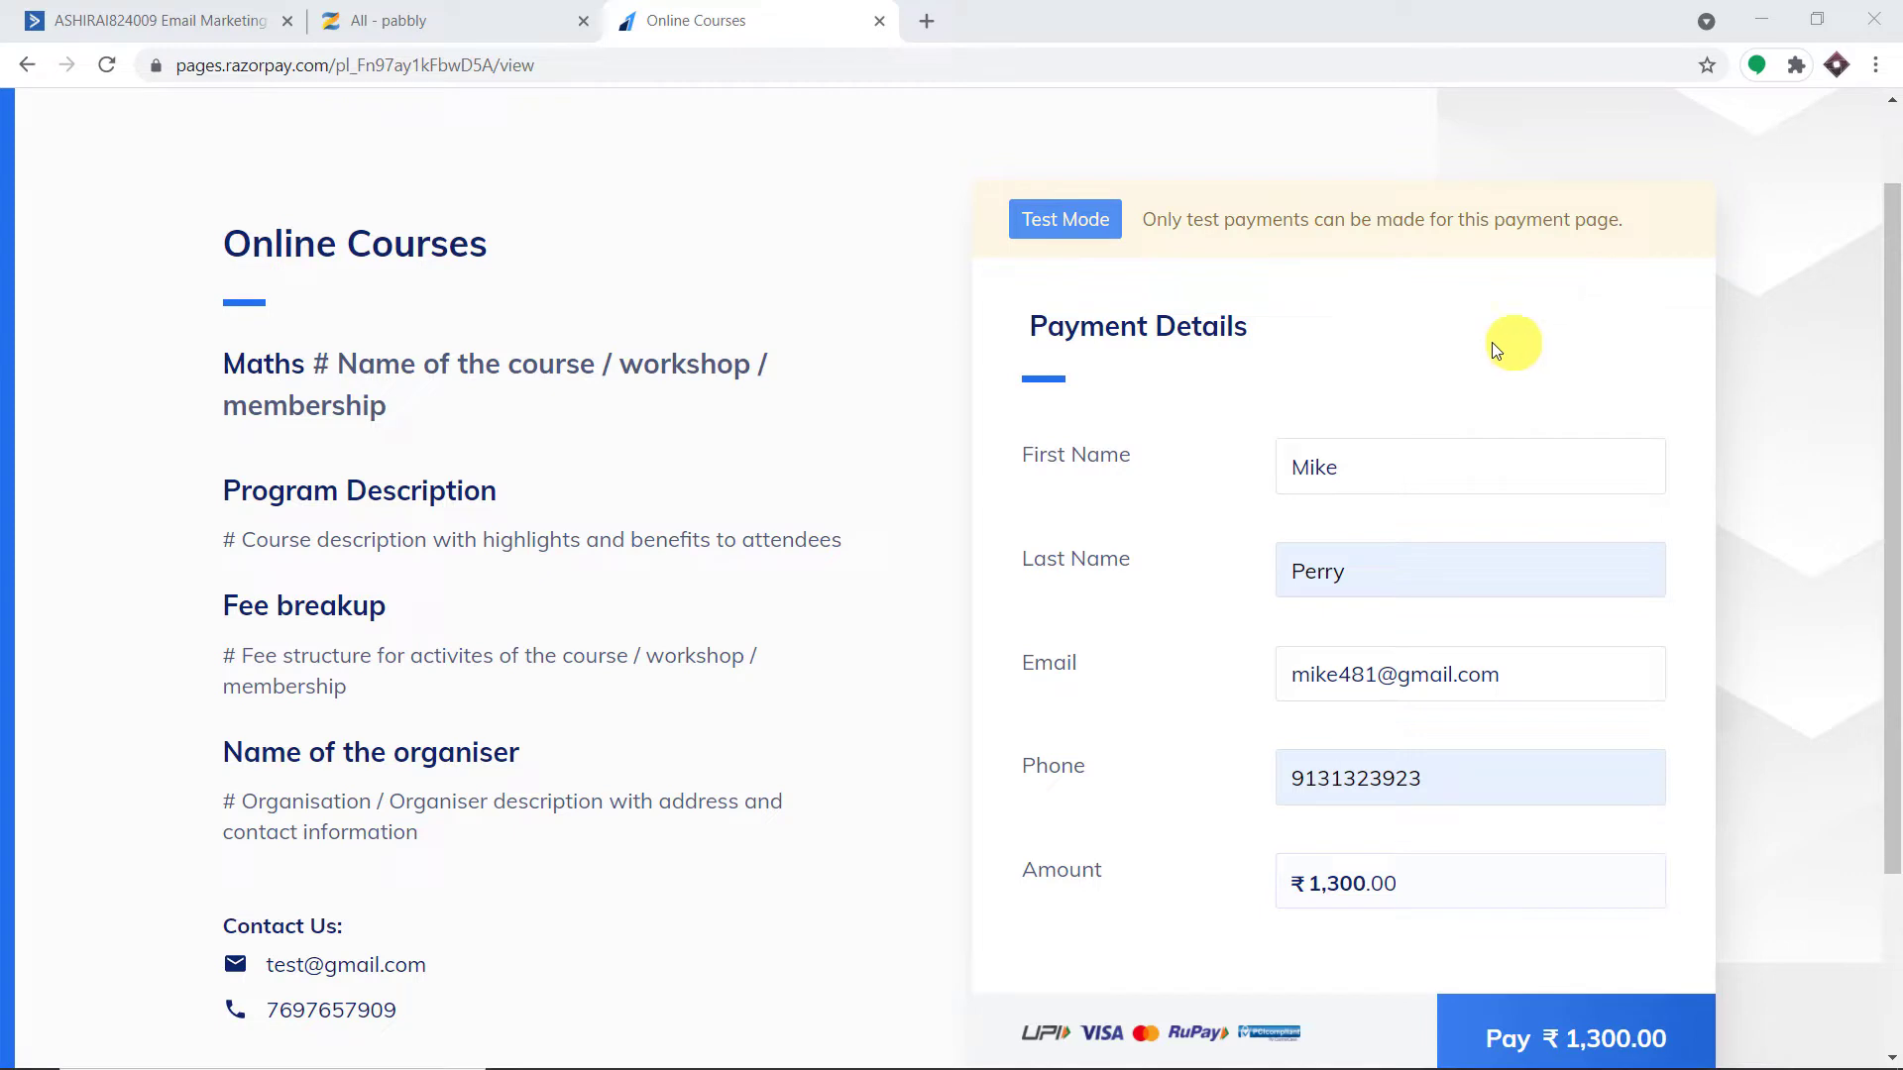
Review the Online Courses payment form and the Zenler people list, and return to the payment page
{"action": "scroll", "coordinate": [1351, 394], "scroll_direction": "down", "scroll_amount": 3}
{"action": "scroll", "coordinate": [1691, 365], "scroll_direction": "up", "scroll_amount": 1}
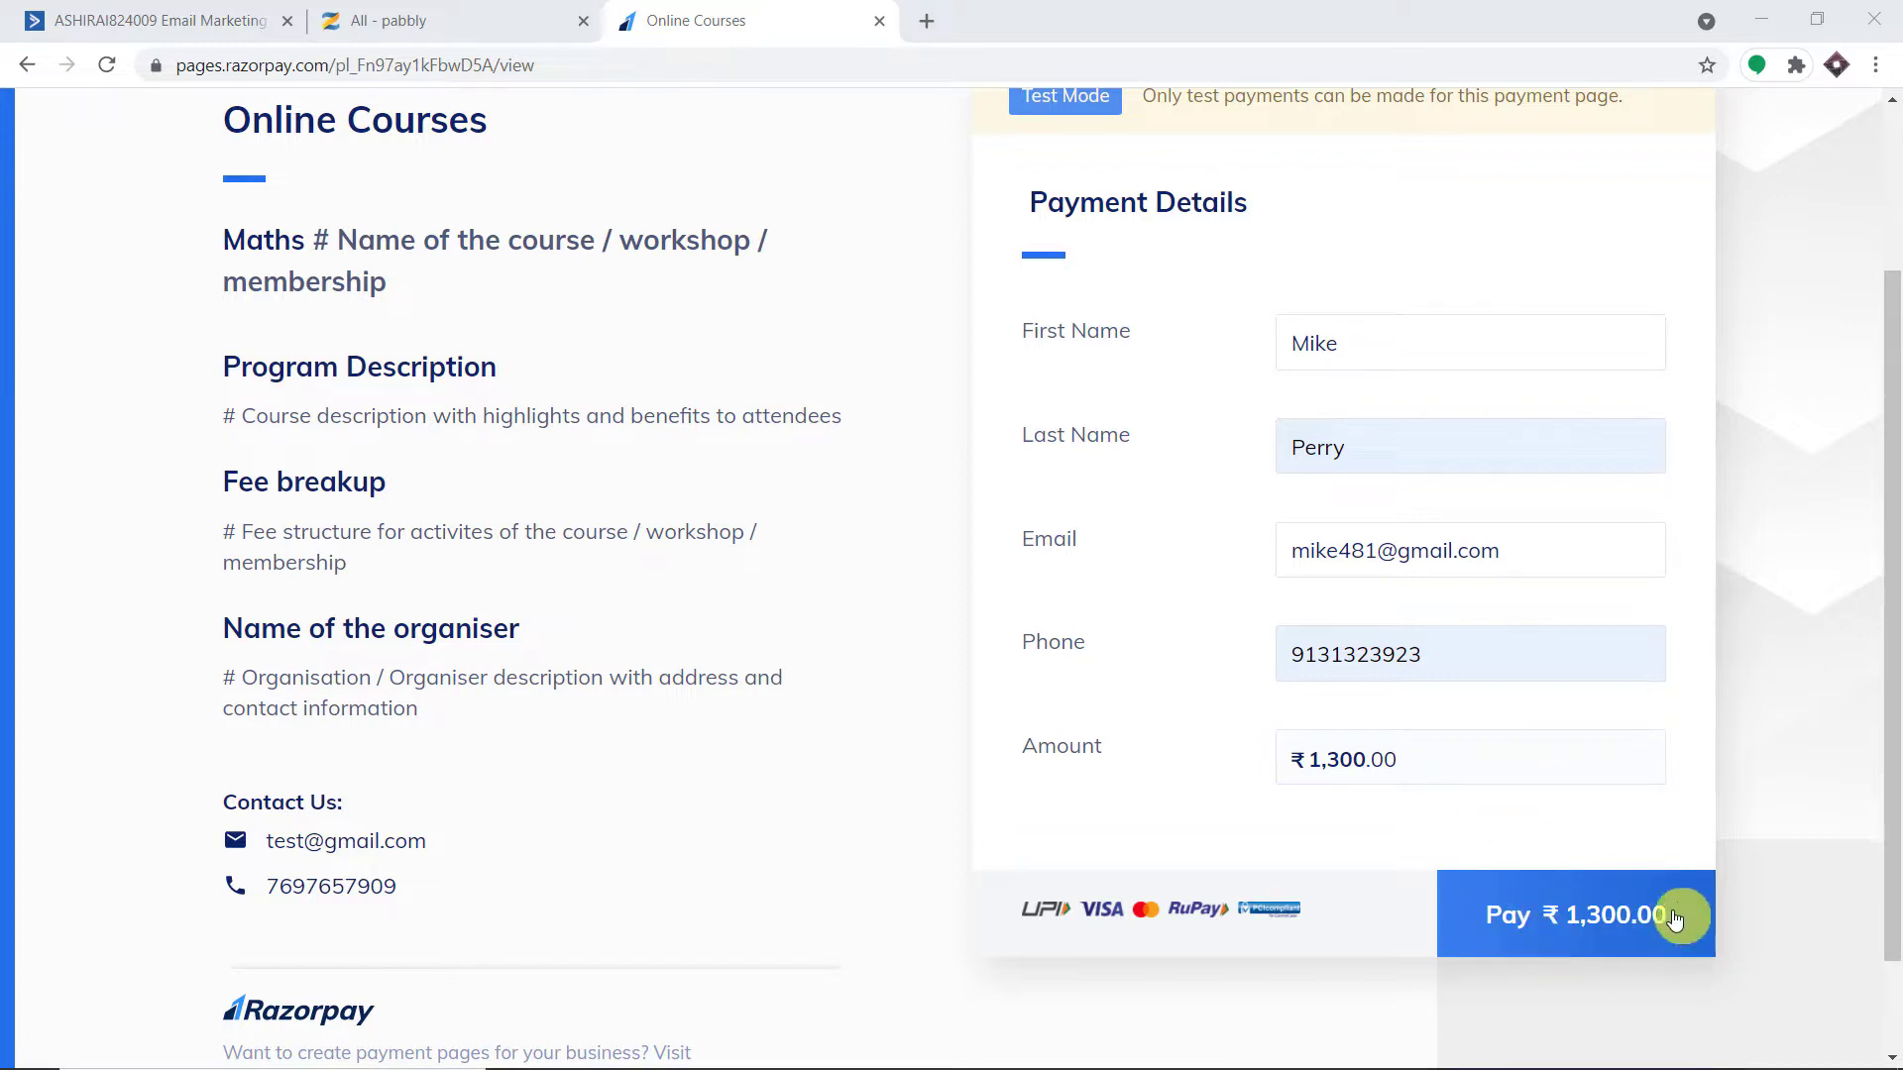
{"action": "left_click", "coordinate": [486, 14]}
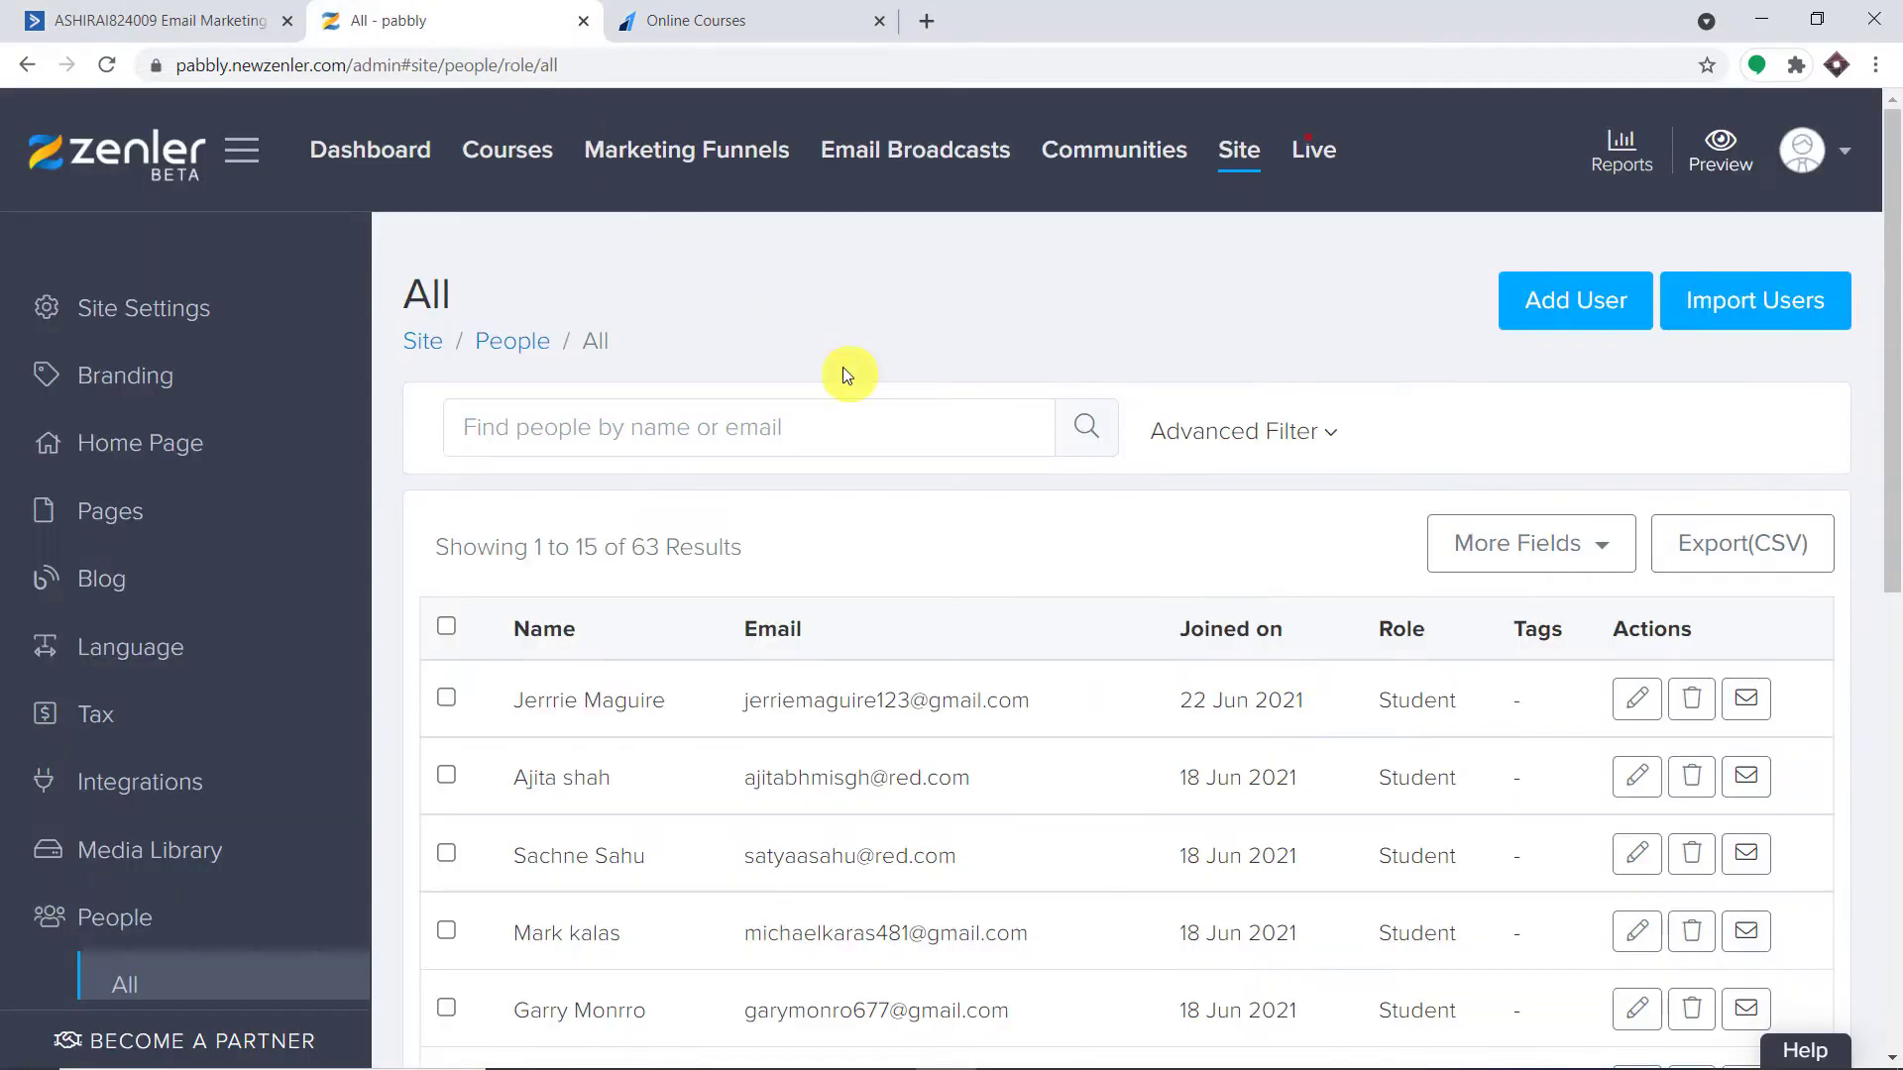
{"action": "left_click", "coordinate": [750, 14]}
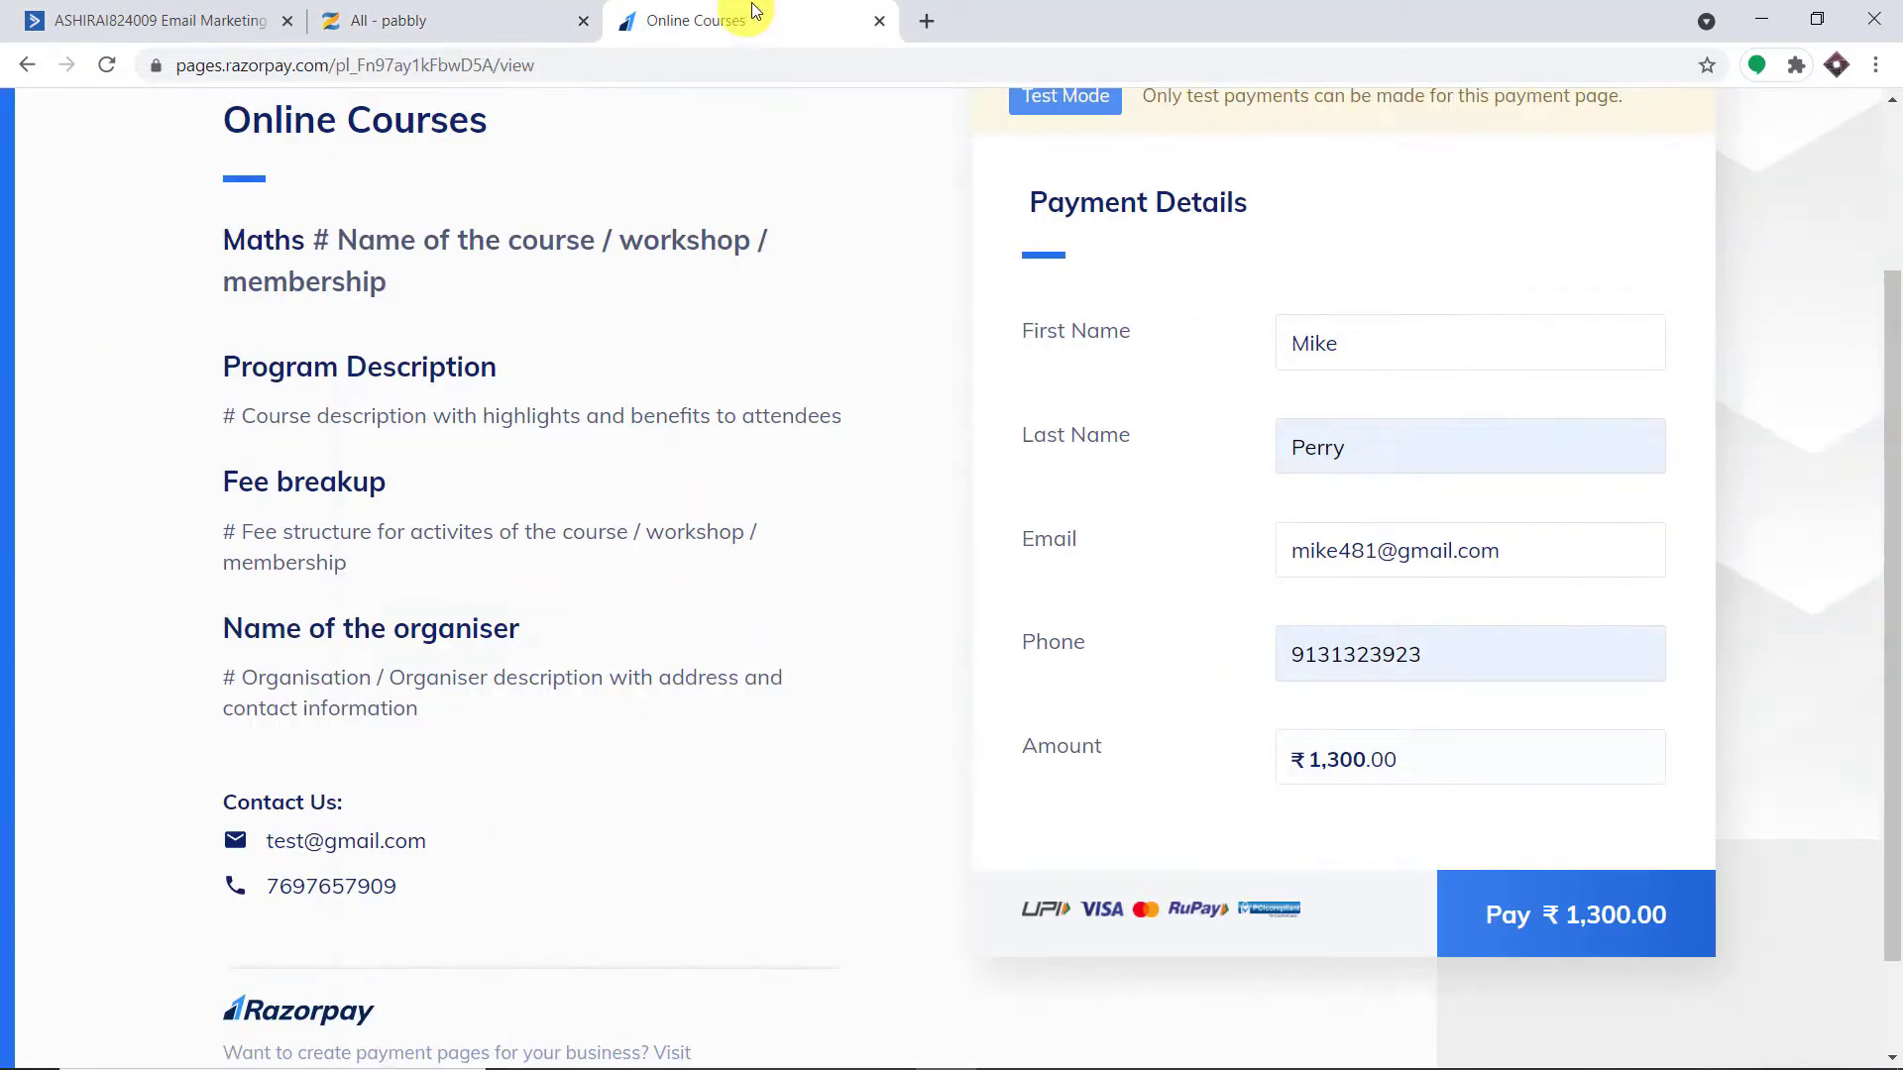
{"action": "left_click", "coordinate": [129, 14]}
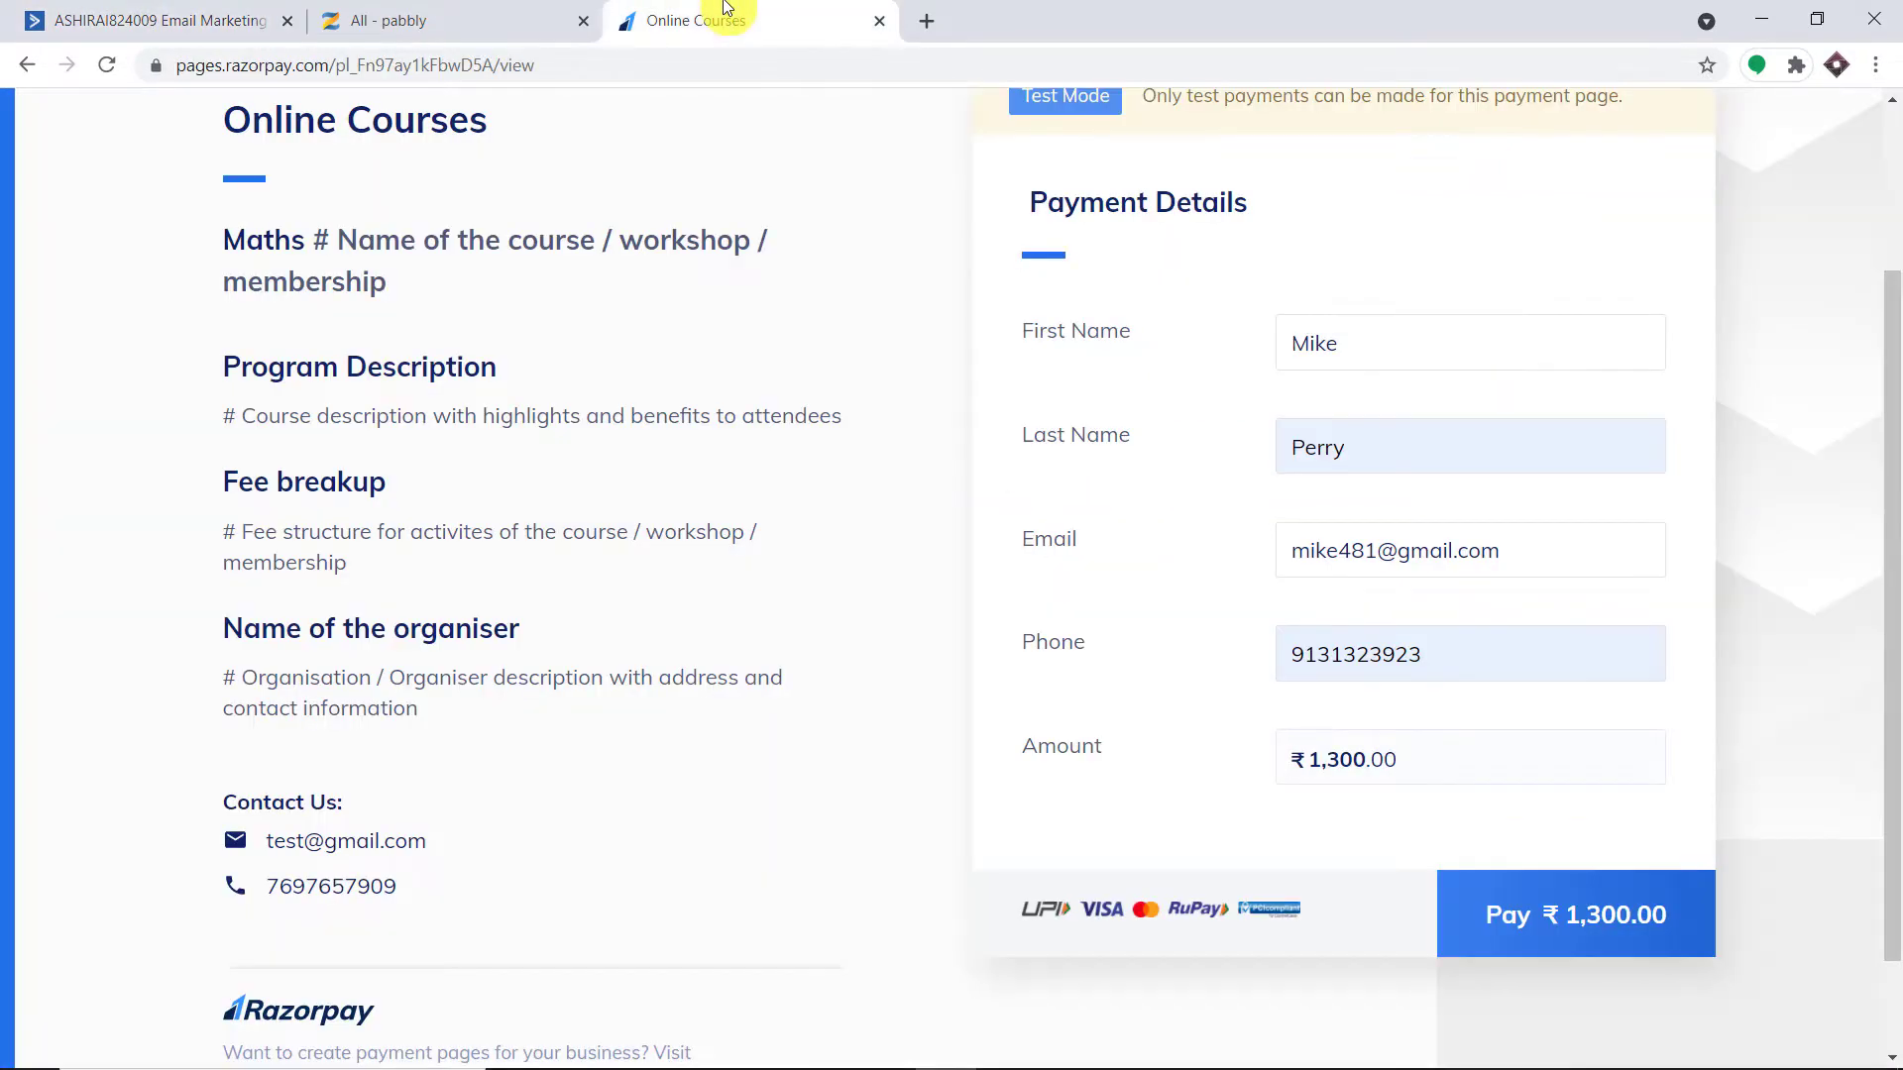
{"action": "left_click", "coordinate": [724, 14]}
Start the ₹1,300 course payment by card, fill in the saved Visa card details and enter the card's CVV
{"action": "left_click", "coordinate": [1606, 944]}
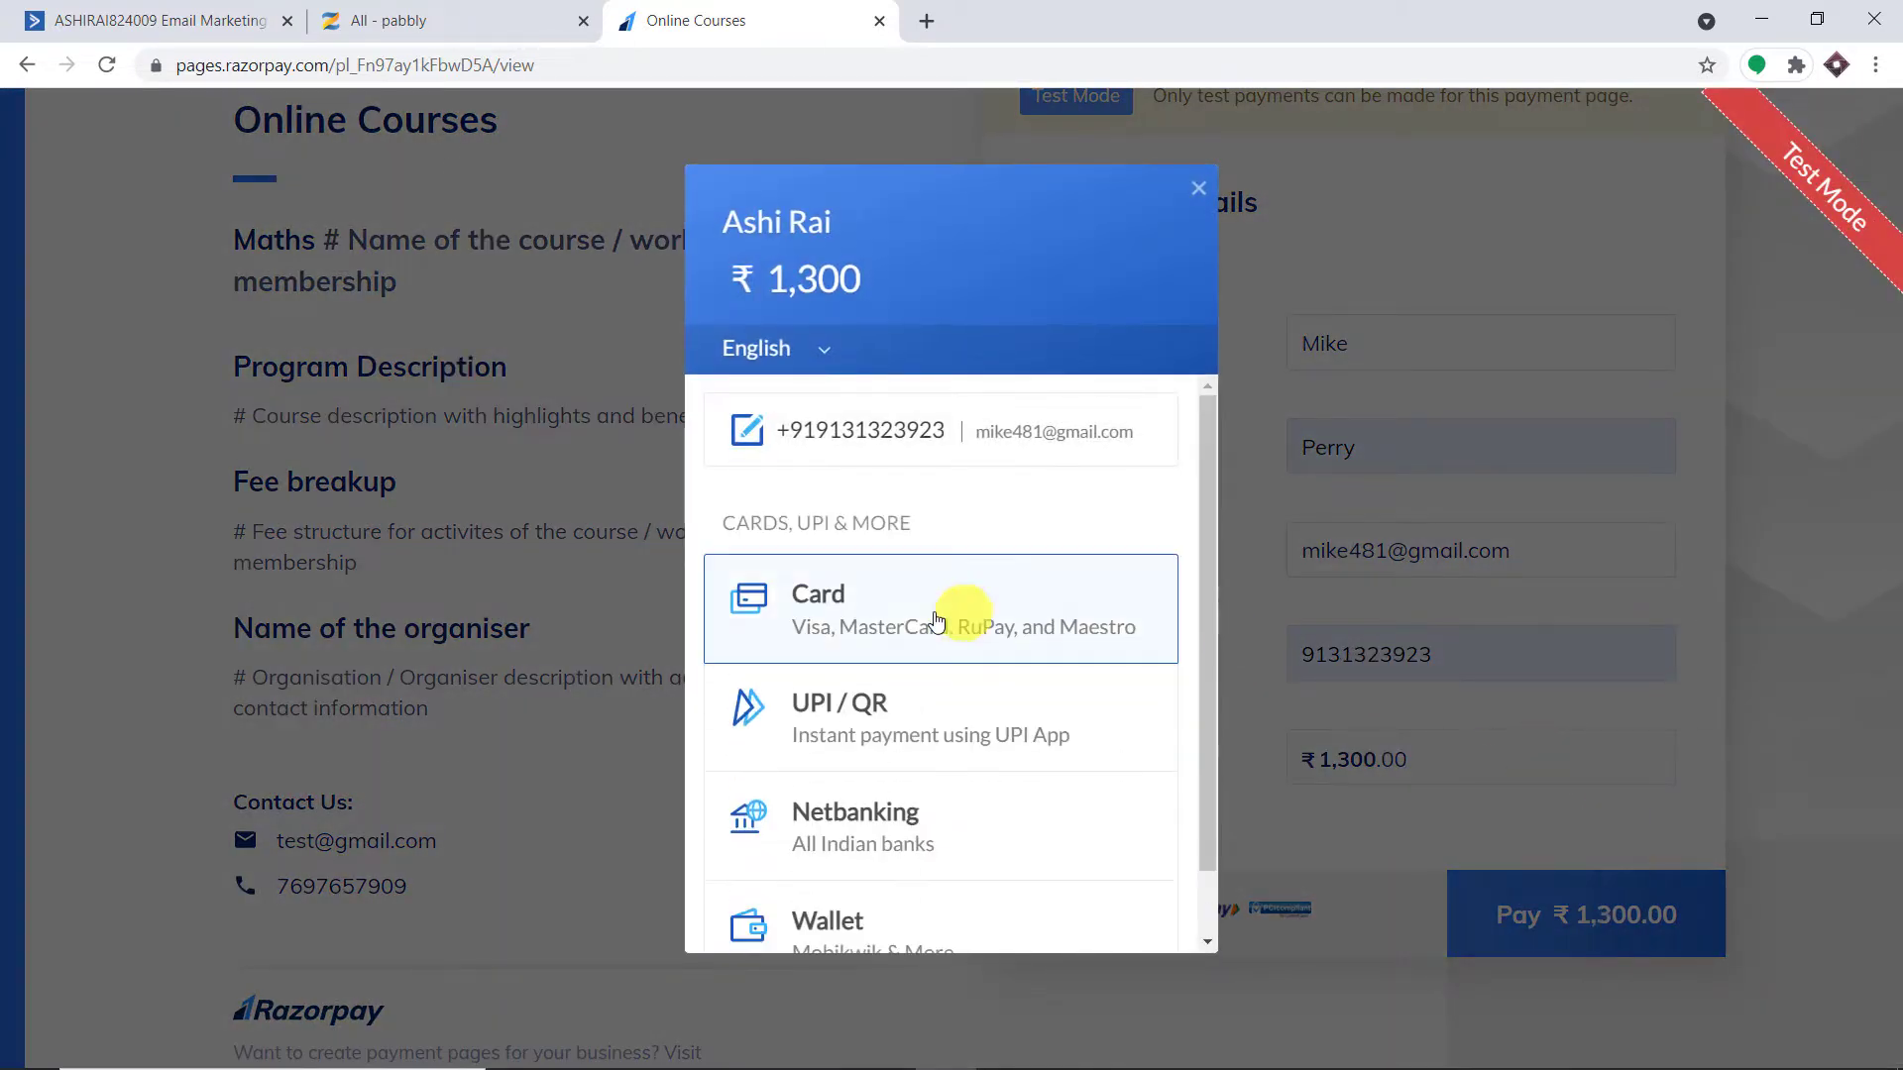
{"action": "left_click", "coordinate": [920, 627]}
{"action": "left_click", "coordinate": [854, 509]}
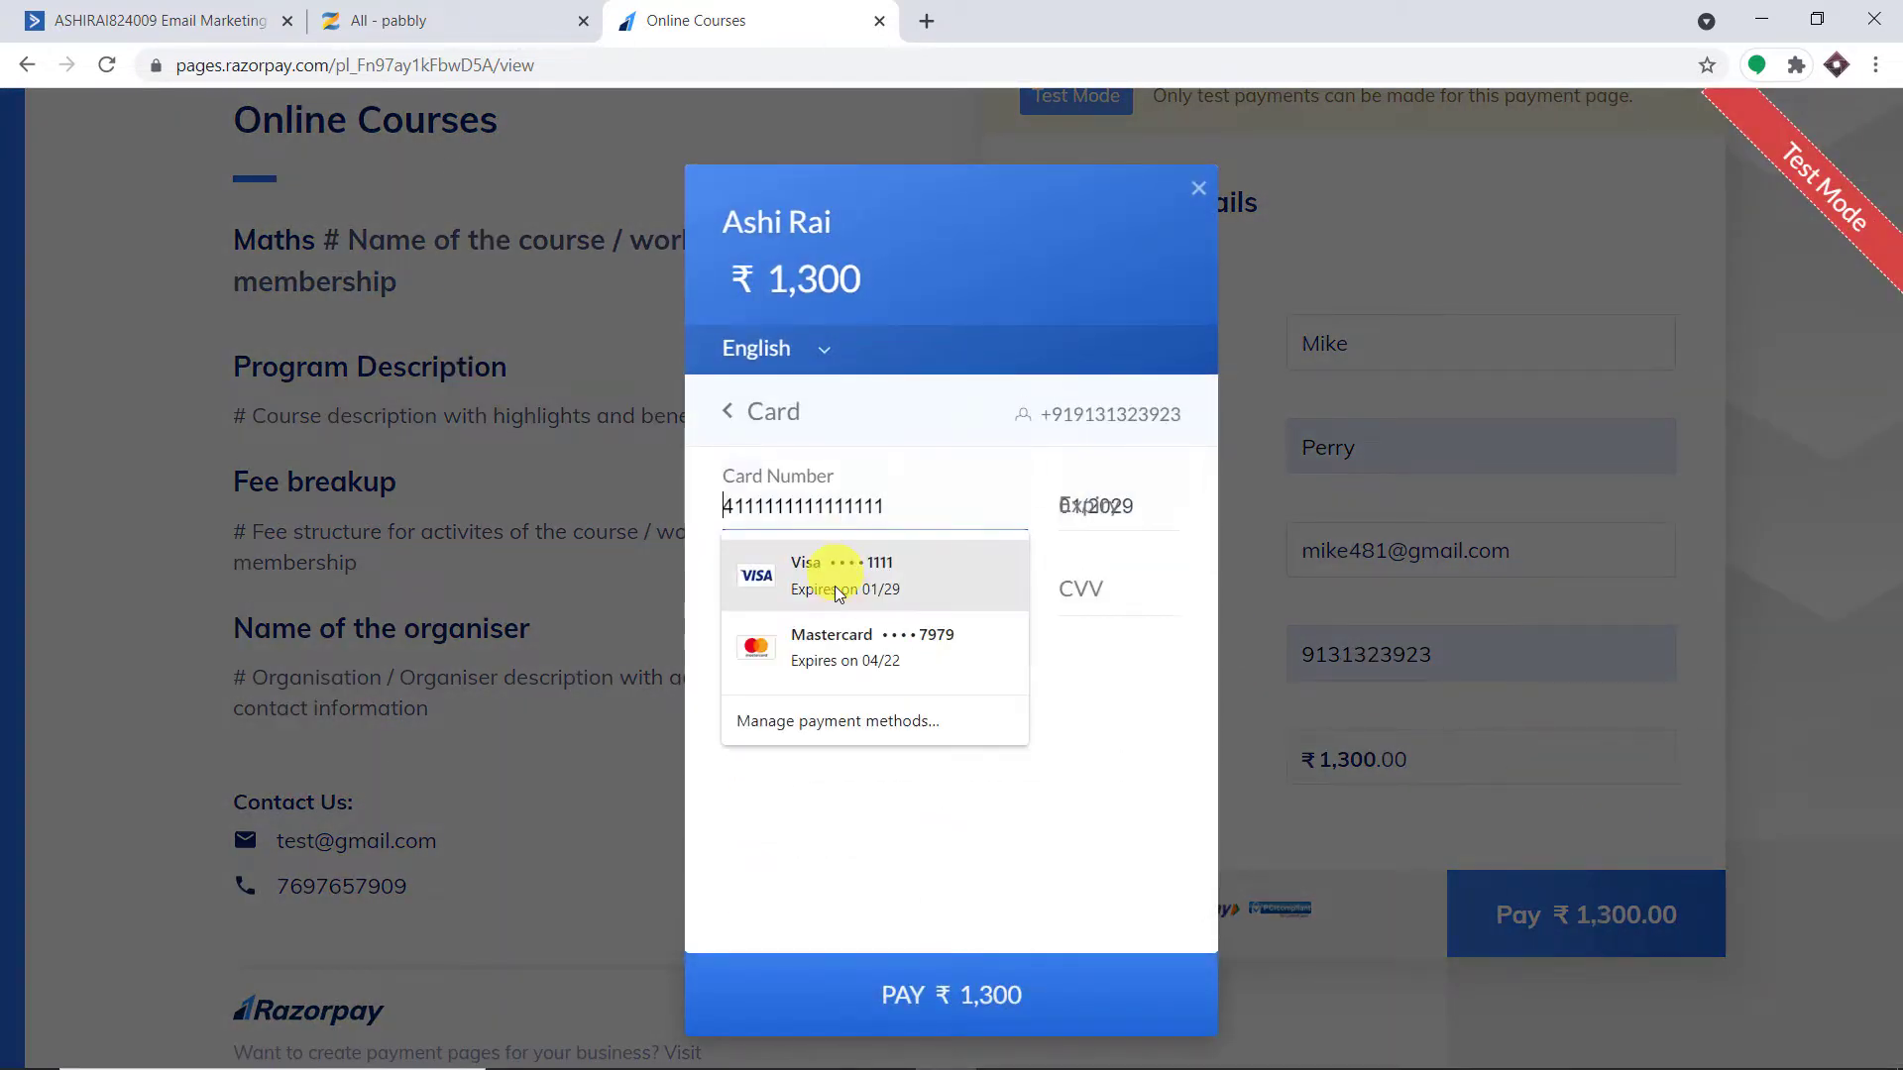
{"action": "left_click", "coordinate": [838, 565]}
{"action": "left_click", "coordinate": [1068, 584]}
{"action": "type", "text": "1"}
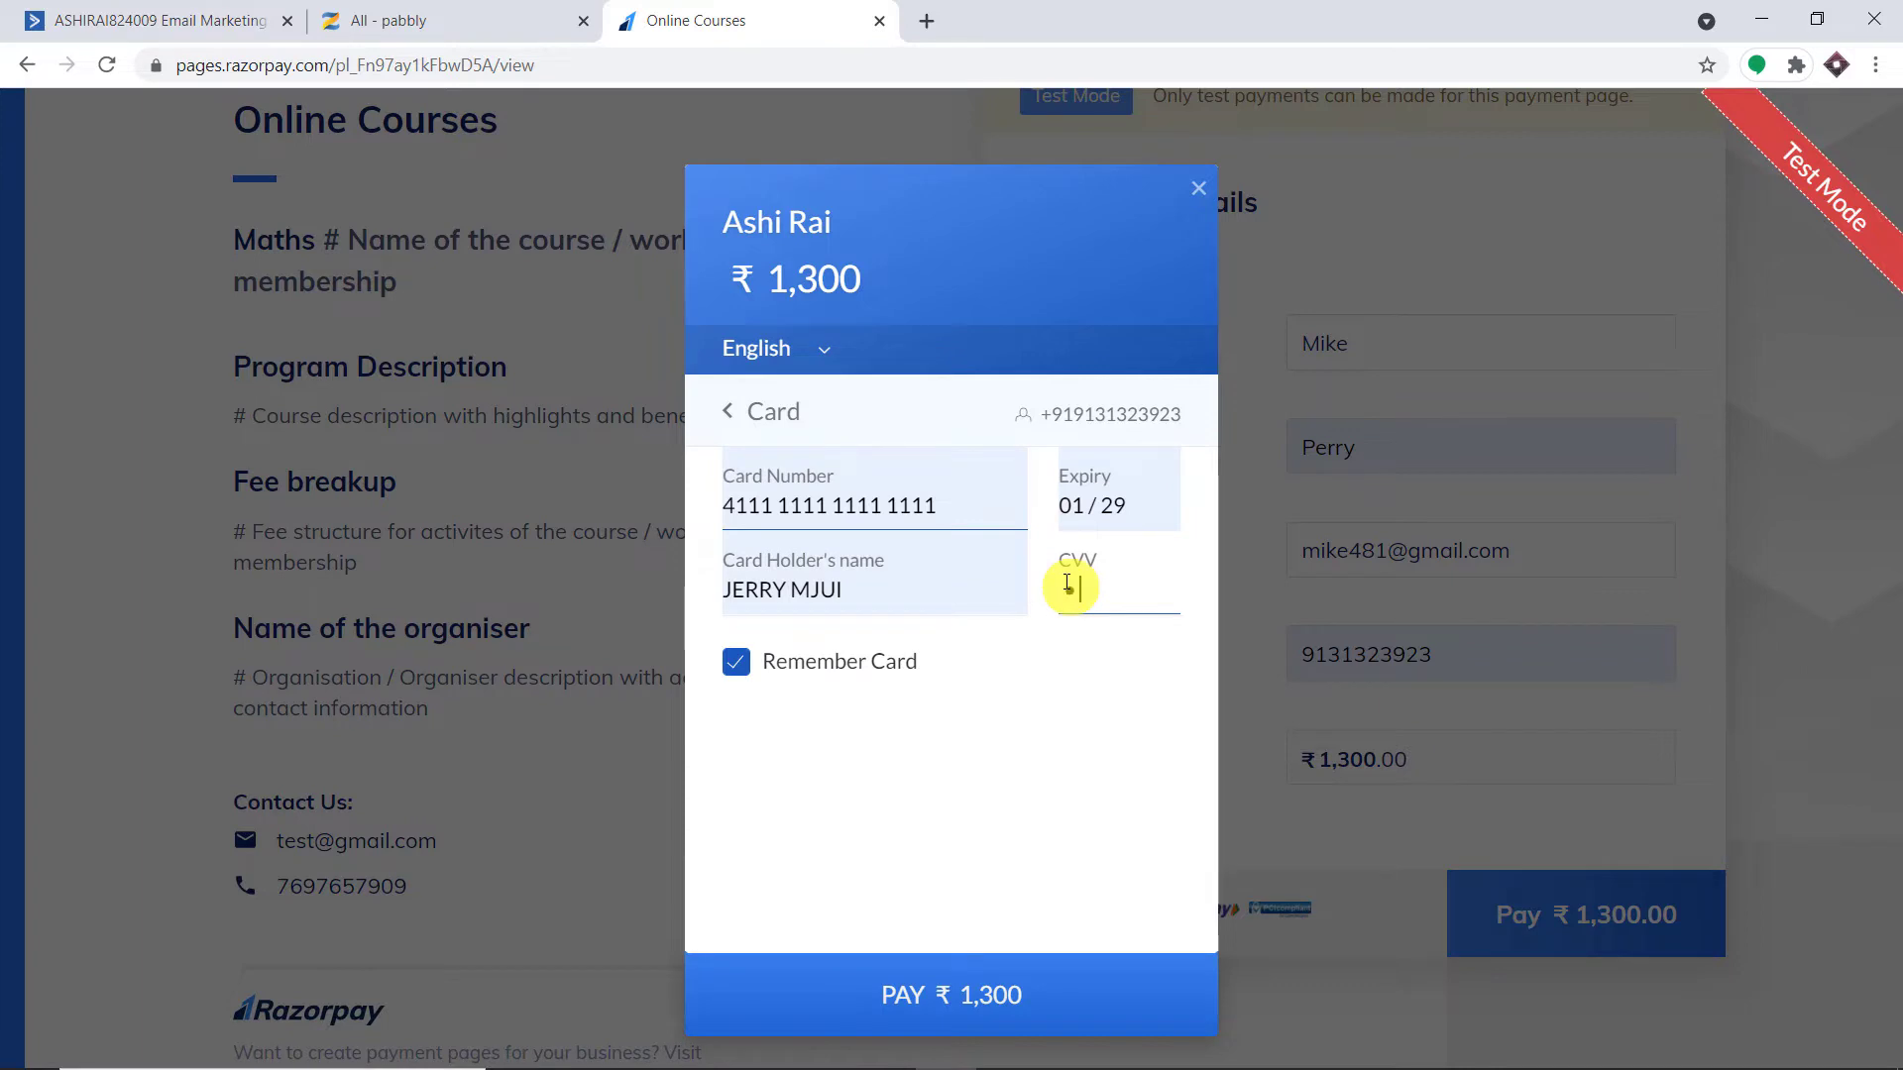
{"action": "type", "text": "23"}
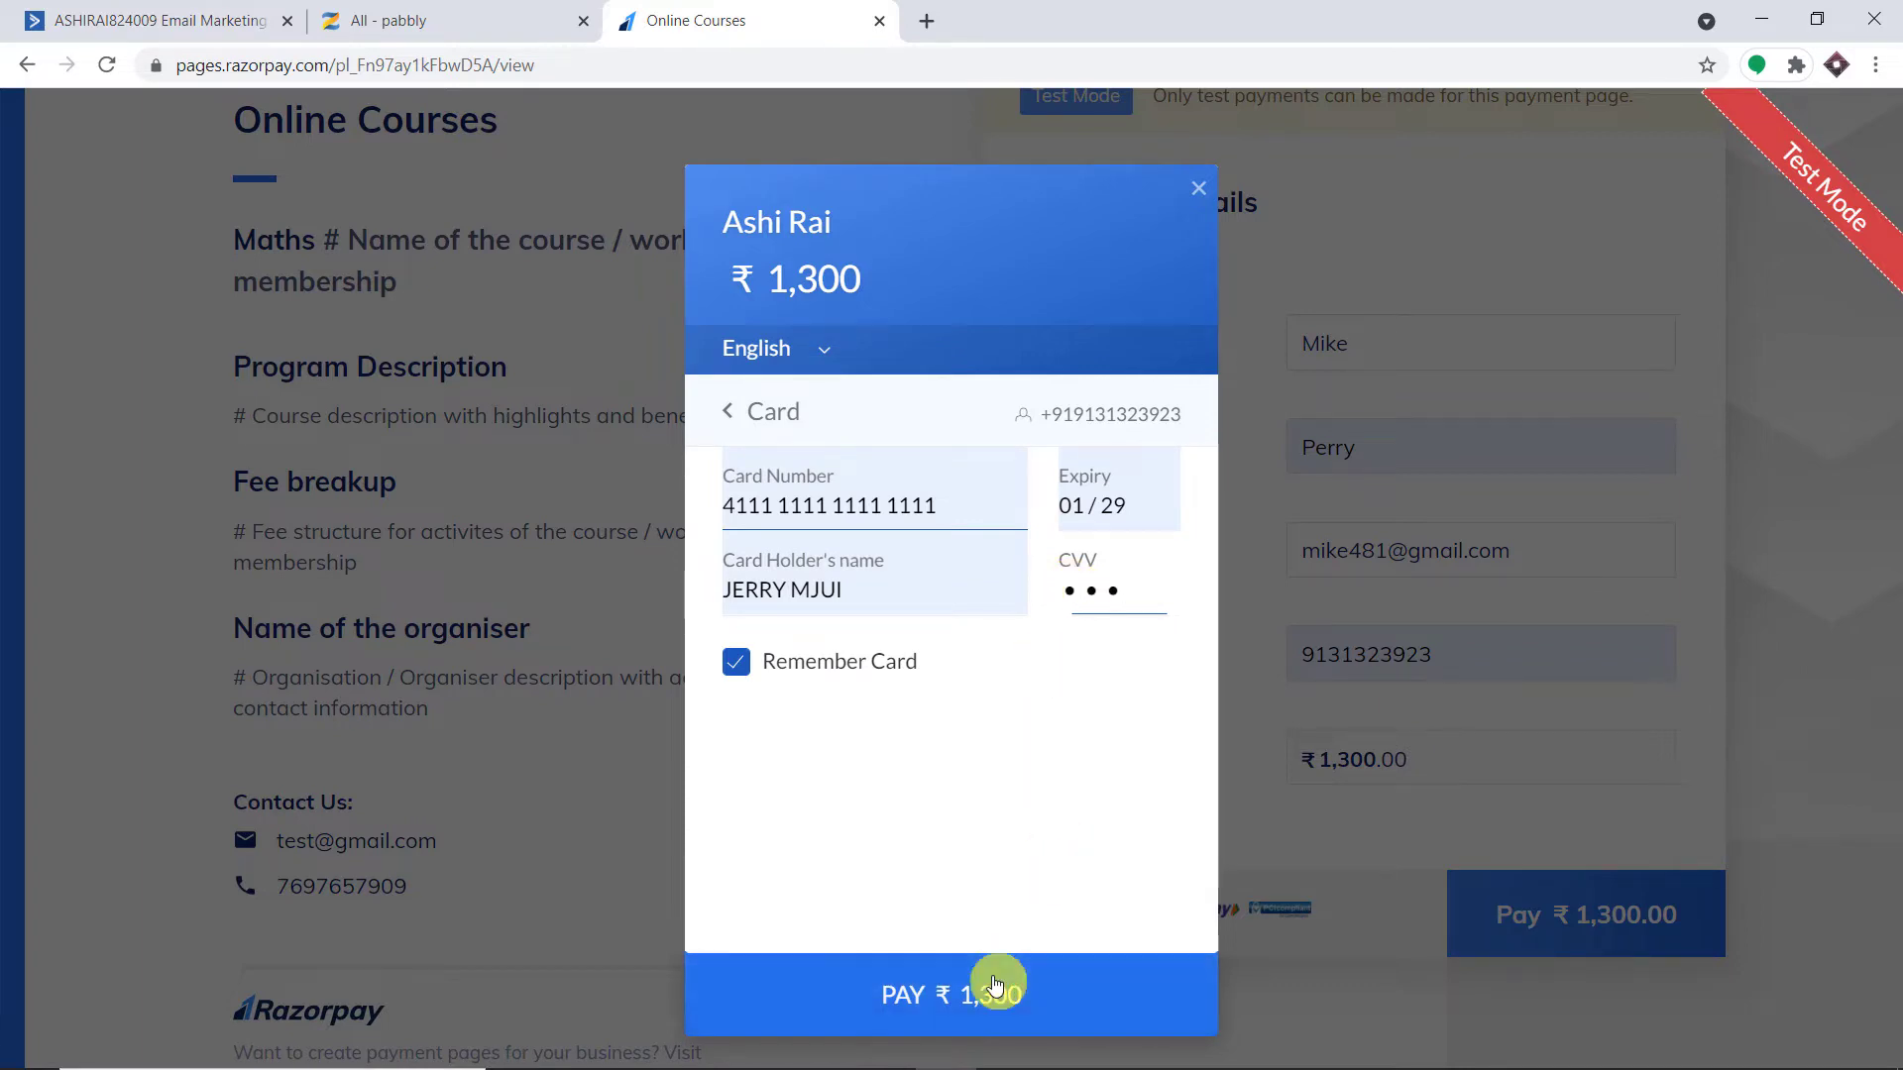
Submit the ₹1,300 test payment and complete it in the bank window
{"action": "left_click", "coordinate": [998, 995]}
{"action": "left_click", "coordinate": [1055, 817]}
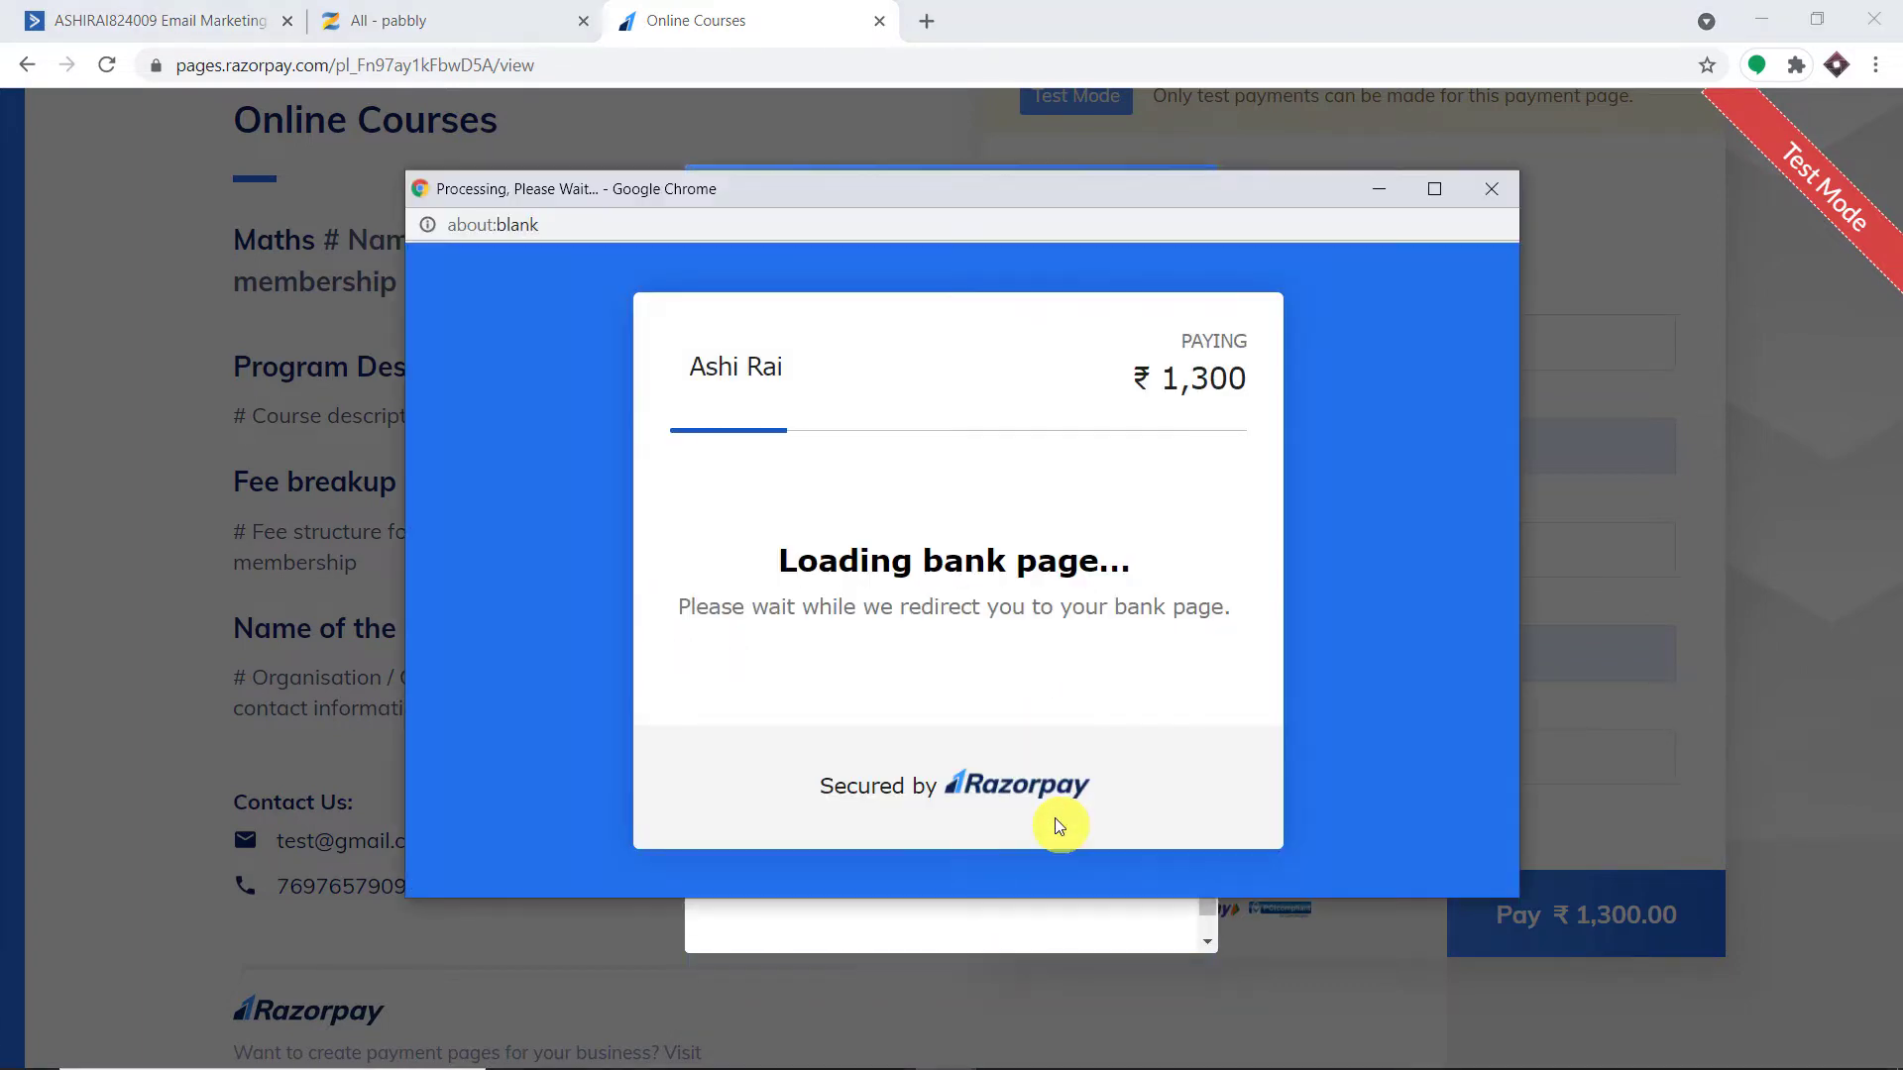
{"action": "left_click", "coordinate": [852, 732]}
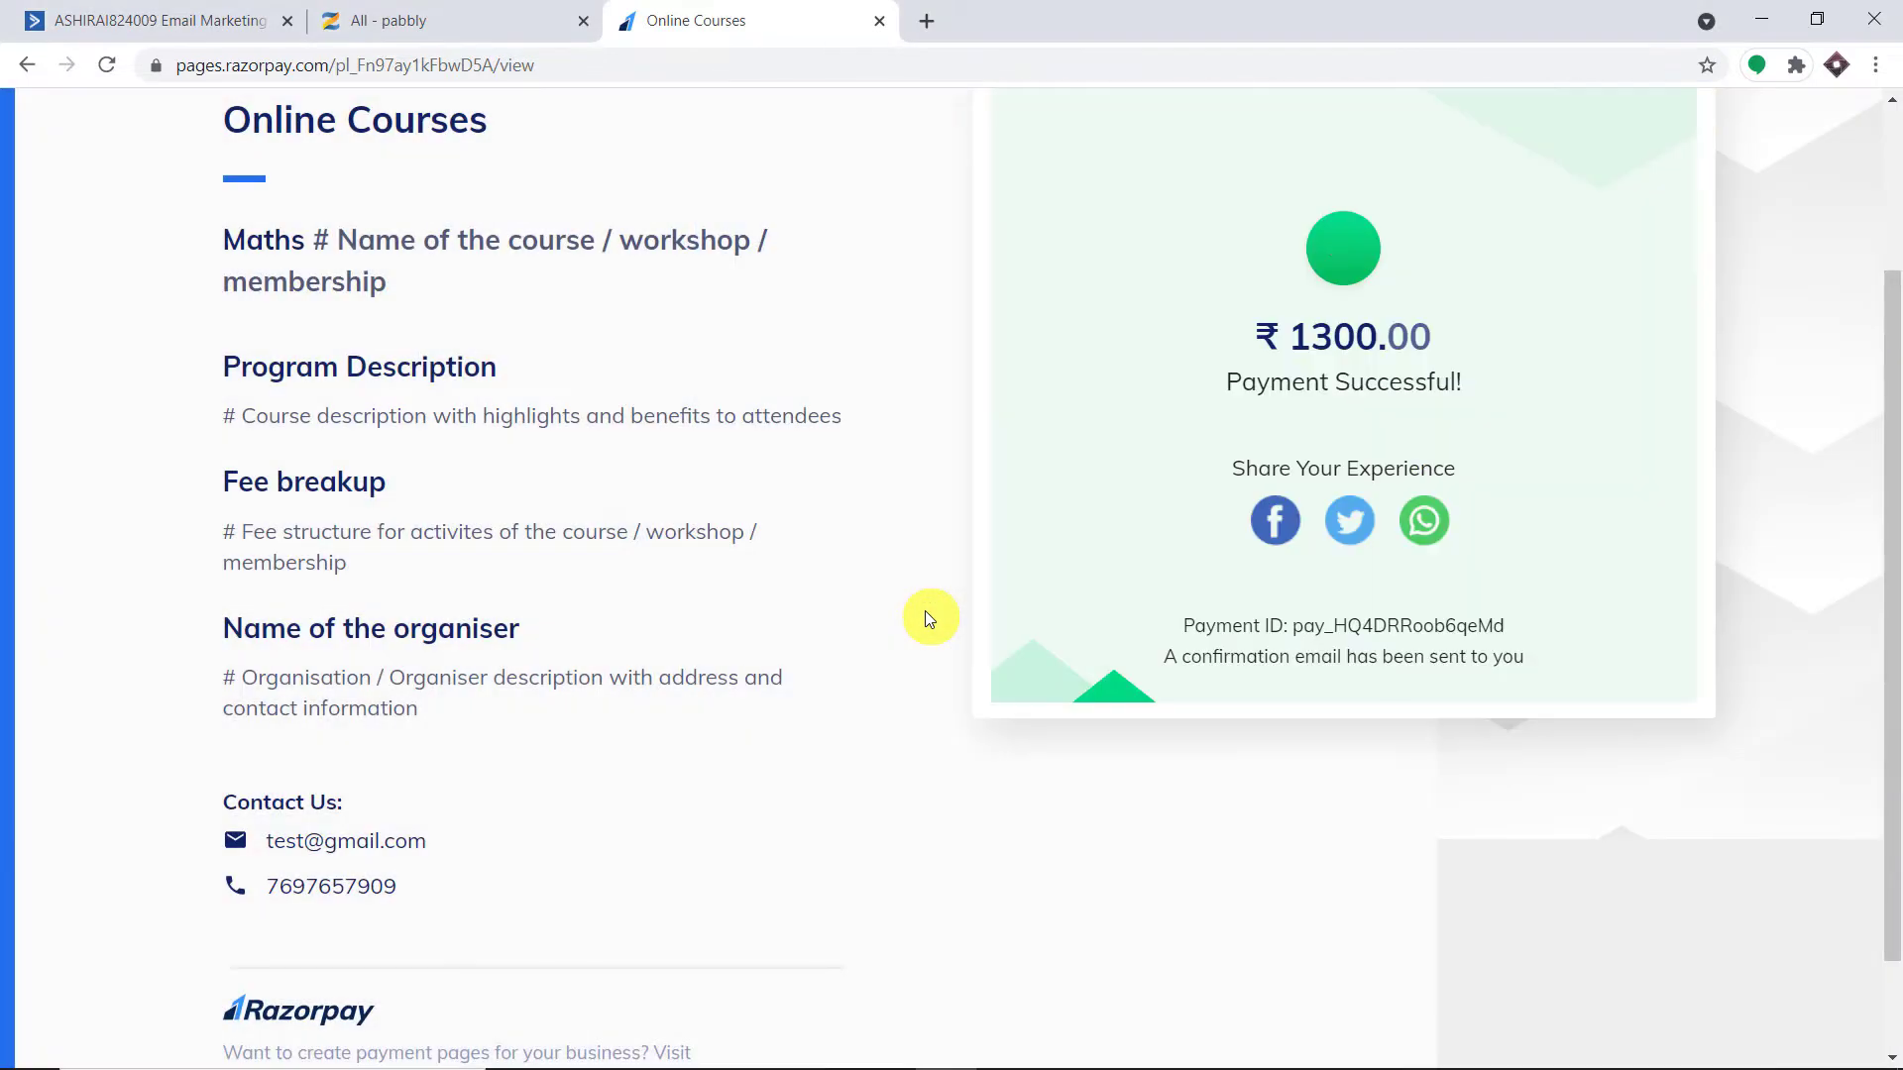
{"action": "scroll", "coordinate": [1751, 441], "scroll_direction": "up", "scroll_amount": 3}
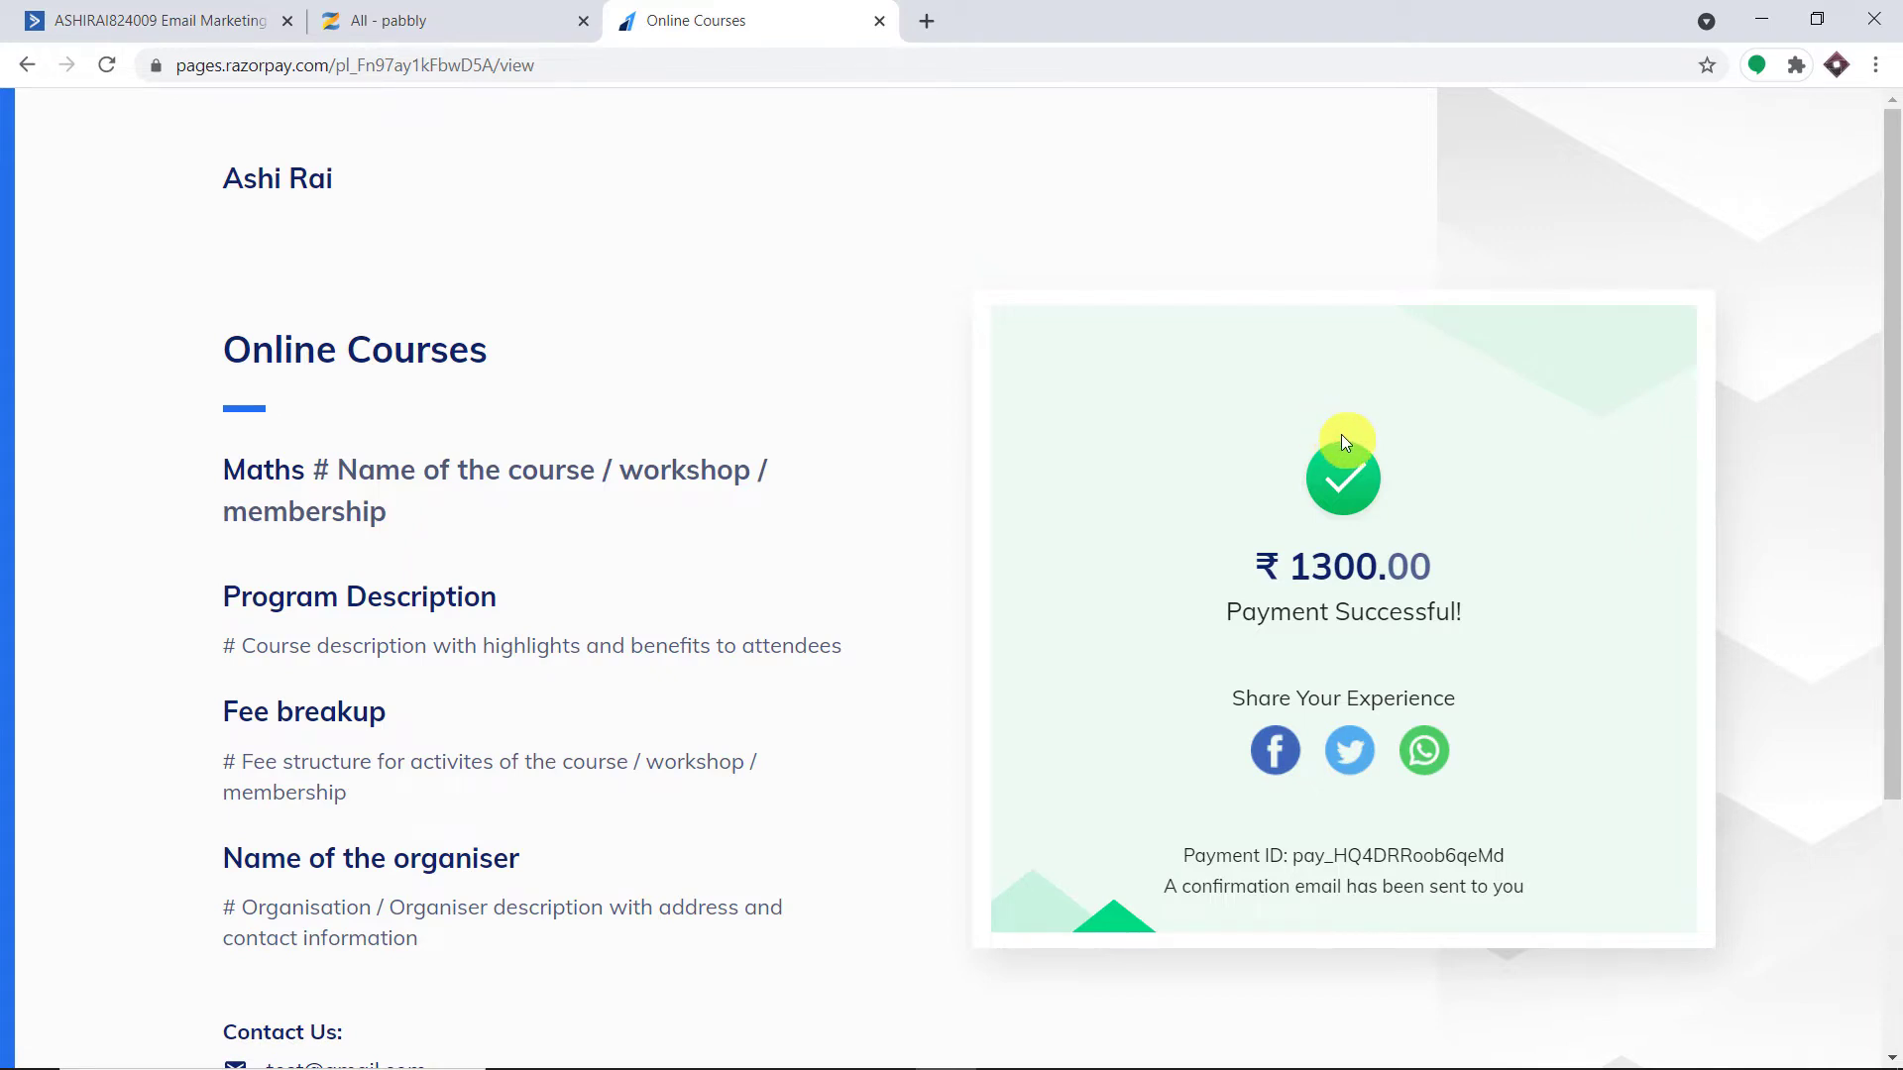
Reload the Zenler people list and the ActiveCampaign contacts to check for the paying customer's record
{"action": "left_click", "coordinate": [473, 26]}
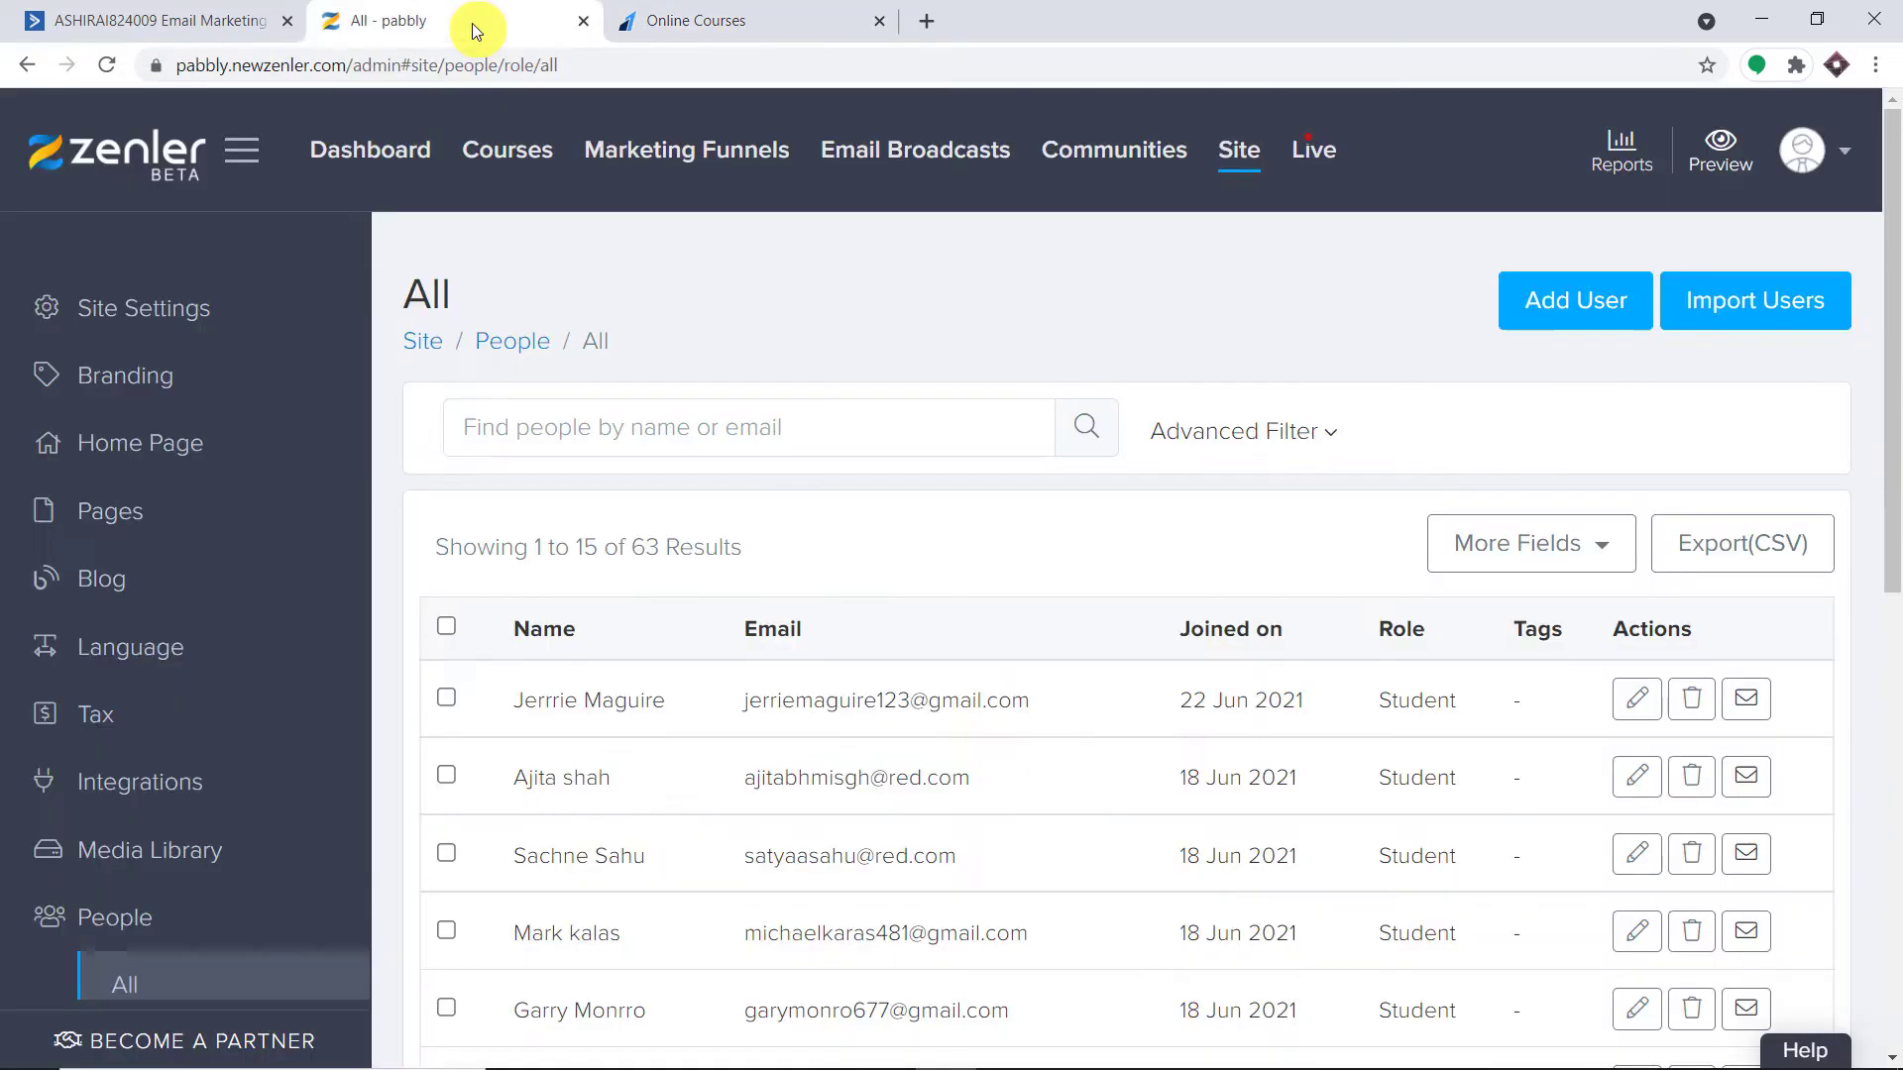
{"action": "left_click", "coordinate": [109, 67]}
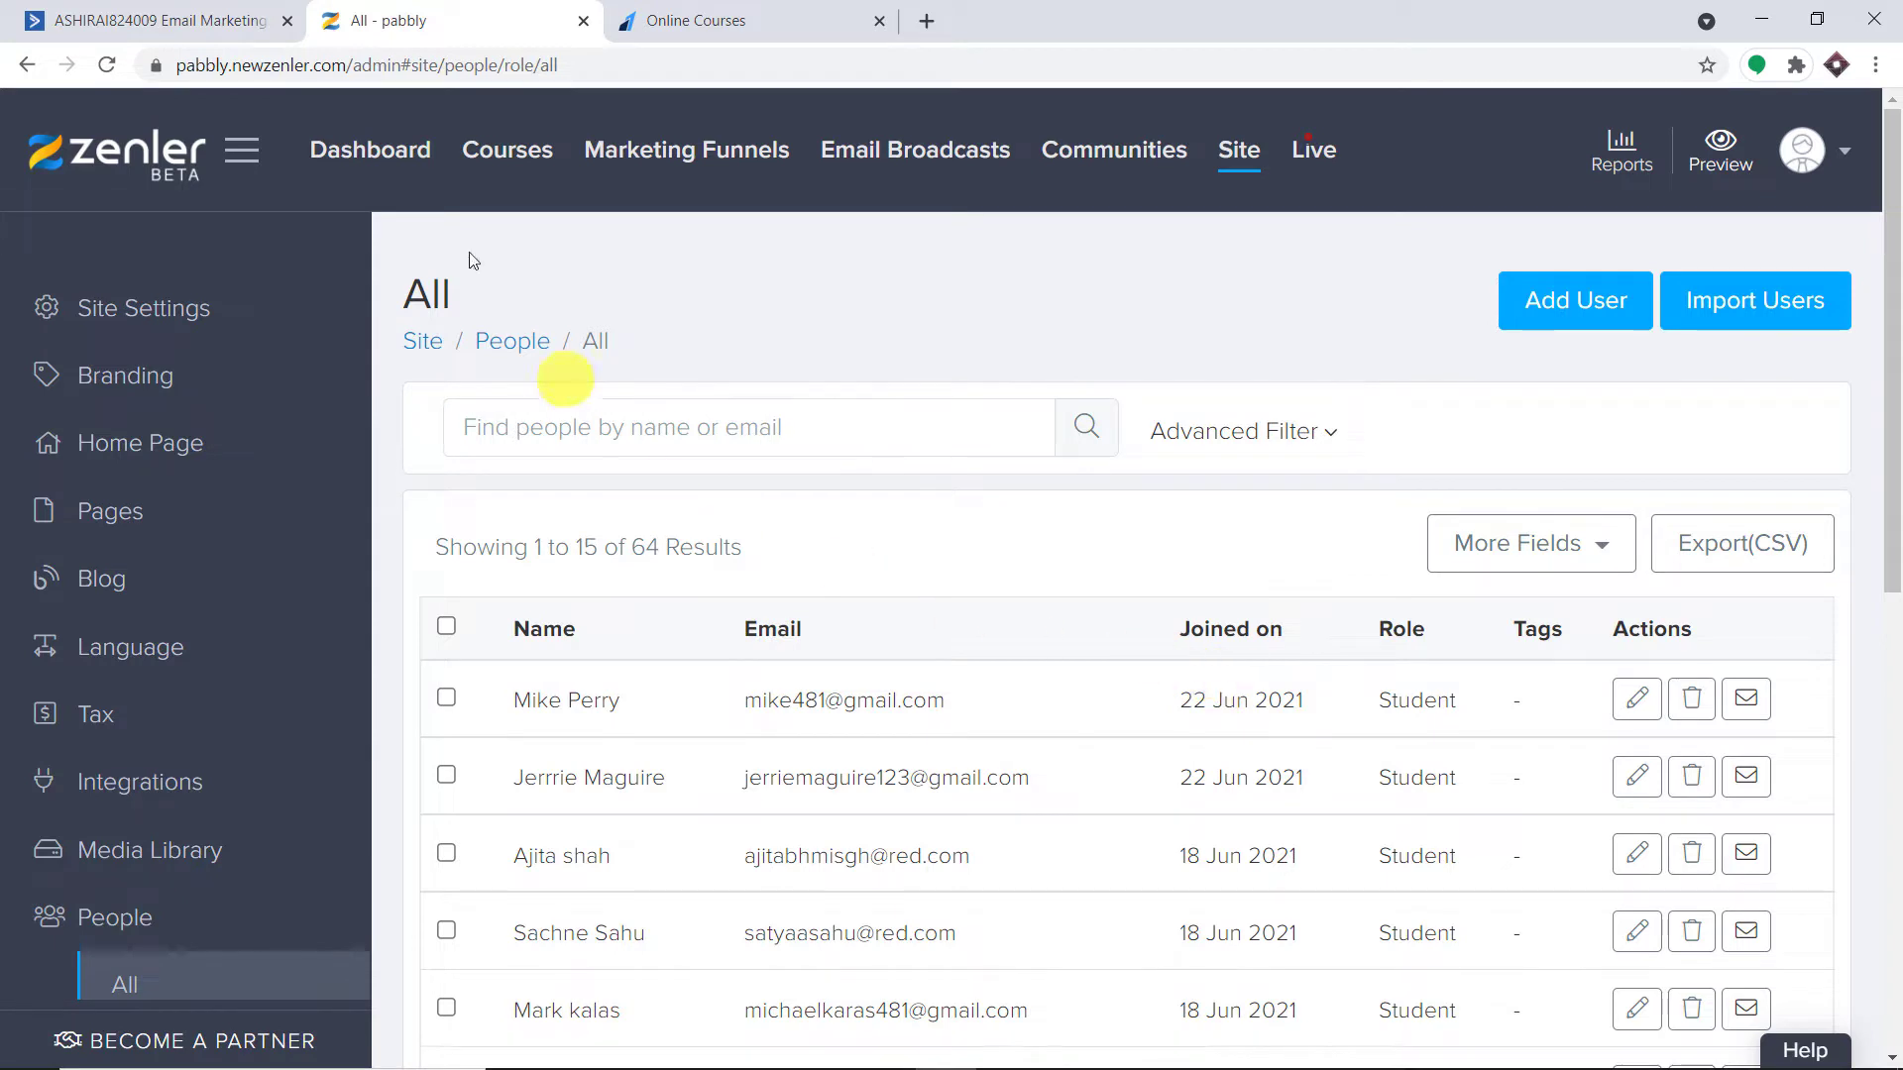
{"action": "left_click", "coordinate": [124, 22]}
{"action": "left_click", "coordinate": [106, 65]}
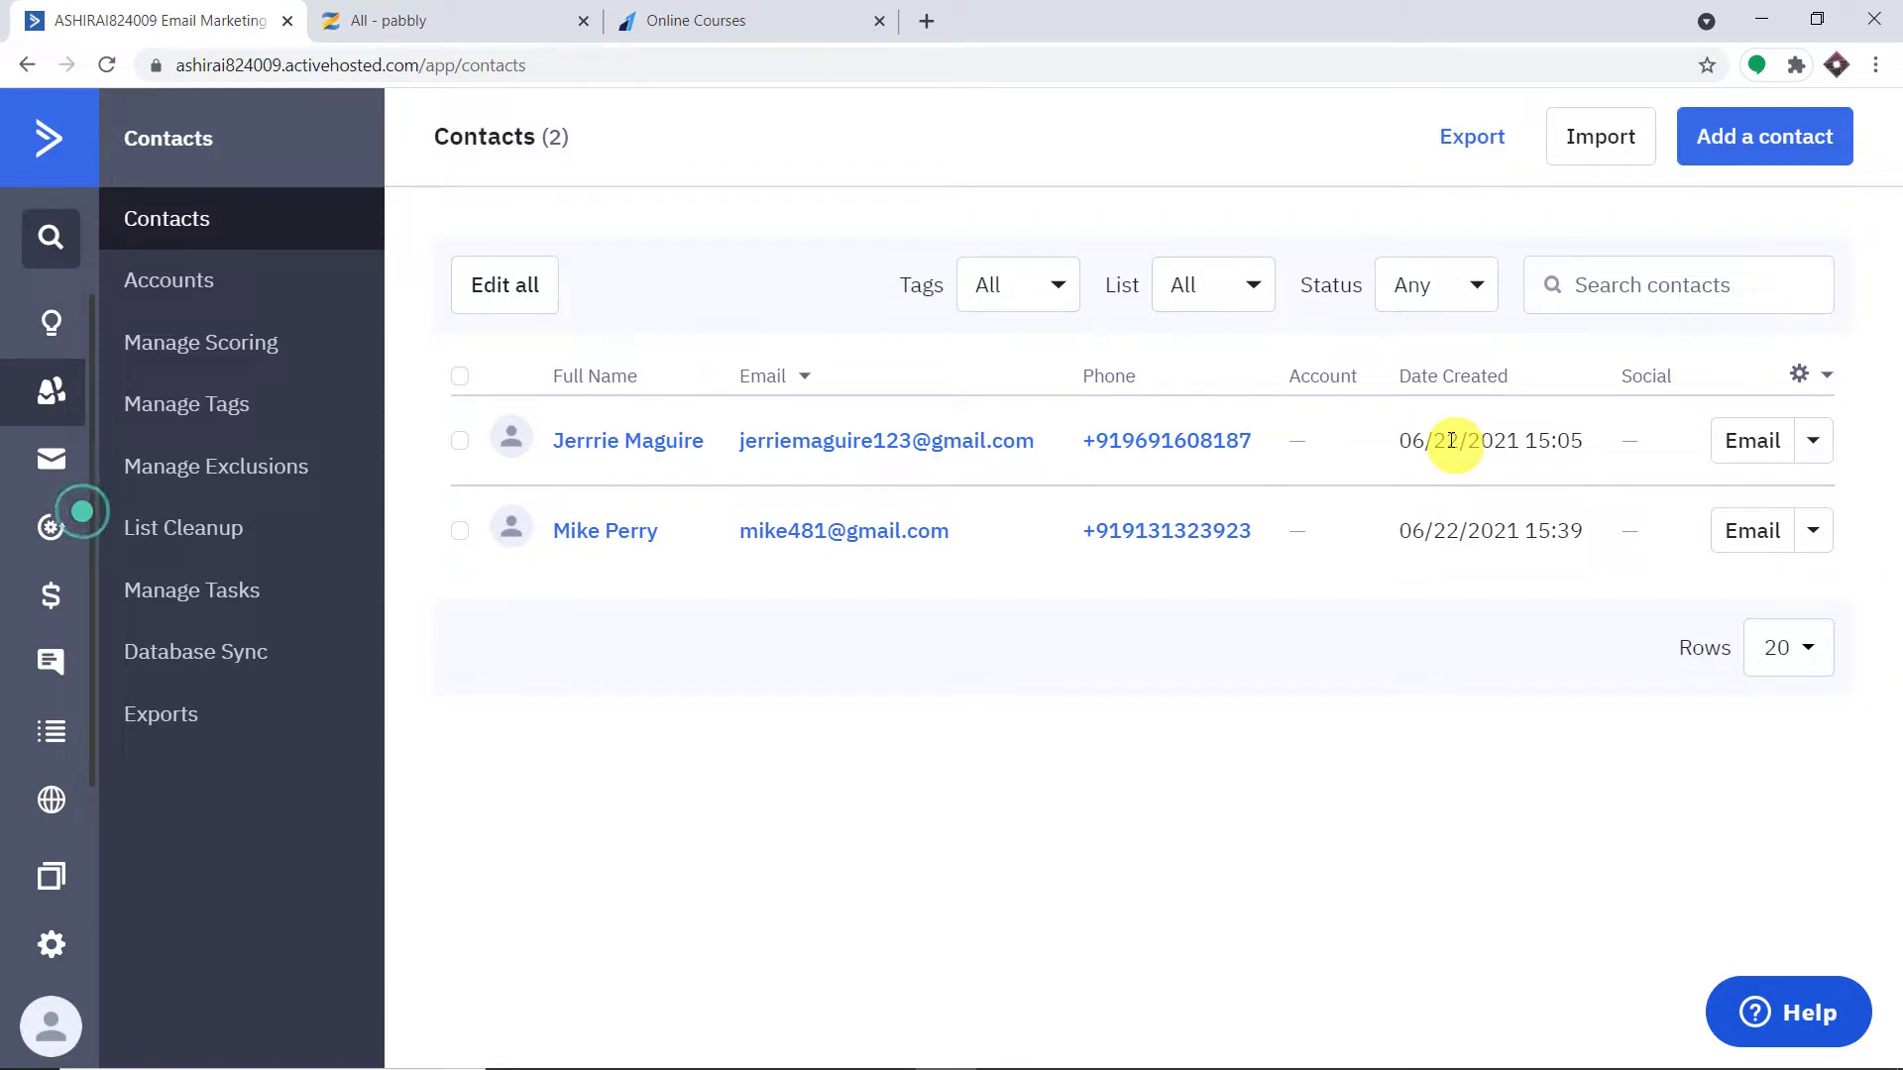
Open pabbly.com in a new browser tab and go to the Connect product page
{"action": "left_click", "coordinate": [930, 18]}
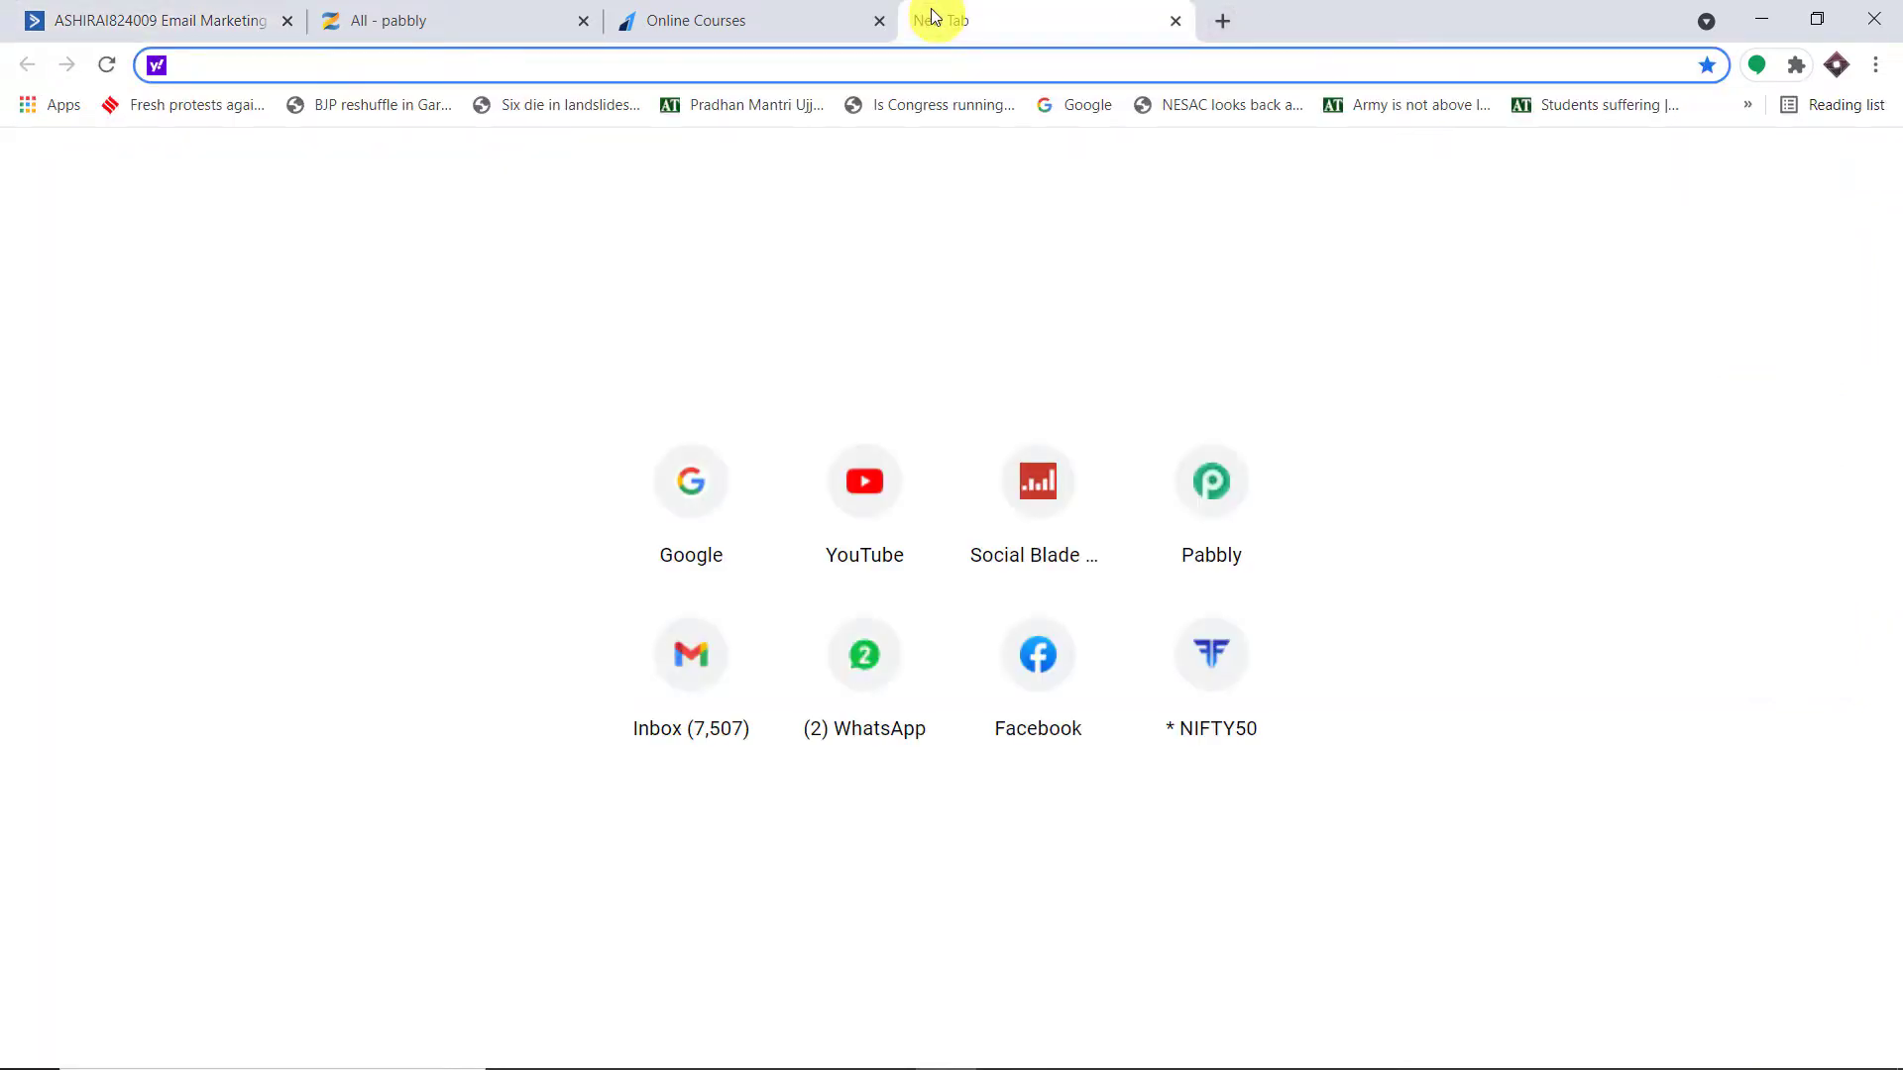
{"action": "type", "text": "p"}
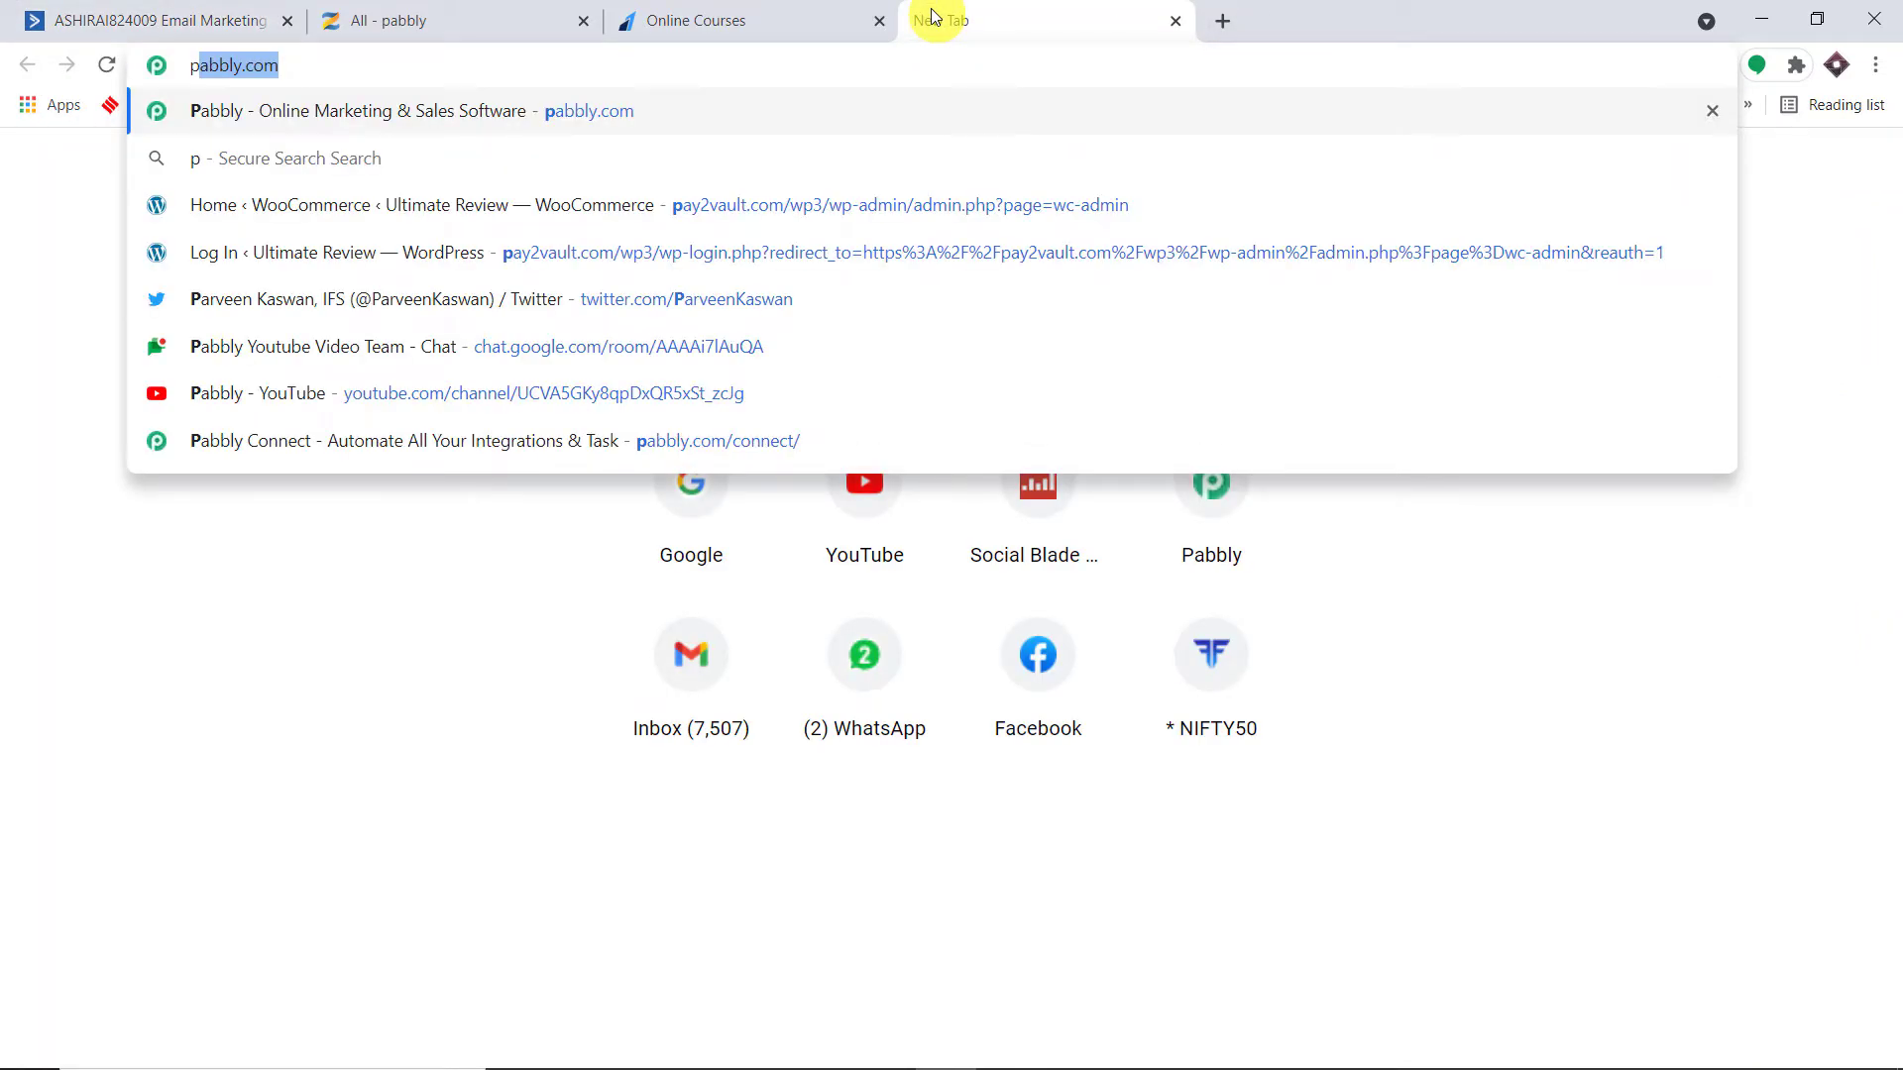
{"action": "key", "text": "Return"}
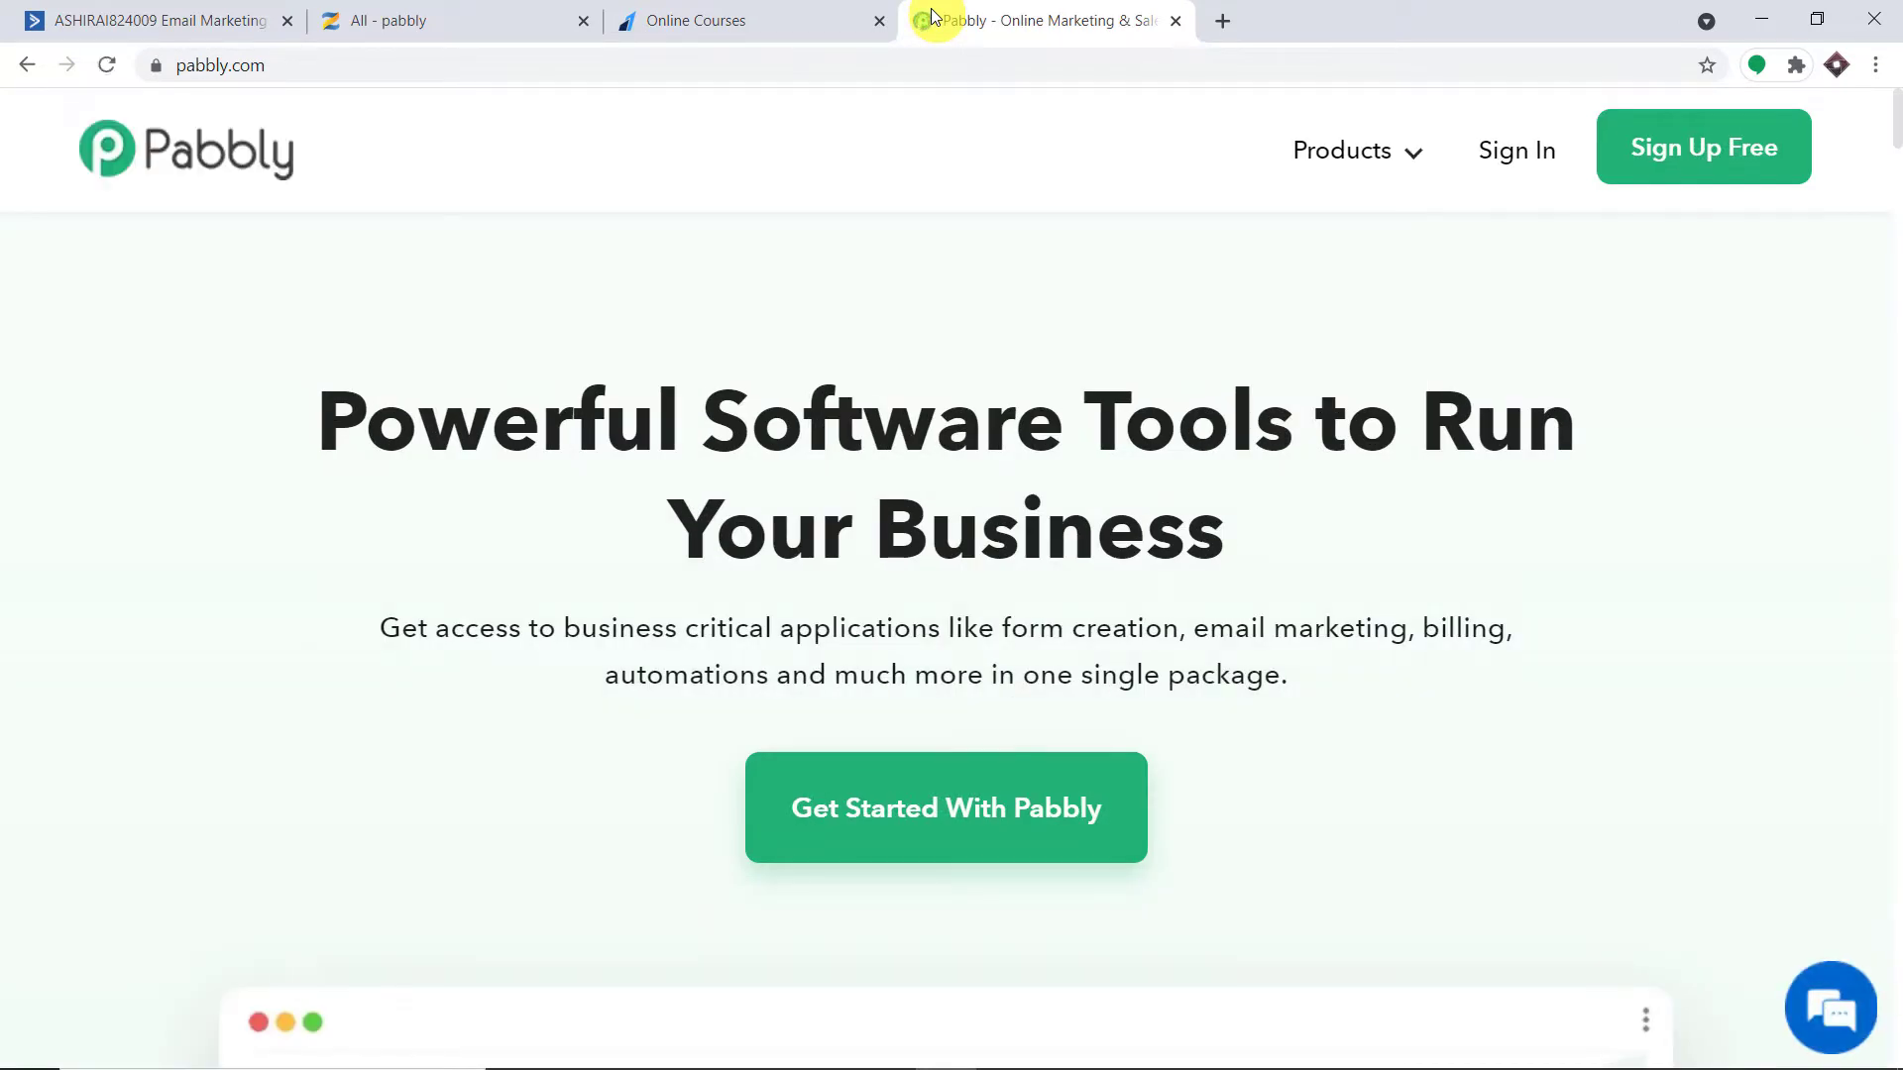
{"action": "mouse_move", "coordinate": [1342, 159]}
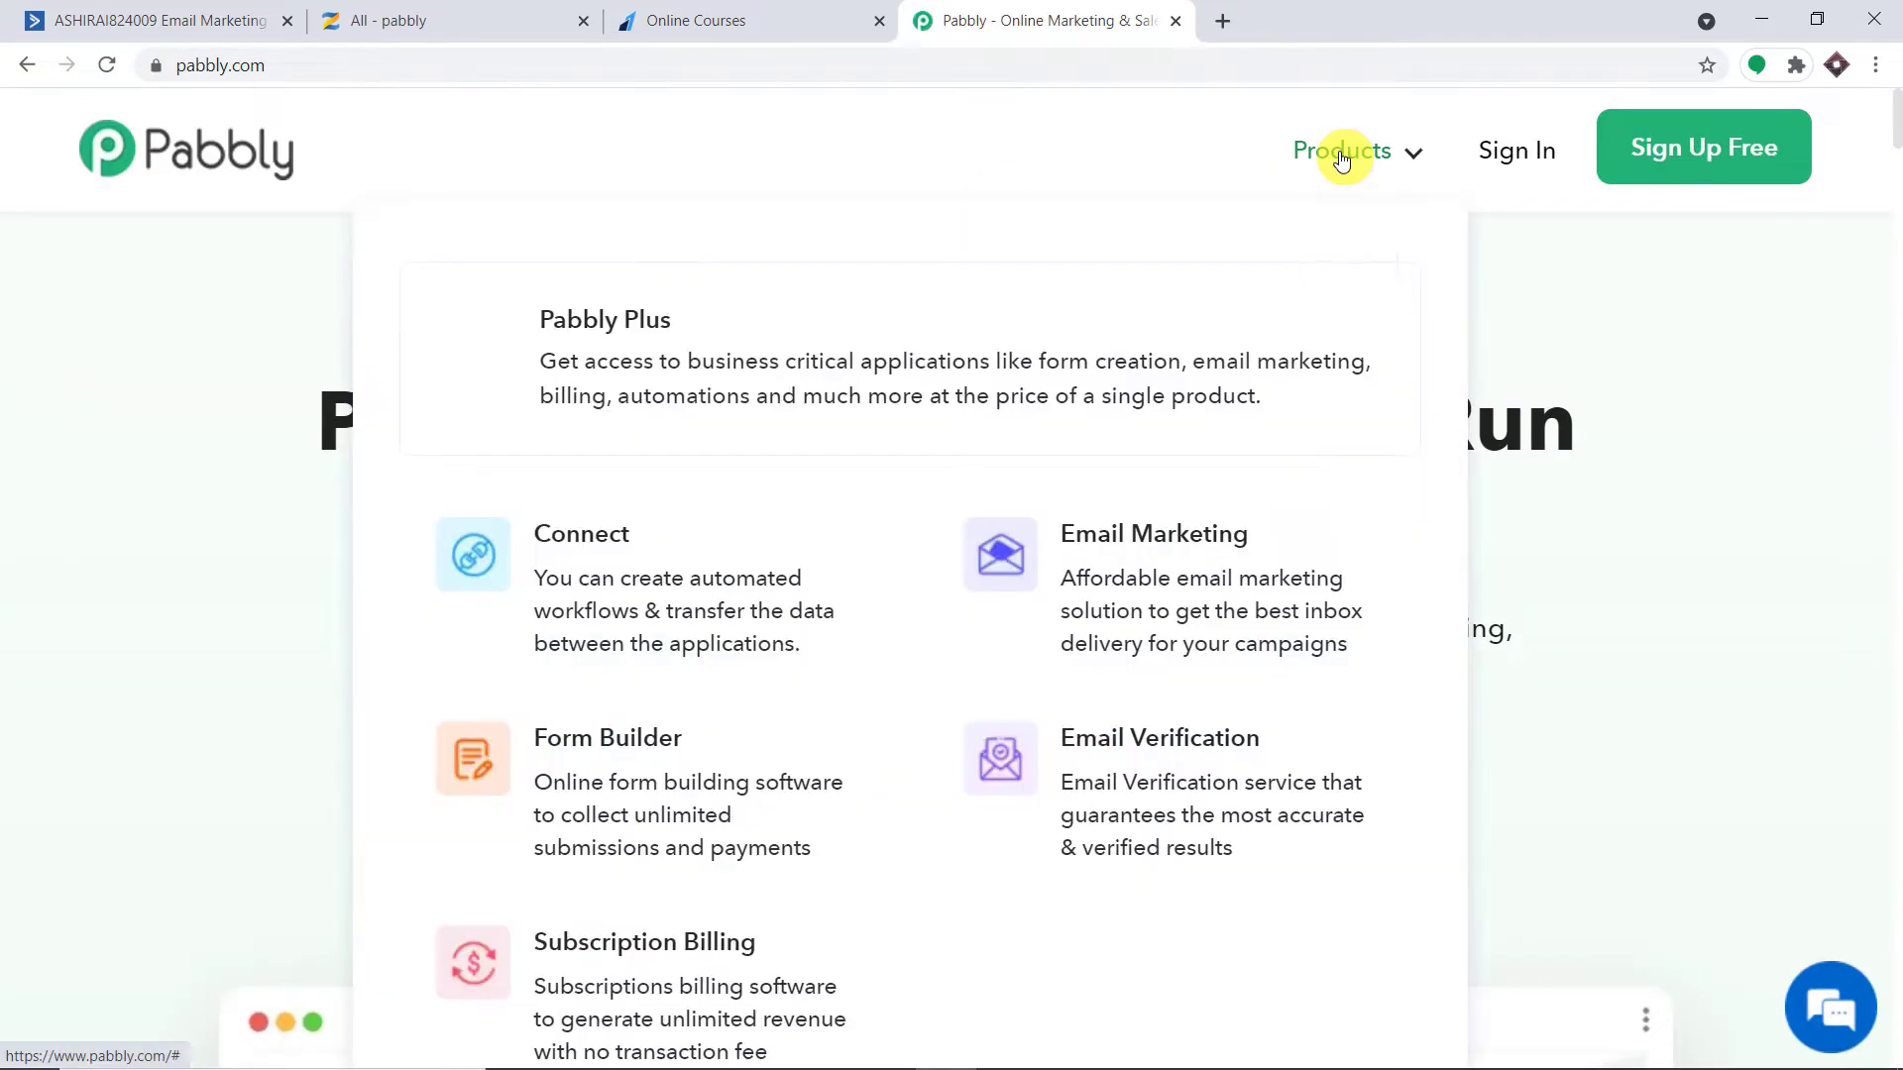
{"action": "left_click", "coordinate": [651, 592]}
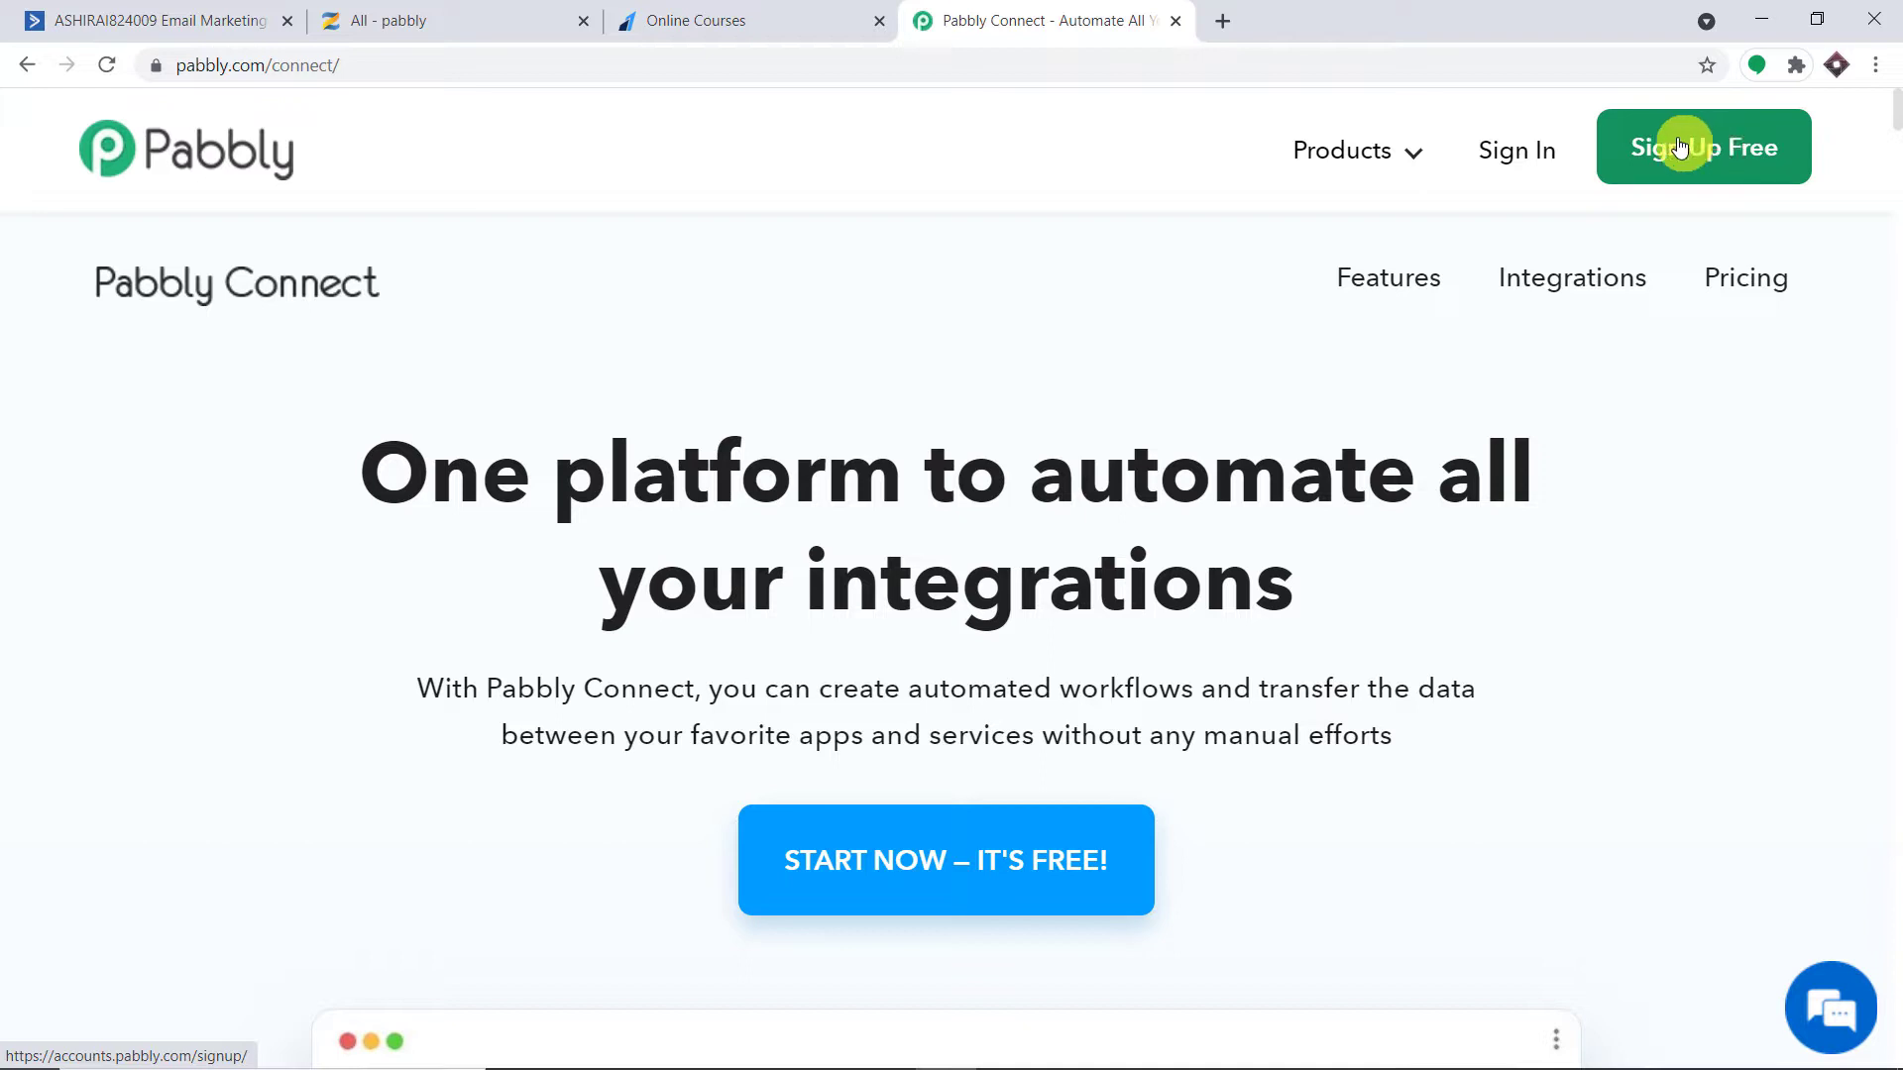
Sign in to Pabbly and access the Connect application from the list of apps
{"action": "left_click", "coordinate": [1501, 153]}
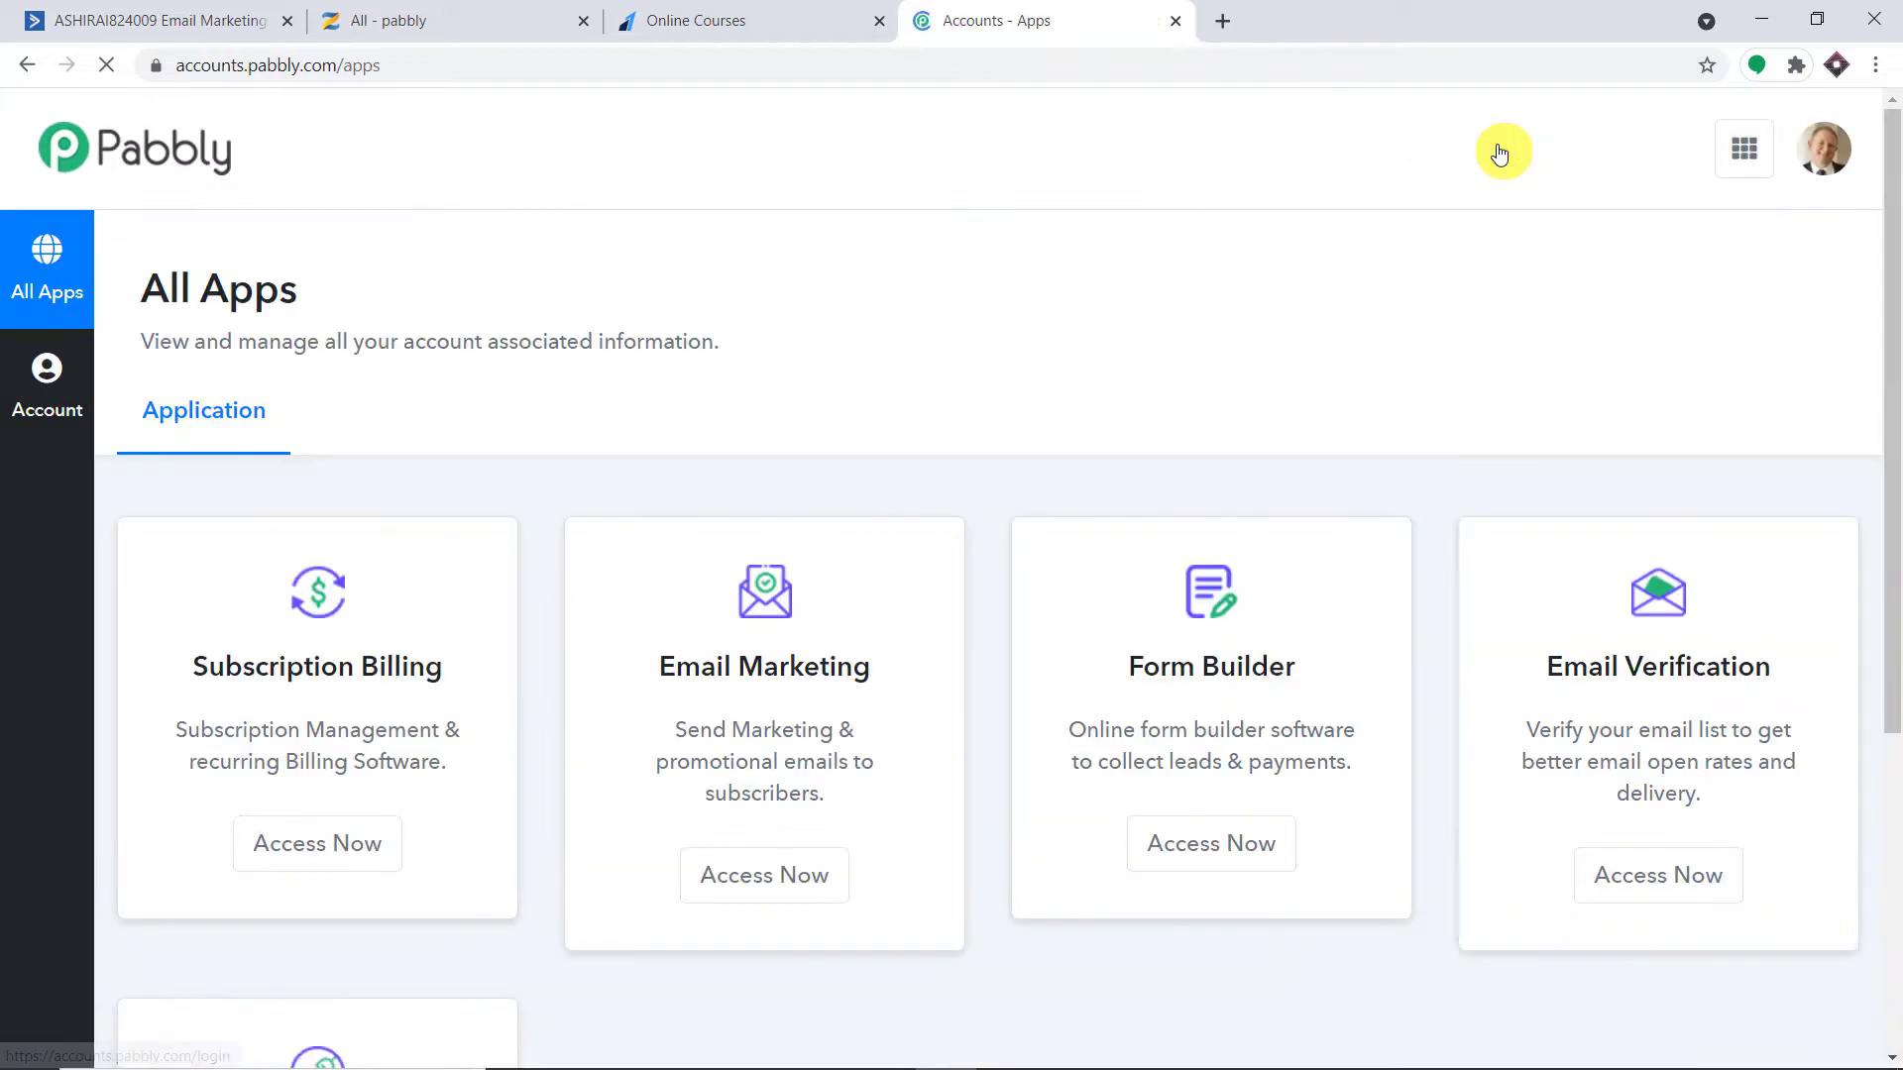
{"action": "scroll", "coordinate": [1347, 357], "scroll_direction": "down", "scroll_amount": 5}
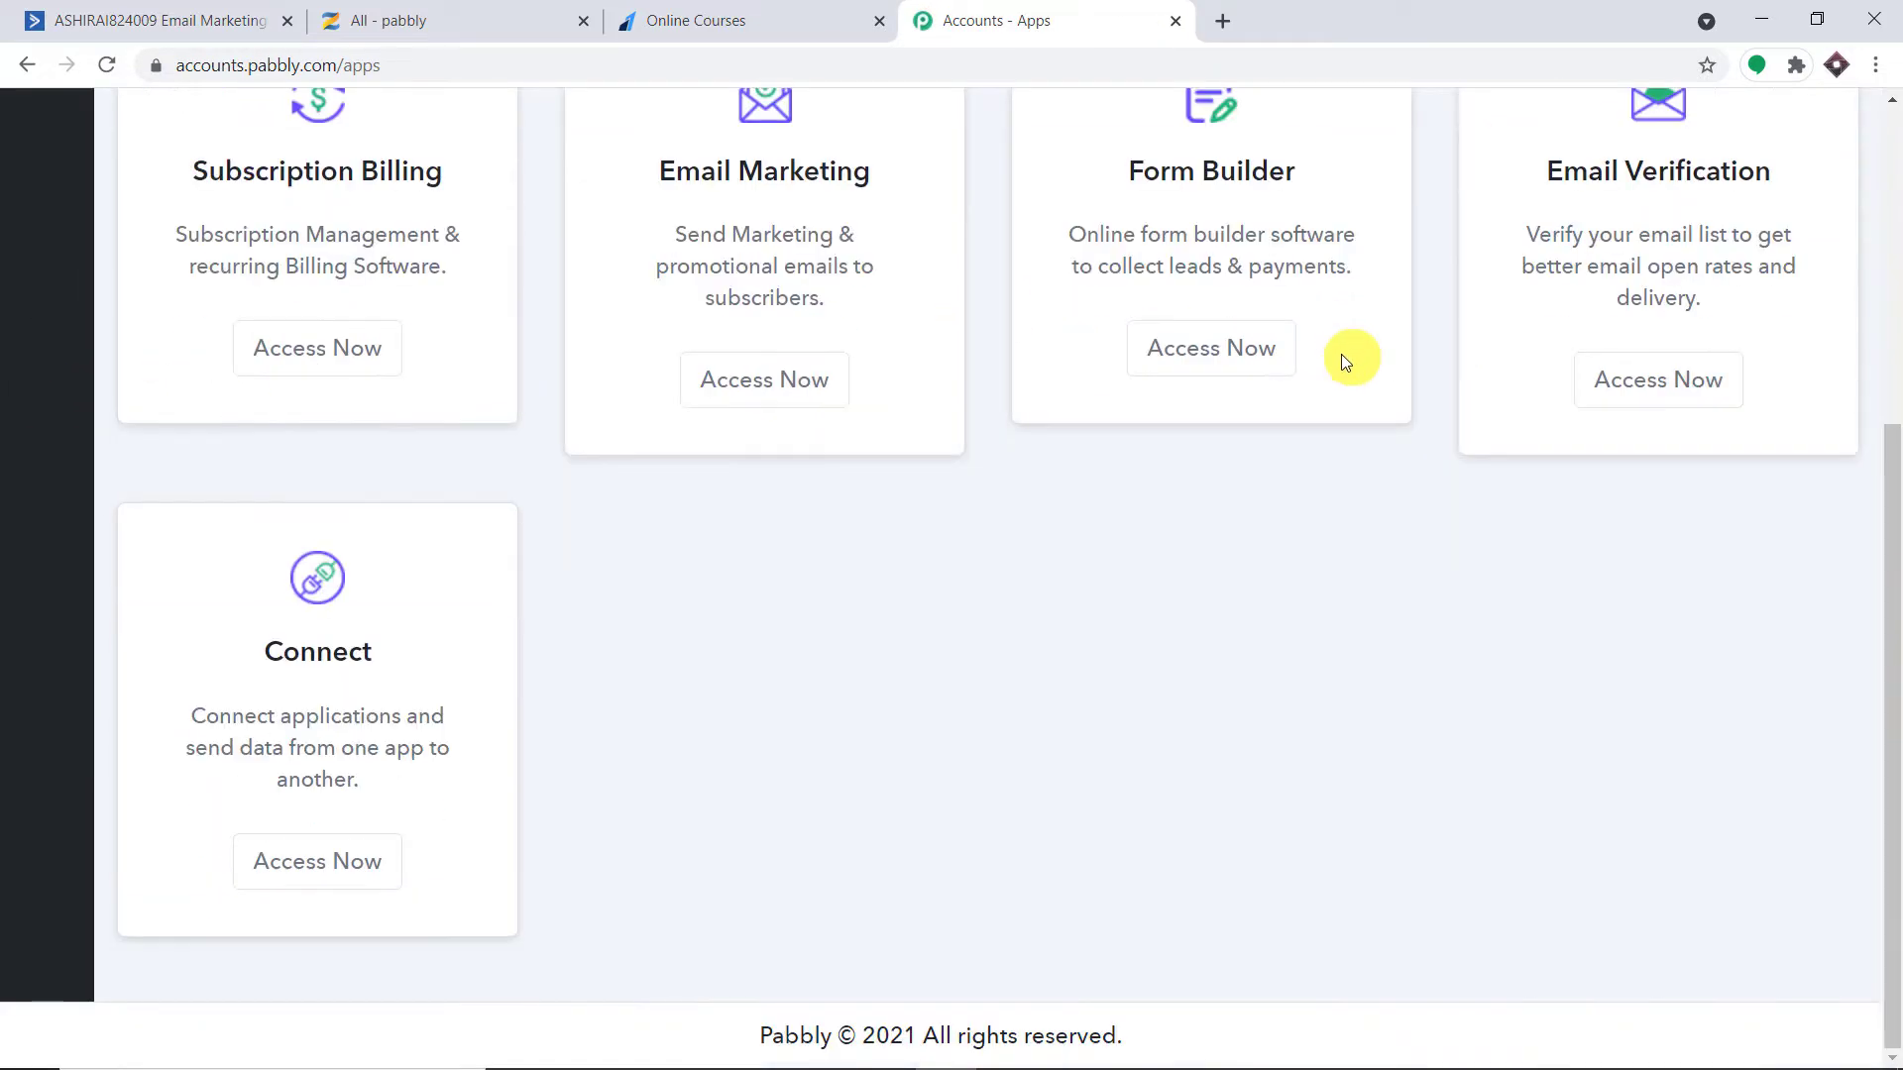
{"action": "left_click", "coordinate": [341, 860]}
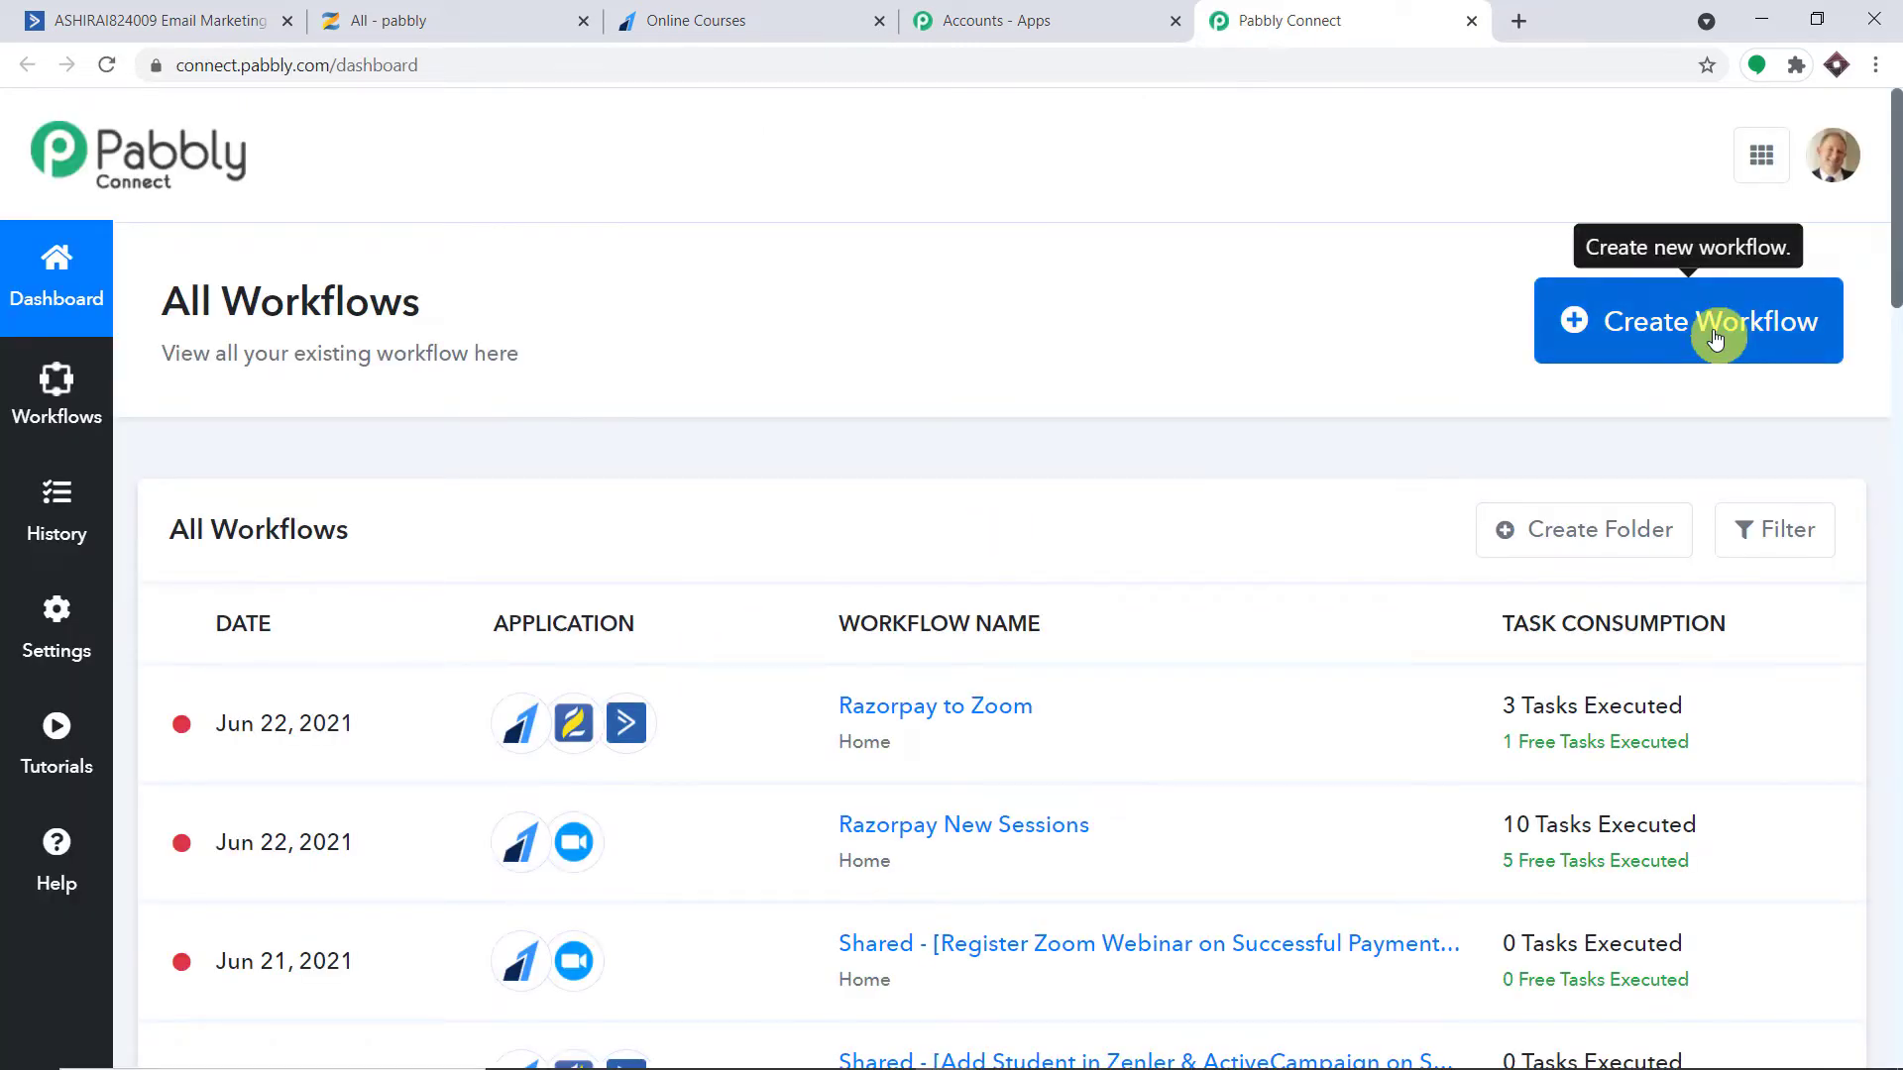
Create a new workflow named "Razorpay to Zenler to ActiveCampaign"
{"action": "left_click", "coordinate": [1716, 338]}
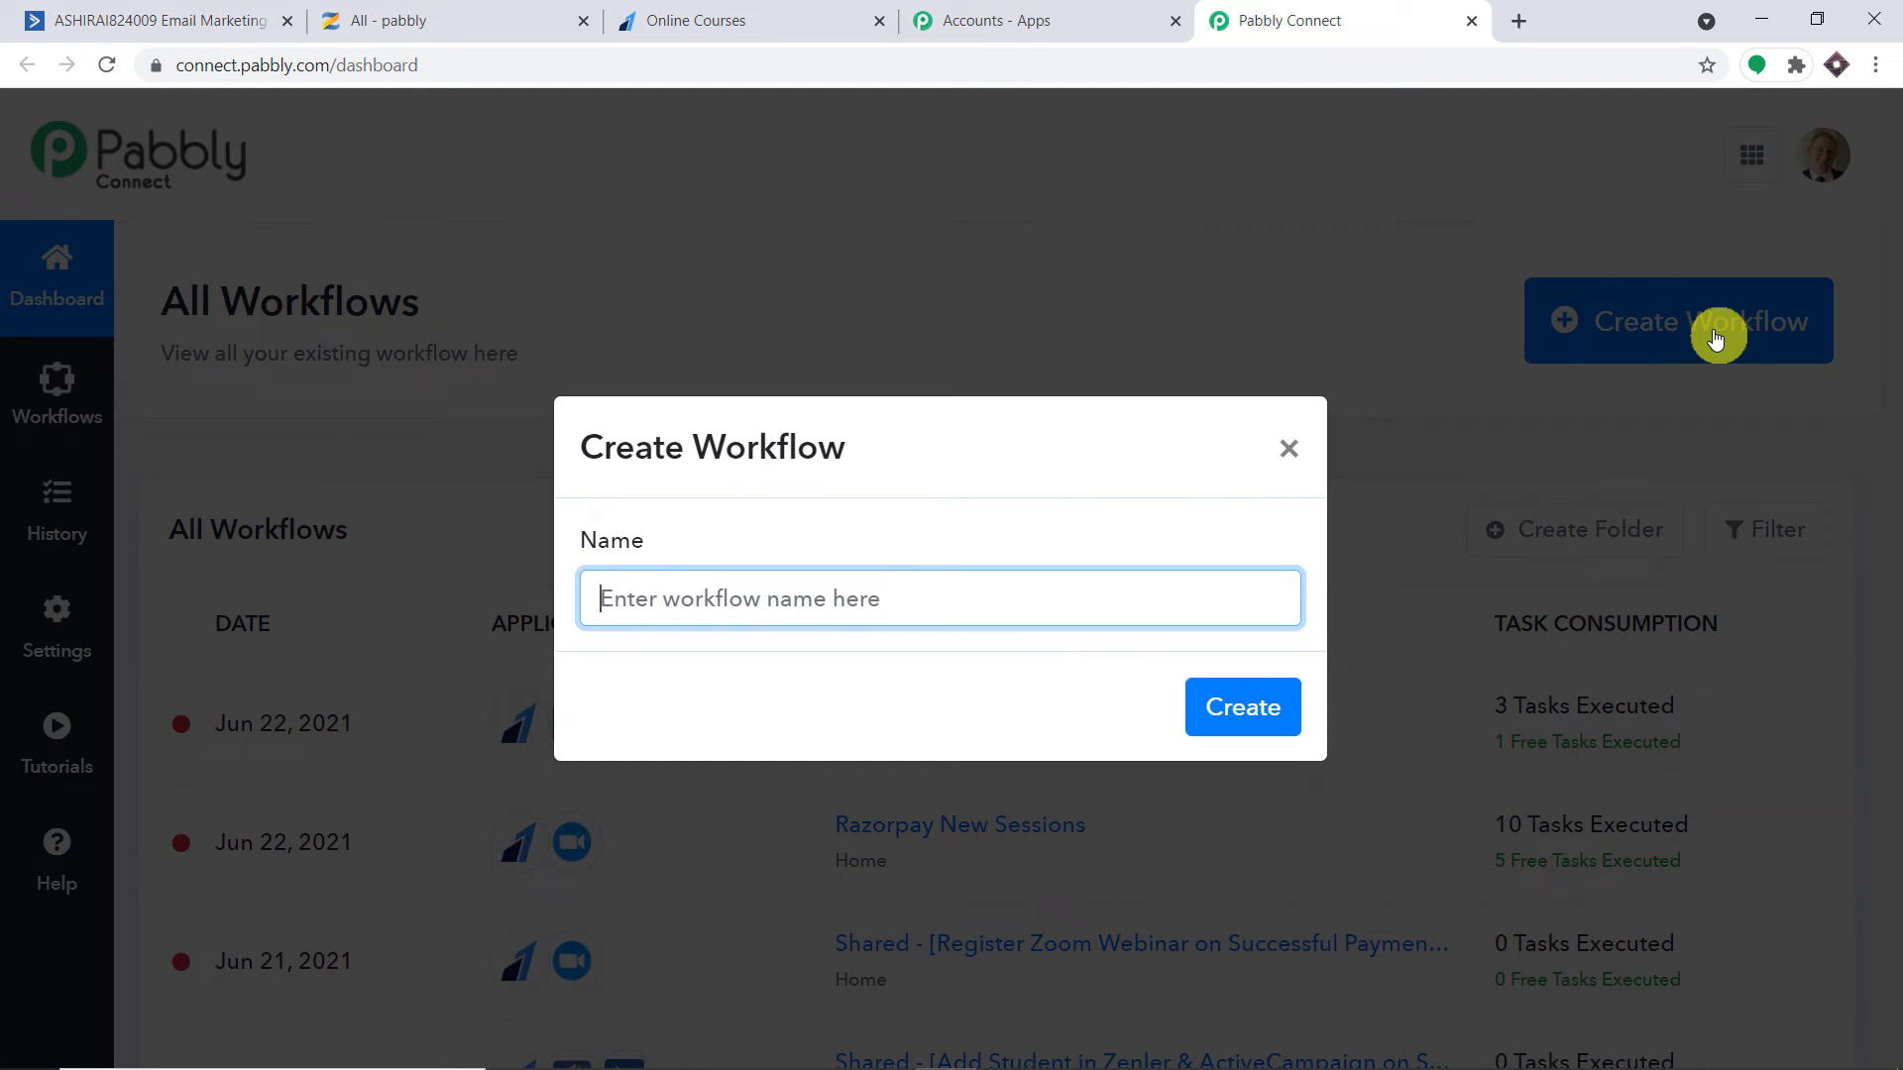
{"action": "type", "text": "R"}
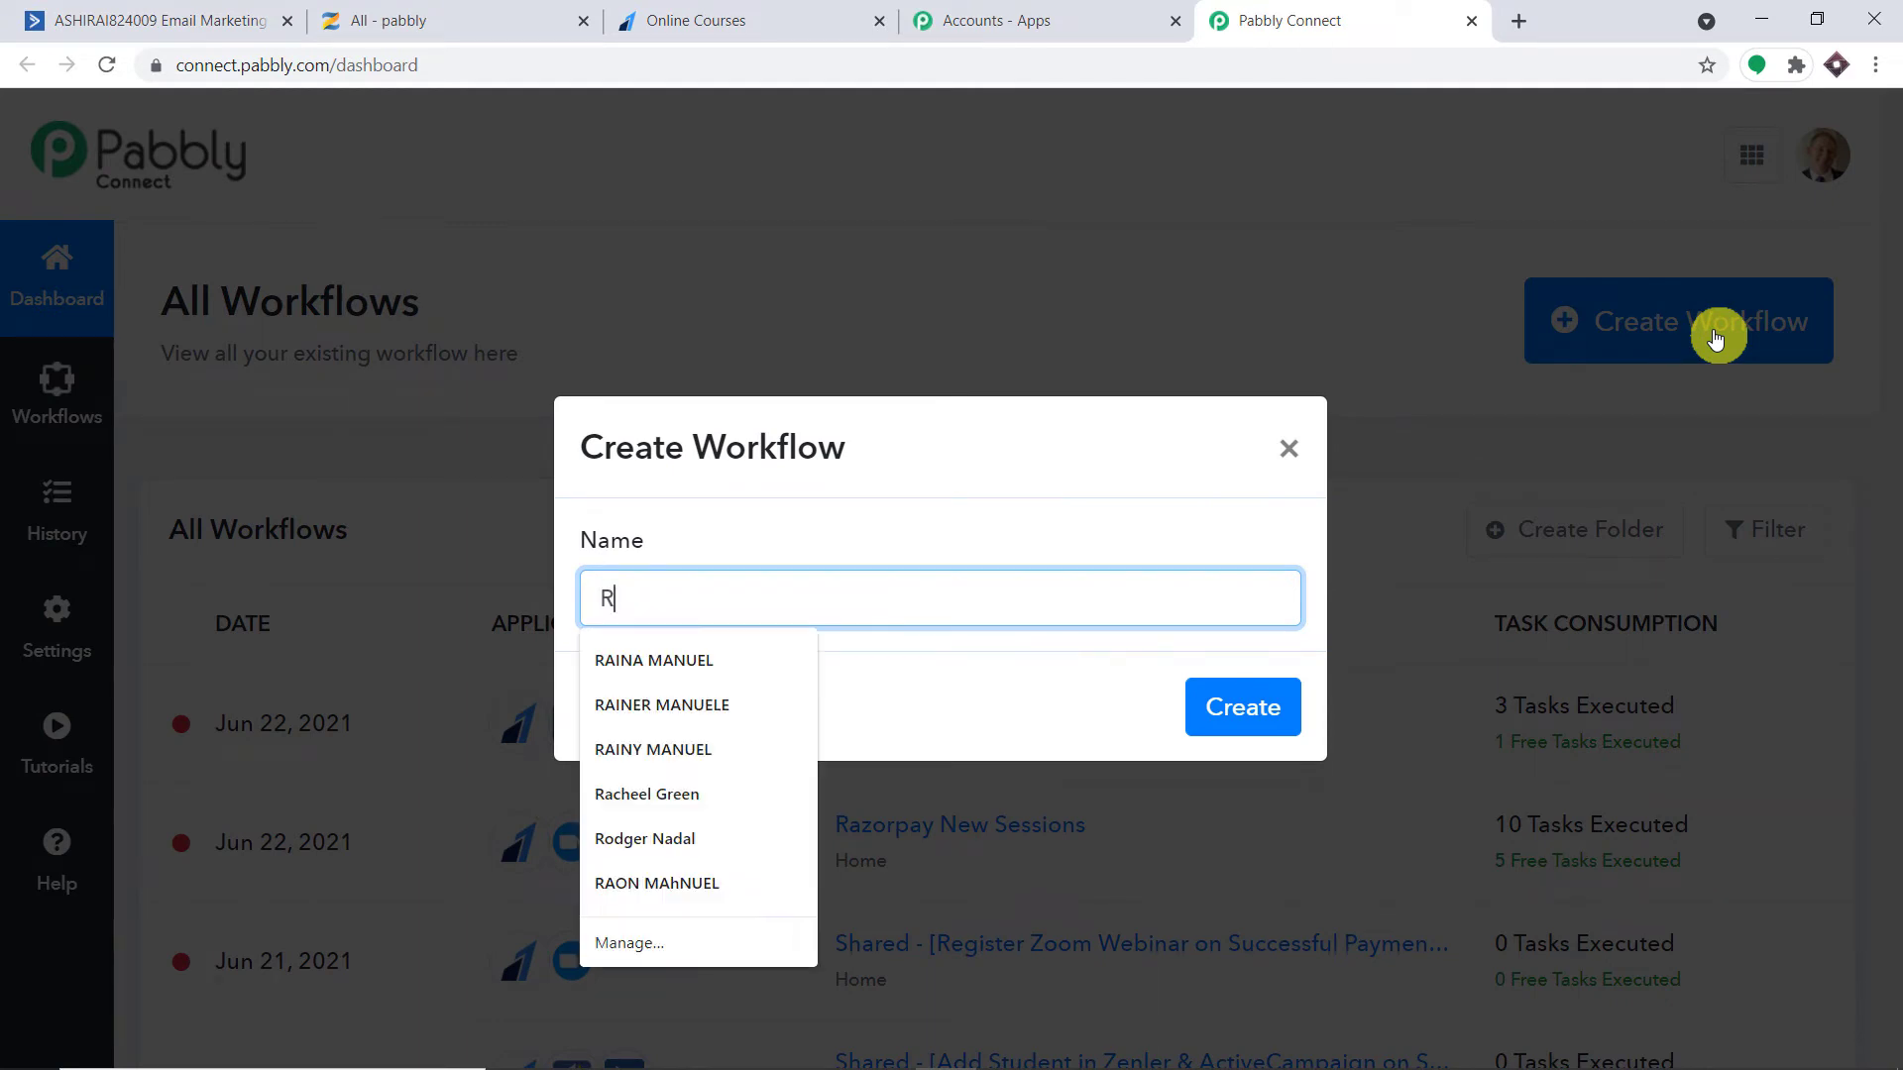
{"action": "type", "text": "azor"}
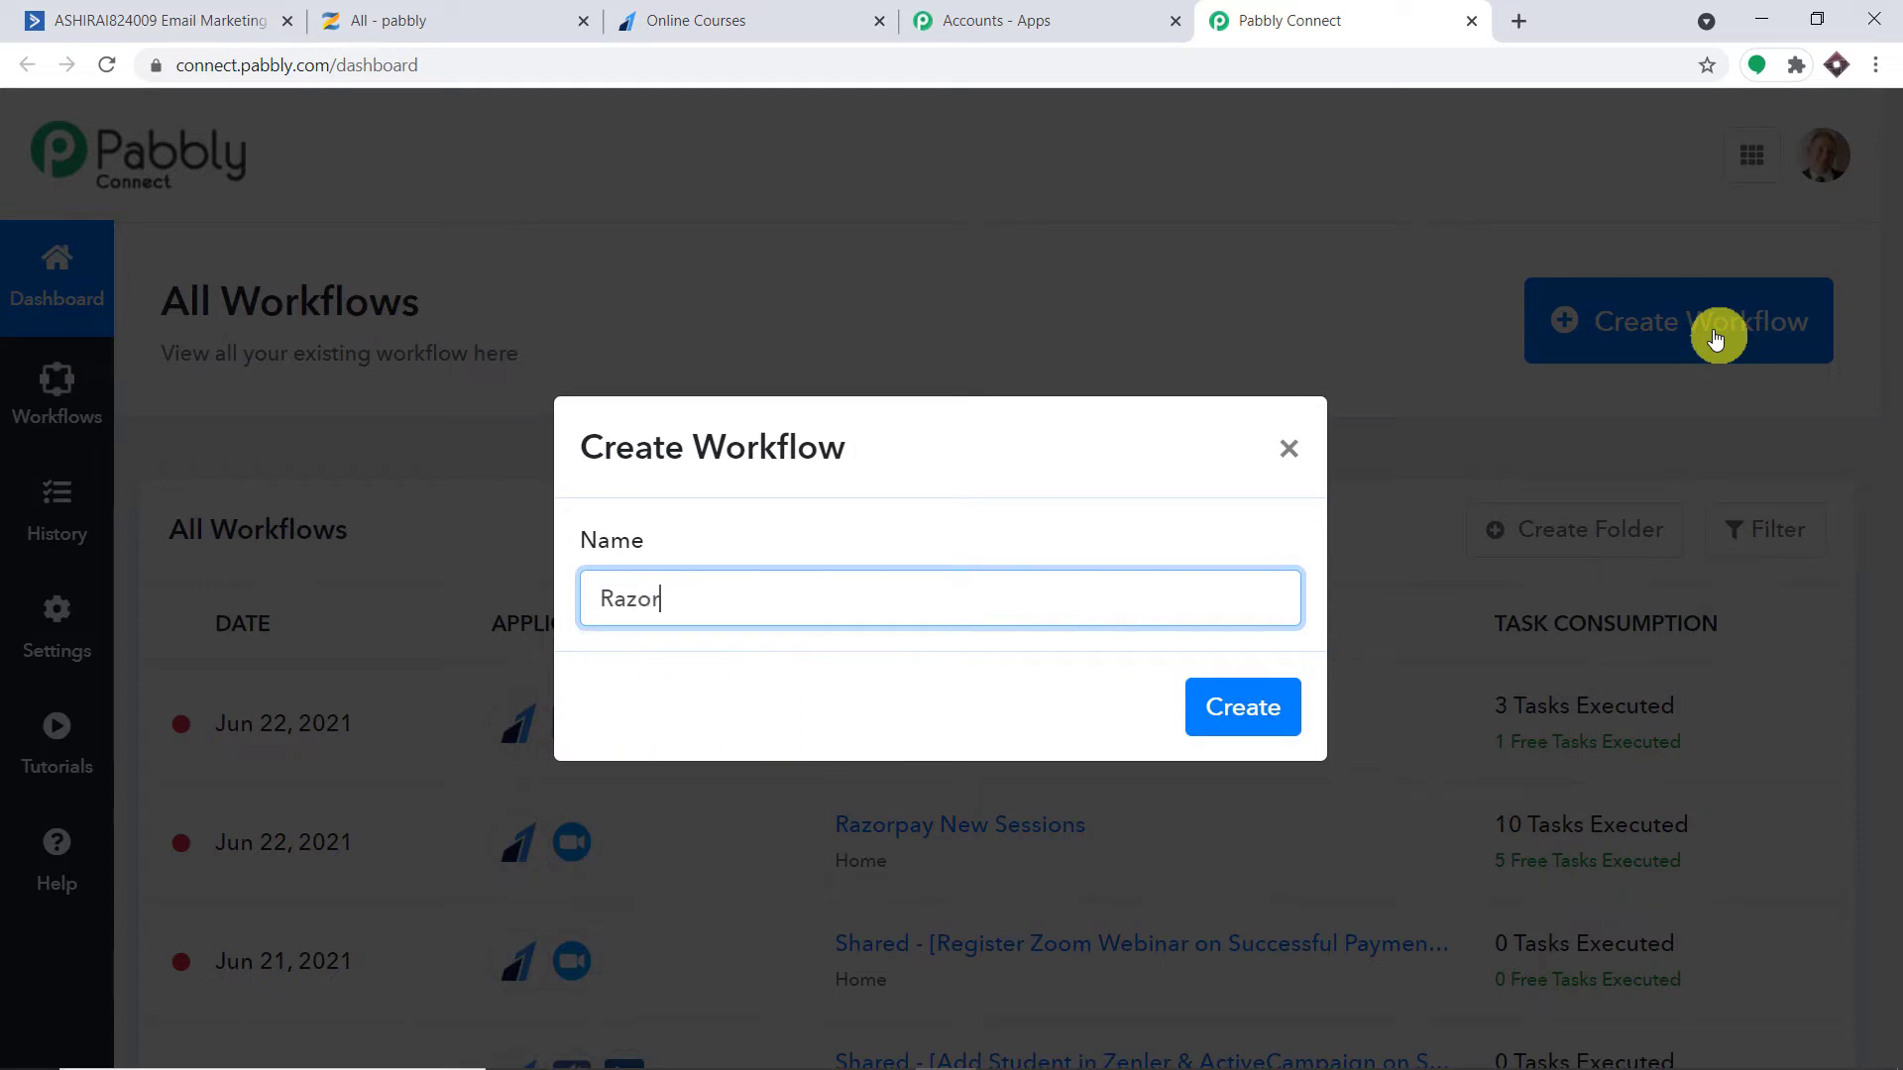
{"action": "type", "text": "pay to Zenler to Ac"}
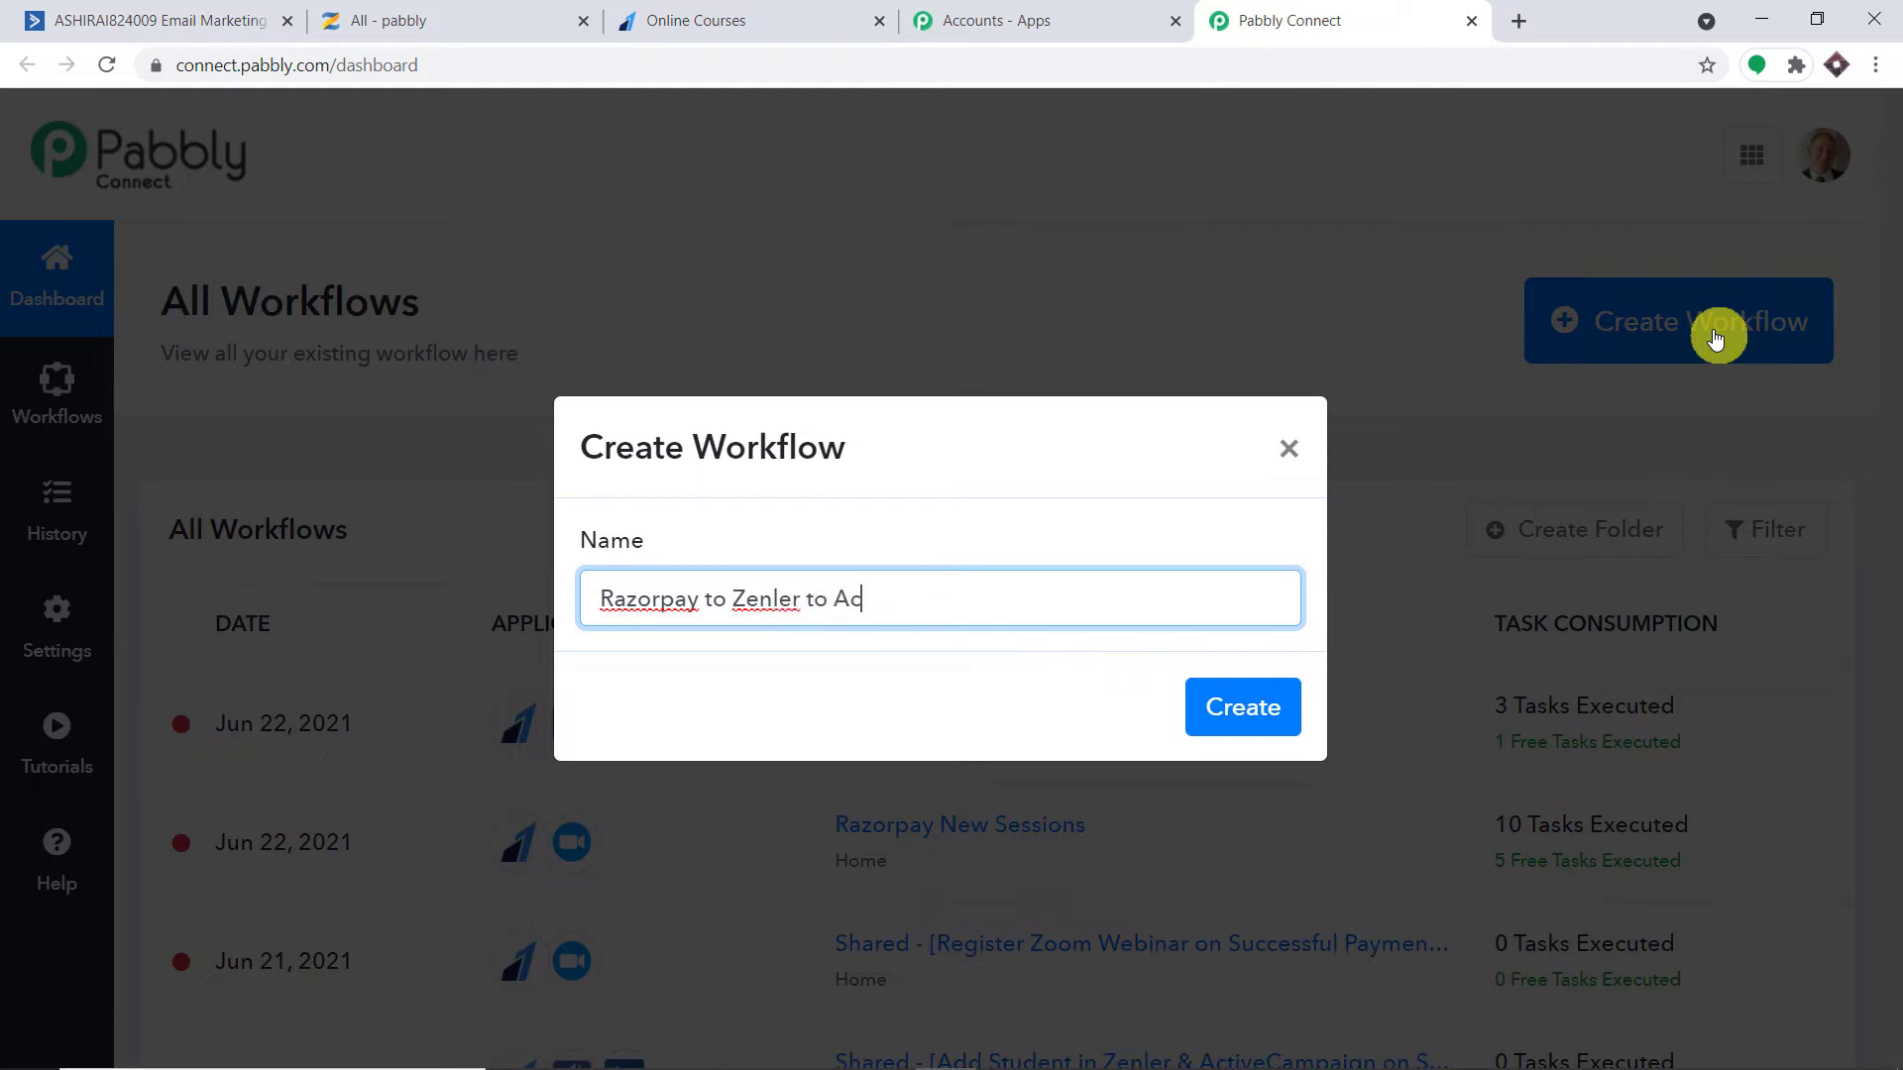
{"action": "type", "text": "tiveCampaign"}
{"action": "left_click", "coordinate": [1263, 706]}
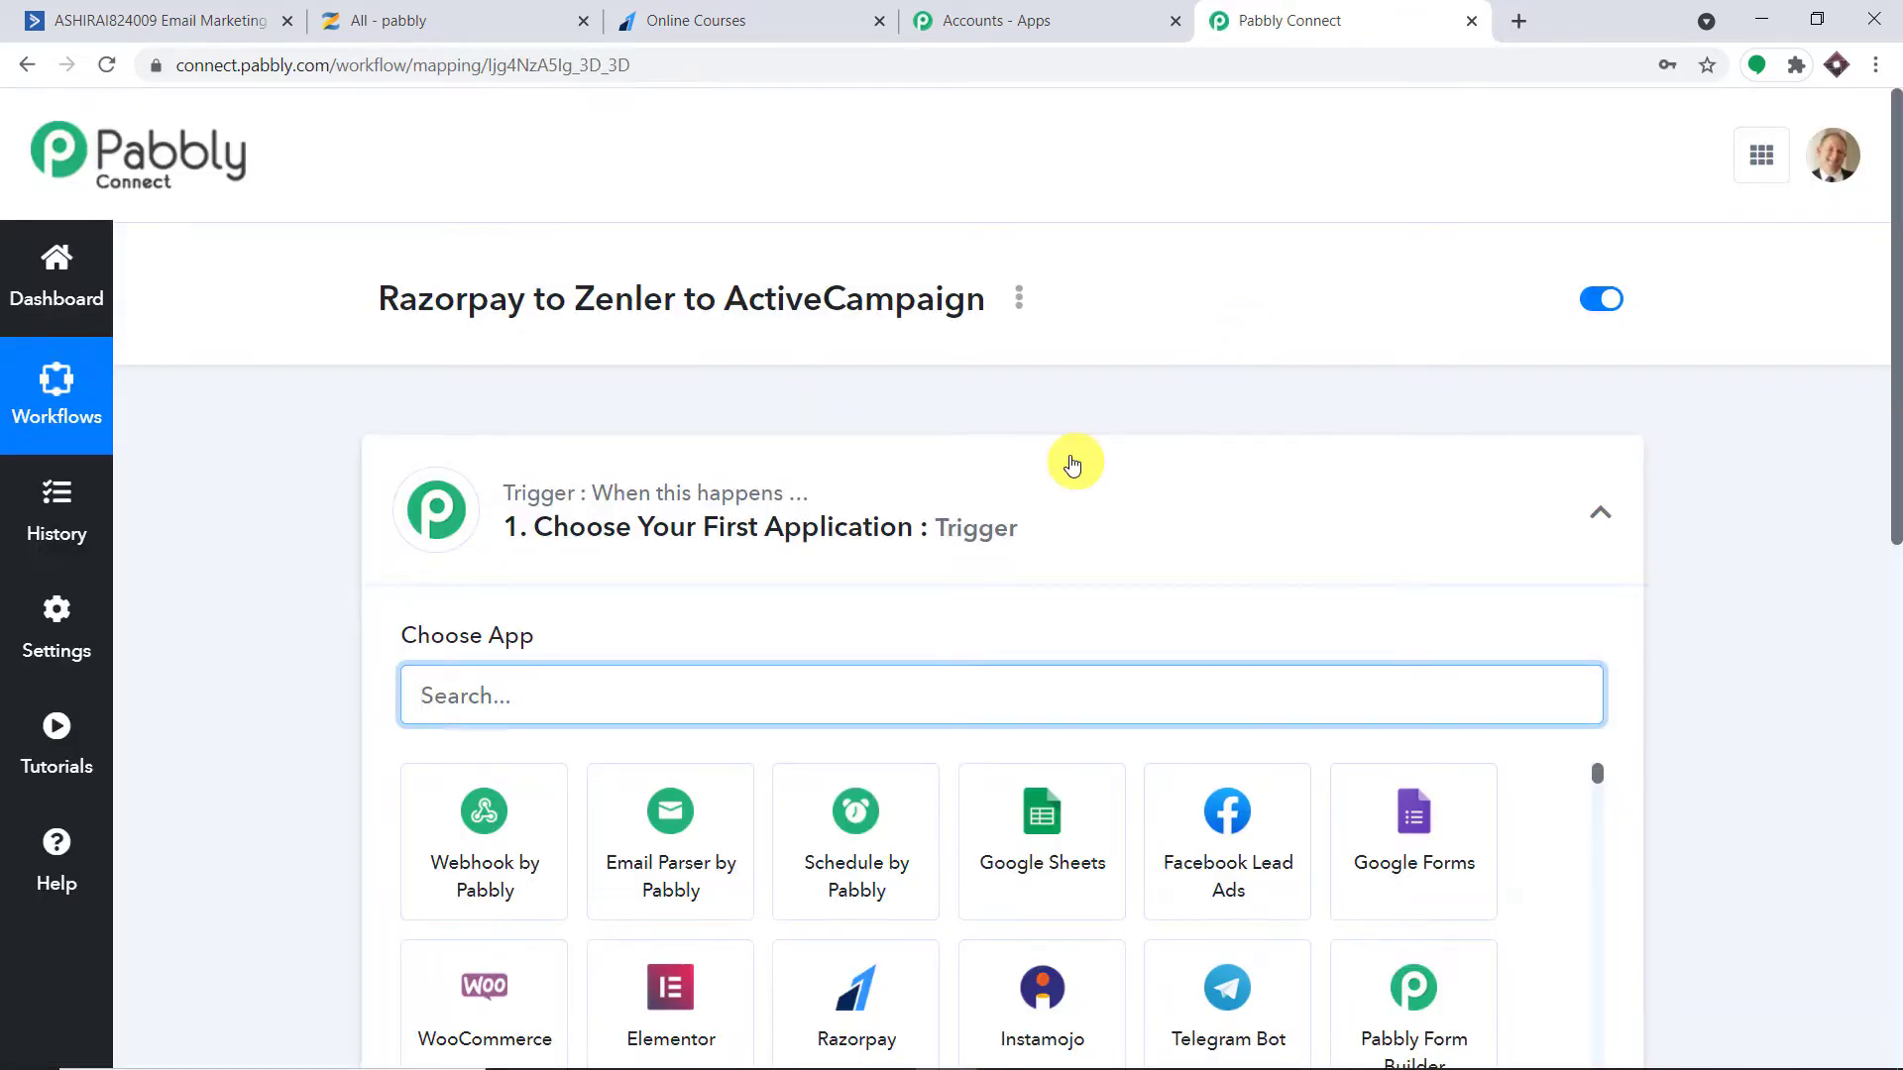
{"action": "left_click", "coordinate": [1071, 464]}
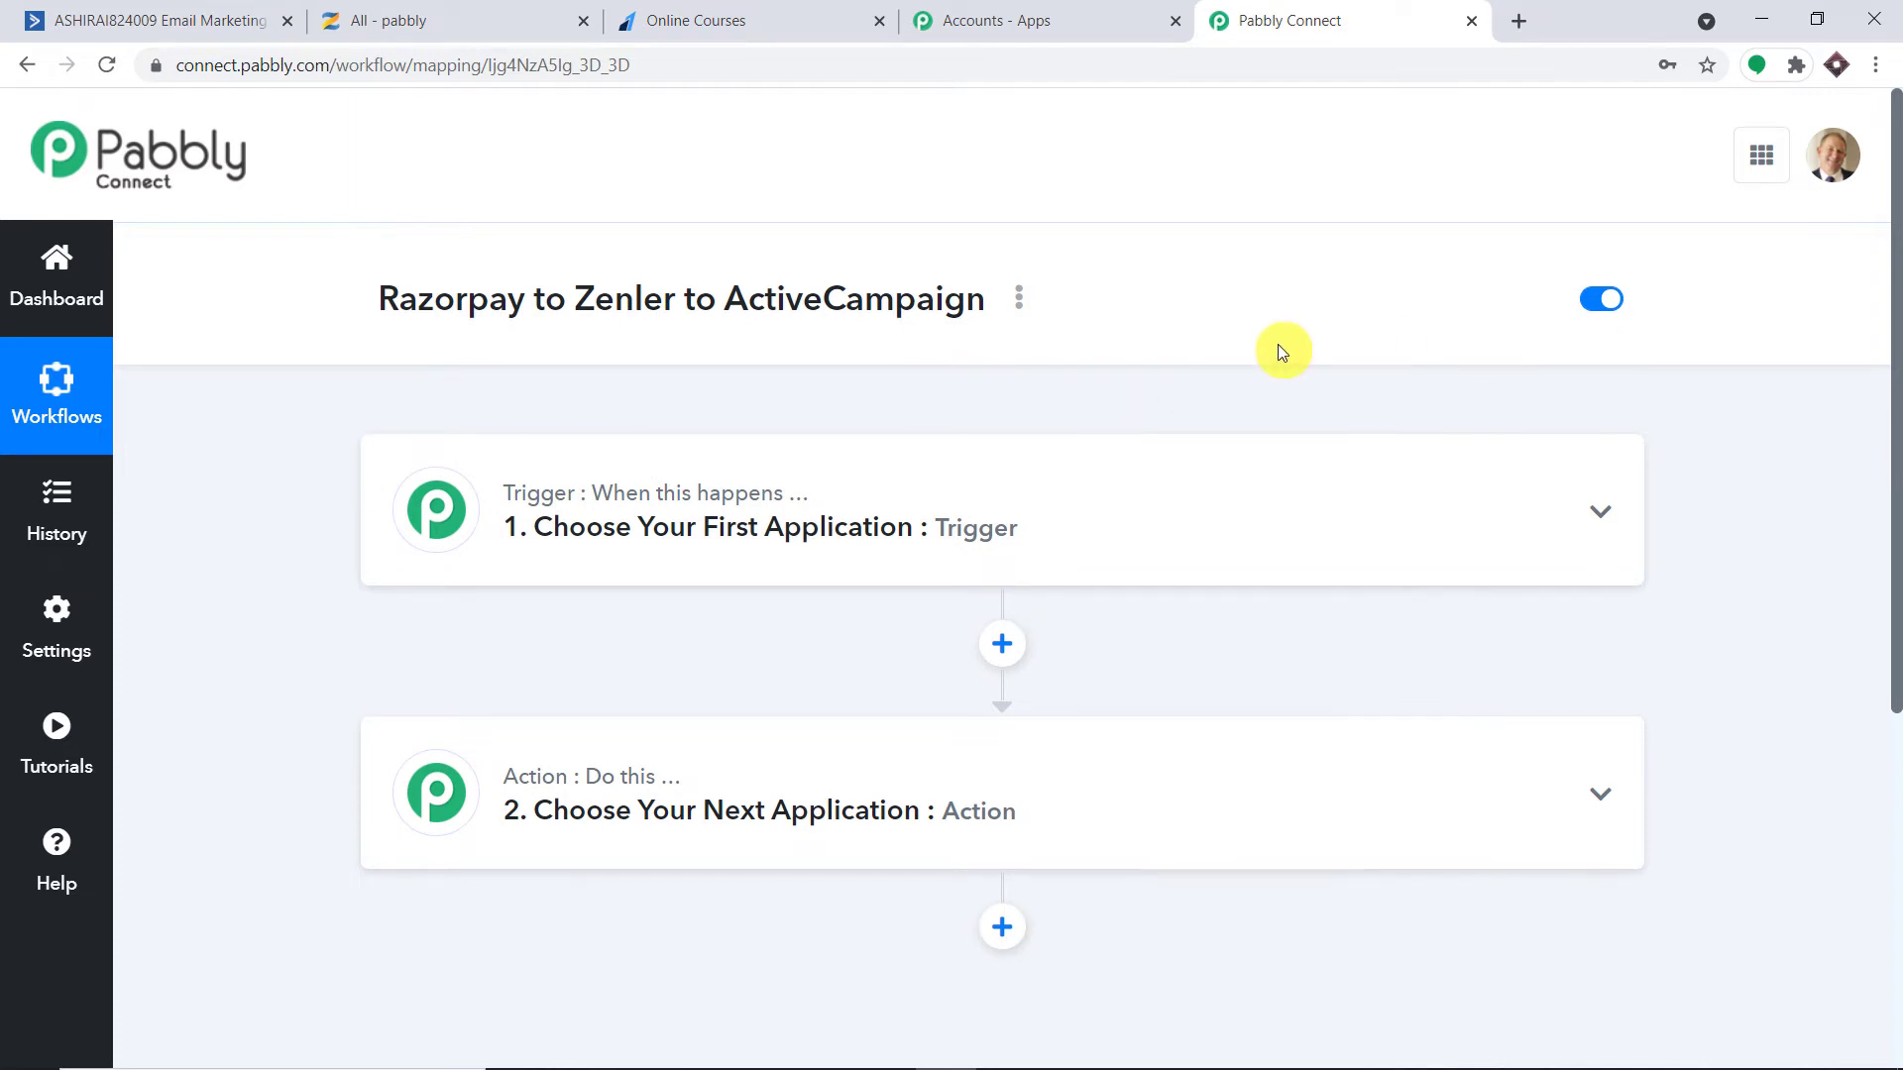
{"action": "left_click", "coordinate": [956, 488]}
{"action": "left_click", "coordinate": [1058, 457]}
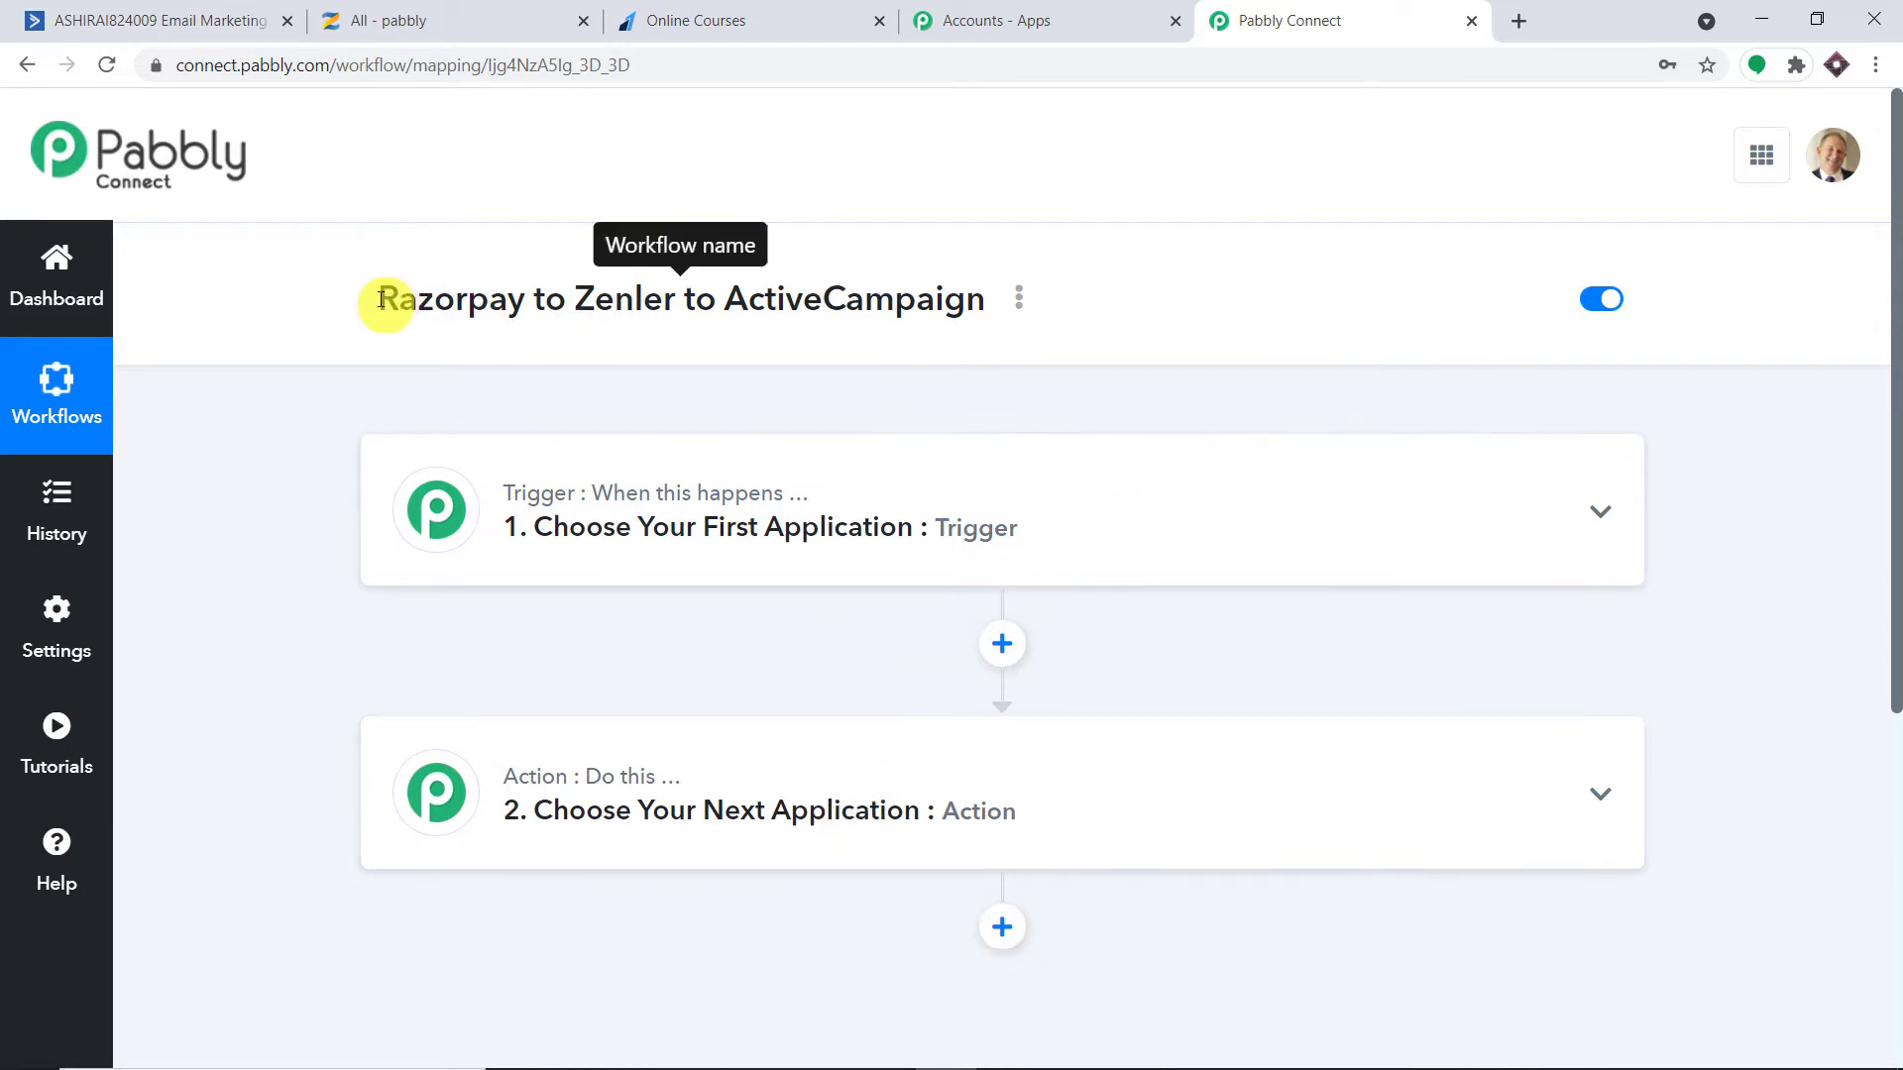
{"action": "left_click_drag", "start_coordinate": [376, 304], "coordinate": [989, 323]}
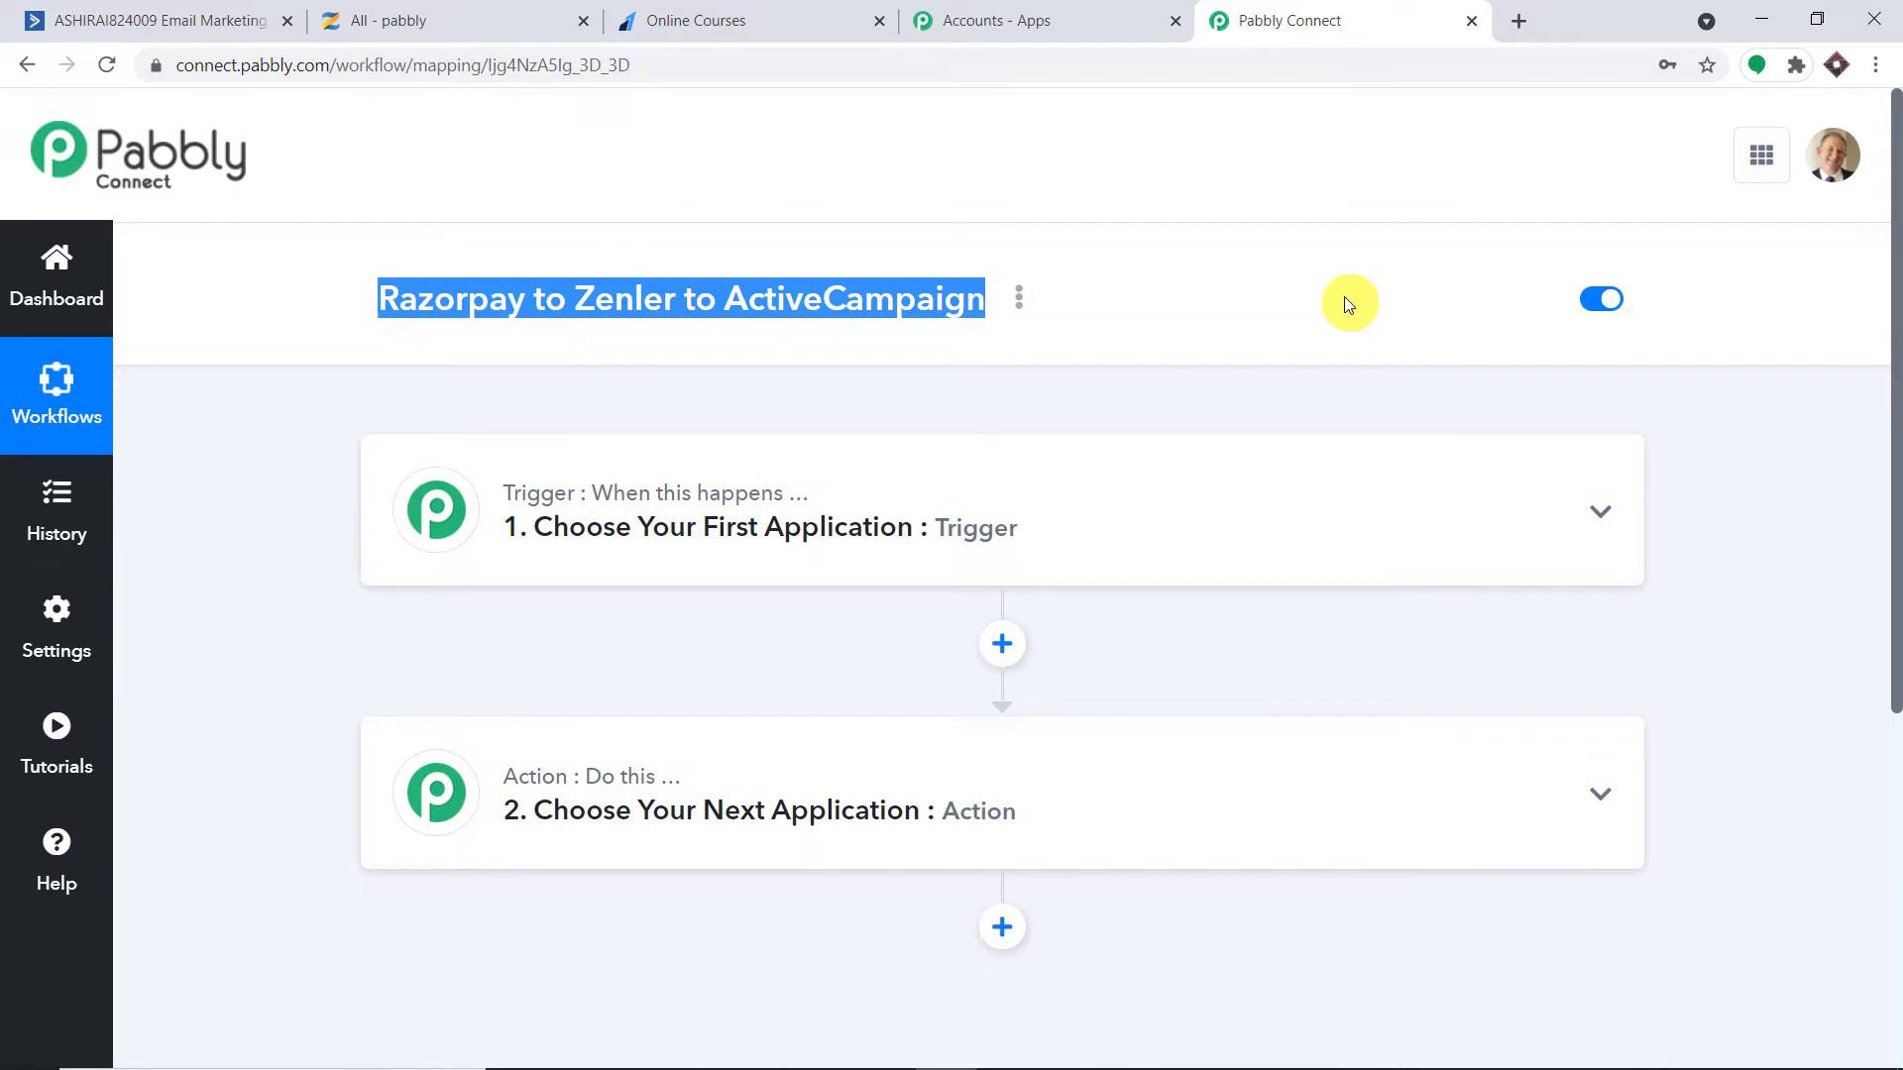
Set Razorpay as the workflow's trigger application
{"action": "left_click", "coordinate": [755, 503]}
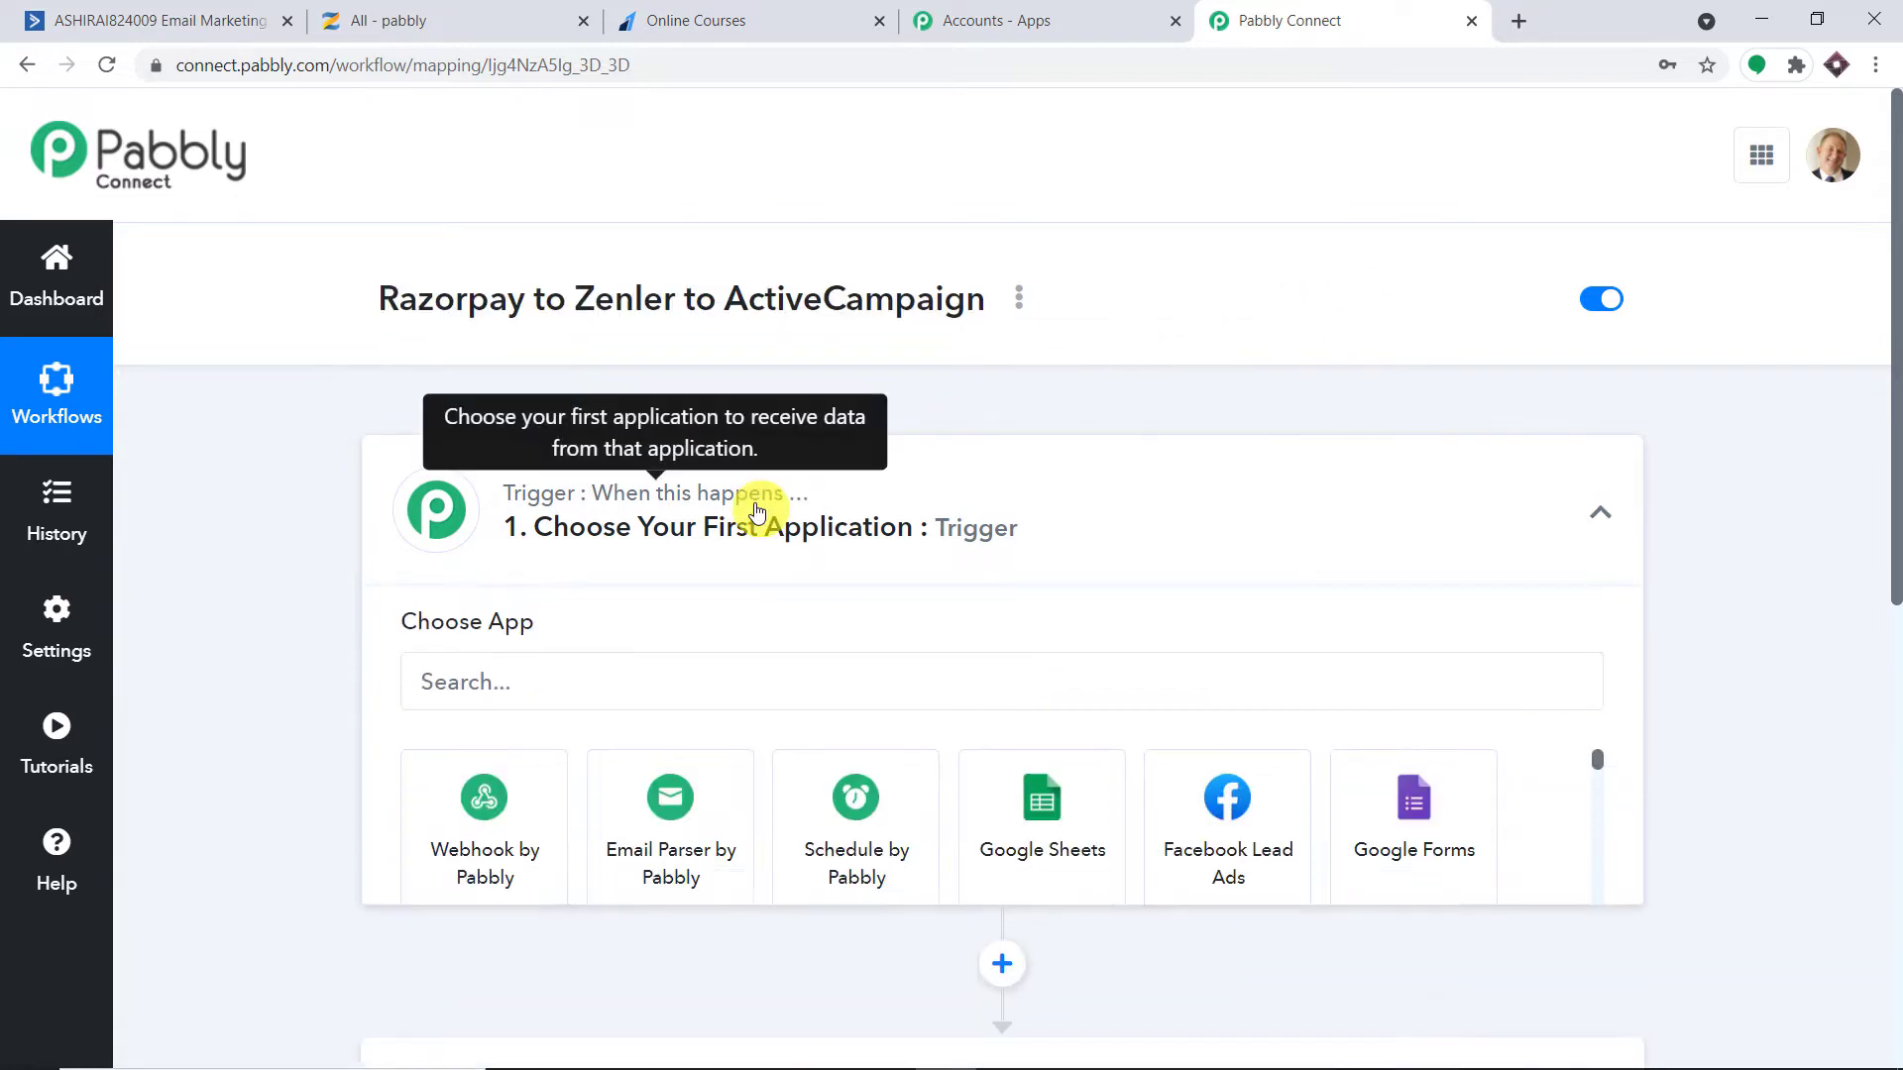
{"action": "scroll", "coordinate": [1197, 425], "scroll_direction": "down", "scroll_amount": 2}
{"action": "left_click", "coordinate": [565, 448]}
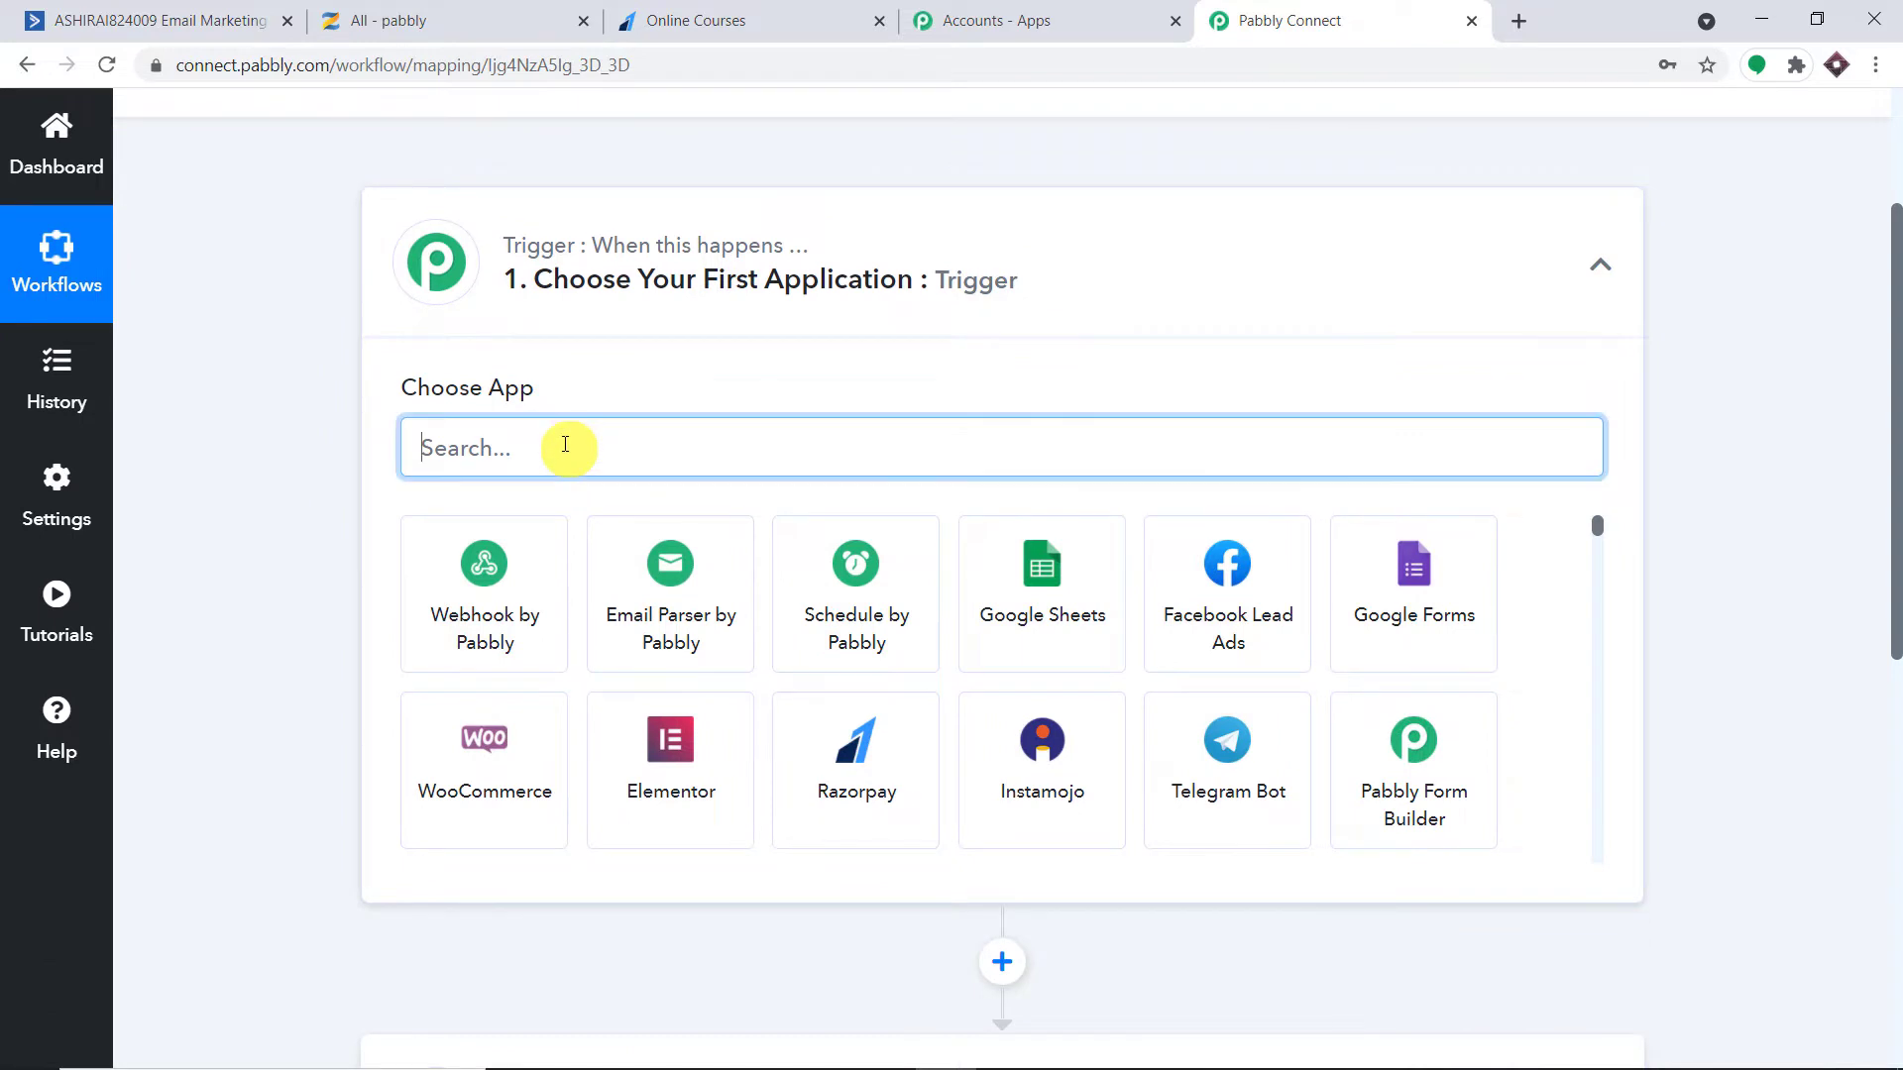
{"action": "type", "text": "raz"}
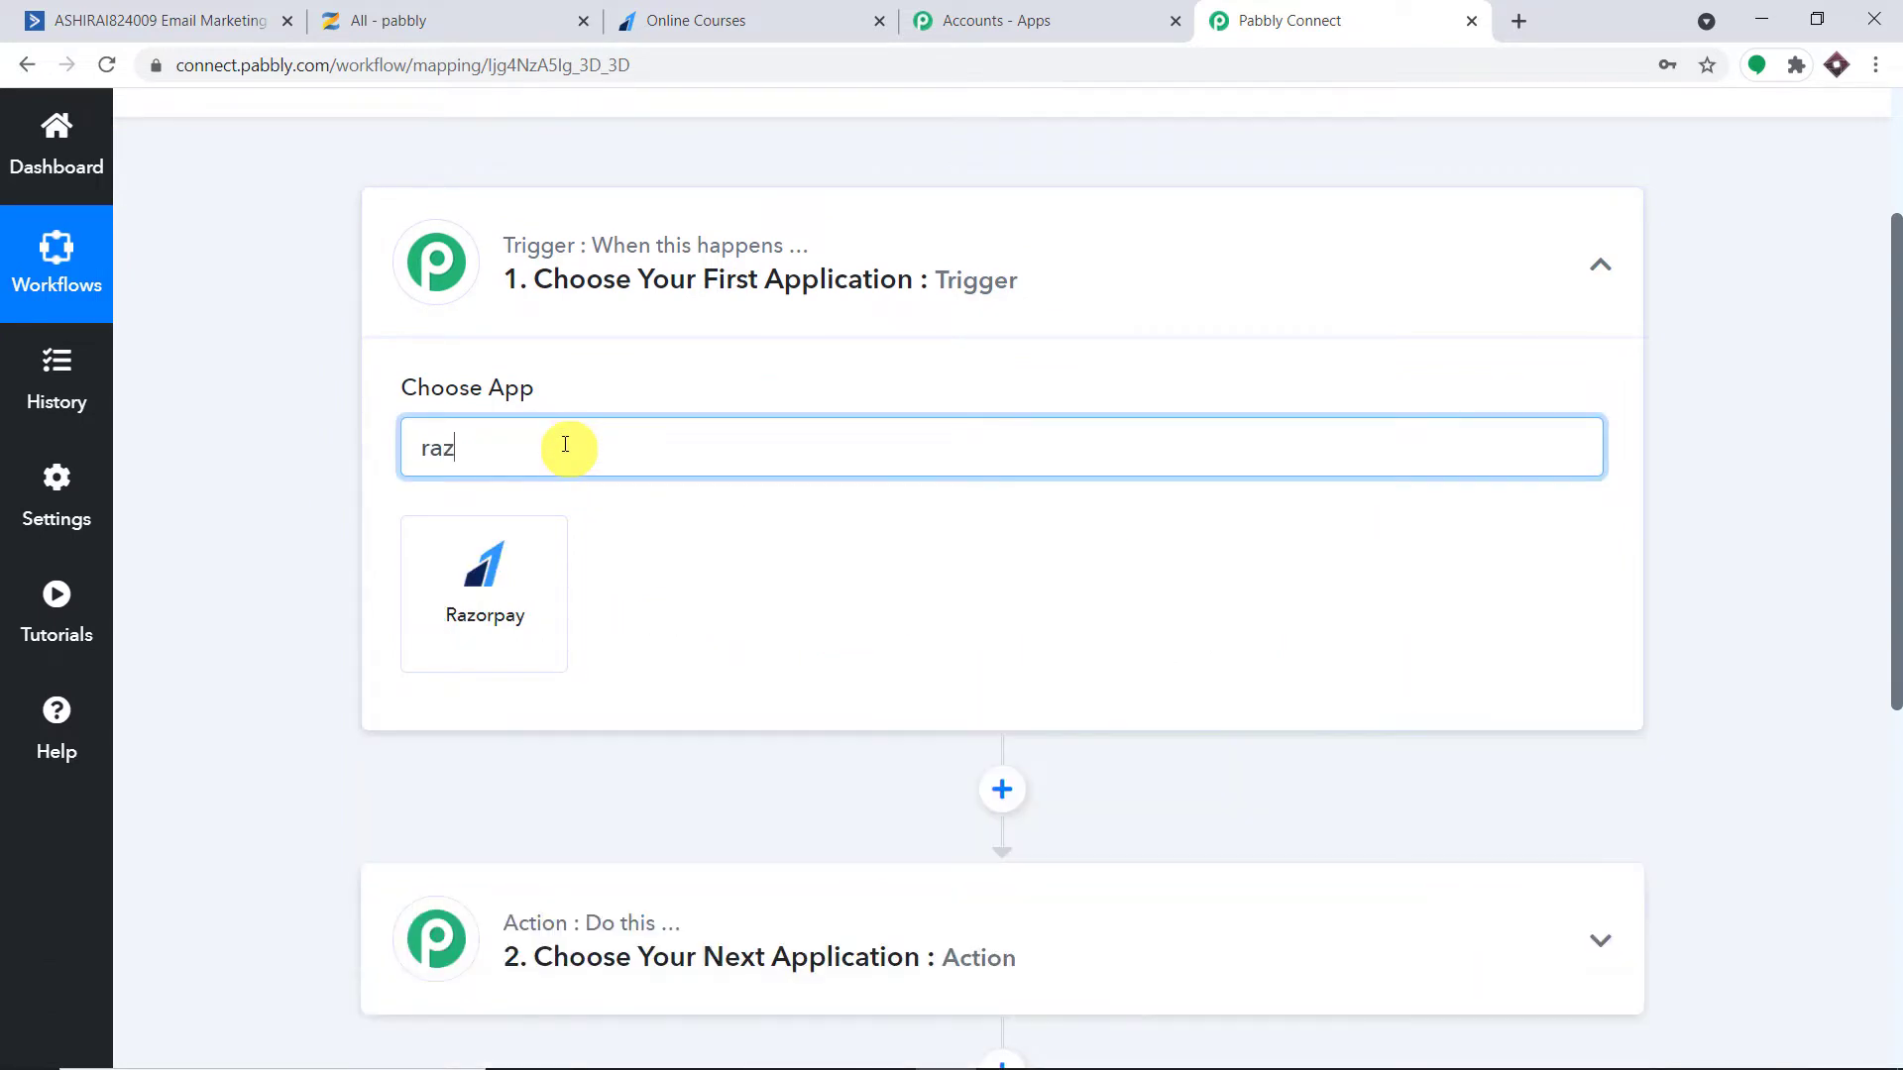
{"action": "left_click", "coordinate": [518, 565]}
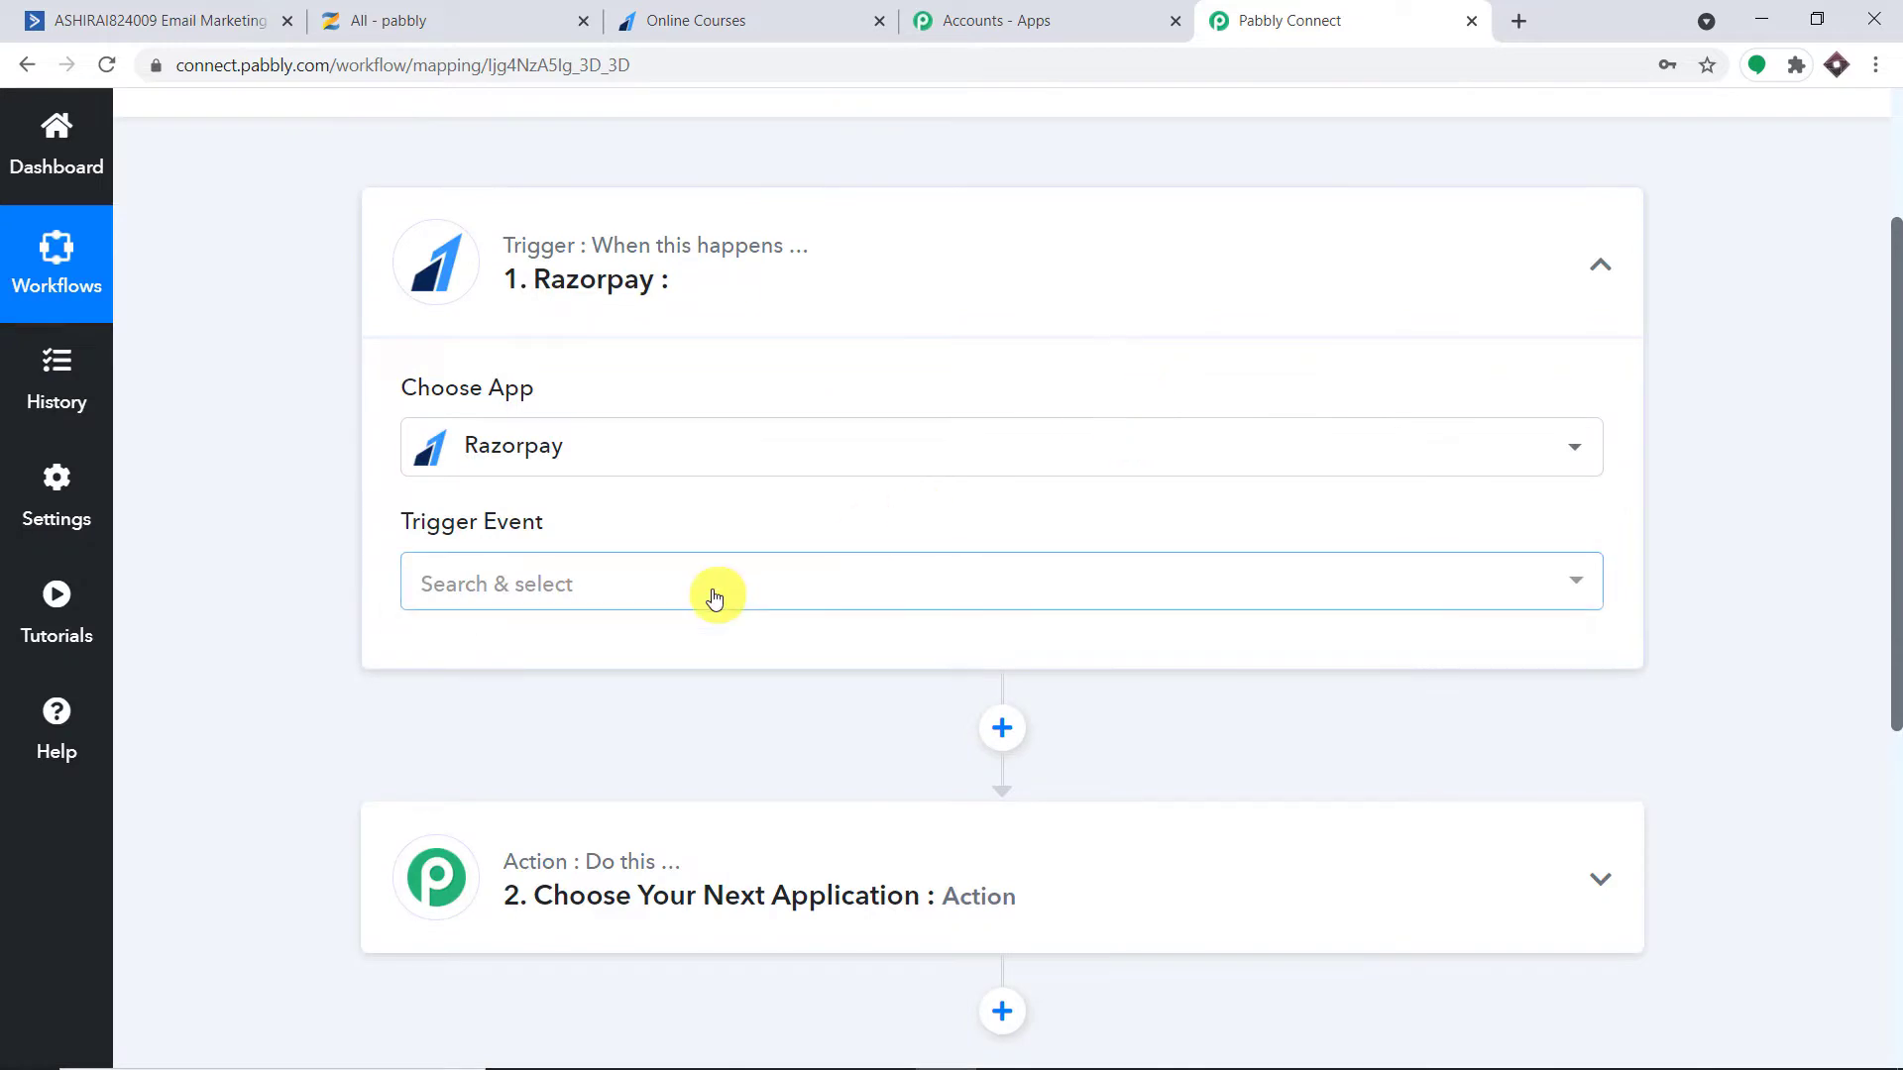
Set the Razorpay trigger event to Payment Captured
{"action": "left_click", "coordinate": [711, 592]}
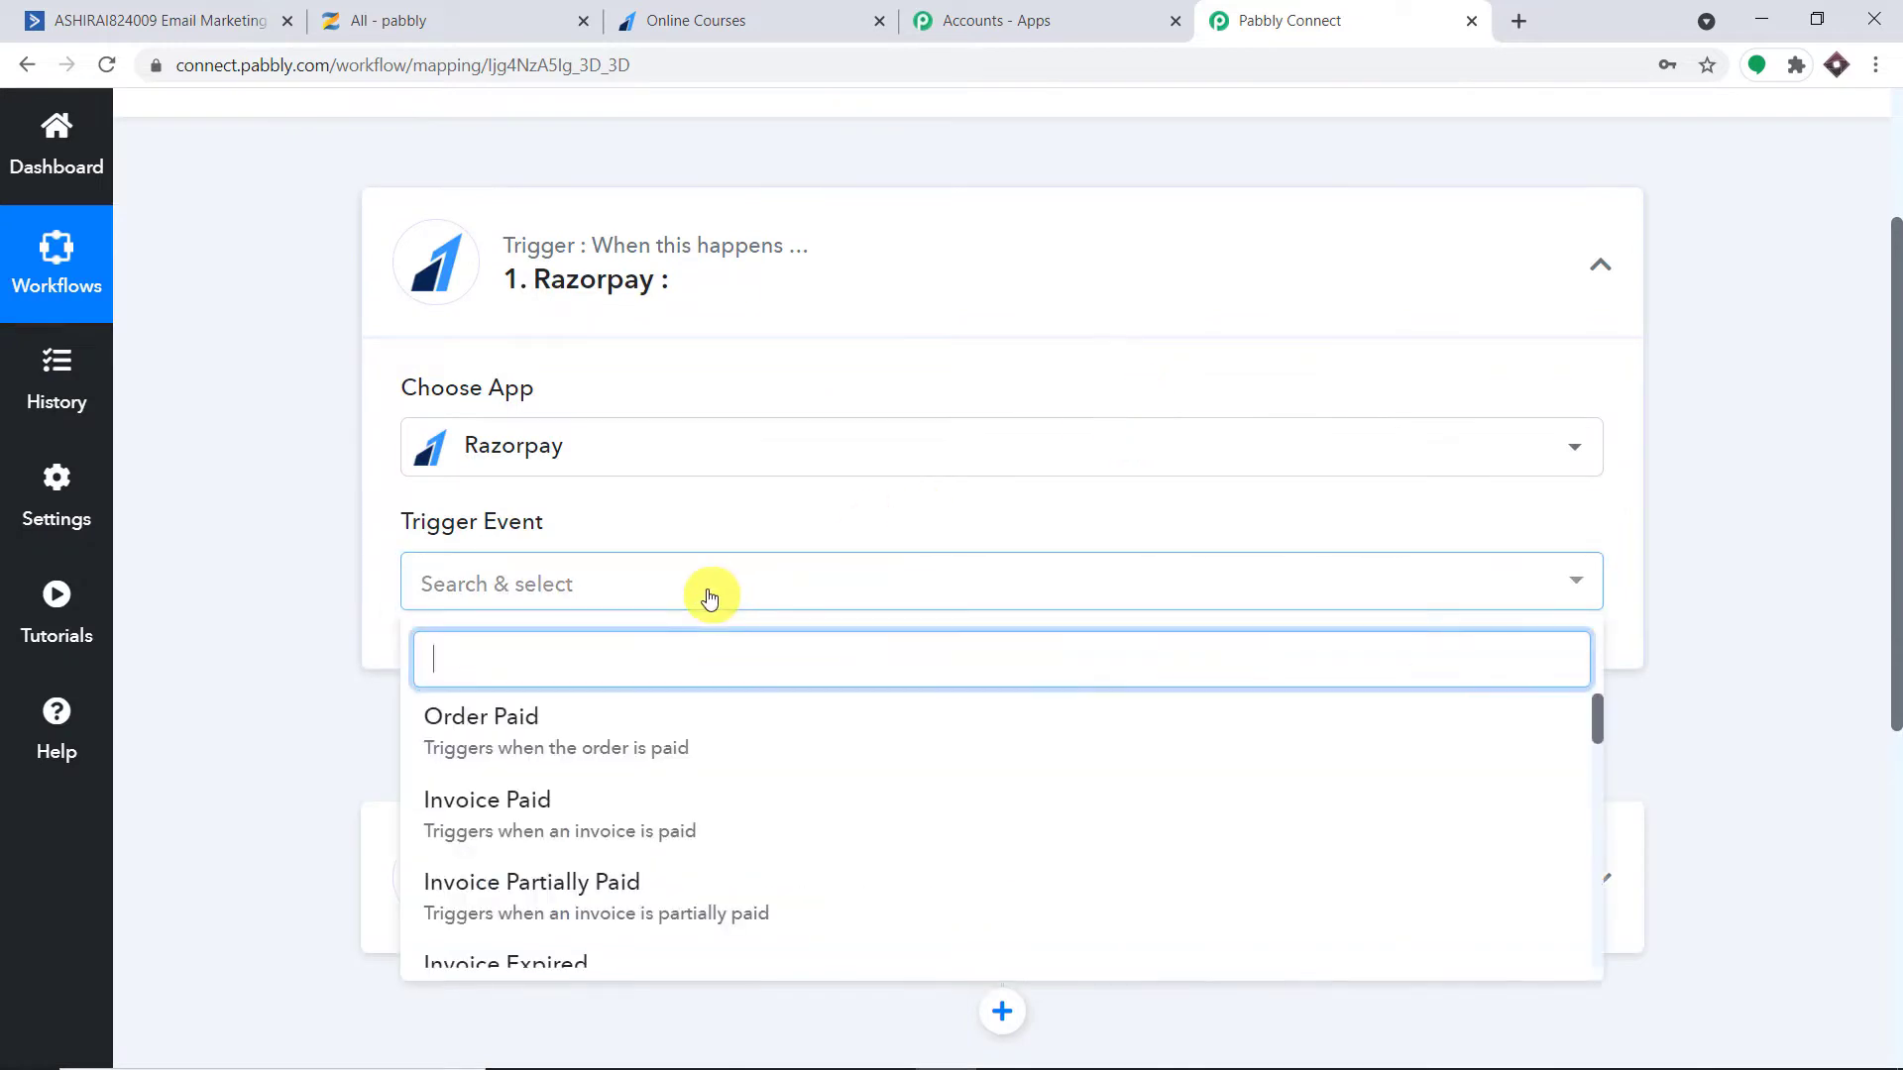
{"action": "scroll", "coordinate": [717, 735], "scroll_direction": "down", "scroll_amount": 4}
{"action": "scroll", "coordinate": [722, 731], "scroll_direction": "up", "scroll_amount": 2}
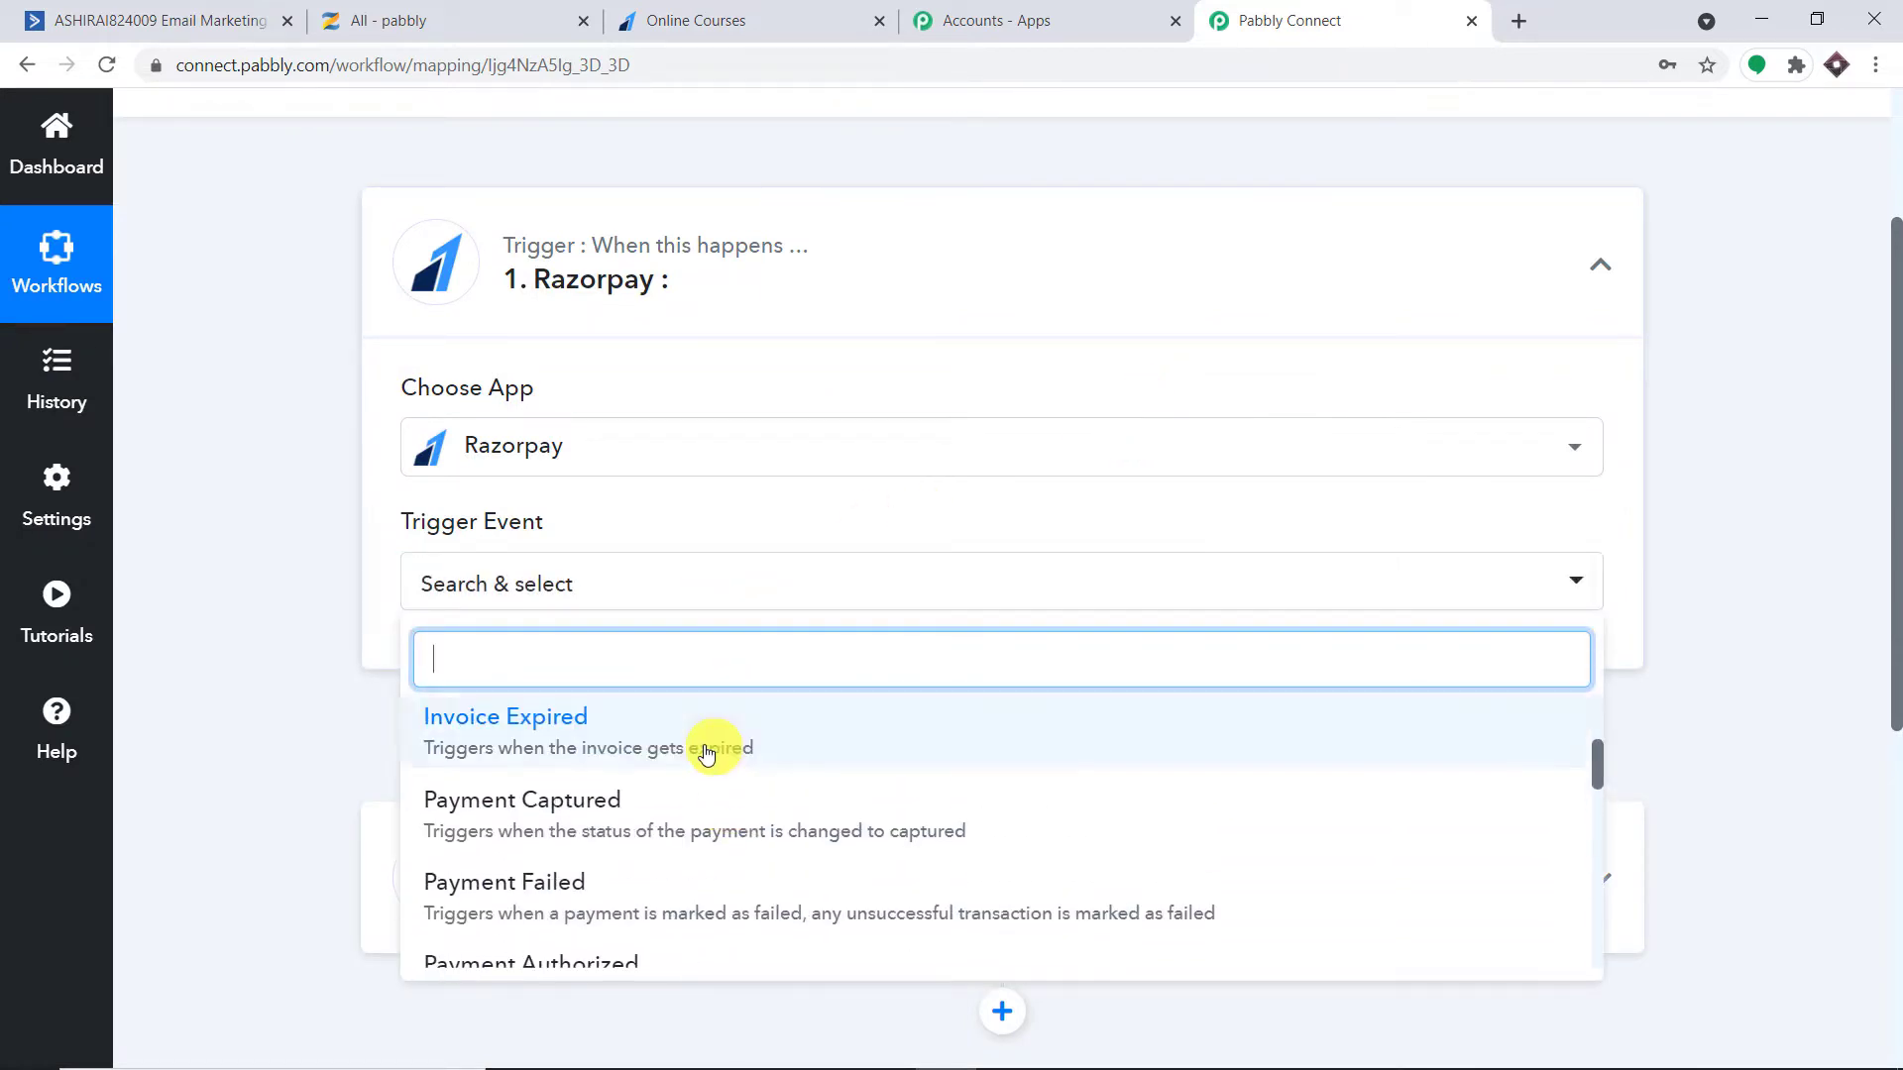
{"action": "left_click", "coordinate": [632, 815]}
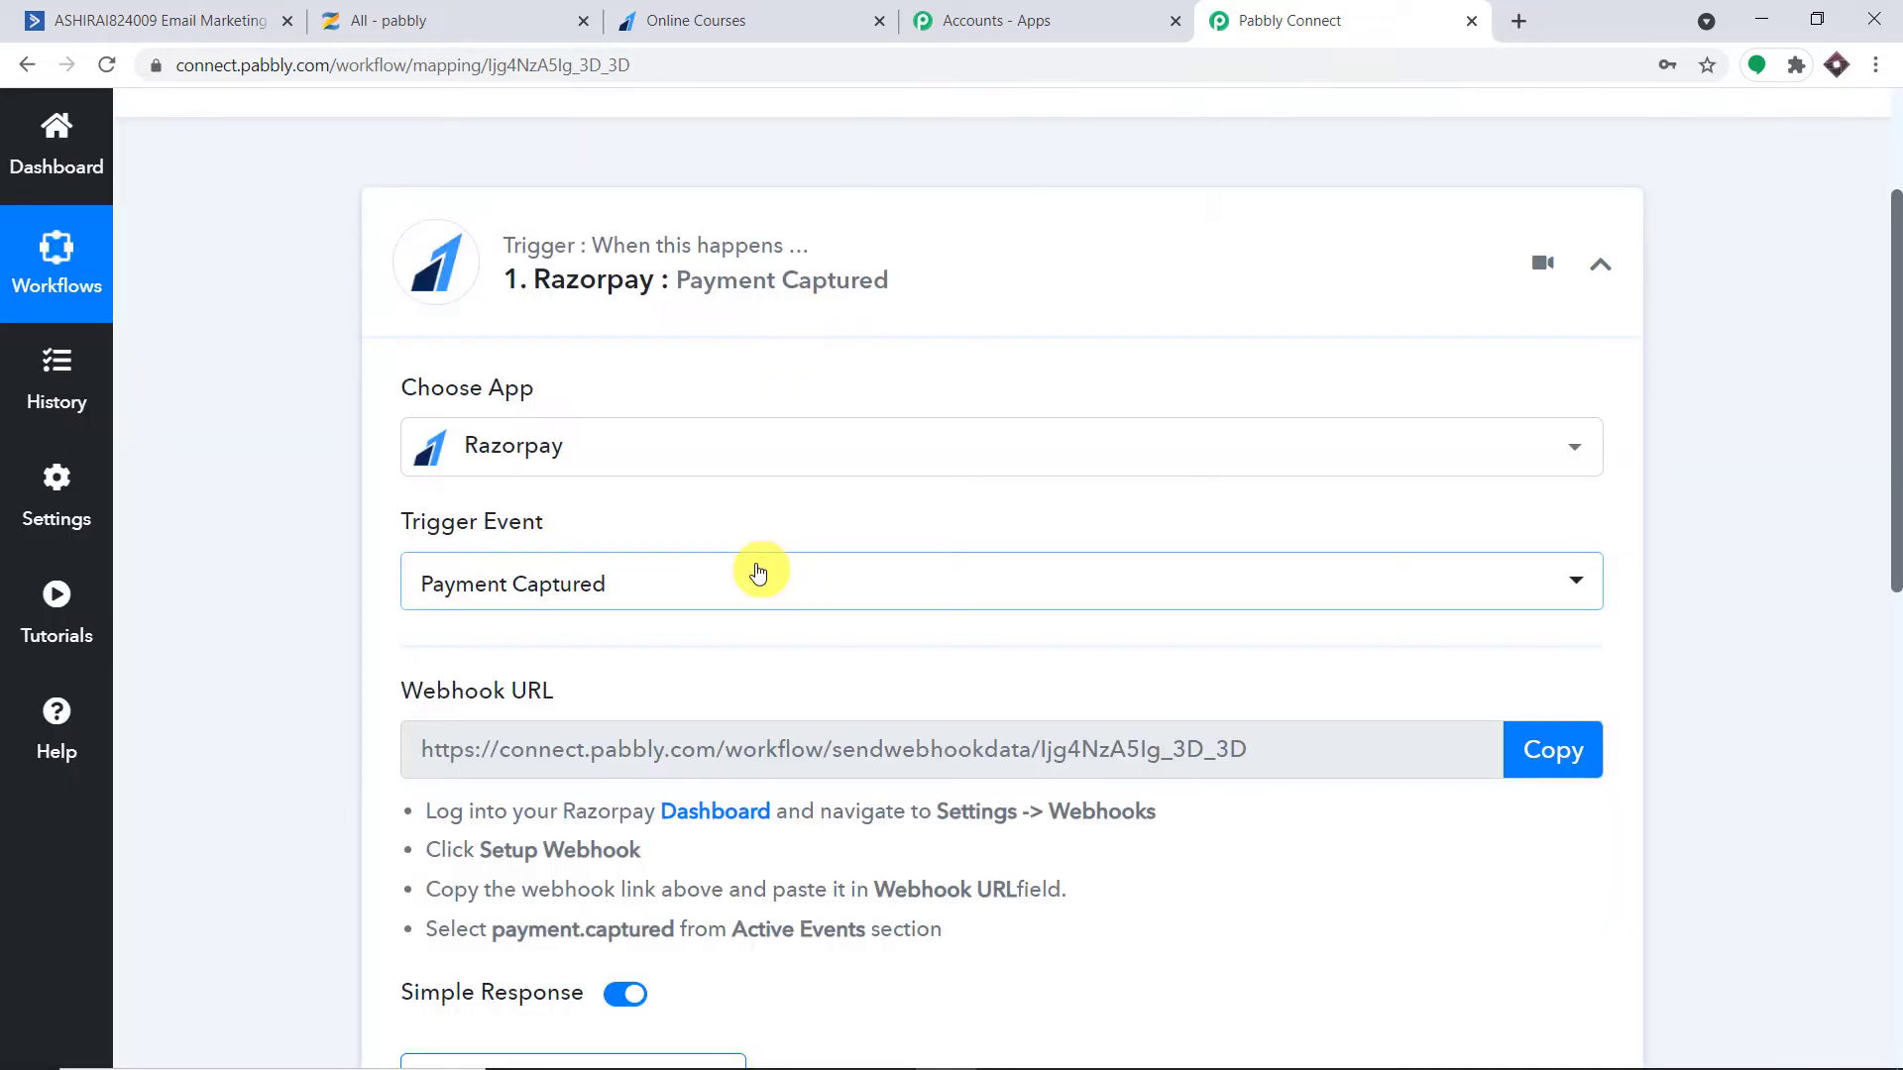
Look through the other available Razorpay trigger events, keeping Payment Captured selected
{"action": "left_click", "coordinate": [761, 567]}
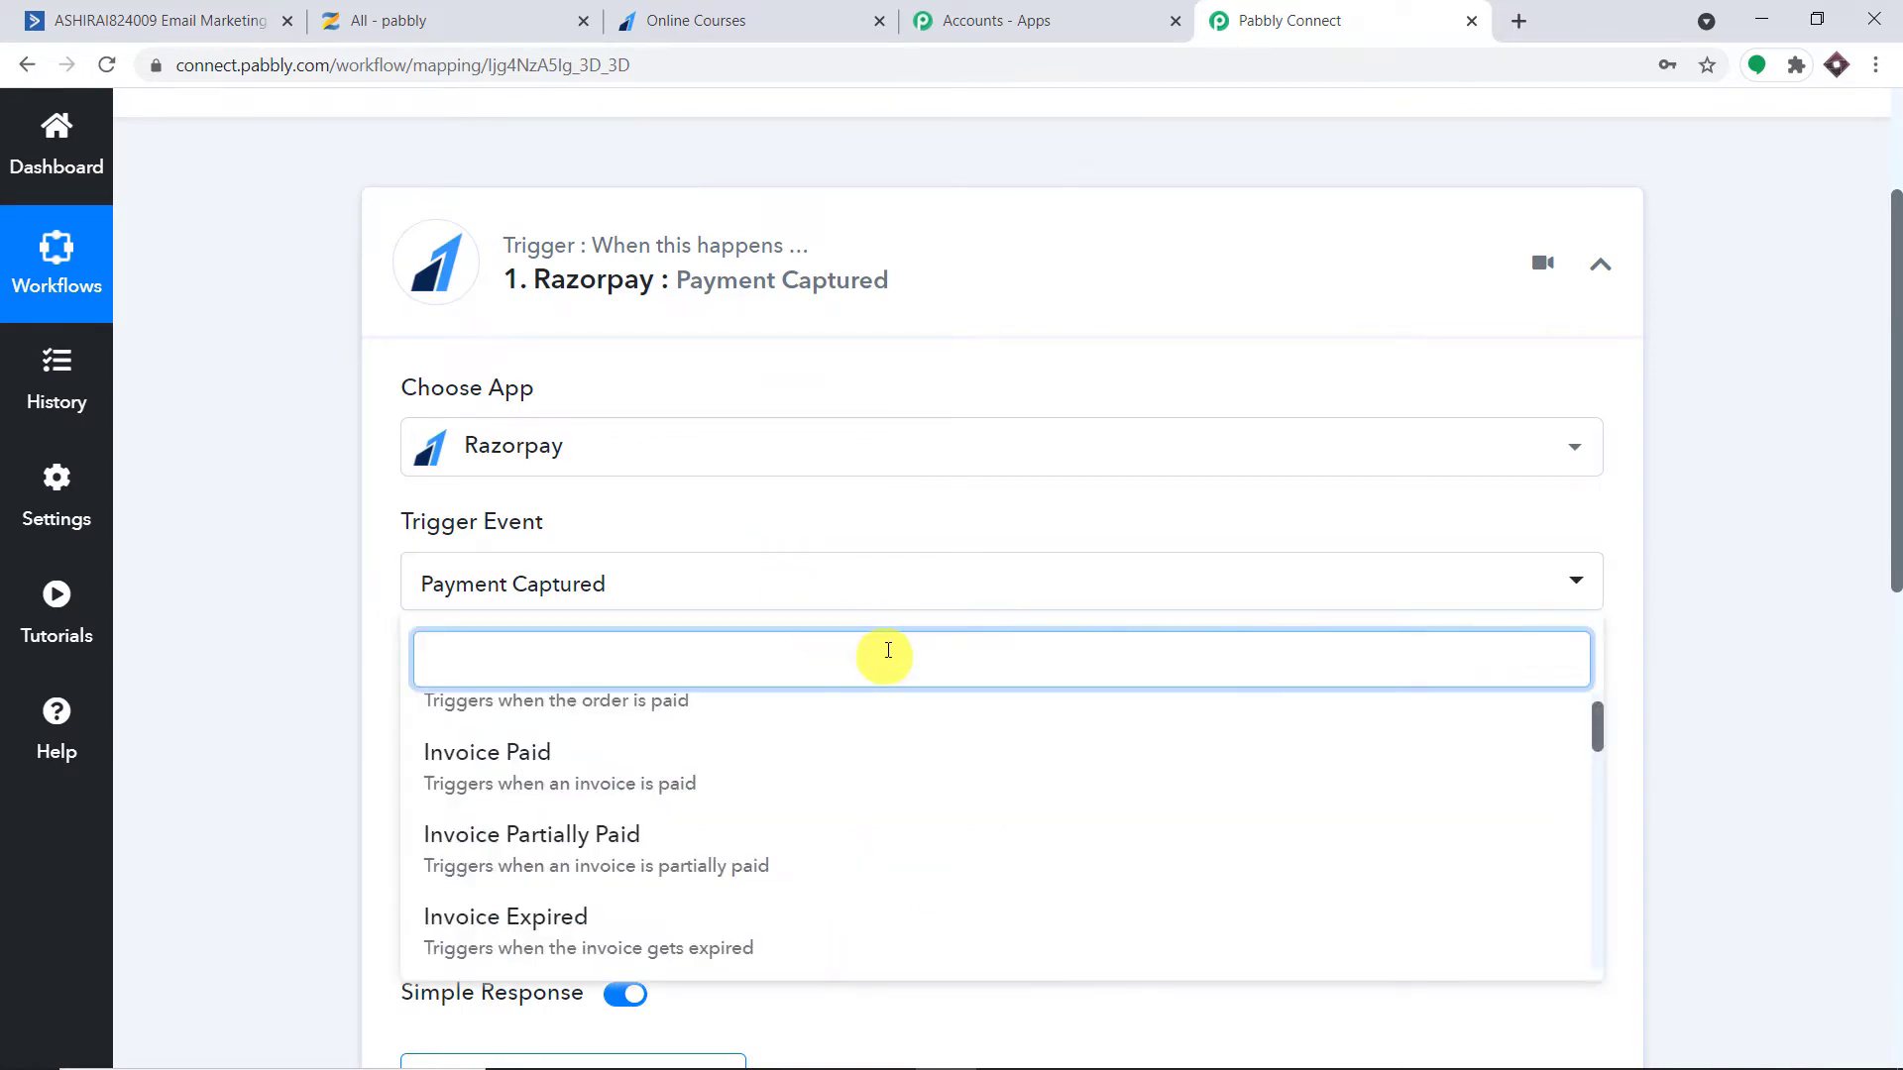
{"action": "scroll", "coordinate": [913, 697], "scroll_direction": "down", "scroll_amount": 4}
{"action": "scroll", "coordinate": [913, 696], "scroll_direction": "down", "scroll_amount": 2}
{"action": "scroll", "coordinate": [914, 587], "scroll_direction": "down", "scroll_amount": 3}
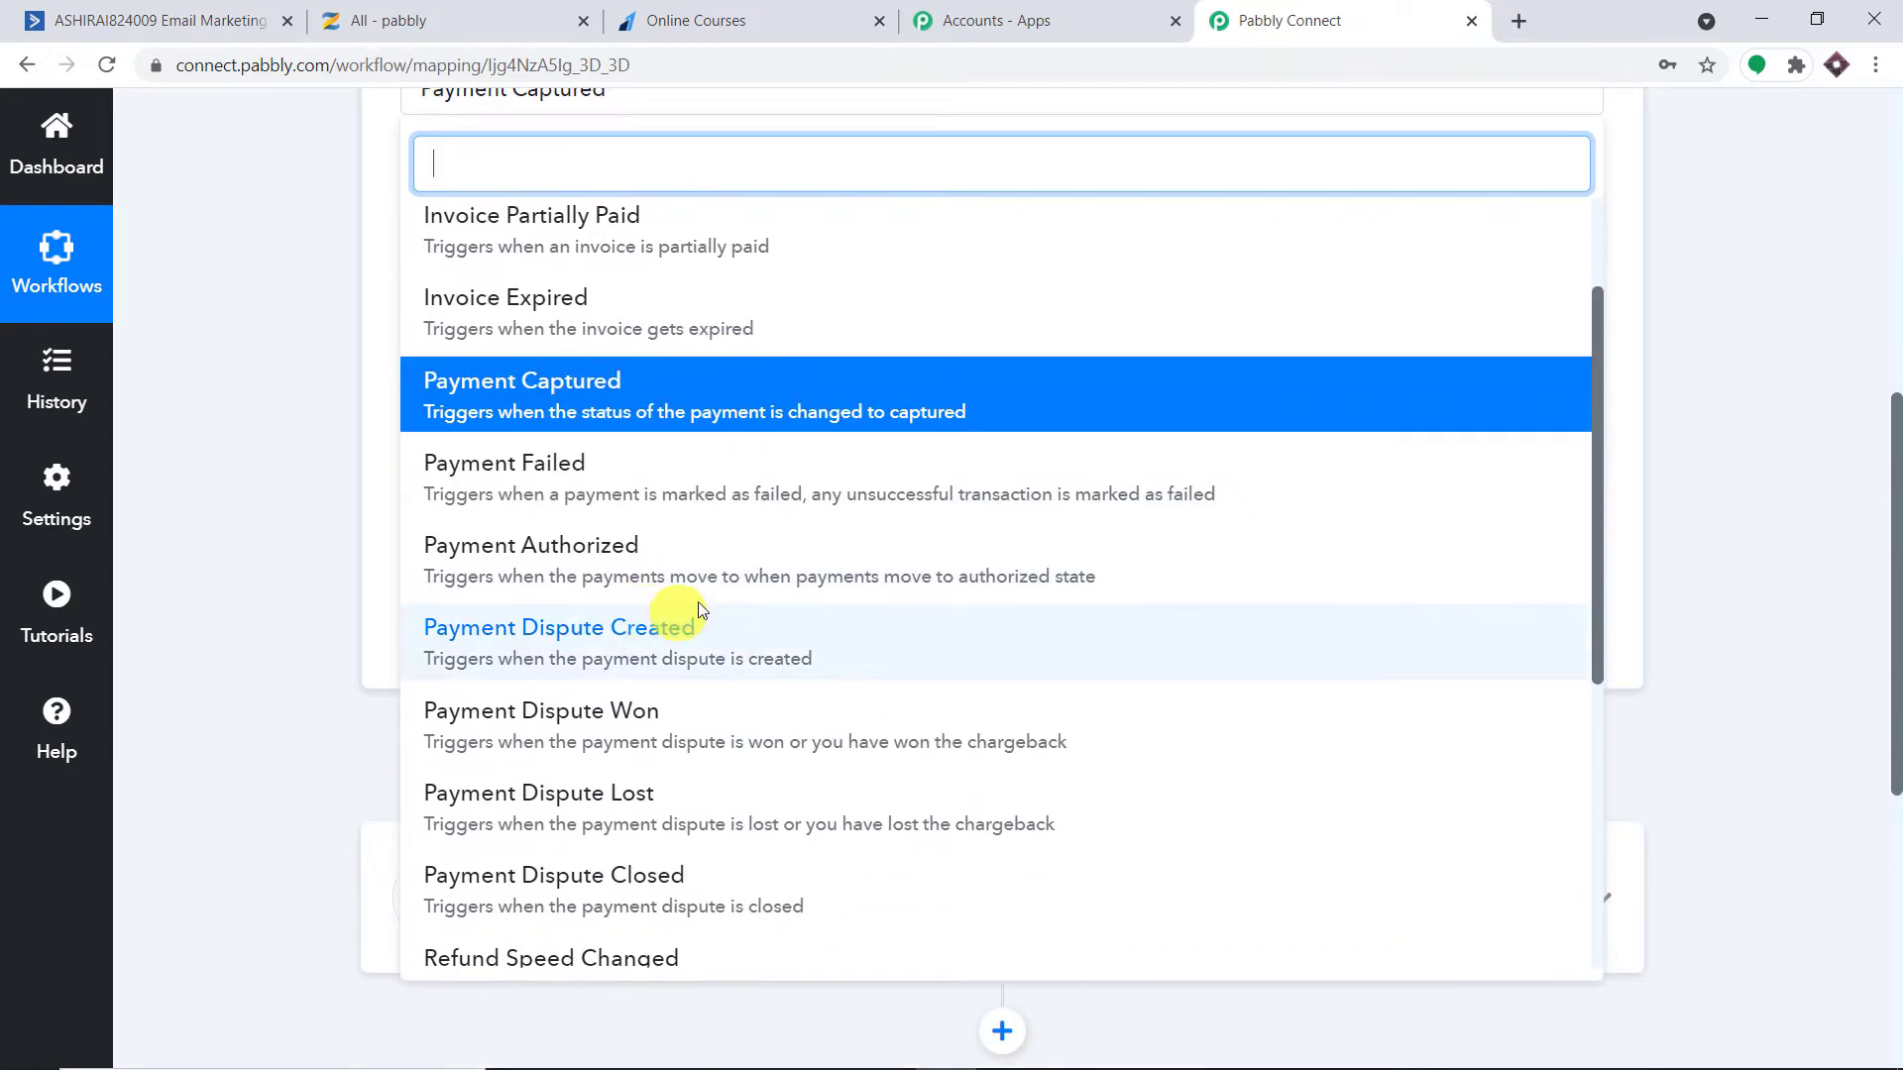
{"action": "scroll", "coordinate": [820, 594], "scroll_direction": "up", "scroll_amount": 3}
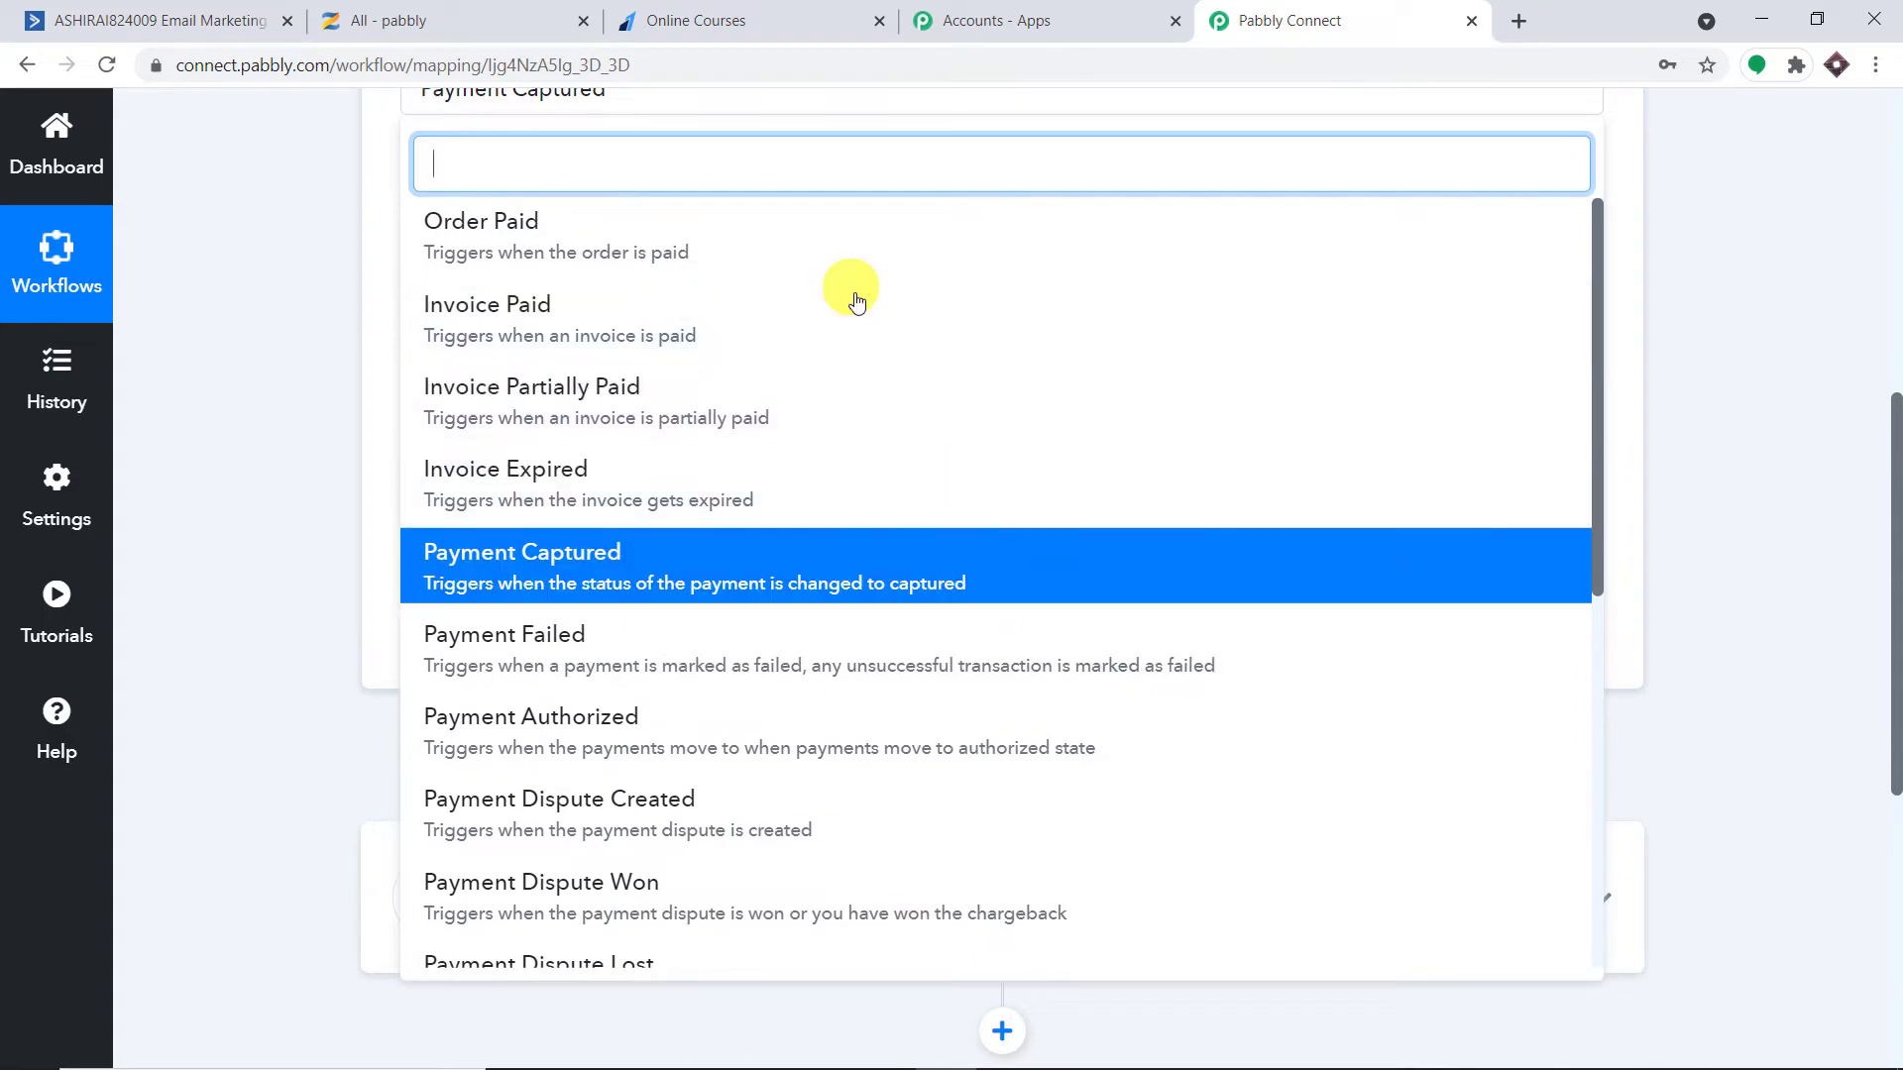
{"action": "left_click", "coordinate": [1754, 319]}
{"action": "scroll", "coordinate": [1467, 335], "scroll_direction": "up", "scroll_amount": 5}
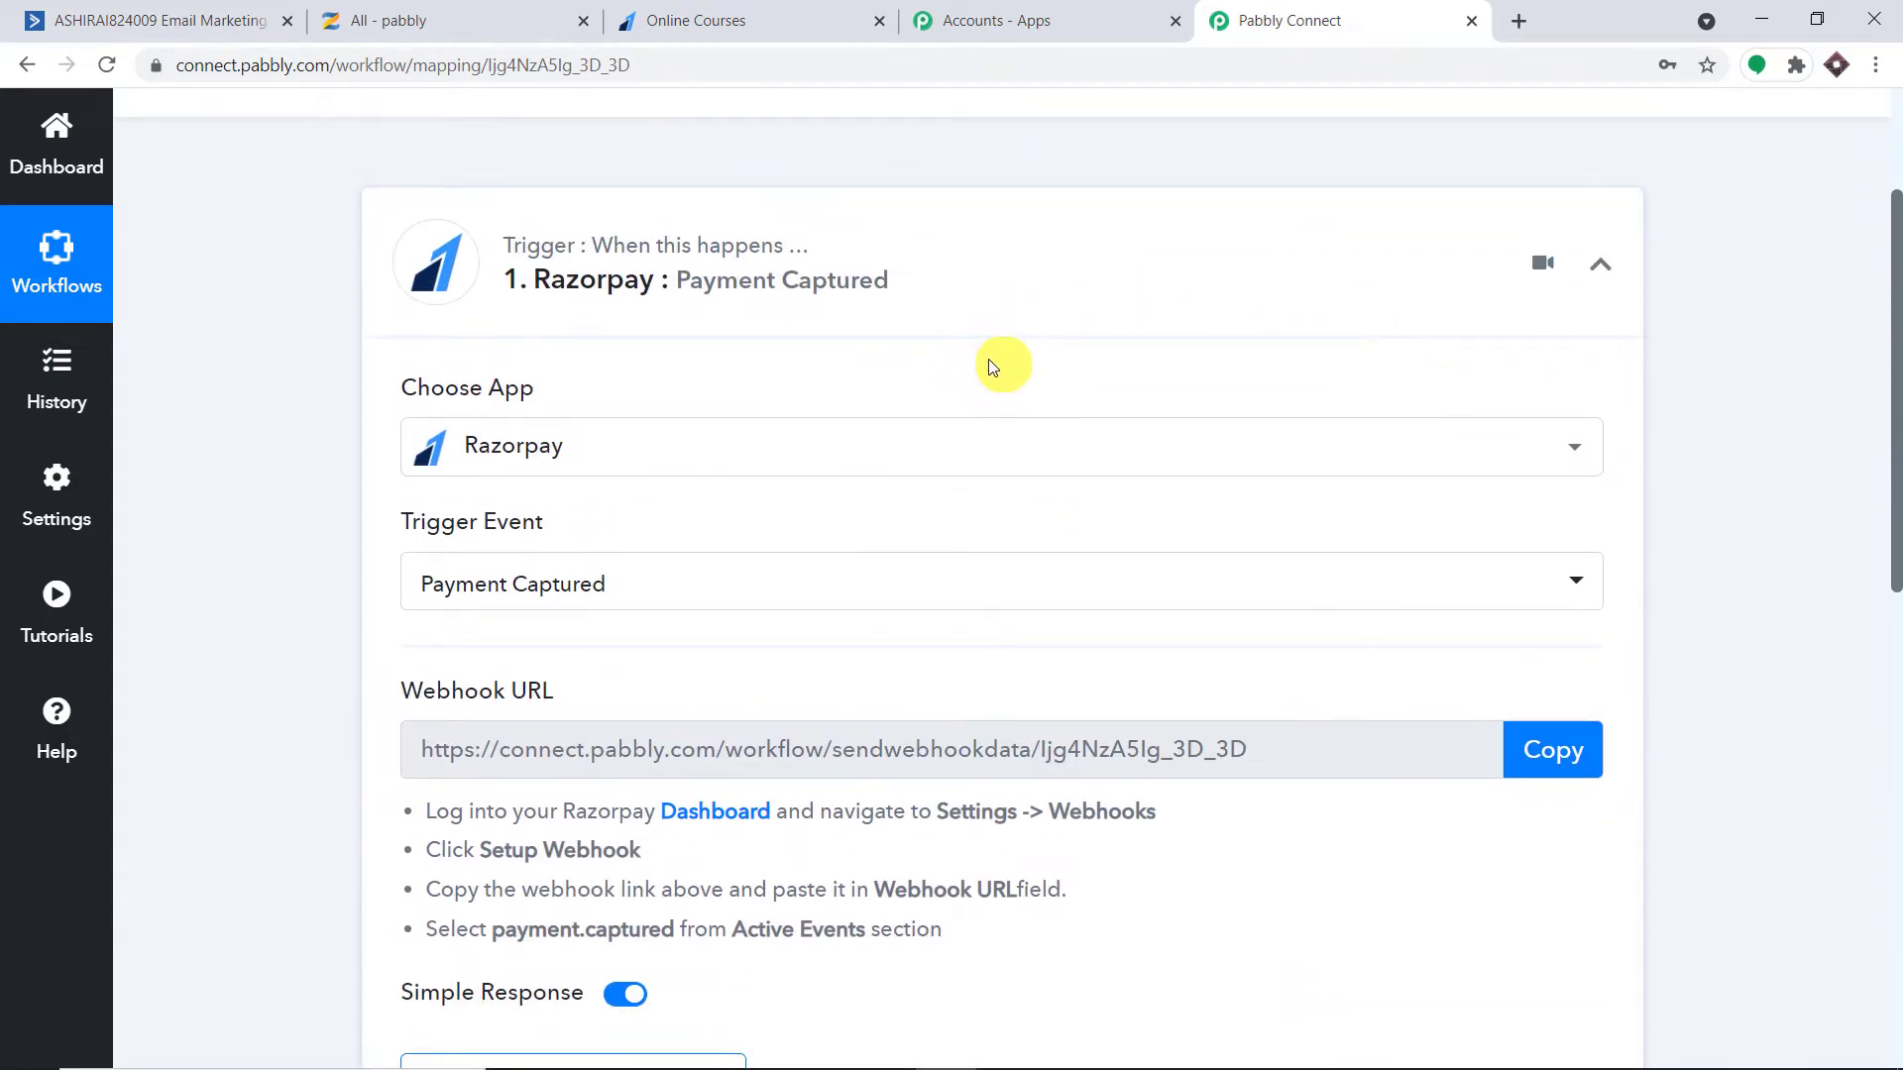
Visit the Pabbly support forum, close it, and read the trigger's instruction on reaching Razorpay's webhook settings
{"action": "left_click", "coordinate": [50, 731]}
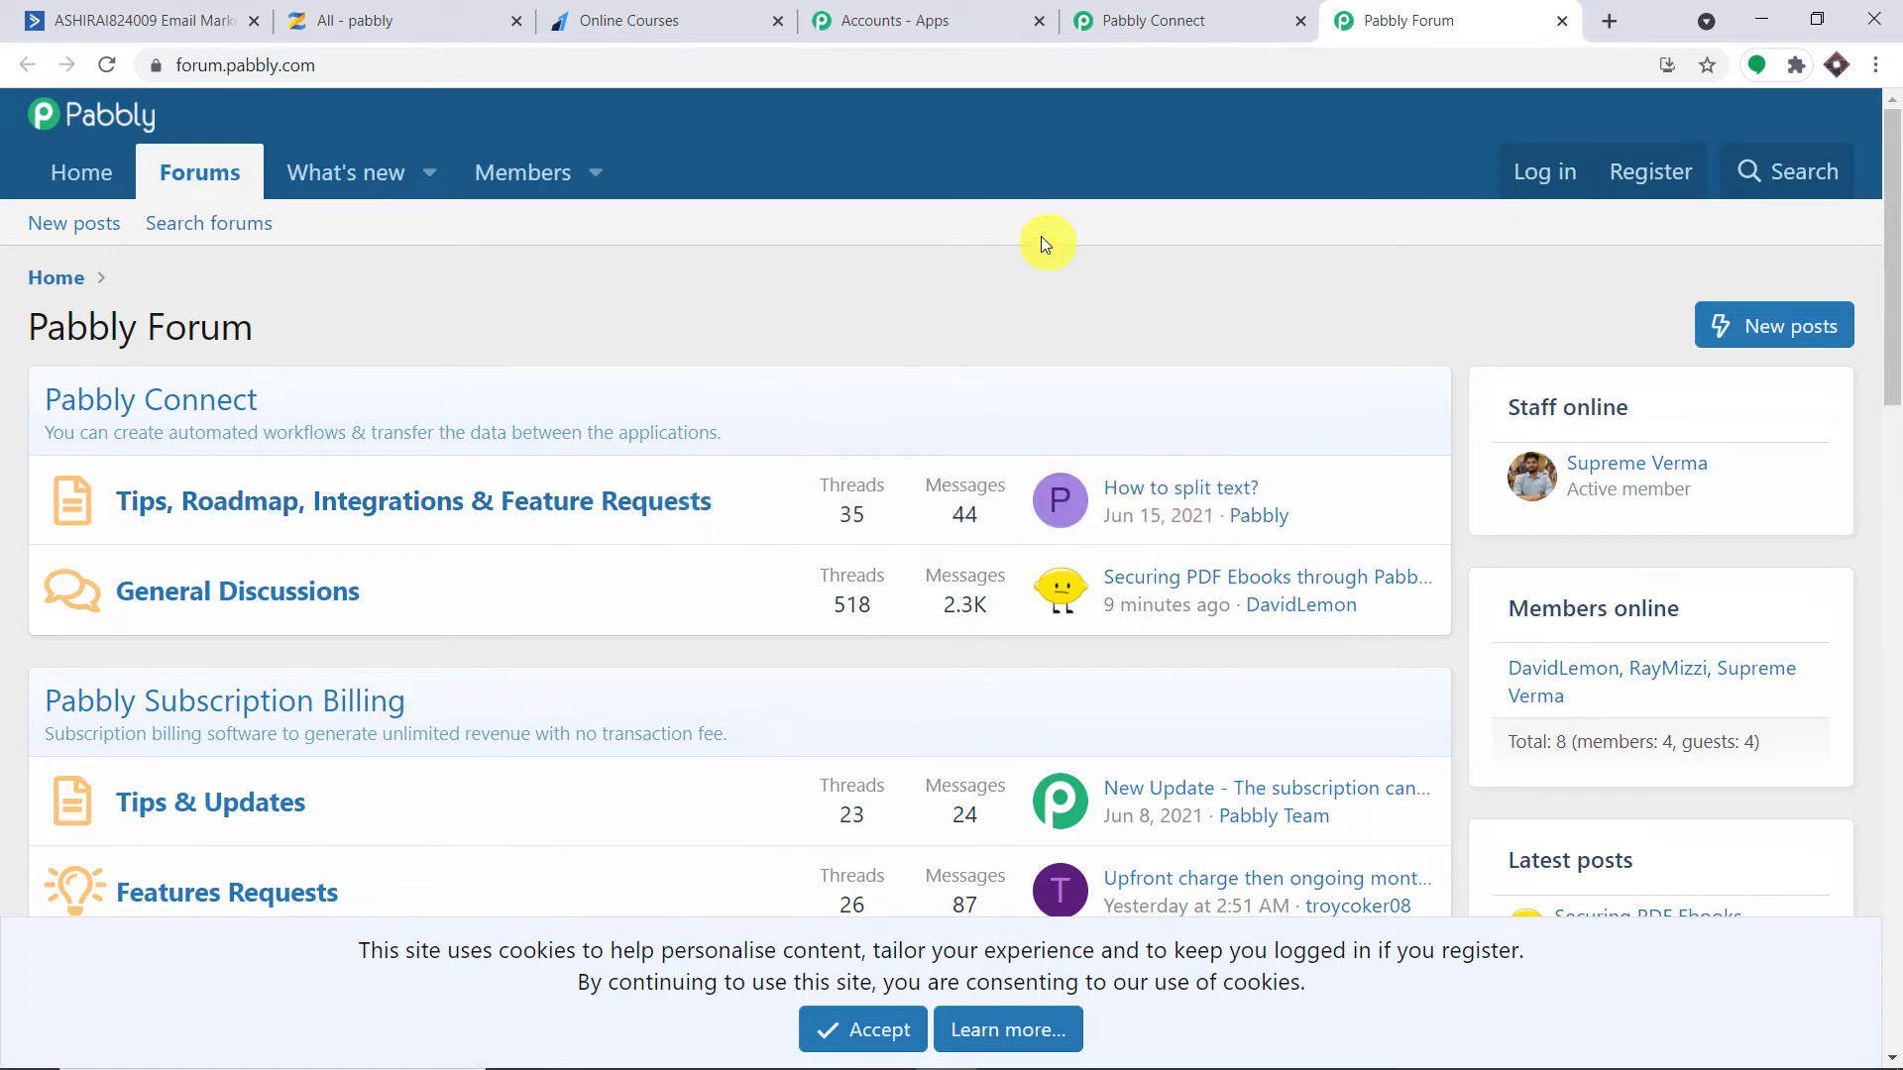
{"action": "left_click", "coordinate": [1562, 20]}
{"action": "scroll", "coordinate": [1189, 292], "scroll_direction": "down", "scroll_amount": 2}
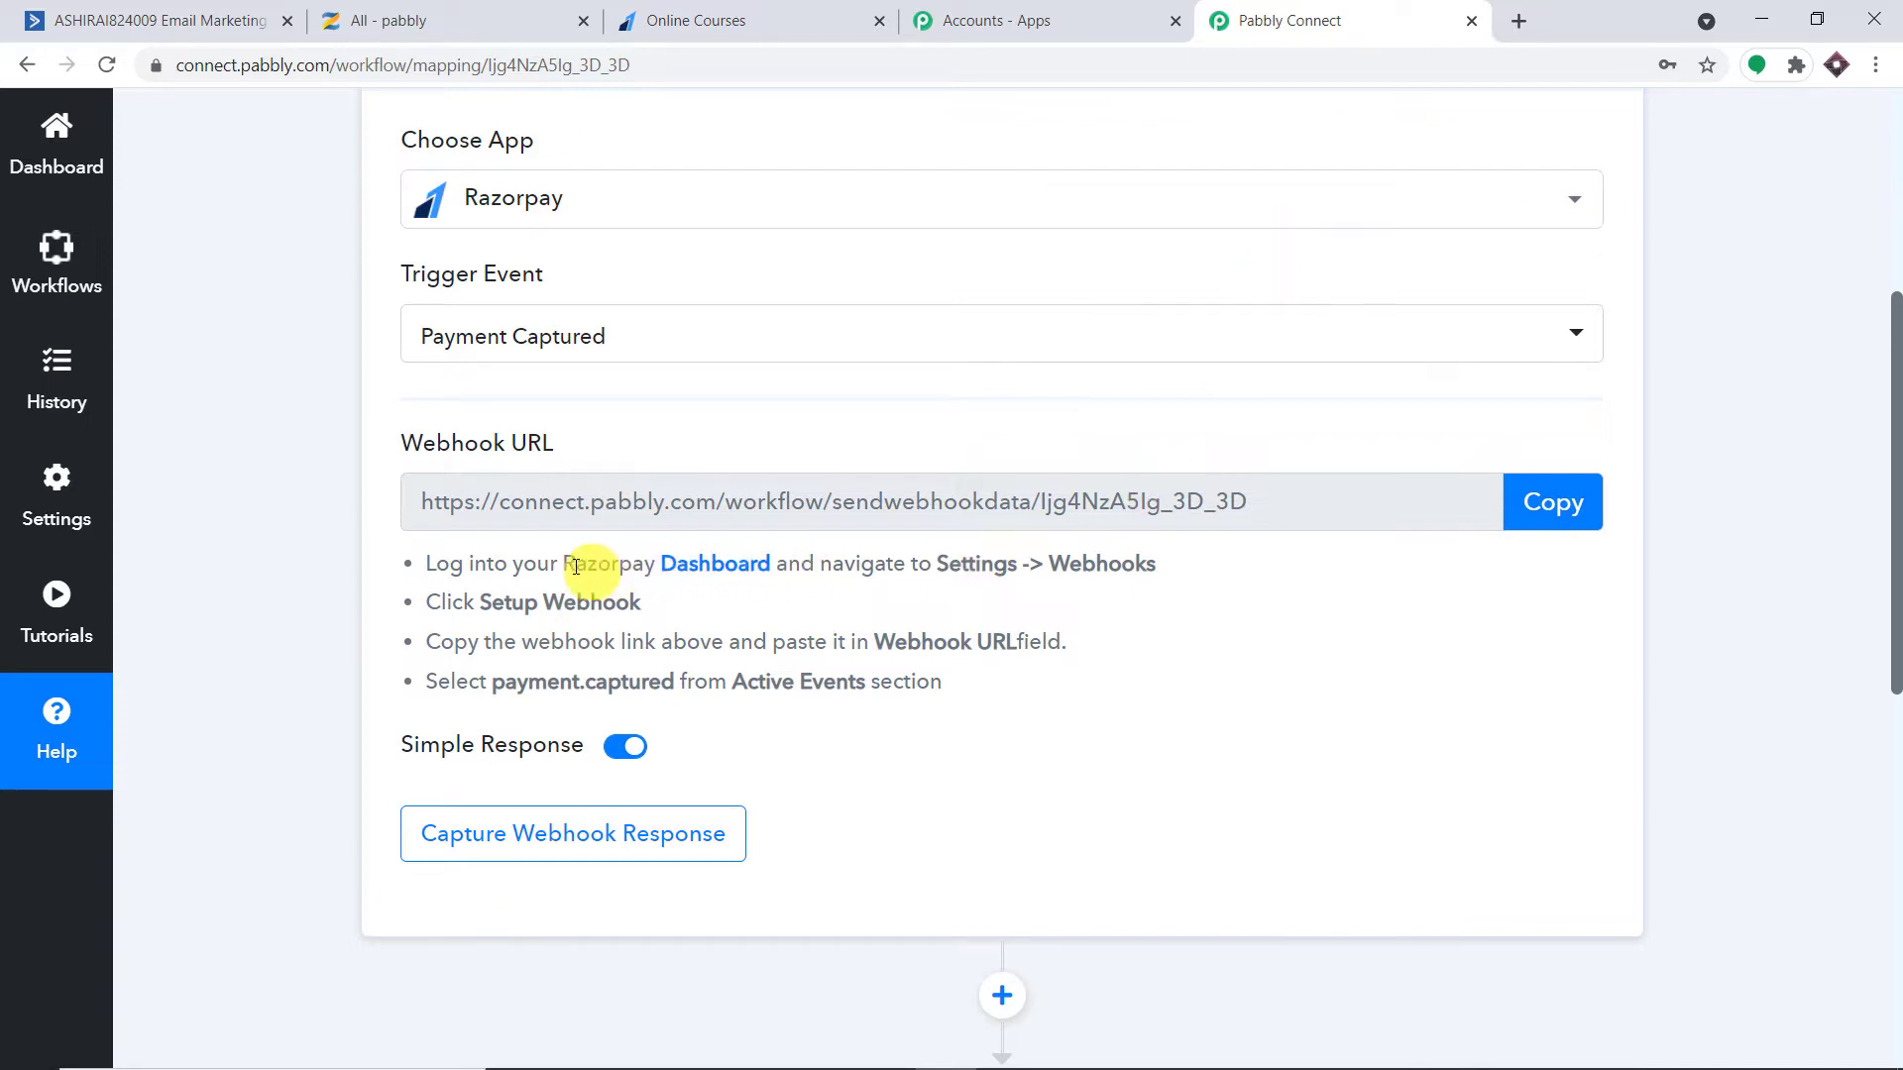
{"action": "left_click_drag", "start_coordinate": [558, 568], "coordinate": [1194, 565]}
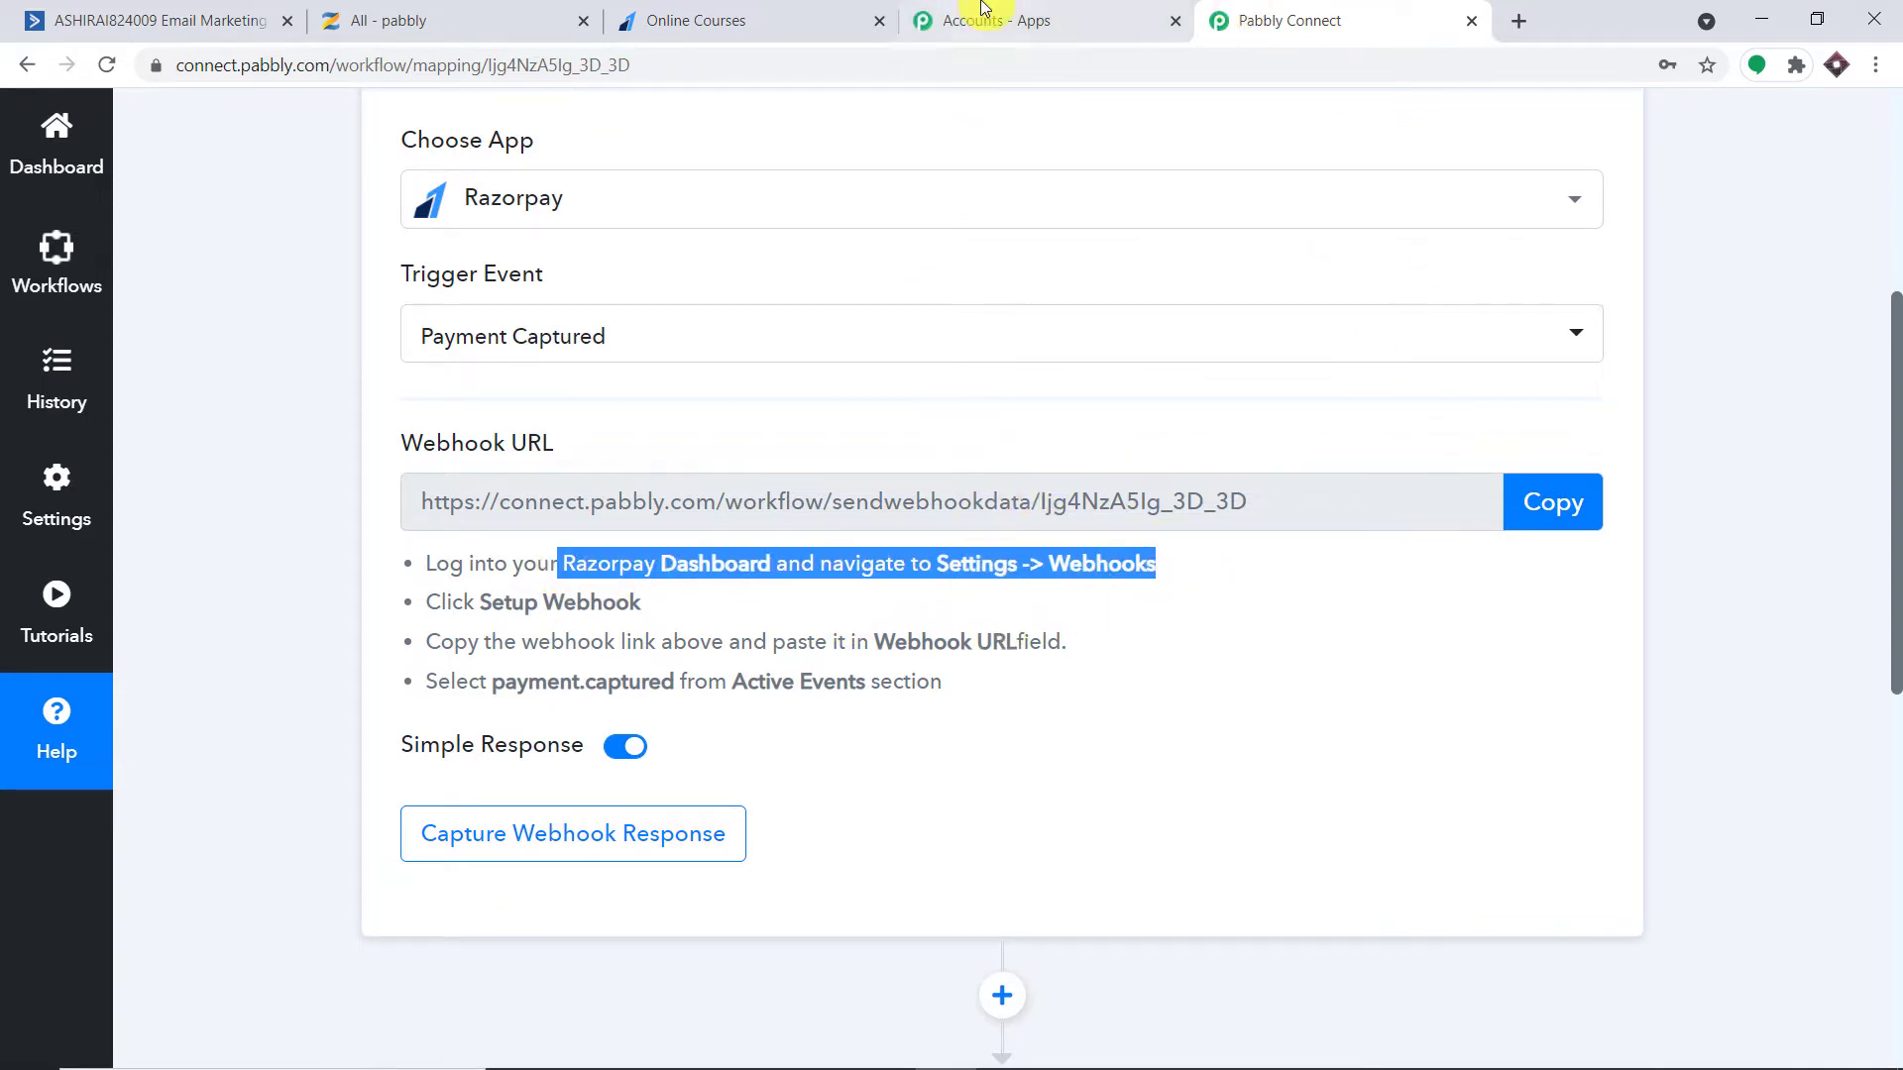
Open the Razorpay dashboard in a new browser tab and go to the Webhooks section of its settings
{"action": "left_click", "coordinate": [735, 12]}
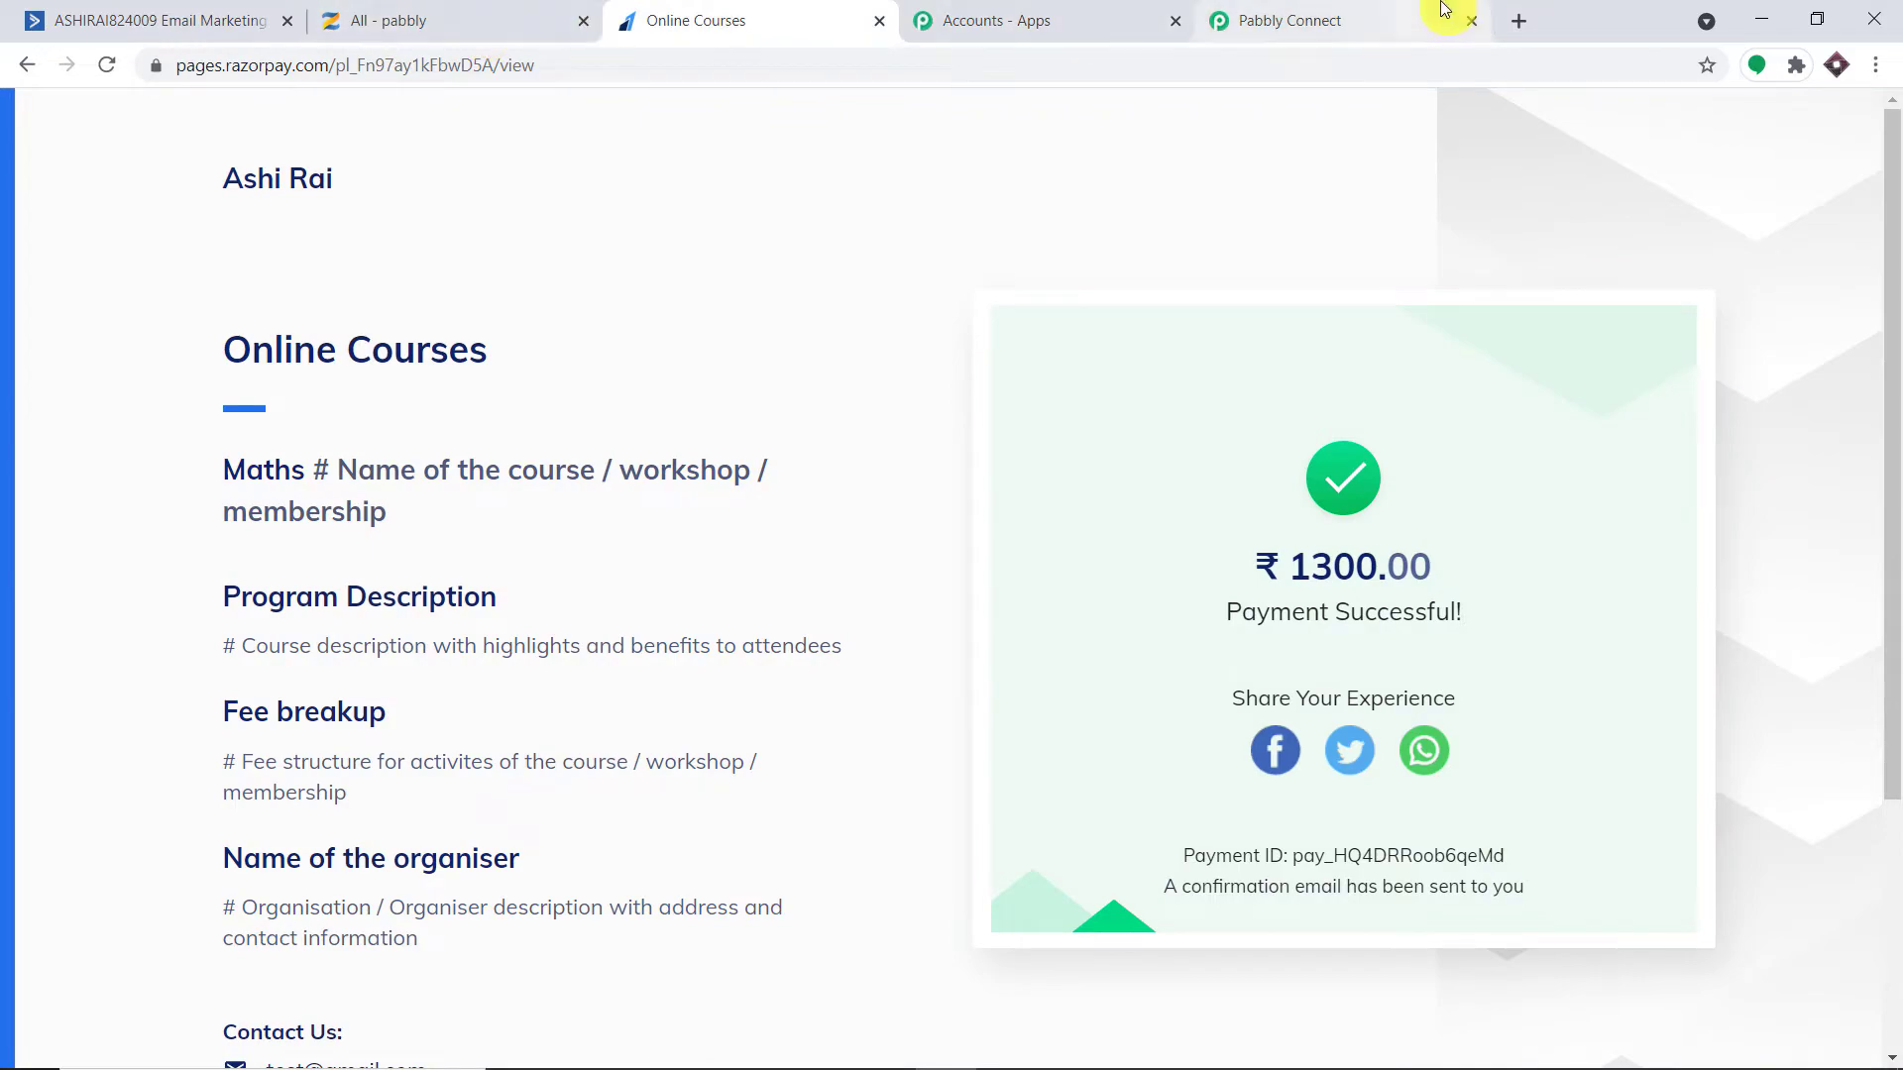
{"action": "left_click", "coordinate": [1532, 21]}
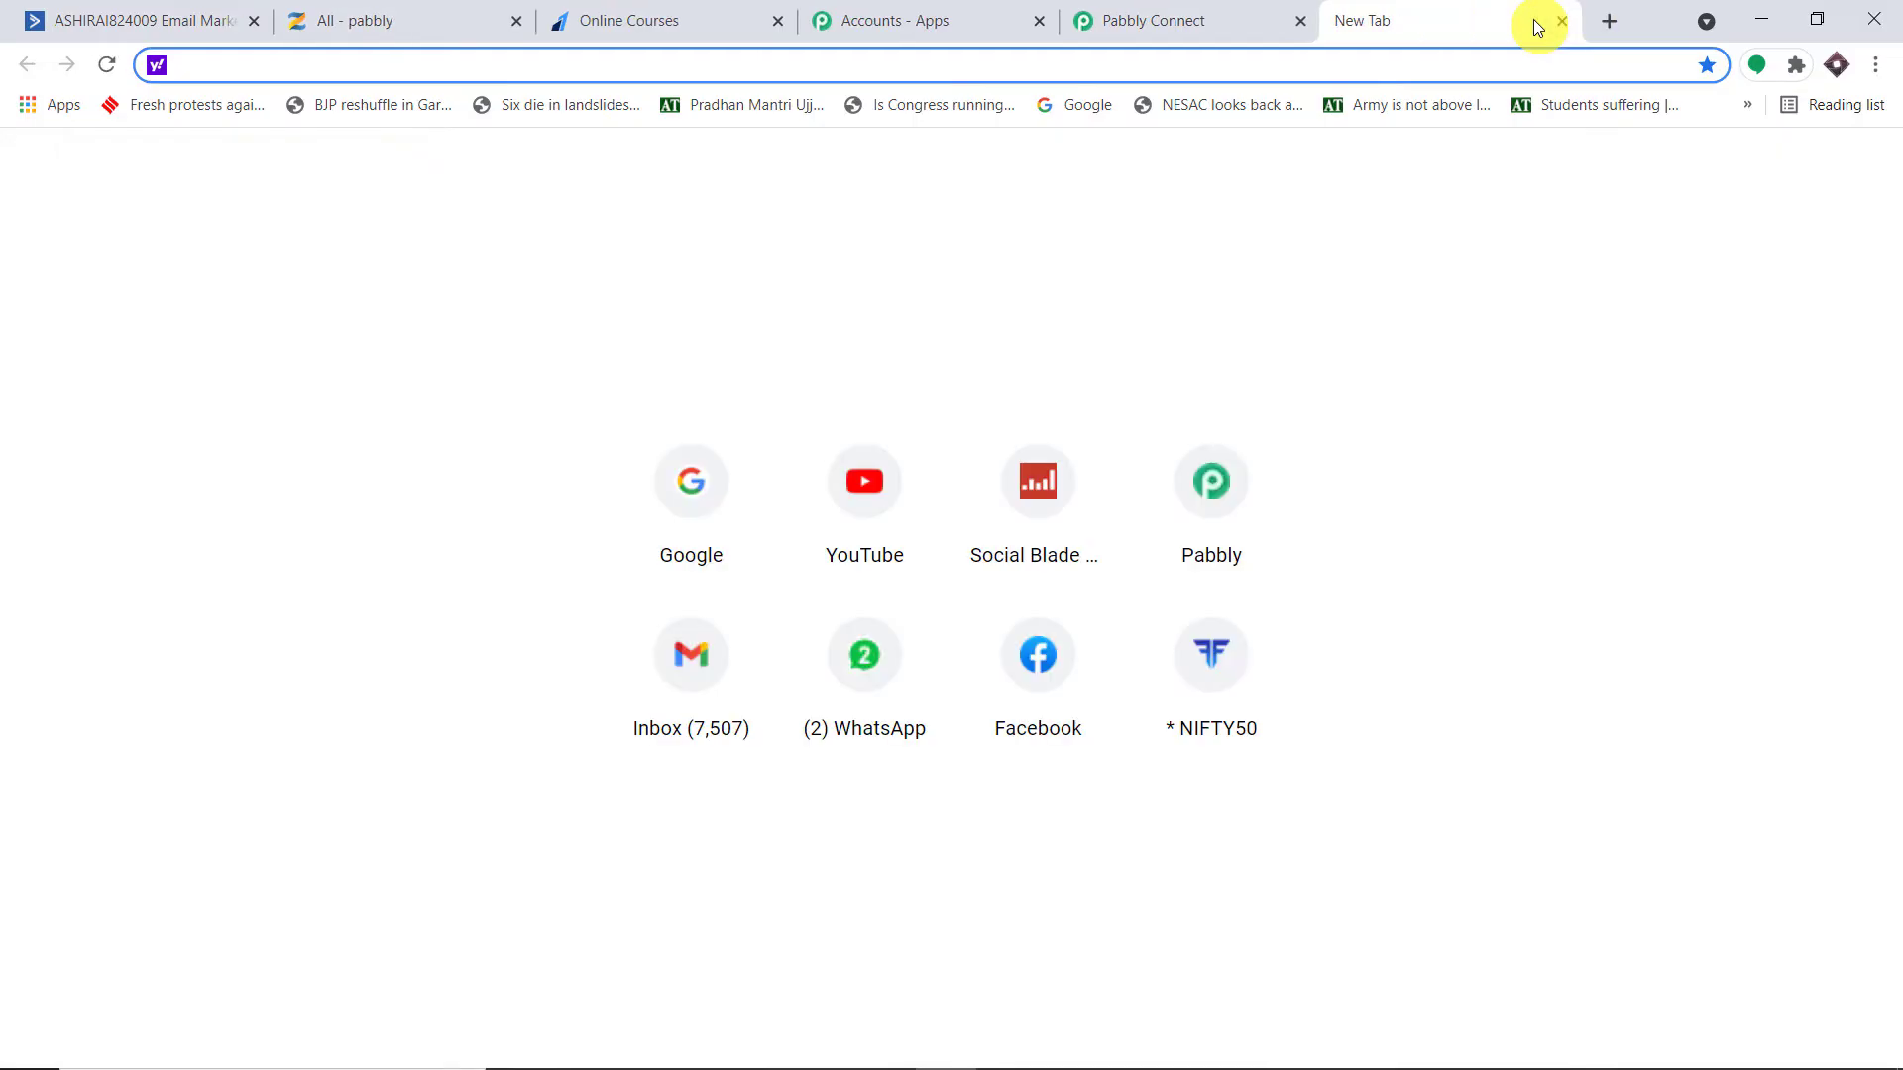
{"action": "type", "text": "raz"}
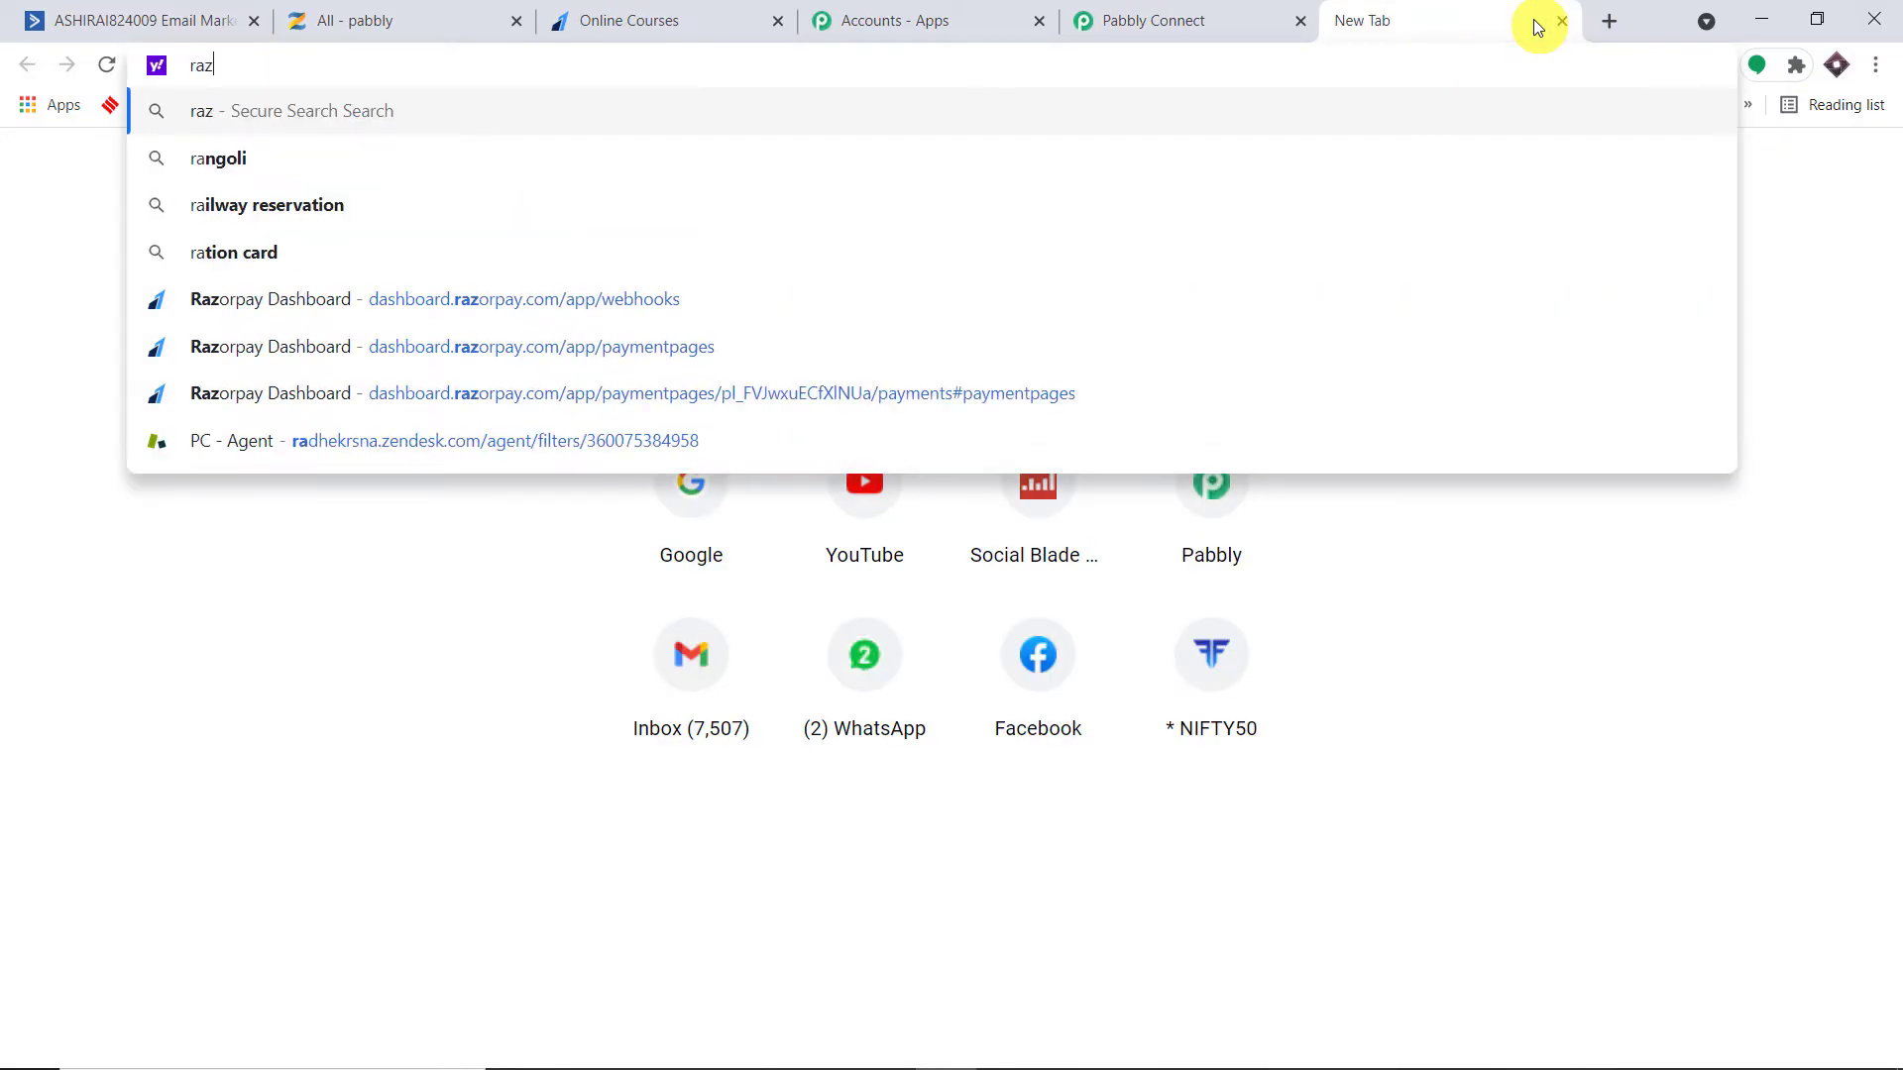
{"action": "left_click", "coordinate": [438, 299]}
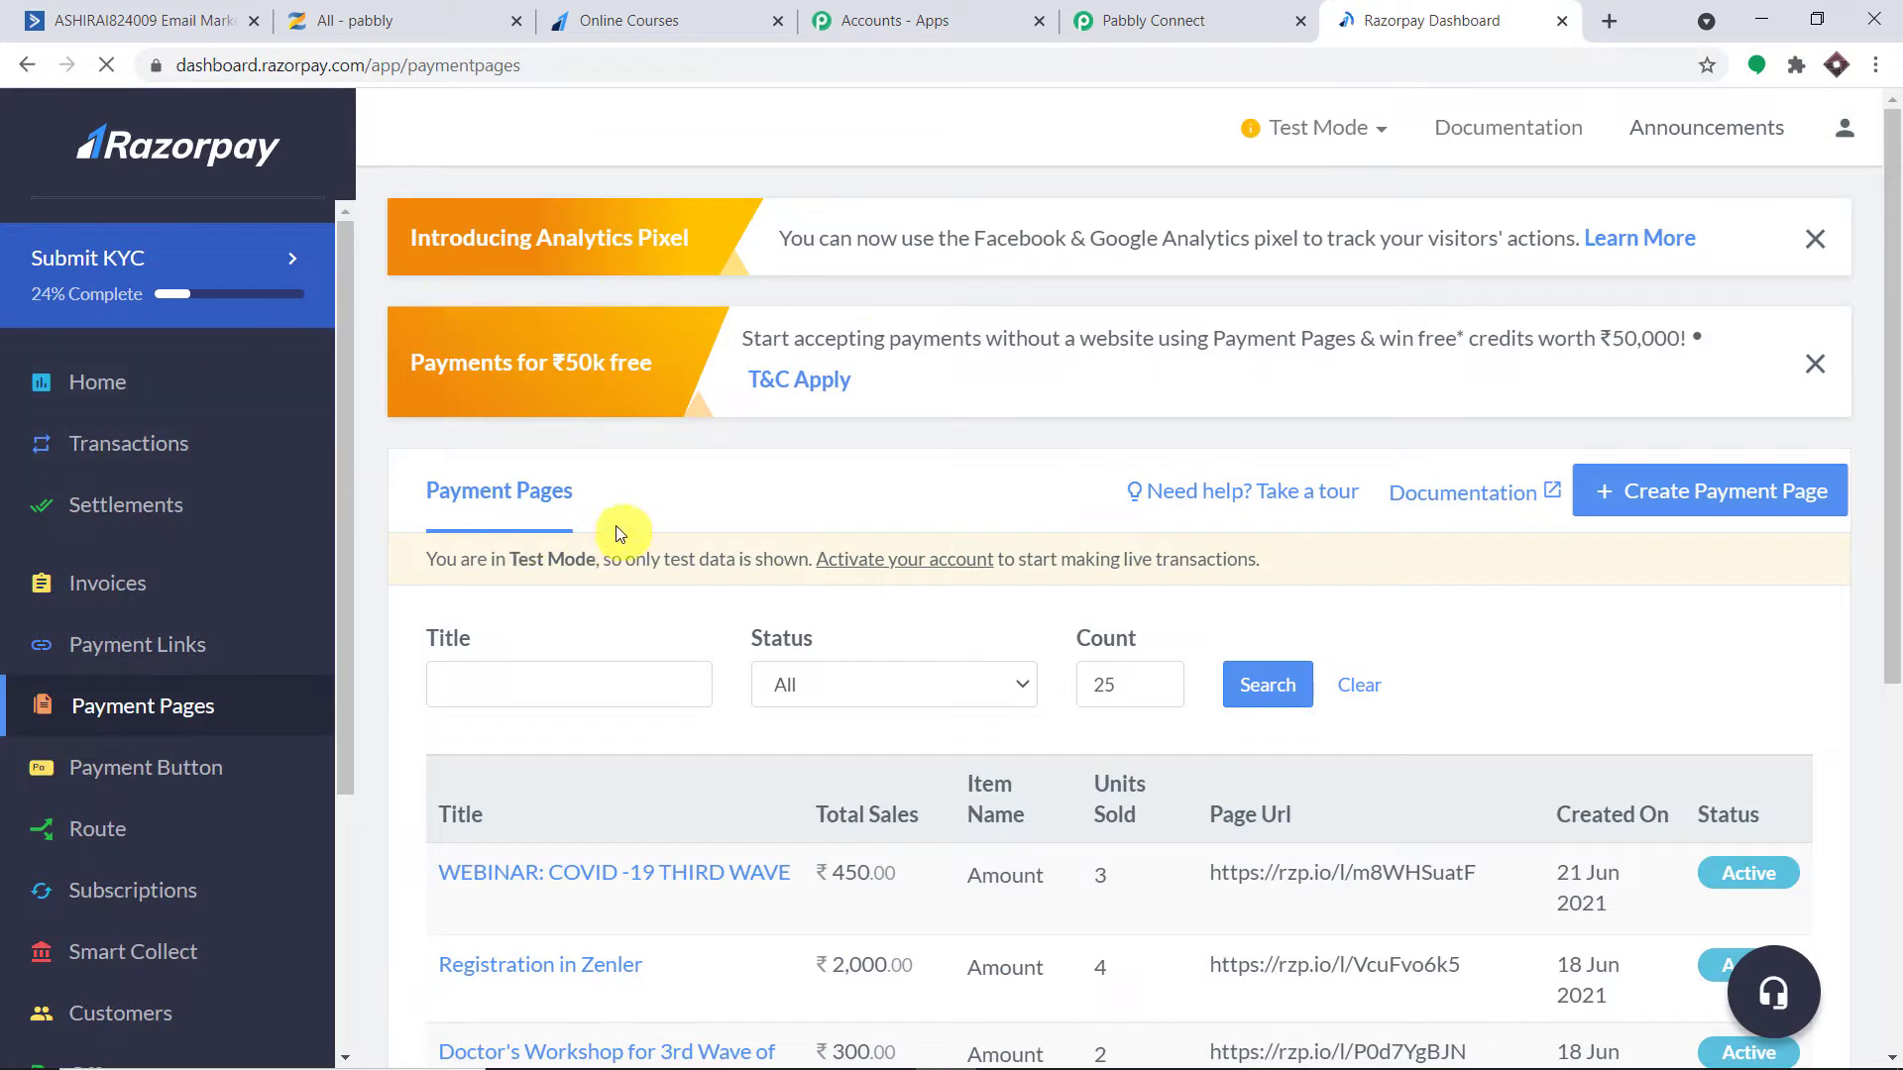
{"action": "scroll", "coordinate": [184, 580], "scroll_direction": "down", "scroll_amount": 1}
{"action": "scroll", "coordinate": [184, 580], "scroll_direction": "down", "scroll_amount": 3}
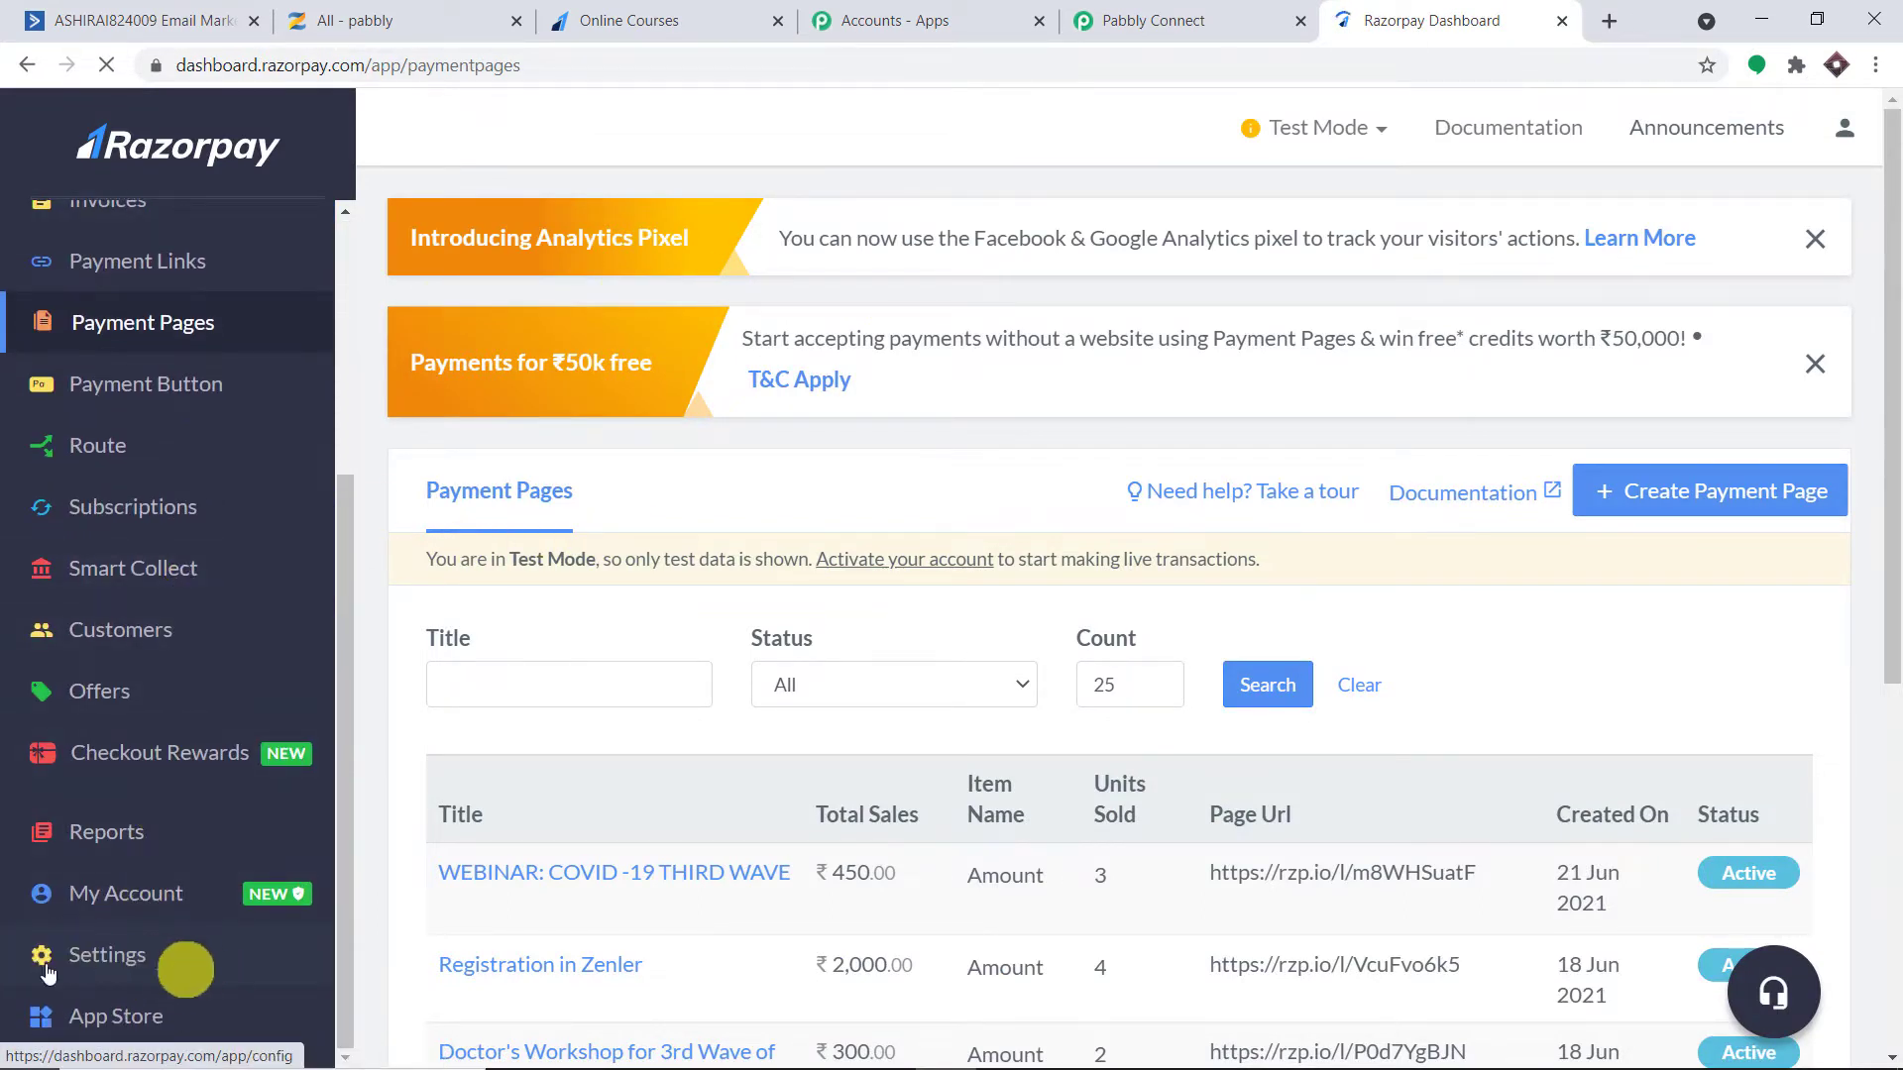
{"action": "left_click", "coordinate": [155, 967]}
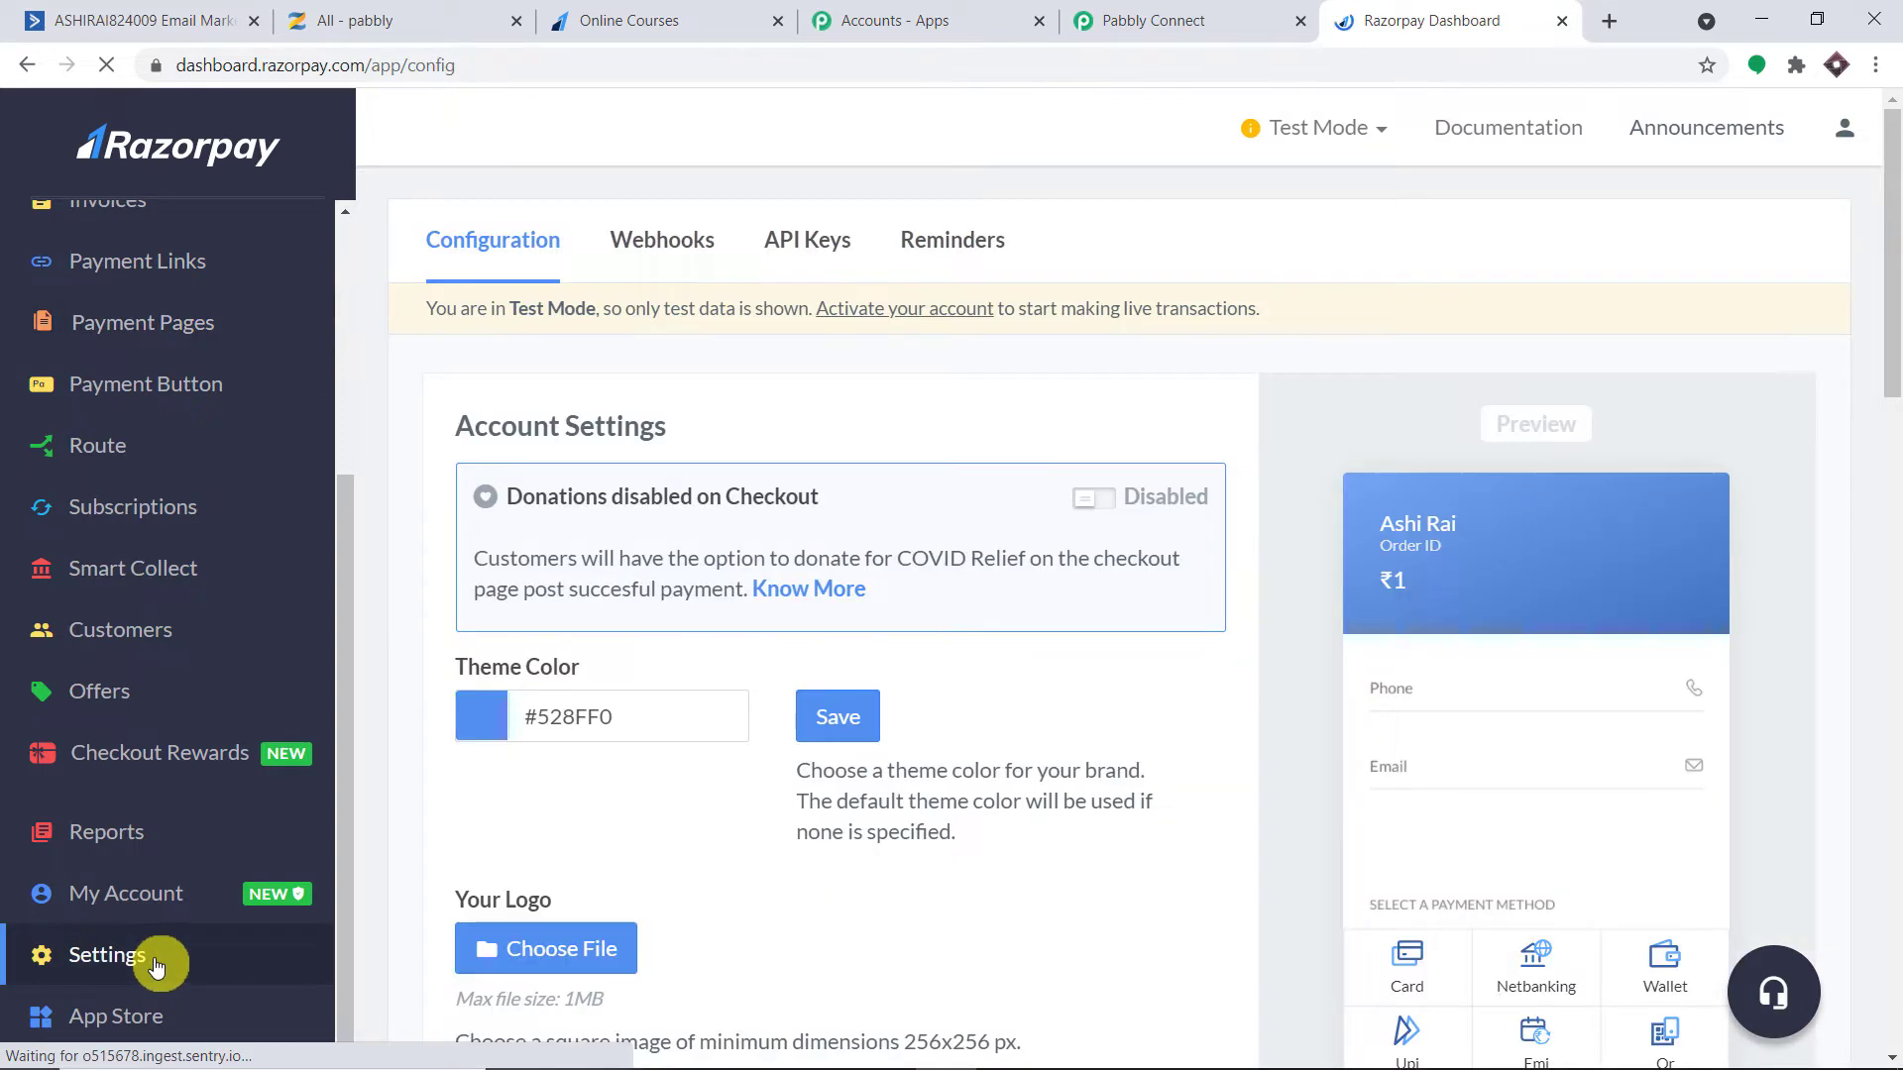
{"action": "left_click", "coordinate": [687, 246]}
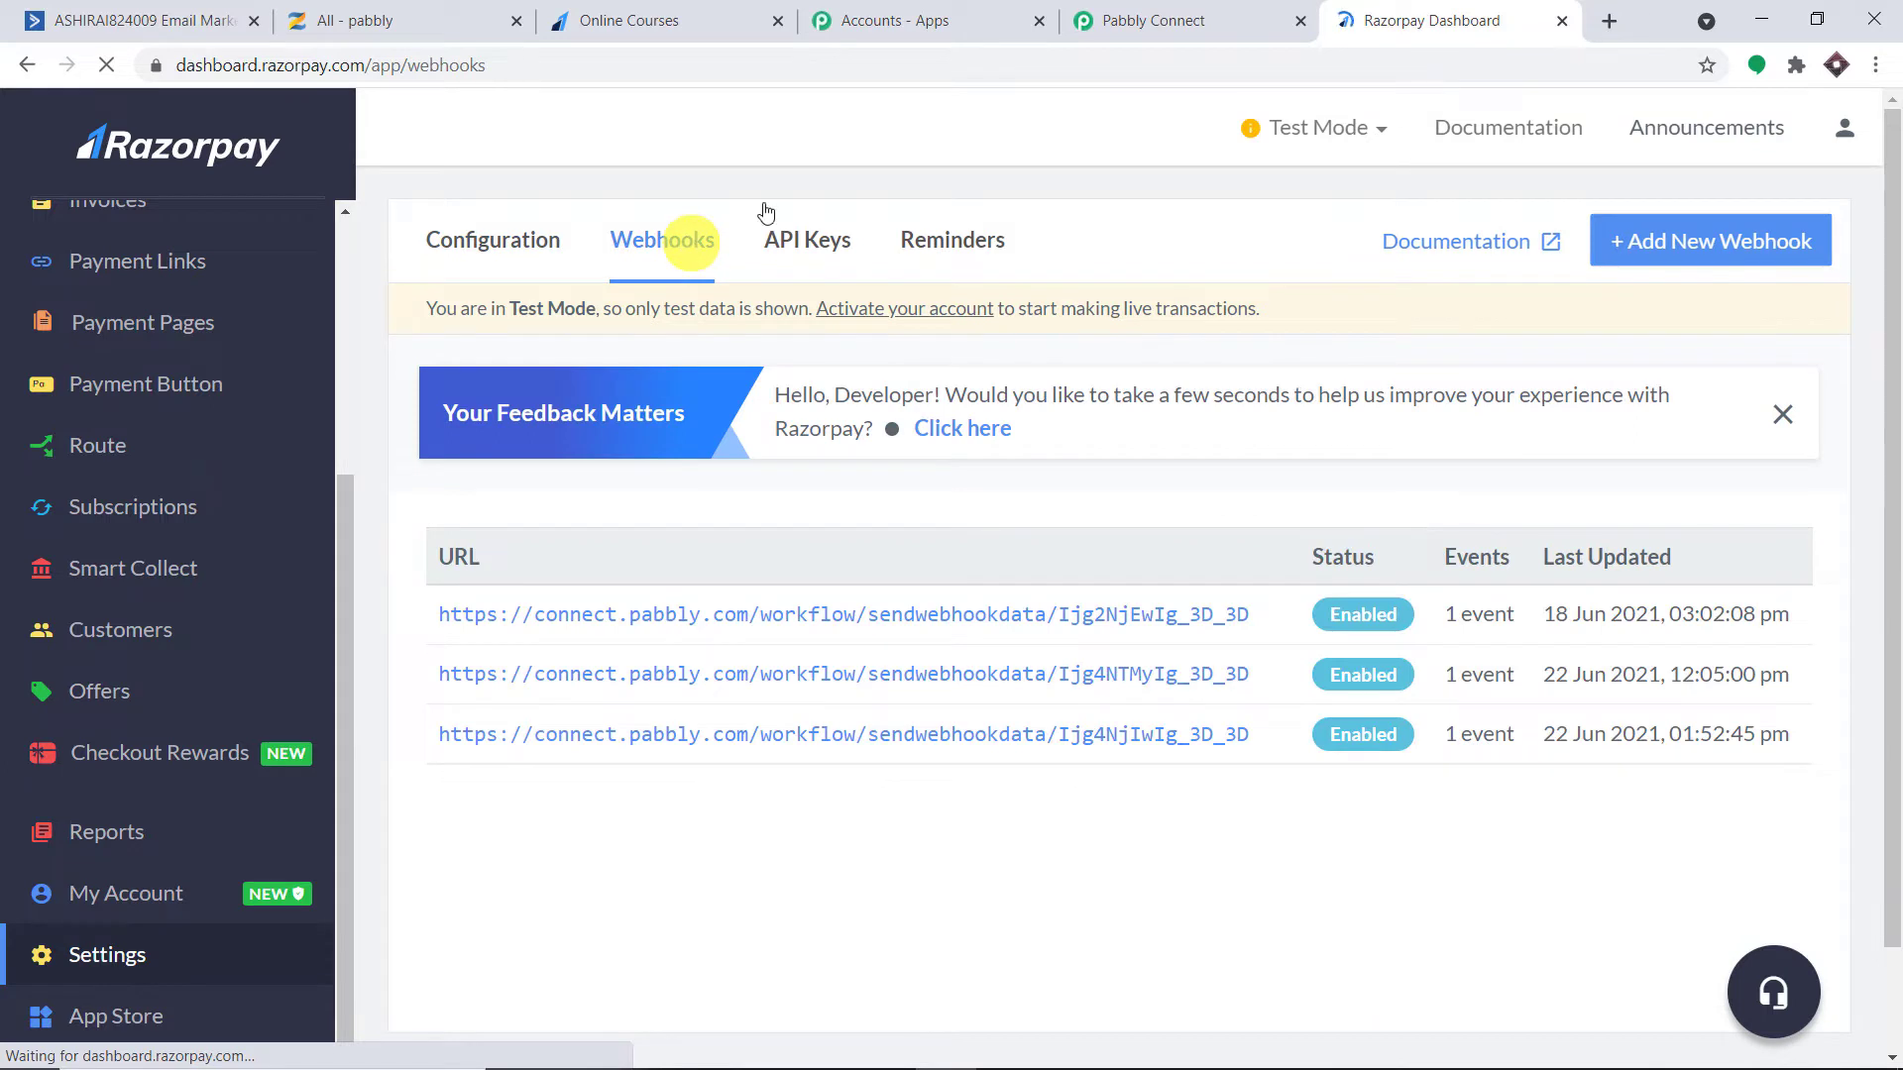
Start adding a new webhook in Razorpay, following the setup instructions given in Pabbly Connect
{"action": "left_click", "coordinate": [1179, 19]}
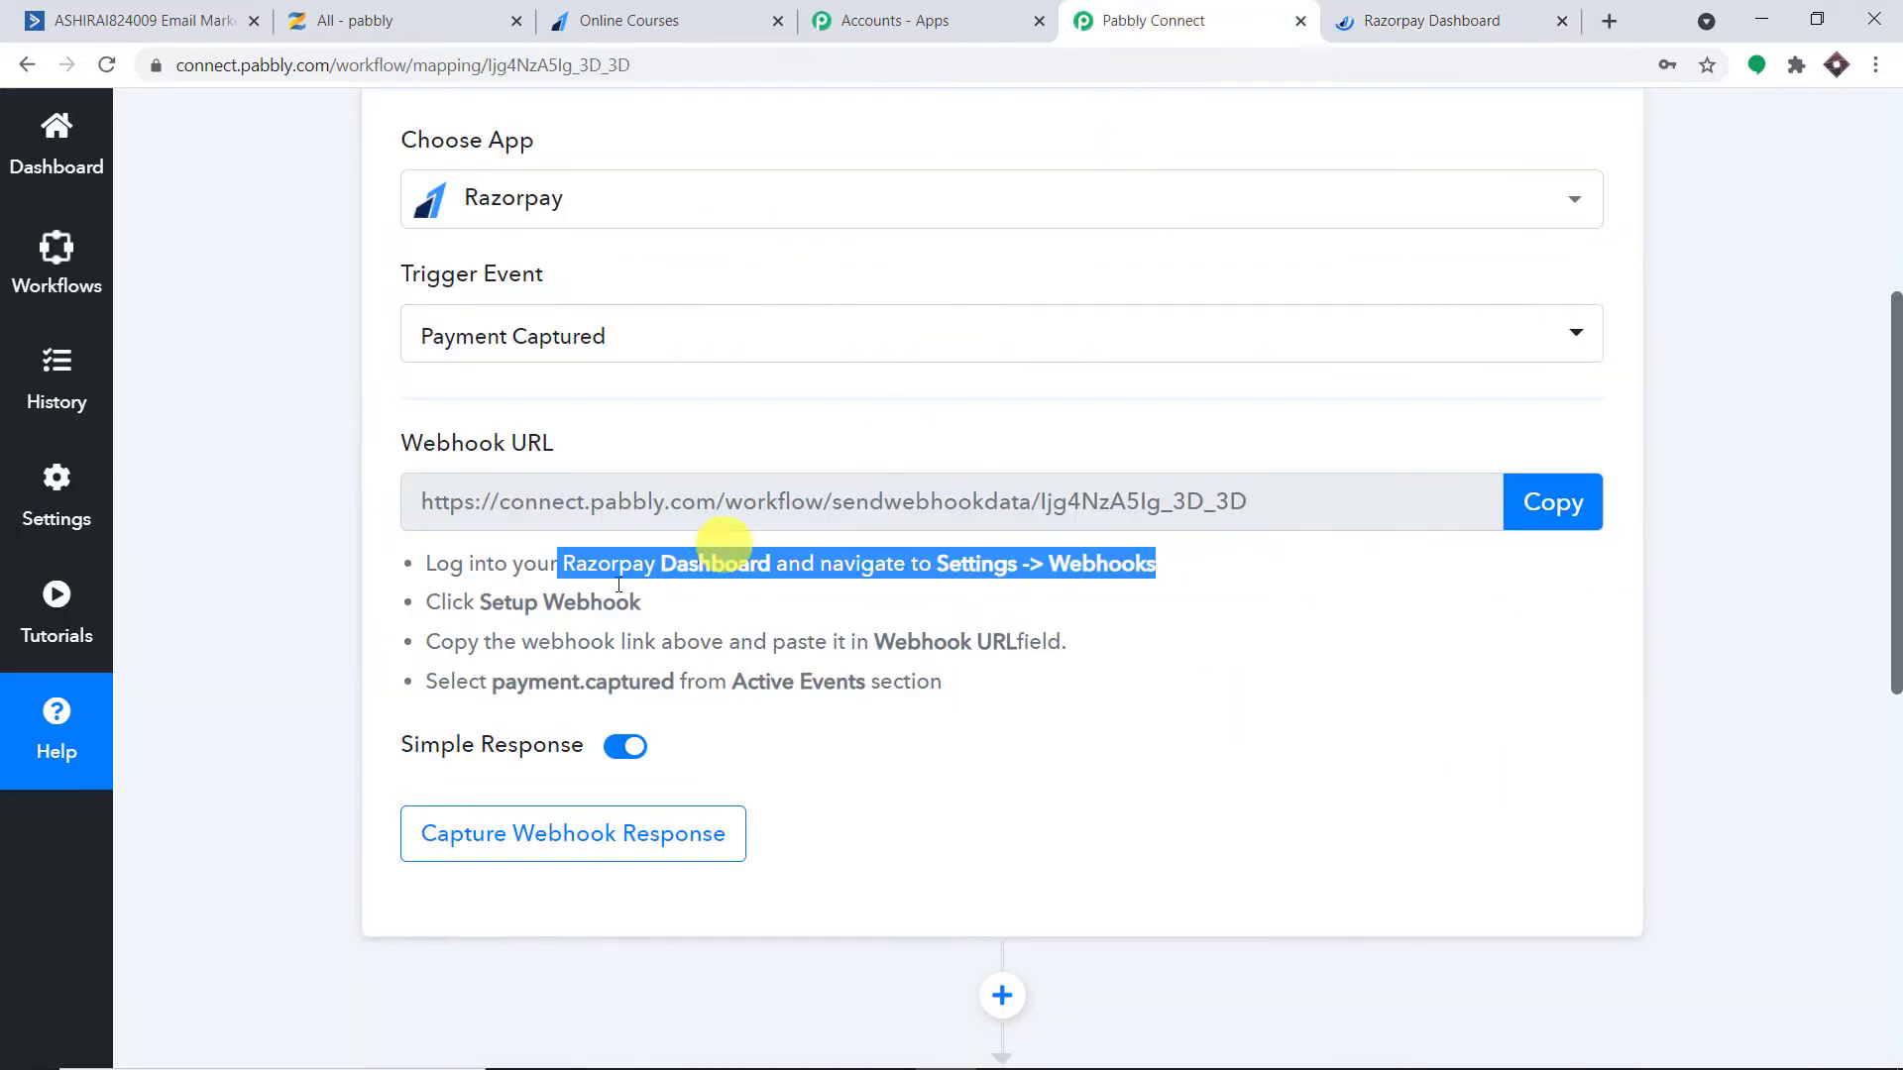
{"action": "left_click_drag", "start_coordinate": [463, 603], "coordinate": [642, 612]}
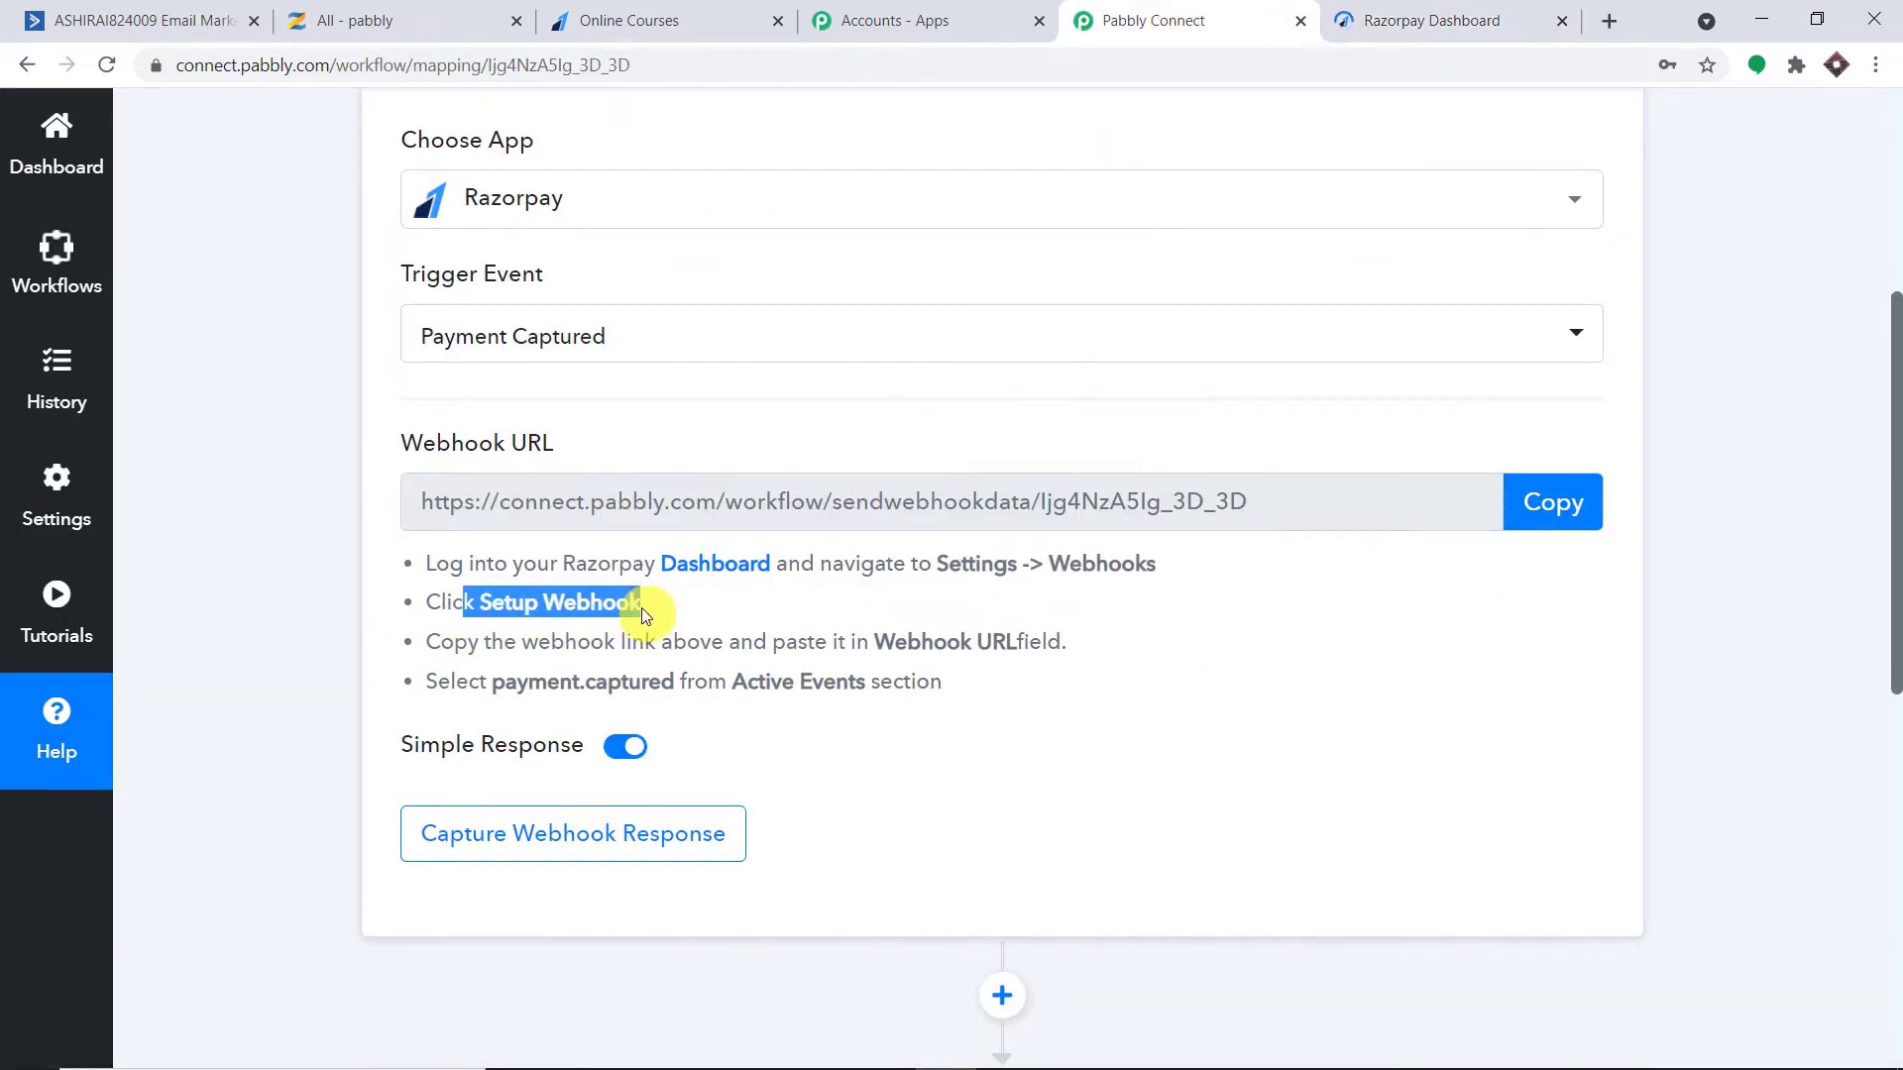
{"action": "left_click", "coordinate": [1492, 18]}
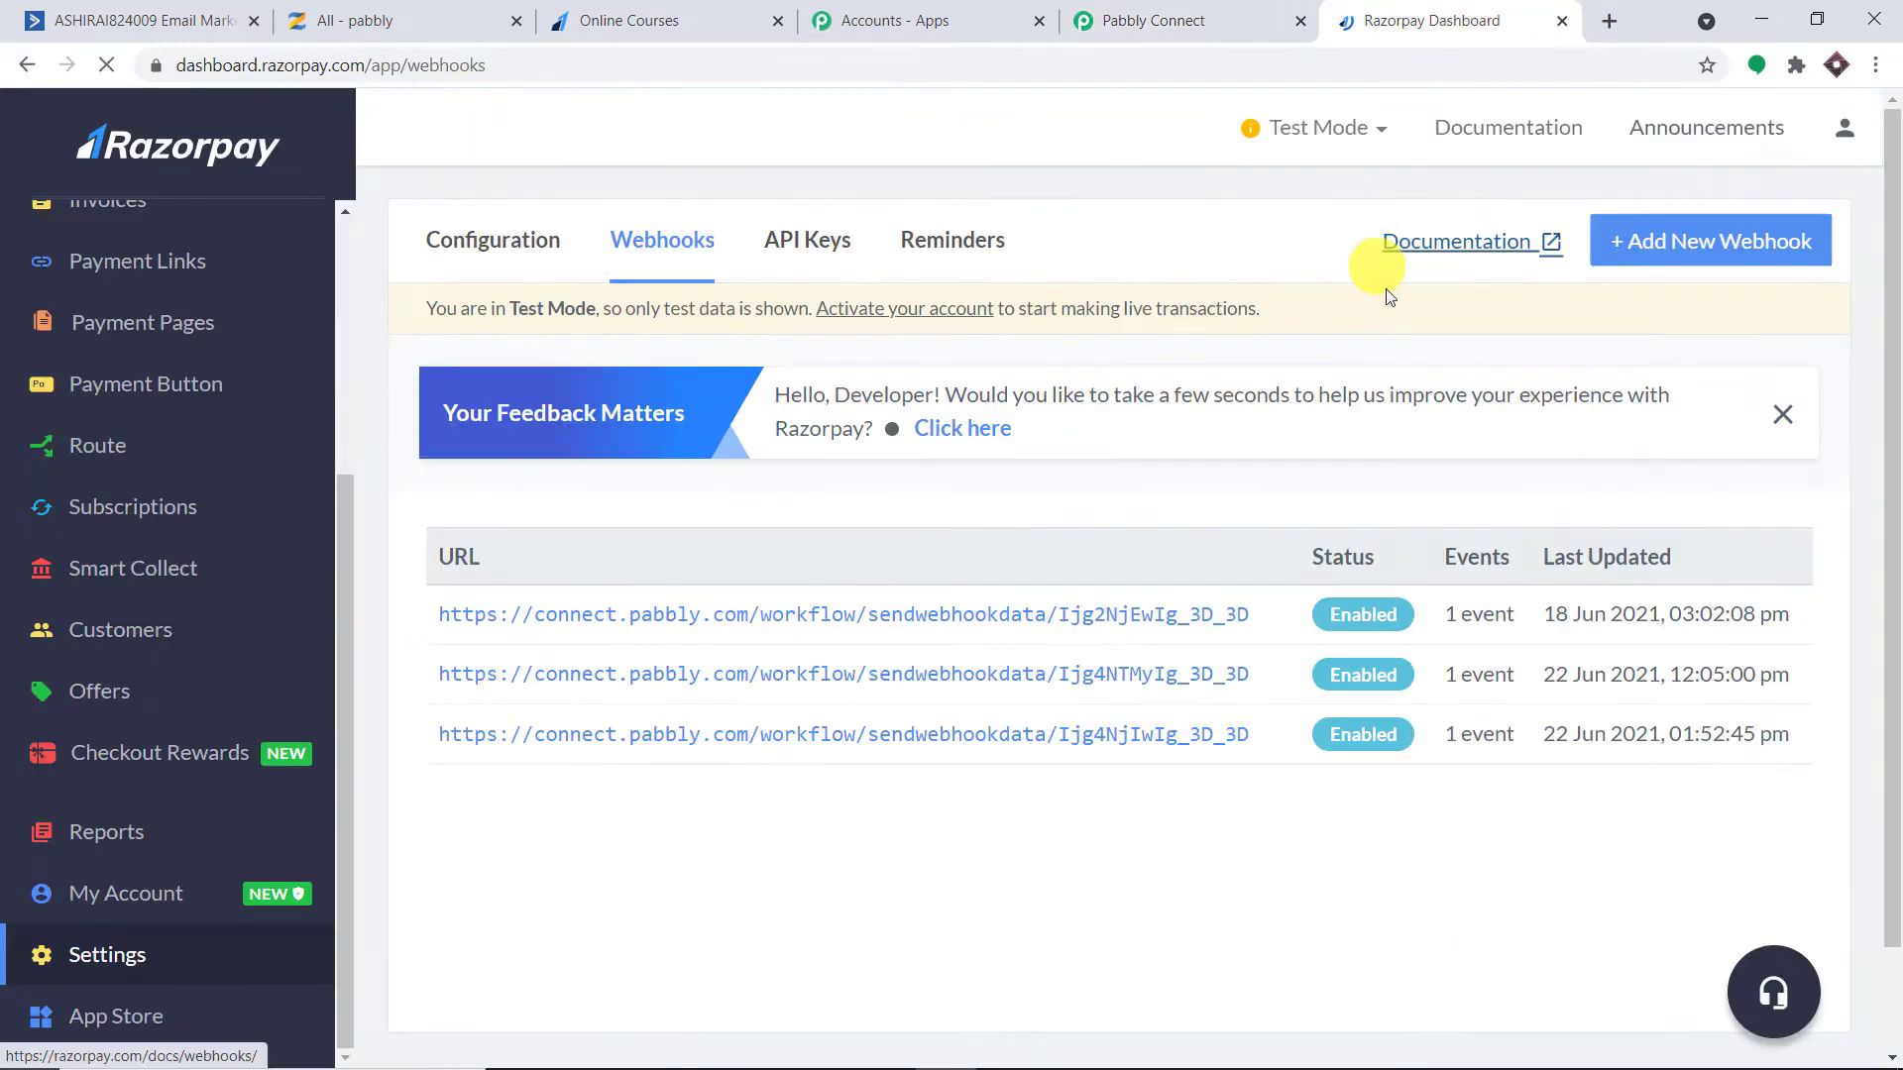
{"action": "left_click", "coordinate": [1688, 246]}
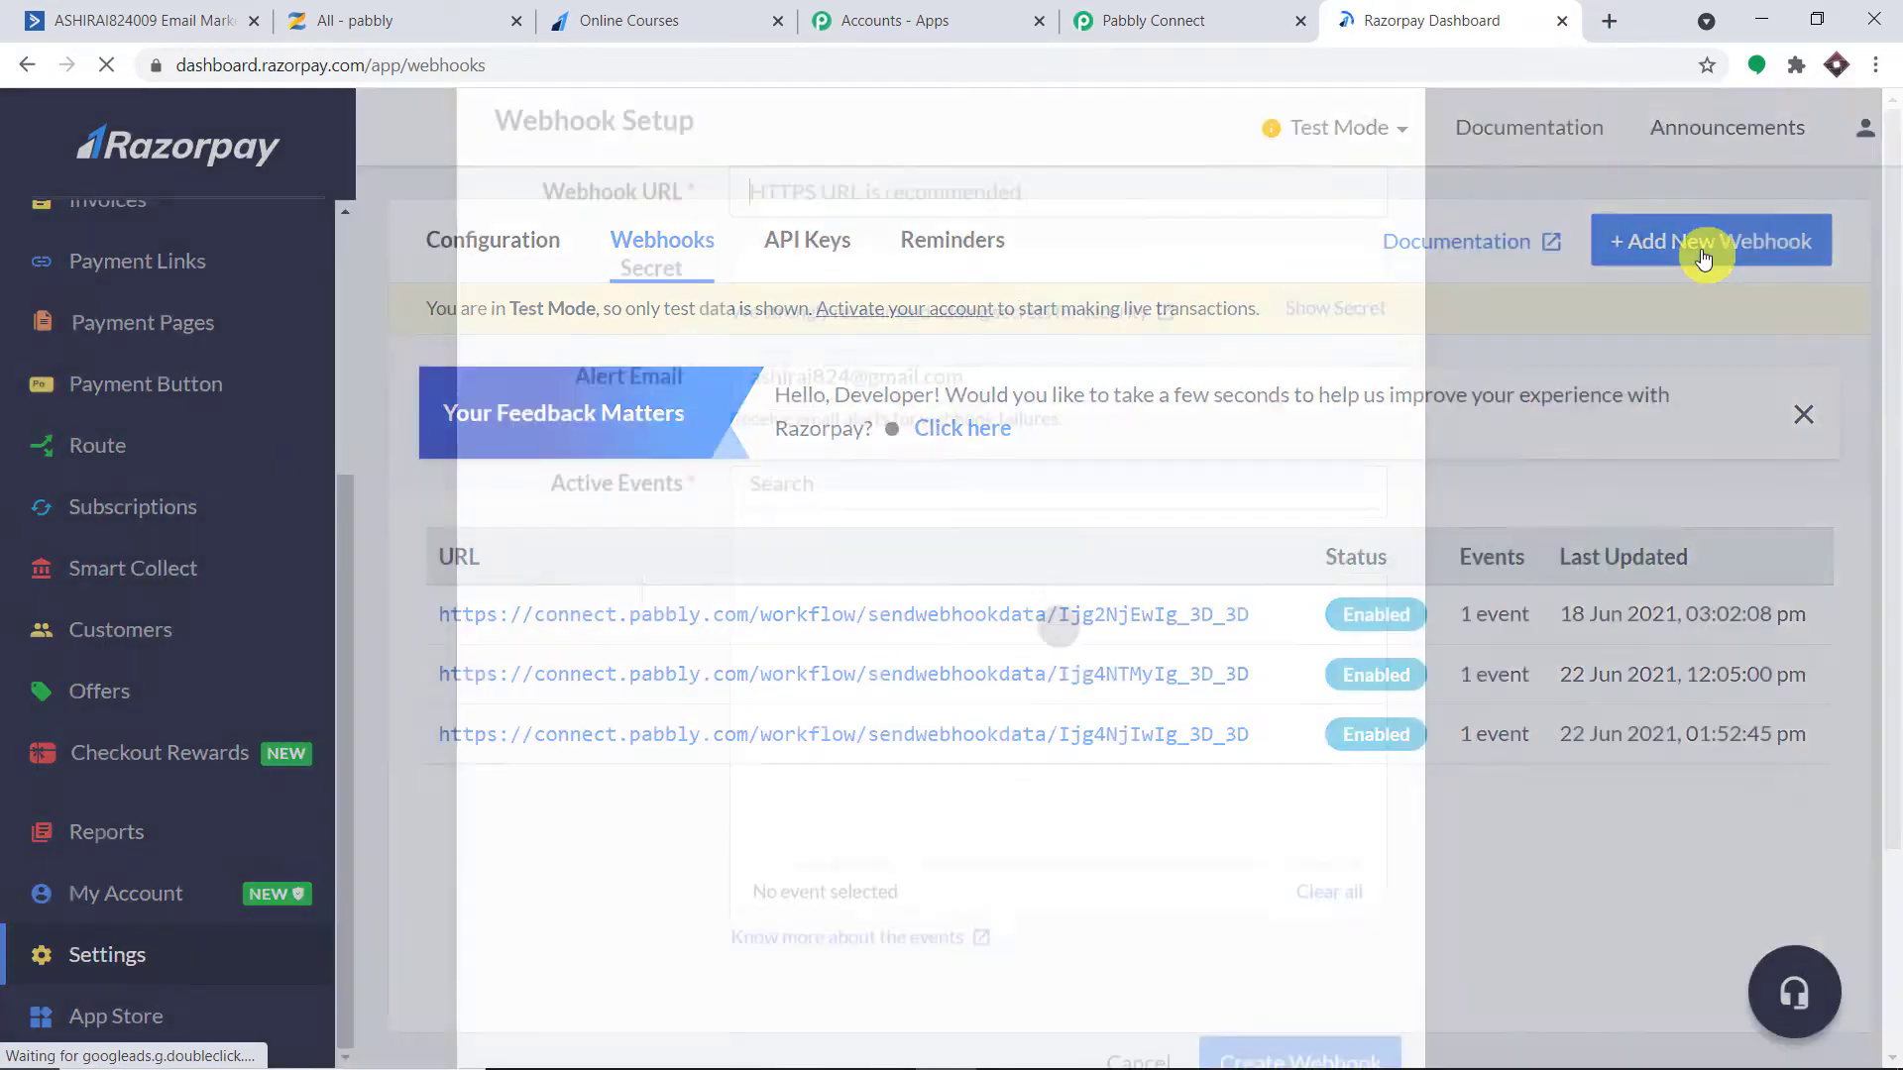
{"action": "key", "text": "ctrl+shift+Tab"}
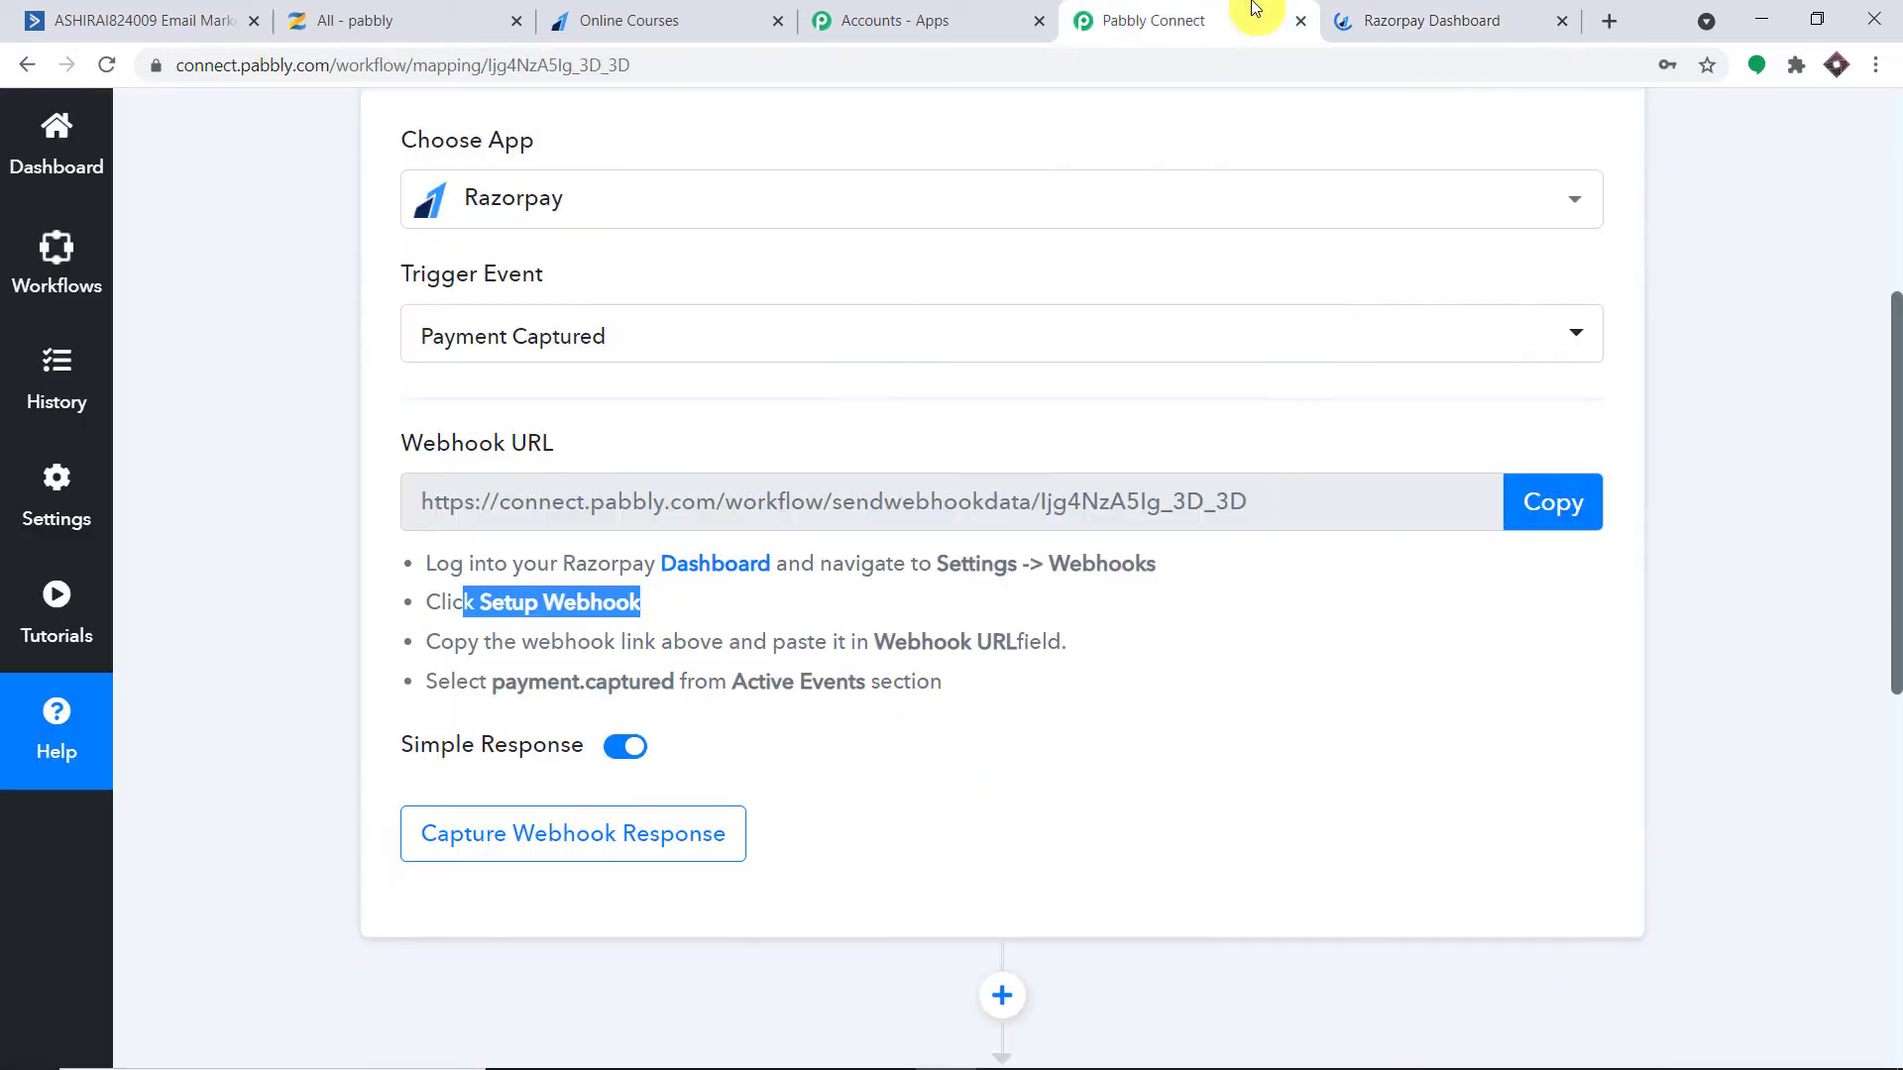
{"action": "left_click_drag", "start_coordinate": [577, 645], "coordinate": [1088, 656]}
{"action": "left_click", "coordinate": [1447, 22]}
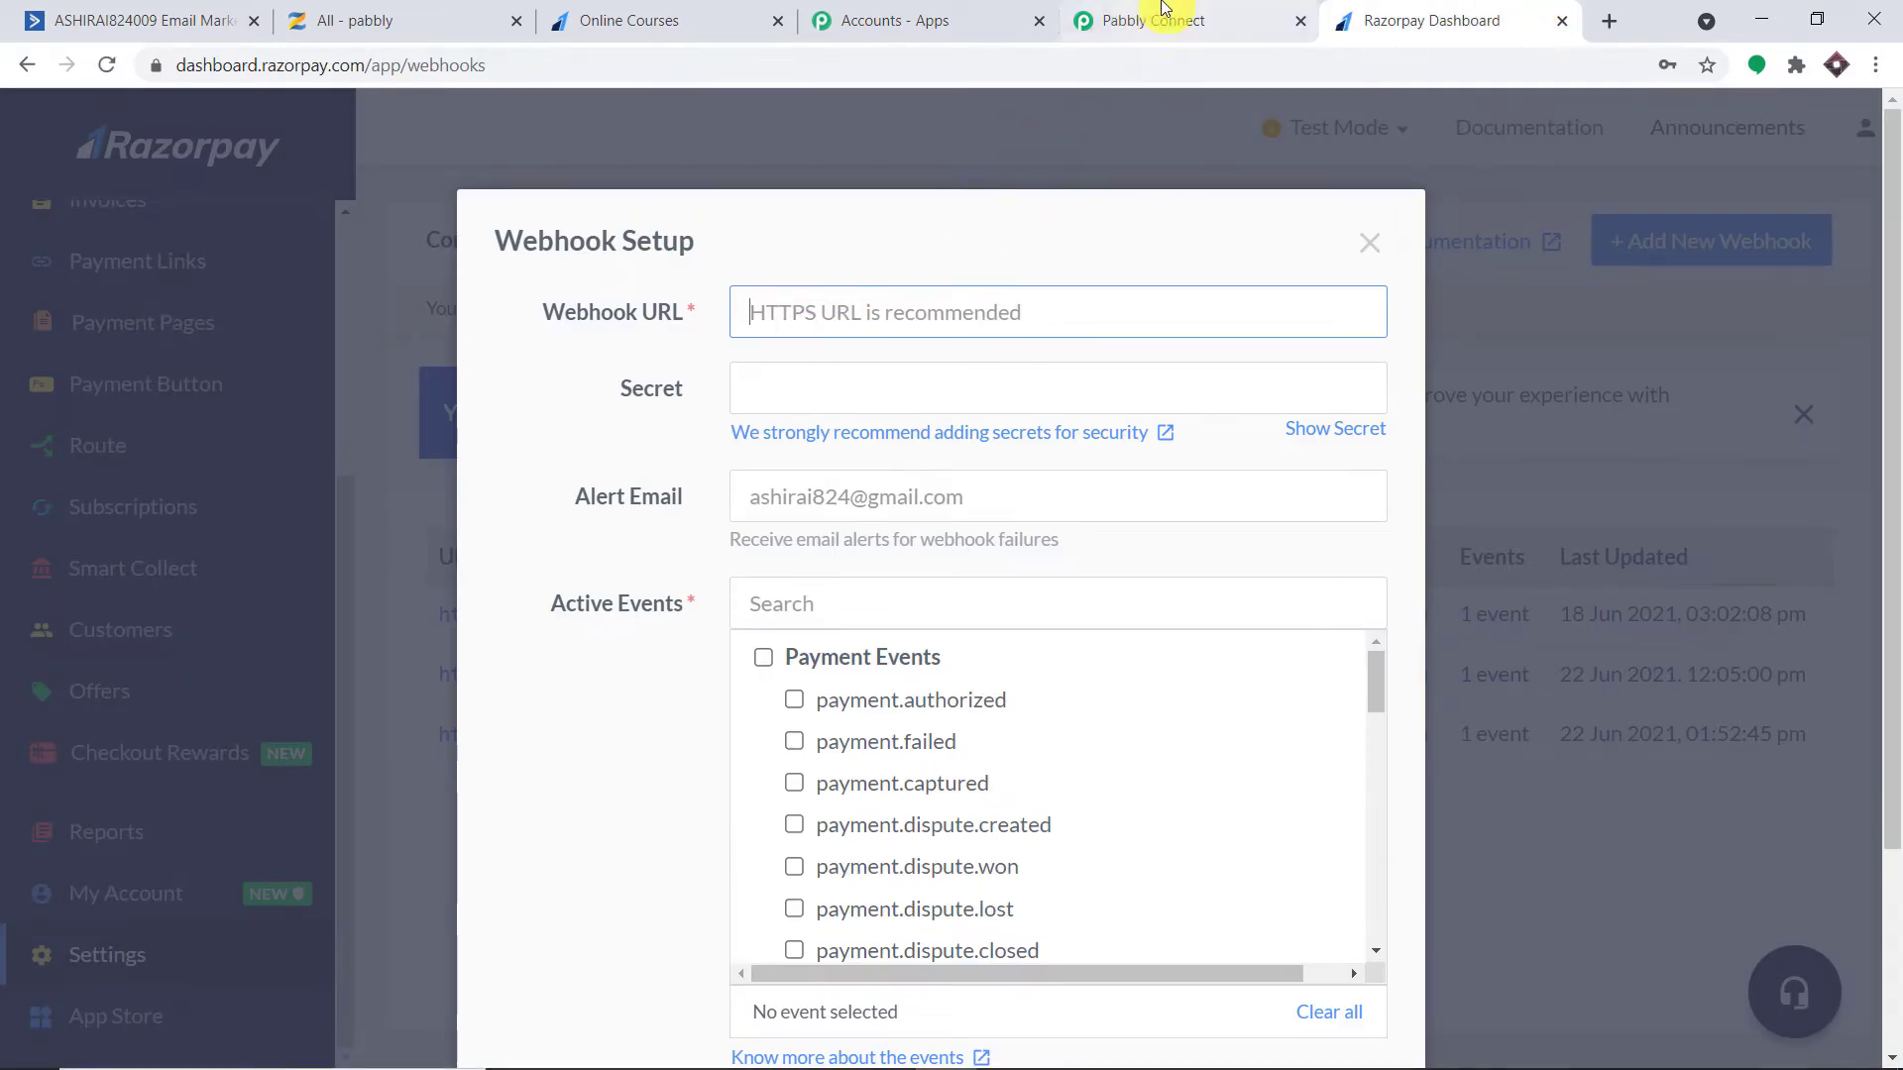
Copy the webhook URL from the Pabbly Connect trigger into the Webhook URL field of Razorpay's webhook setup
{"action": "left_click", "coordinate": [1156, 18]}
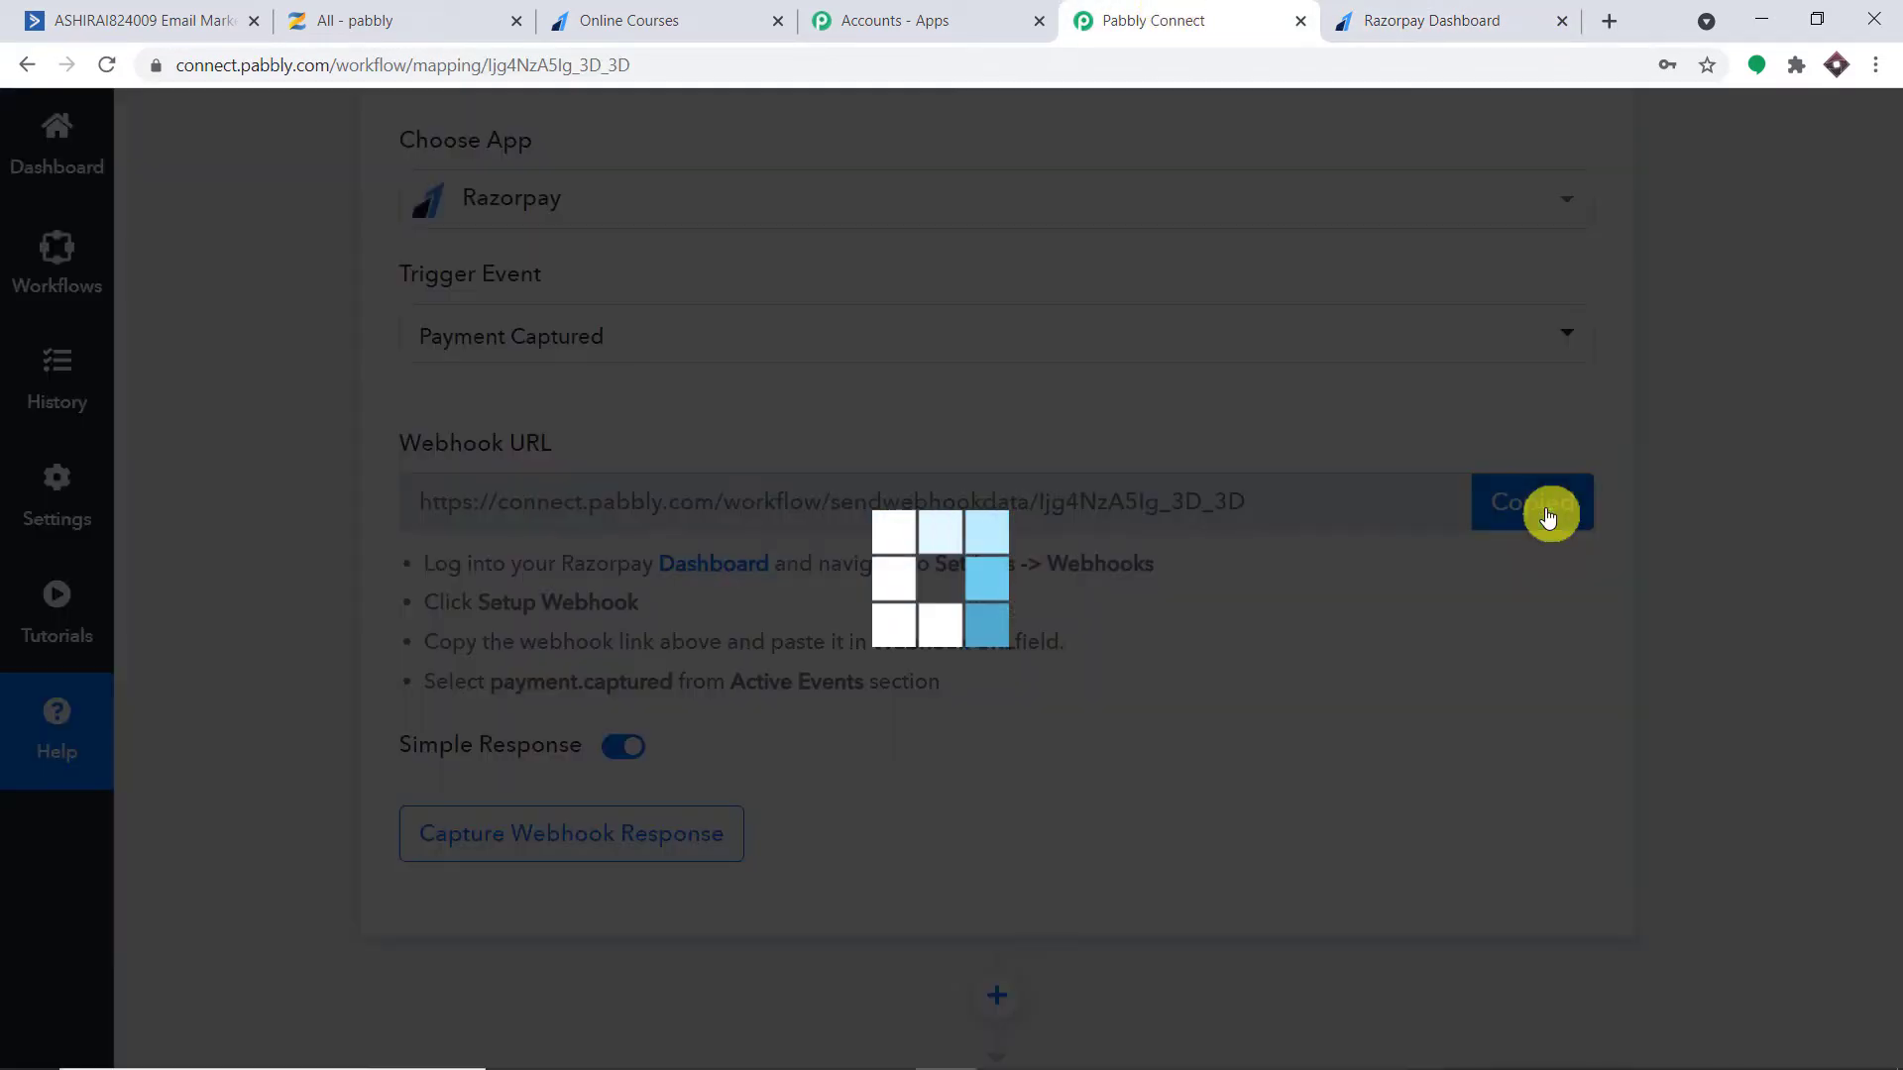
{"action": "left_click", "coordinate": [1549, 517]}
{"action": "left_click", "coordinate": [1457, 19]}
{"action": "right_click", "coordinate": [811, 303]}
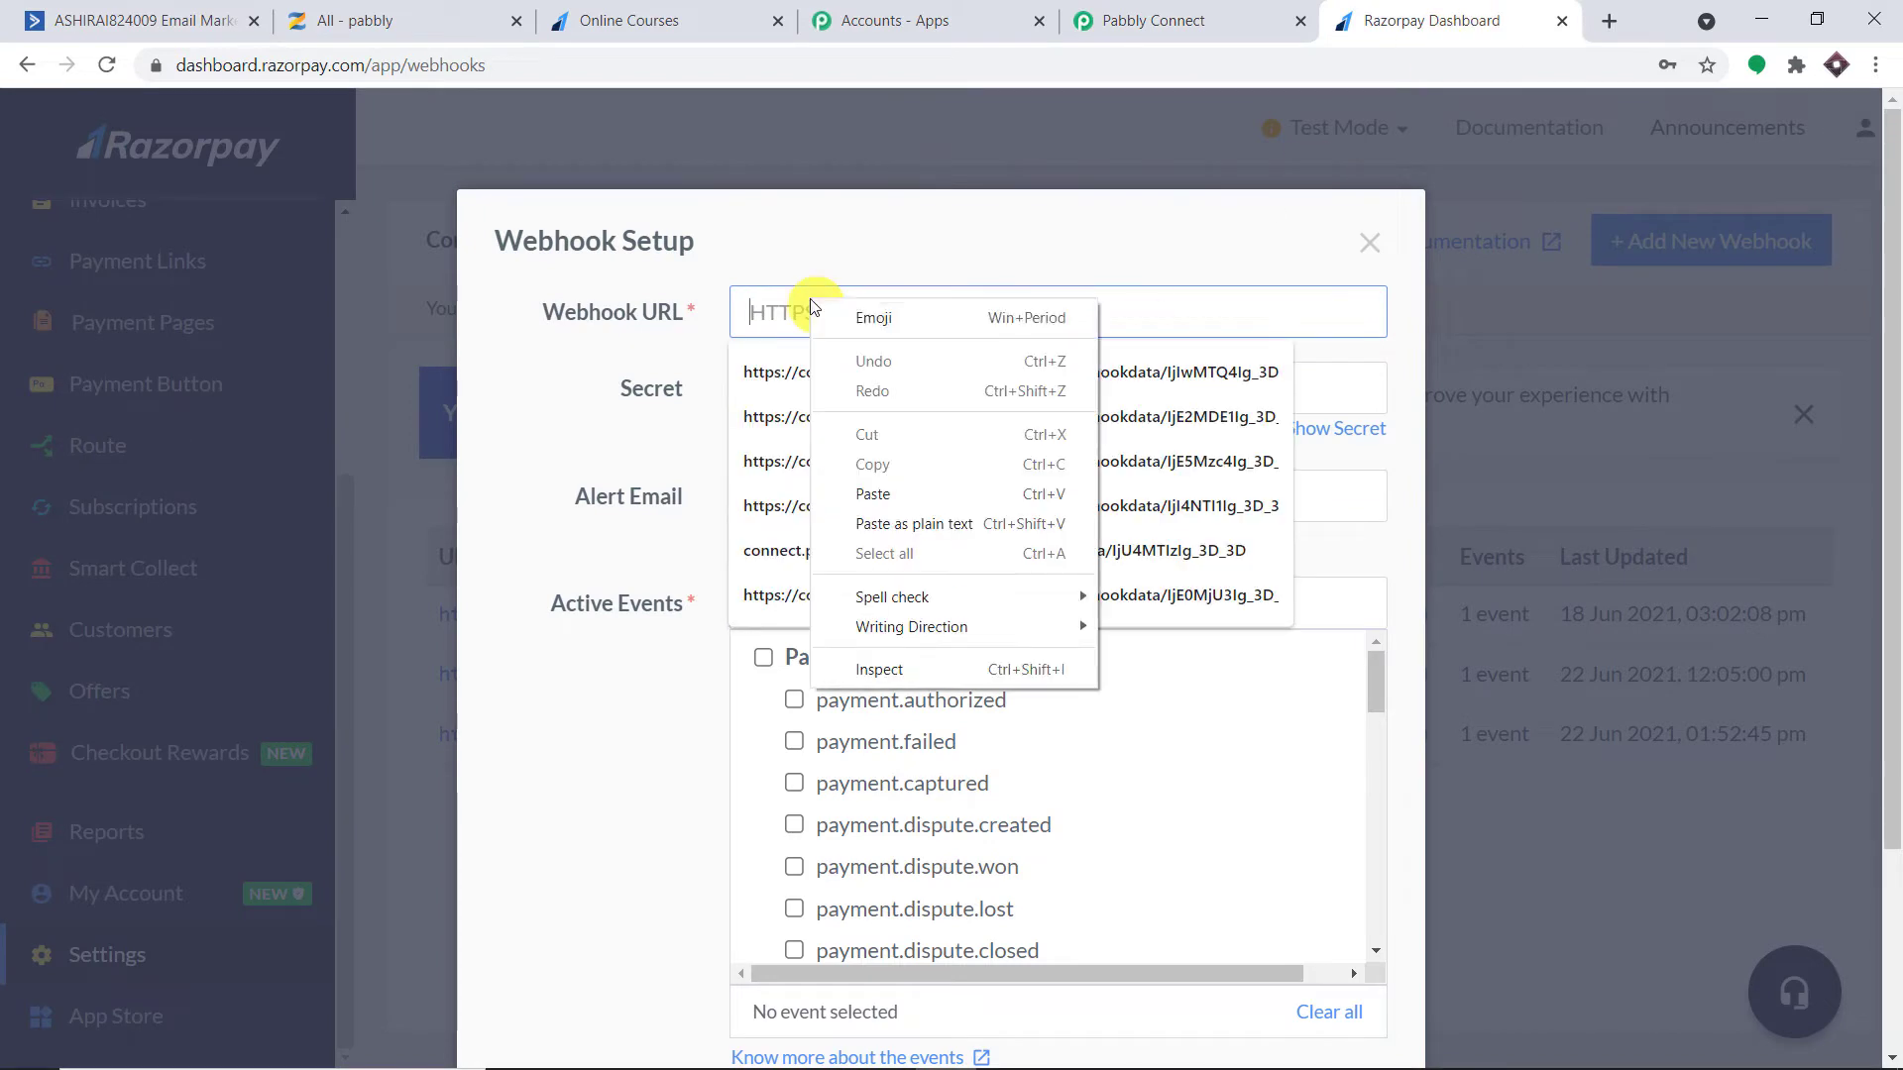
{"action": "left_click", "coordinate": [872, 494]}
{"action": "left_click", "coordinate": [957, 223]}
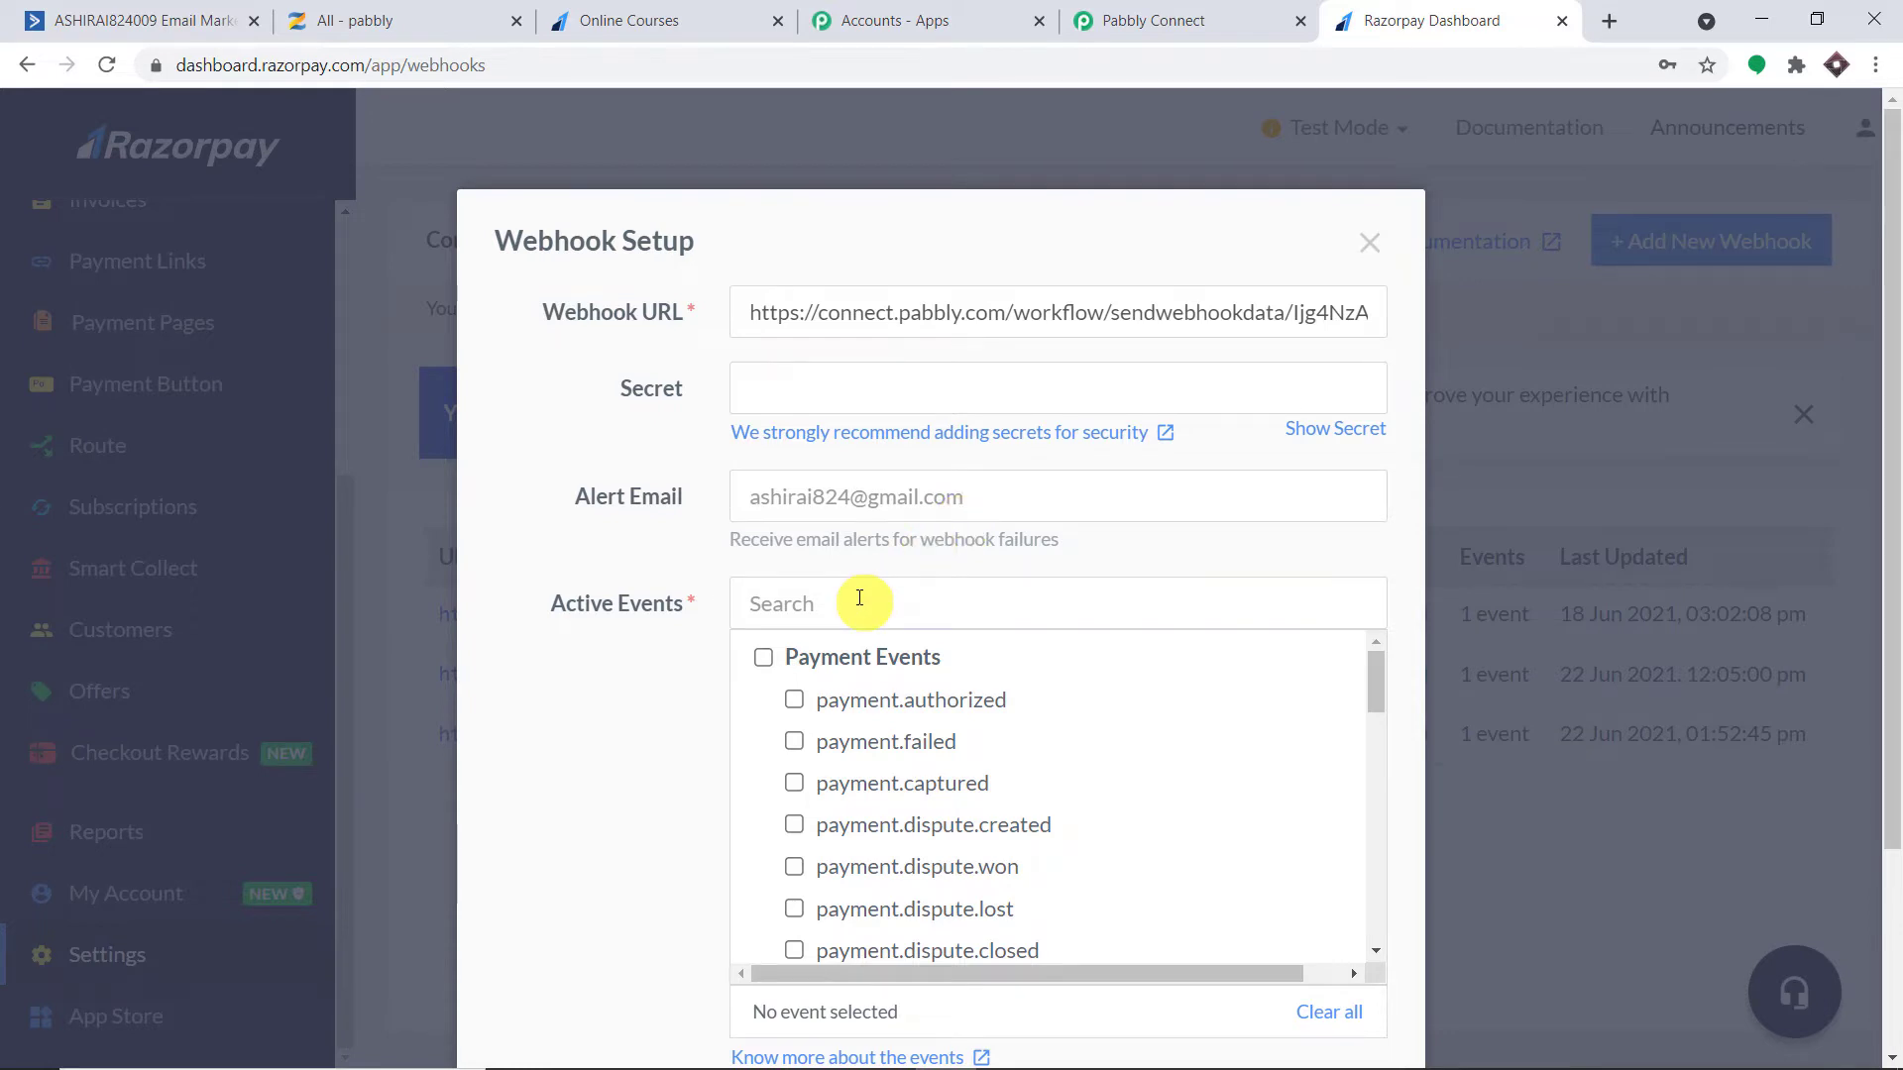
Check the required event in Pabbly Connect's instructions and enable payment.captured as the Razorpay webhook's active event
{"action": "left_click", "coordinate": [1190, 18]}
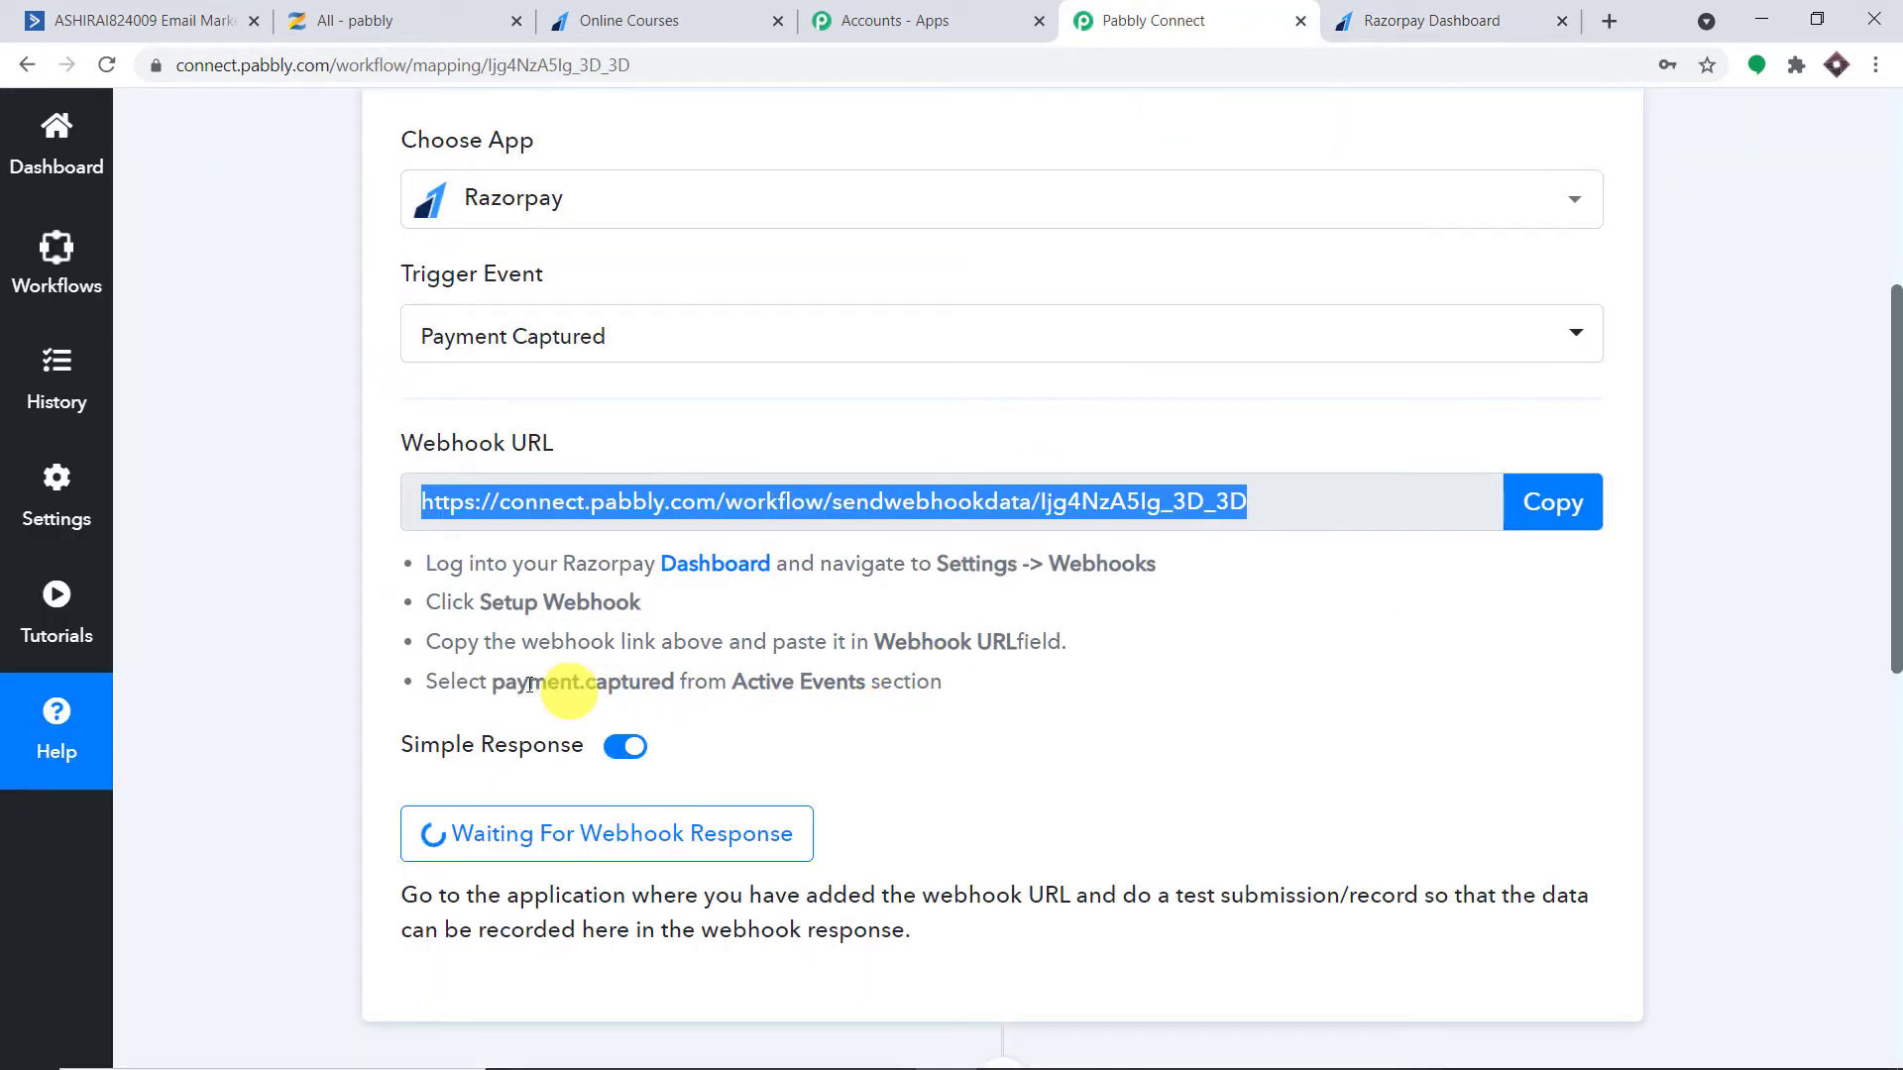
{"action": "left_click_drag", "start_coordinate": [479, 684], "coordinate": [682, 686]}
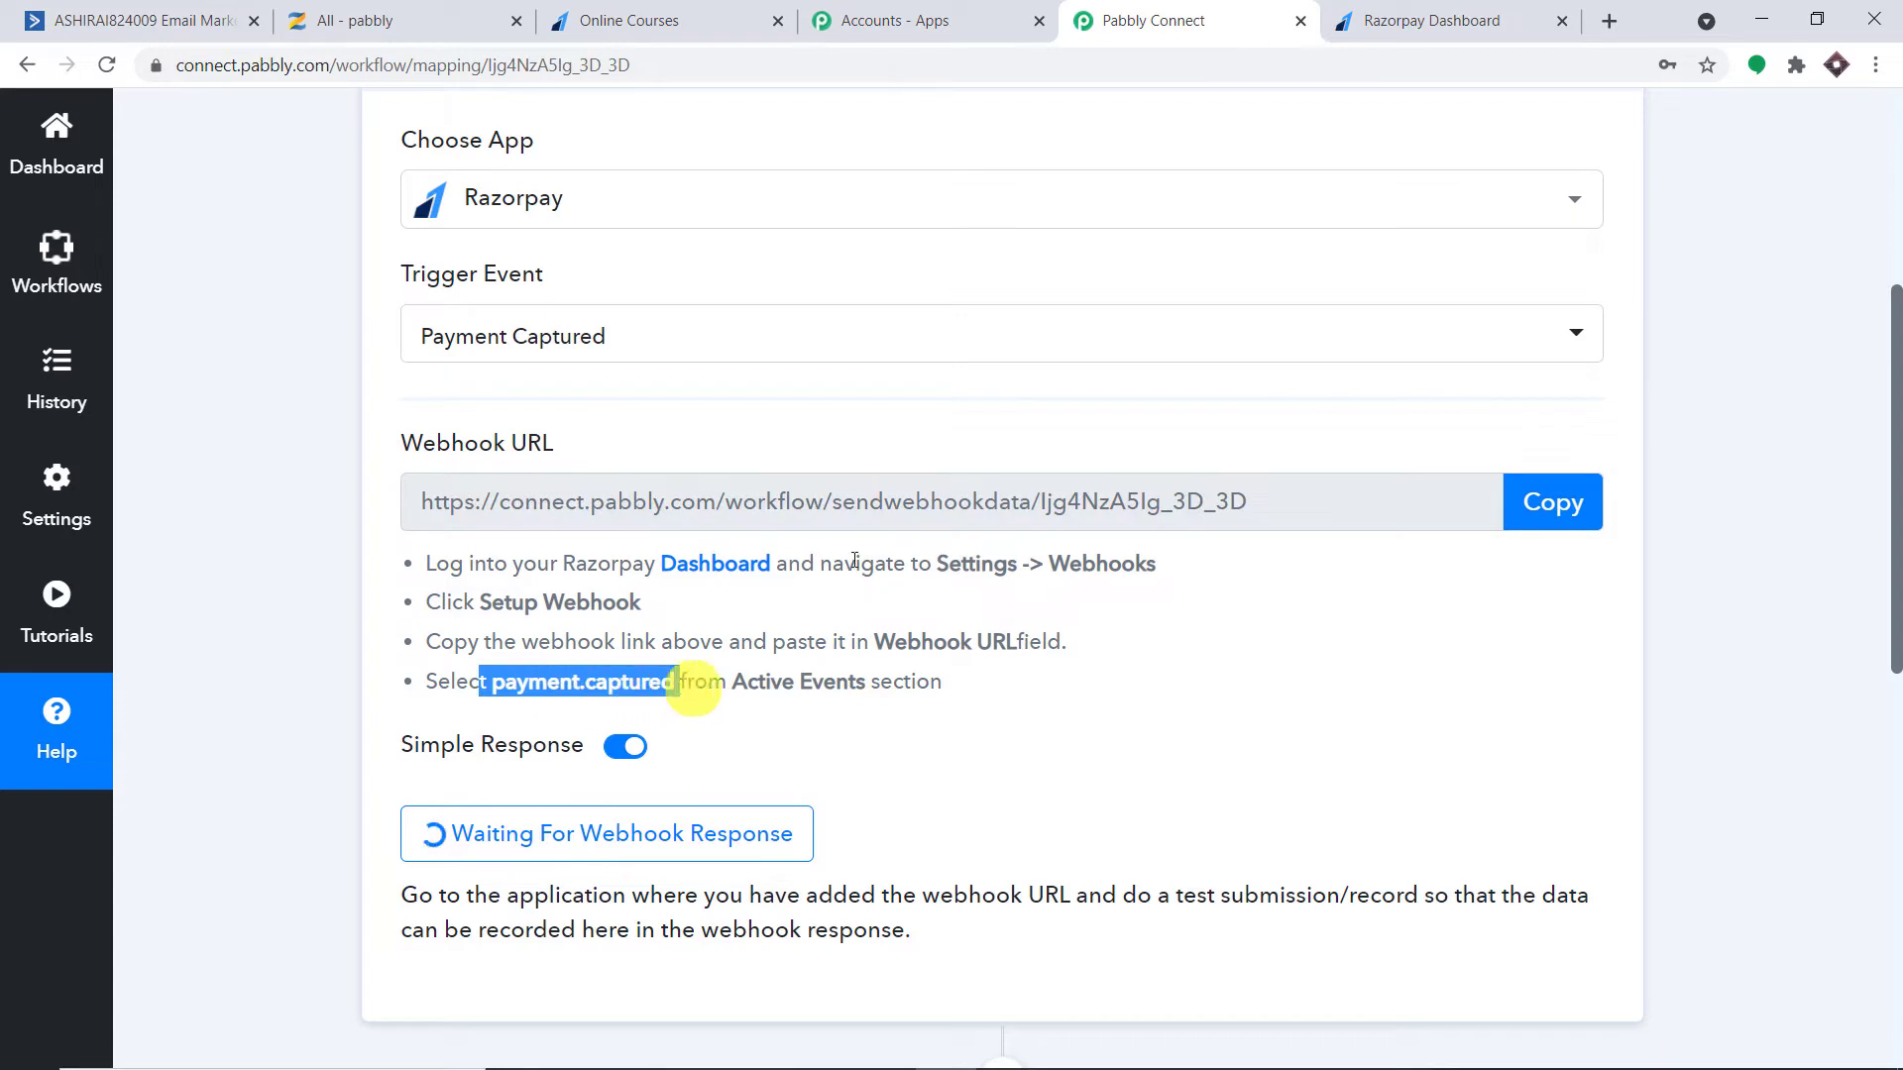
{"action": "left_click", "coordinate": [1447, 21]}
{"action": "scroll", "coordinate": [977, 671], "scroll_direction": "down", "scroll_amount": 3}
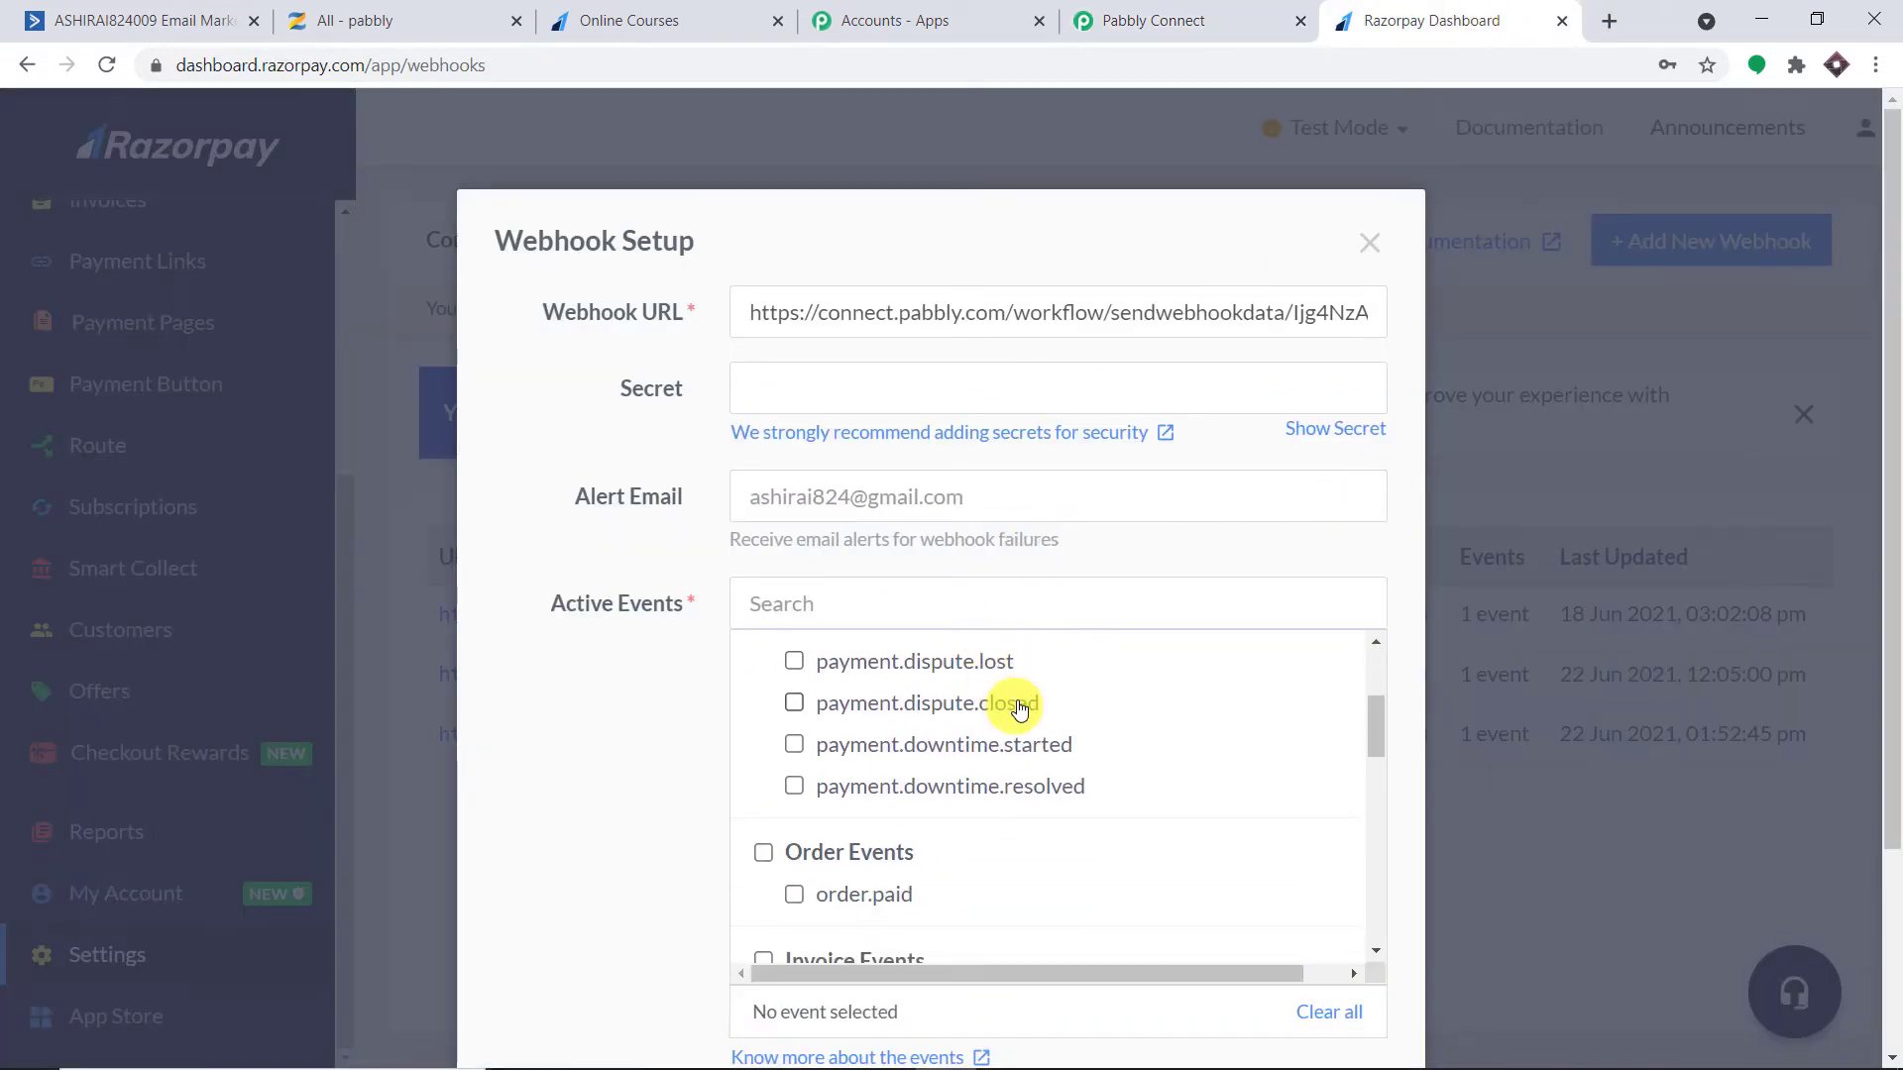
{"action": "scroll", "coordinate": [1018, 708], "scroll_direction": "up", "scroll_amount": 3}
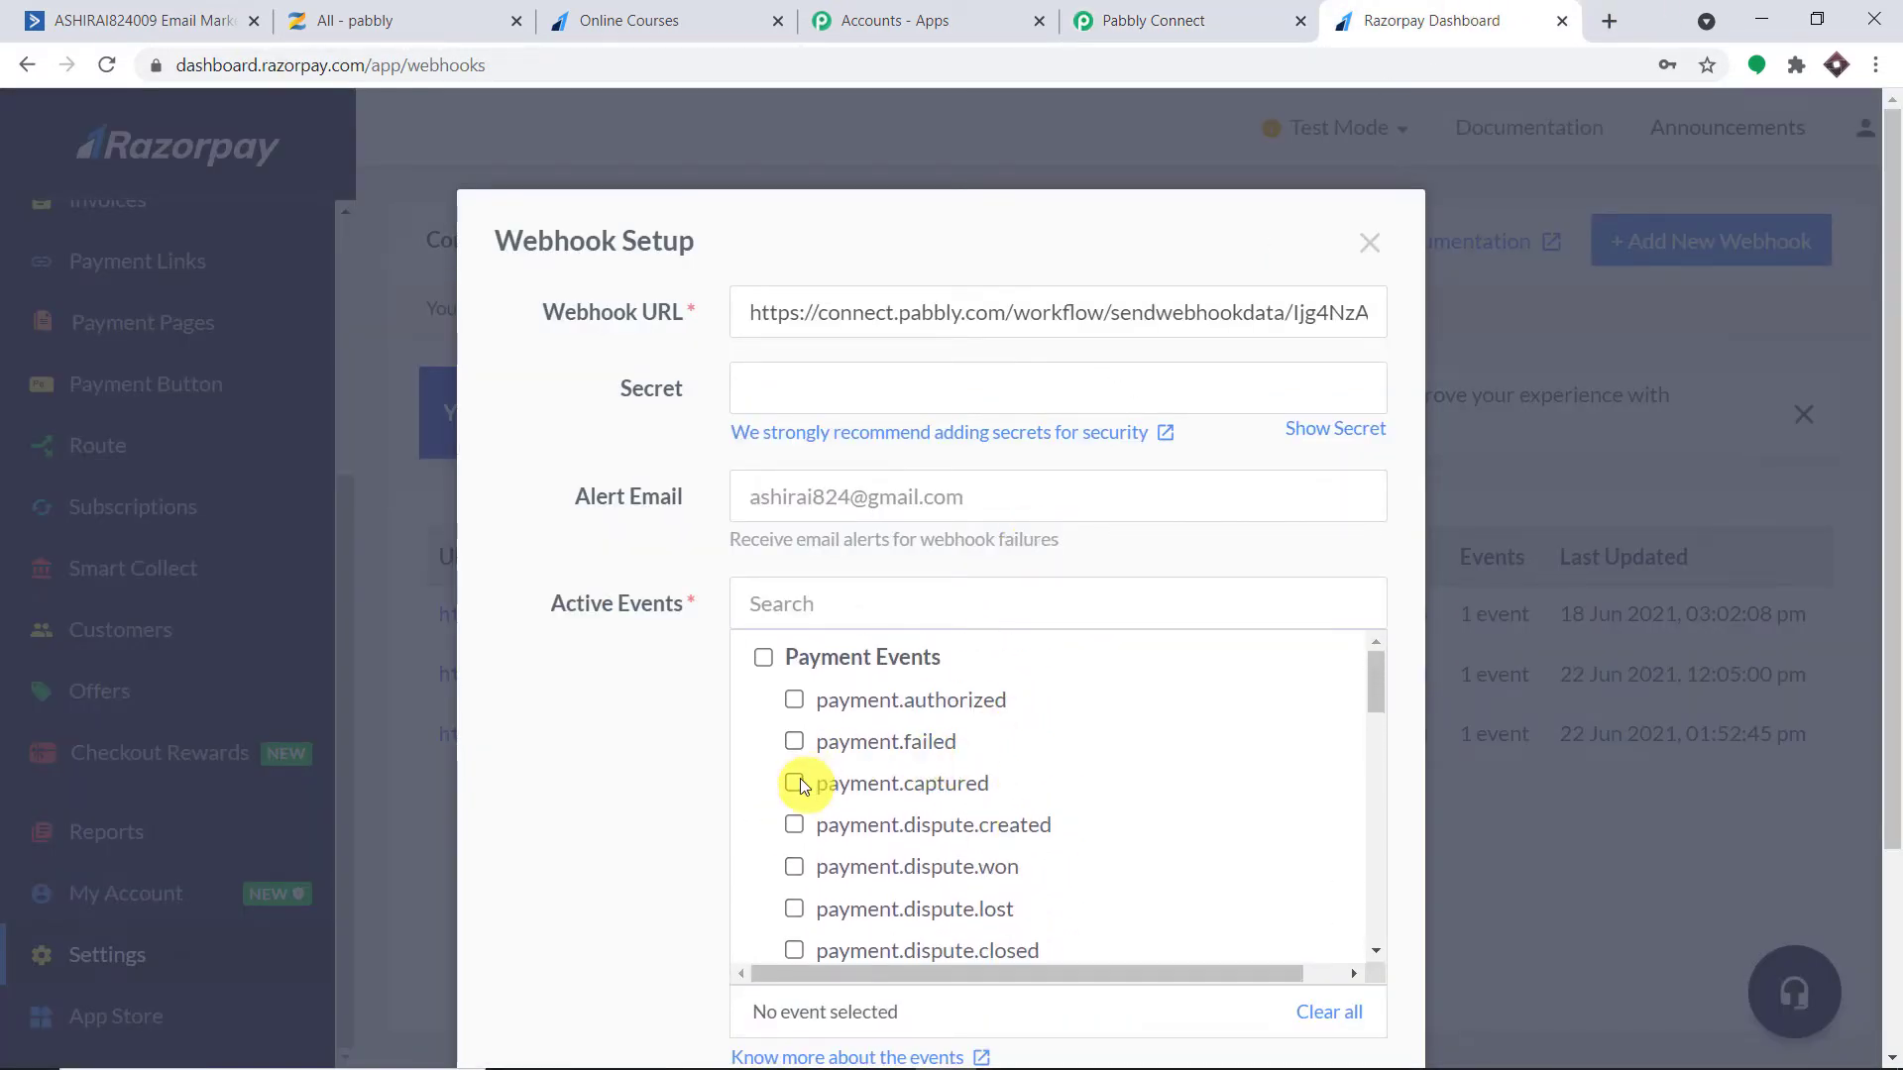
{"action": "left_click", "coordinate": [800, 783]}
{"action": "scroll", "coordinate": [1184, 646], "scroll_direction": "down", "scroll_amount": 3}
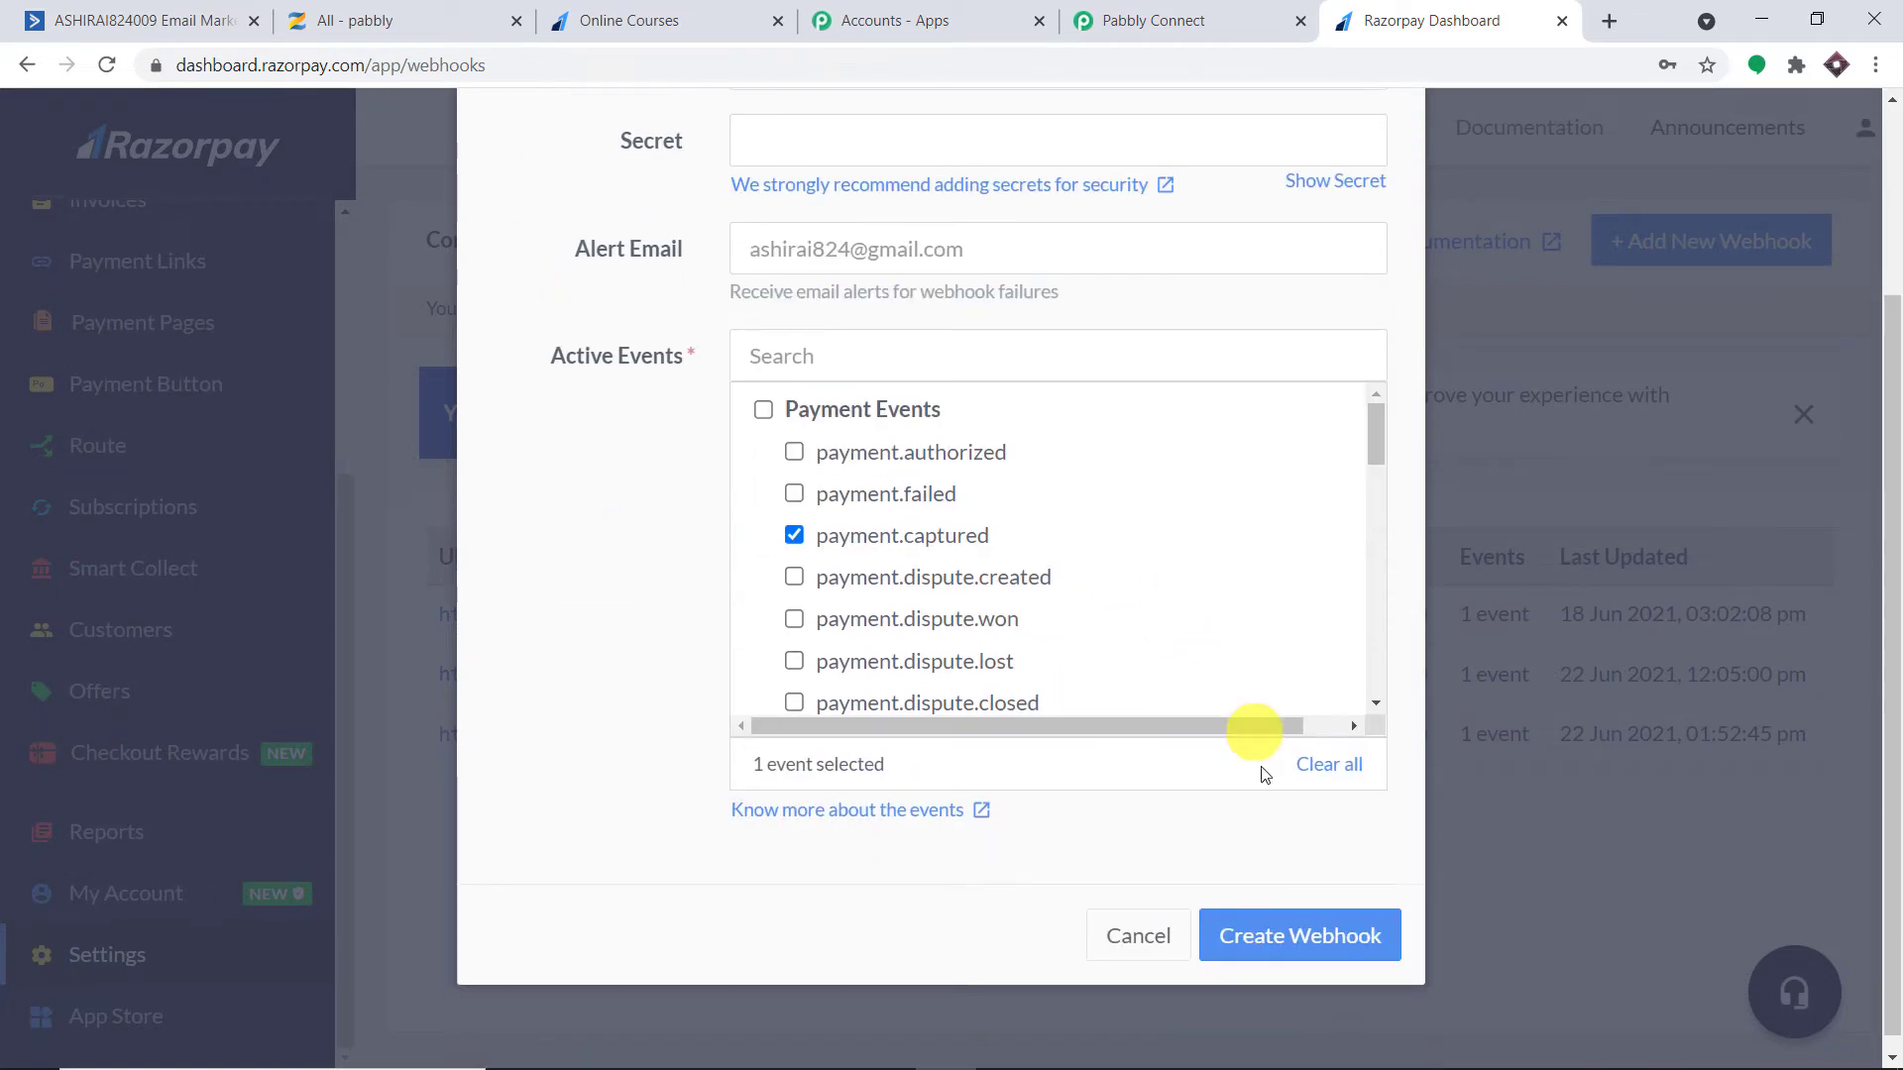
Create the webhook in Razorpay and check the trigger's webhook response status in Pabbly Connect
{"action": "left_click", "coordinate": [1298, 942]}
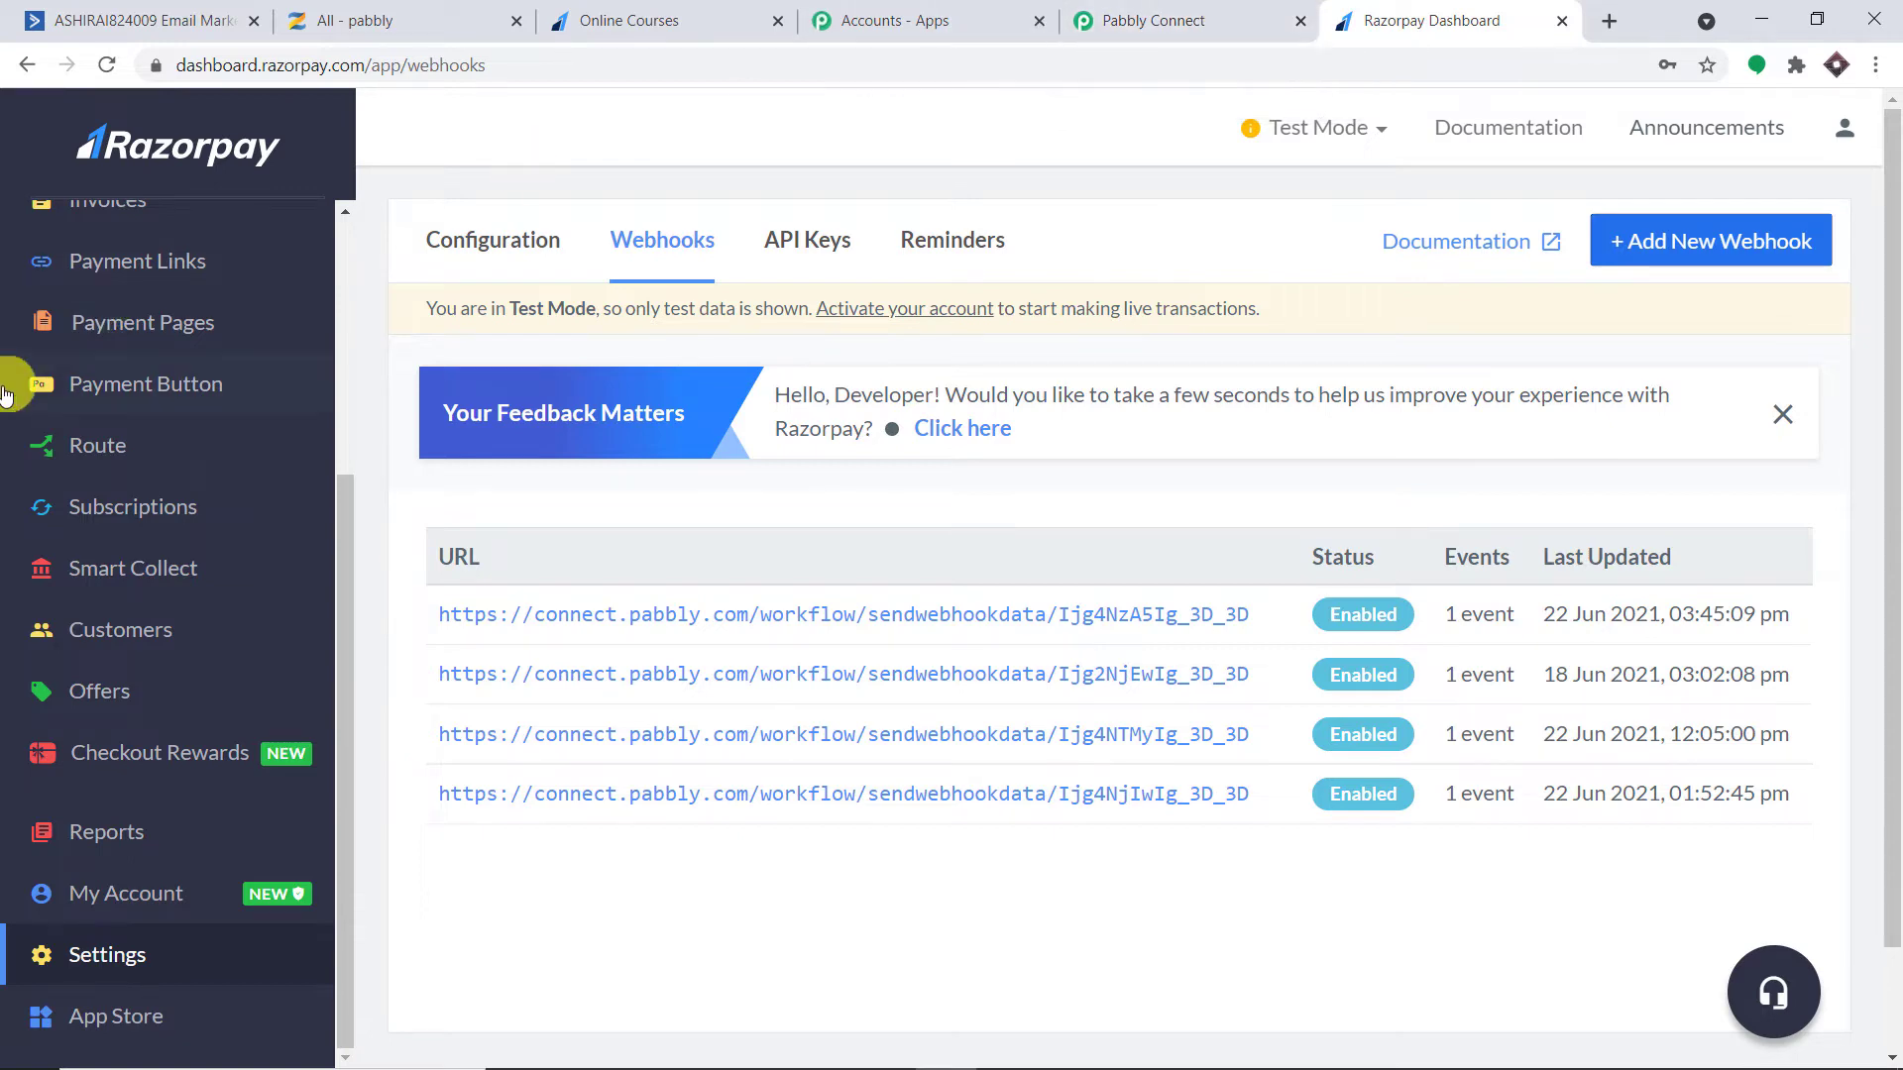
{"action": "left_click", "coordinate": [1173, 14]}
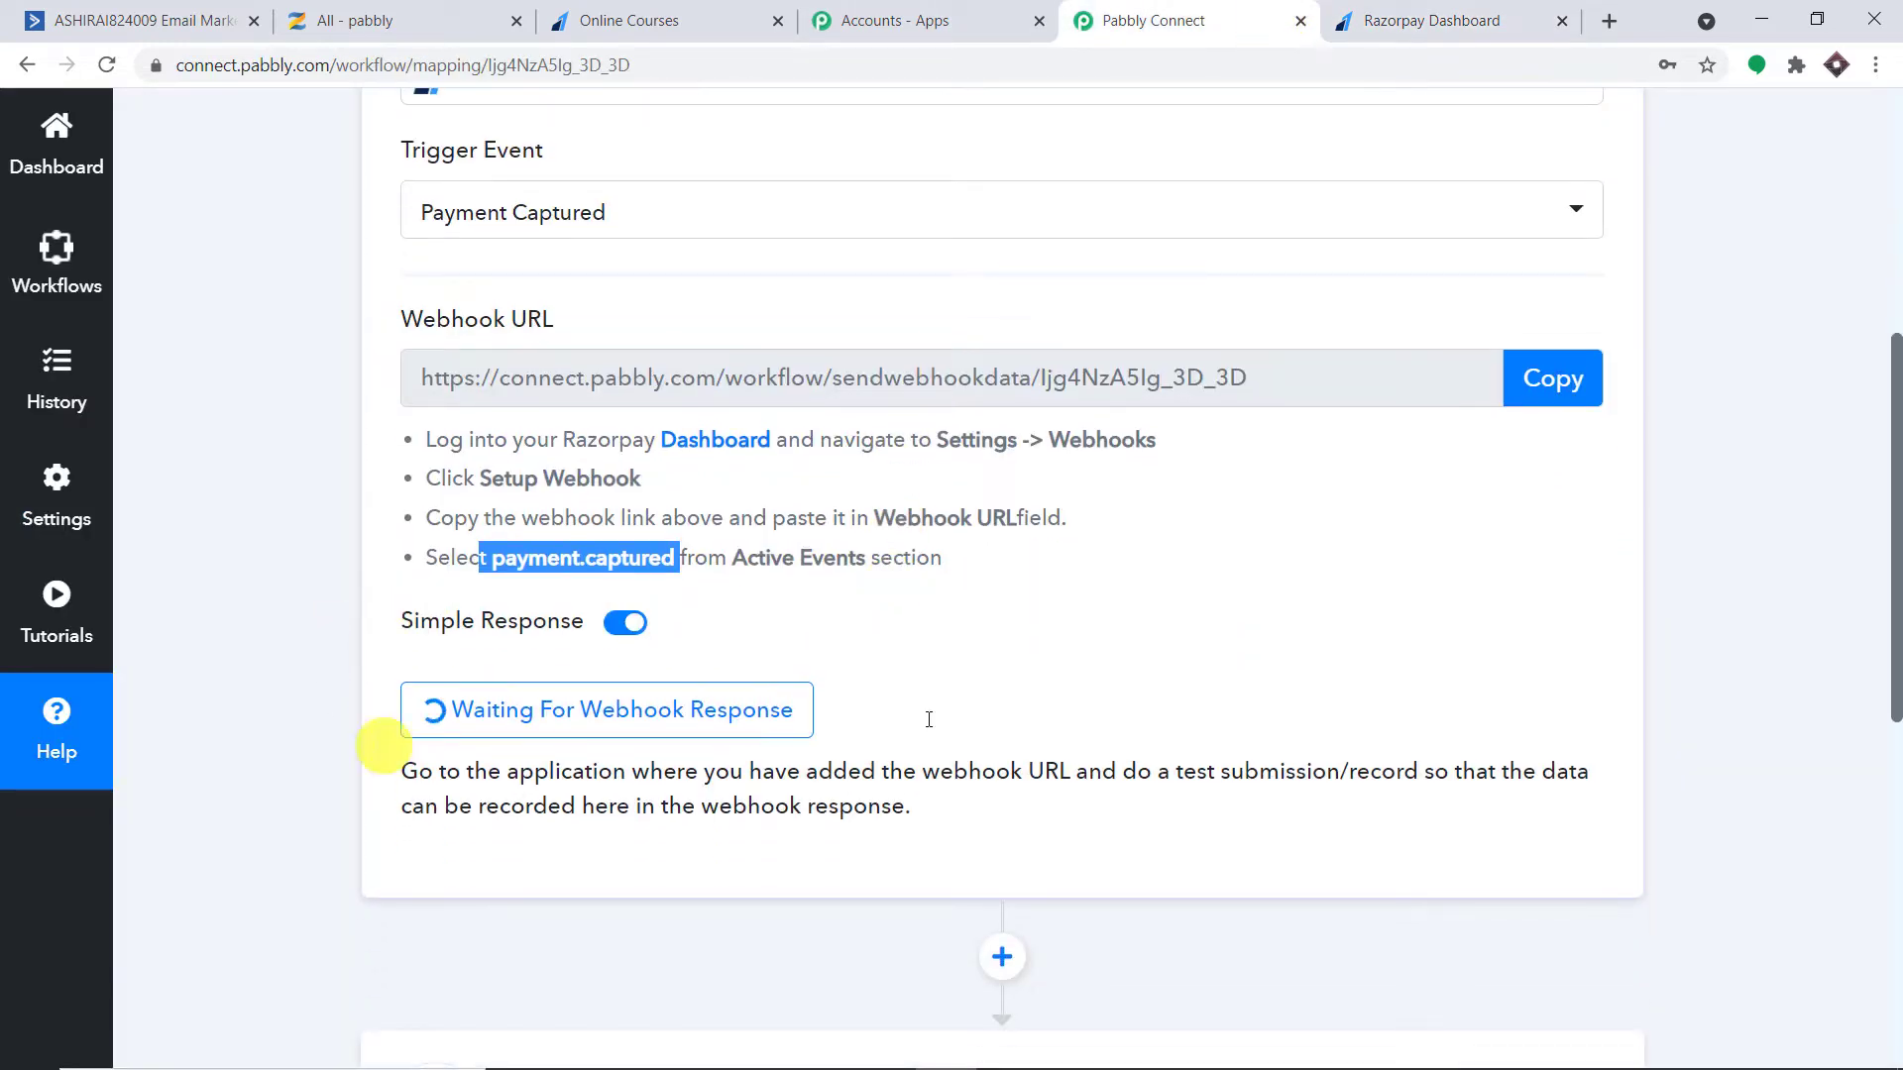
Copy the Online Courses page URL from Razorpay's Payment Pages and open it in a new browser tab
{"action": "left_click", "coordinate": [1495, 12]}
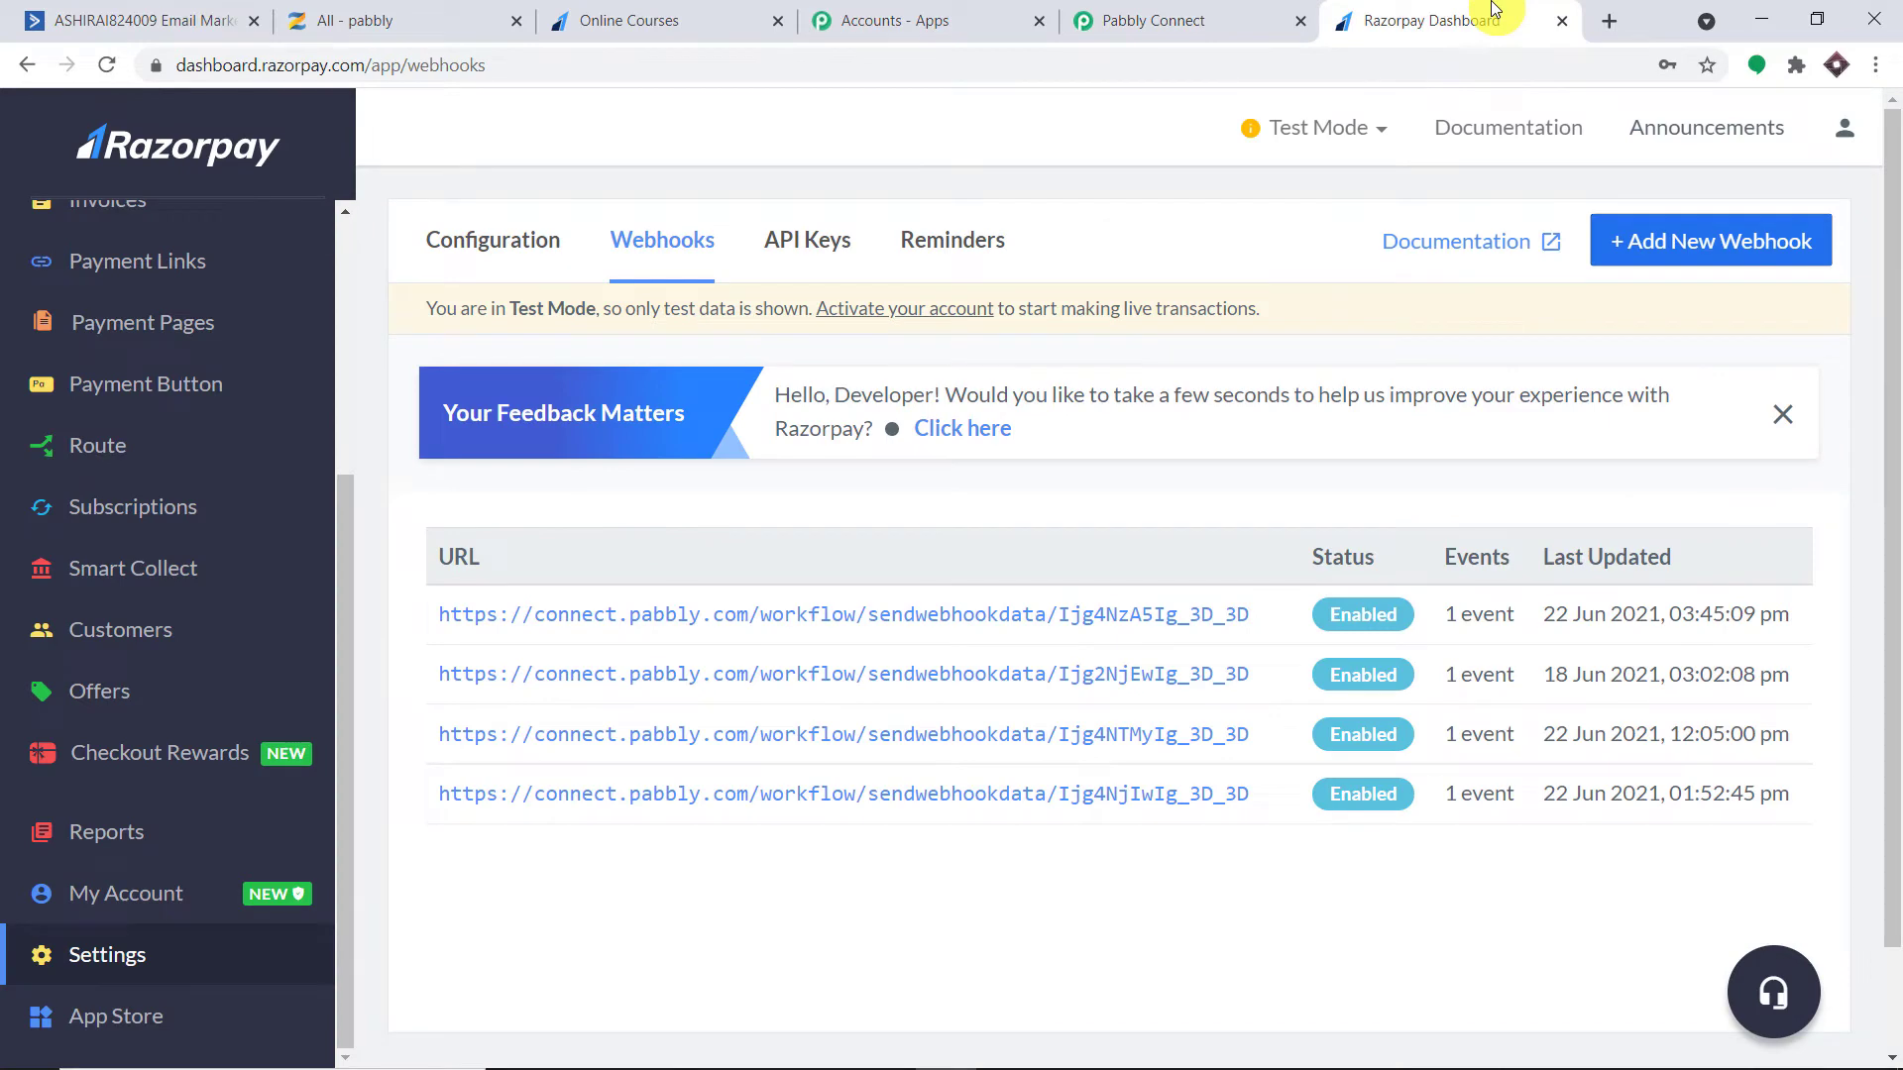
{"action": "scroll", "coordinate": [232, 437], "scroll_direction": "up", "scroll_amount": 3}
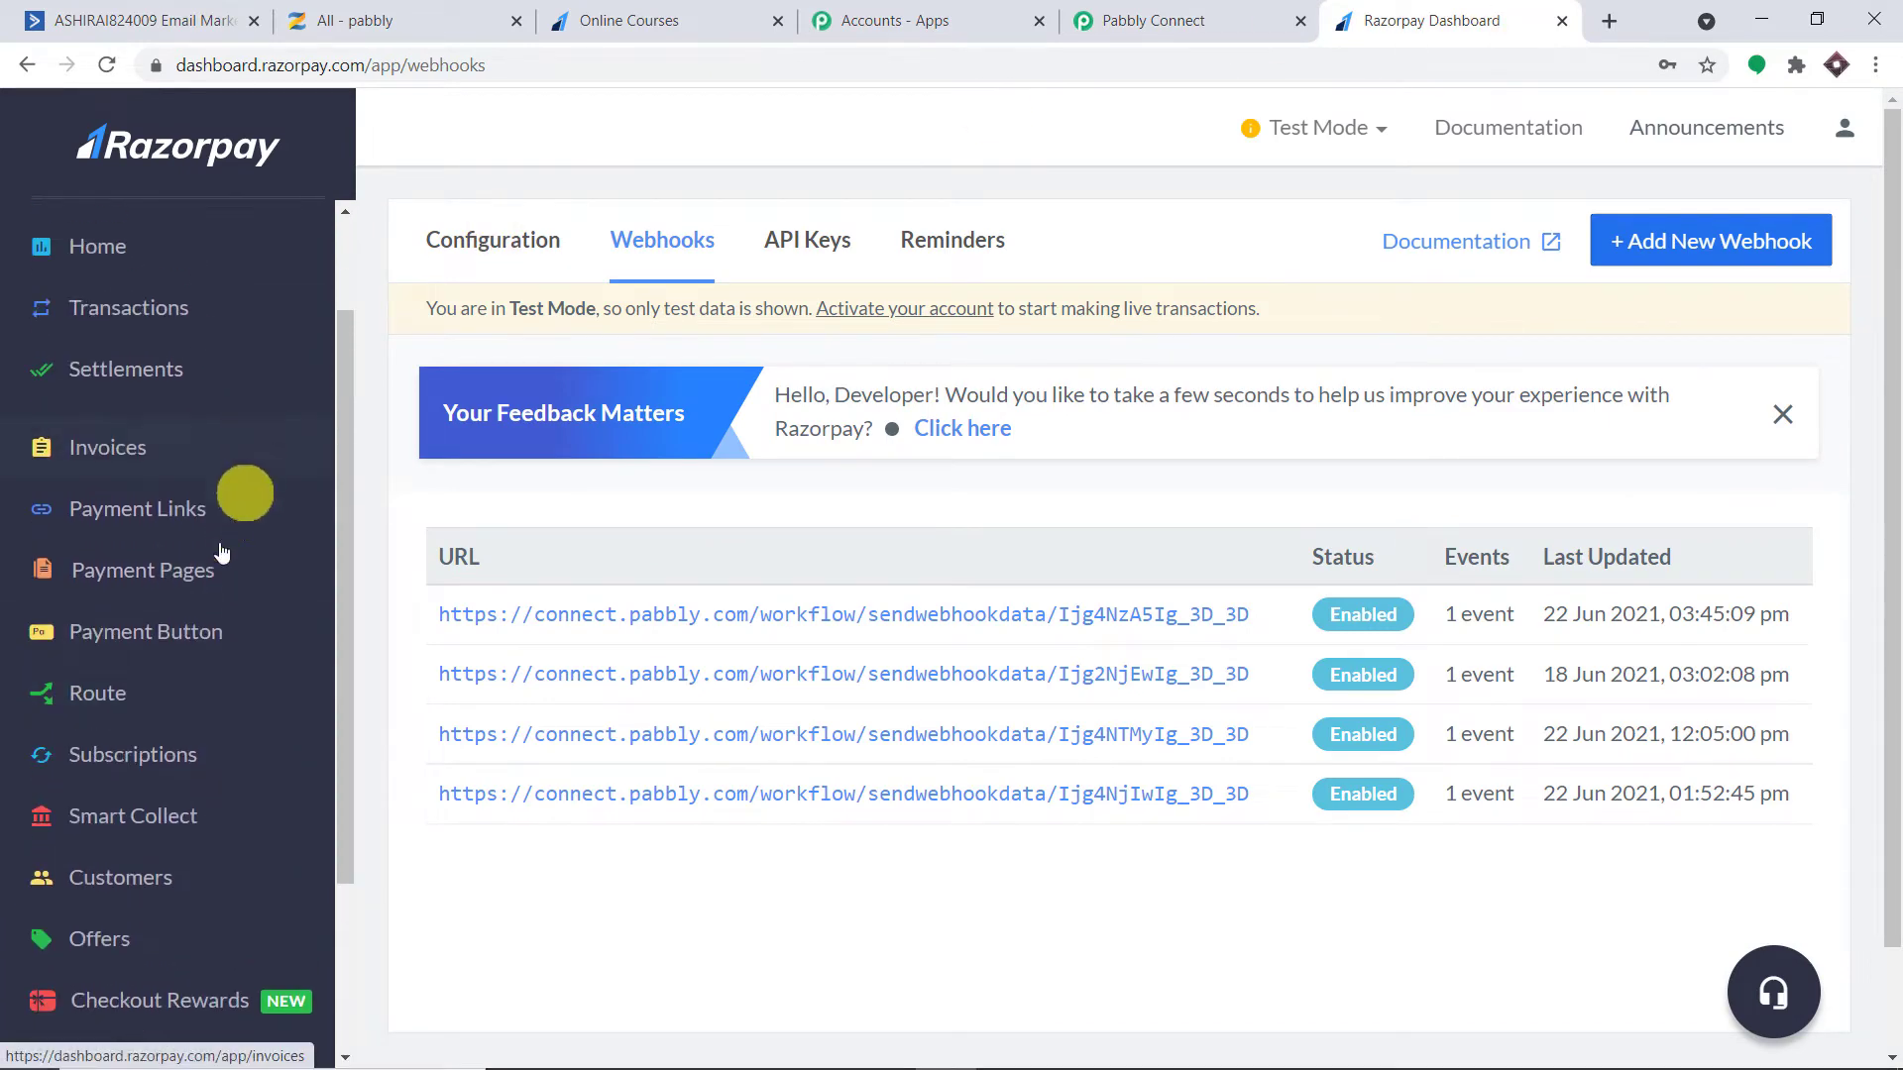
{"action": "left_click", "coordinate": [219, 578]}
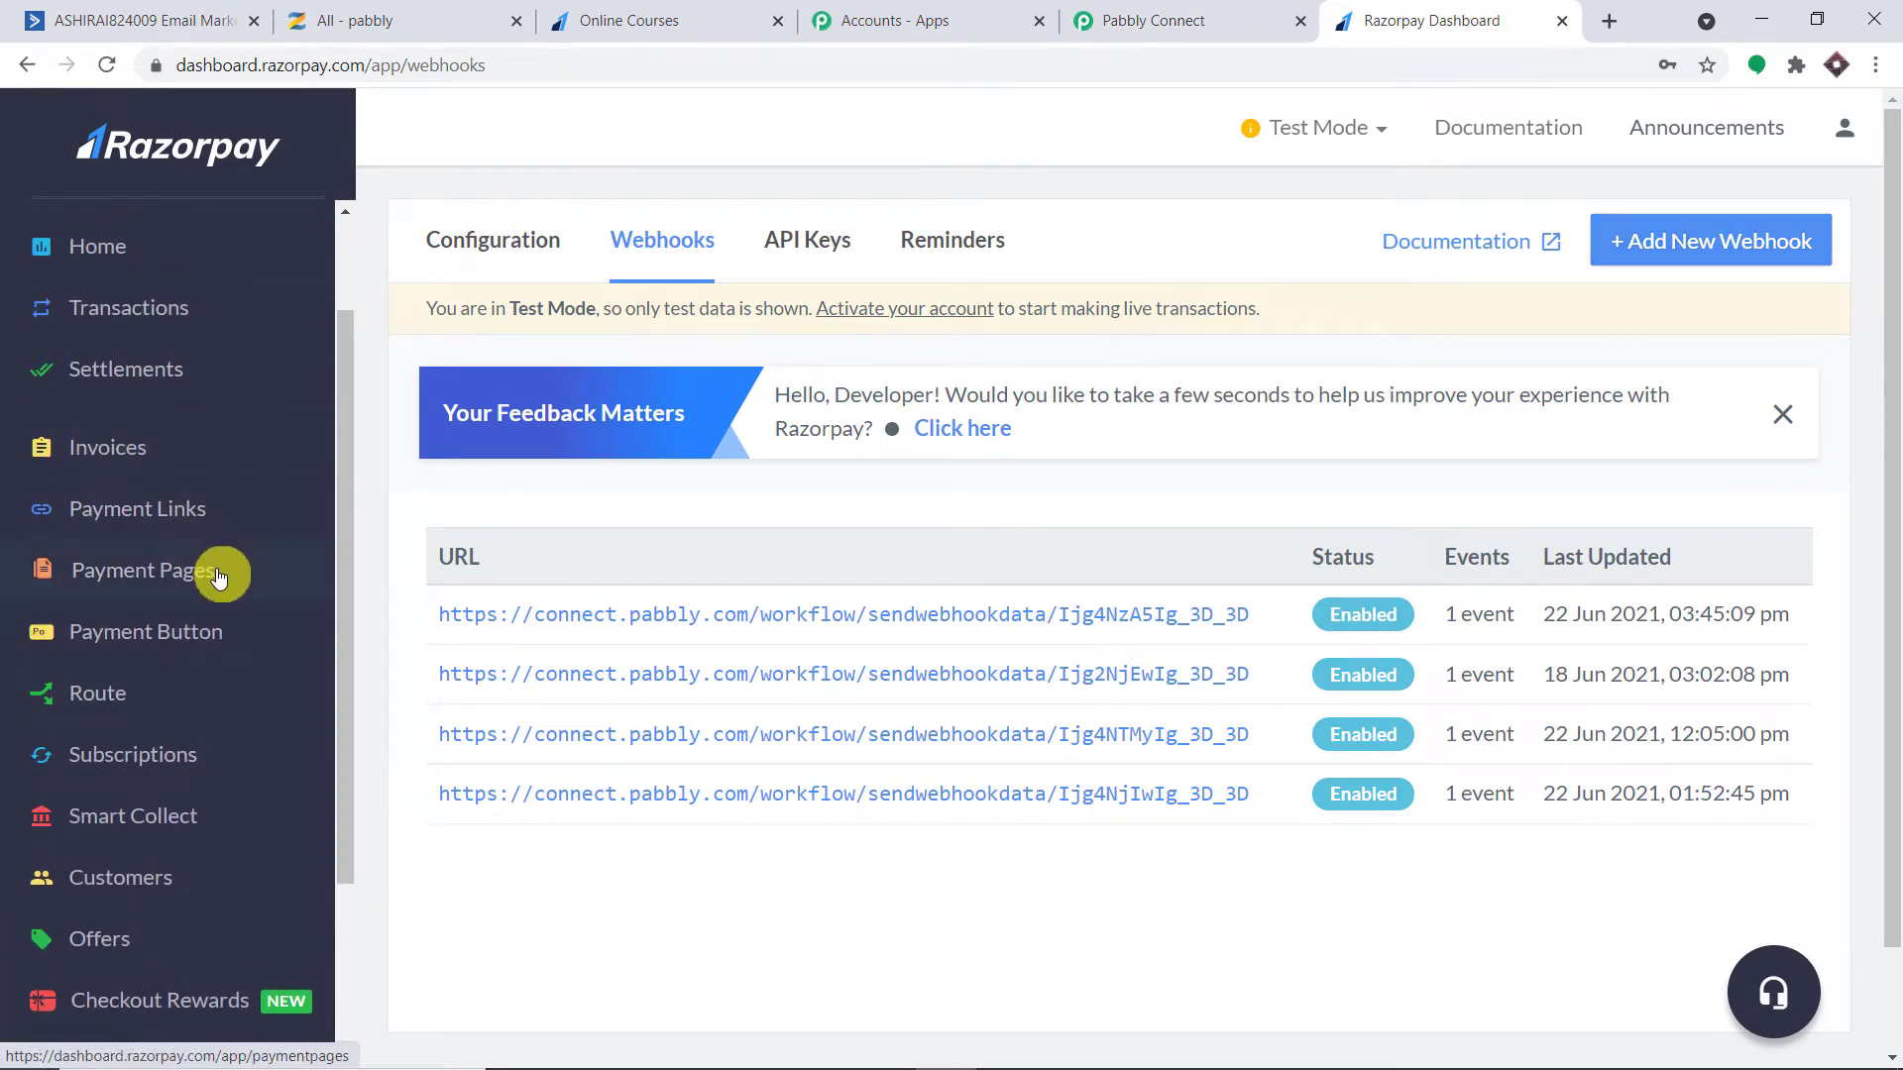
{"action": "scroll", "coordinate": [947, 495], "scroll_direction": "down", "scroll_amount": 3}
{"action": "scroll", "coordinate": [956, 511], "scroll_direction": "down", "scroll_amount": 1}
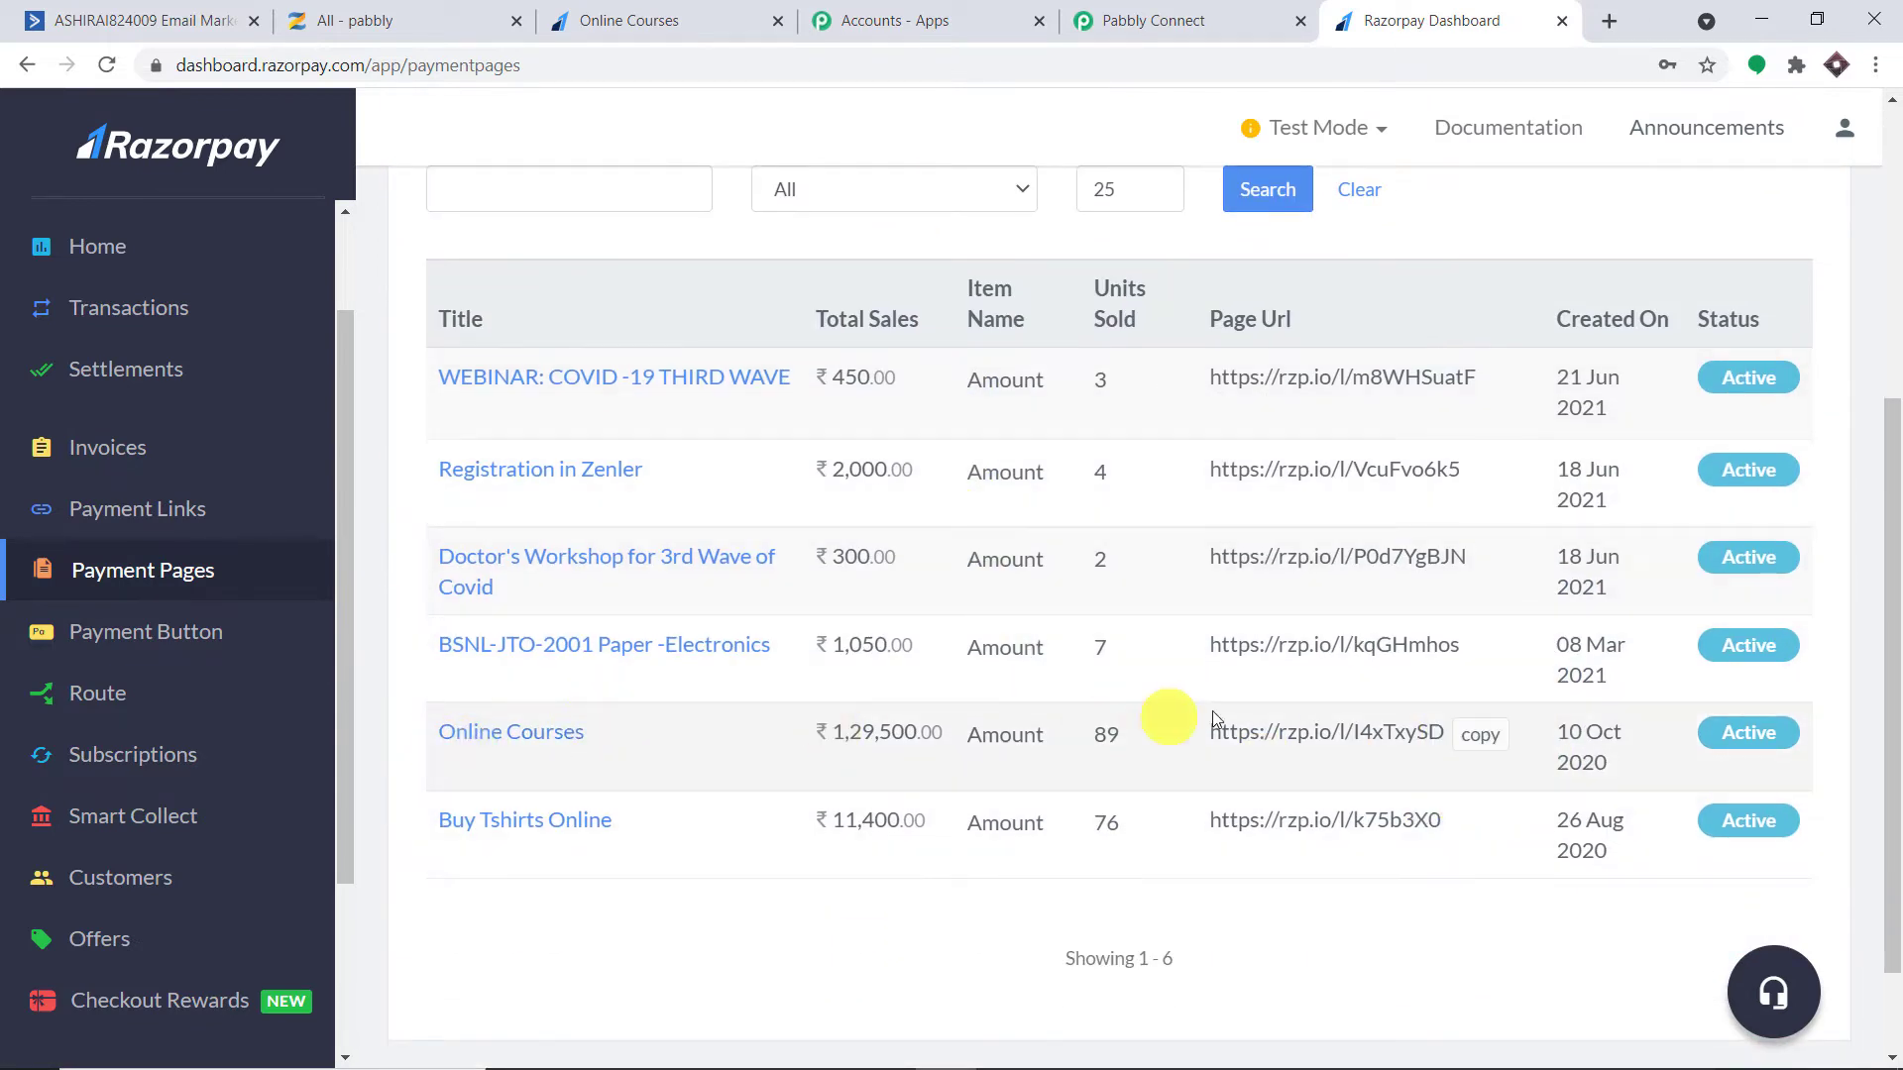
{"action": "left_click", "coordinate": [1479, 735]}
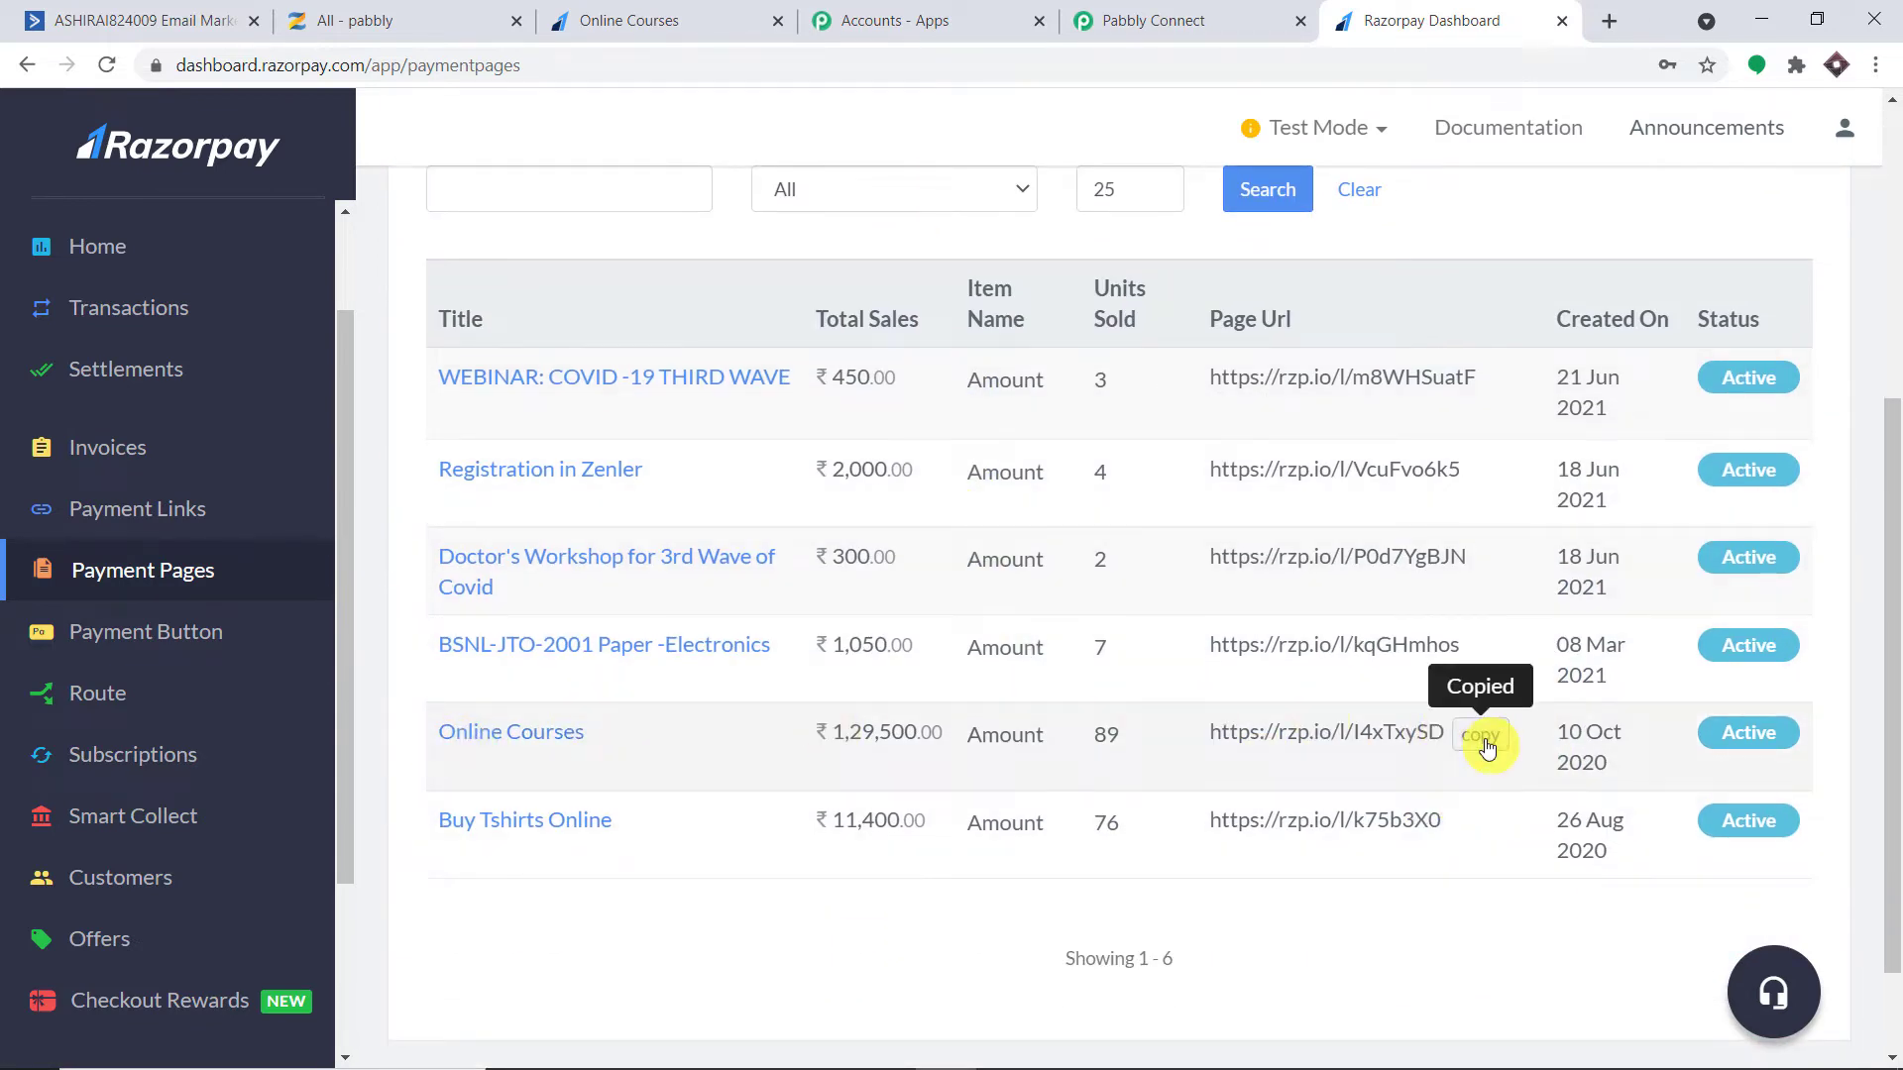
{"action": "left_click", "coordinate": [1609, 21]}
{"action": "key", "text": "ctrl+v"}
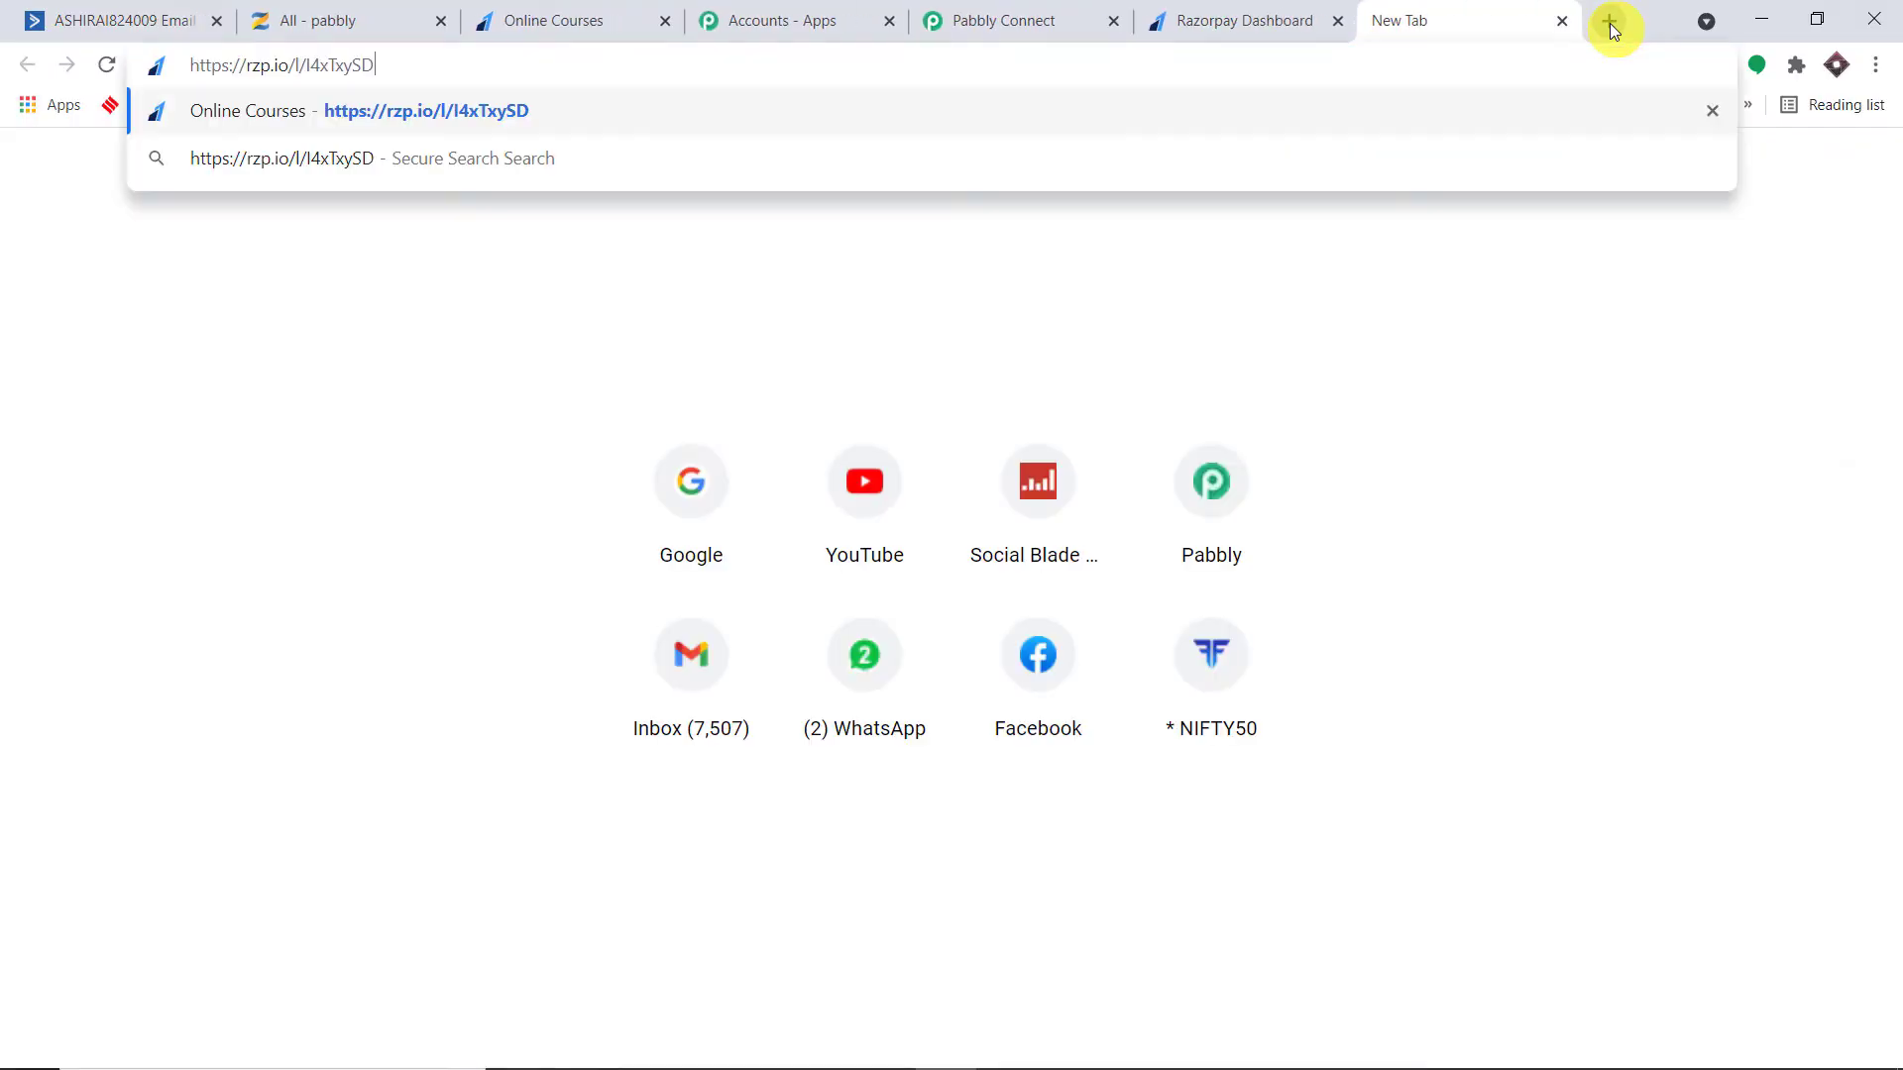
{"action": "key", "text": "Return"}
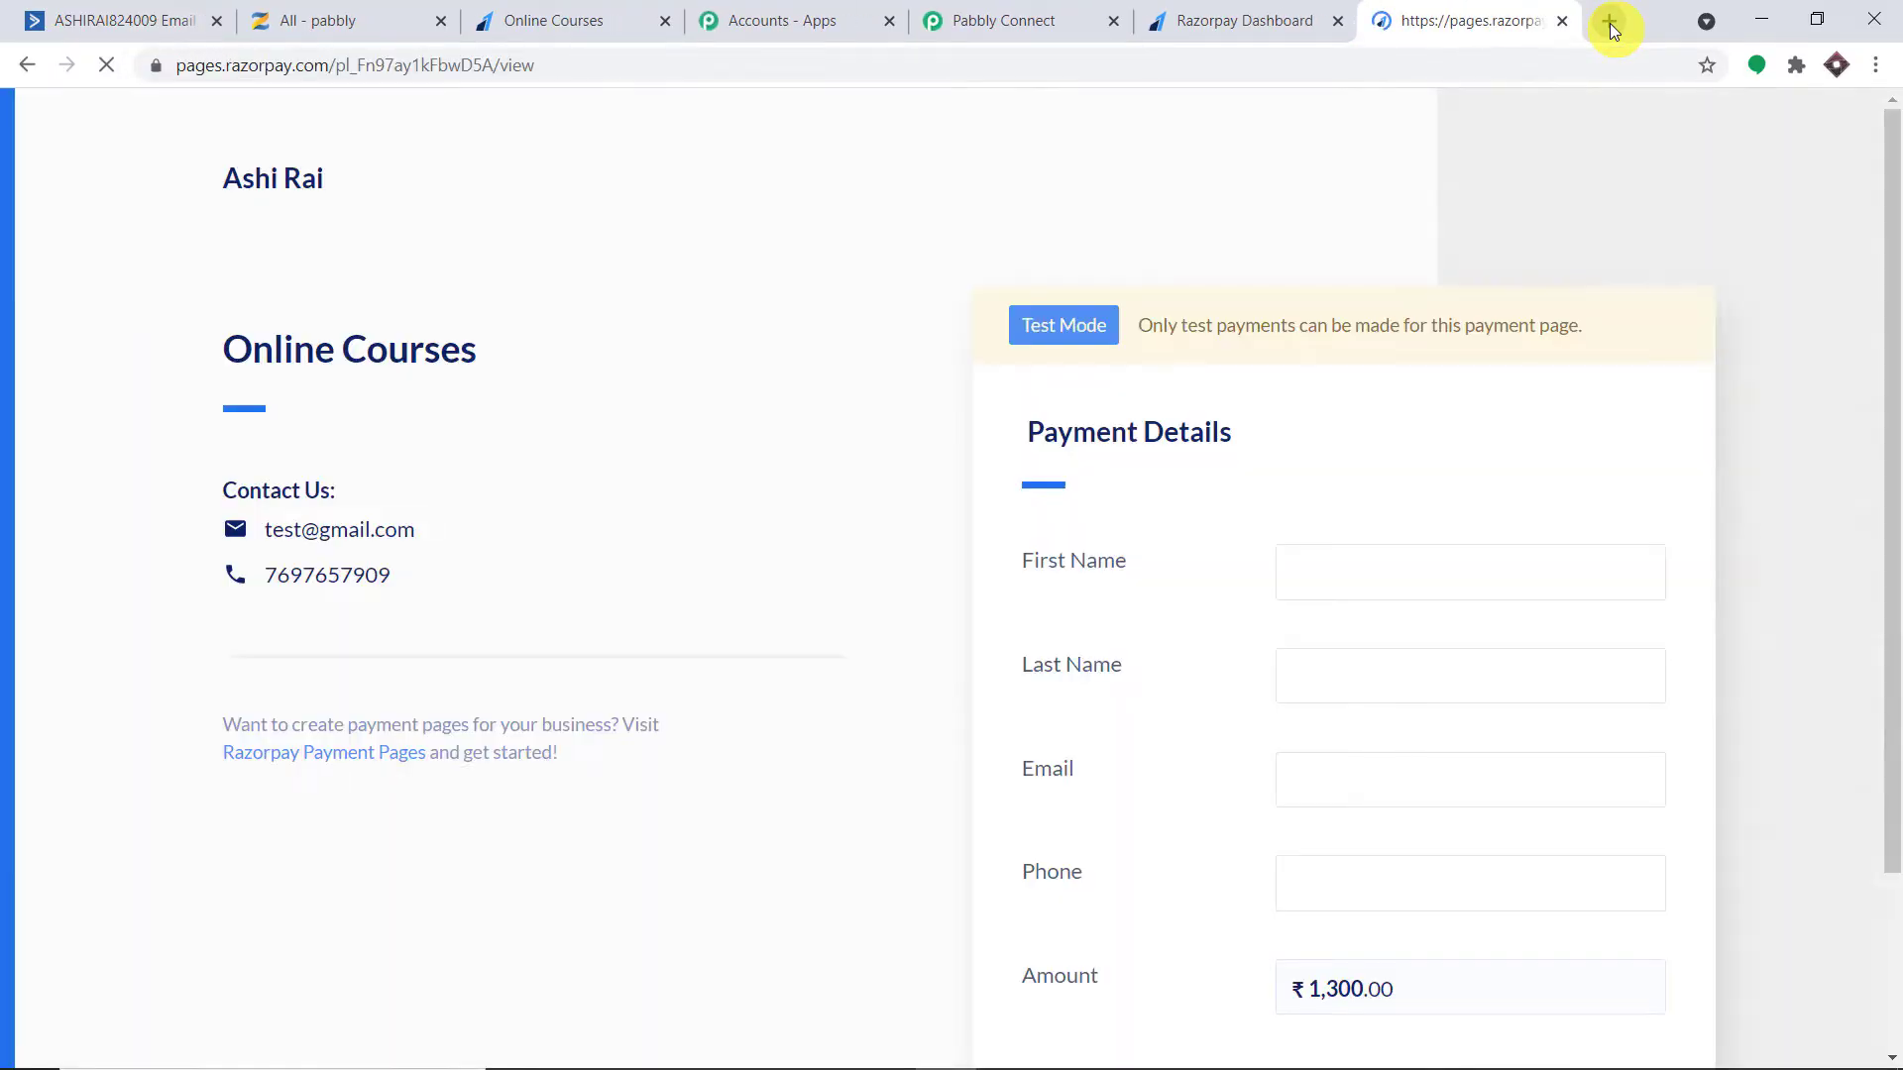
Fill the payment form with a saved customer's details and shorten the first and last names
{"action": "left_click", "coordinate": [1376, 567]}
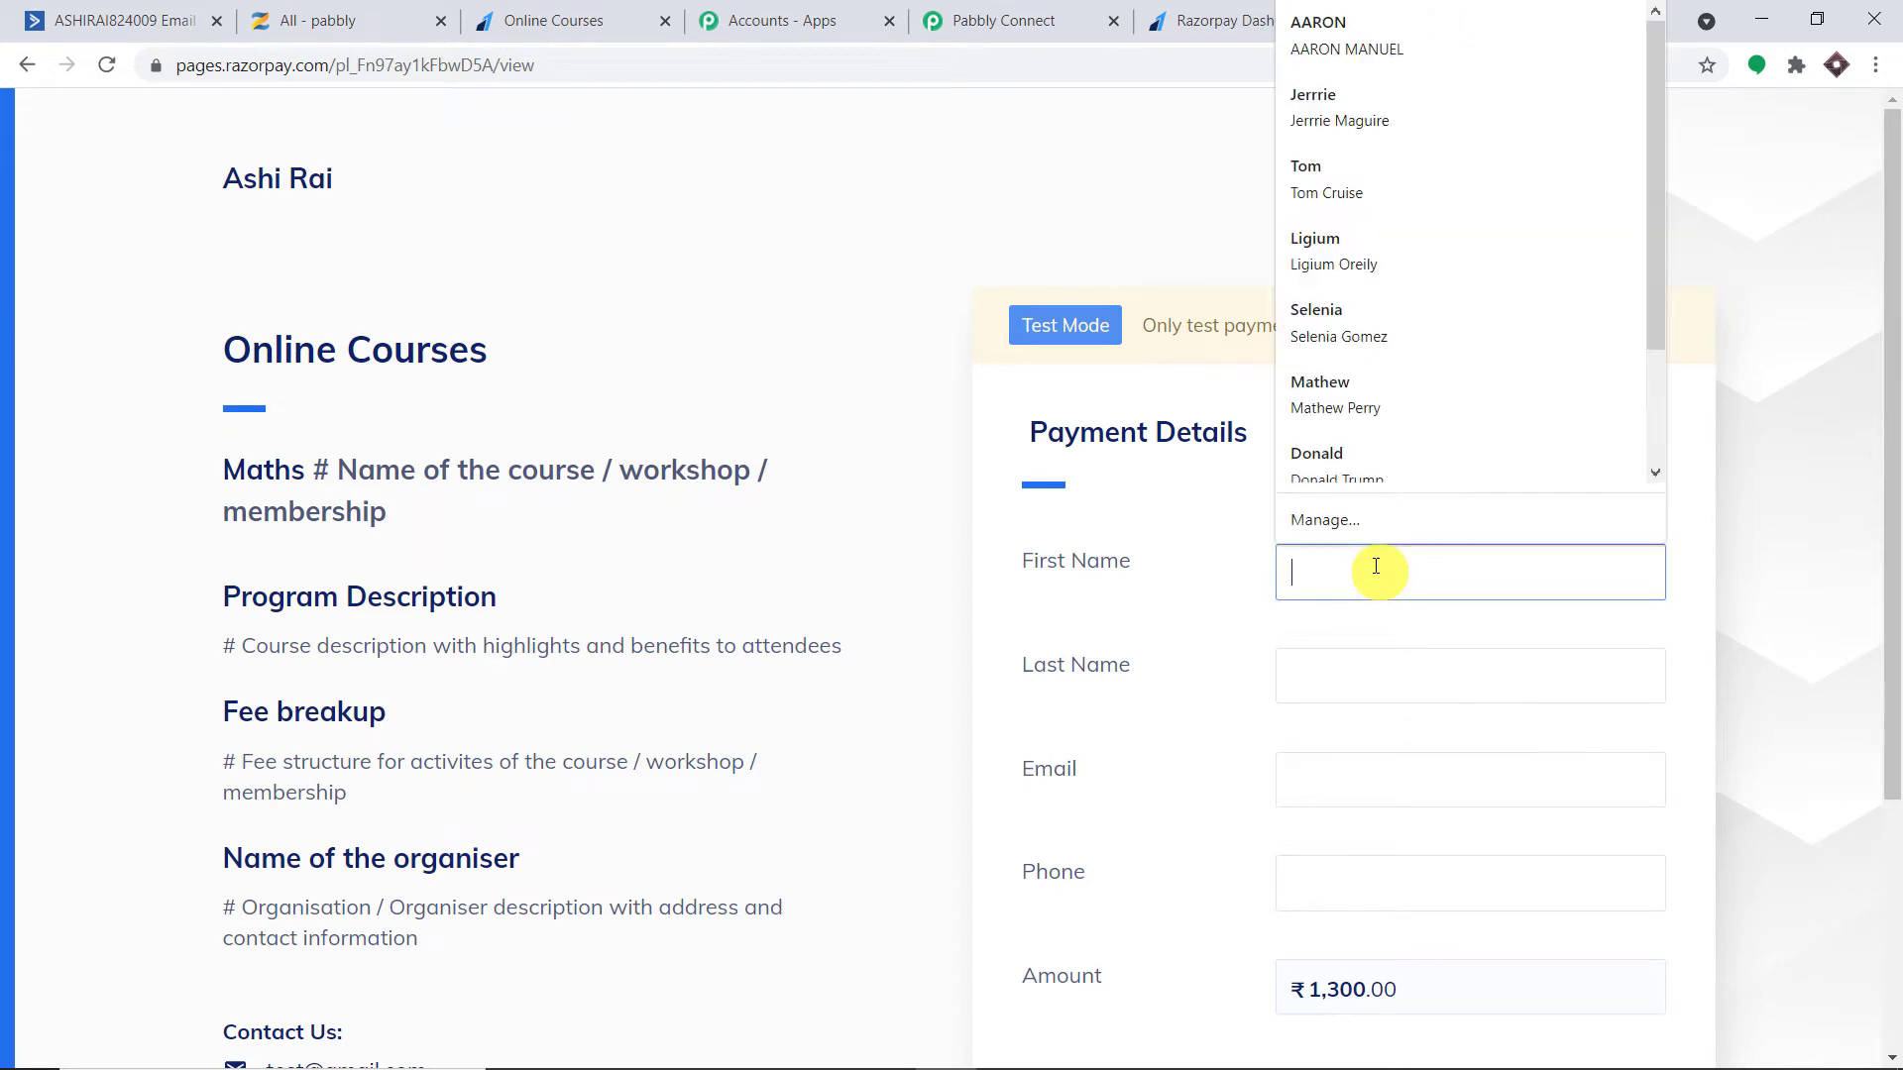
{"action": "scroll", "coordinate": [1441, 378], "scroll_direction": "down", "scroll_amount": 2}
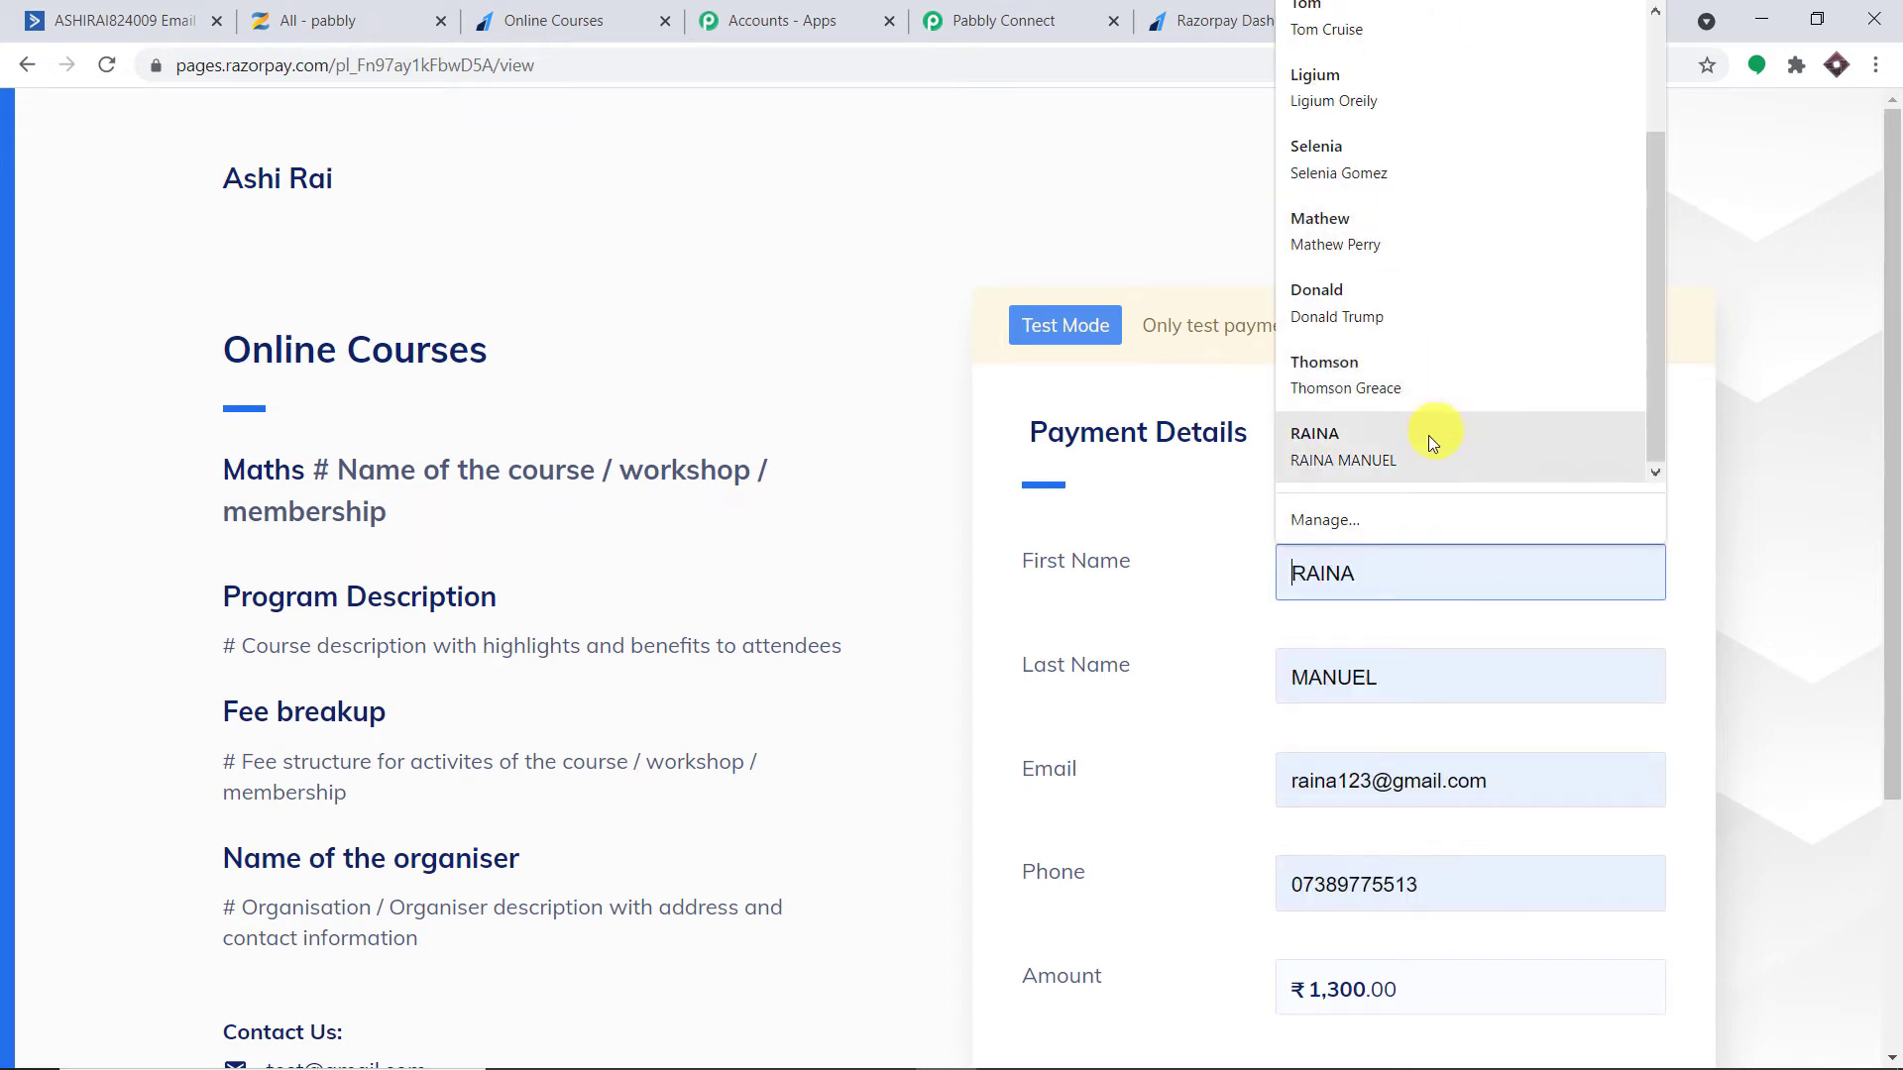
{"action": "left_click", "coordinate": [1411, 164]}
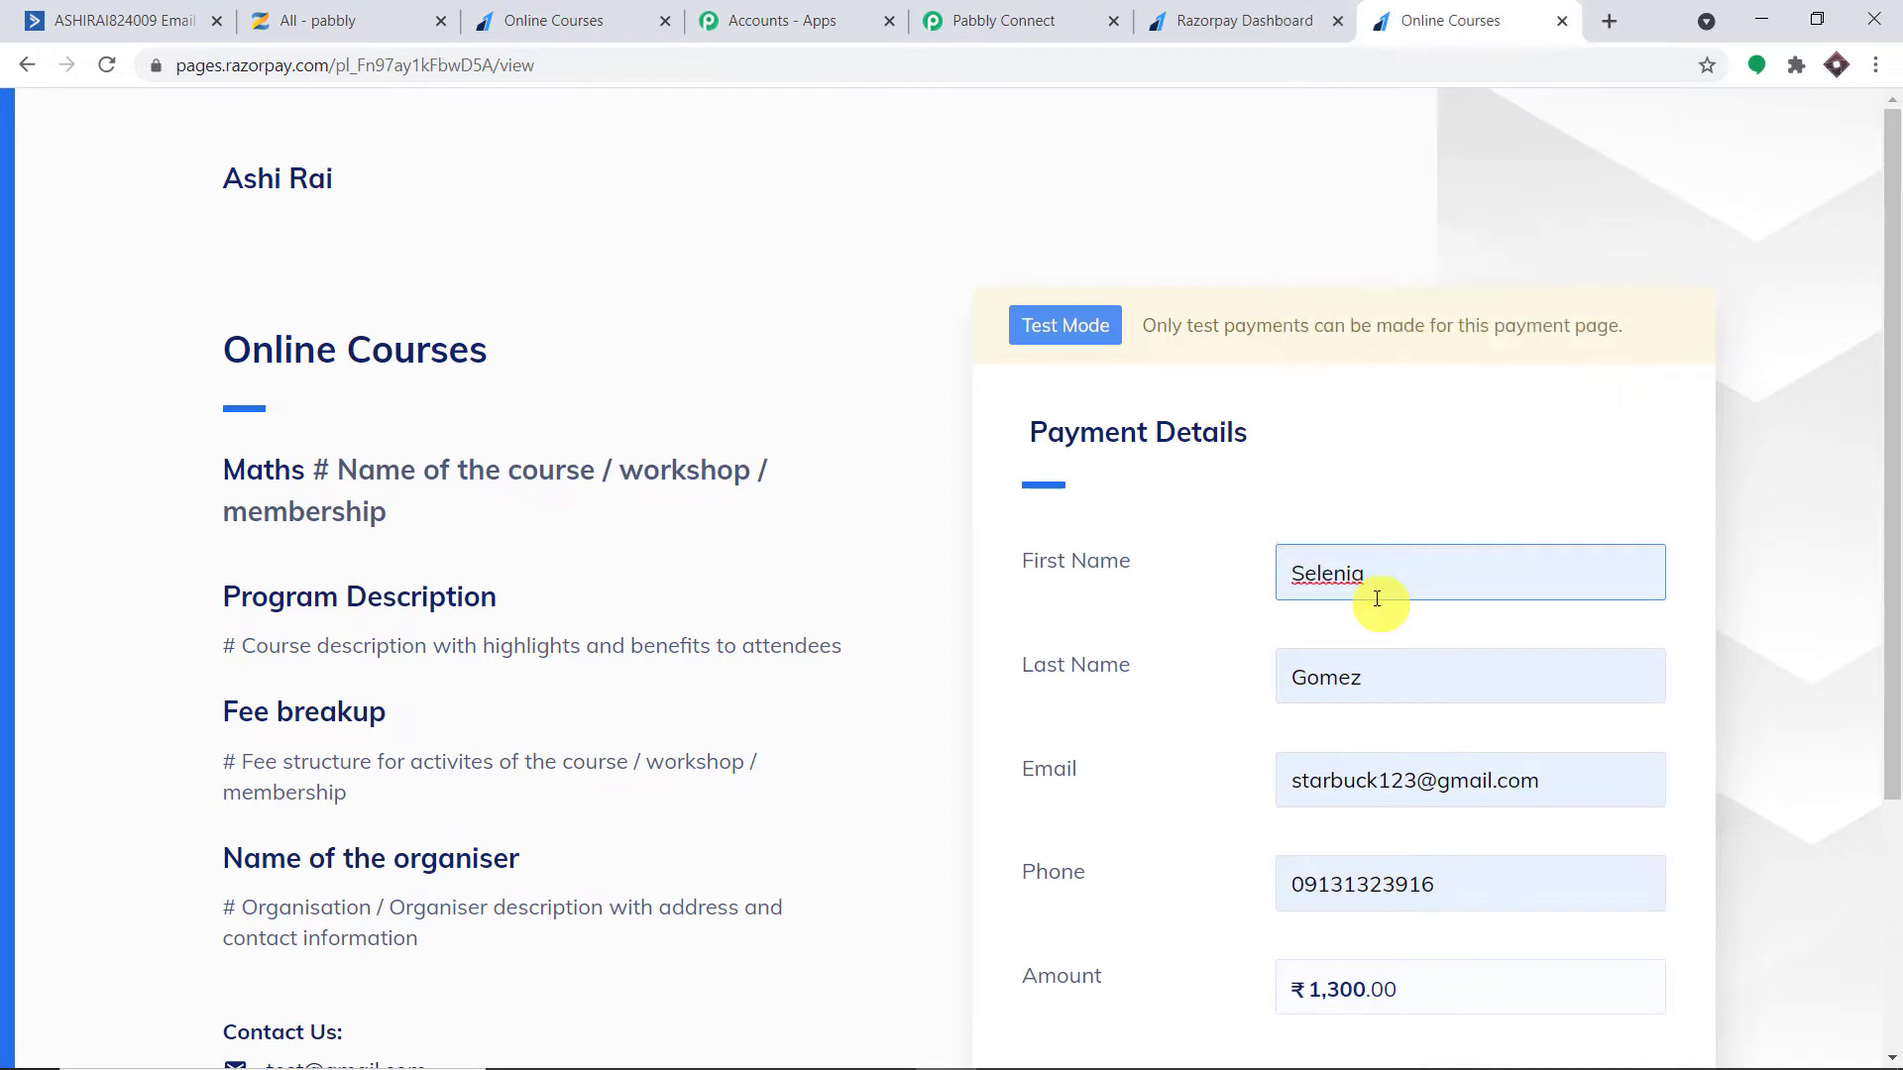
{"action": "key", "text": "BackSpace"}
{"action": "key", "text": "BackSpace"}
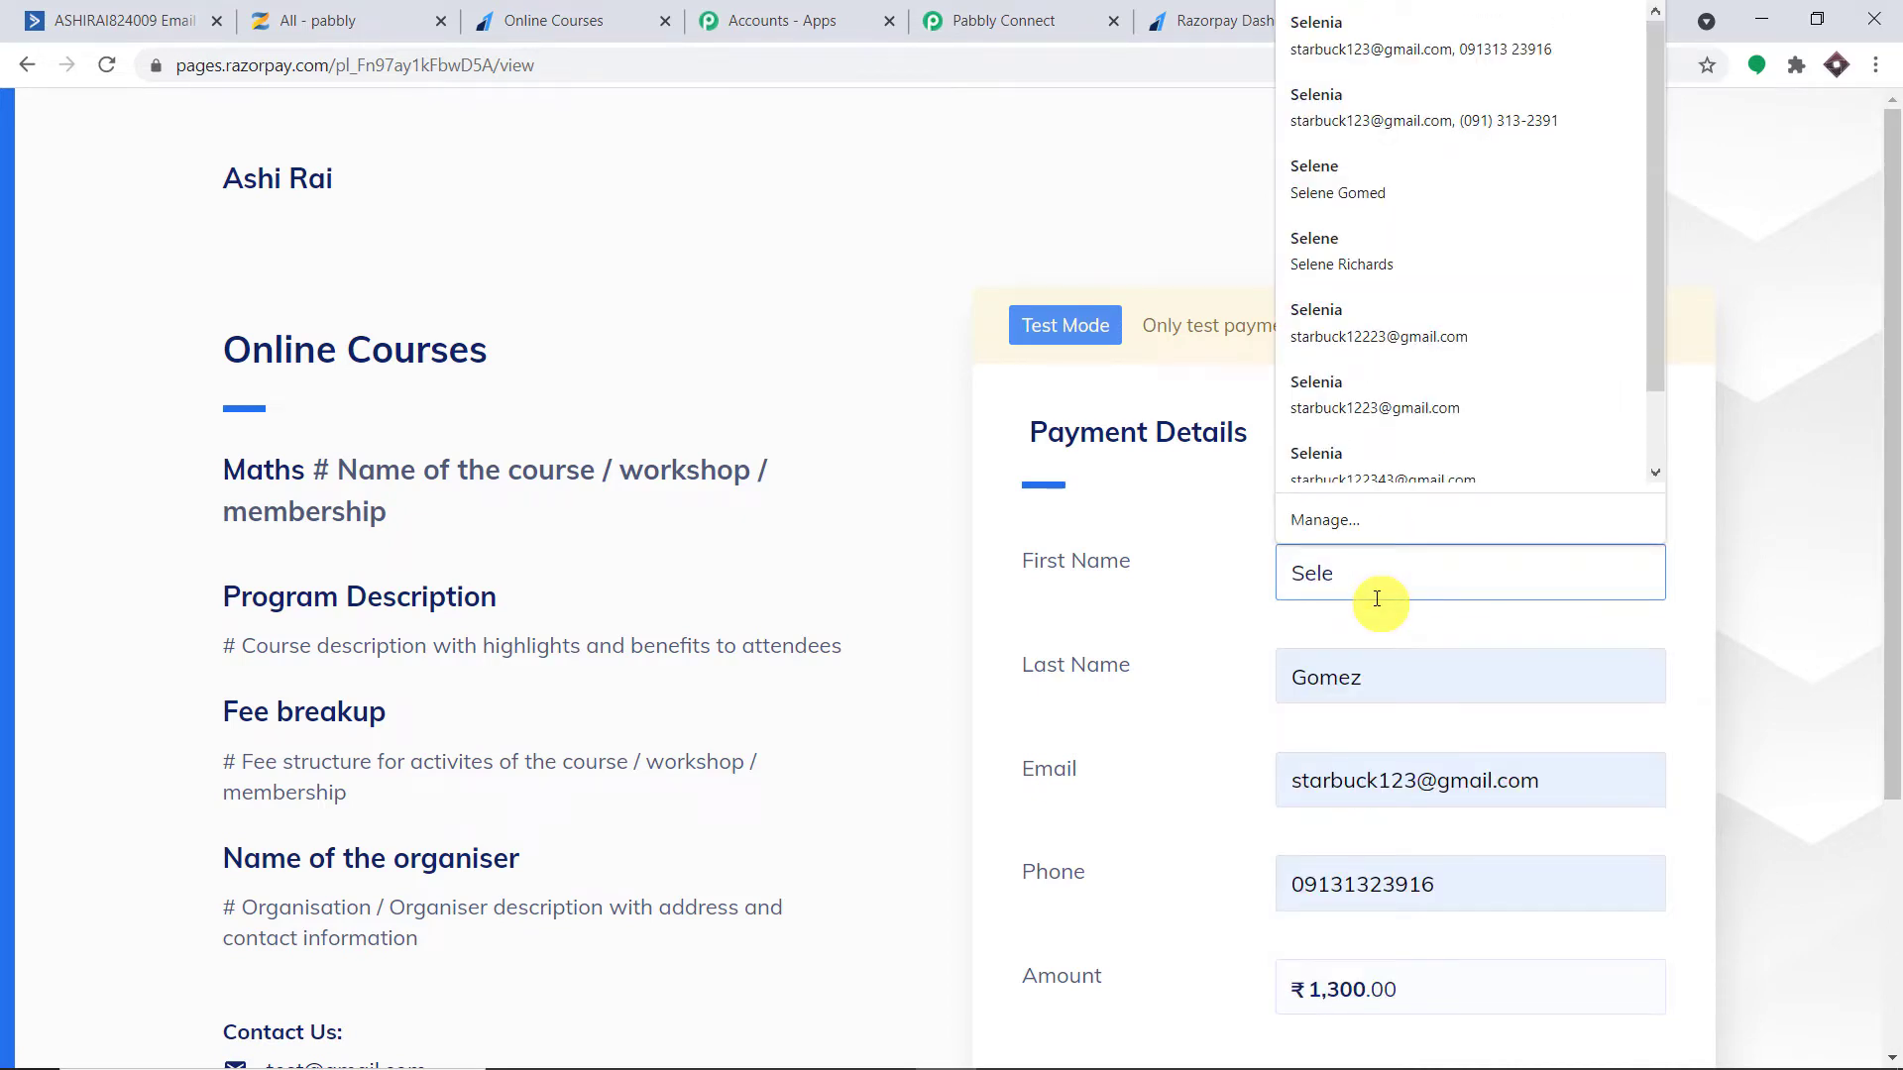
{"action": "left_click", "coordinate": [1380, 677]}
{"action": "key", "text": "BackSpace"}
{"action": "key", "text": "BackSpace"}
{"action": "key", "text": "BackSpace"}
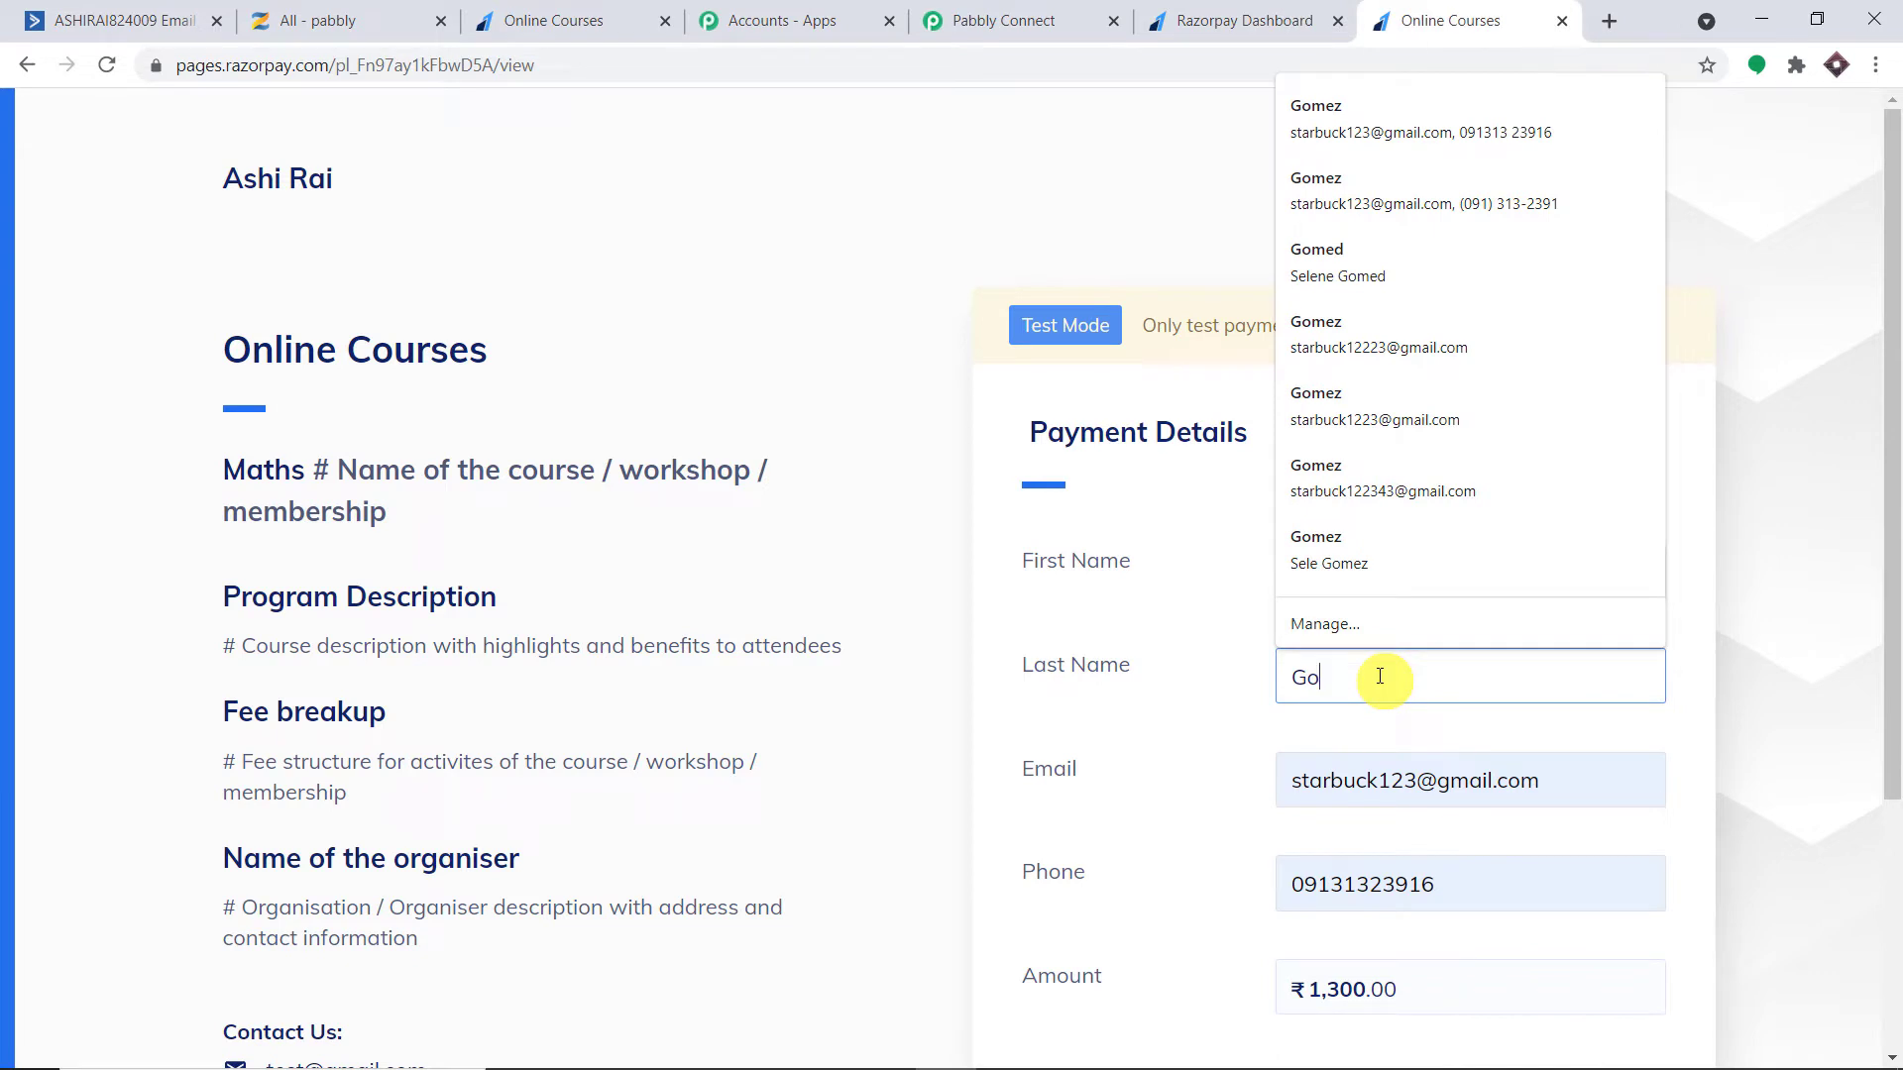
Replace the part before 123 in the customer's email with the shortened first name
{"action": "scroll", "coordinate": [1350, 555], "scroll_direction": "down", "scroll_amount": 1}
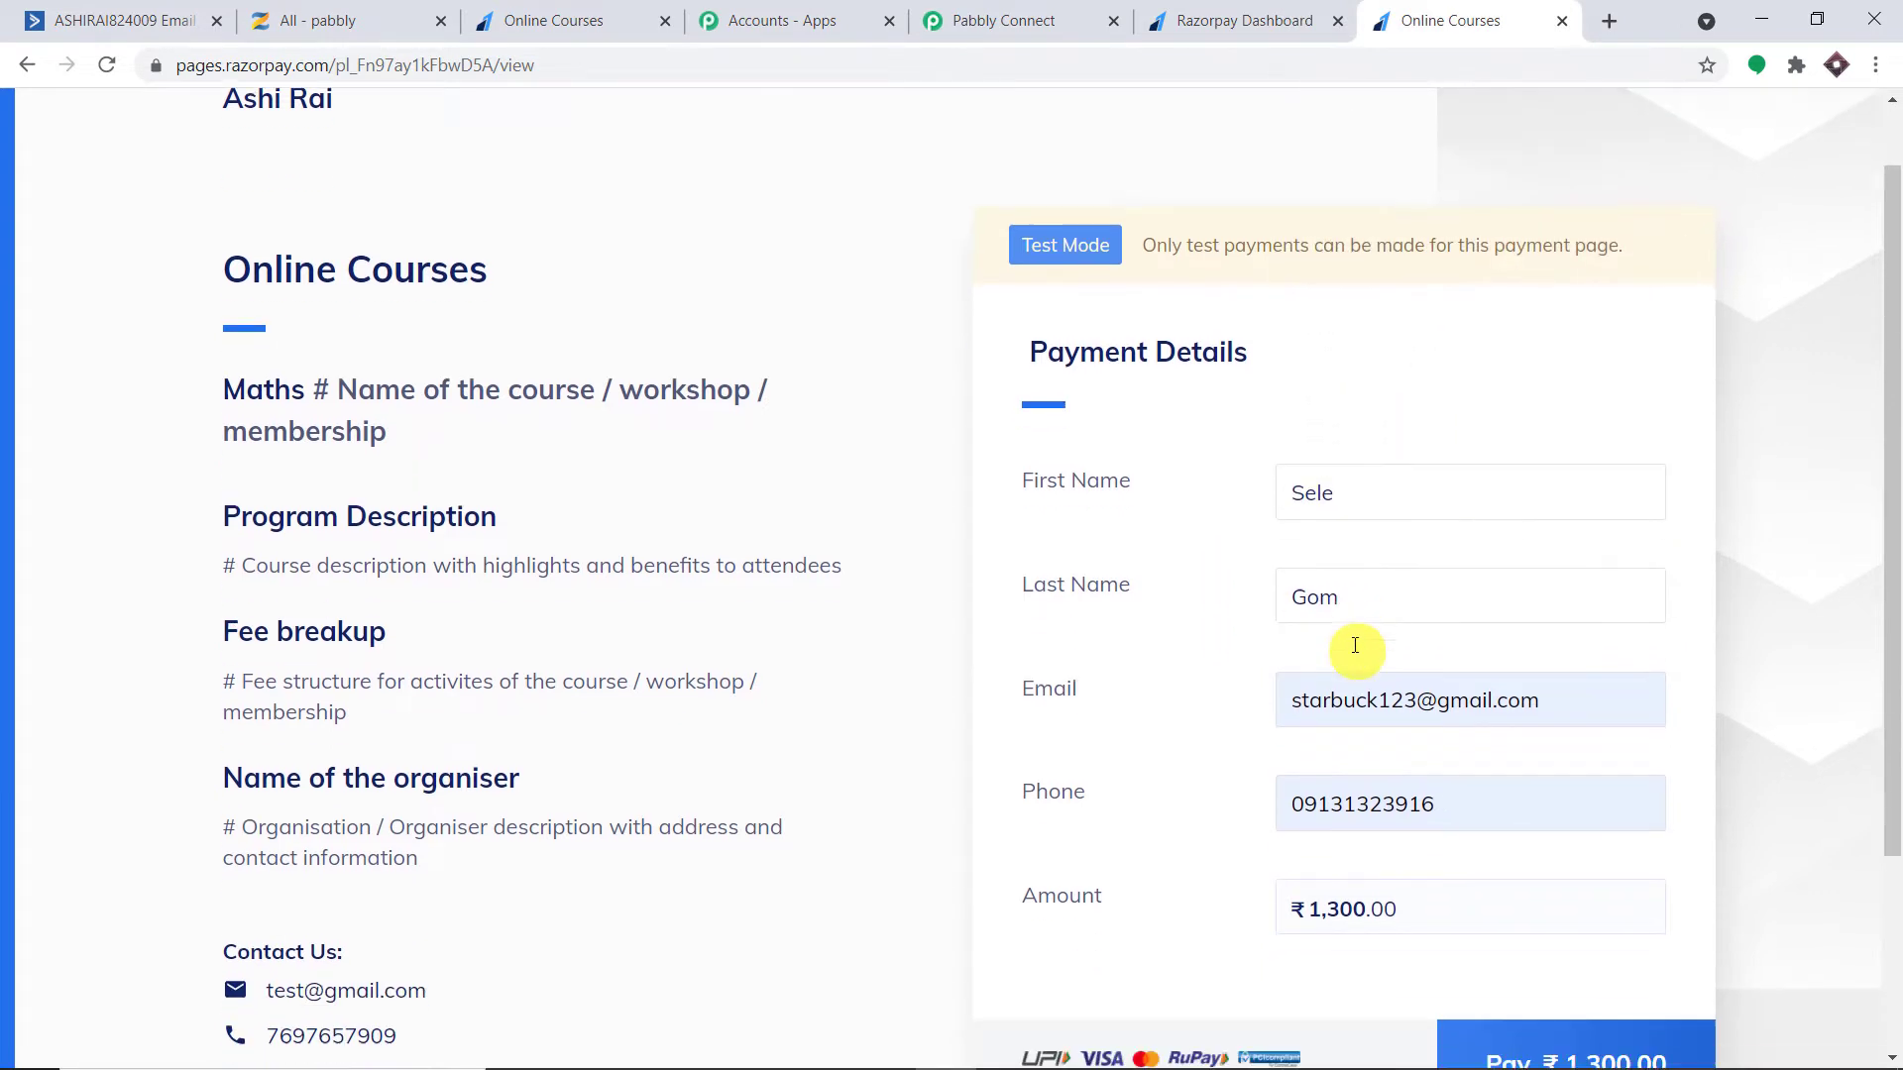
{"action": "left_click_drag", "start_coordinate": [1380, 659], "coordinate": [1322, 658]}
{"action": "key", "text": "BackSpace"}
{"action": "key", "text": "BackSpace"}
{"action": "key", "text": "BackSpace"}
{"action": "key", "text": "BackSpace"}
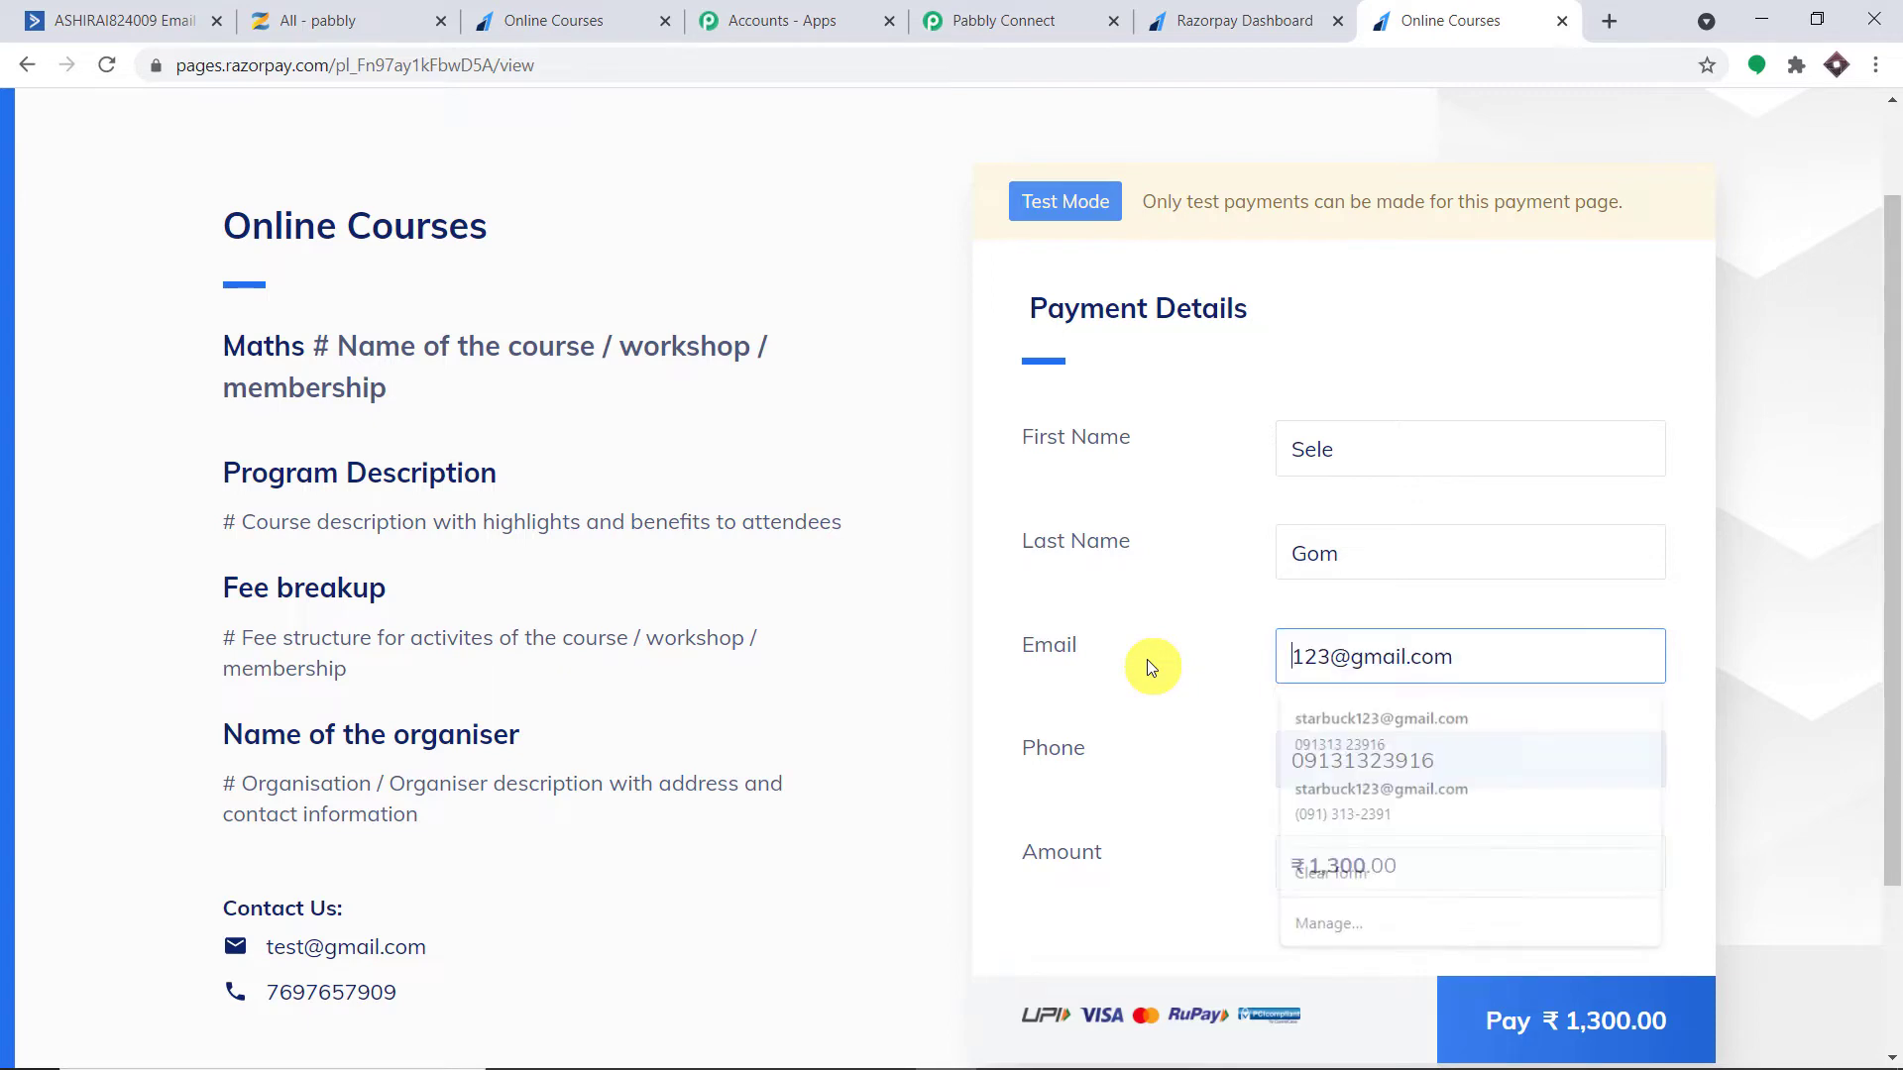
{"action": "type", "text": "sel"}
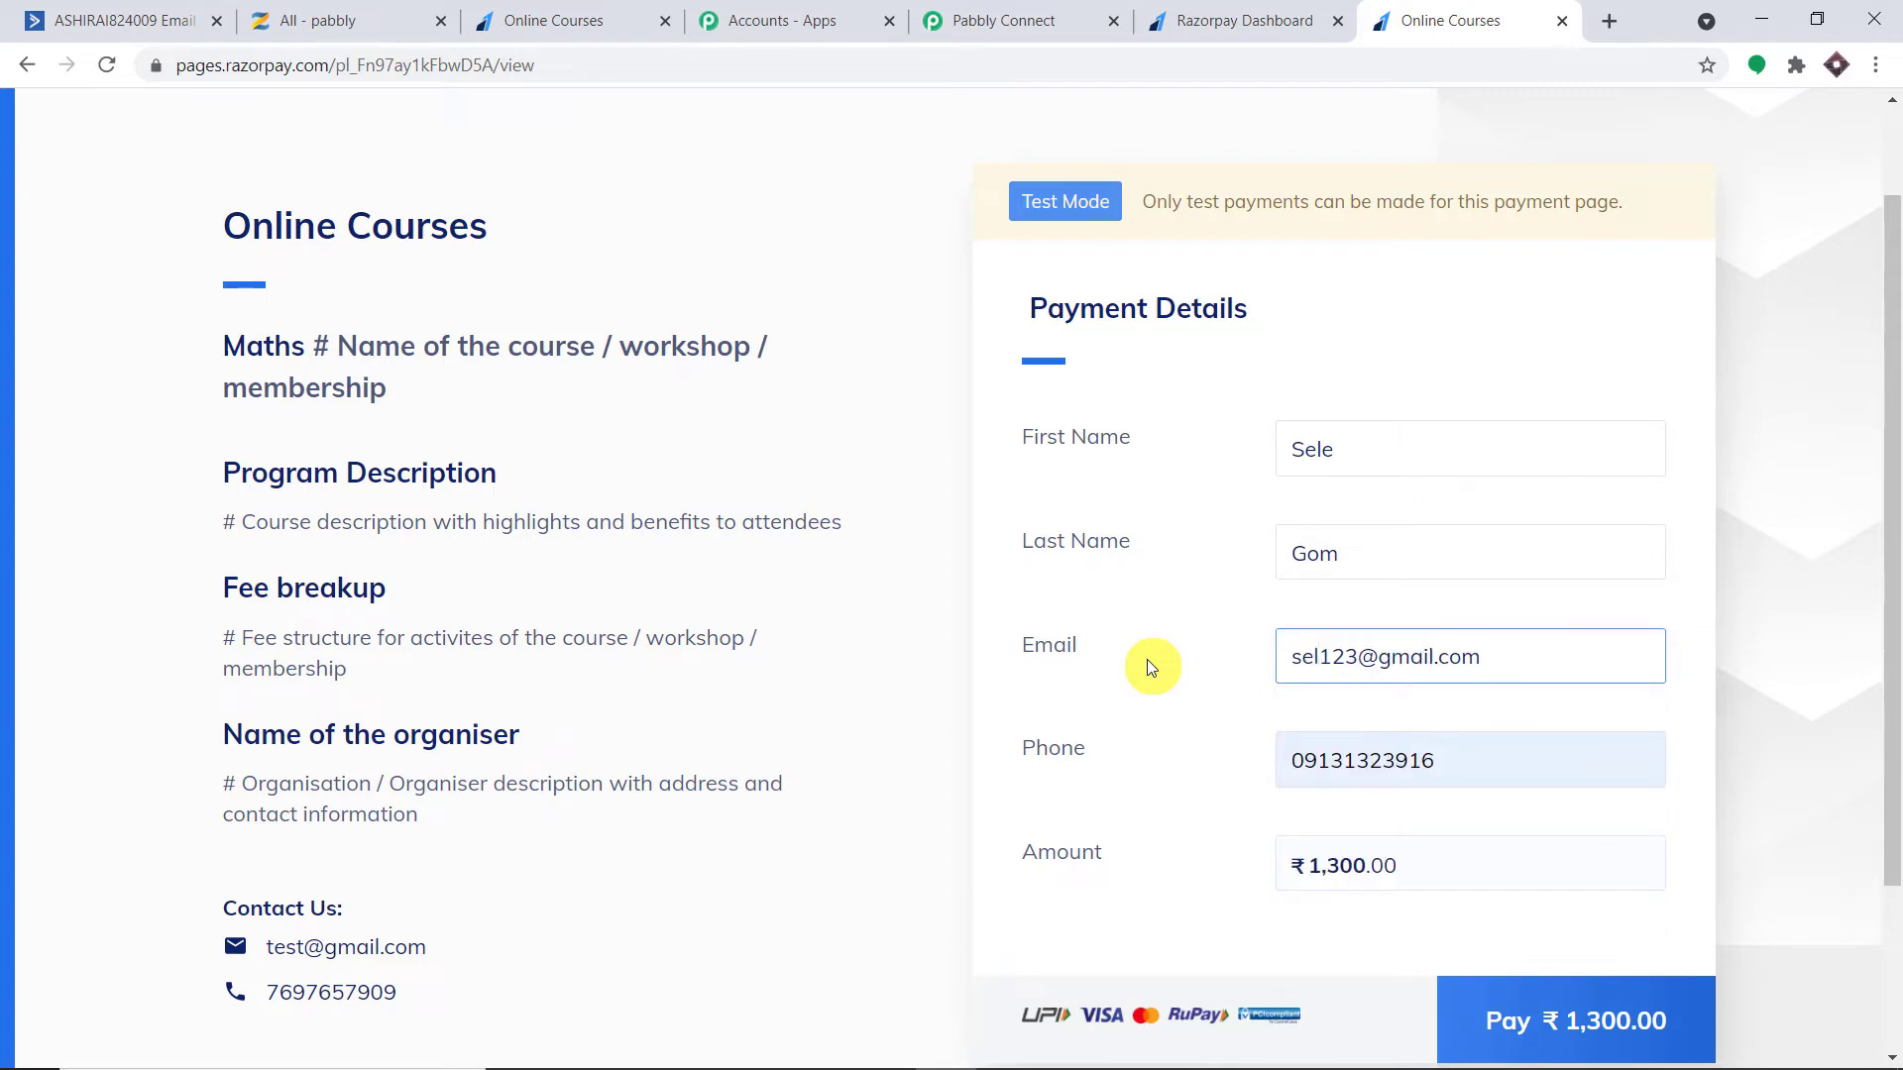
{"action": "type", "text": "e"}
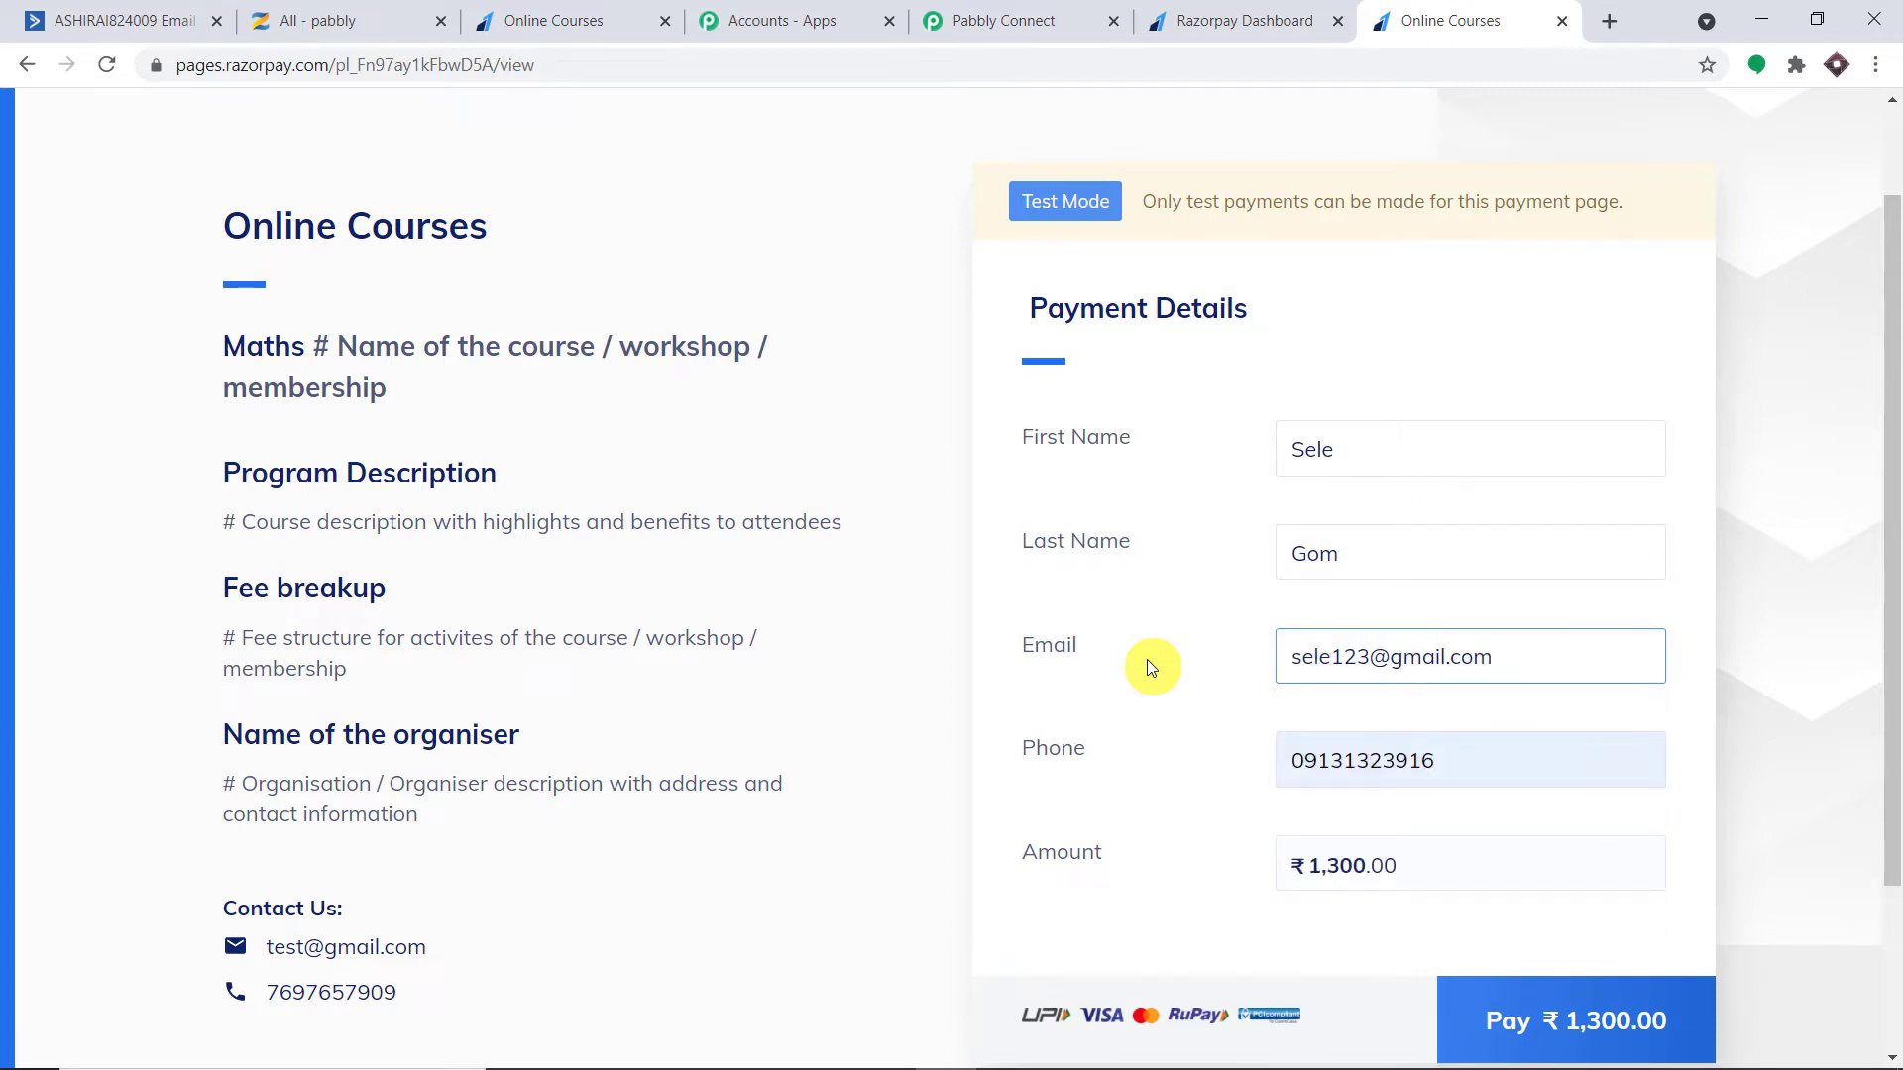
{"action": "left_click", "coordinate": [1705, 565]}
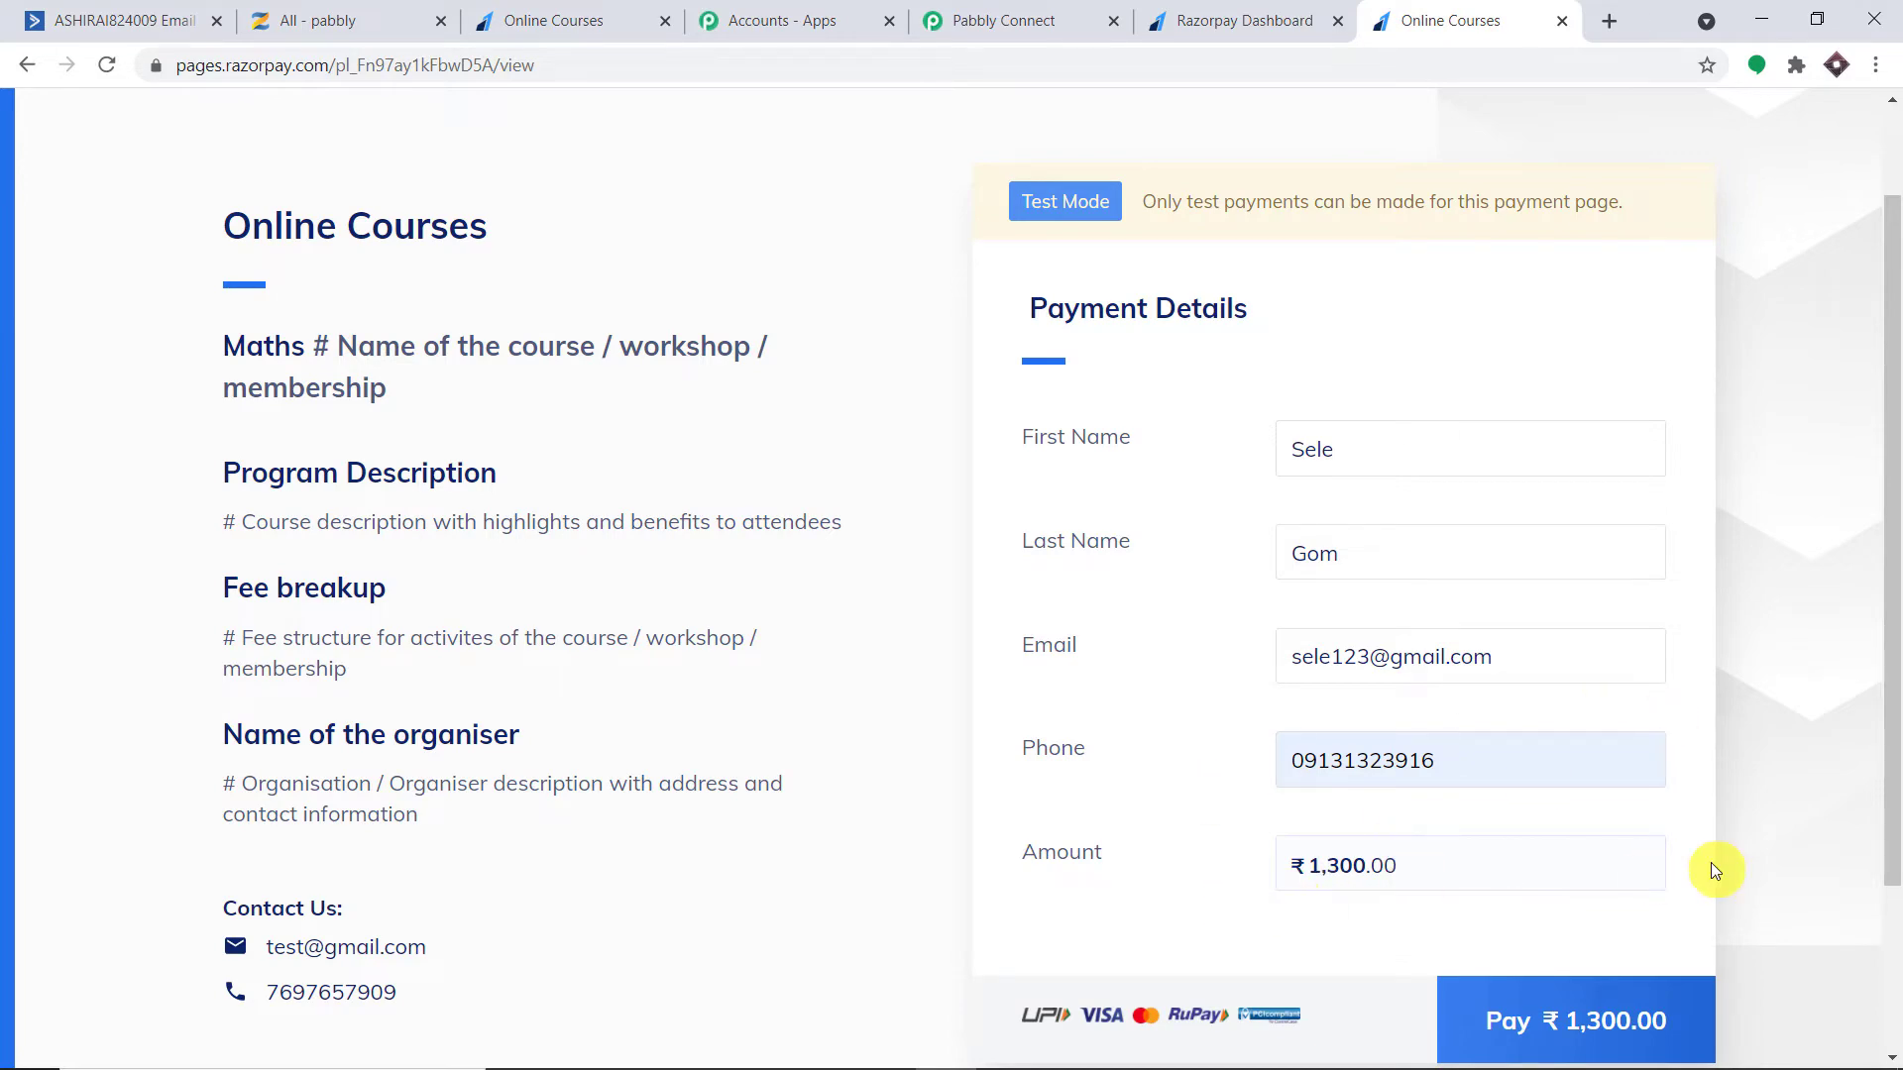
Pay the ₹1,300 test amount by card, filling in the card number, expiry, cardholder's name and CVV, and complete the payment
{"action": "left_click", "coordinate": [1599, 1025]}
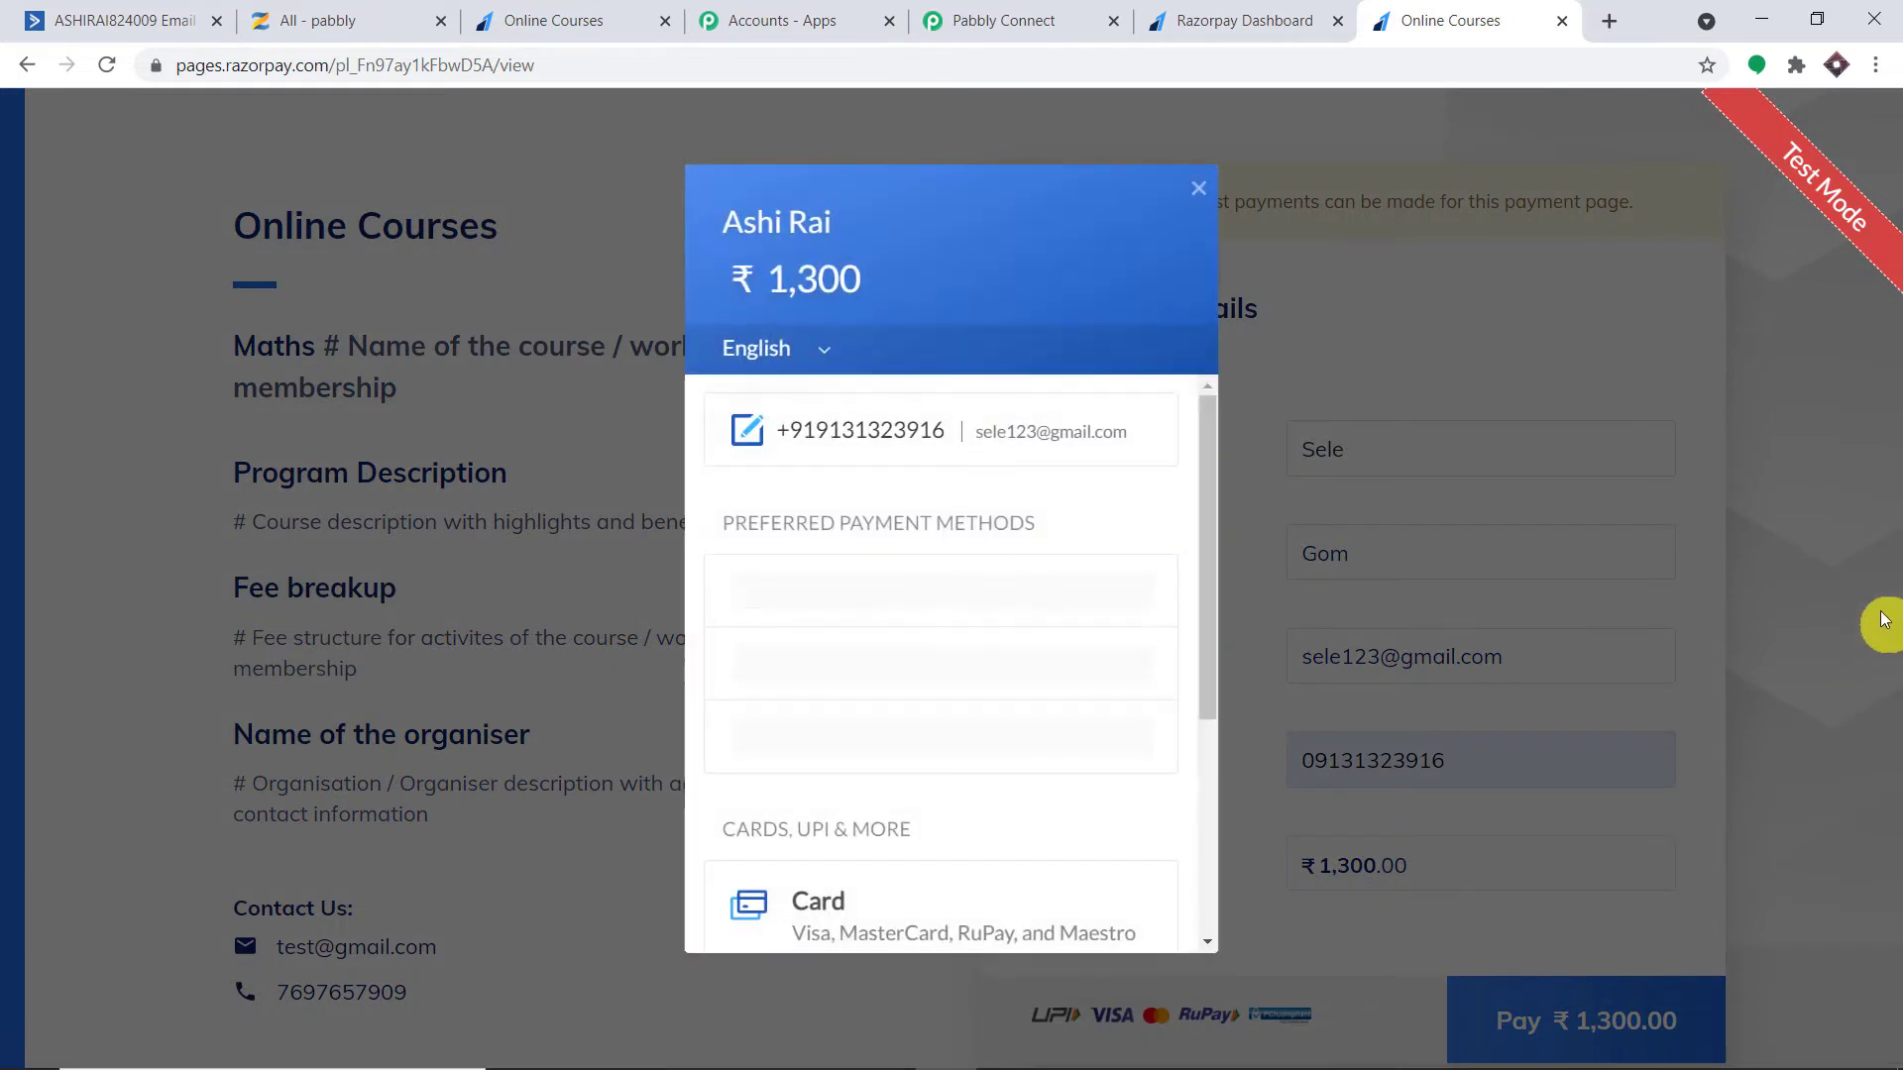
{"action": "left_click", "coordinate": [869, 607]}
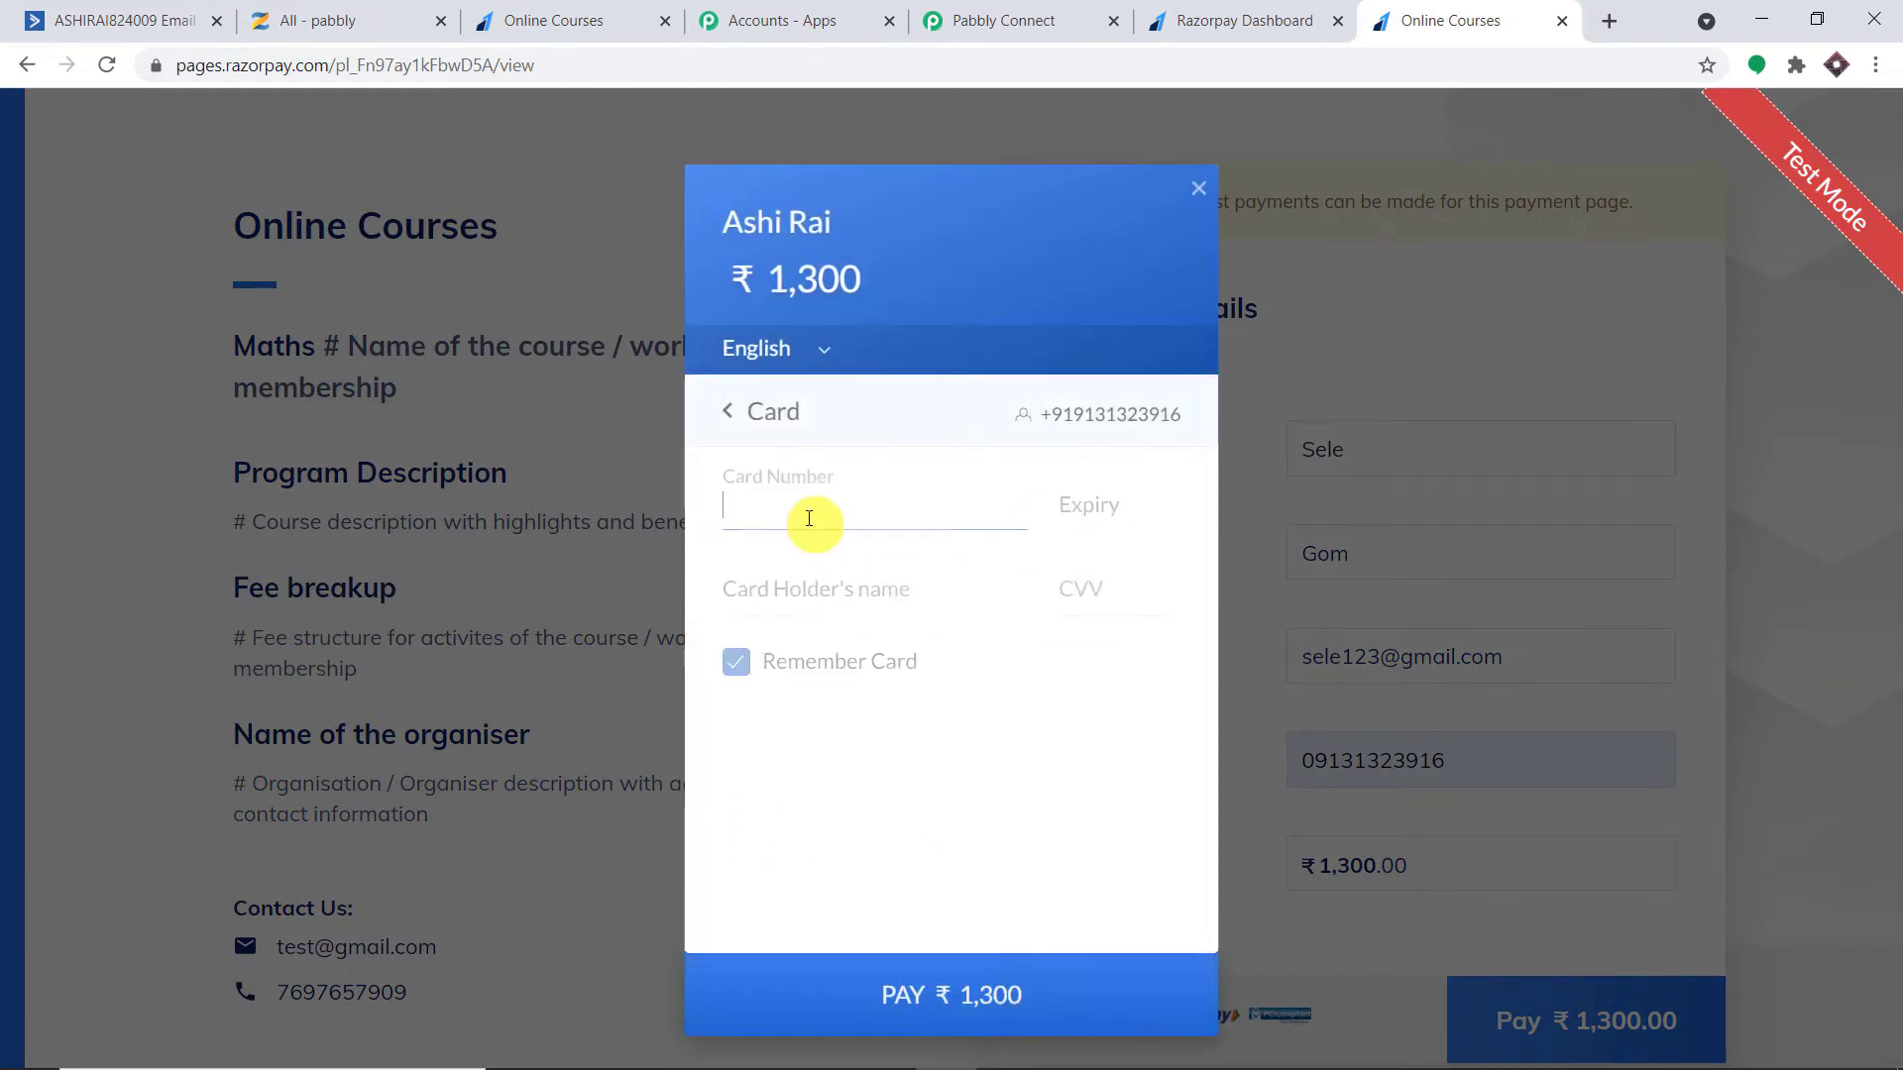
{"action": "left_click", "coordinate": [807, 509]}
{"action": "left_click", "coordinate": [829, 559]}
{"action": "left_click", "coordinate": [1093, 582]}
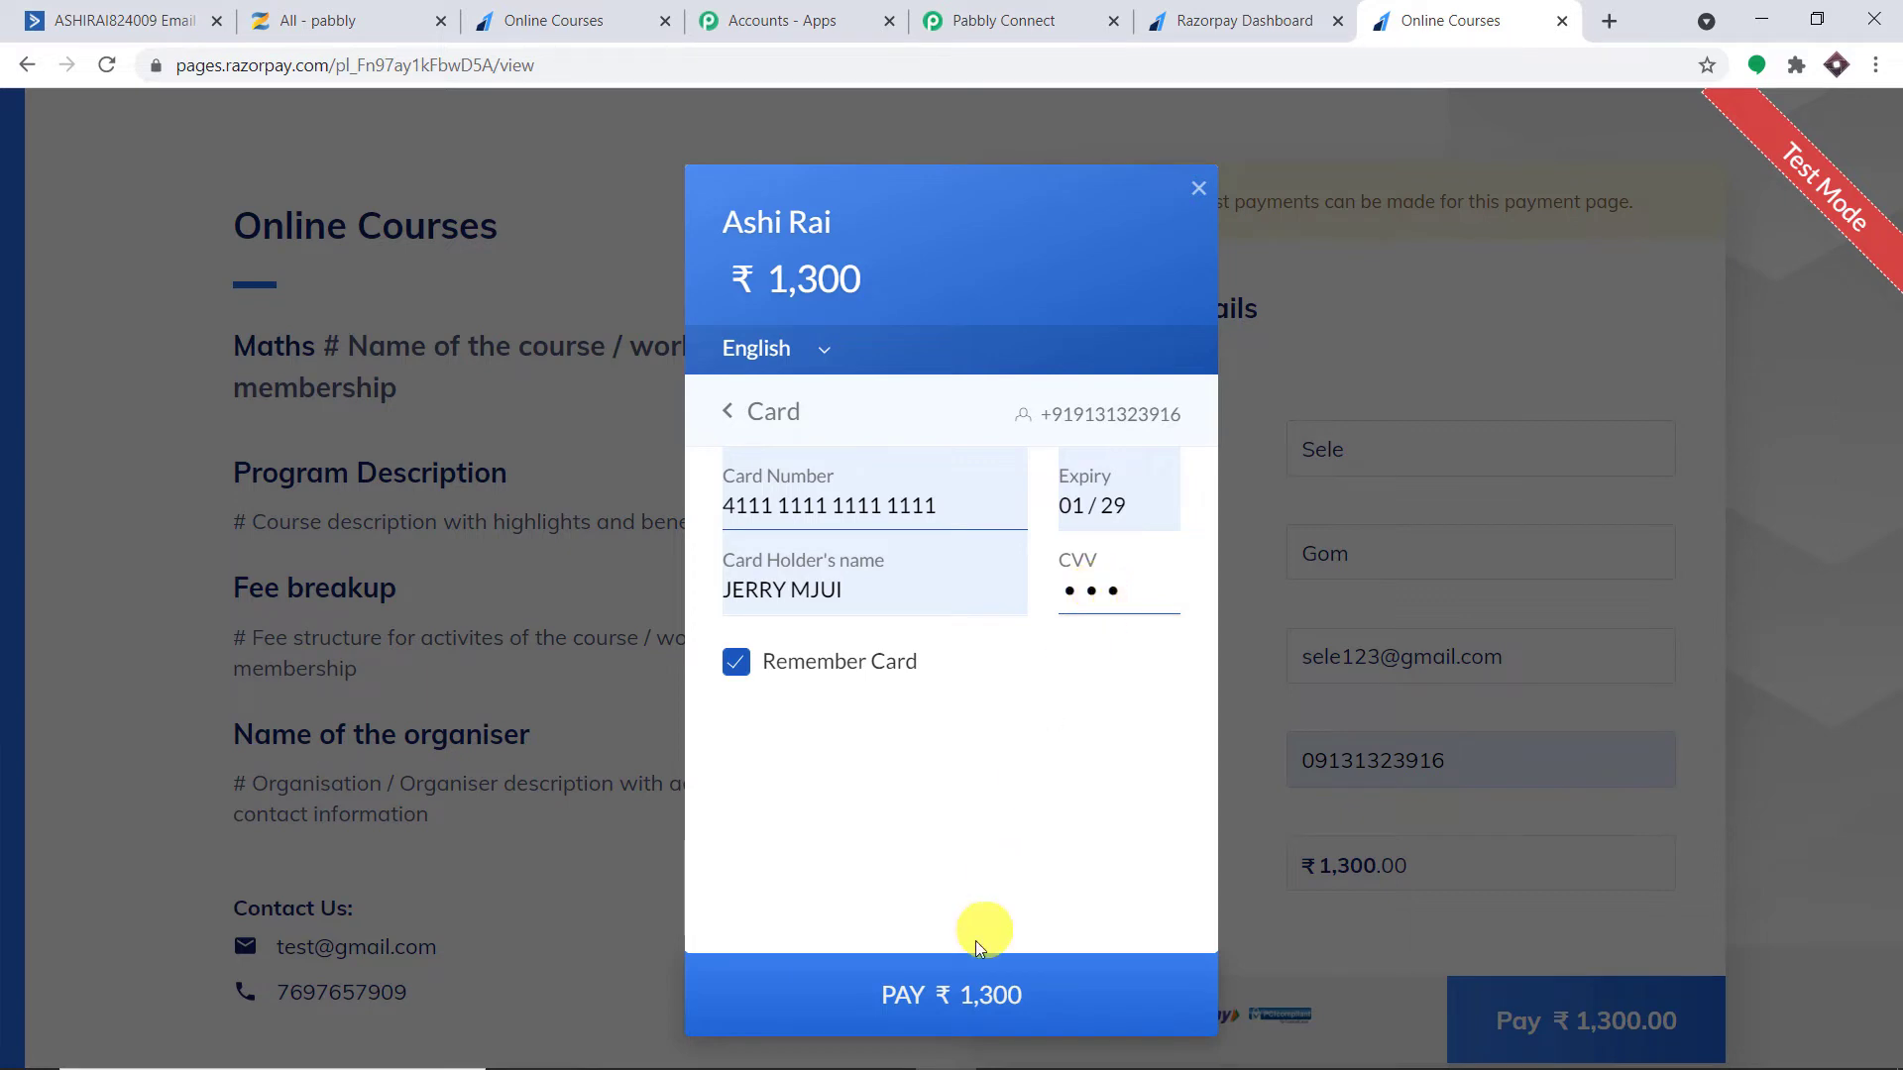
{"action": "left_click", "coordinate": [968, 1001]}
{"action": "left_click", "coordinate": [942, 815]}
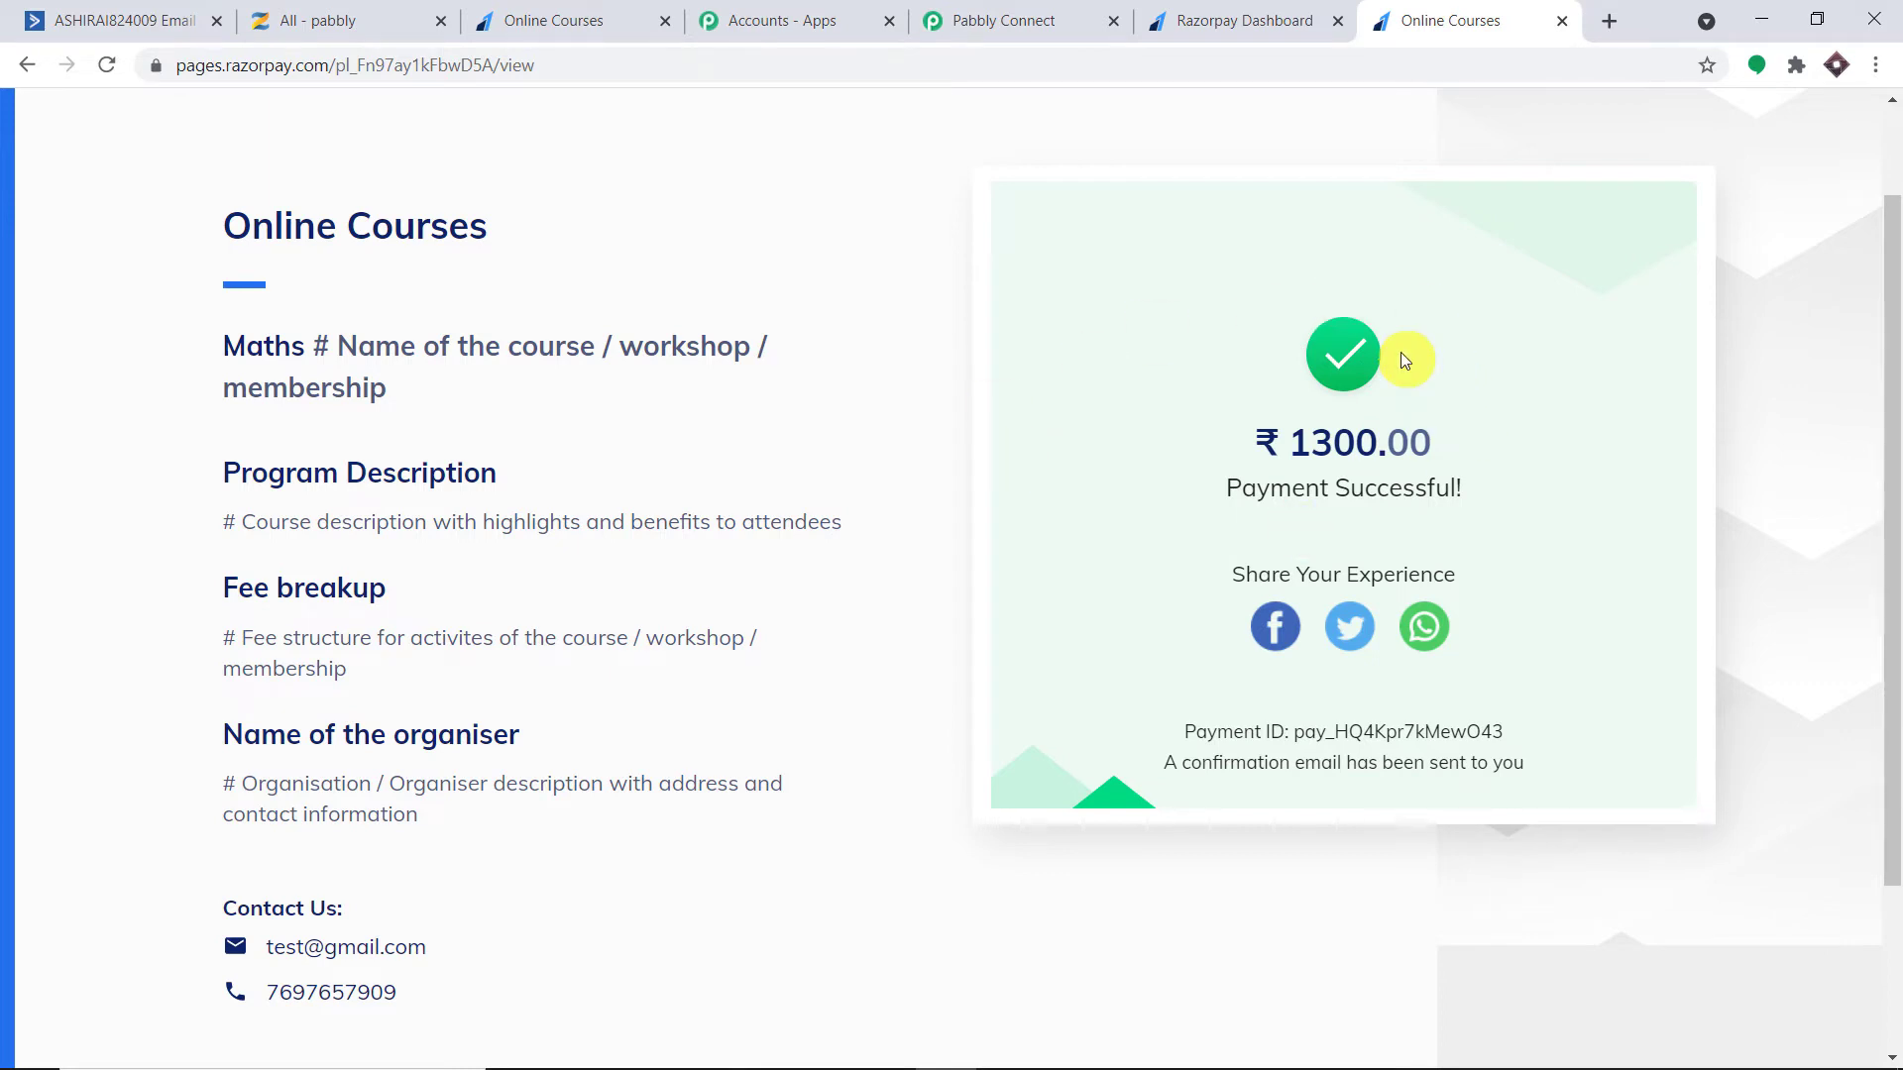
Examine the webhook response captured in Pabbly Connect for the customer's email, contact number, first name and last name
{"action": "left_click", "coordinate": [1014, 12]}
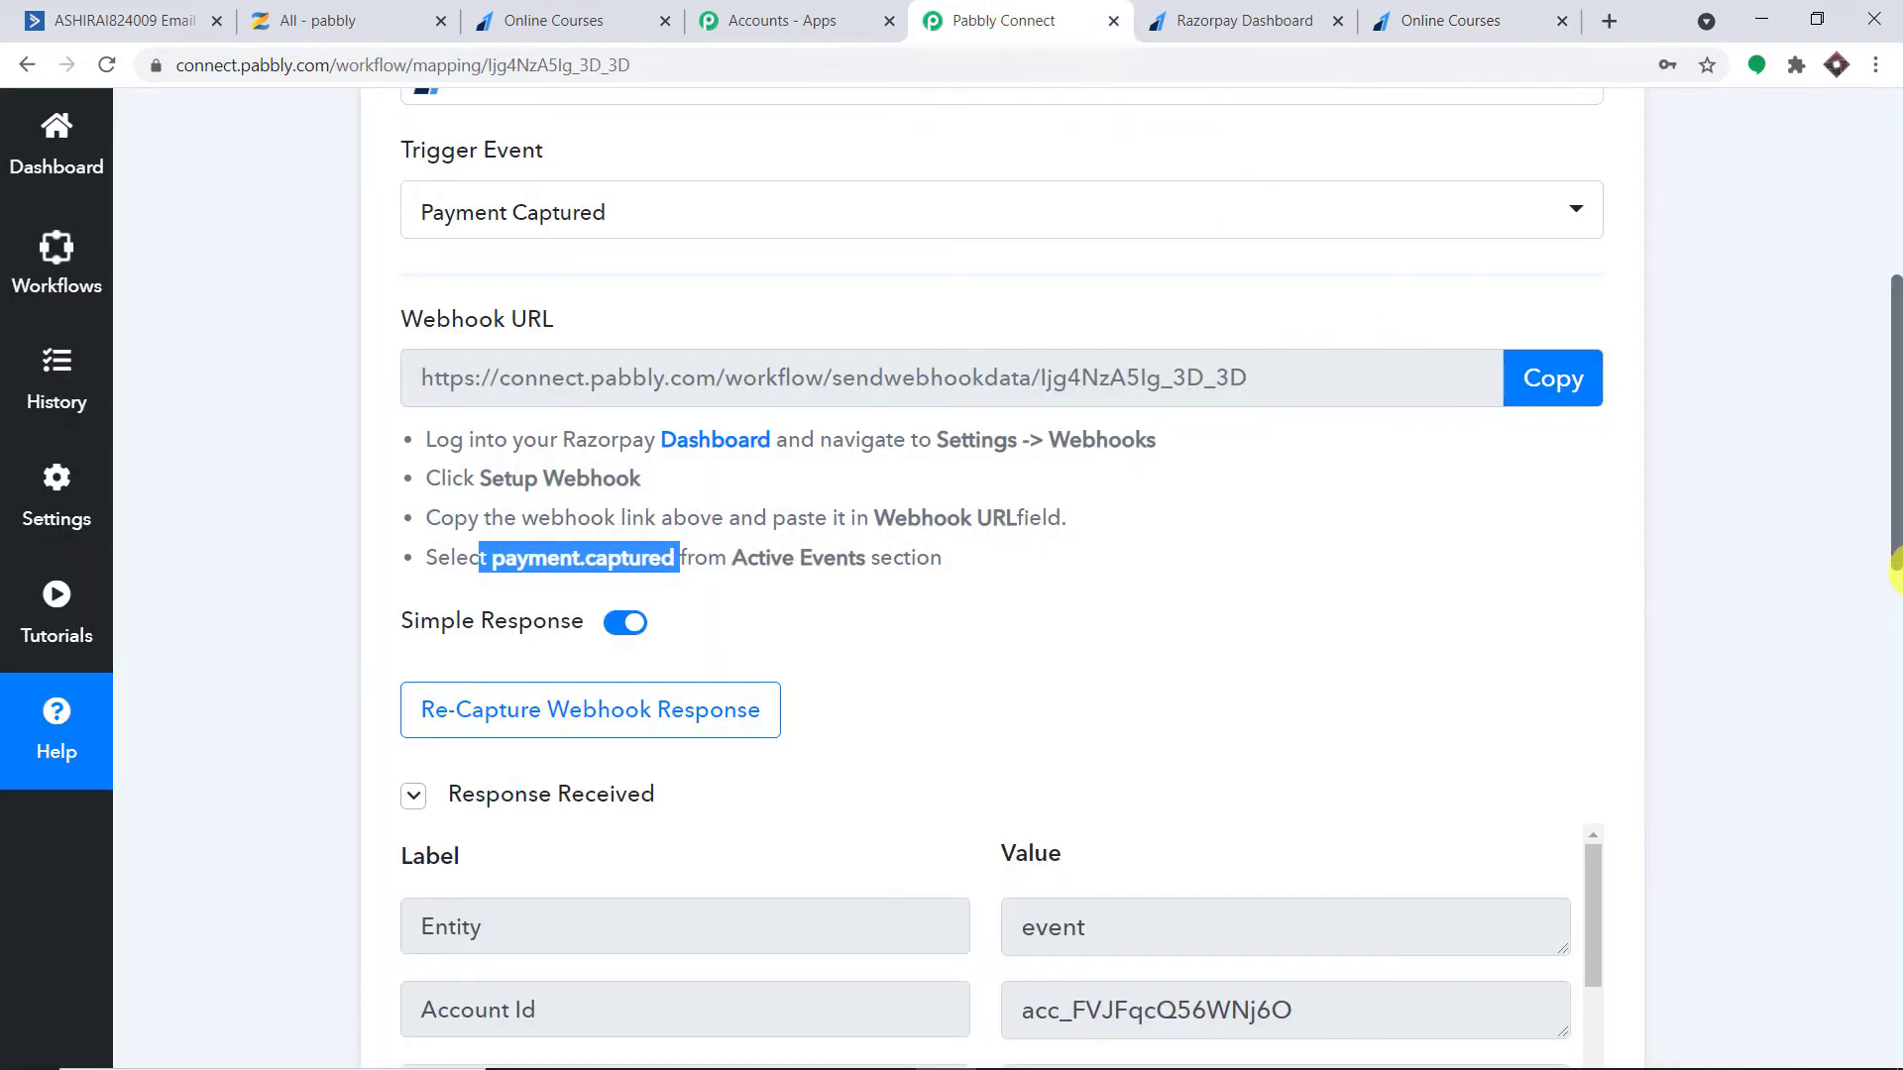
{"action": "left_click_drag", "start_coordinate": [1893, 522], "coordinate": [1895, 701]}
{"action": "scroll", "coordinate": [1308, 587], "scroll_direction": "down", "scroll_amount": 7}
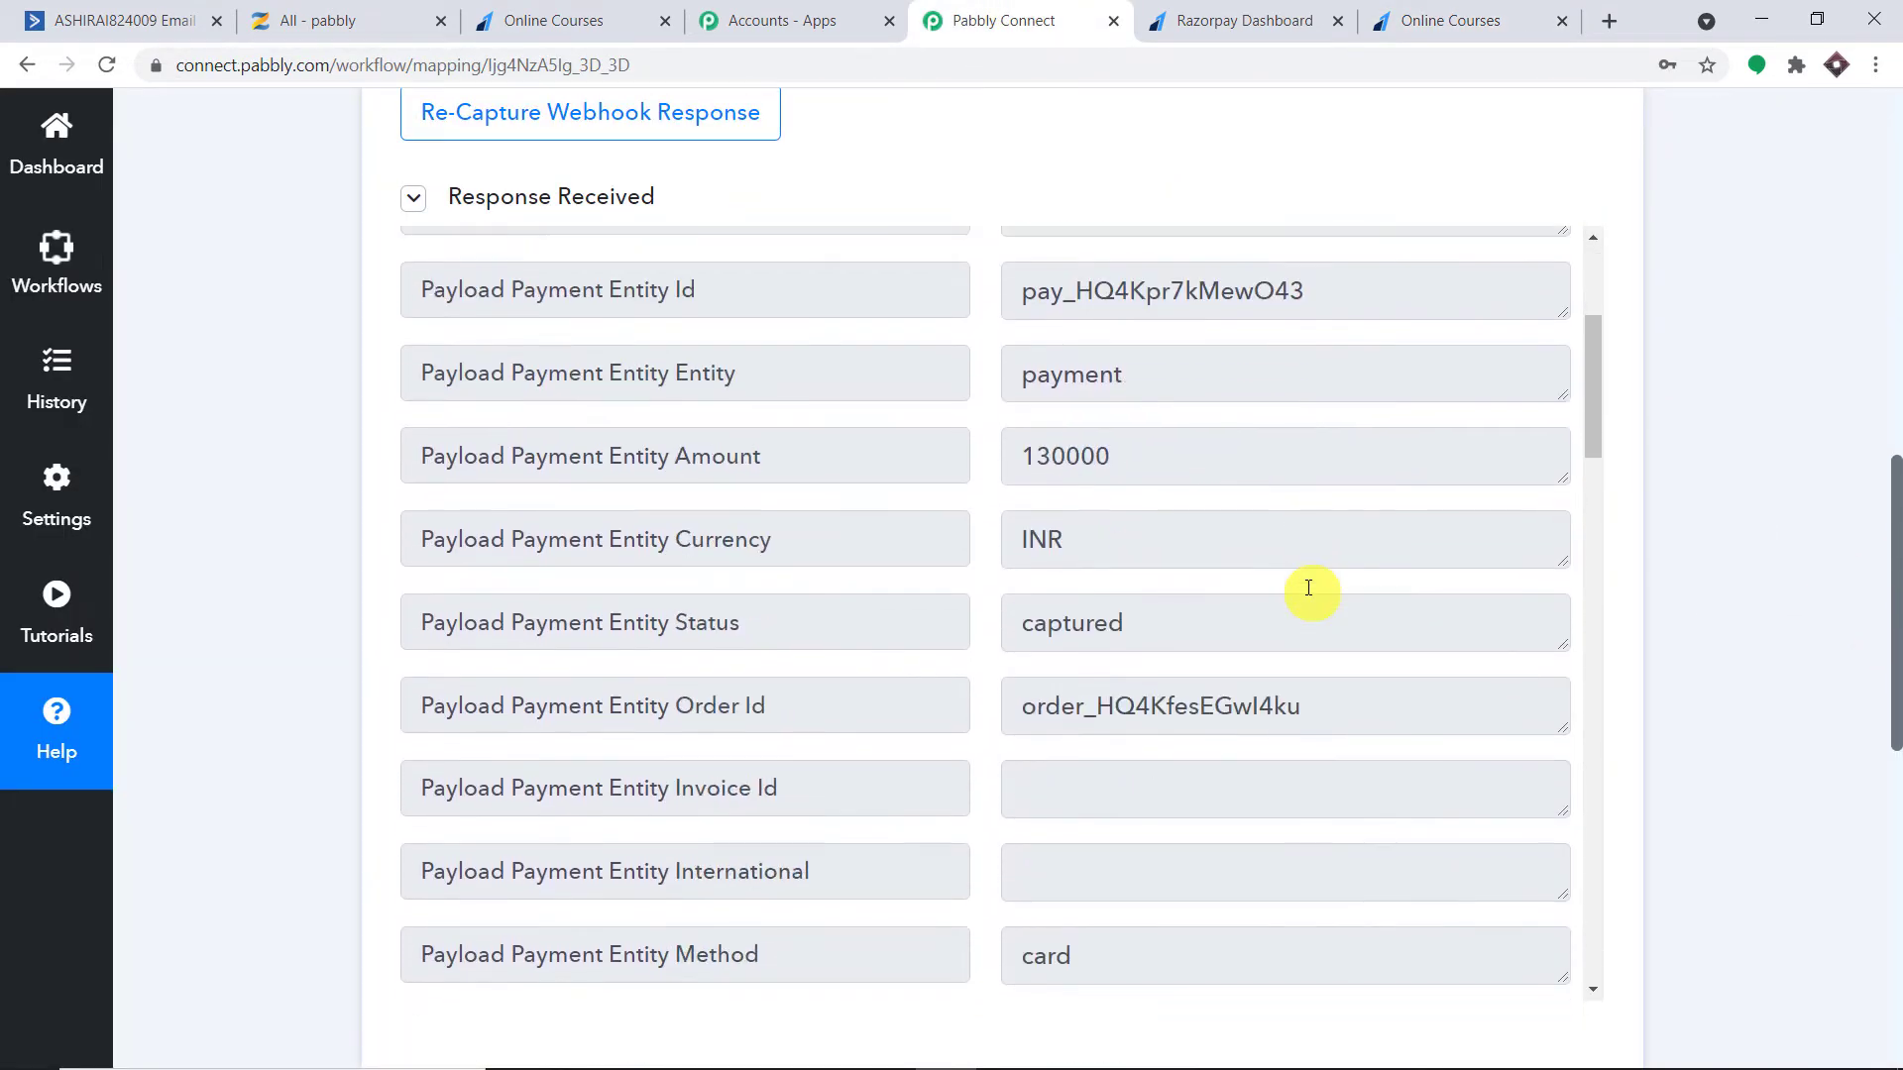
{"action": "scroll", "coordinate": [1308, 588], "scroll_direction": "down", "scroll_amount": 18}
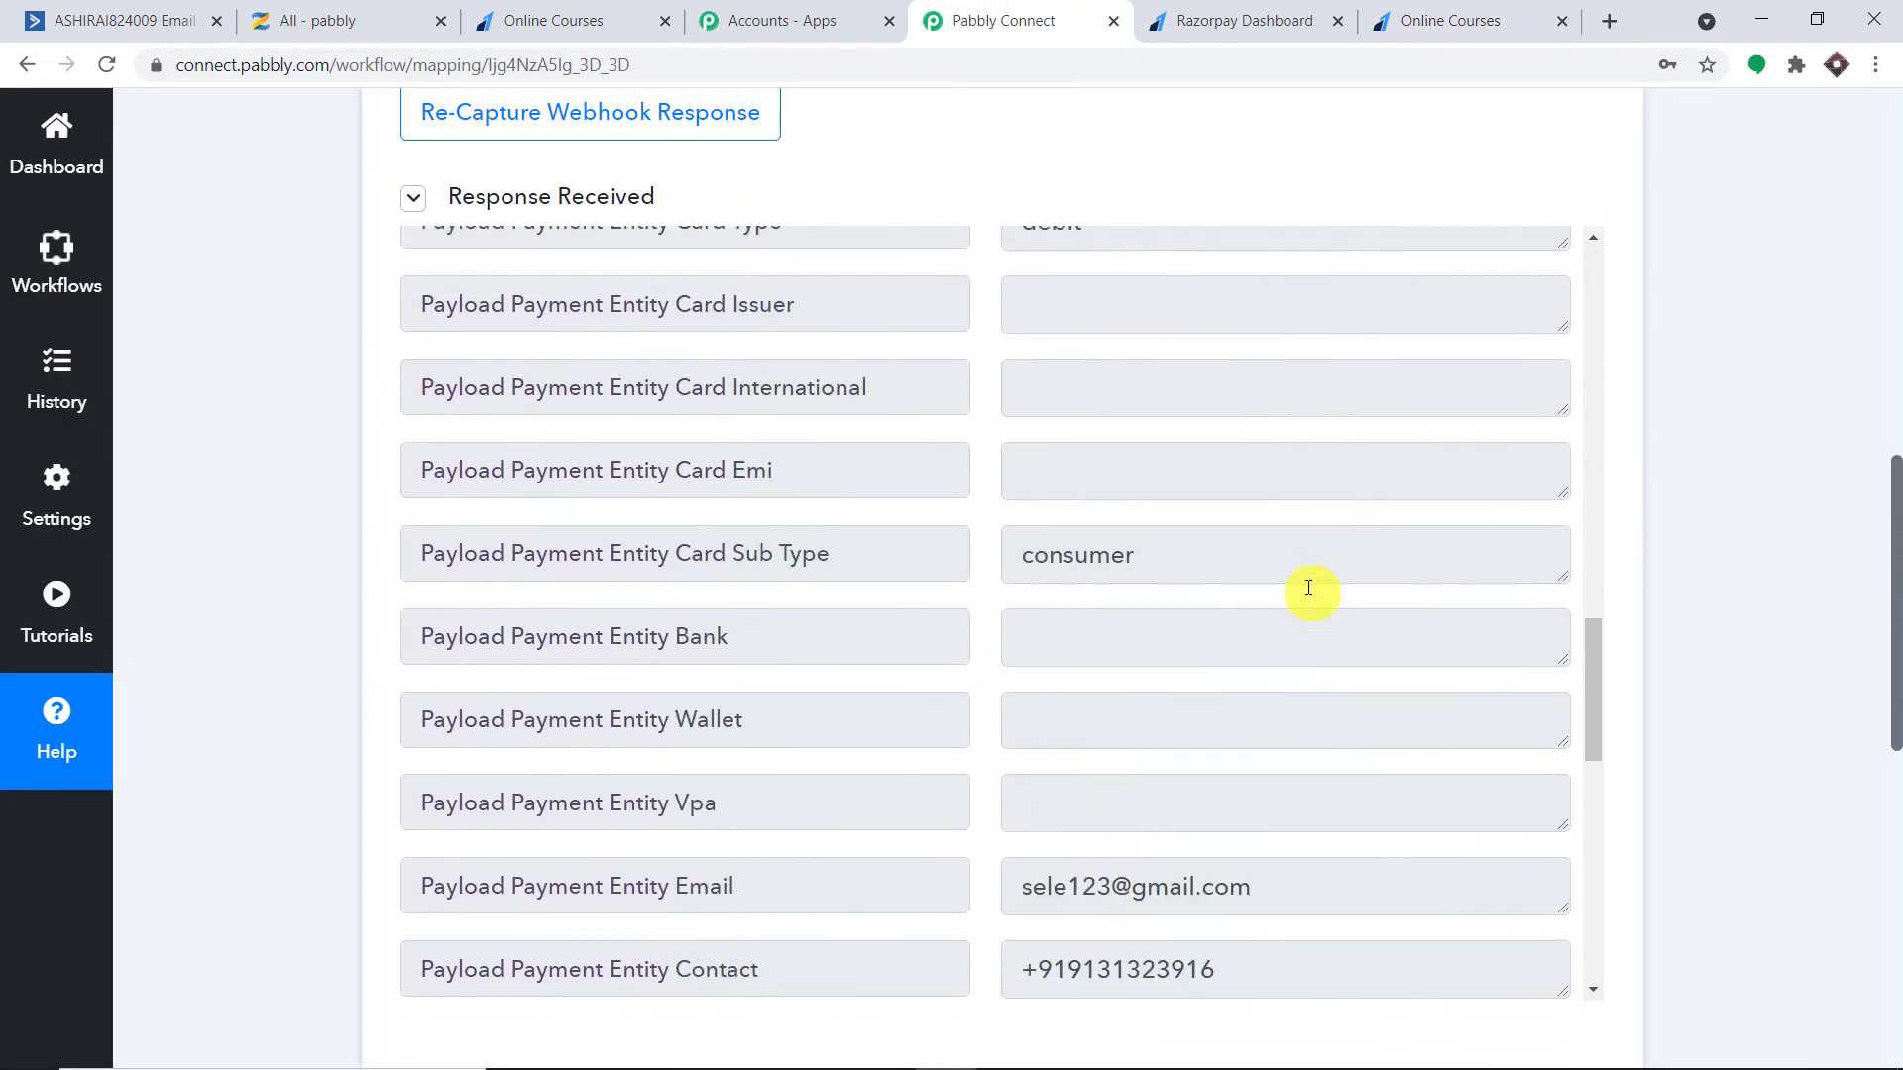
{"action": "left_click_drag", "start_coordinate": [1293, 568], "coordinate": [999, 577]}
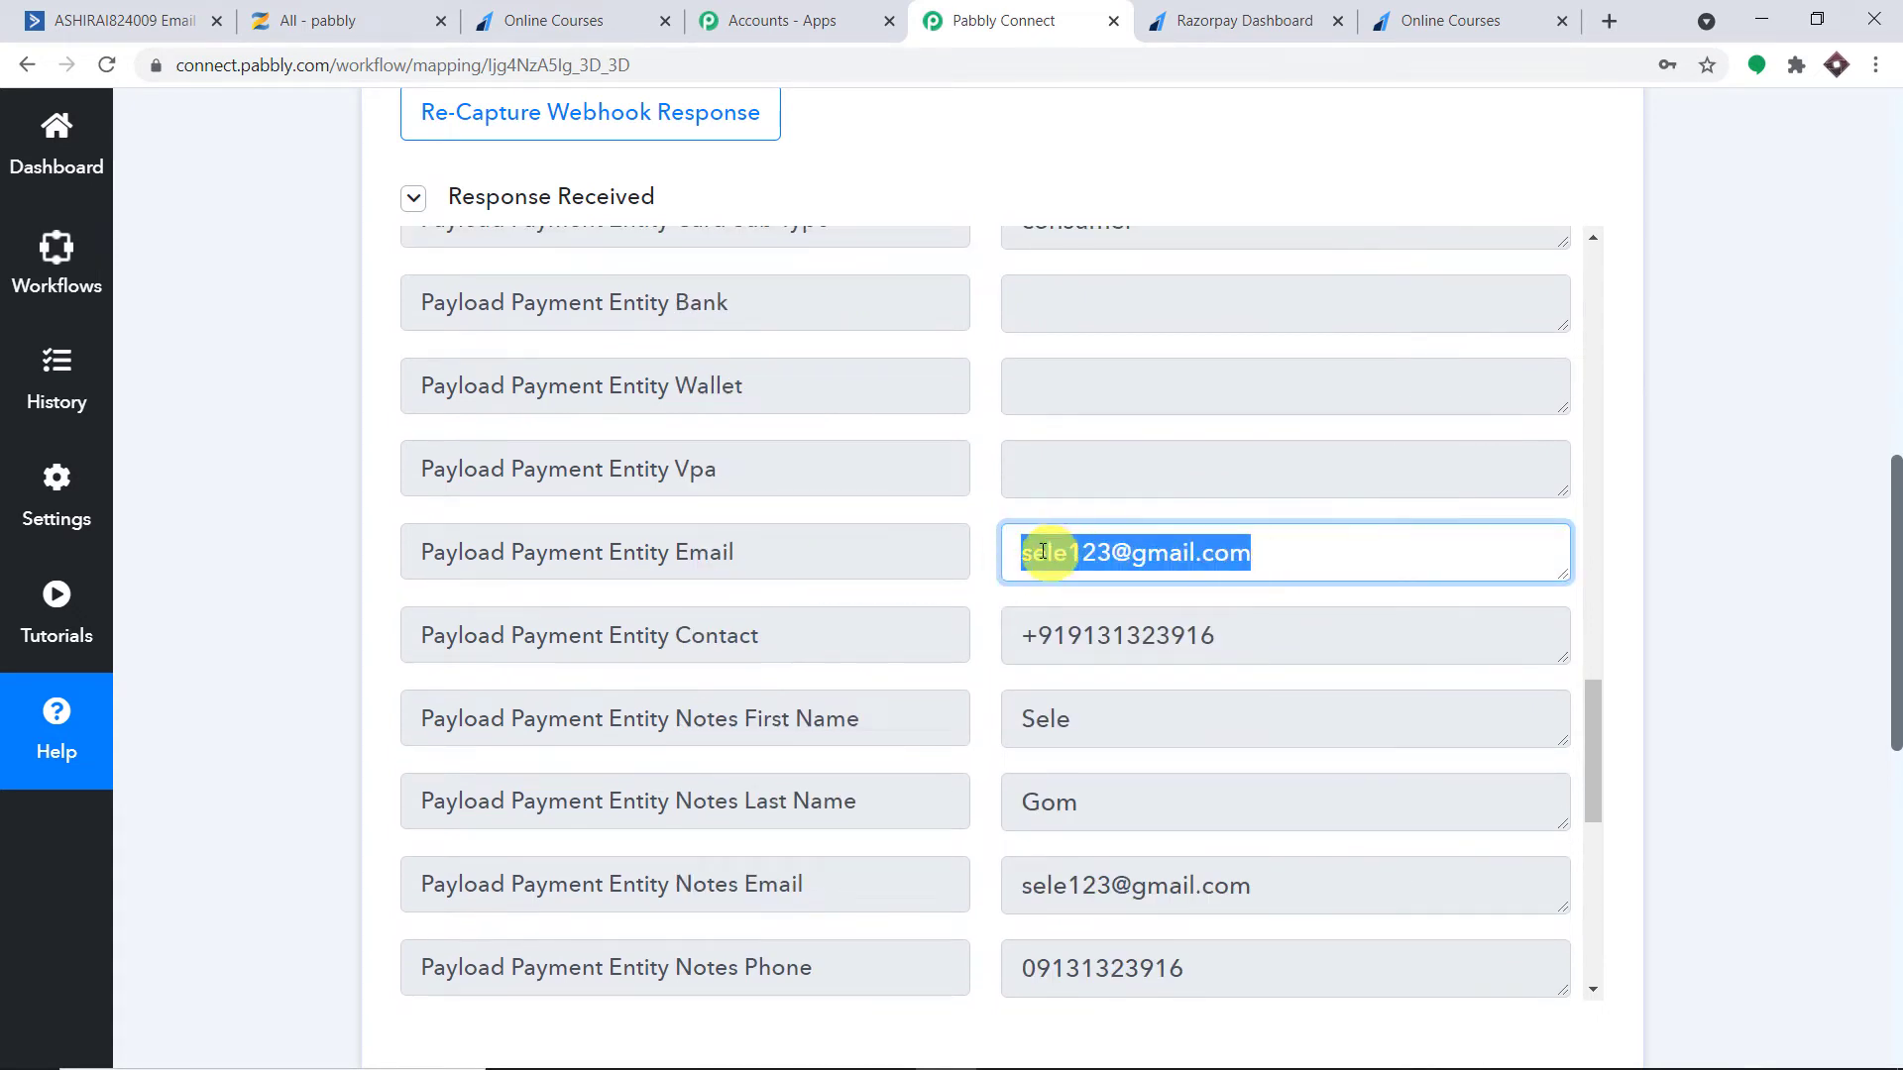
{"action": "scroll", "coordinate": [1244, 567], "scroll_direction": "down", "scroll_amount": 1}
{"action": "left_click", "coordinate": [1246, 503]}
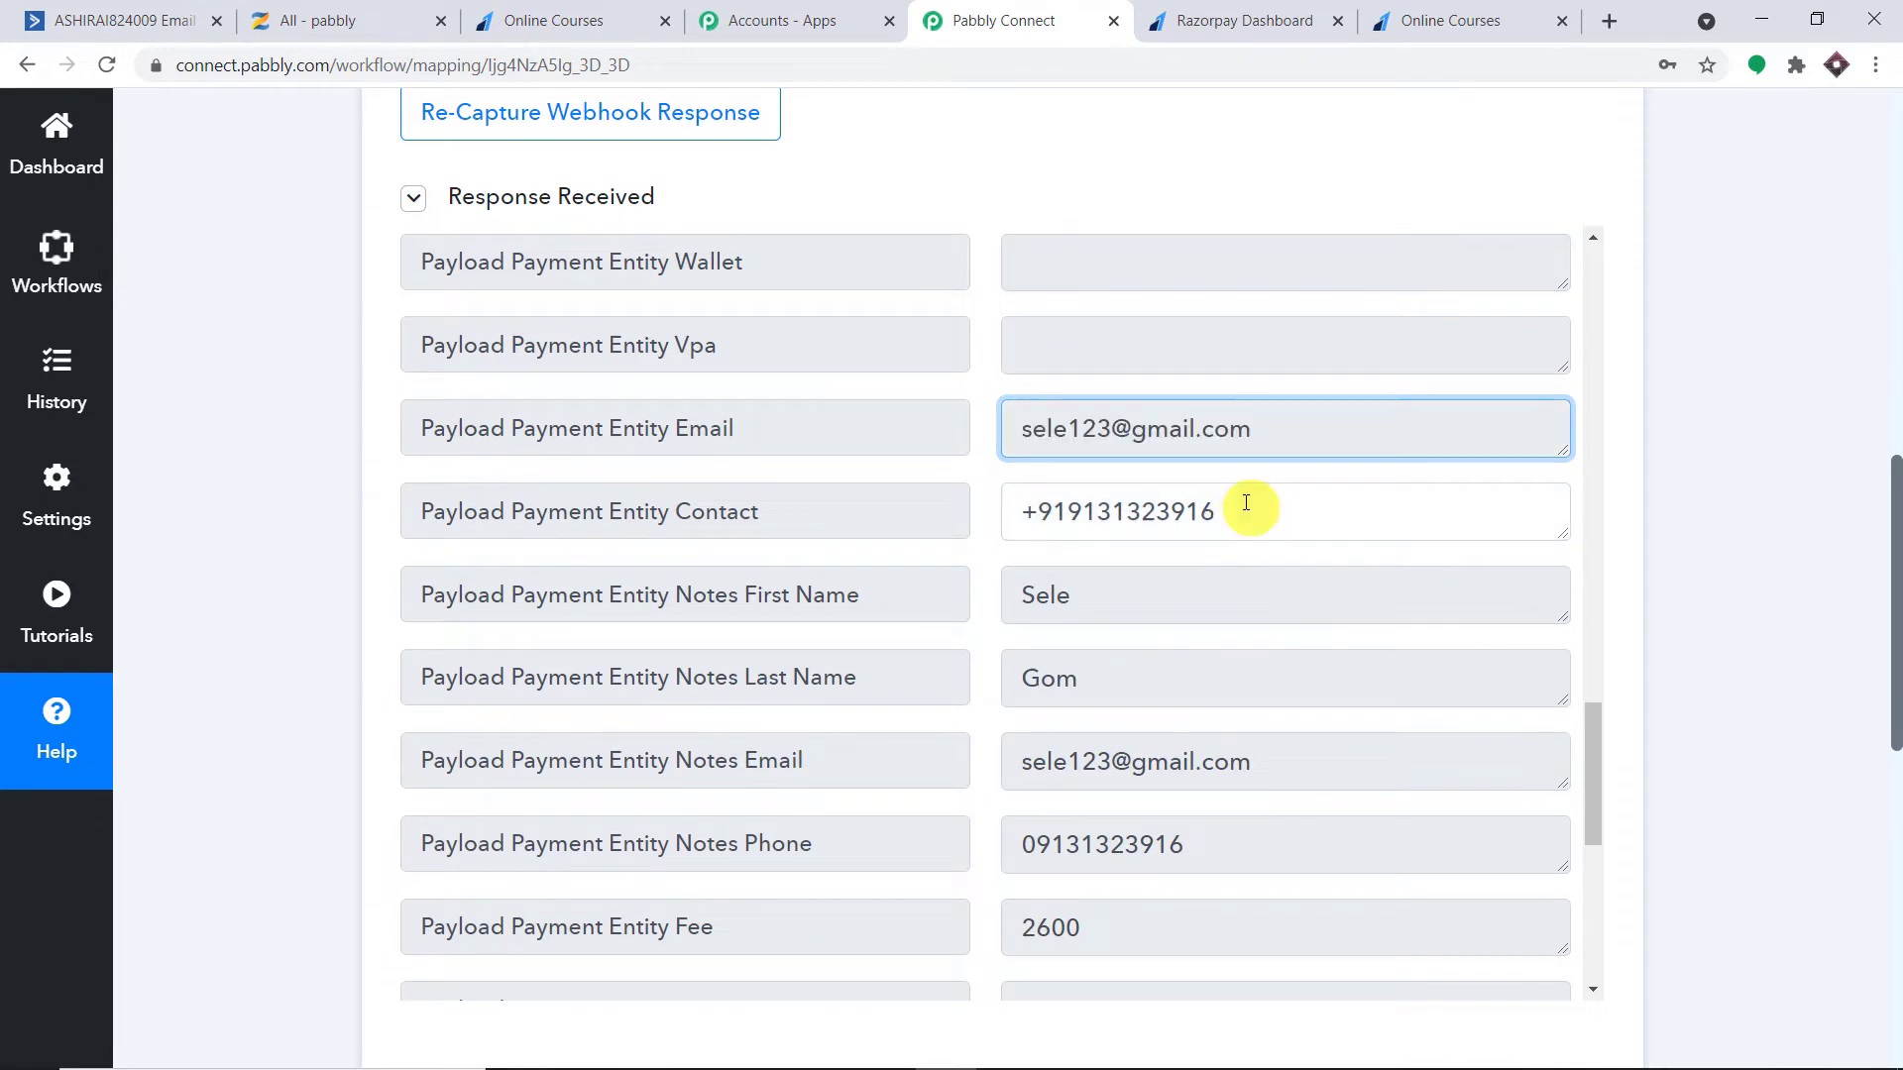
{"action": "left_click_drag", "start_coordinate": [1246, 504], "coordinate": [905, 518]}
{"action": "left_click_drag", "start_coordinate": [1091, 579], "coordinate": [956, 595]}
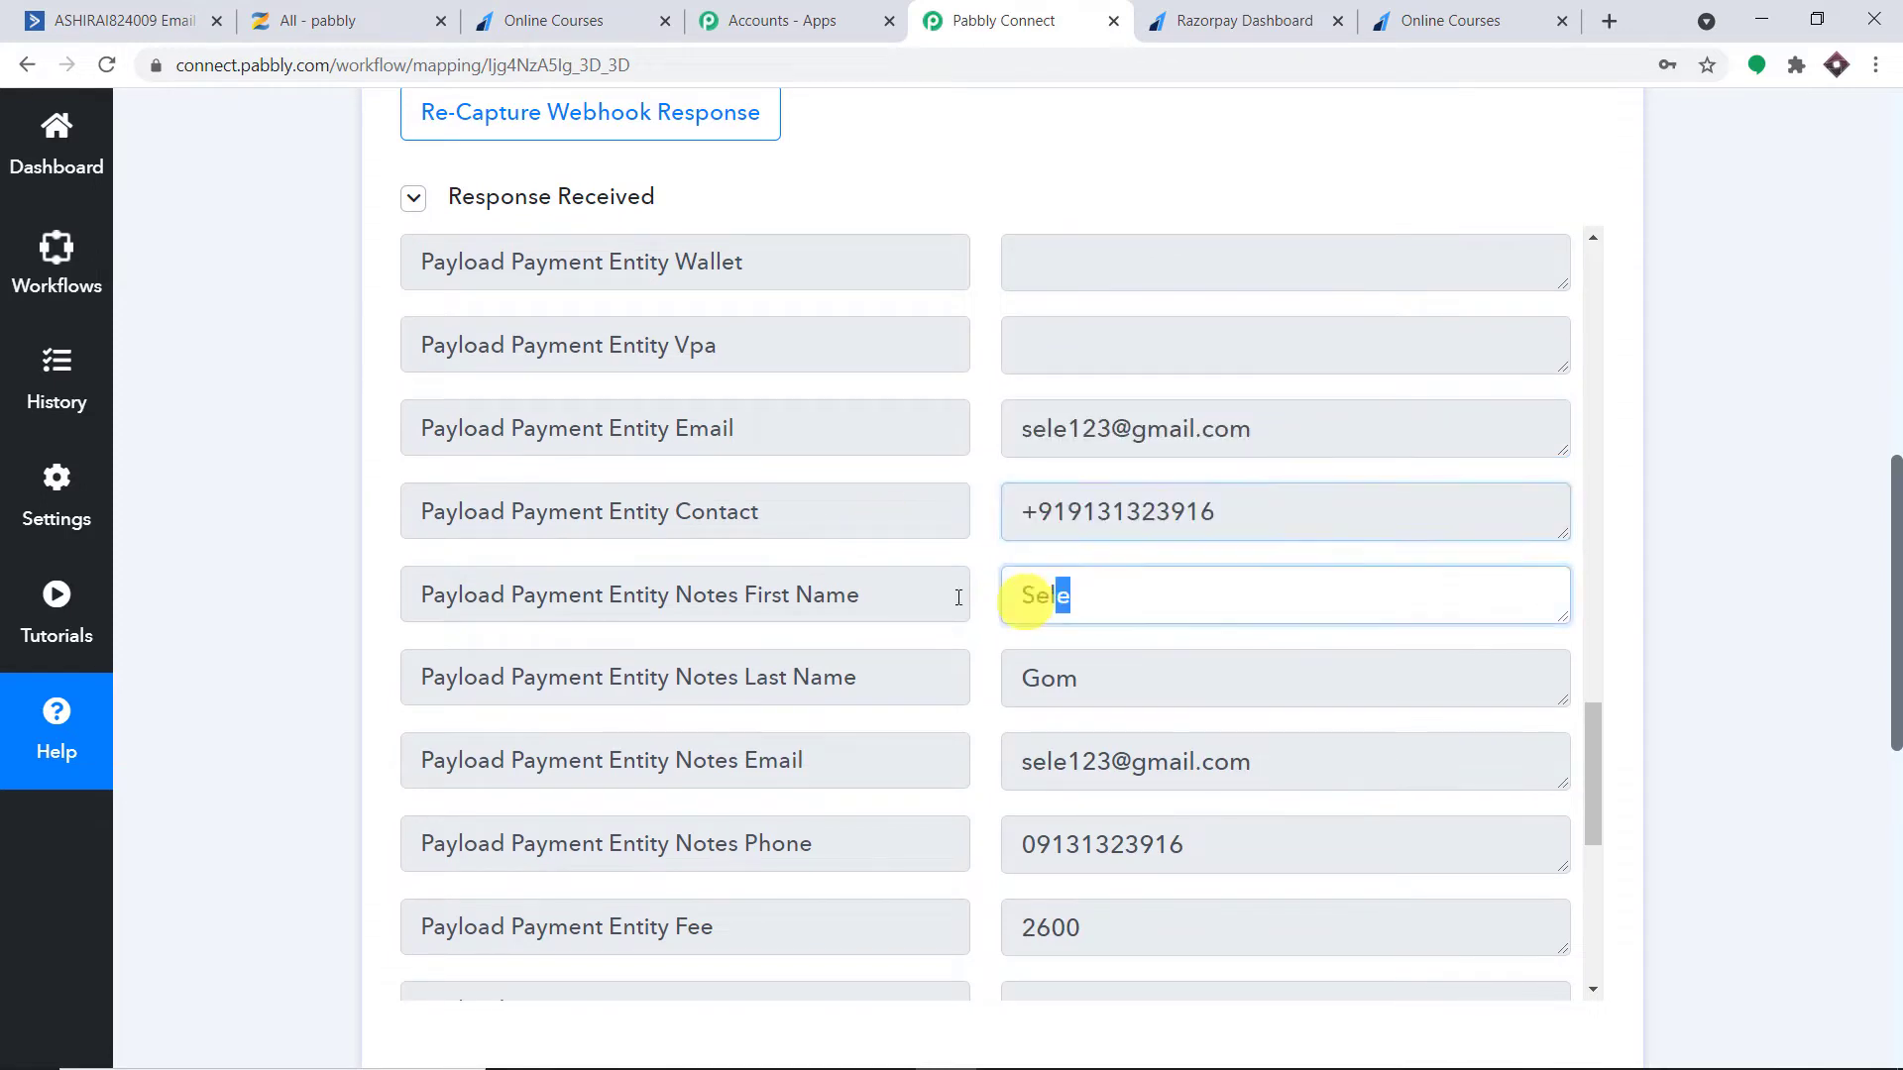
{"action": "left_click_drag", "start_coordinate": [1126, 680], "coordinate": [915, 694]}
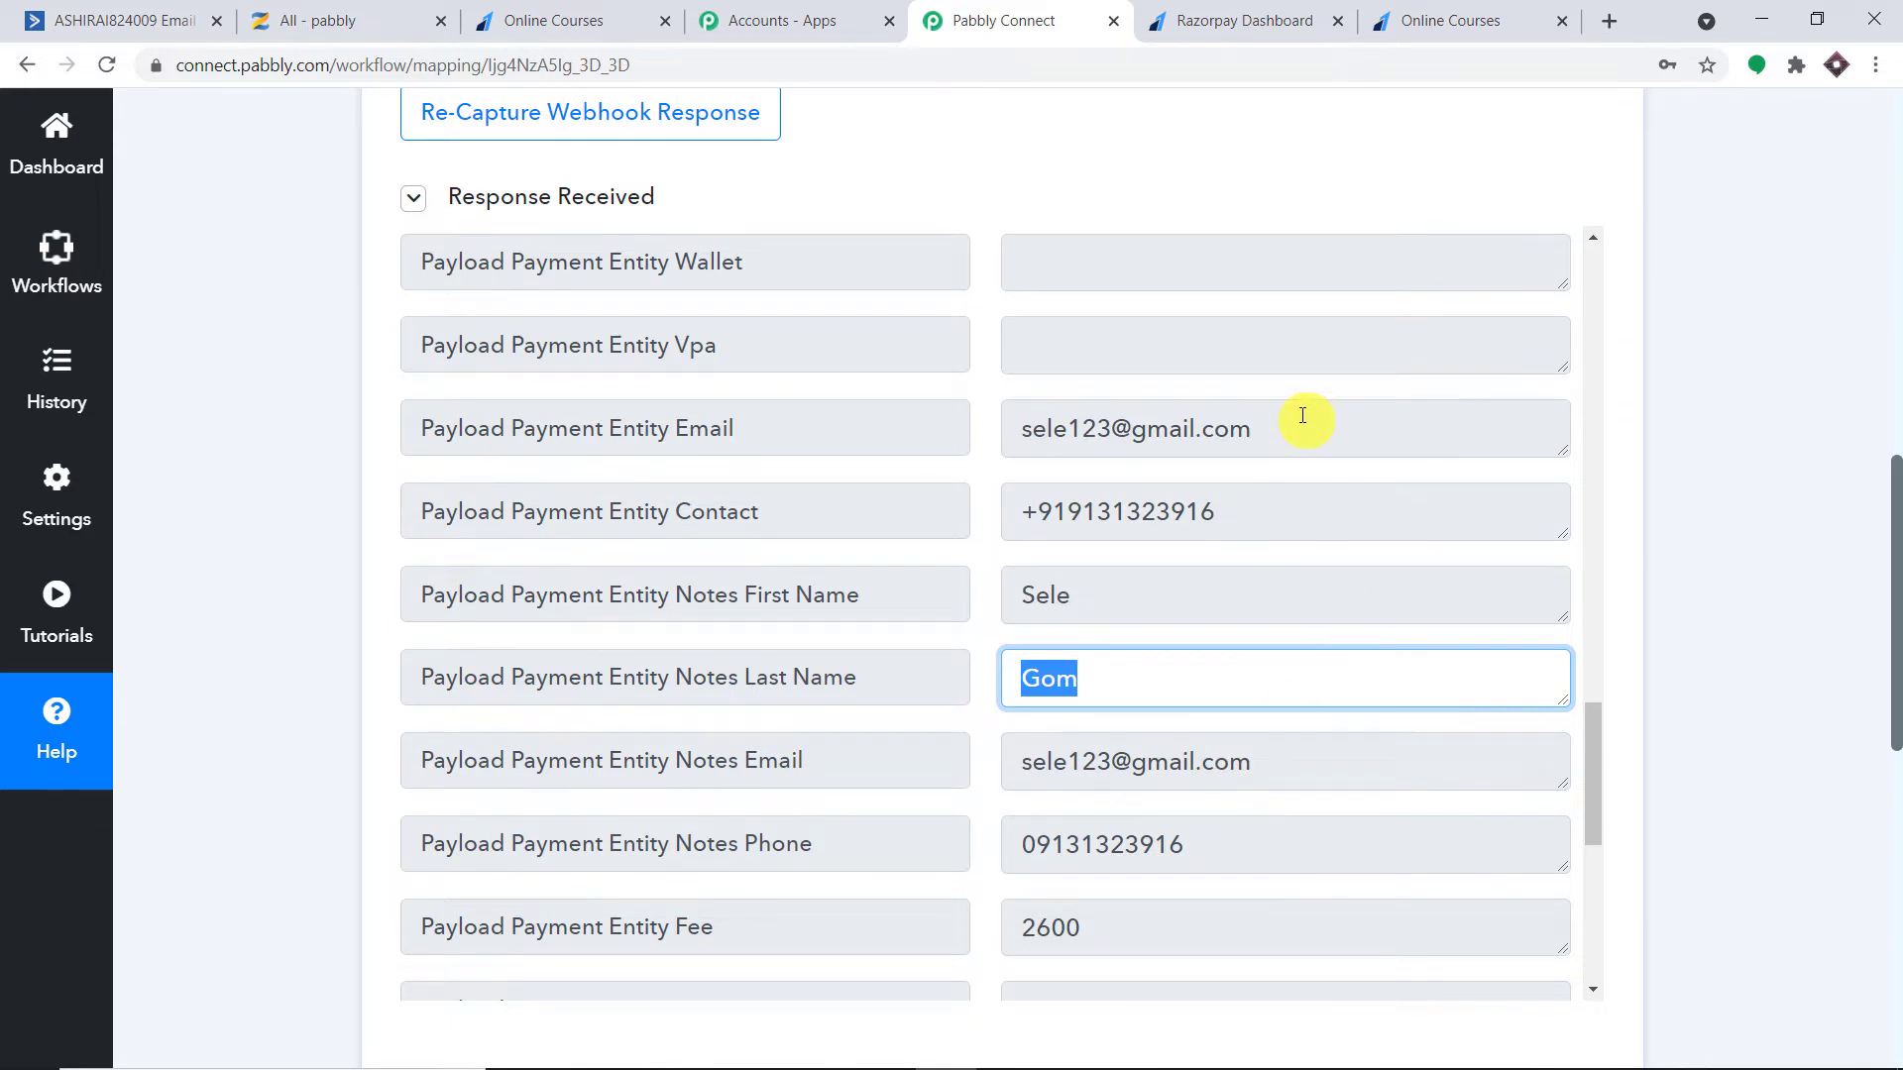
Choose Zenler as the app for the workflow's second step, searching the apps for "zen"
{"action": "left_click_drag", "start_coordinate": [1894, 582], "coordinate": [1895, 831]}
{"action": "left_click", "coordinate": [671, 502]}
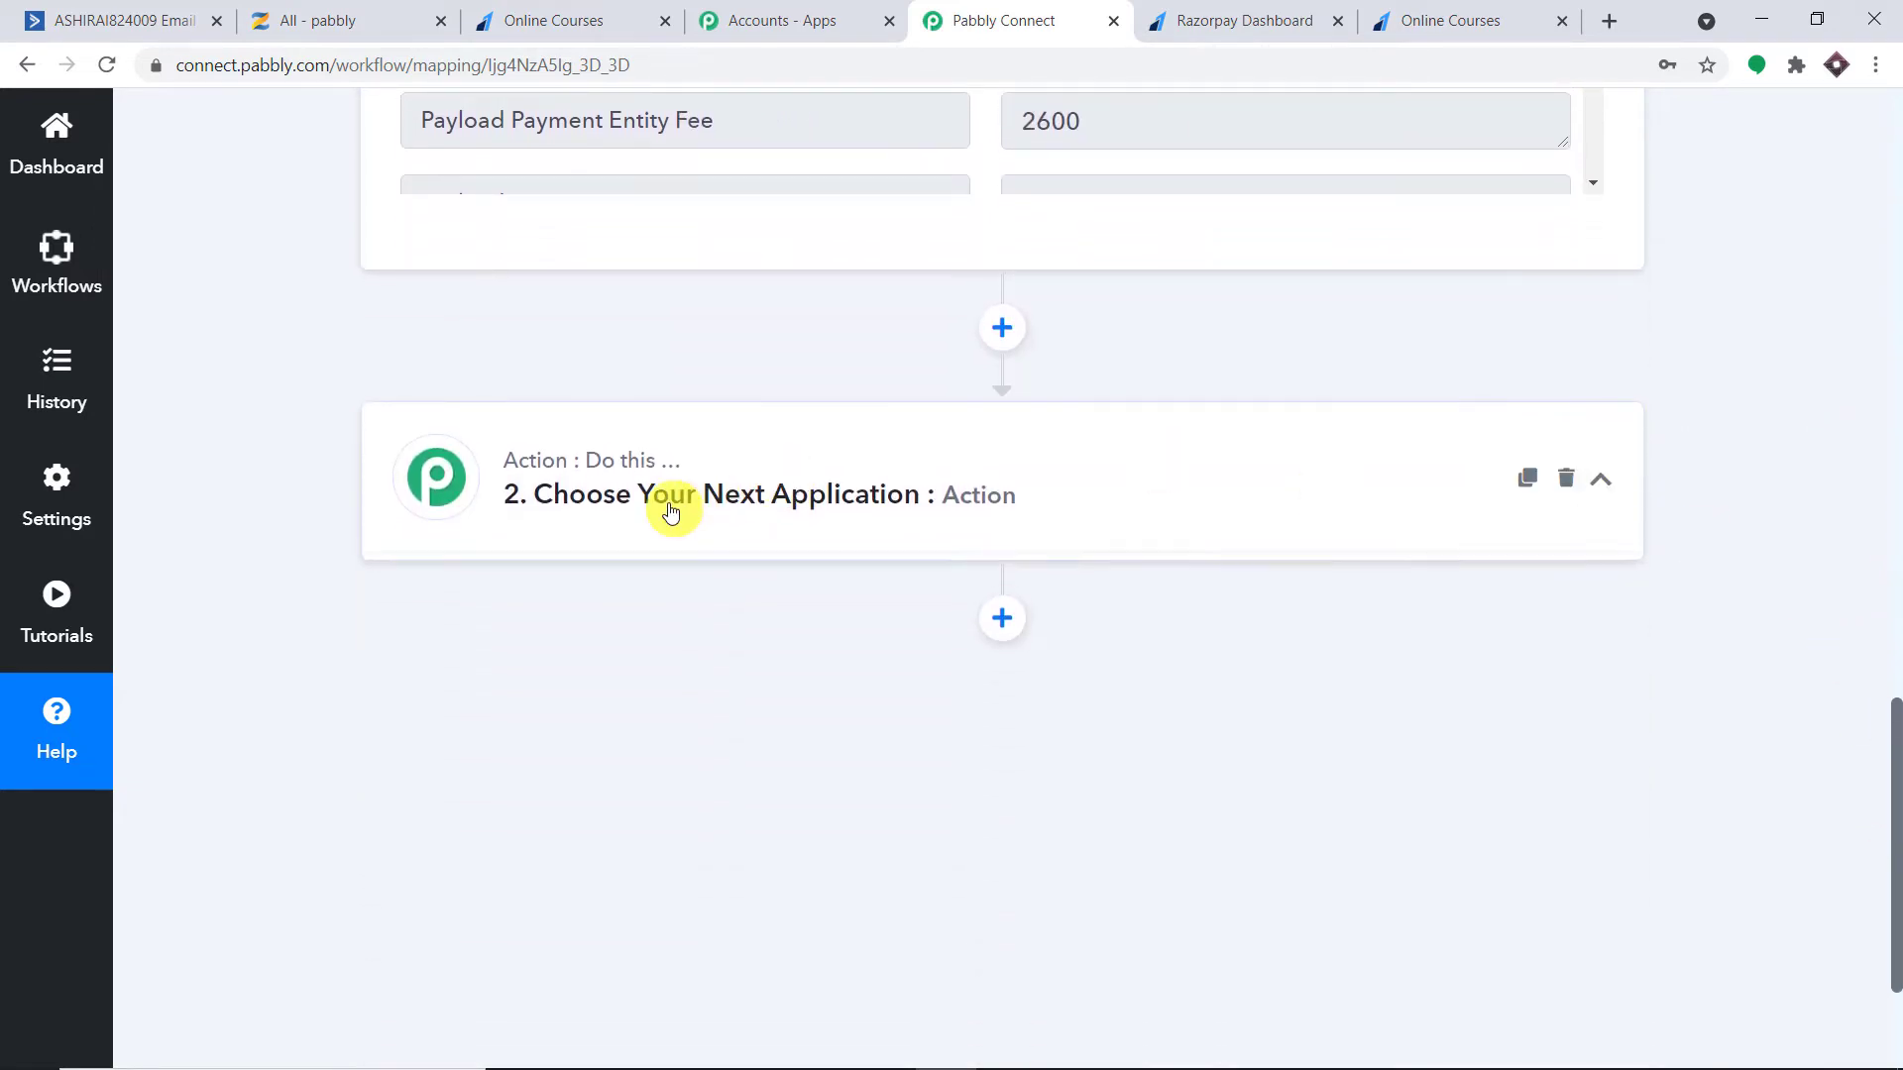
{"action": "left_click", "coordinate": [608, 662]}
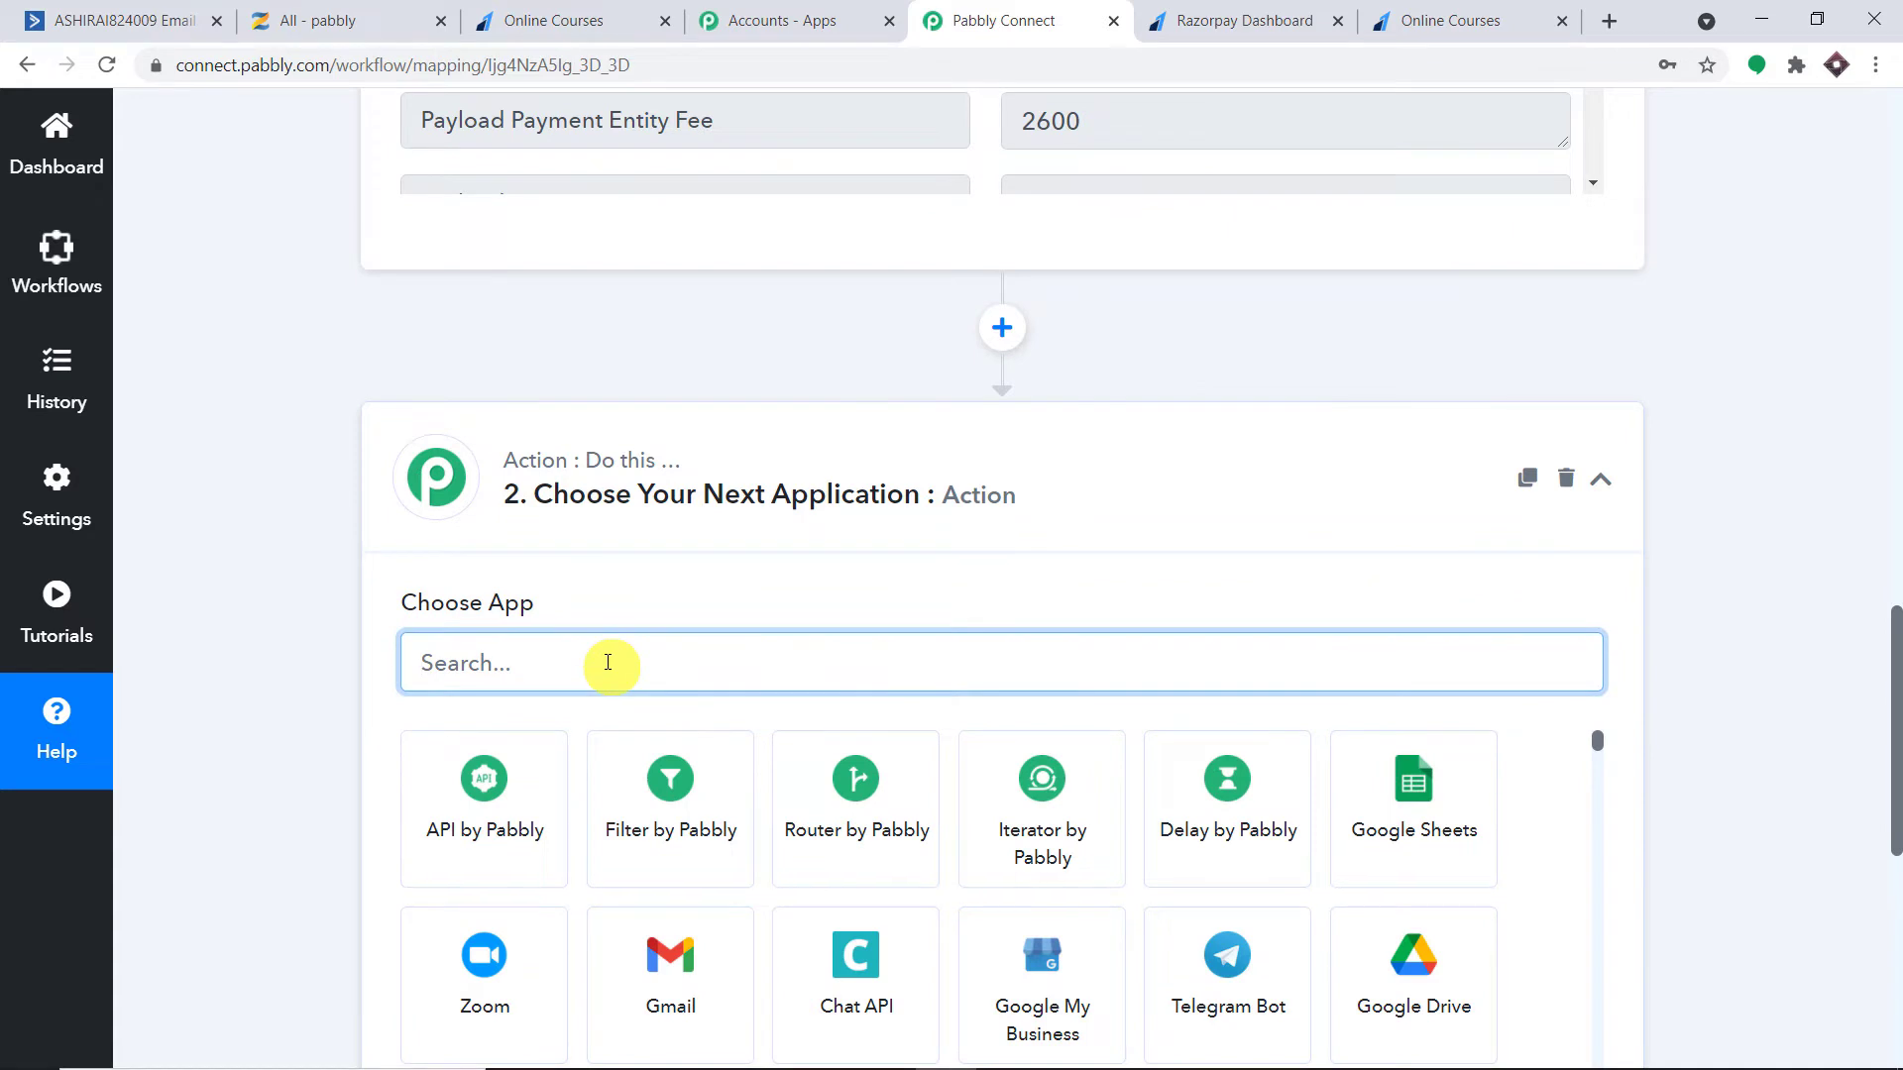
{"action": "type", "text": "zen"}
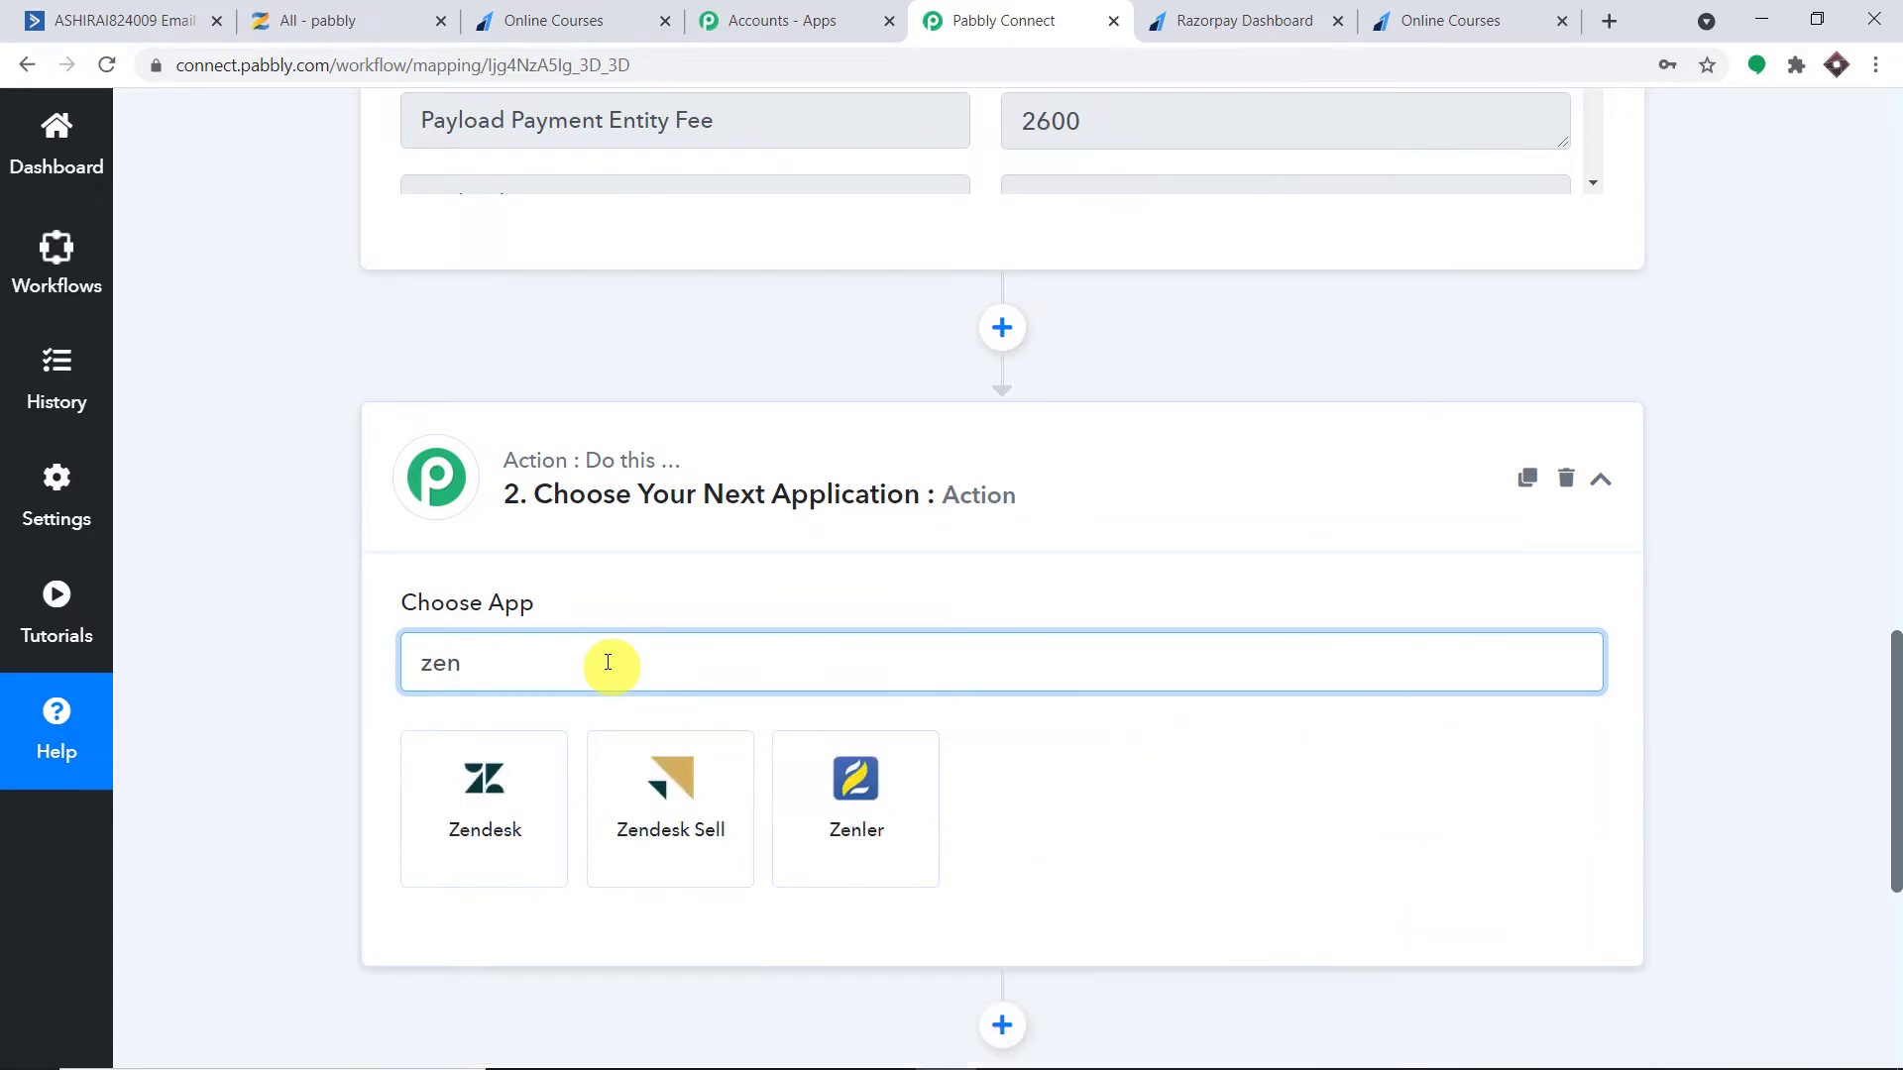
{"action": "left_click", "coordinate": [922, 779]}
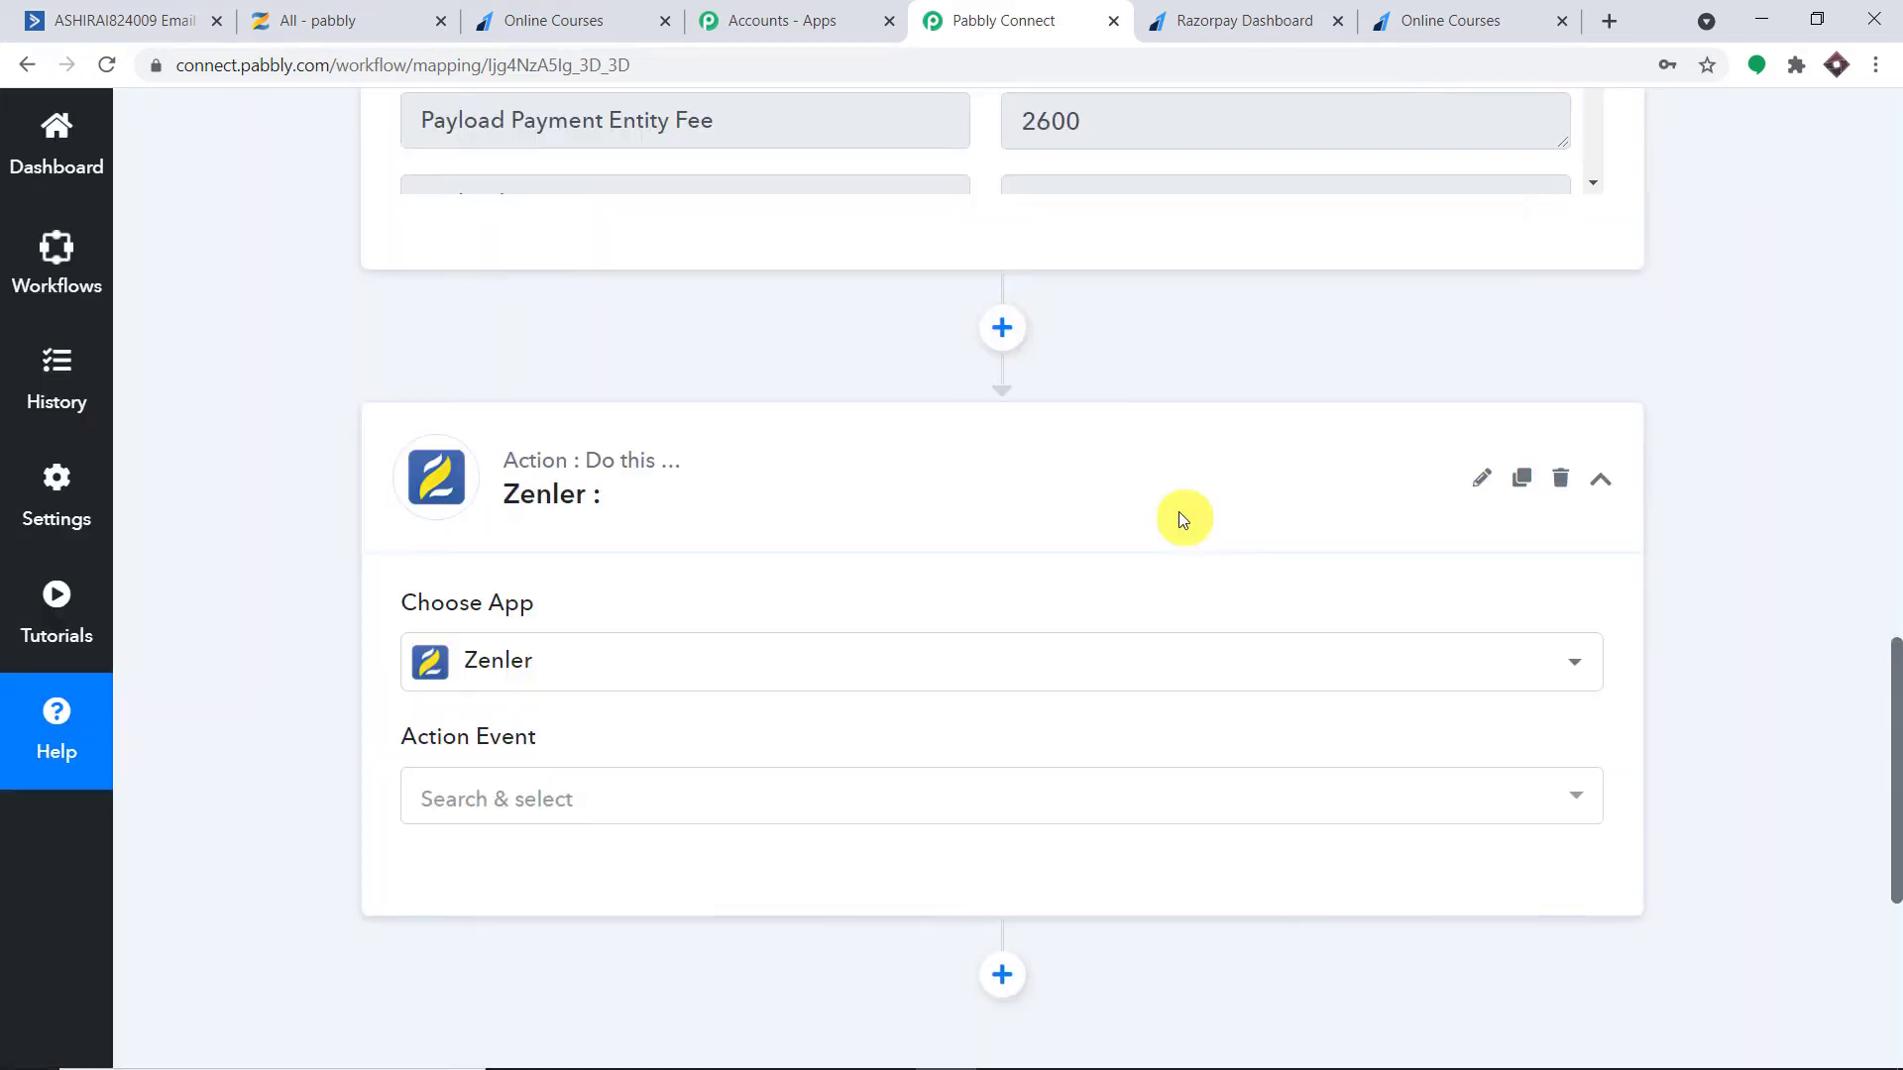
Set the Zenler step's action event to Add New User
{"action": "scroll", "coordinate": [1180, 511], "scroll_direction": "down", "scroll_amount": 2}
{"action": "left_click", "coordinate": [806, 552]}
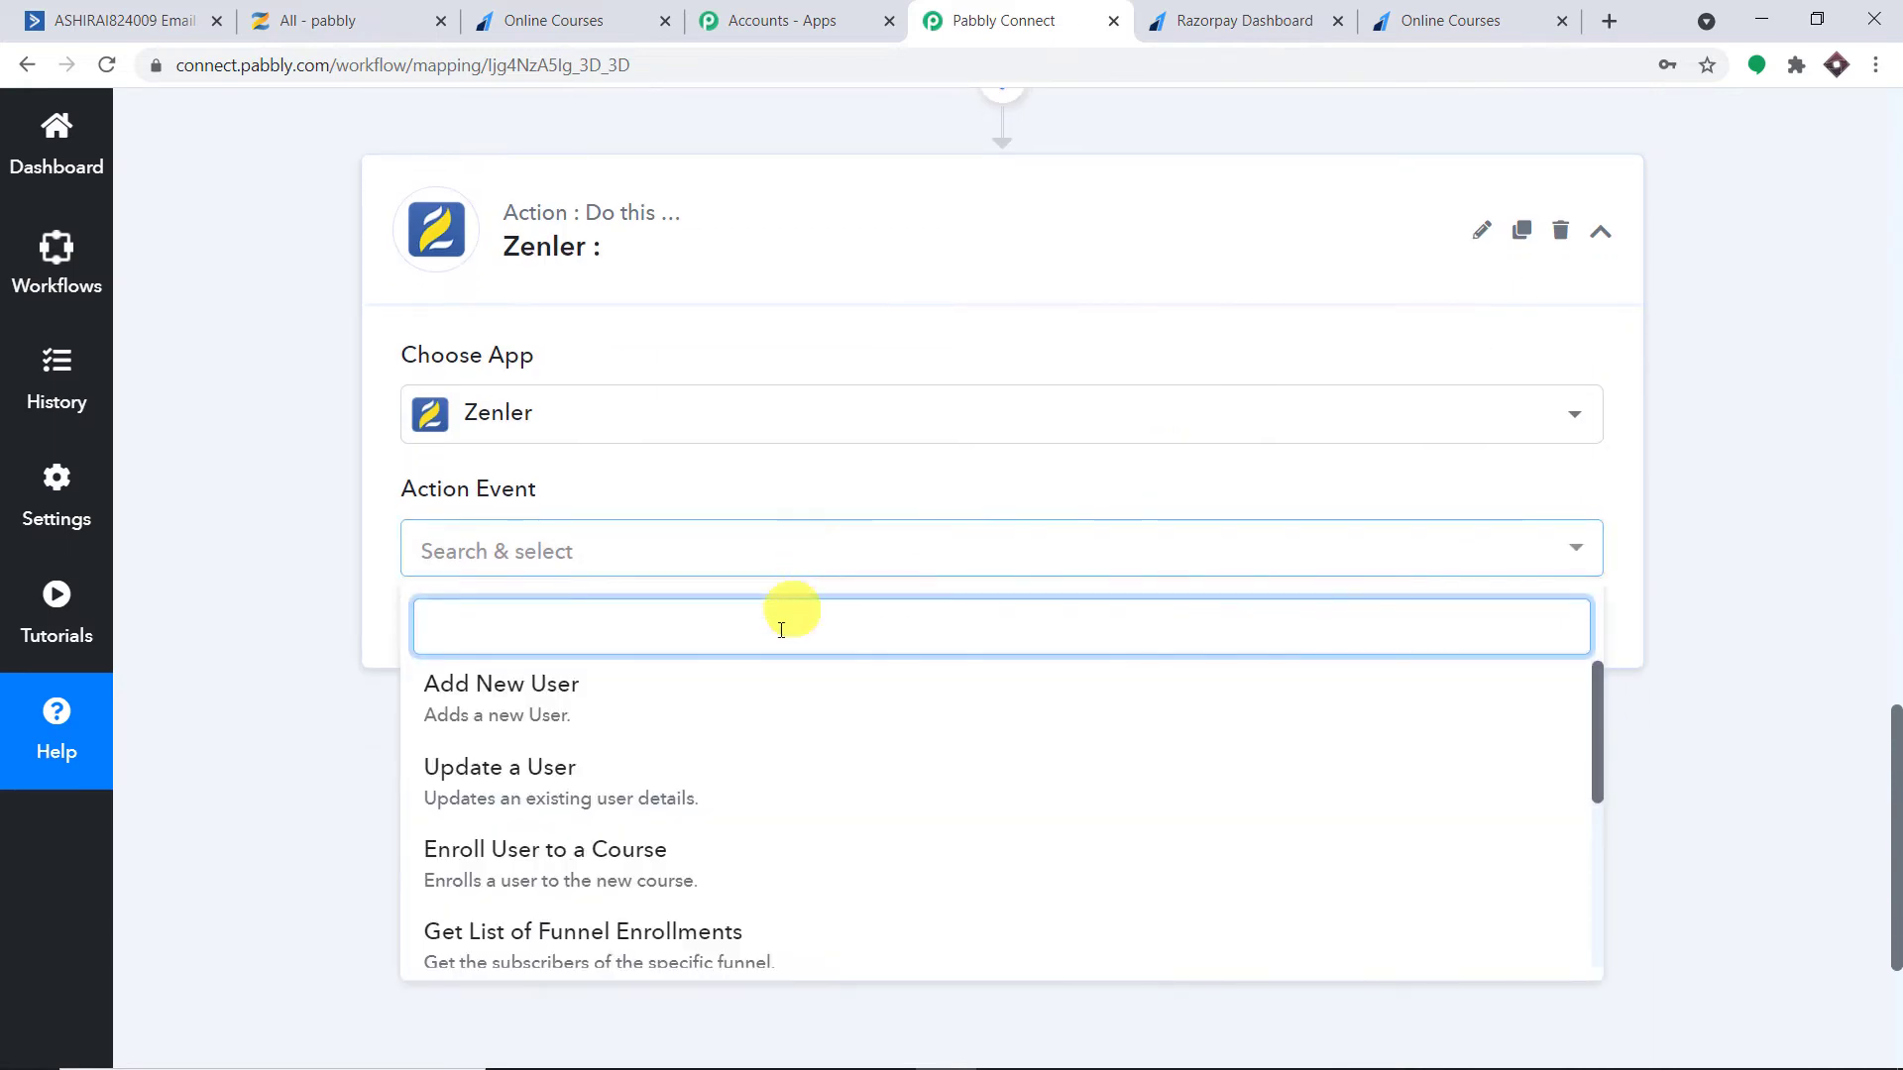
{"action": "scroll", "coordinate": [746, 708], "scroll_direction": "down", "scroll_amount": 4}
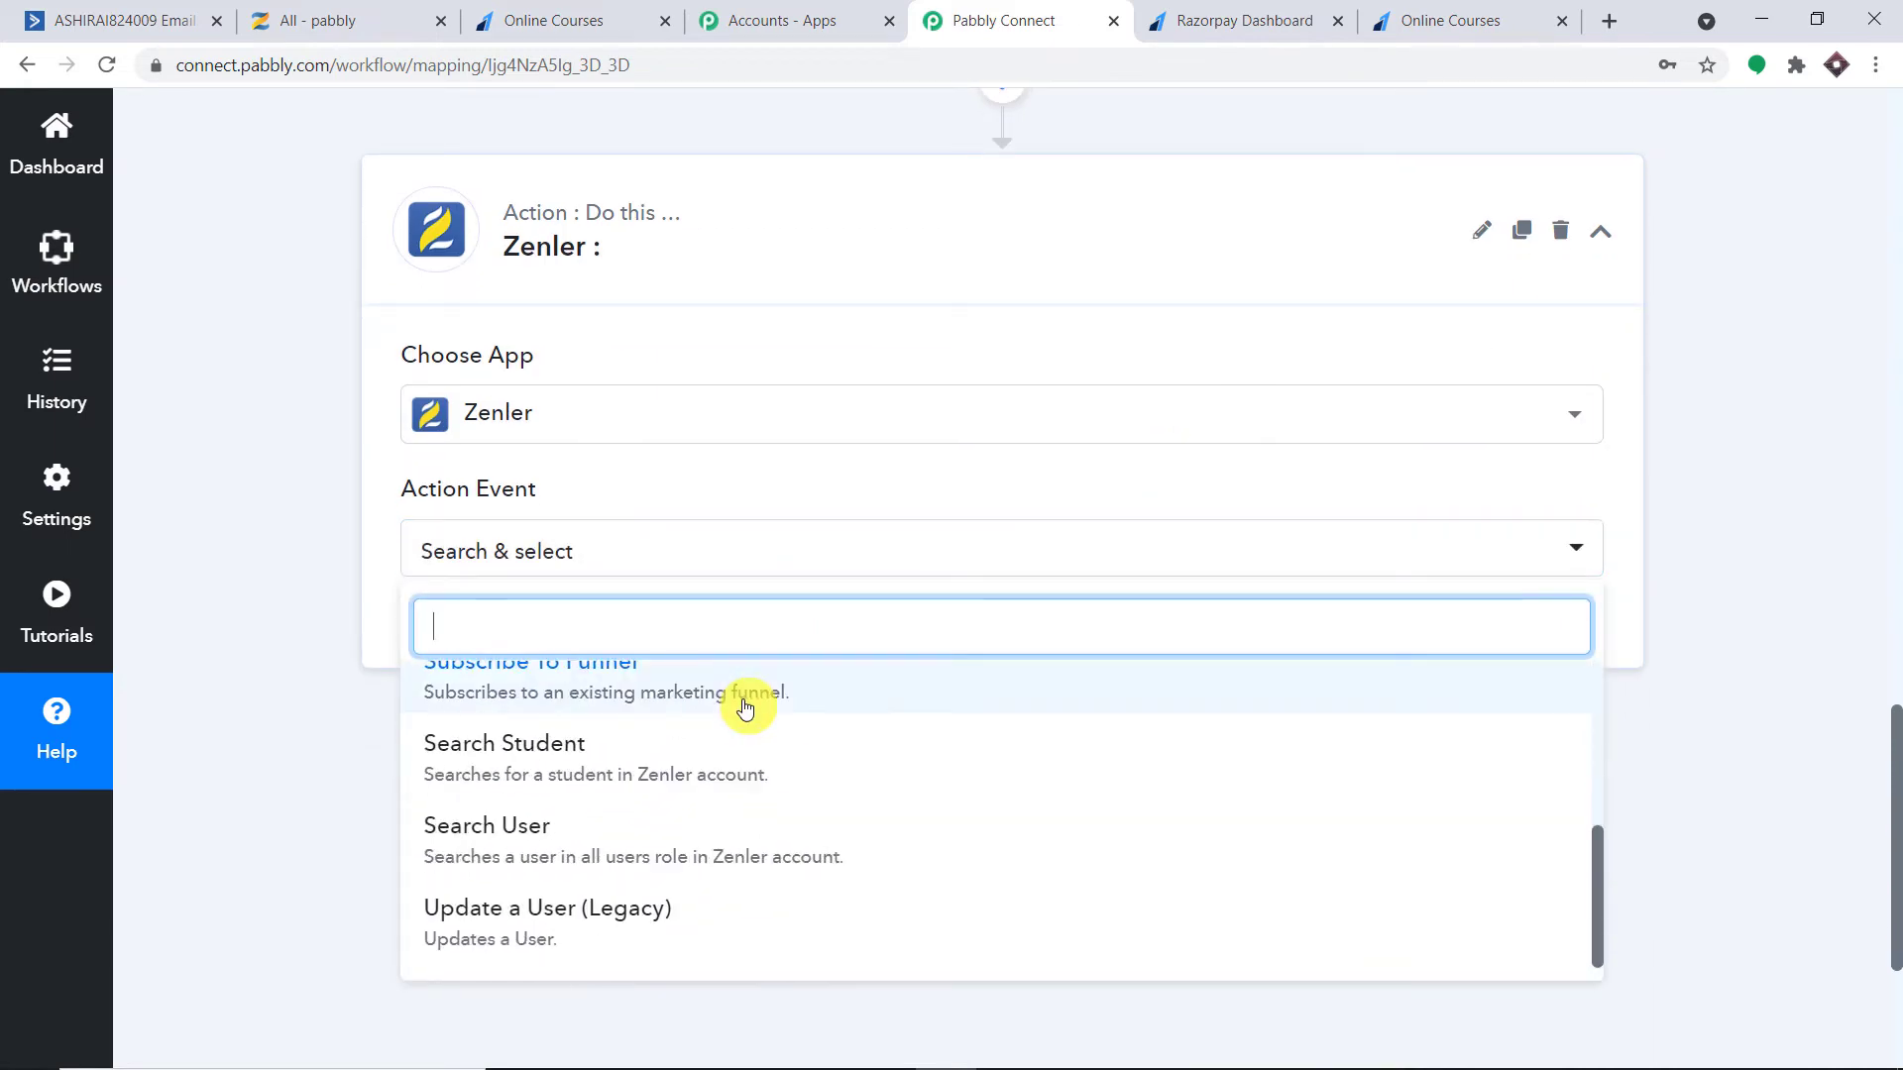
{"action": "scroll", "coordinate": [745, 707], "scroll_direction": "up", "scroll_amount": 3}
{"action": "scroll", "coordinate": [746, 707], "scroll_direction": "up", "scroll_amount": 1}
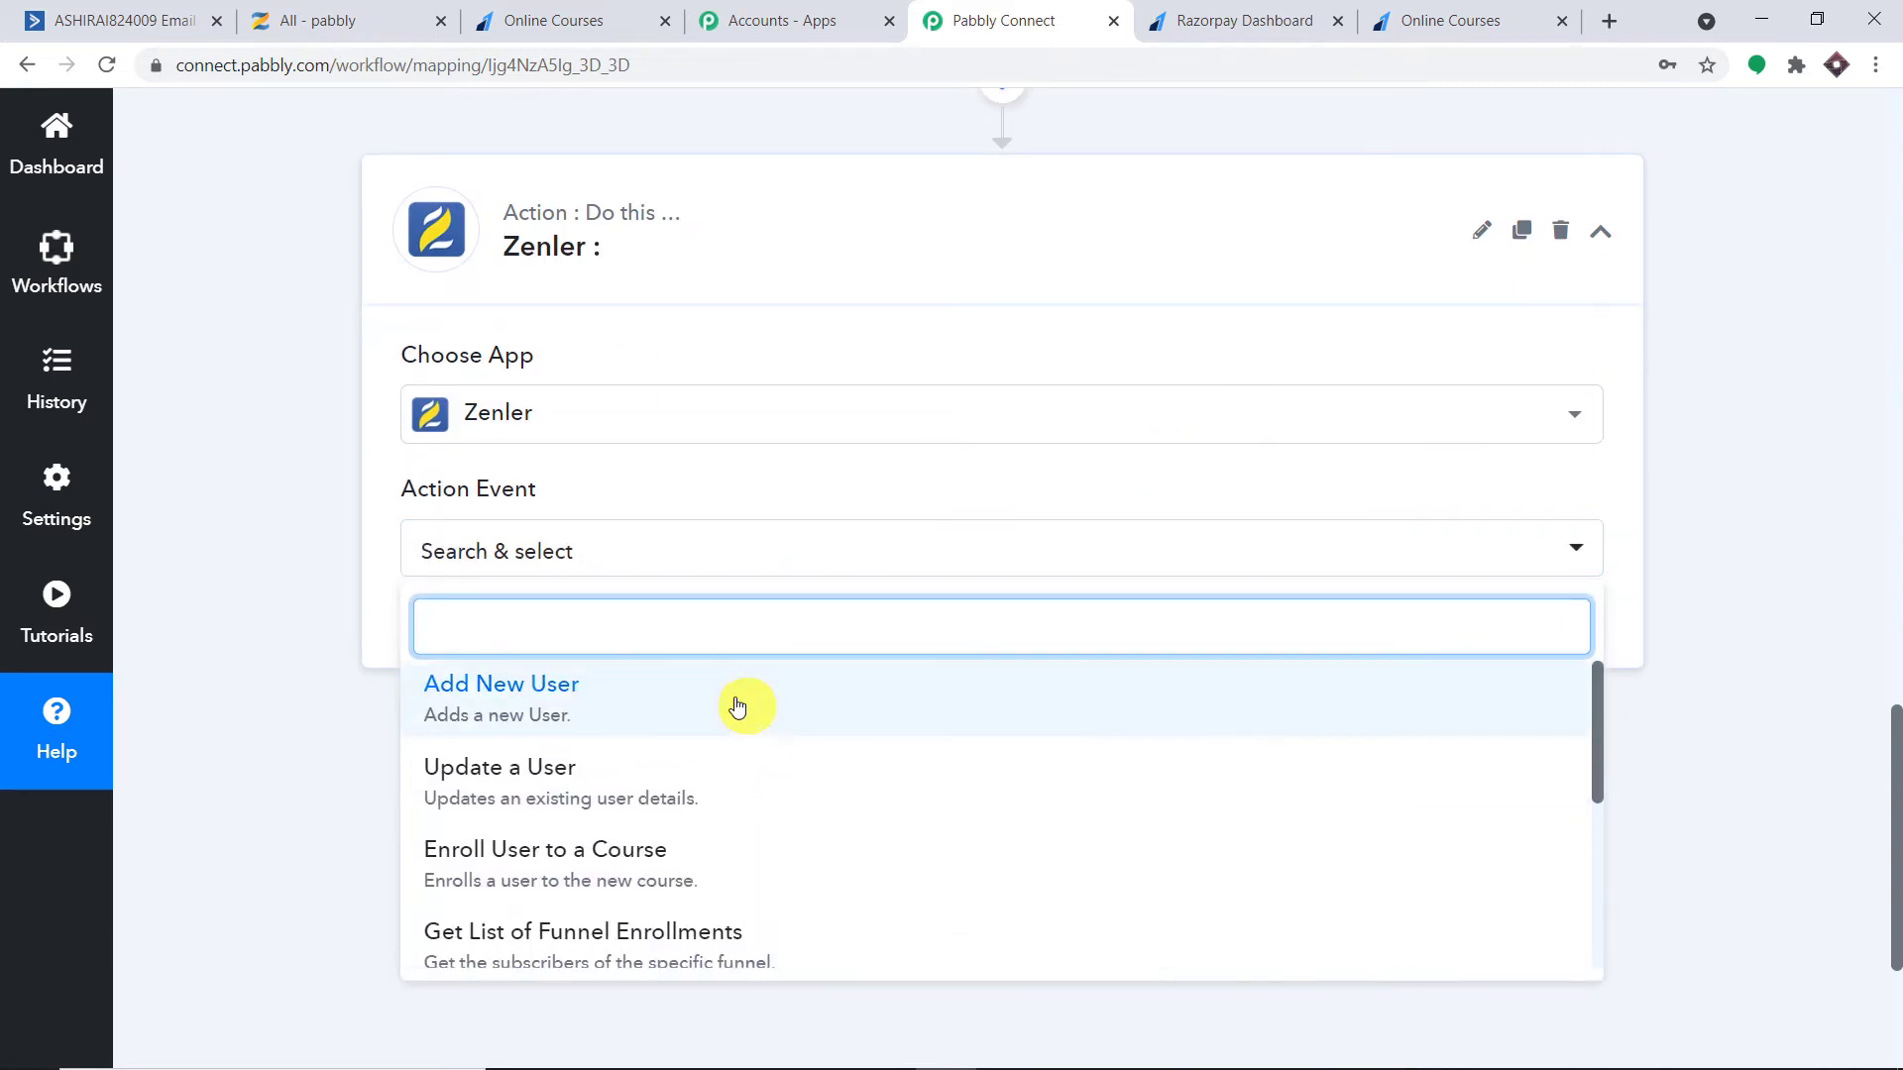
{"action": "left_click", "coordinate": [594, 702]}
Start adding a new Zenler connection and check the instructions for where its API key is found
{"action": "left_click", "coordinate": [478, 630]}
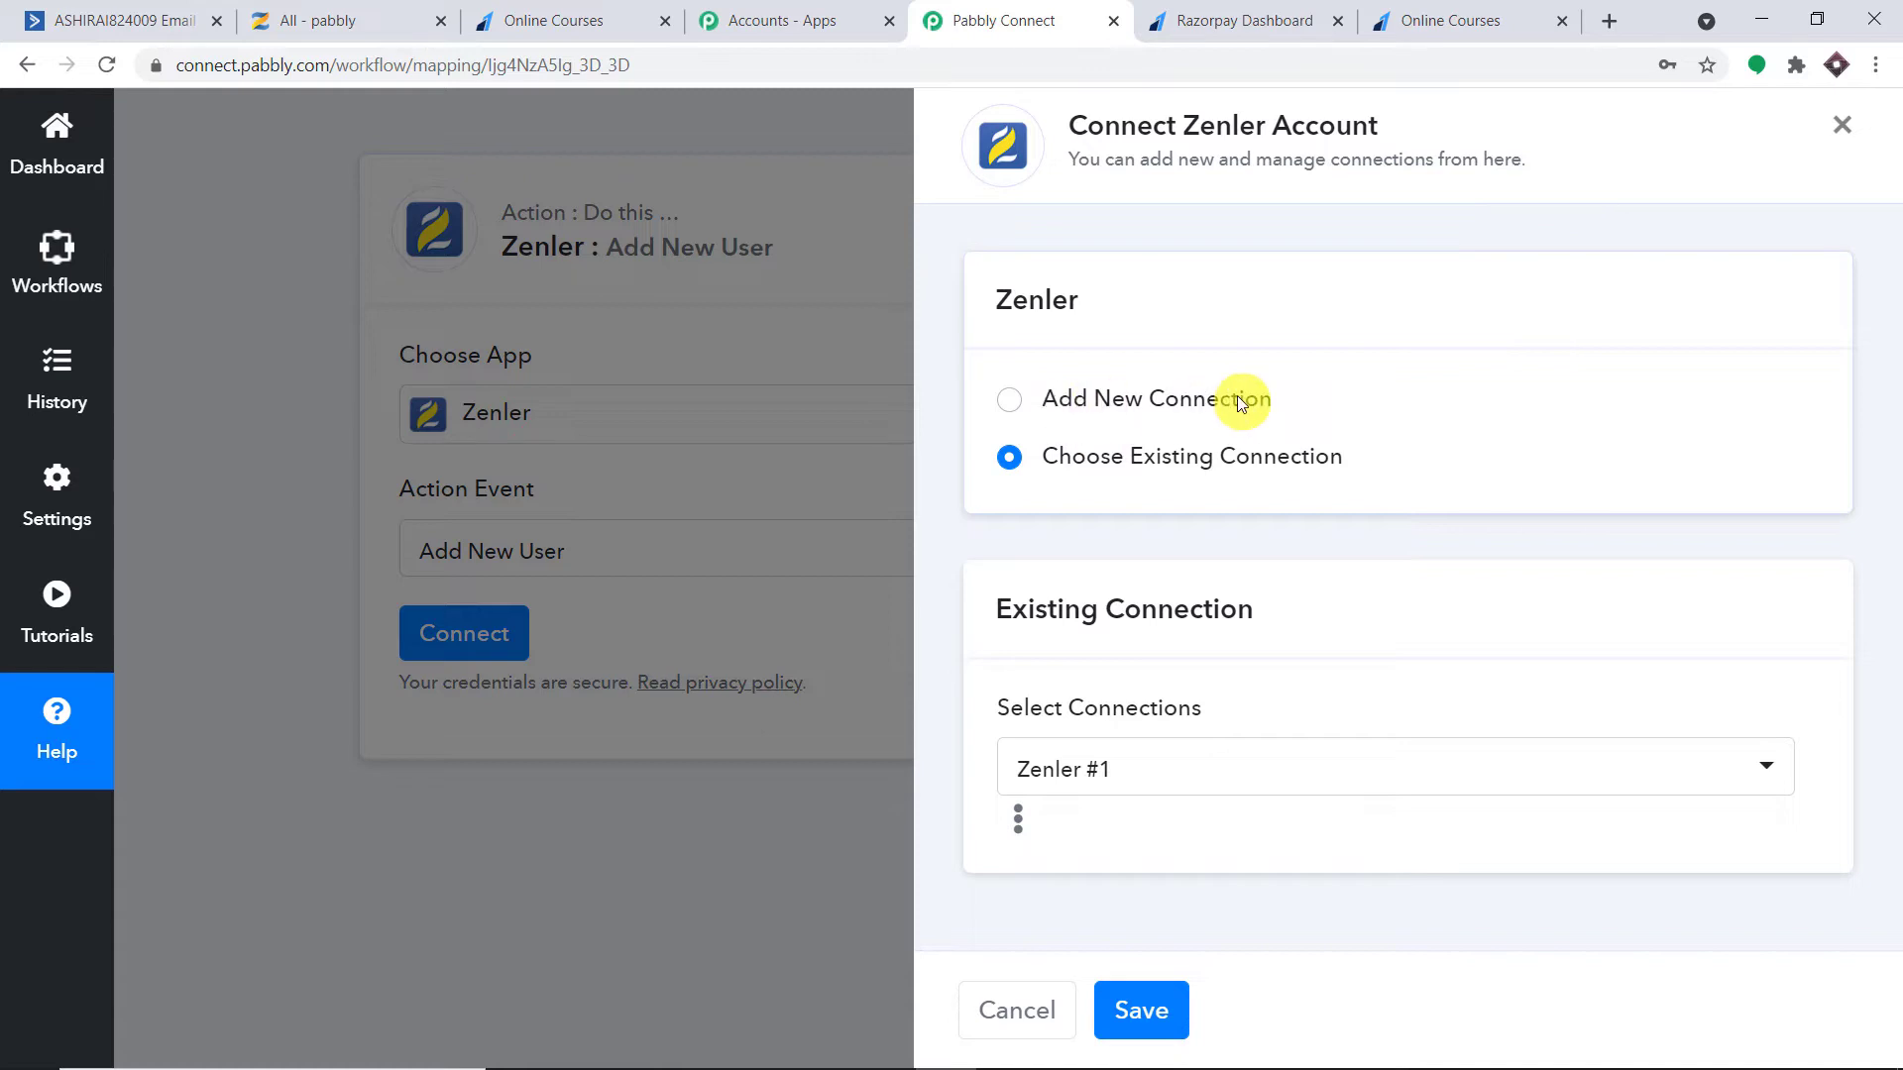
{"action": "left_click", "coordinate": [1011, 401]}
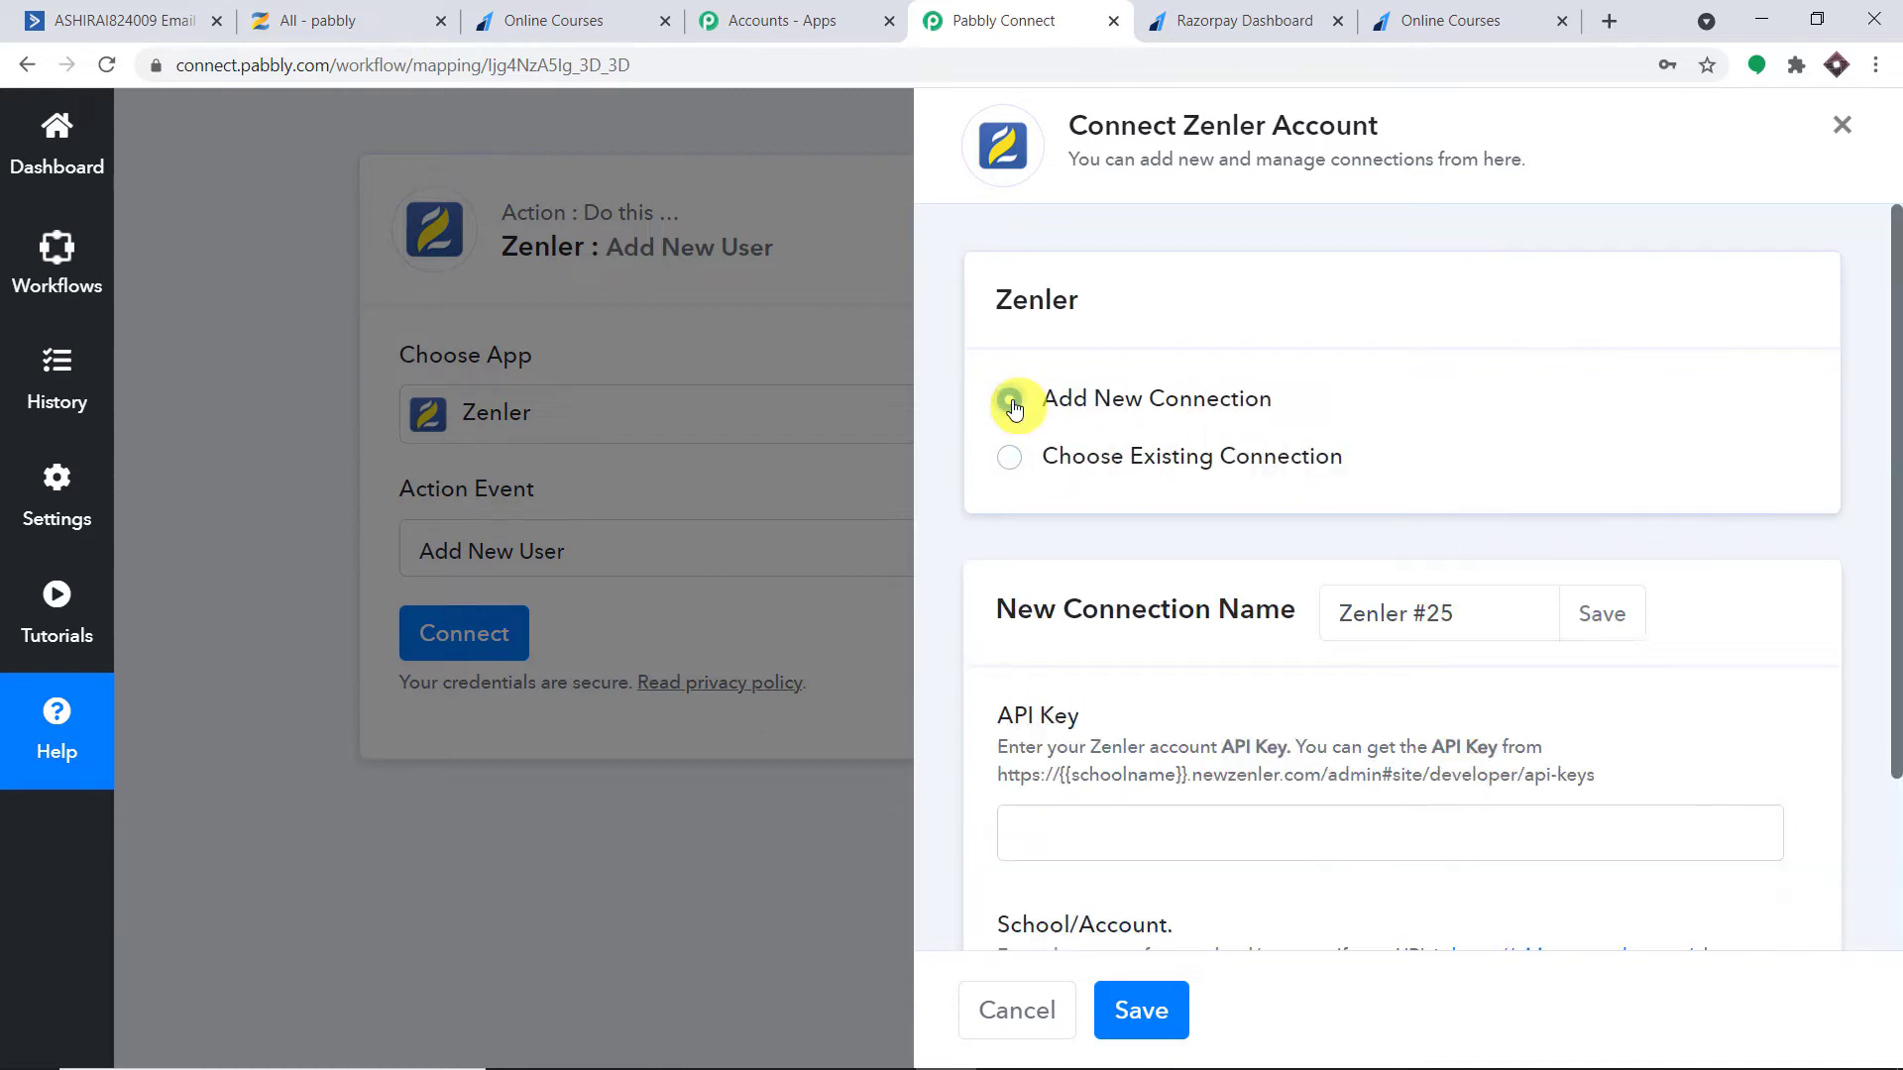
{"action": "scroll", "coordinate": [1261, 492], "scroll_direction": "down", "scroll_amount": 3}
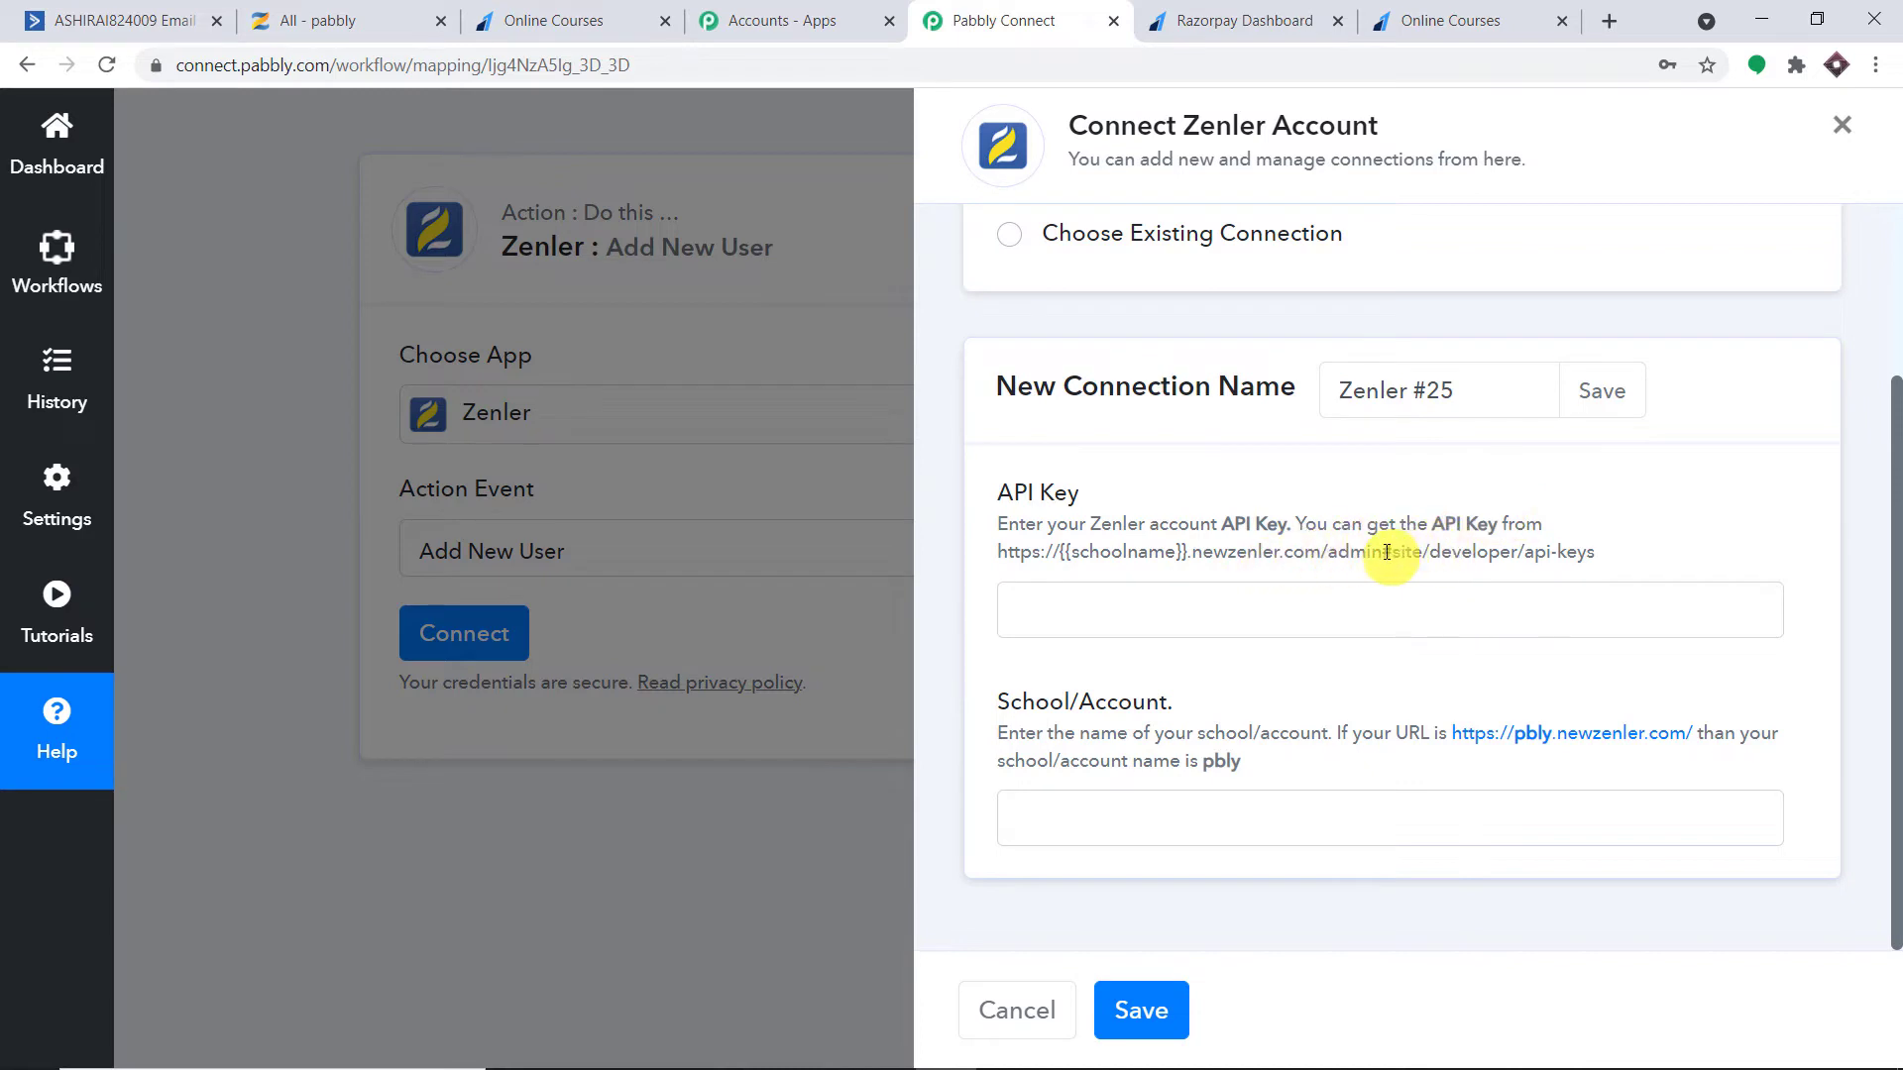
{"action": "left_click_drag", "start_coordinate": [1249, 561], "coordinate": [1572, 560]}
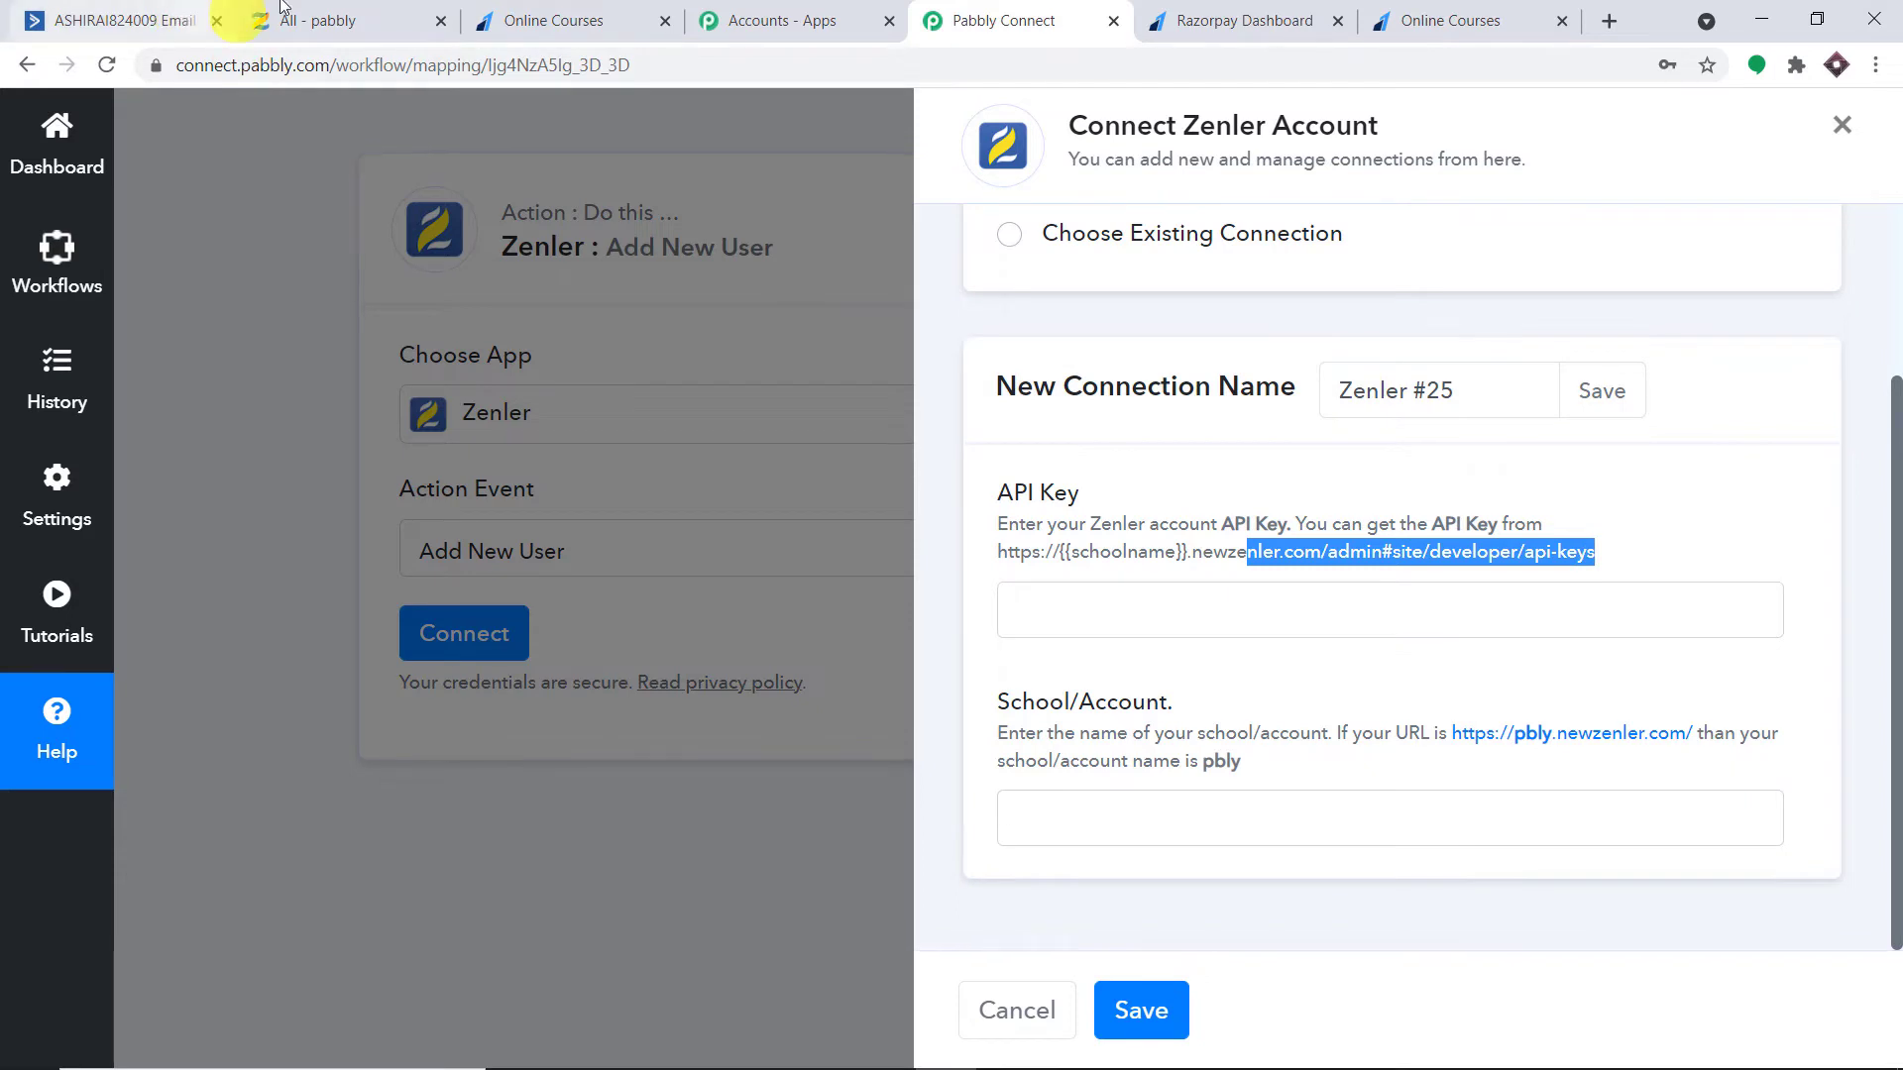
Switch to Zenler, open the developer API key page from the site settings, and copy the API key
{"action": "left_click", "coordinate": [337, 12]}
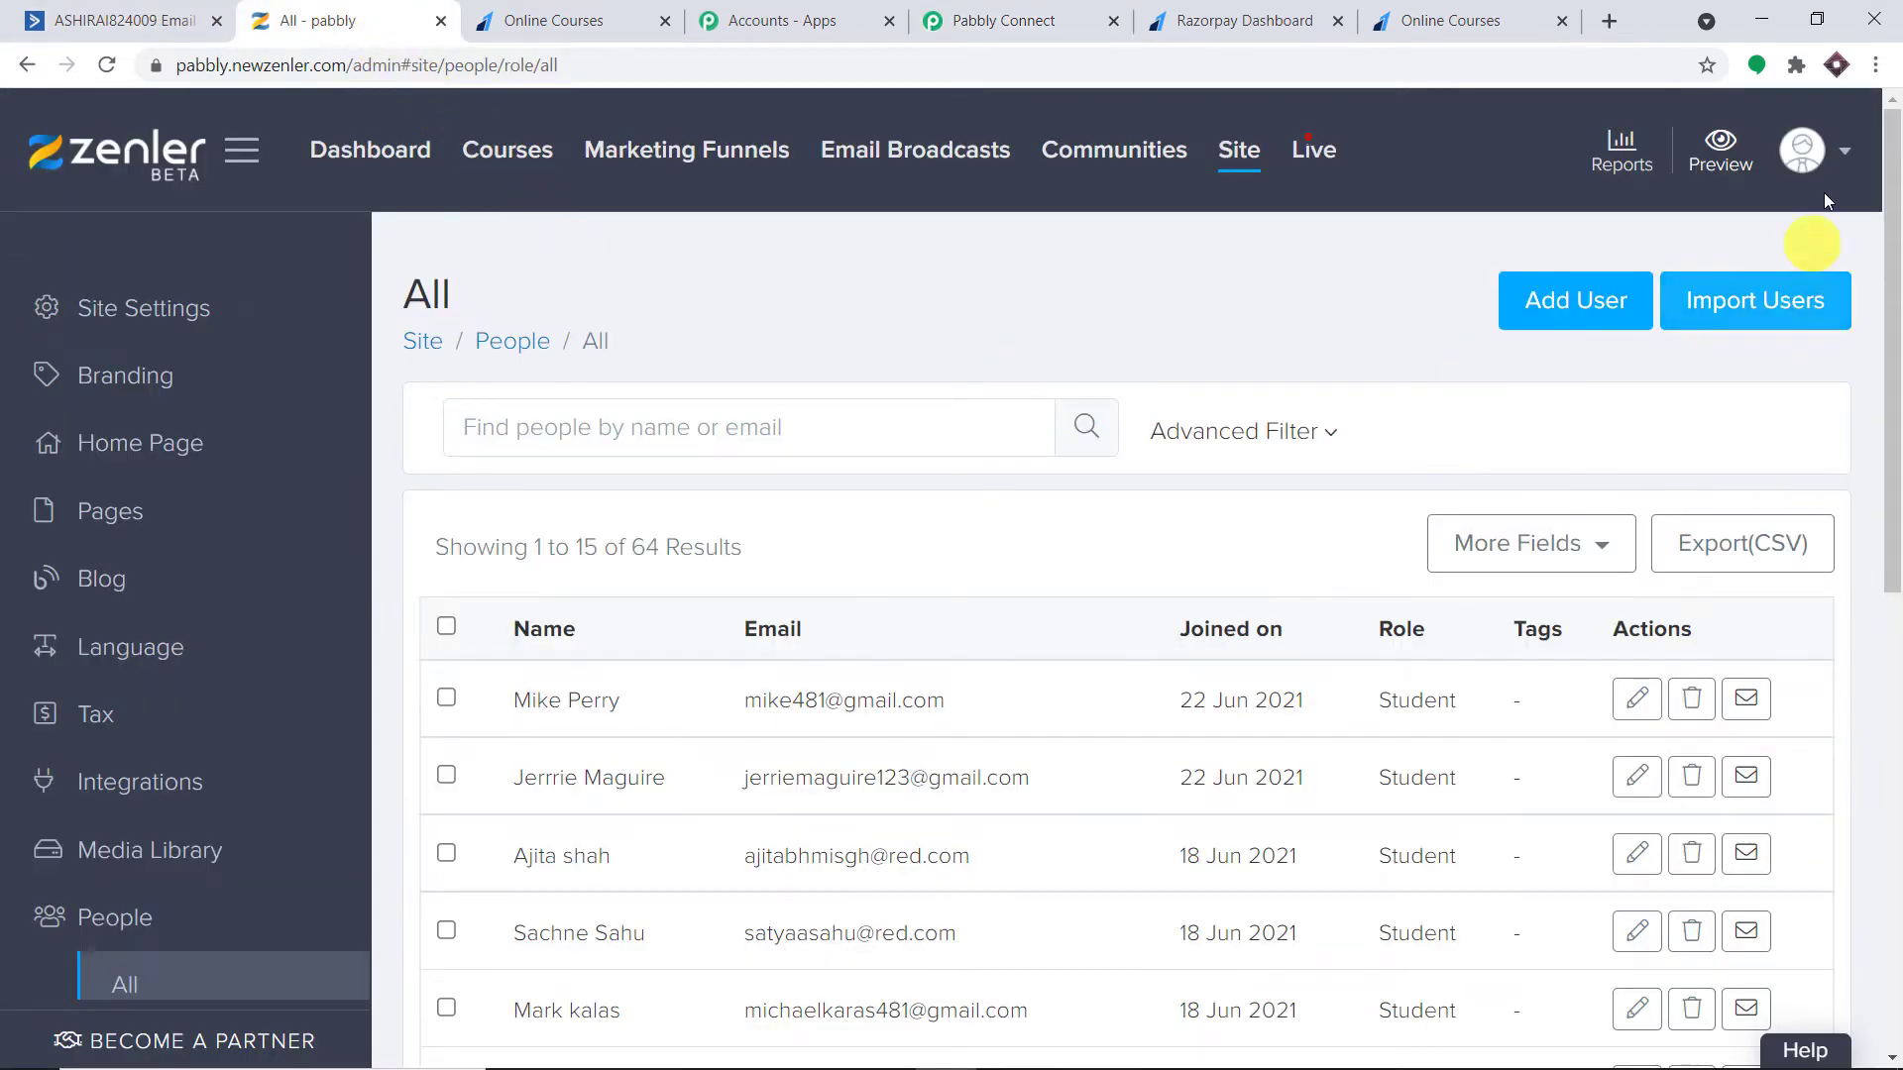
{"action": "left_click", "coordinate": [1827, 148]}
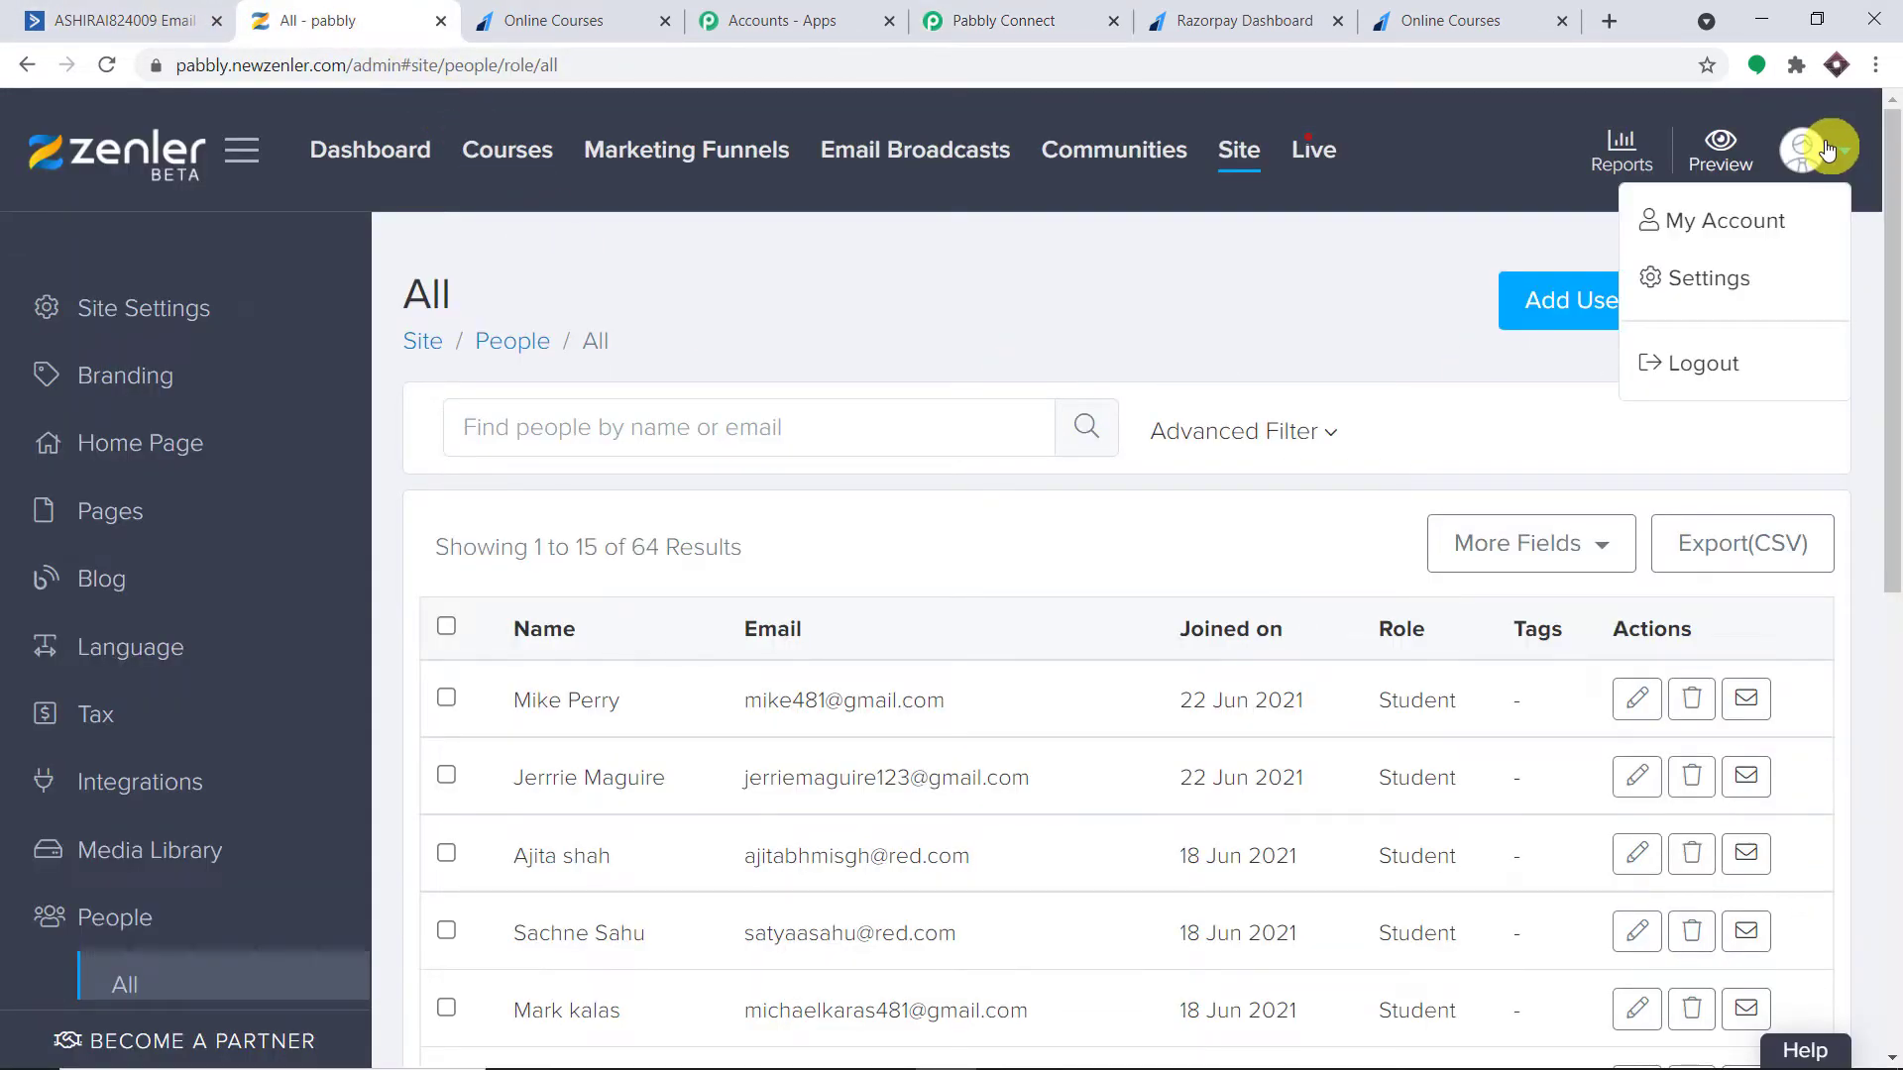
{"action": "left_click", "coordinate": [1730, 284]}
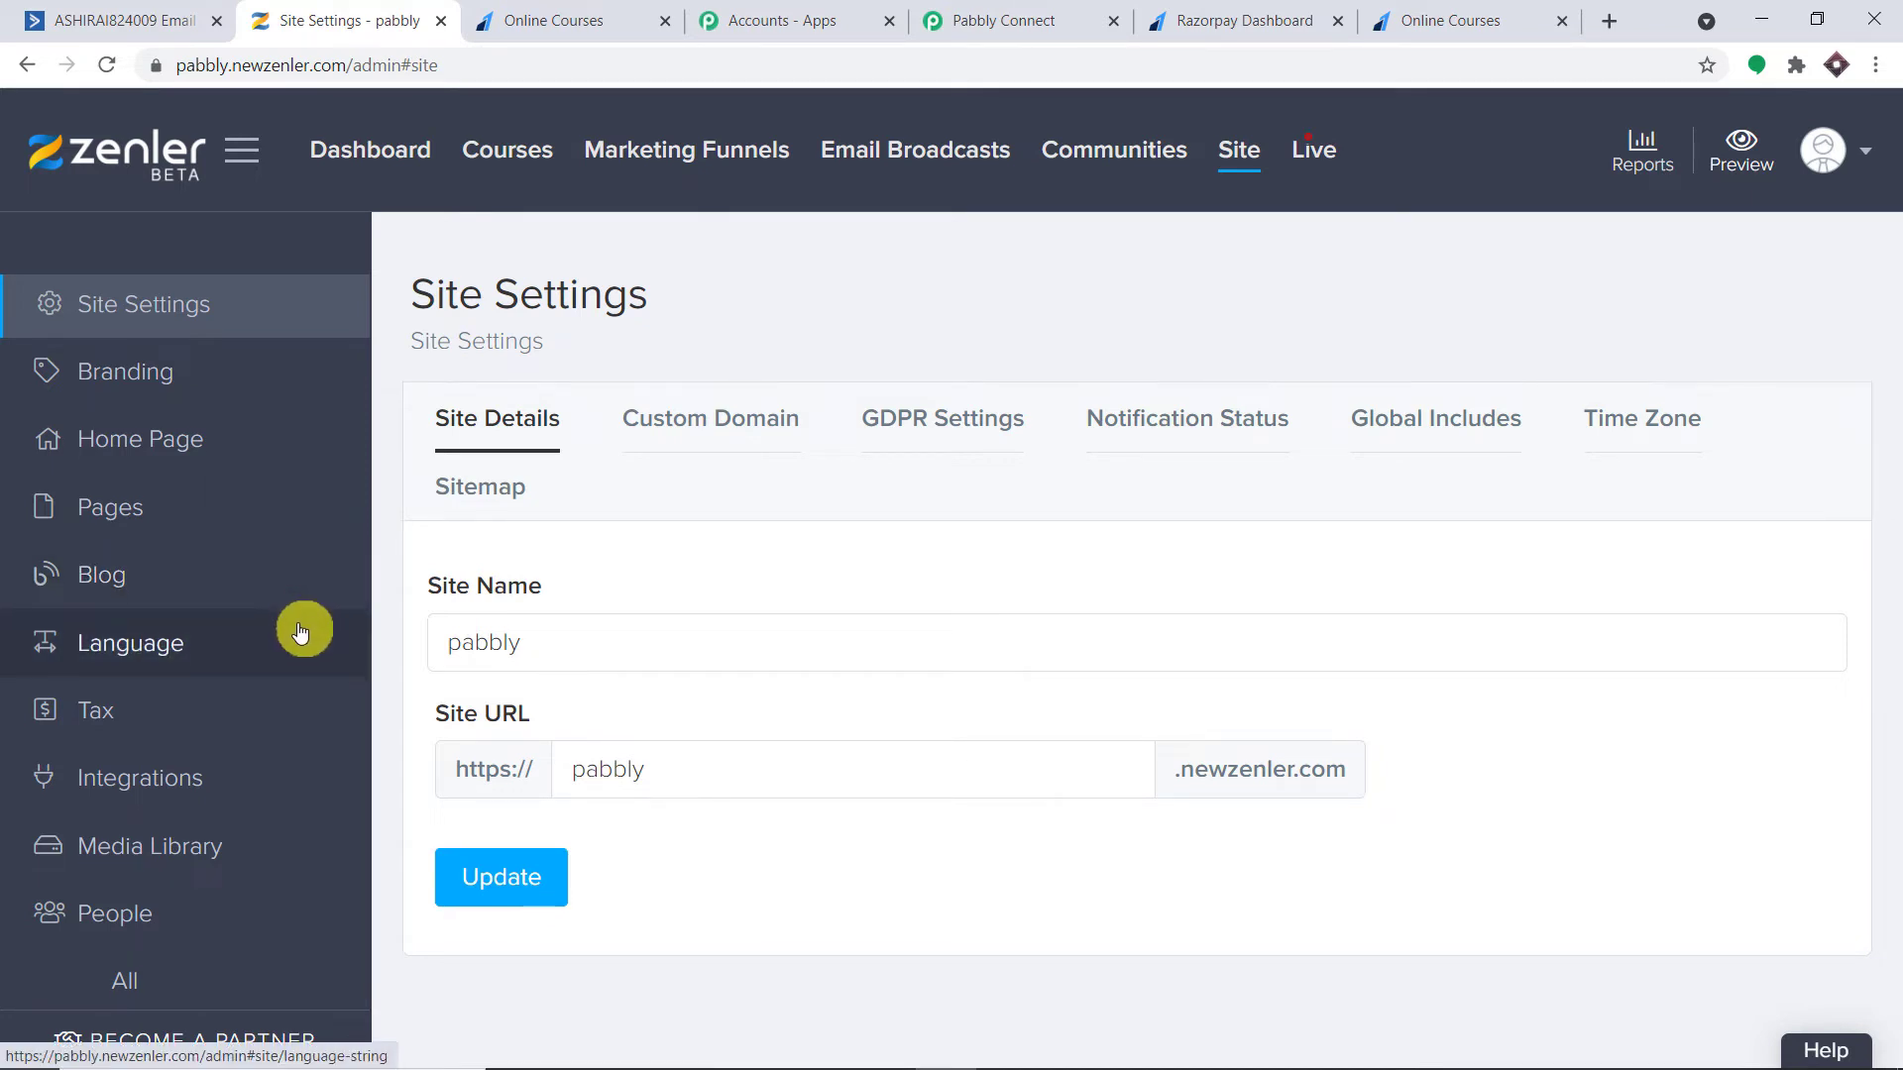
{"action": "scroll", "coordinate": [302, 629], "scroll_direction": "down", "scroll_amount": 5}
{"action": "scroll", "coordinate": [302, 632], "scroll_direction": "down", "scroll_amount": 4}
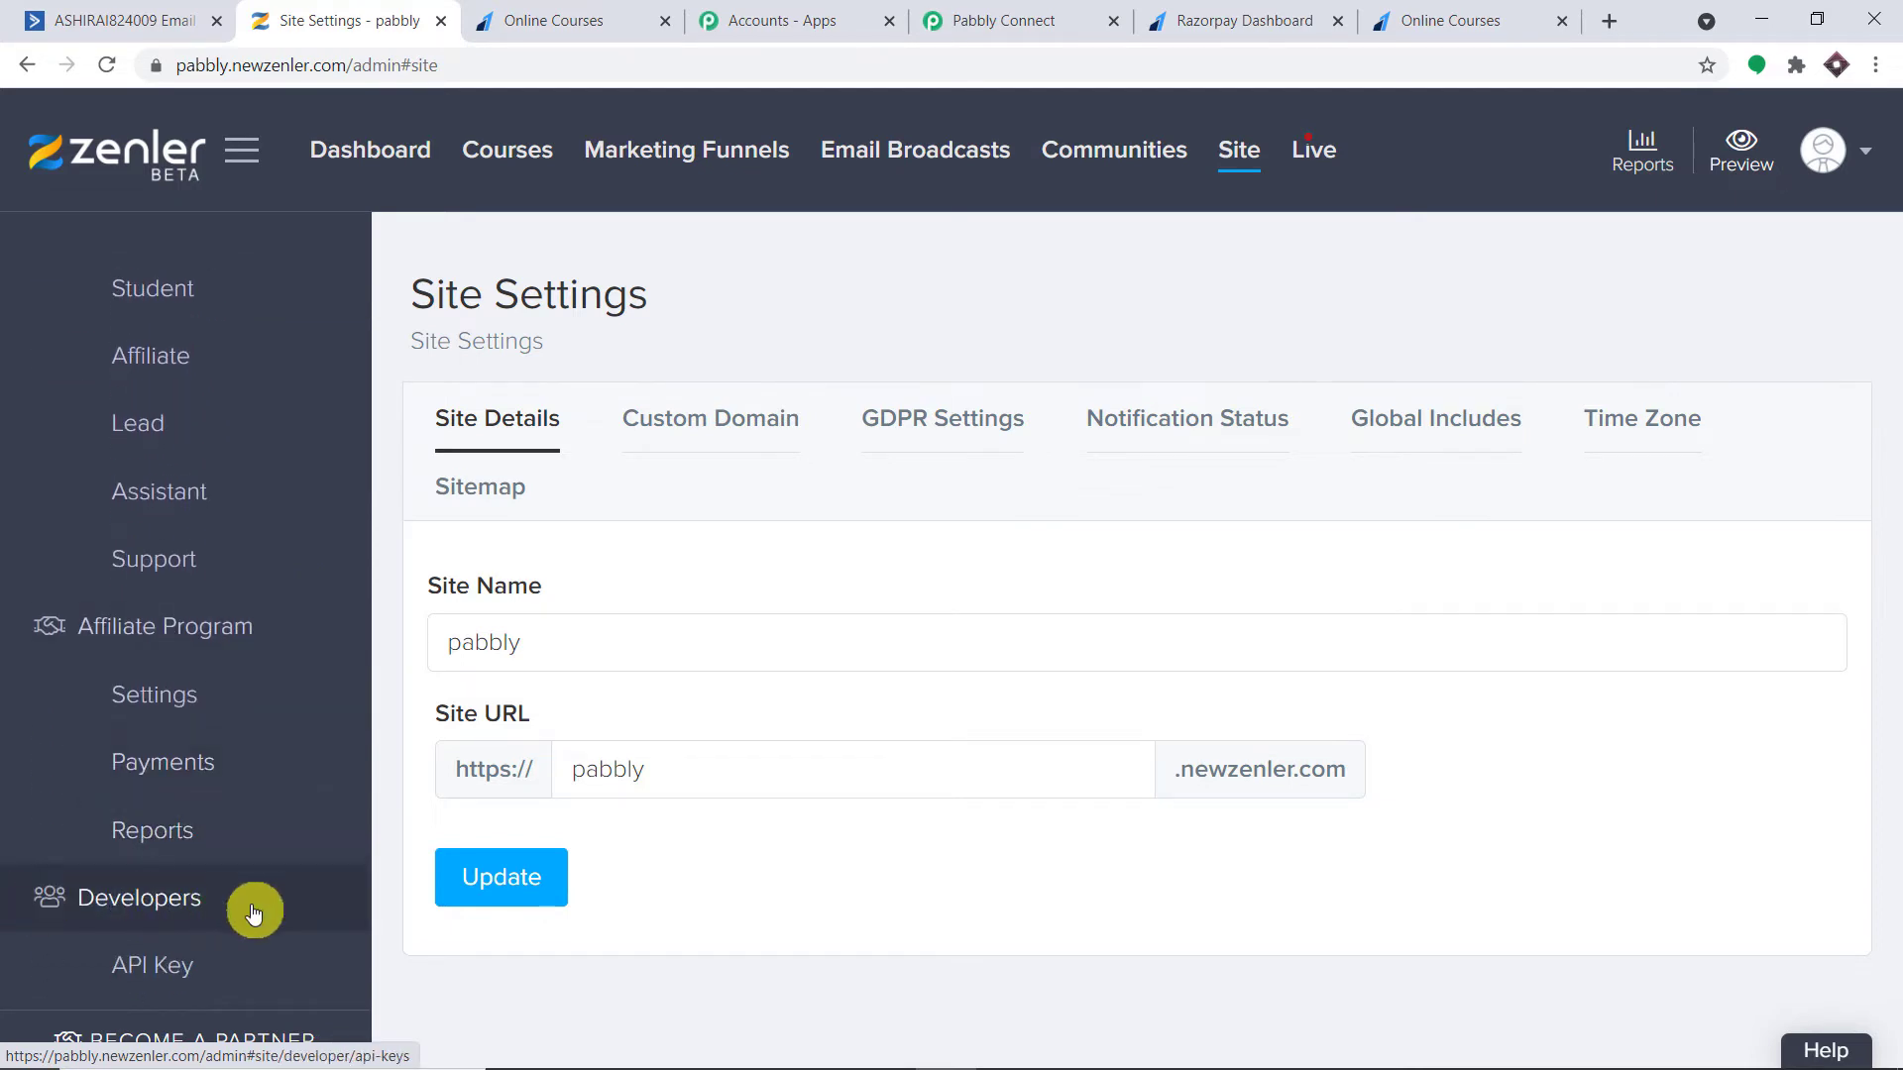
{"action": "left_click", "coordinate": [222, 981]}
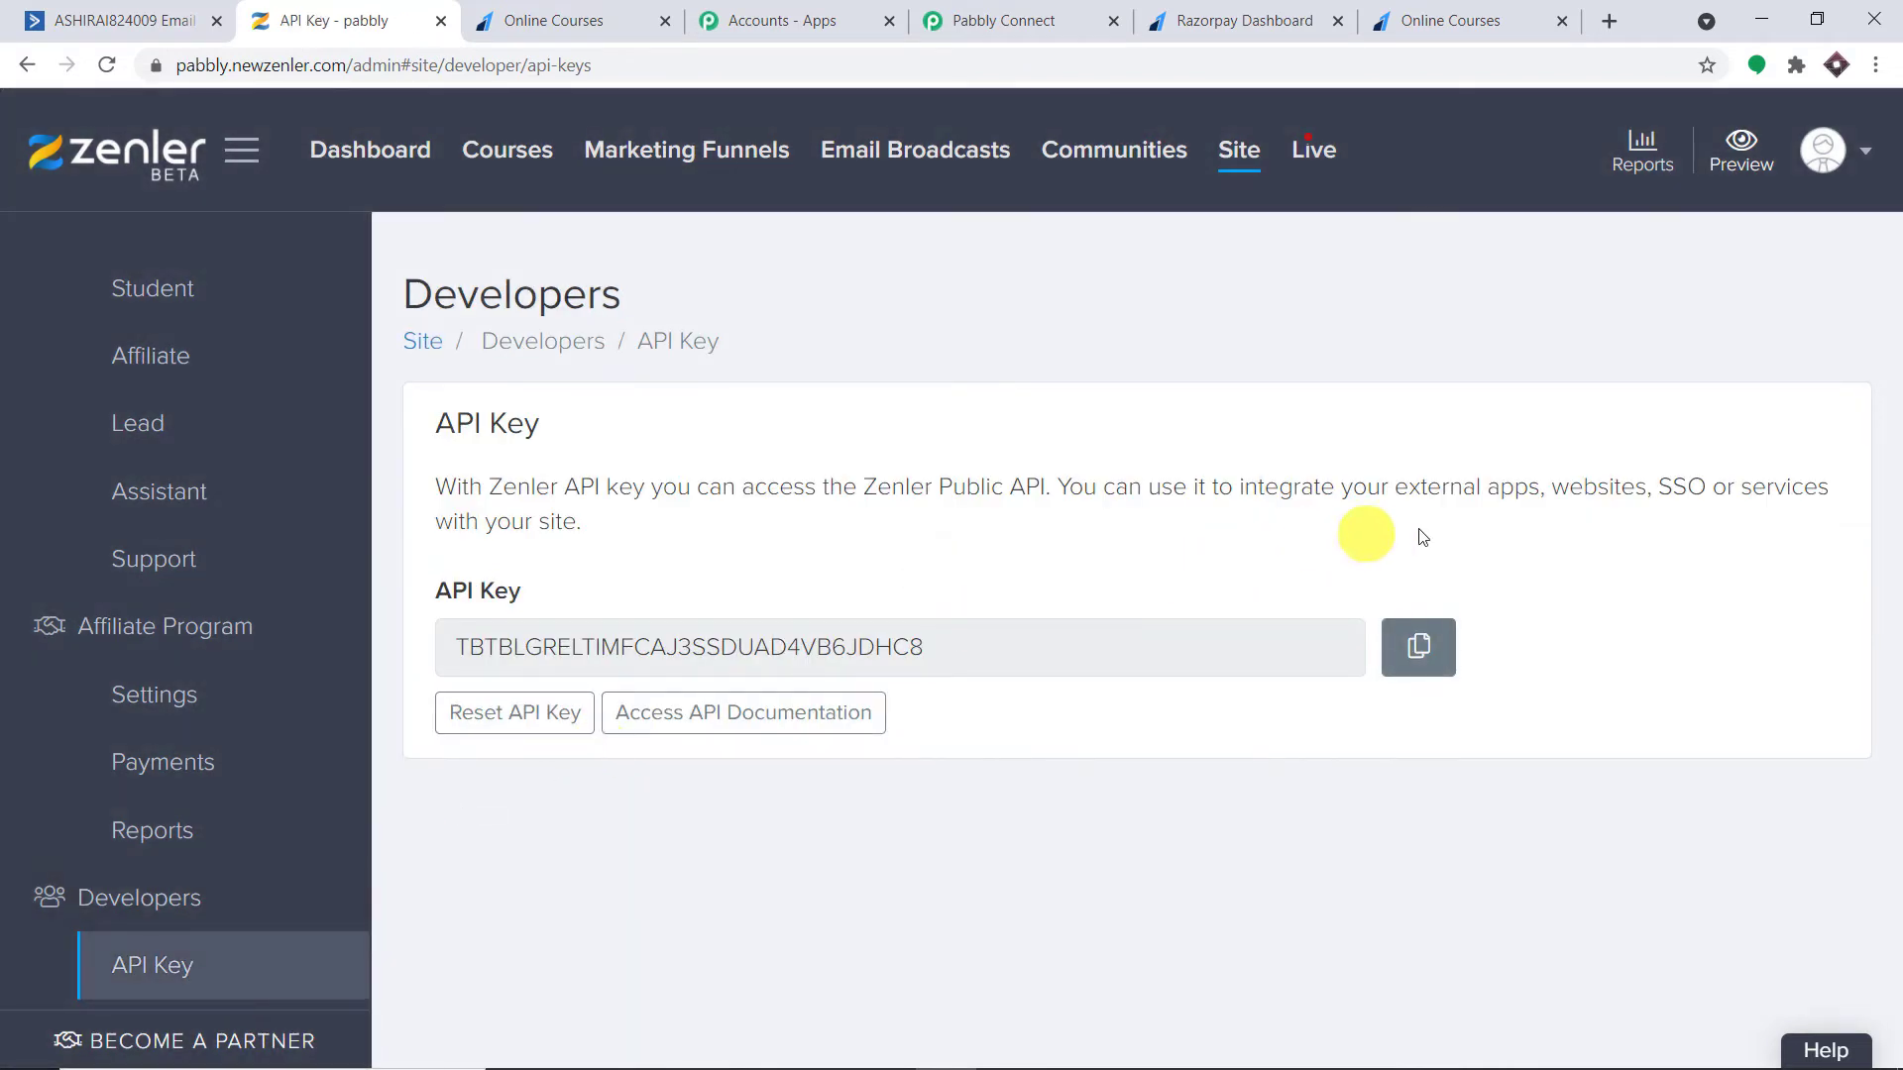
{"action": "left_click", "coordinate": [1428, 651]}
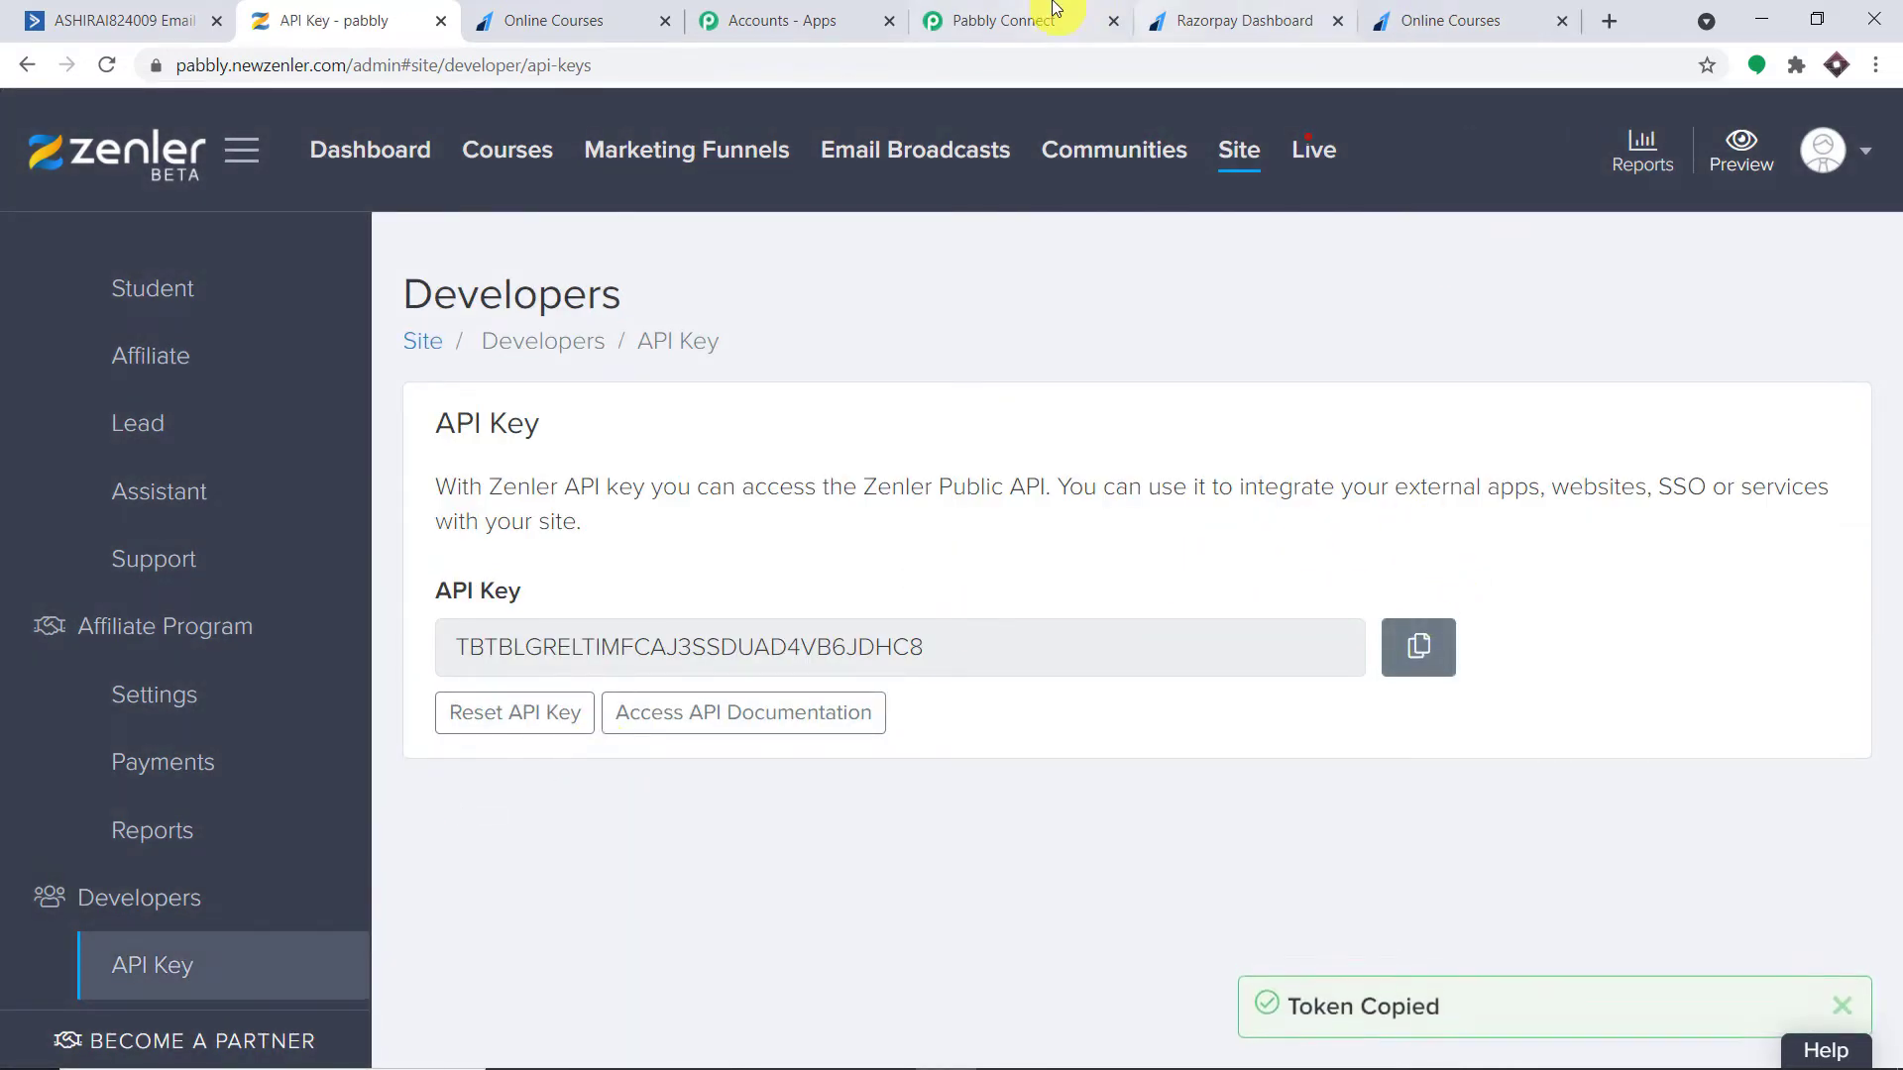
Paste the copied API key into the new Zenler connection in Pabbly Connect
{"action": "left_click", "coordinate": [1045, 18]}
{"action": "left_click", "coordinate": [1132, 637]}
{"action": "right_click", "coordinate": [1126, 634]}
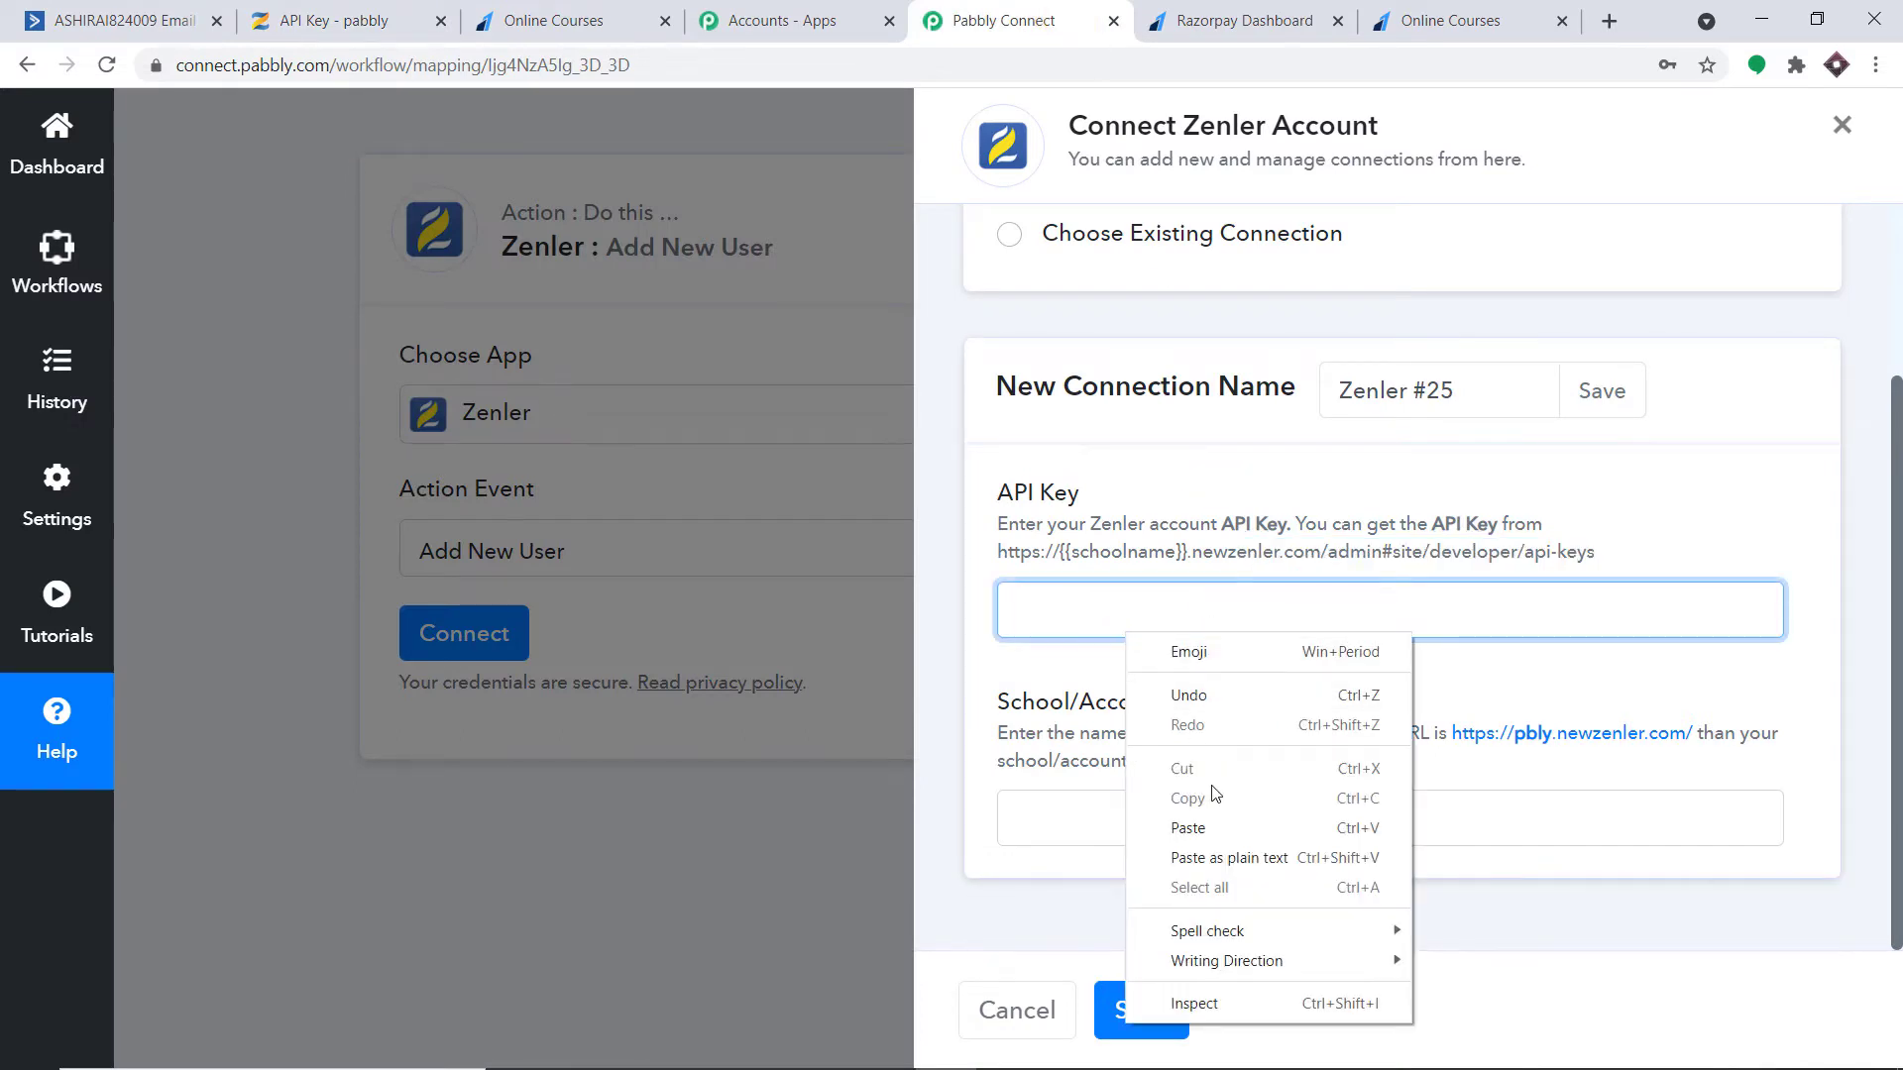
{"action": "left_click", "coordinate": [1236, 831]}
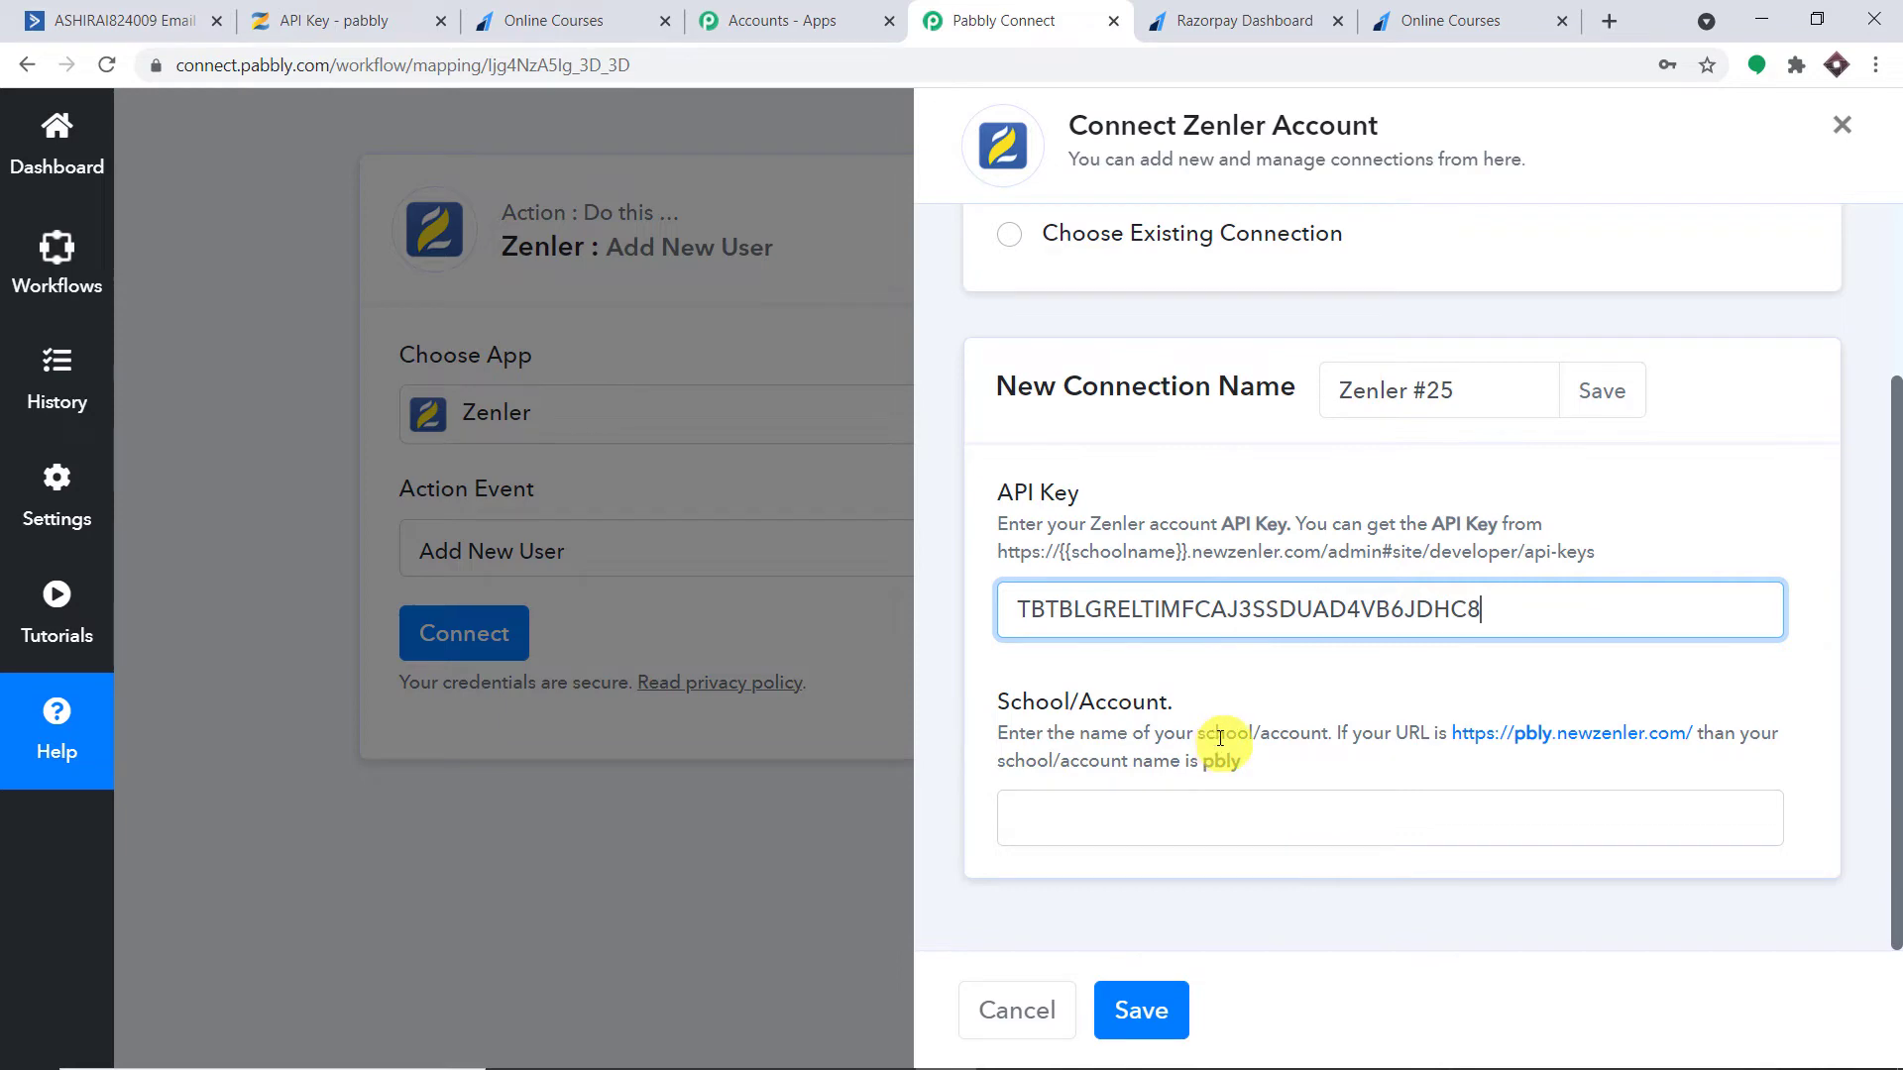
Copy the school name "pabbly" from the Zenler site's web address
{"action": "left_click", "coordinate": [623, 18]}
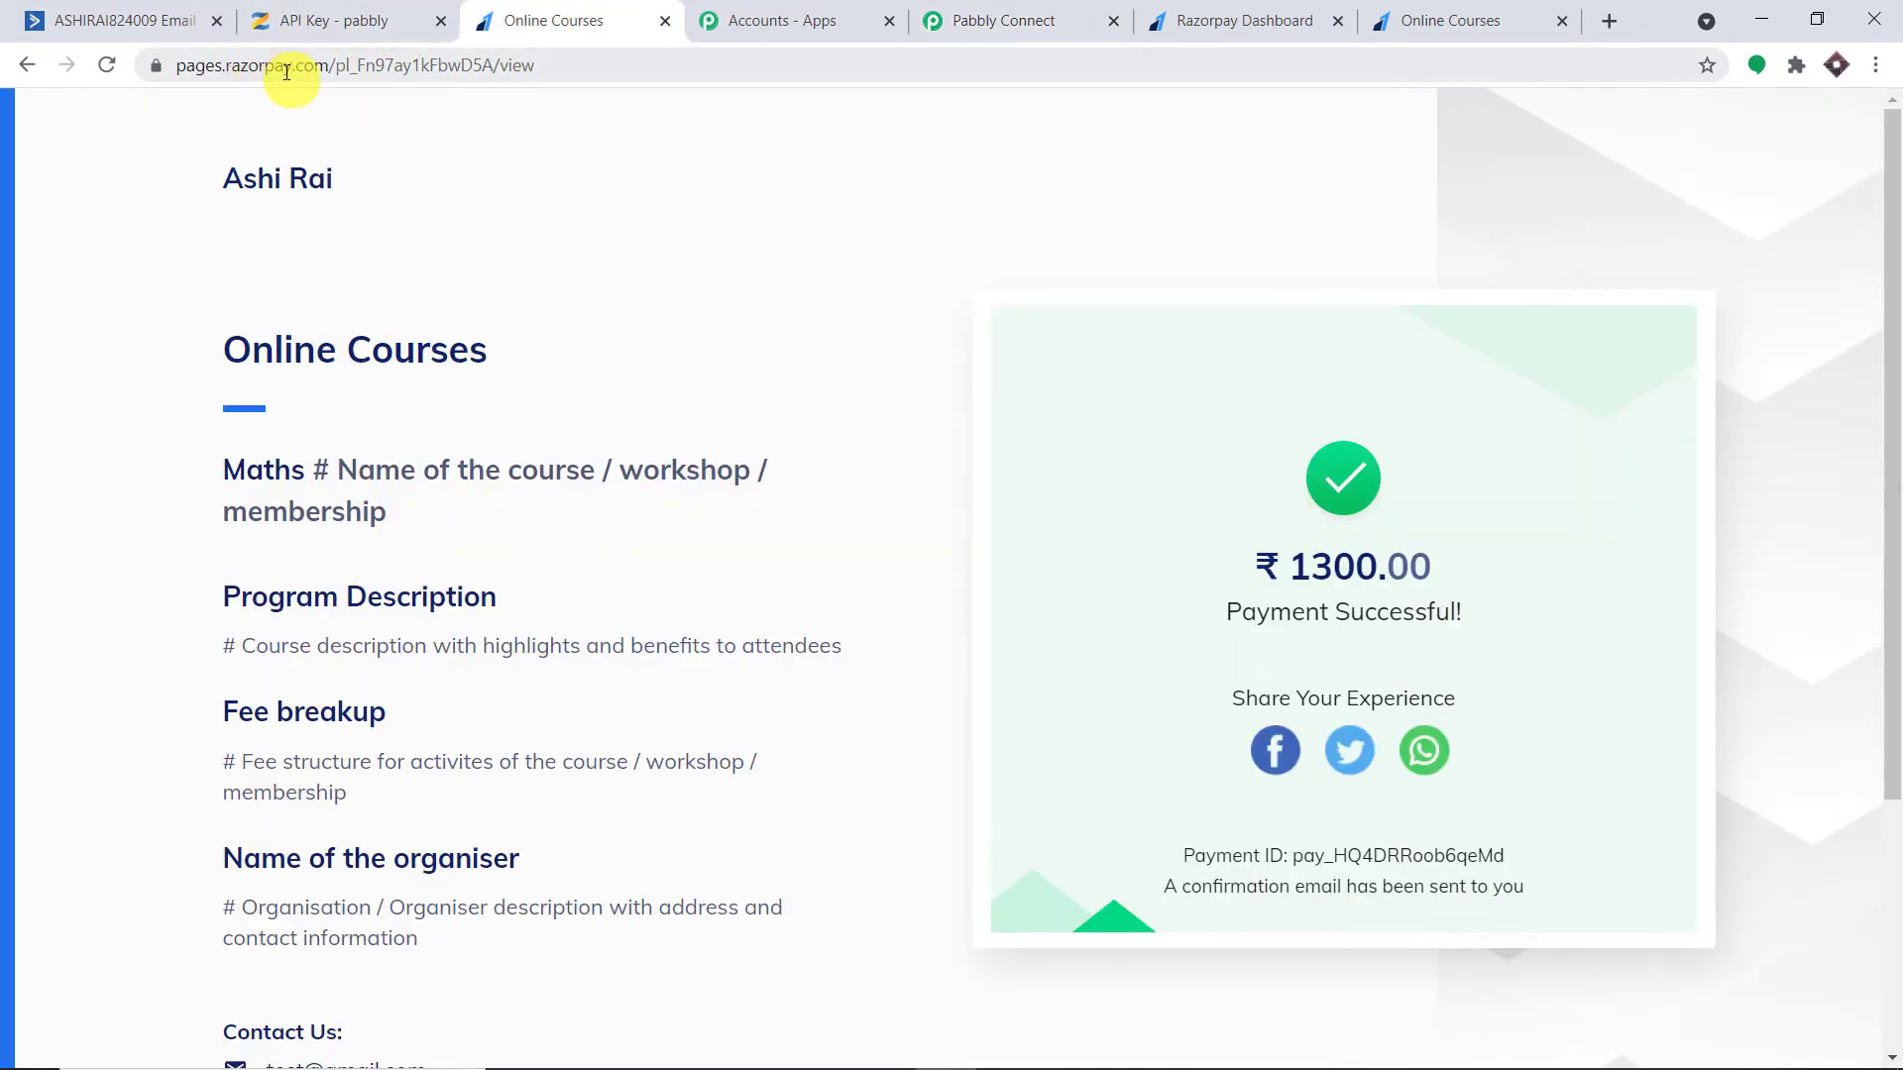
{"action": "left_click", "coordinate": [310, 20]}
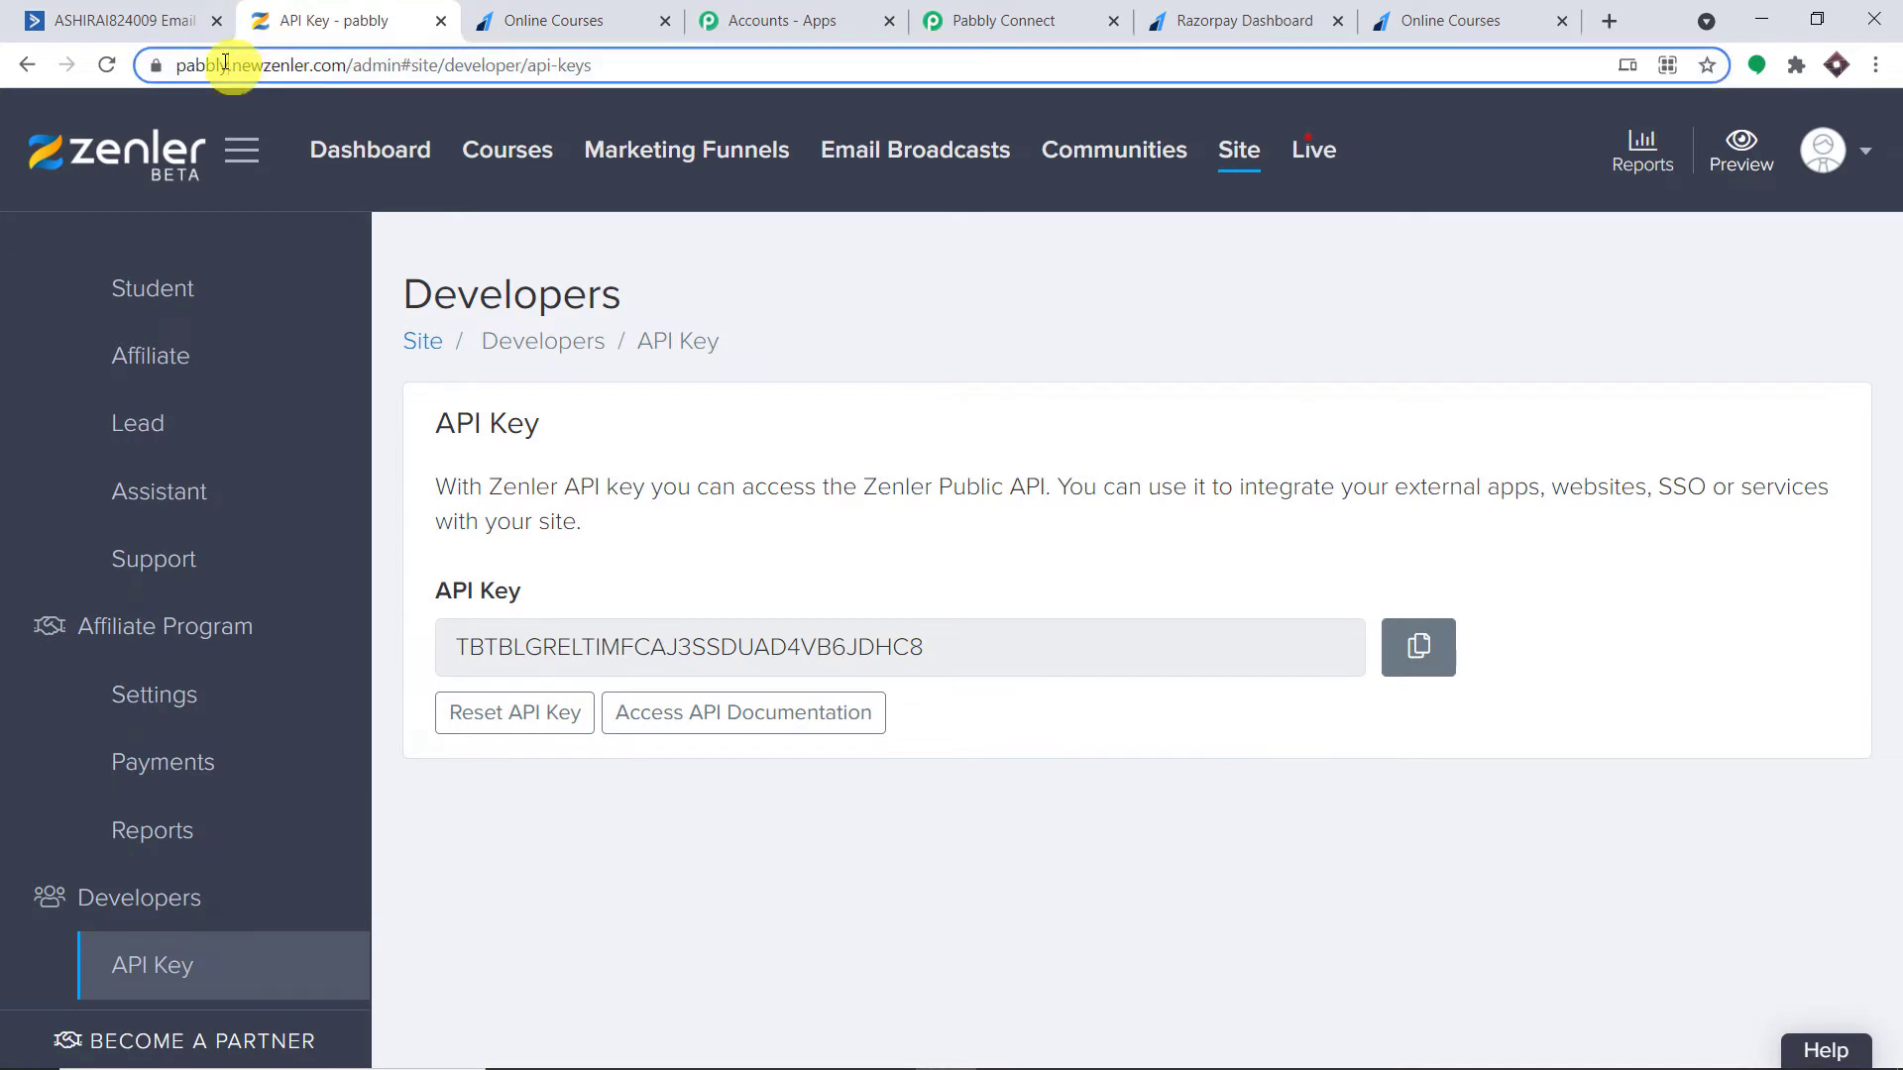
{"action": "double_click", "coordinate": [223, 65]}
{"action": "right_click", "coordinate": [241, 67]}
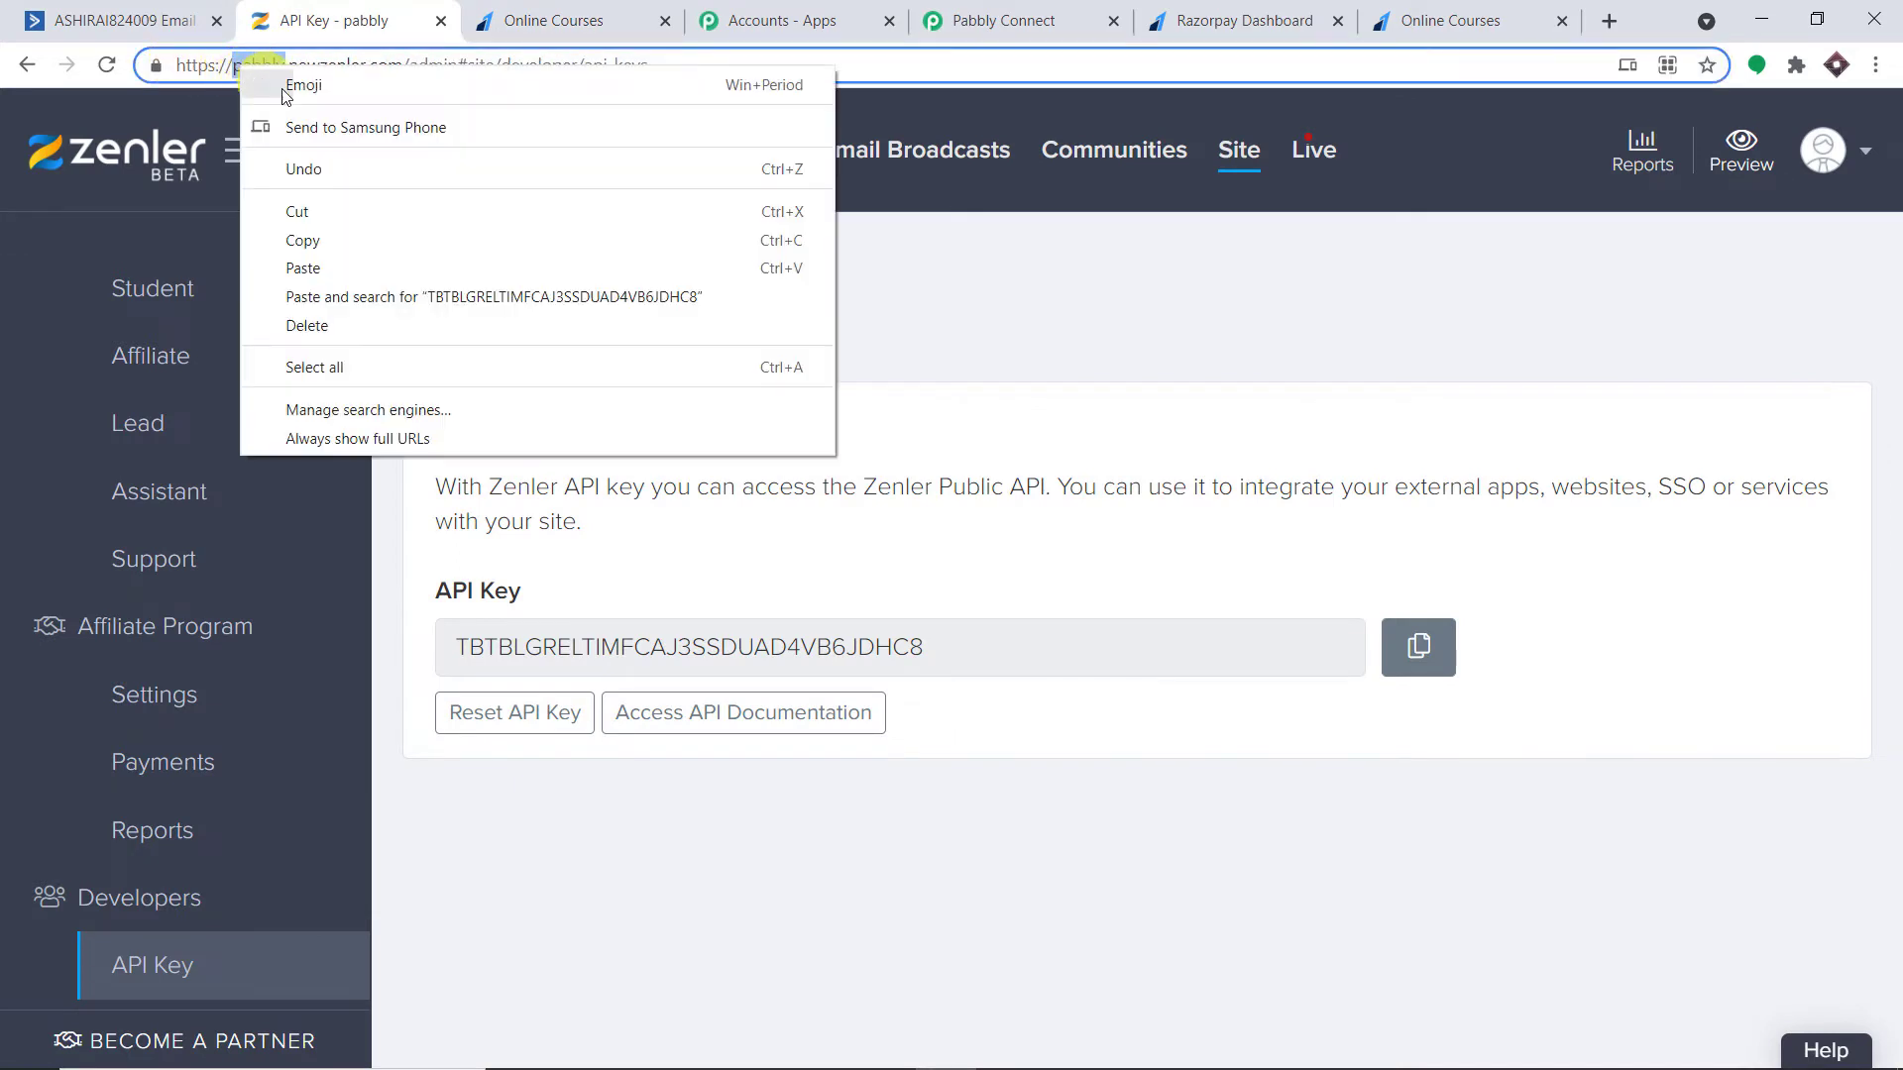
{"action": "left_click", "coordinate": [347, 234]}
{"action": "left_click_drag", "start_coordinate": [216, 75], "coordinate": [187, 75]}
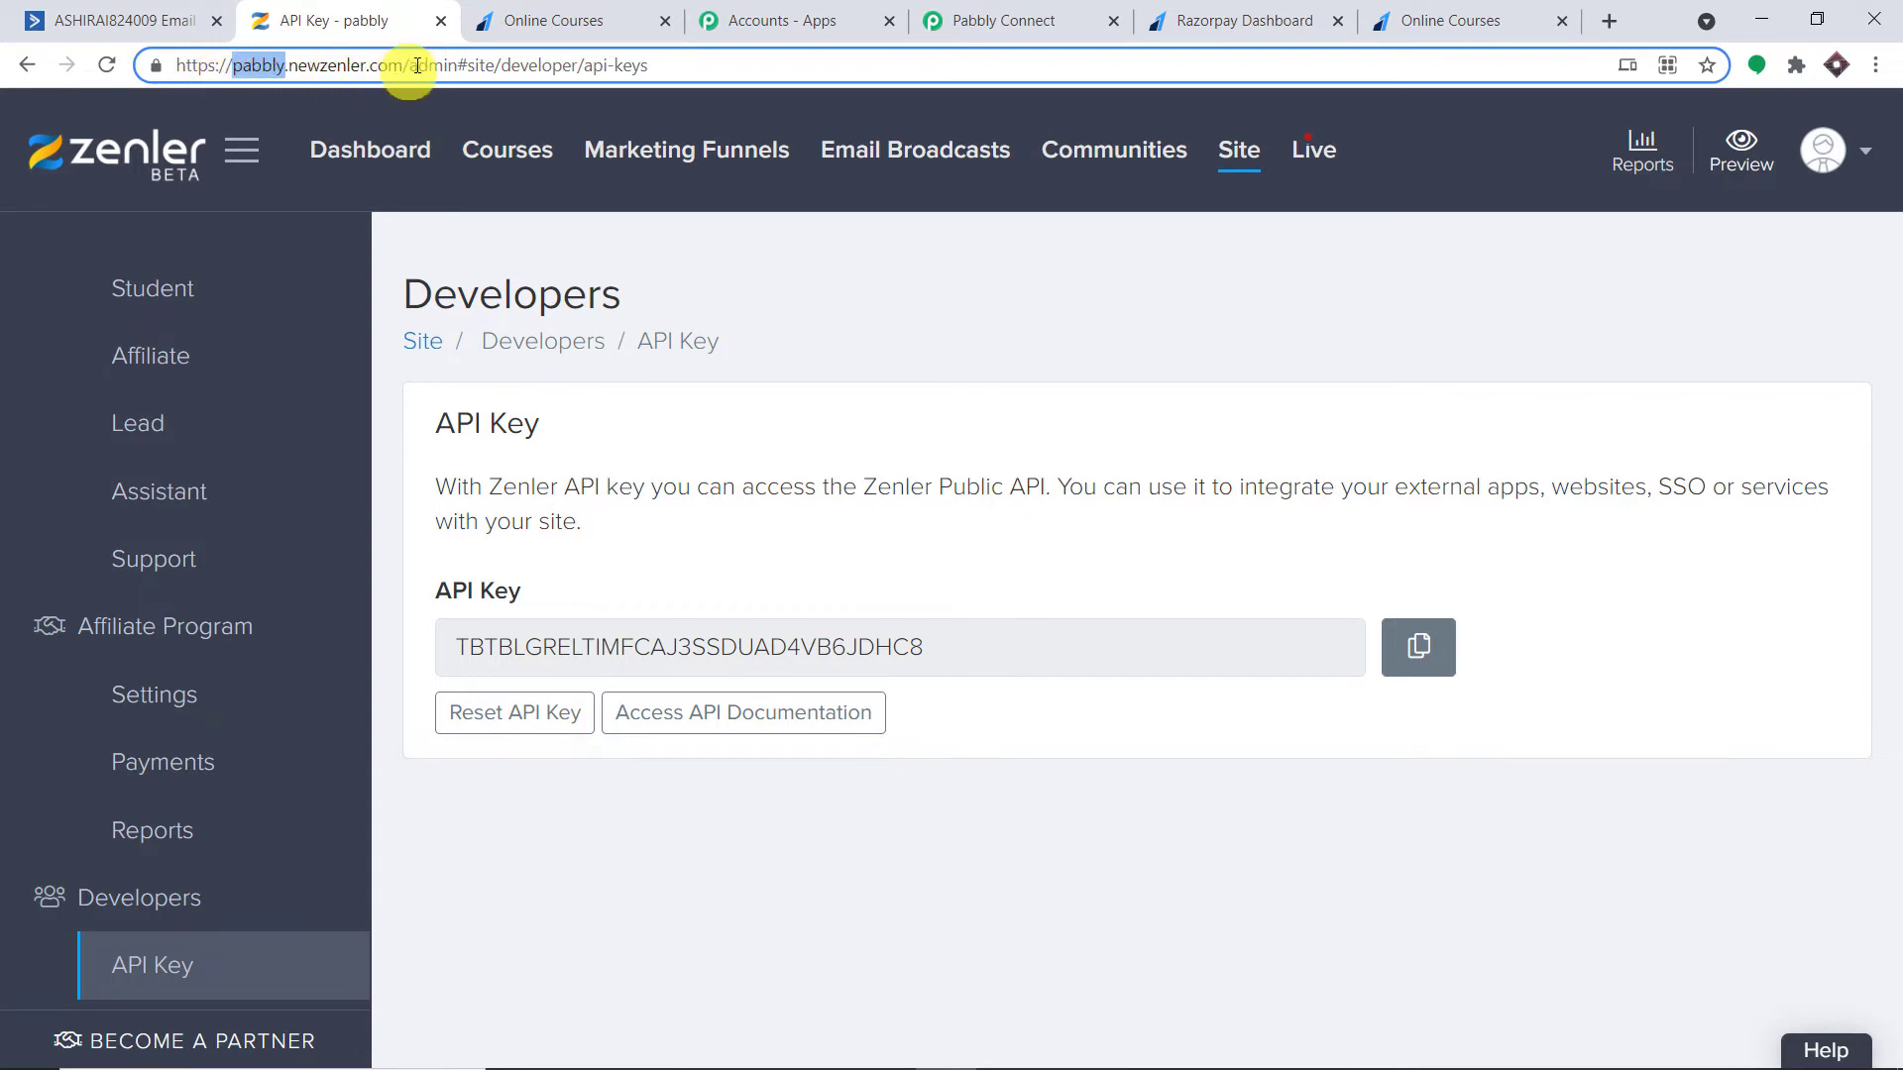
Enter "pabbly" as the School/Account name of the new Zenler connection in Pabbly Connect and save the connection
{"action": "left_click", "coordinate": [1466, 14]}
{"action": "key", "text": "ctrl+shift+Tab"}
{"action": "key", "text": "ctrl+shift+Tab"}
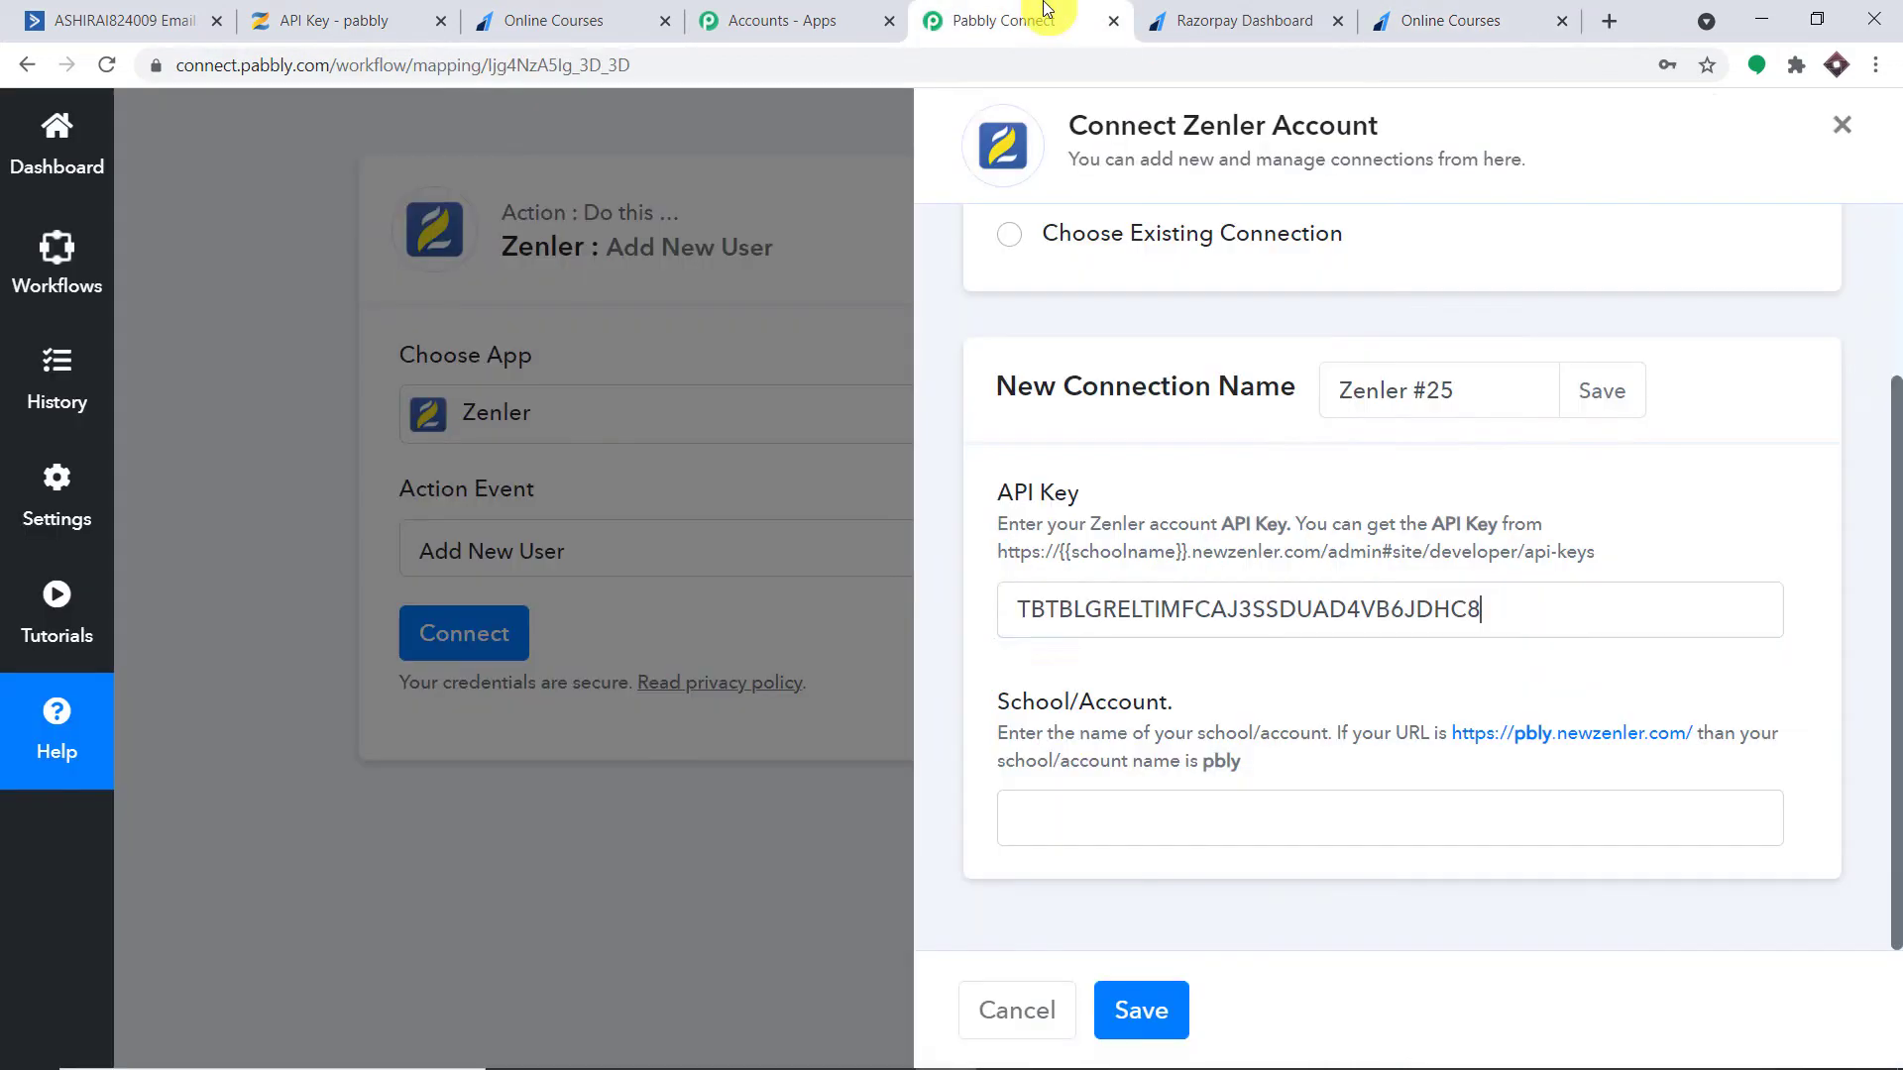
{"action": "right_click", "coordinate": [1080, 821]}
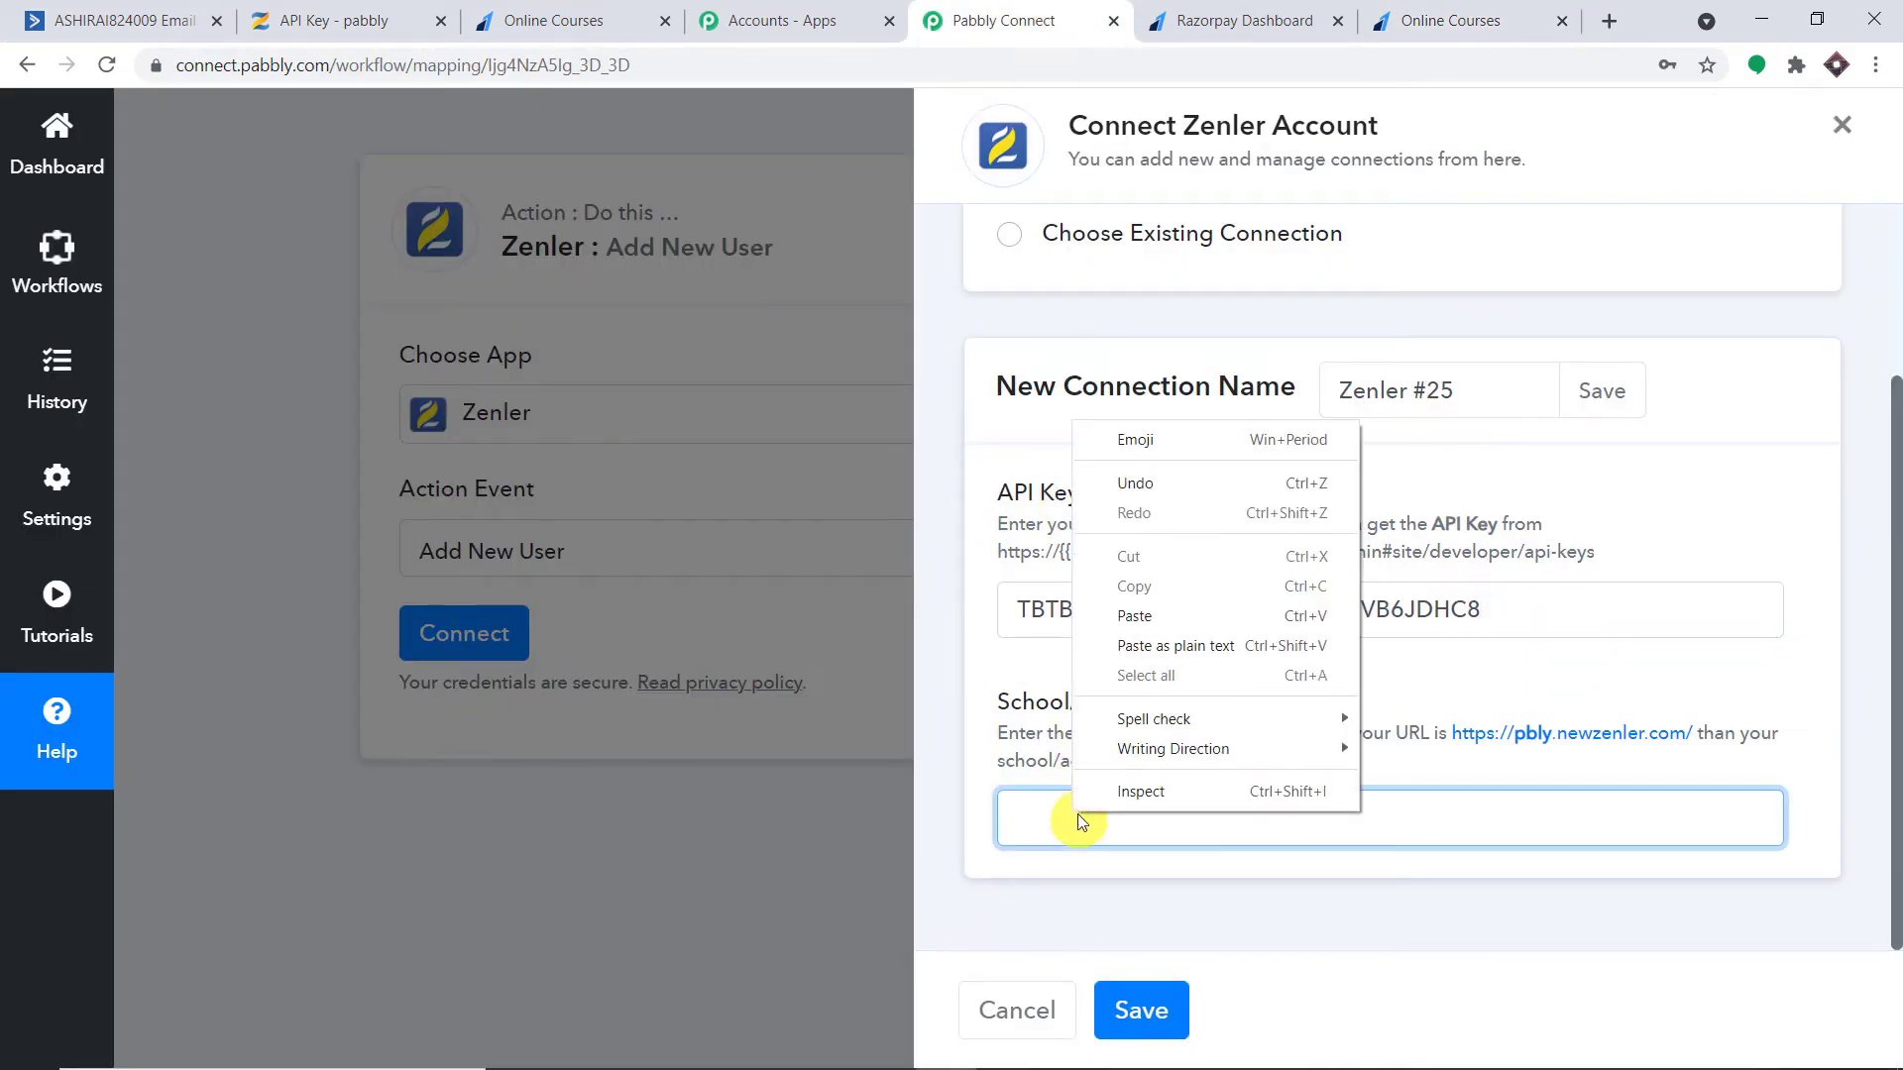
{"action": "left_click", "coordinate": [1166, 620]}
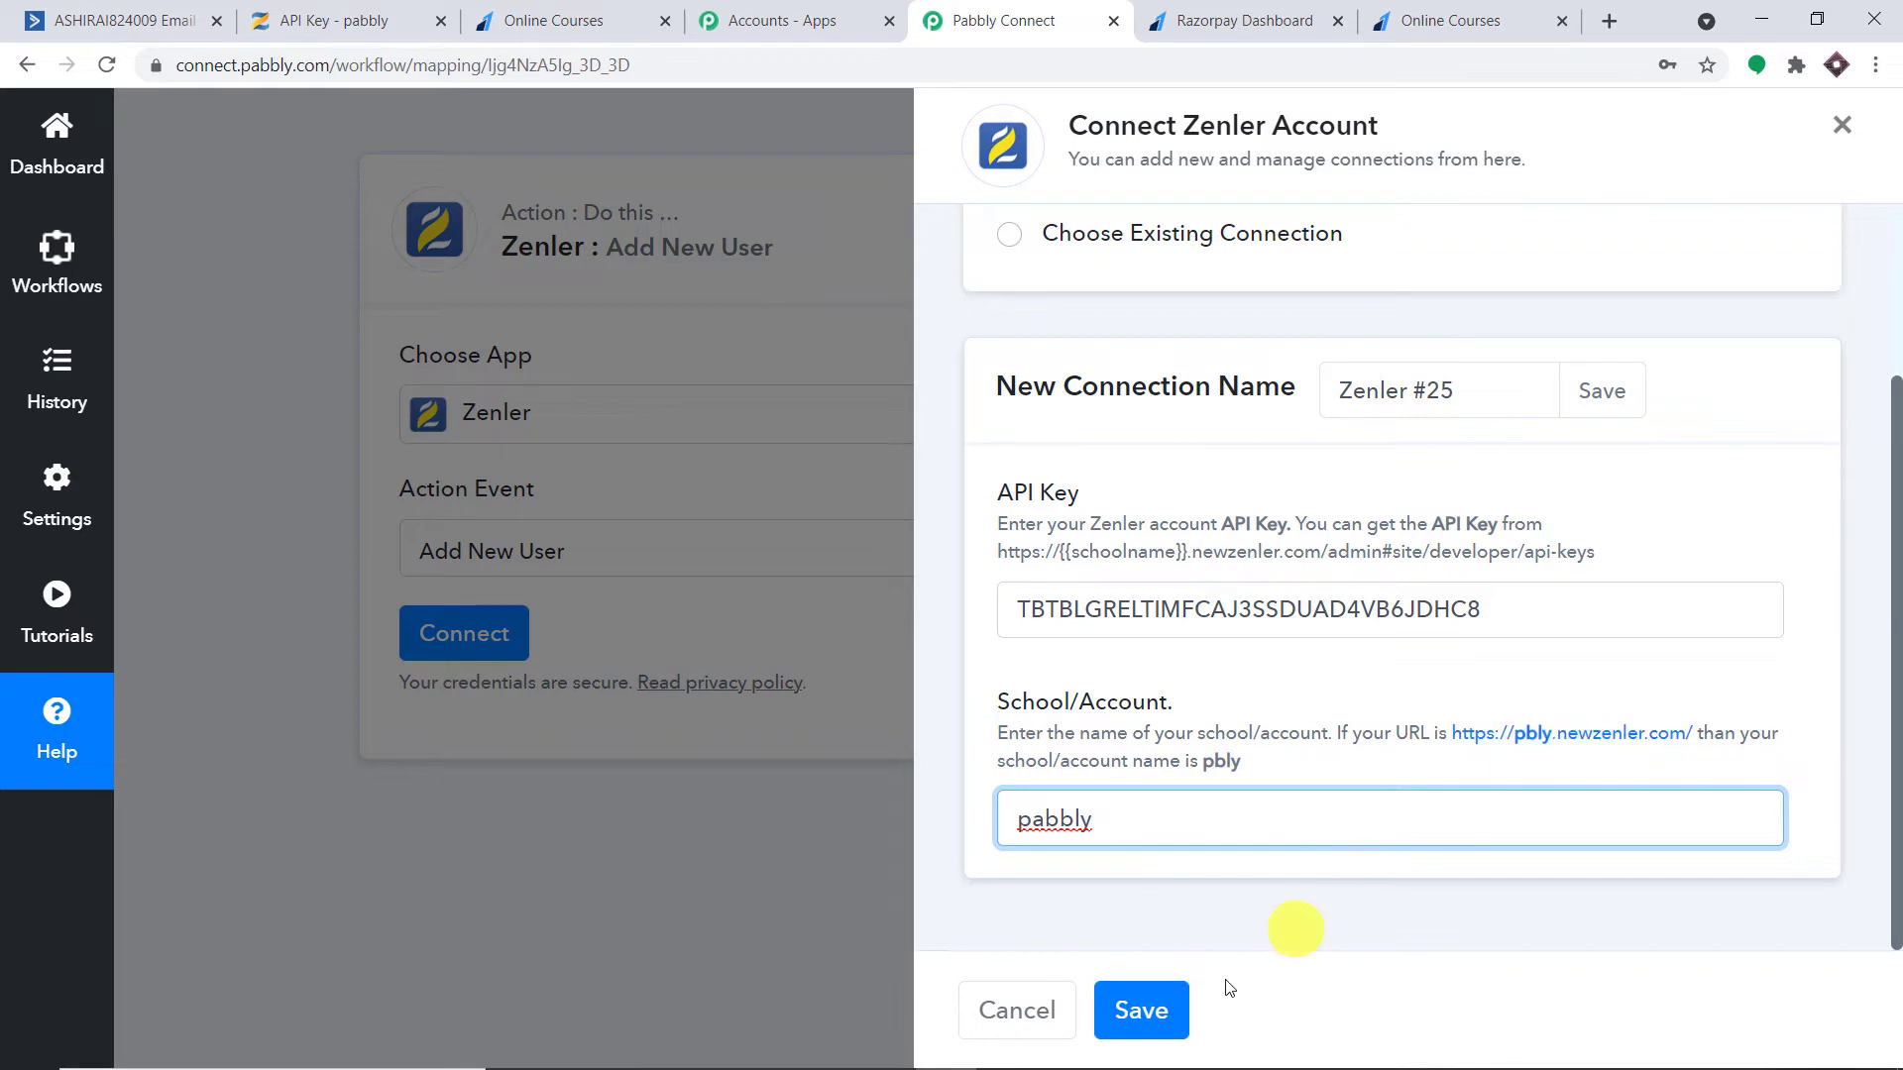
{"action": "left_click", "coordinate": [1150, 1015]}
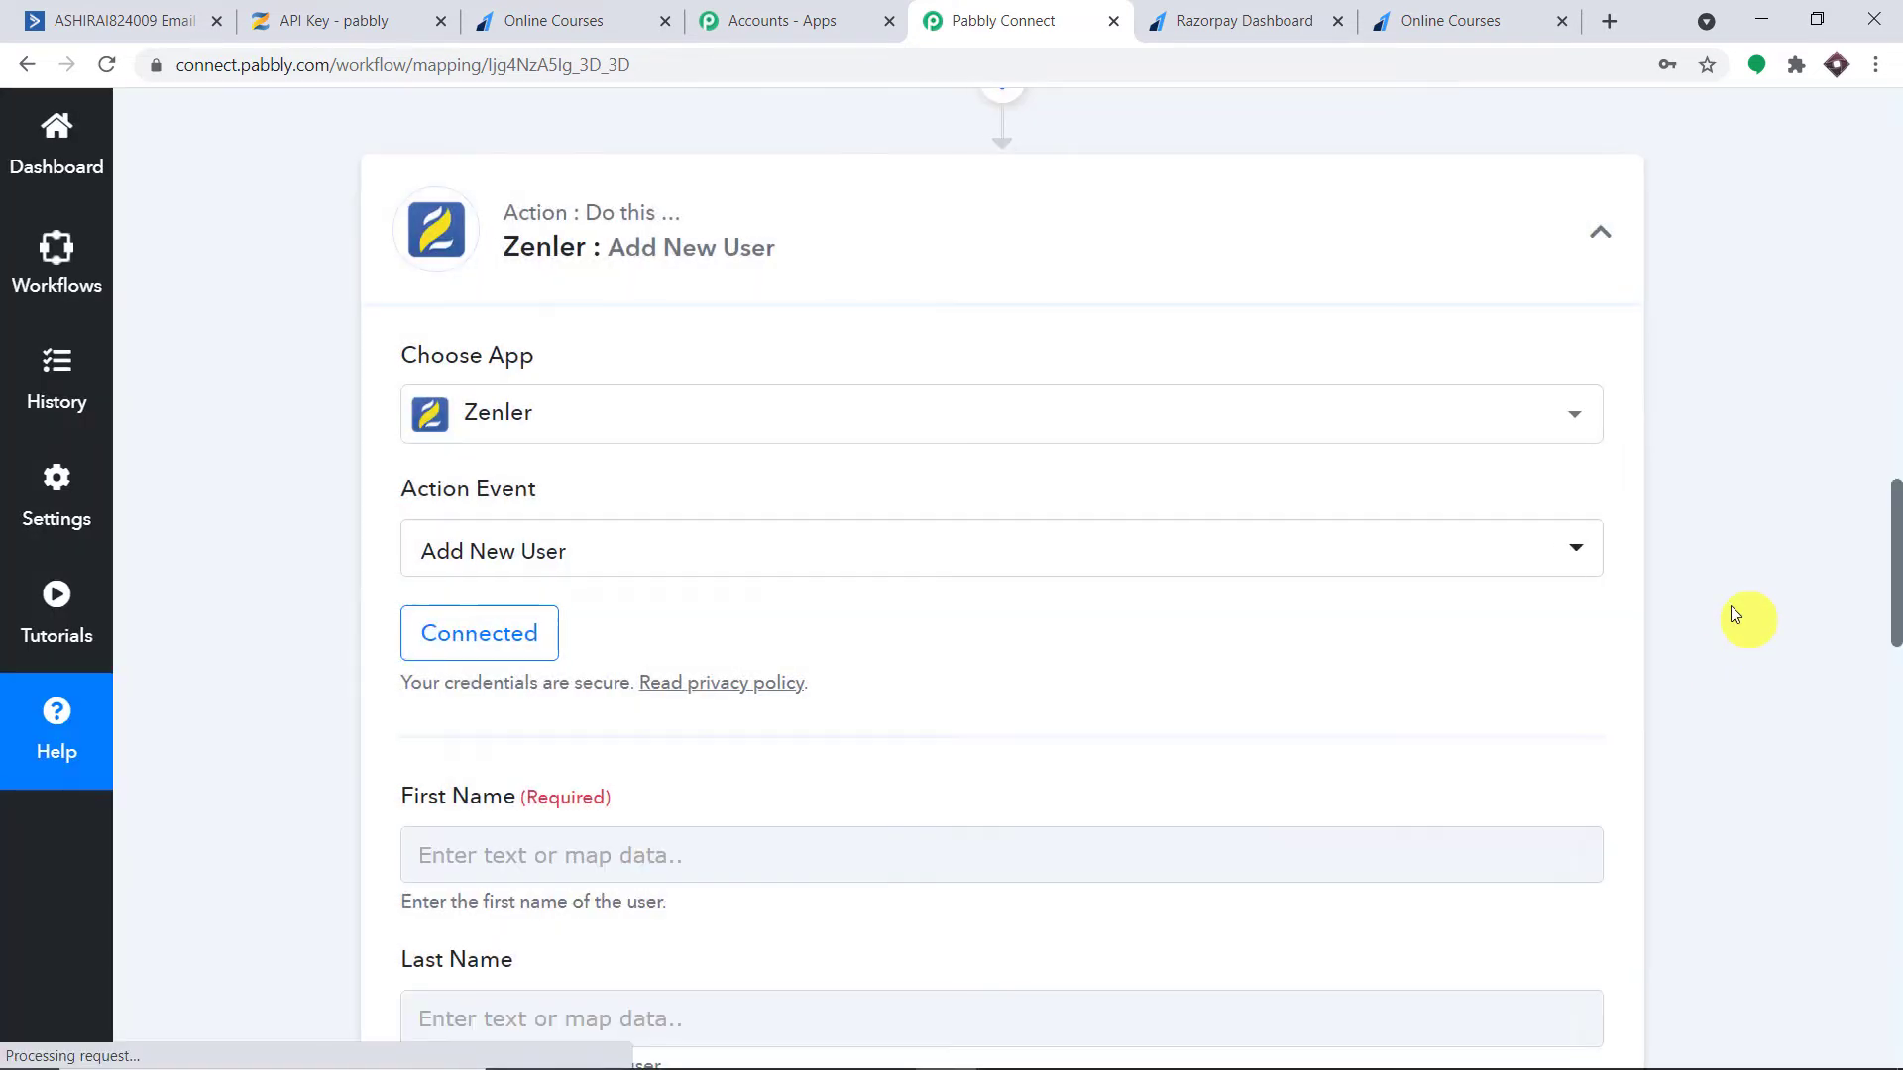
Review the user detail fields of the Zenler Add New User action
{"action": "scroll", "coordinate": [1351, 531], "scroll_direction": "down", "scroll_amount": 5}
{"action": "scroll", "coordinate": [900, 518], "scroll_direction": "down", "scroll_amount": 7}
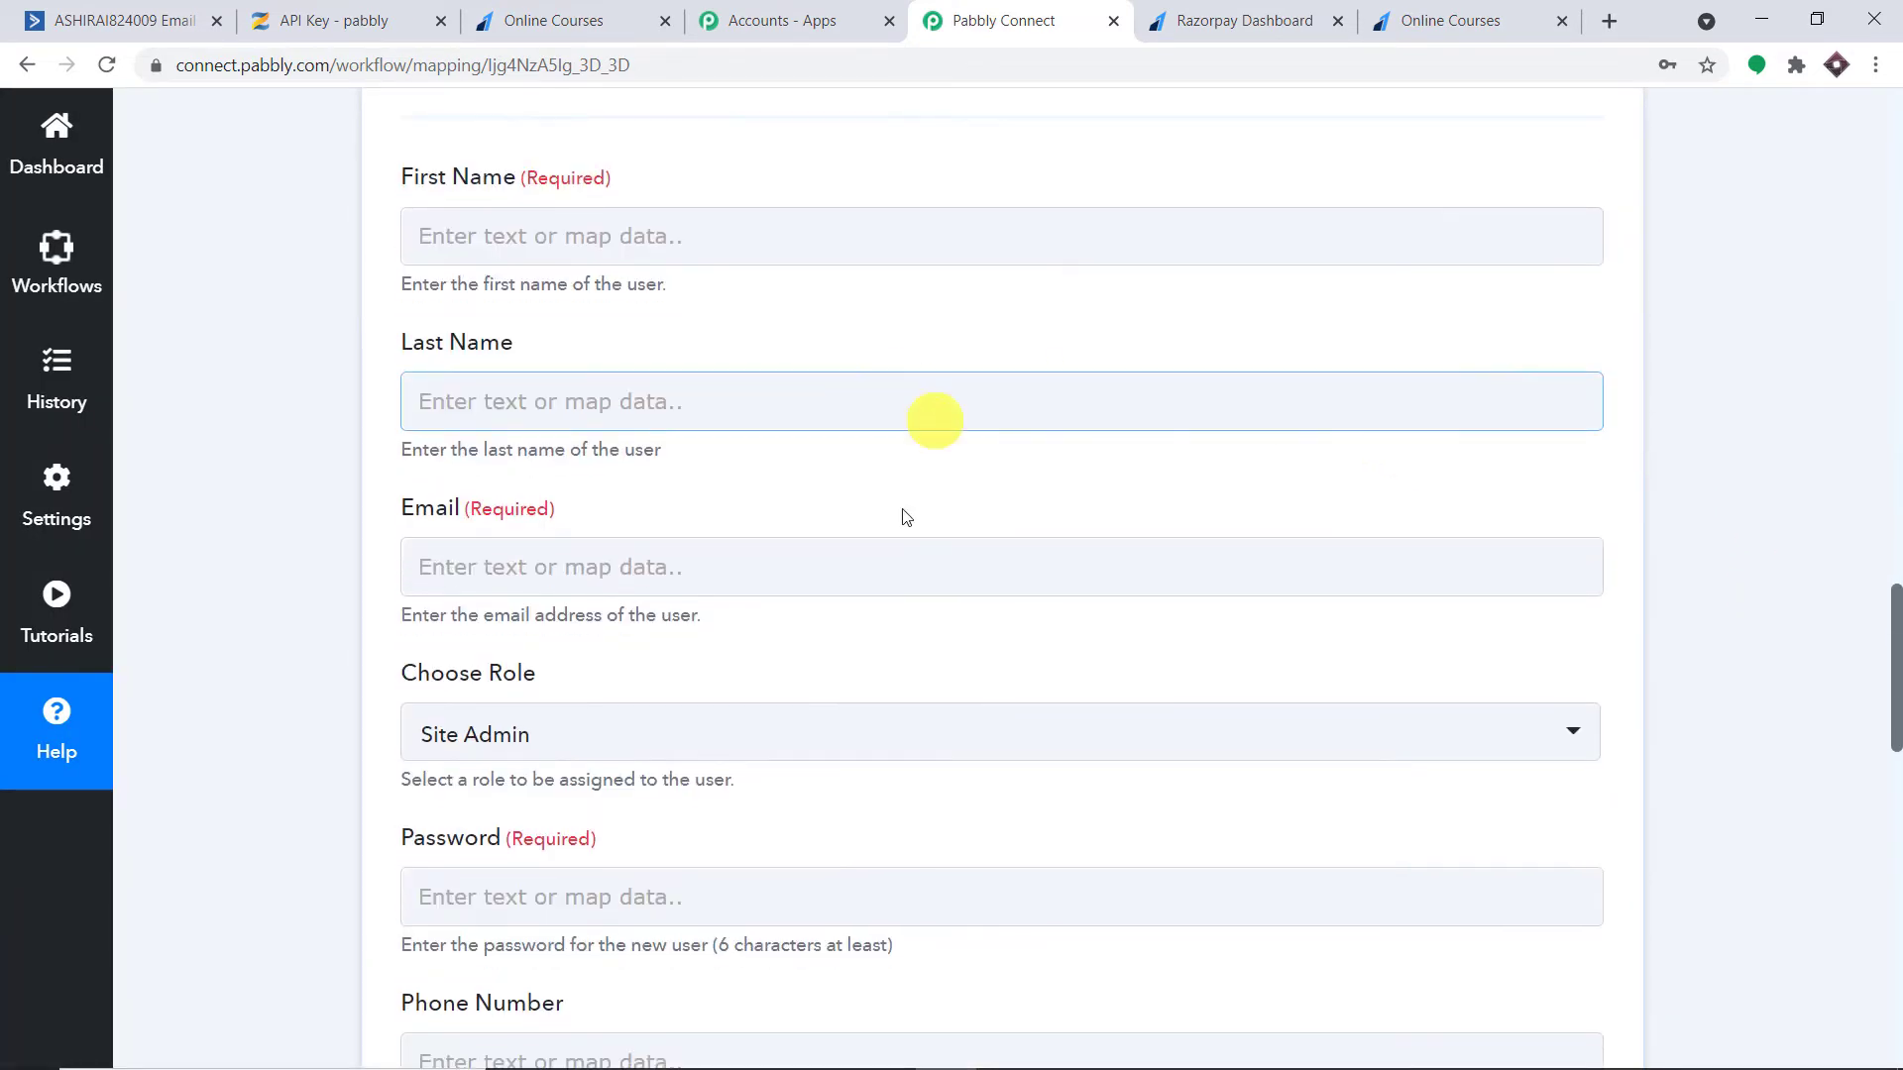
{"action": "scroll", "coordinate": [935, 694], "scroll_direction": "down", "scroll_amount": 3}
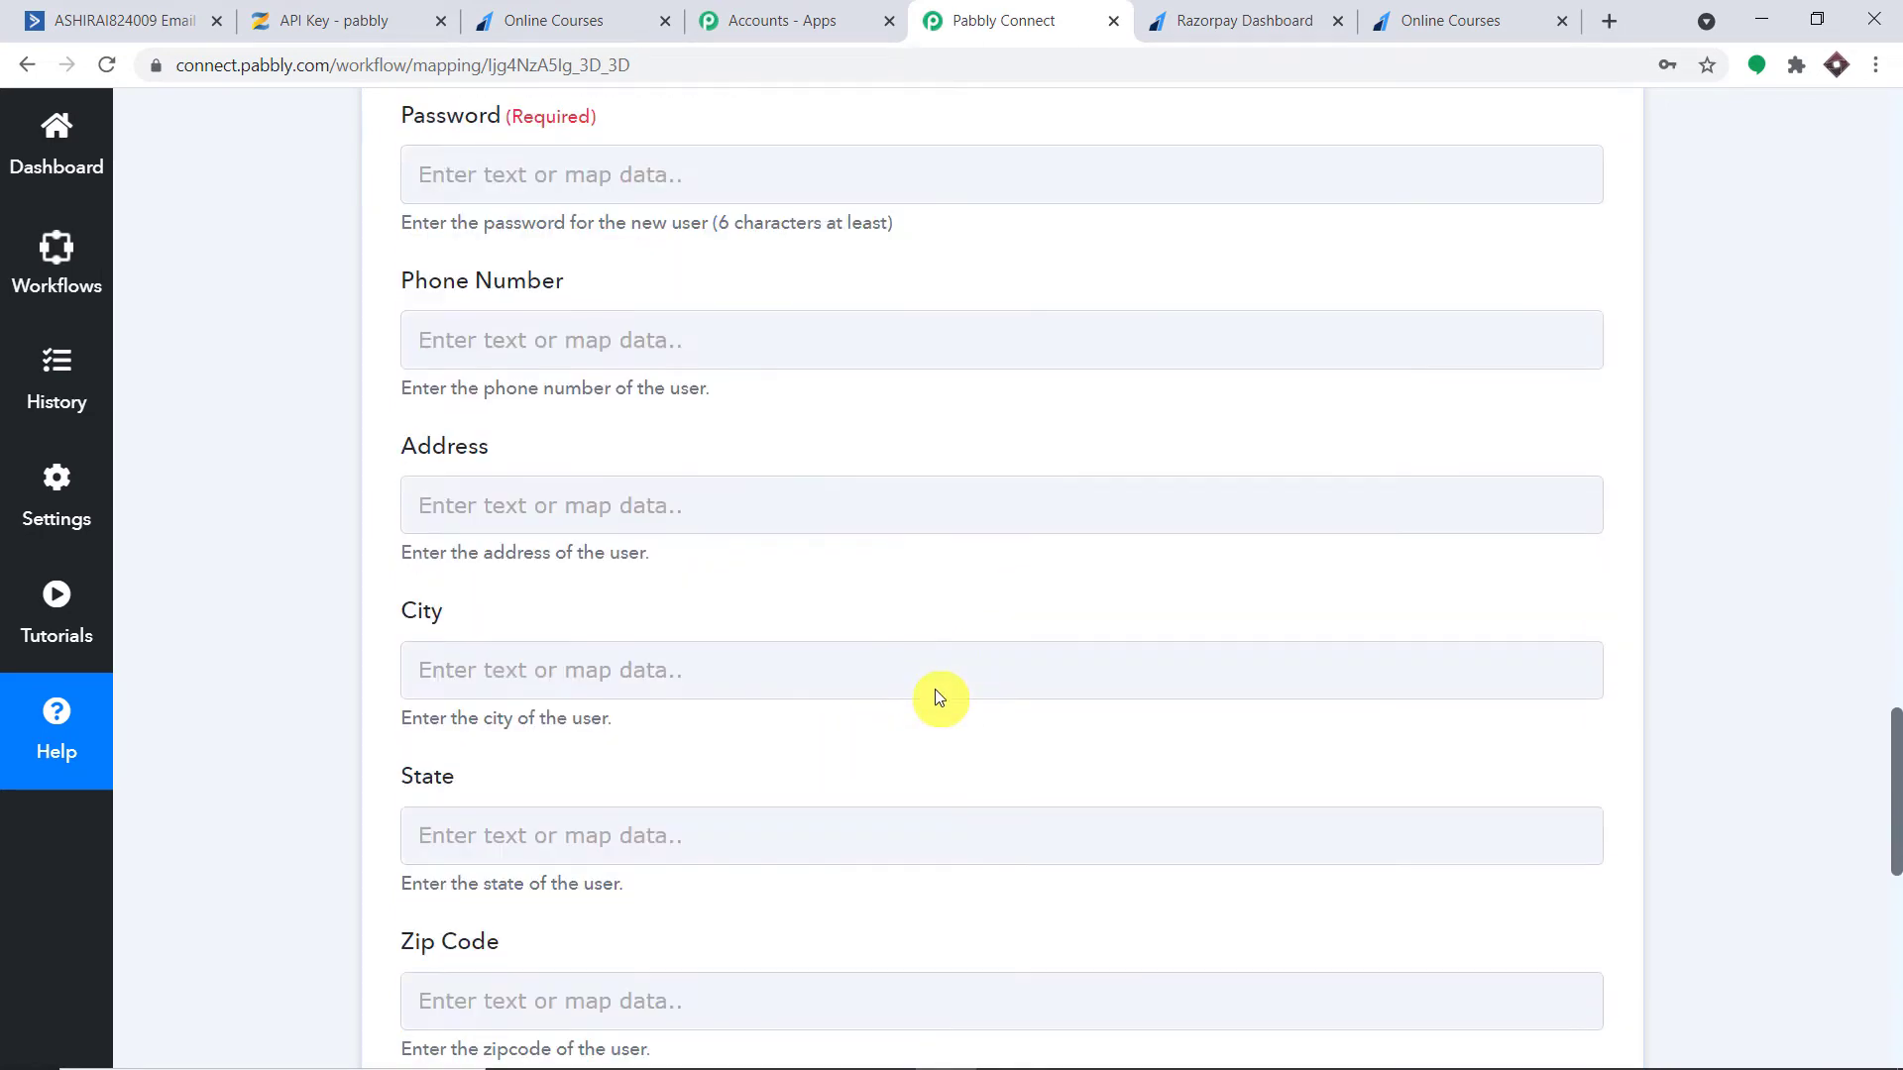
{"action": "scroll", "coordinate": [968, 671], "scroll_direction": "up", "scroll_amount": 12}
{"action": "scroll", "coordinate": [991, 615], "scroll_direction": "up", "scroll_amount": 1}
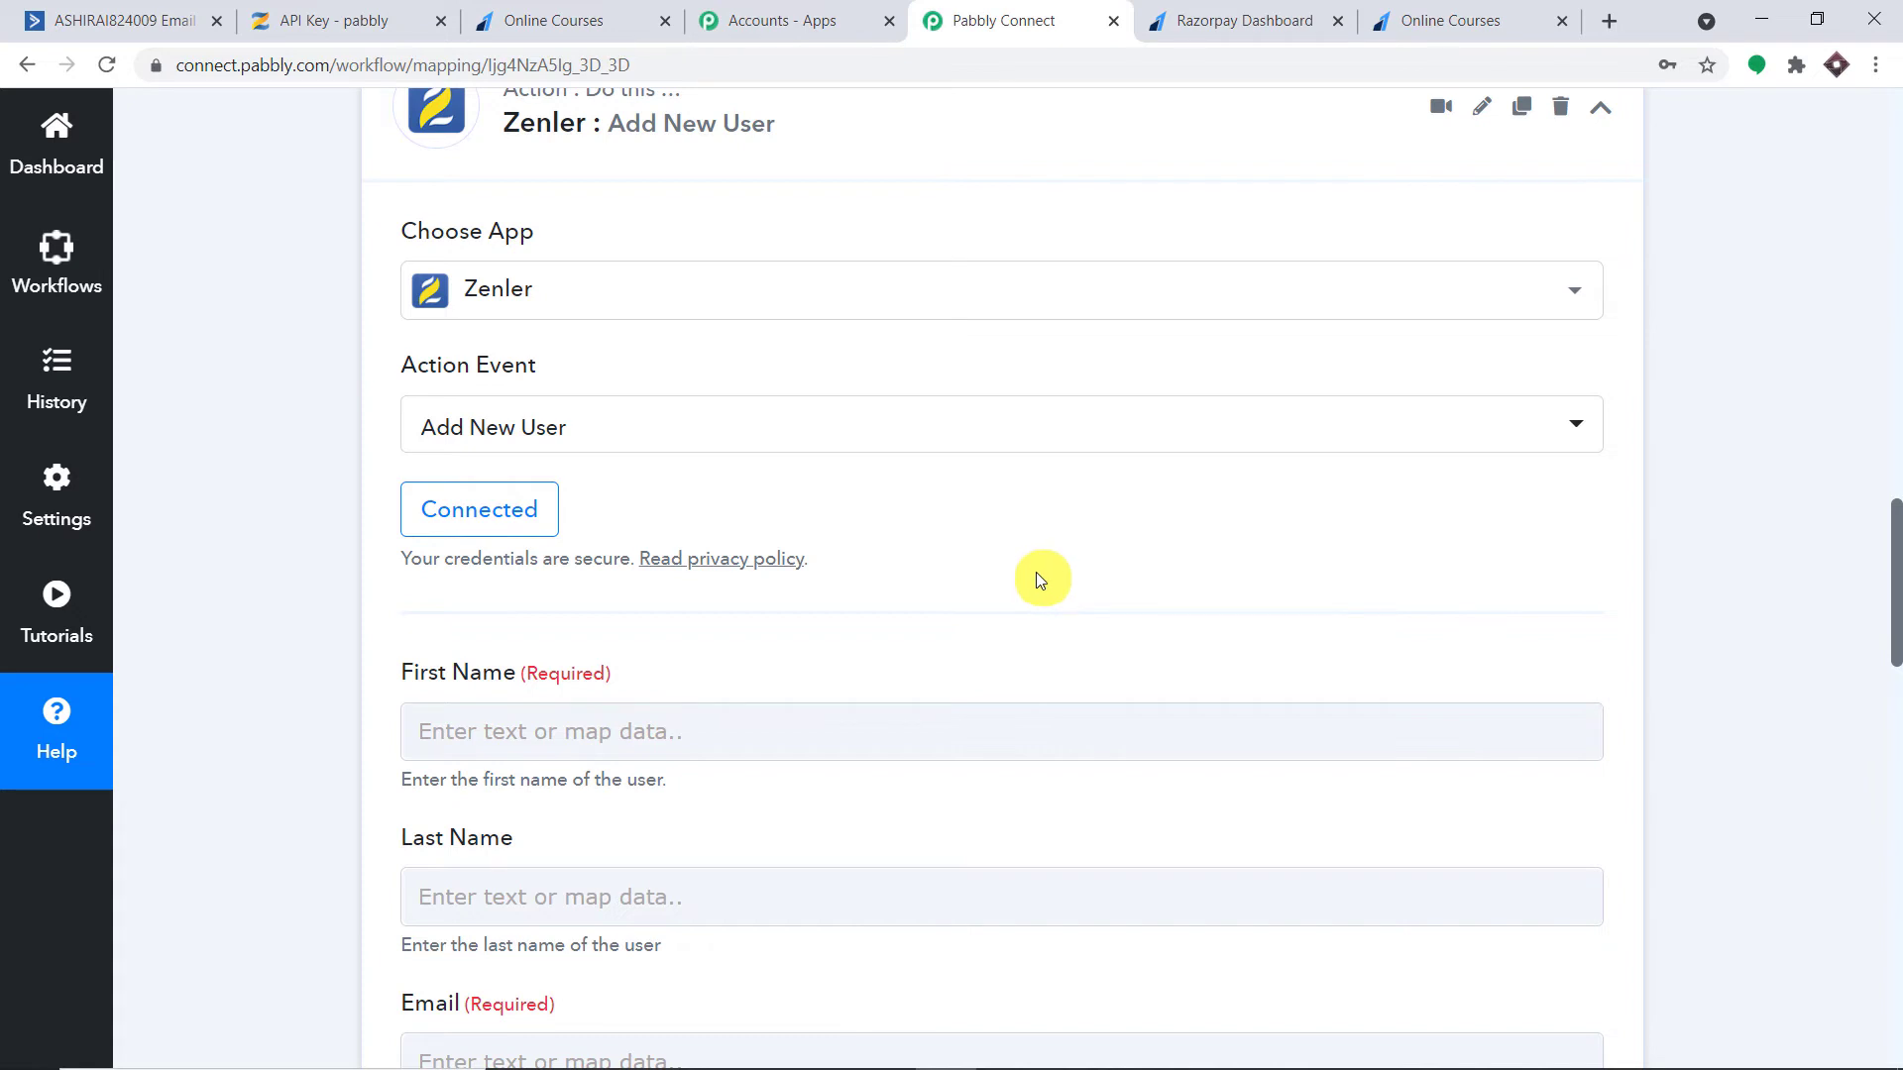
{"action": "scroll", "coordinate": [1037, 580], "scroll_direction": "down", "scroll_amount": 3}
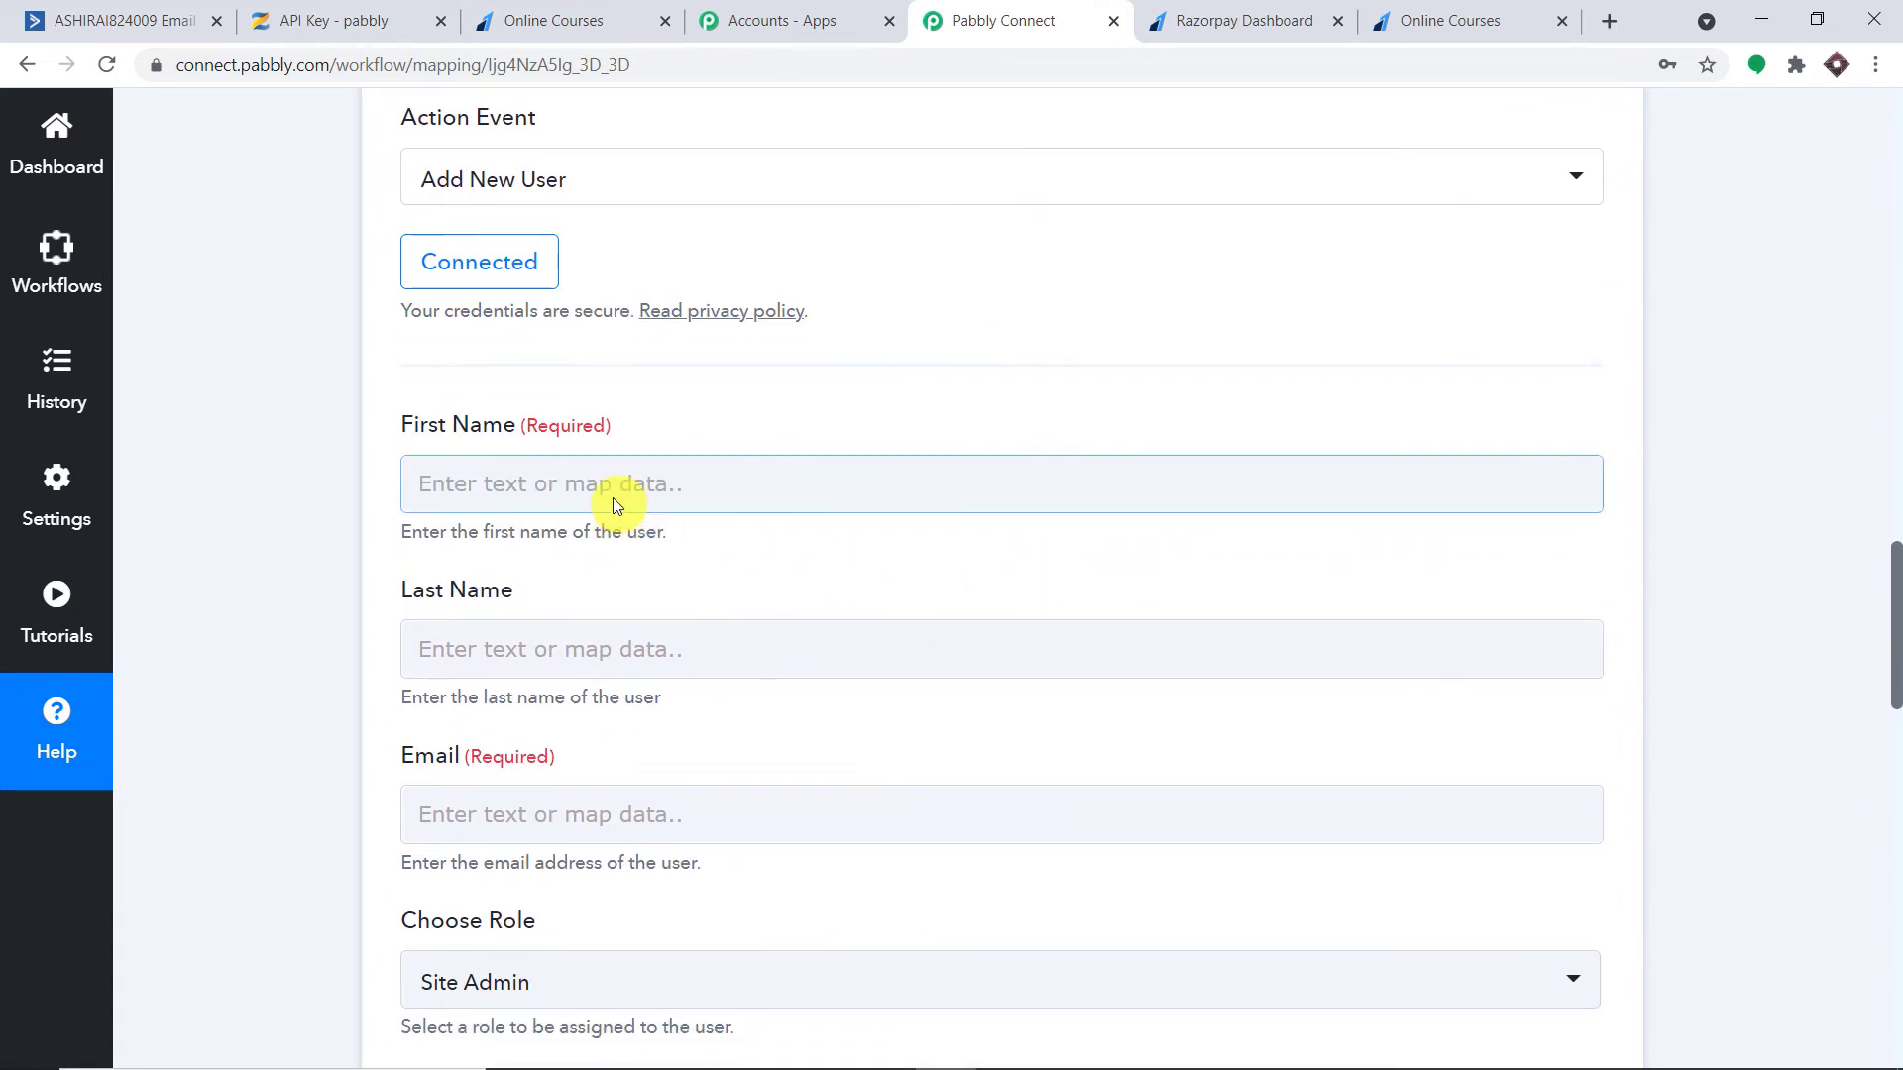
Locate the customer's first name in the captured Razorpay webhook response, then return to the Zenler user fields
{"action": "left_click", "coordinate": [613, 501]}
{"action": "left_click", "coordinate": [824, 388]}
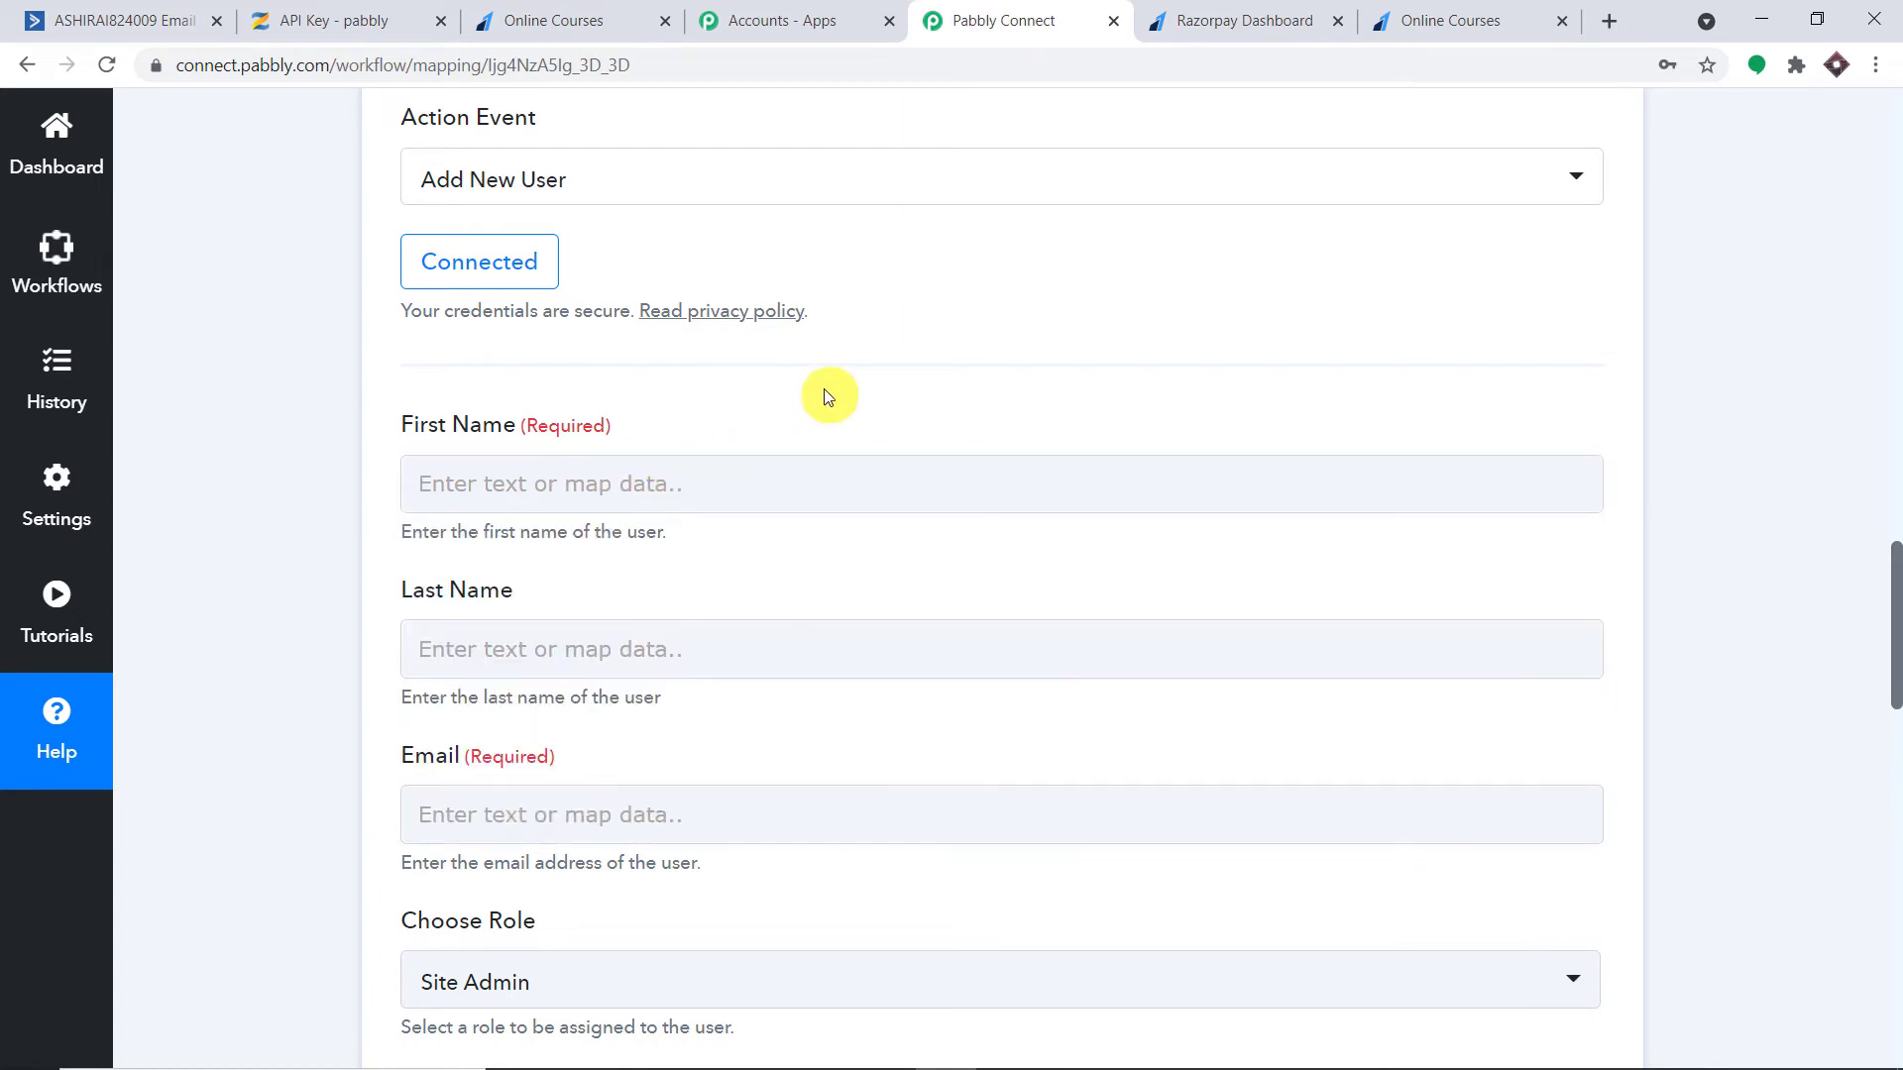
{"action": "left_click", "coordinate": [1900, 338]}
{"action": "left_click", "coordinate": [1895, 387]}
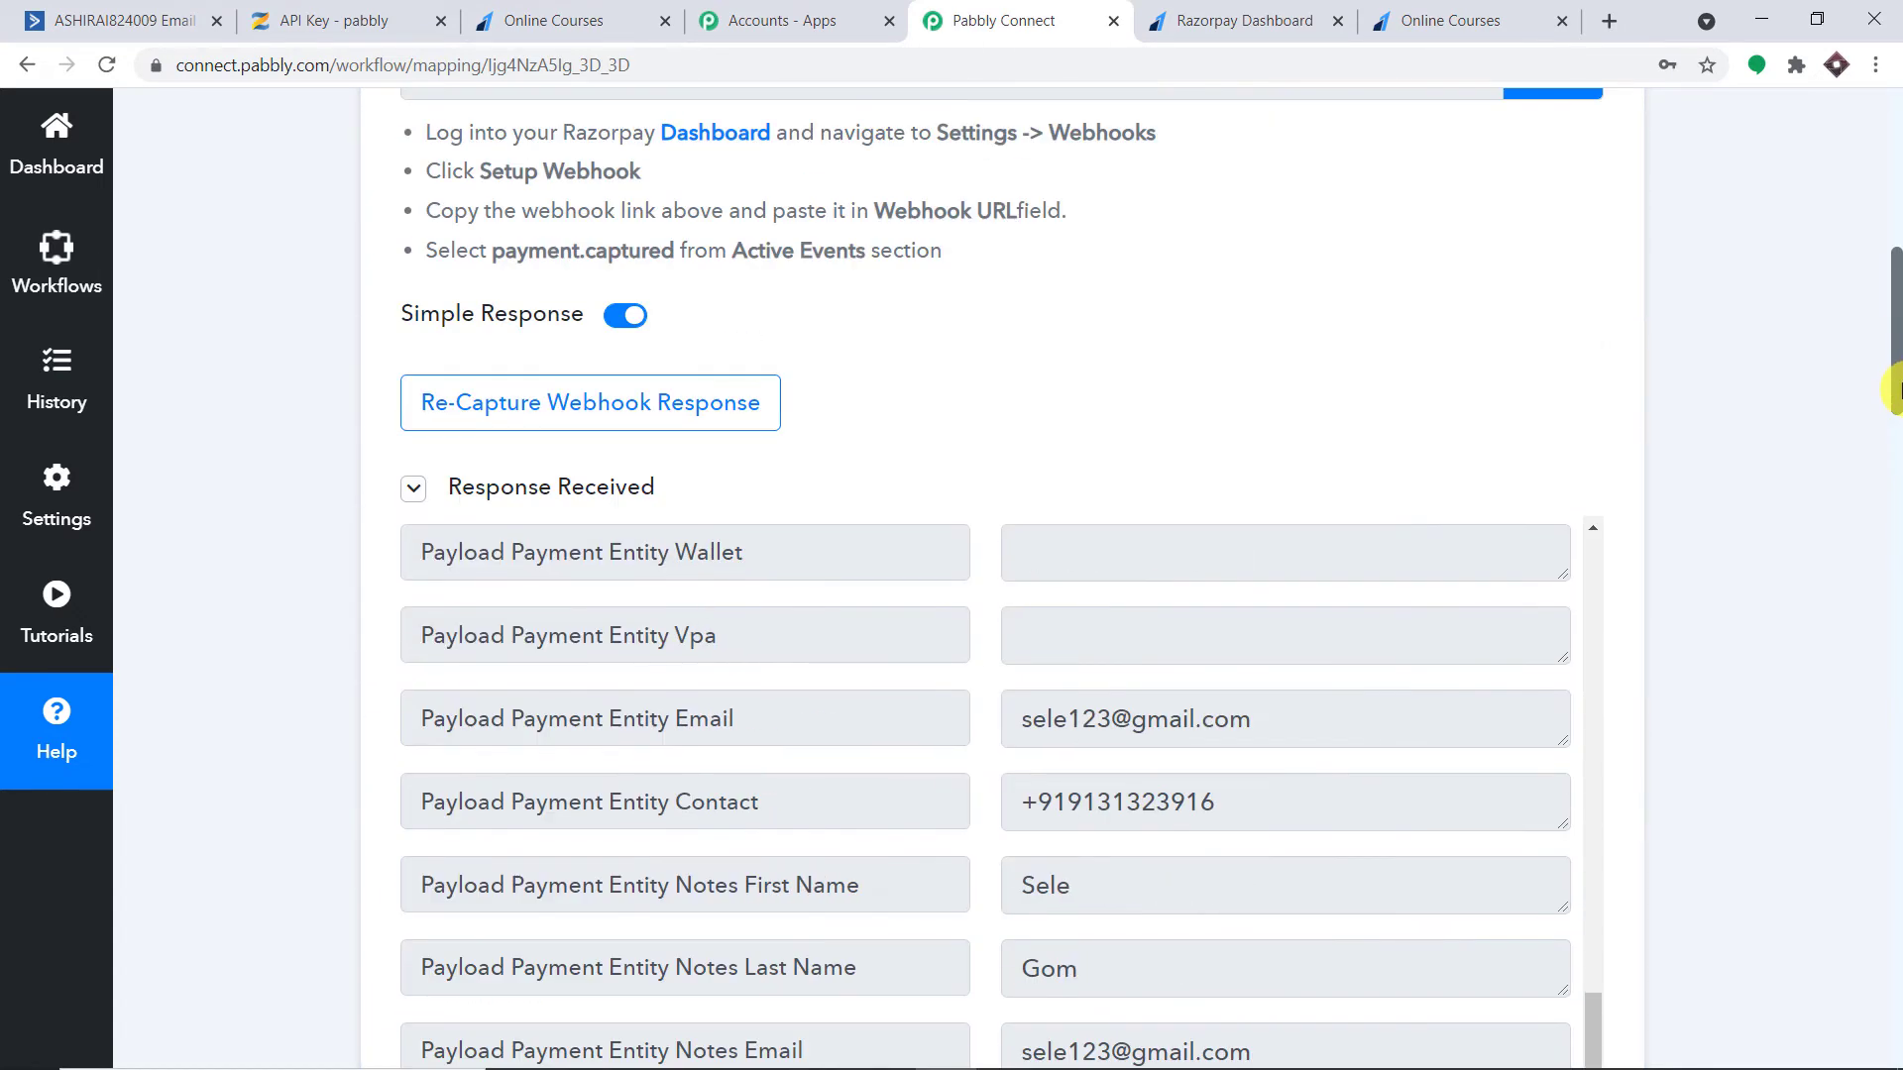
{"action": "scroll", "coordinate": [1328, 436], "scroll_direction": "down", "scroll_amount": 4}
{"action": "left_click_drag", "start_coordinate": [1088, 475], "coordinate": [905, 472]}
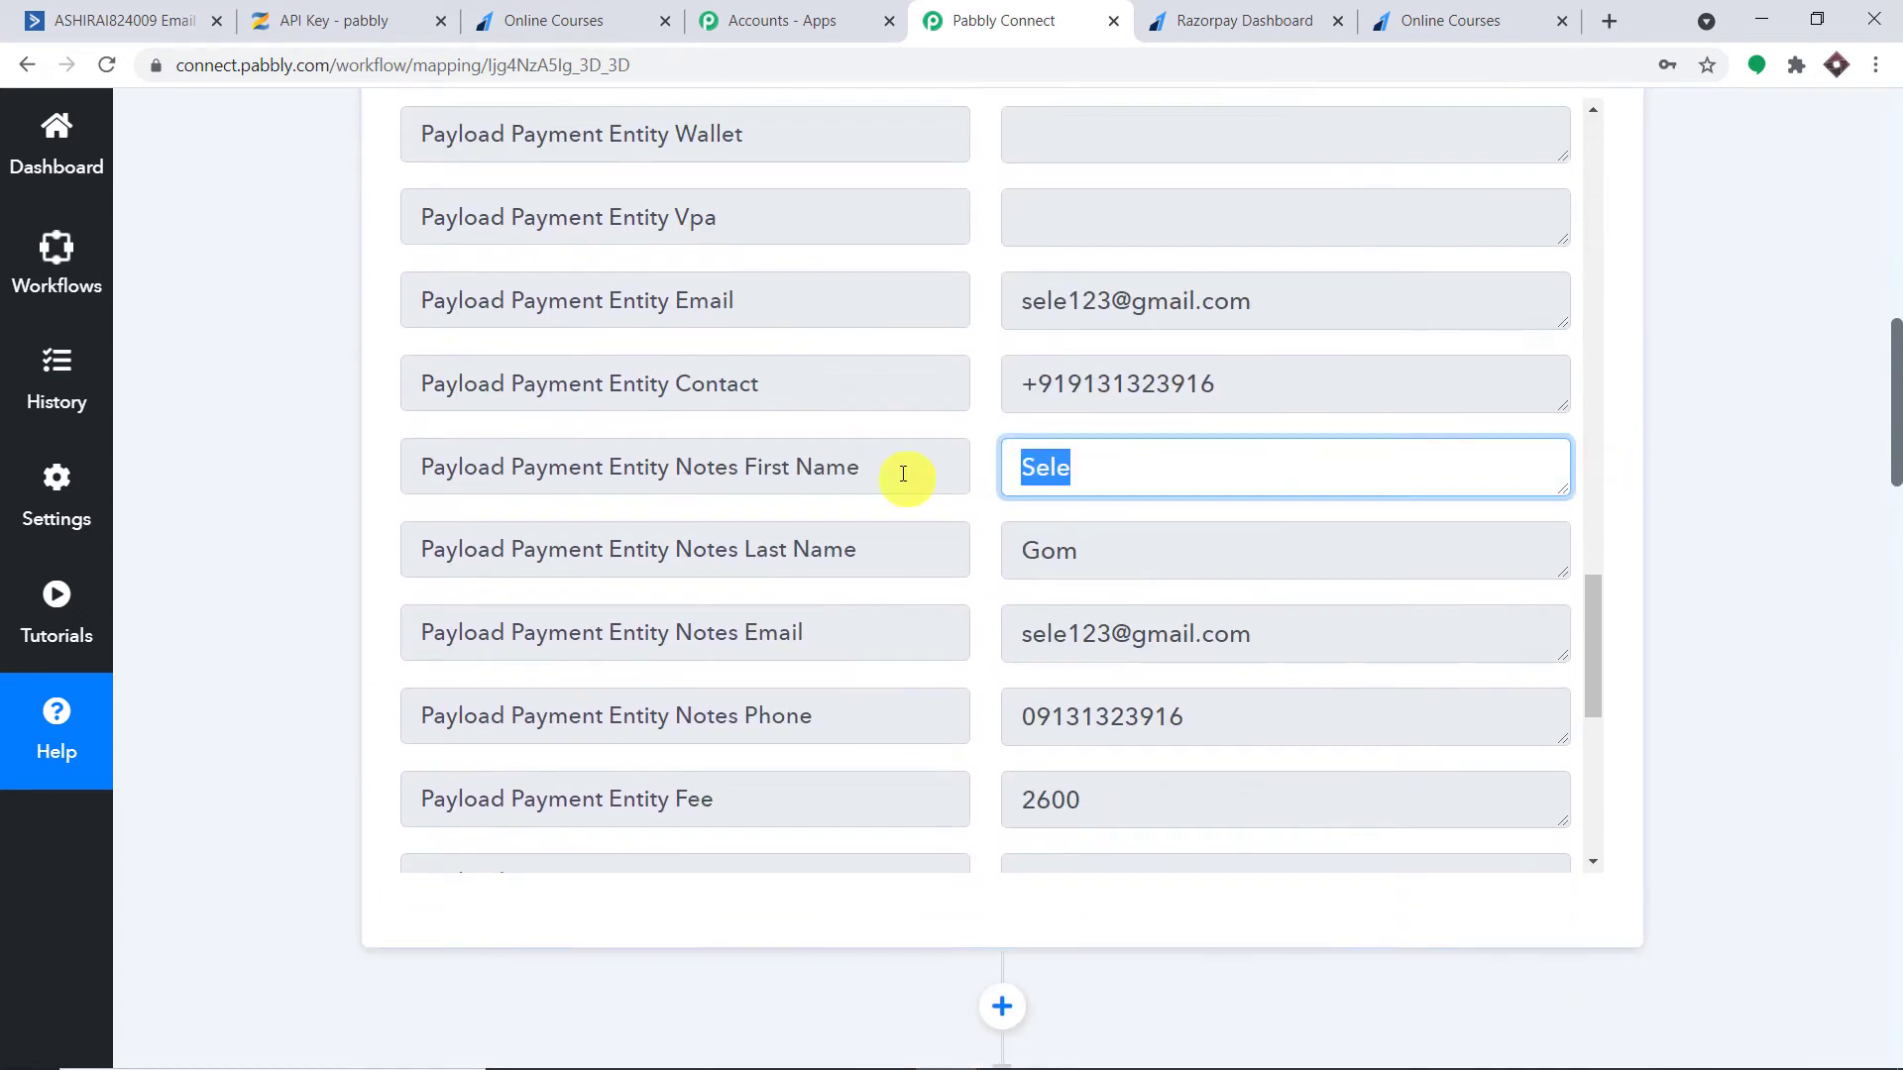
{"action": "left_click_drag", "start_coordinate": [1899, 414], "coordinate": [1900, 670]}
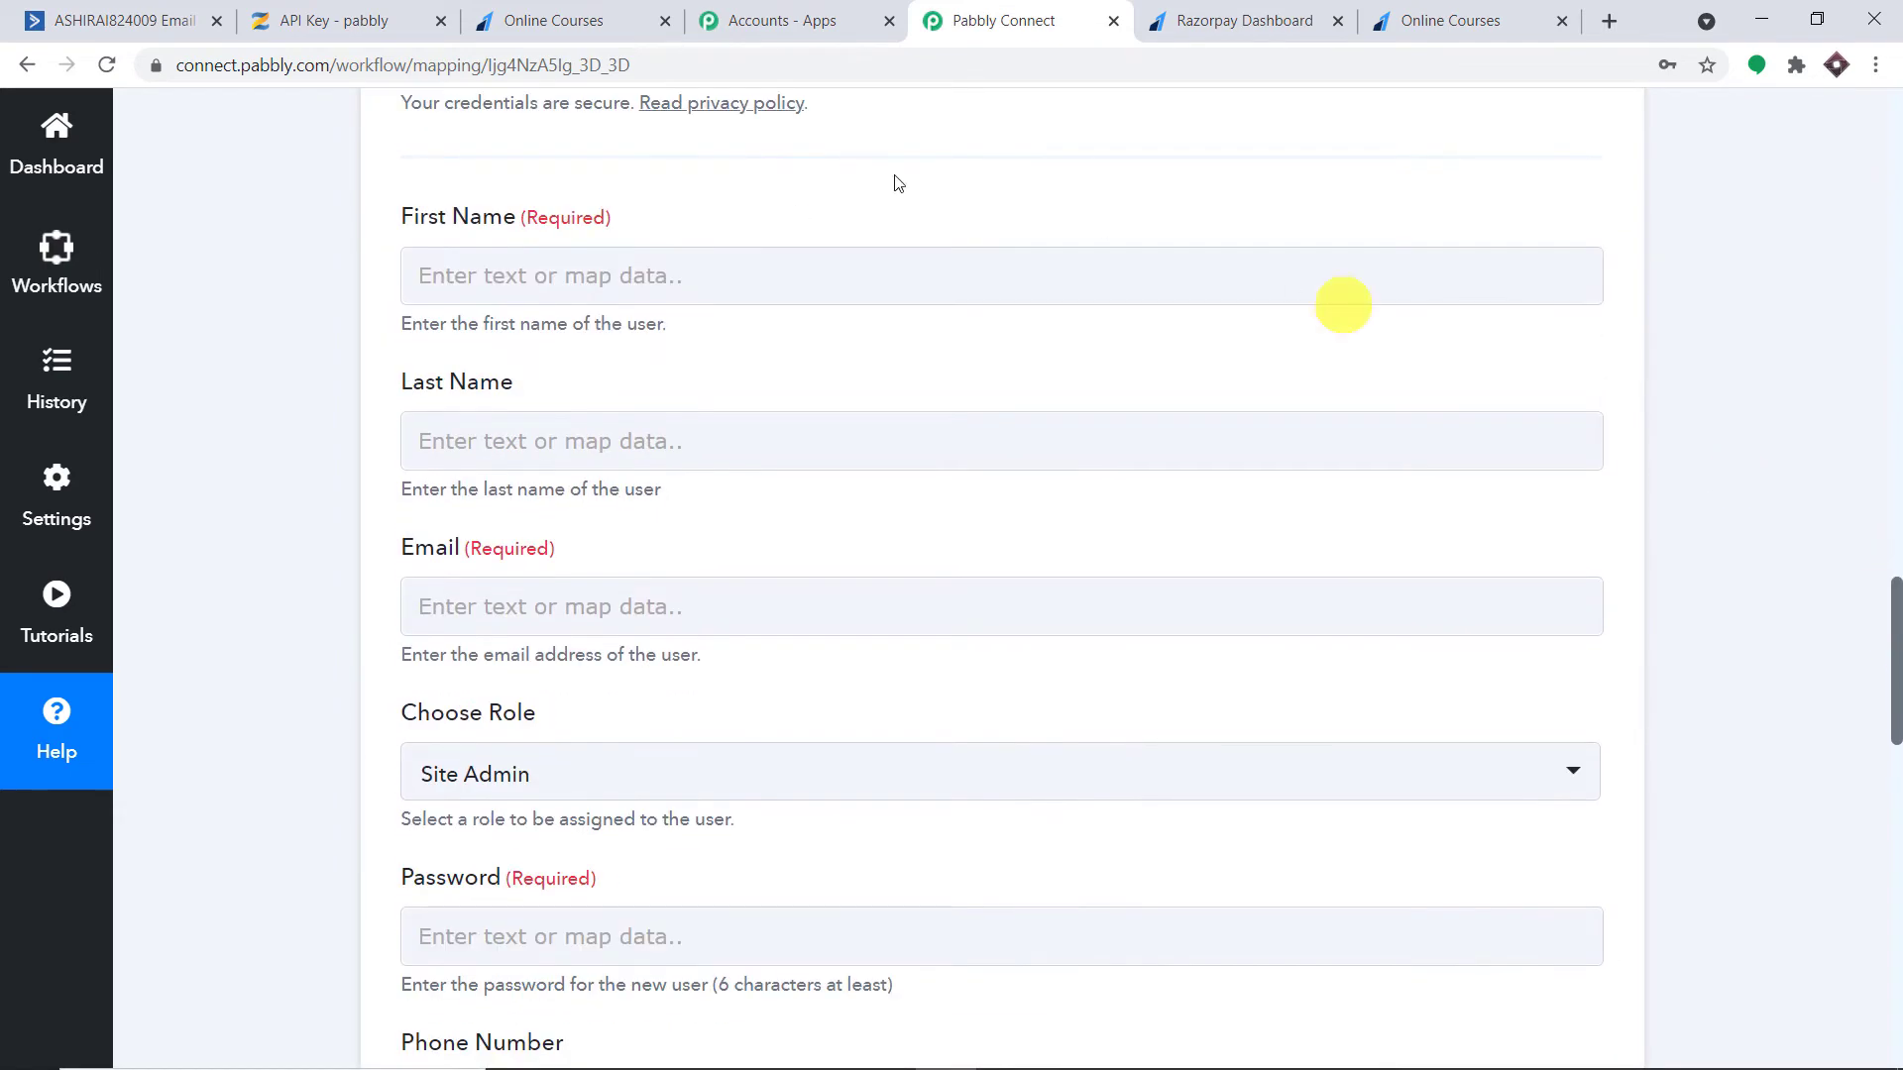
Map the Zenler user's First Name to Payload Payment Entity Notes First Name from the Razorpay payment data
{"action": "left_click", "coordinate": [503, 281]}
{"action": "left_click", "coordinate": [661, 505]}
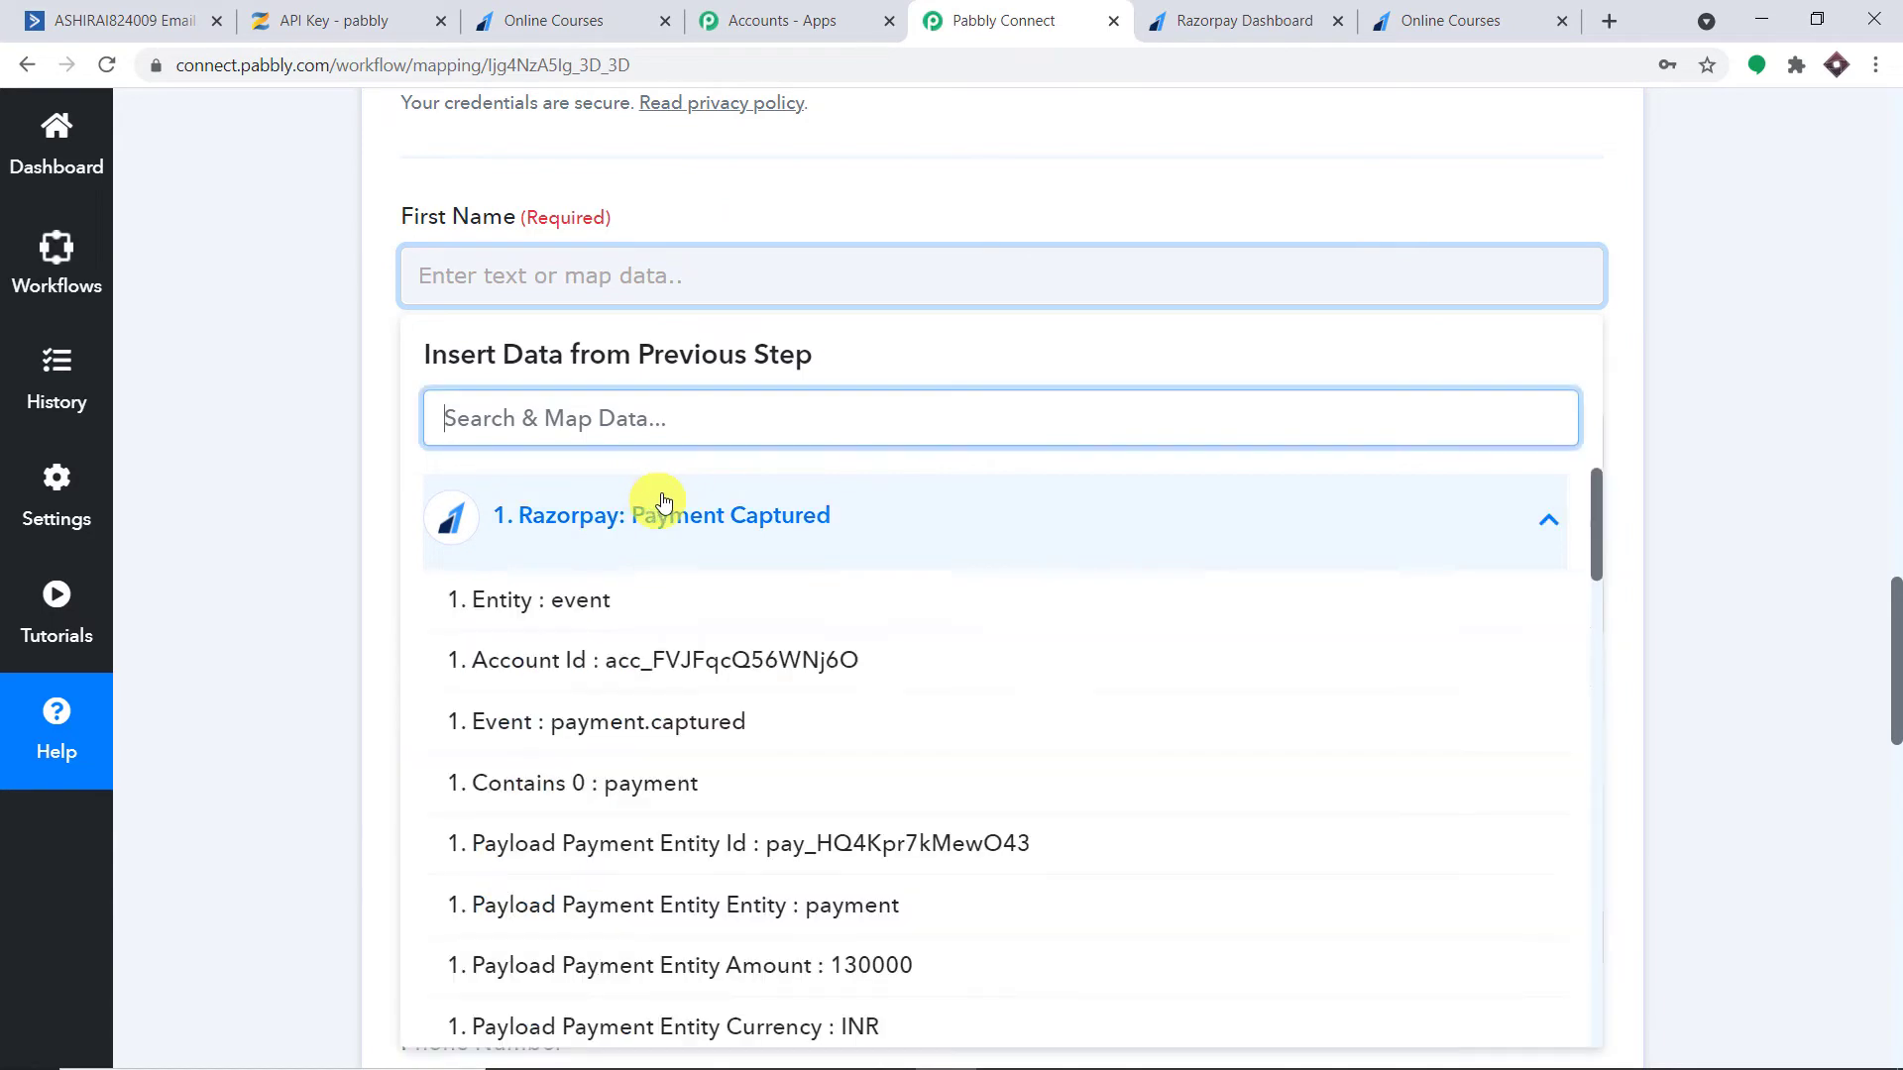
{"action": "scroll", "coordinate": [885, 575], "scroll_direction": "down", "scroll_amount": 10}
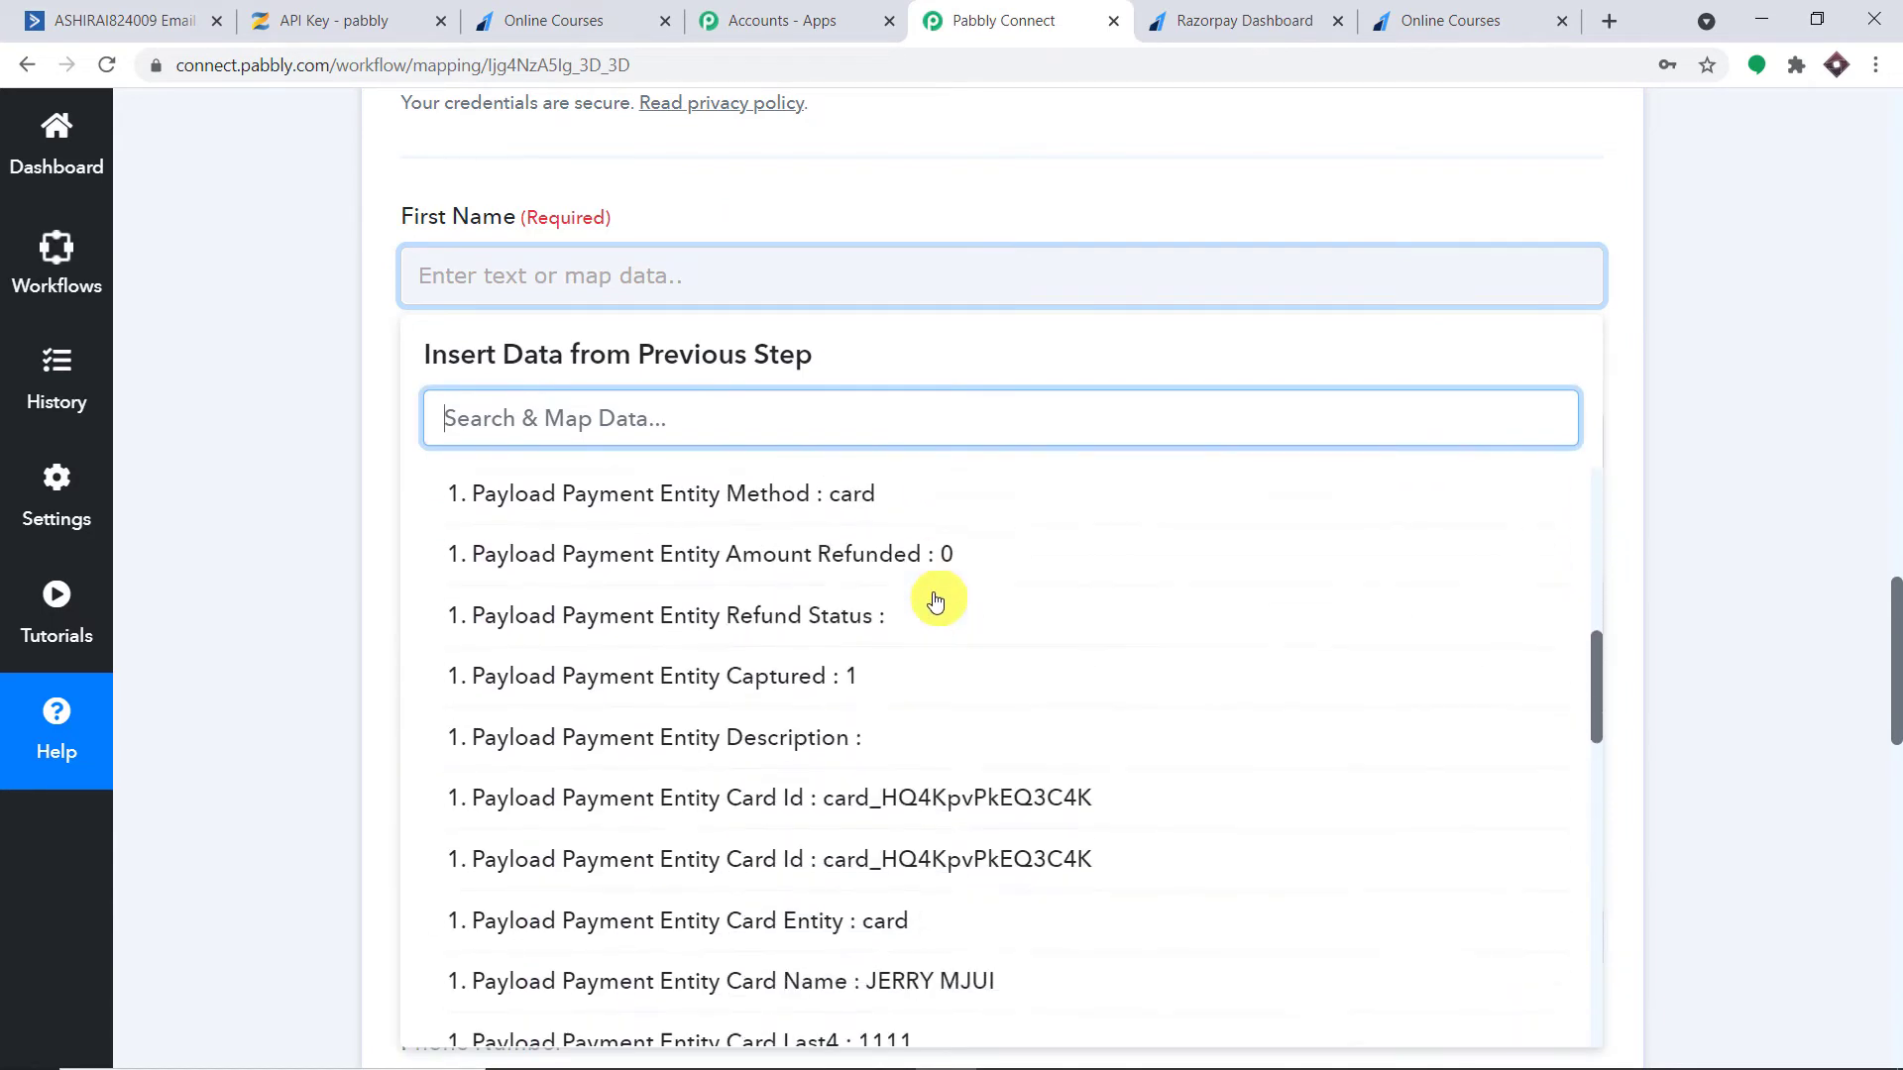
{"action": "scroll", "coordinate": [940, 608], "scroll_direction": "down", "scroll_amount": 10}
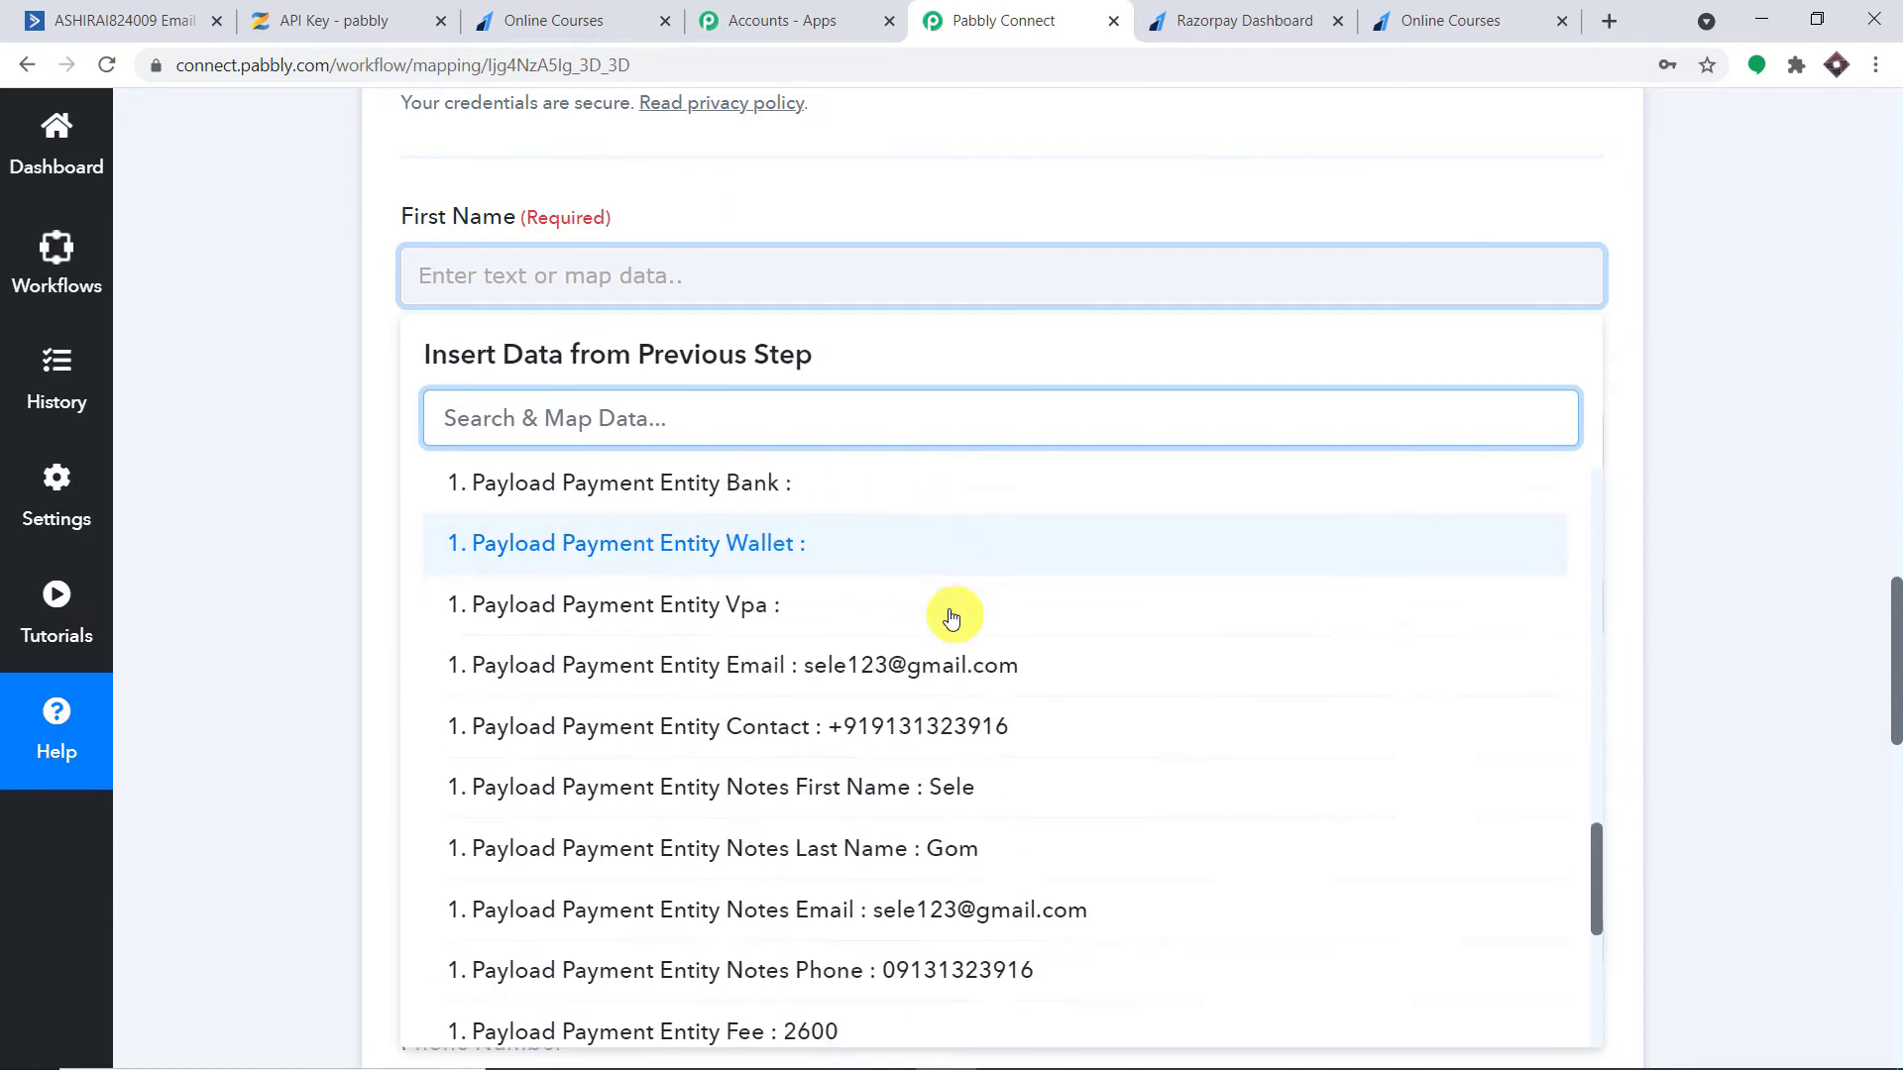
{"action": "left_click", "coordinate": [968, 636]}
{"action": "left_click", "coordinate": [1039, 192]}
{"action": "scroll", "coordinate": [1037, 195], "scroll_direction": "down", "scroll_amount": 3}
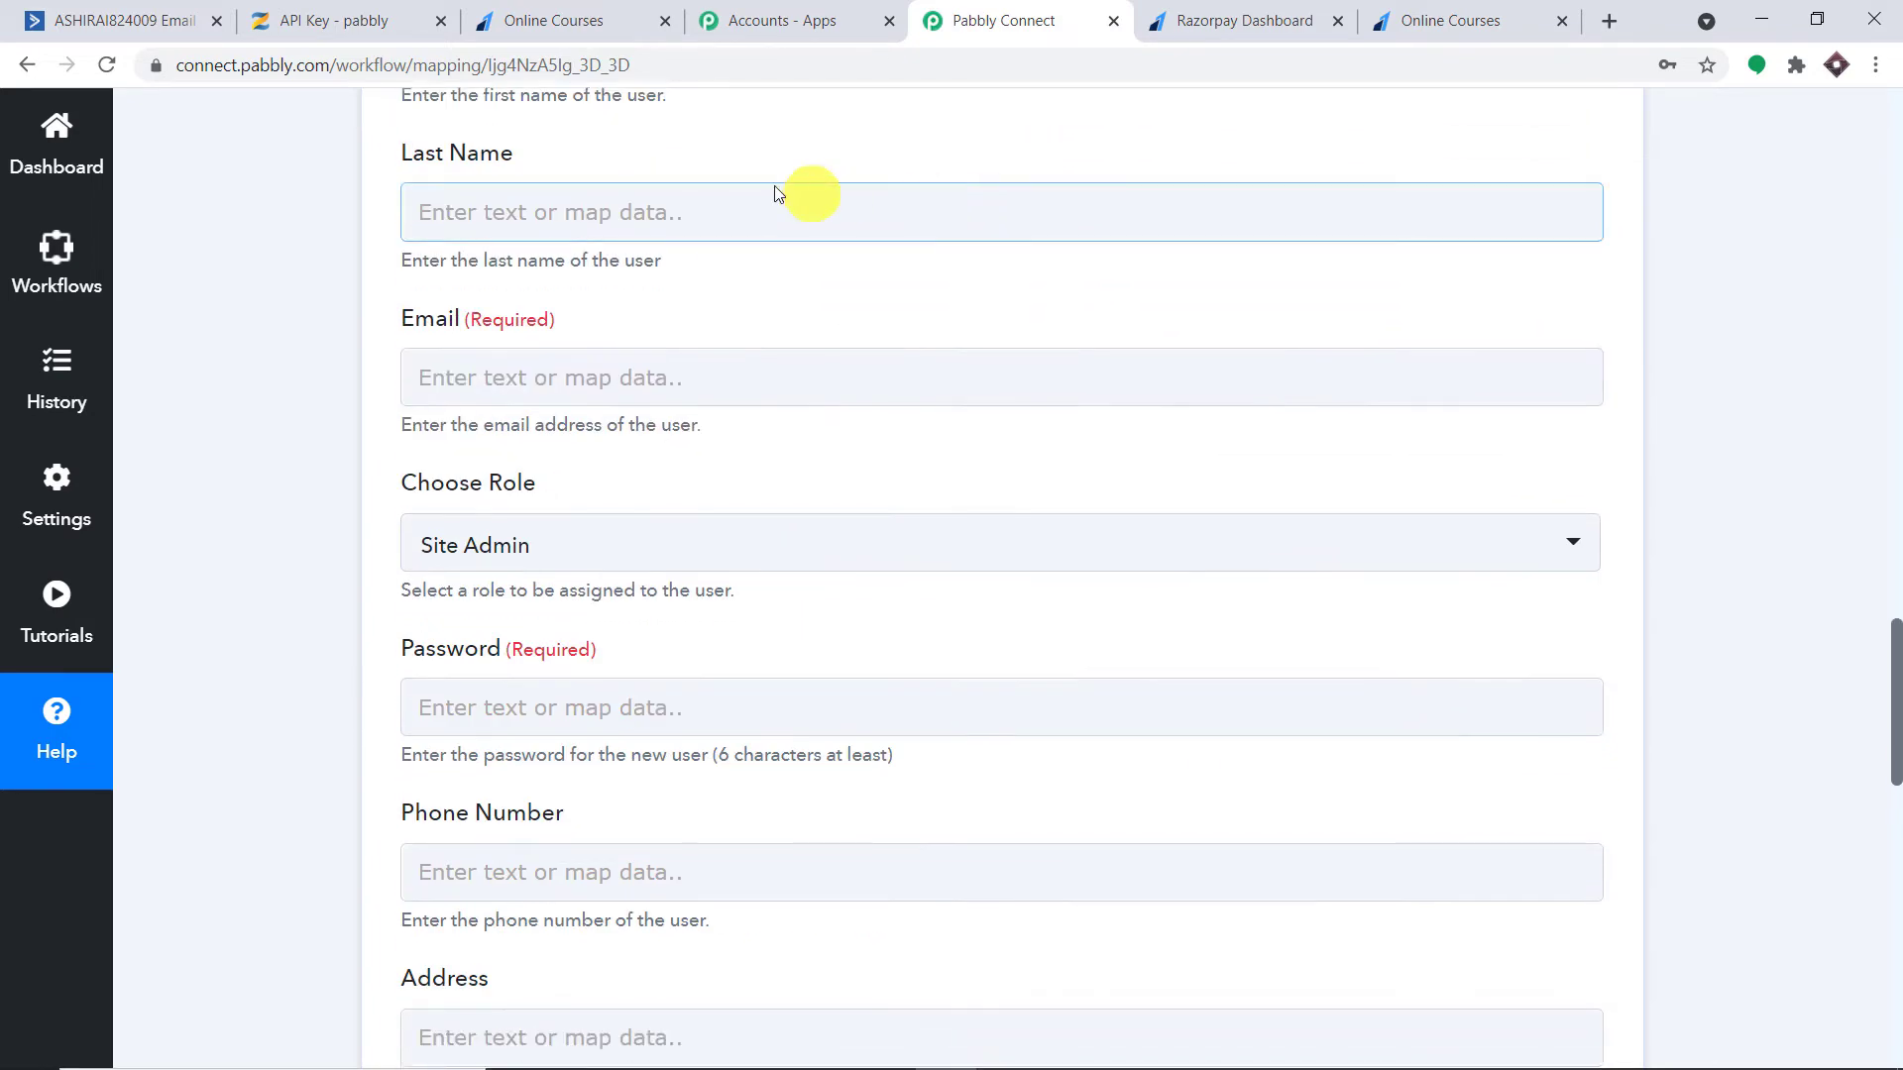
Map the Zenler user's Last Name to Payload Payment Entity Notes Last Name from the Razorpay payment data
{"action": "left_click", "coordinate": [723, 214]}
{"action": "left_click", "coordinate": [726, 458]}
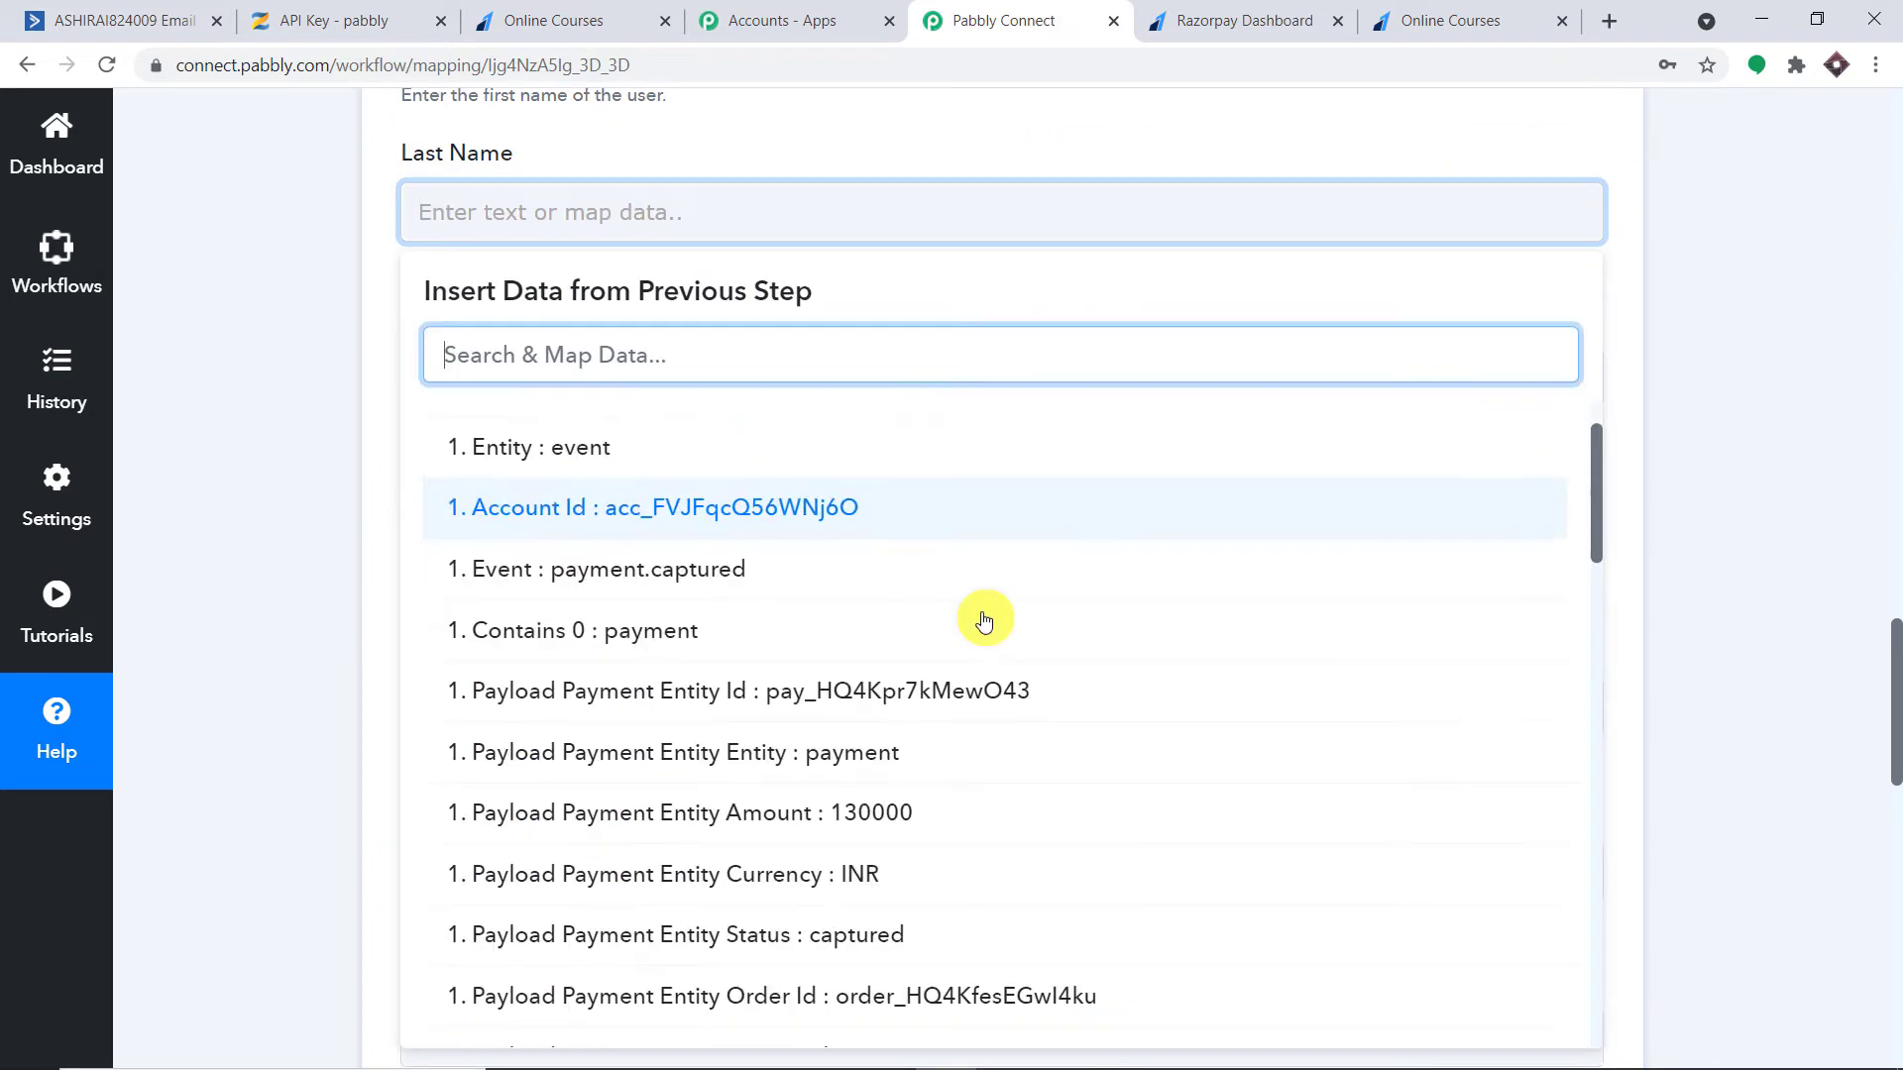
{"action": "scroll", "coordinate": [981, 620], "scroll_direction": "down", "scroll_amount": 5}
{"action": "scroll", "coordinate": [987, 619], "scroll_direction": "down", "scroll_amount": 10}
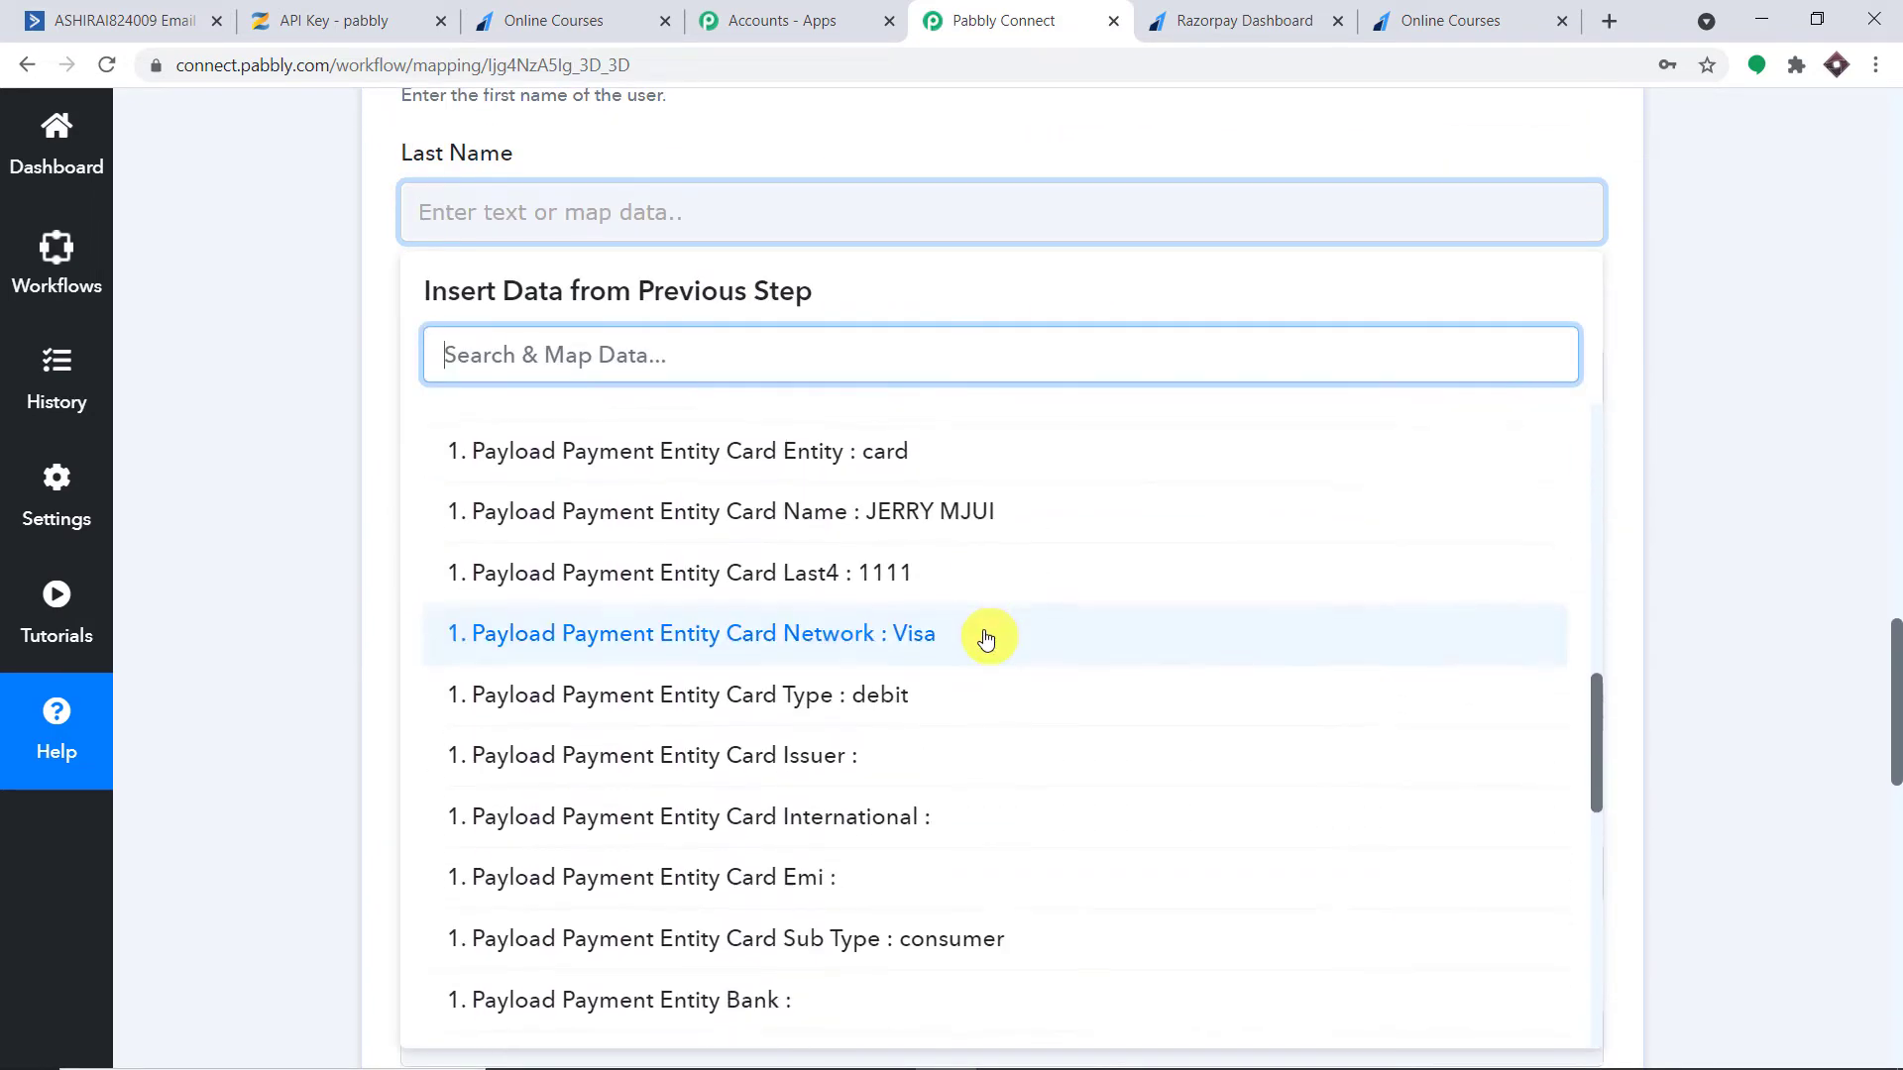
{"action": "scroll", "coordinate": [981, 639], "scroll_direction": "down", "scroll_amount": 6}
{"action": "left_click", "coordinate": [981, 645]}
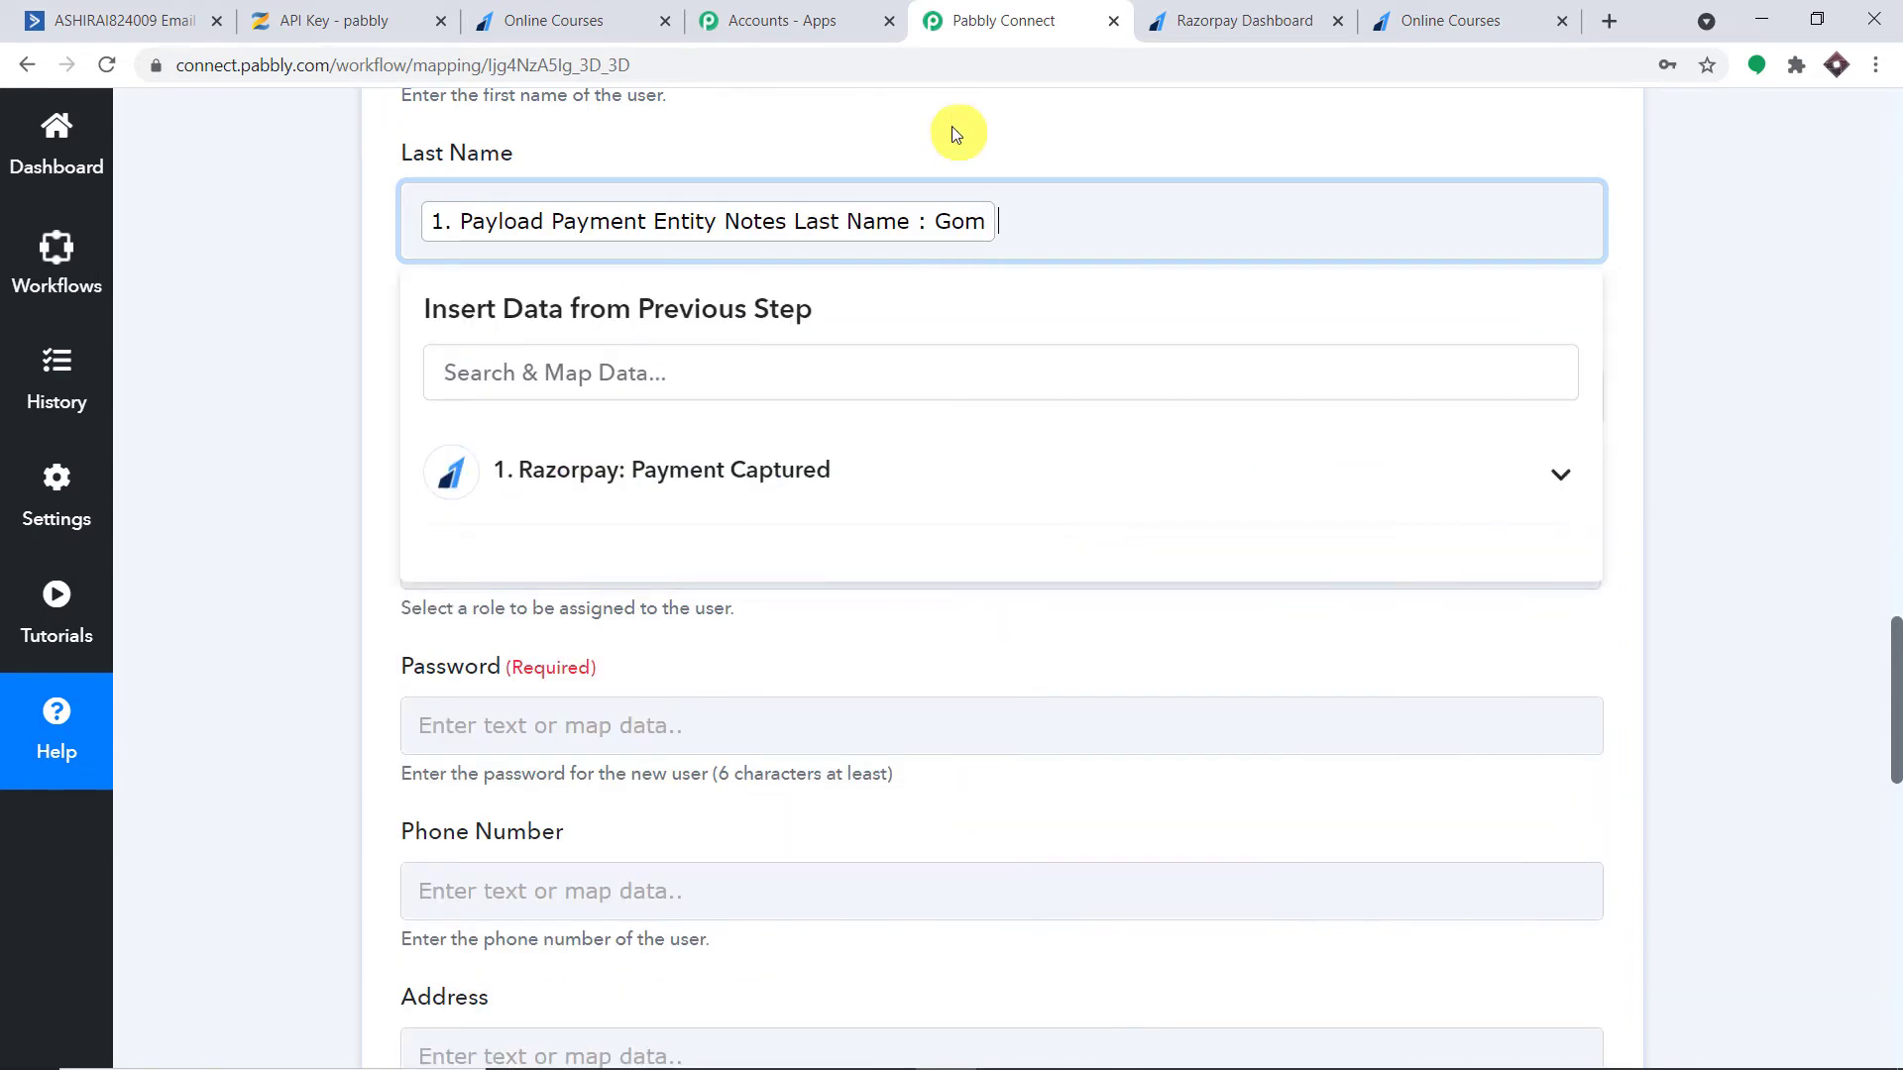
{"action": "left_click", "coordinate": [954, 131]}
Map the Zenler user's Email to Payload Payment Entity Email from the Razorpay payment data
{"action": "scroll", "coordinate": [954, 132], "scroll_direction": "down", "scroll_amount": 3}
{"action": "left_click", "coordinate": [764, 150]}
{"action": "left_click", "coordinate": [807, 376]}
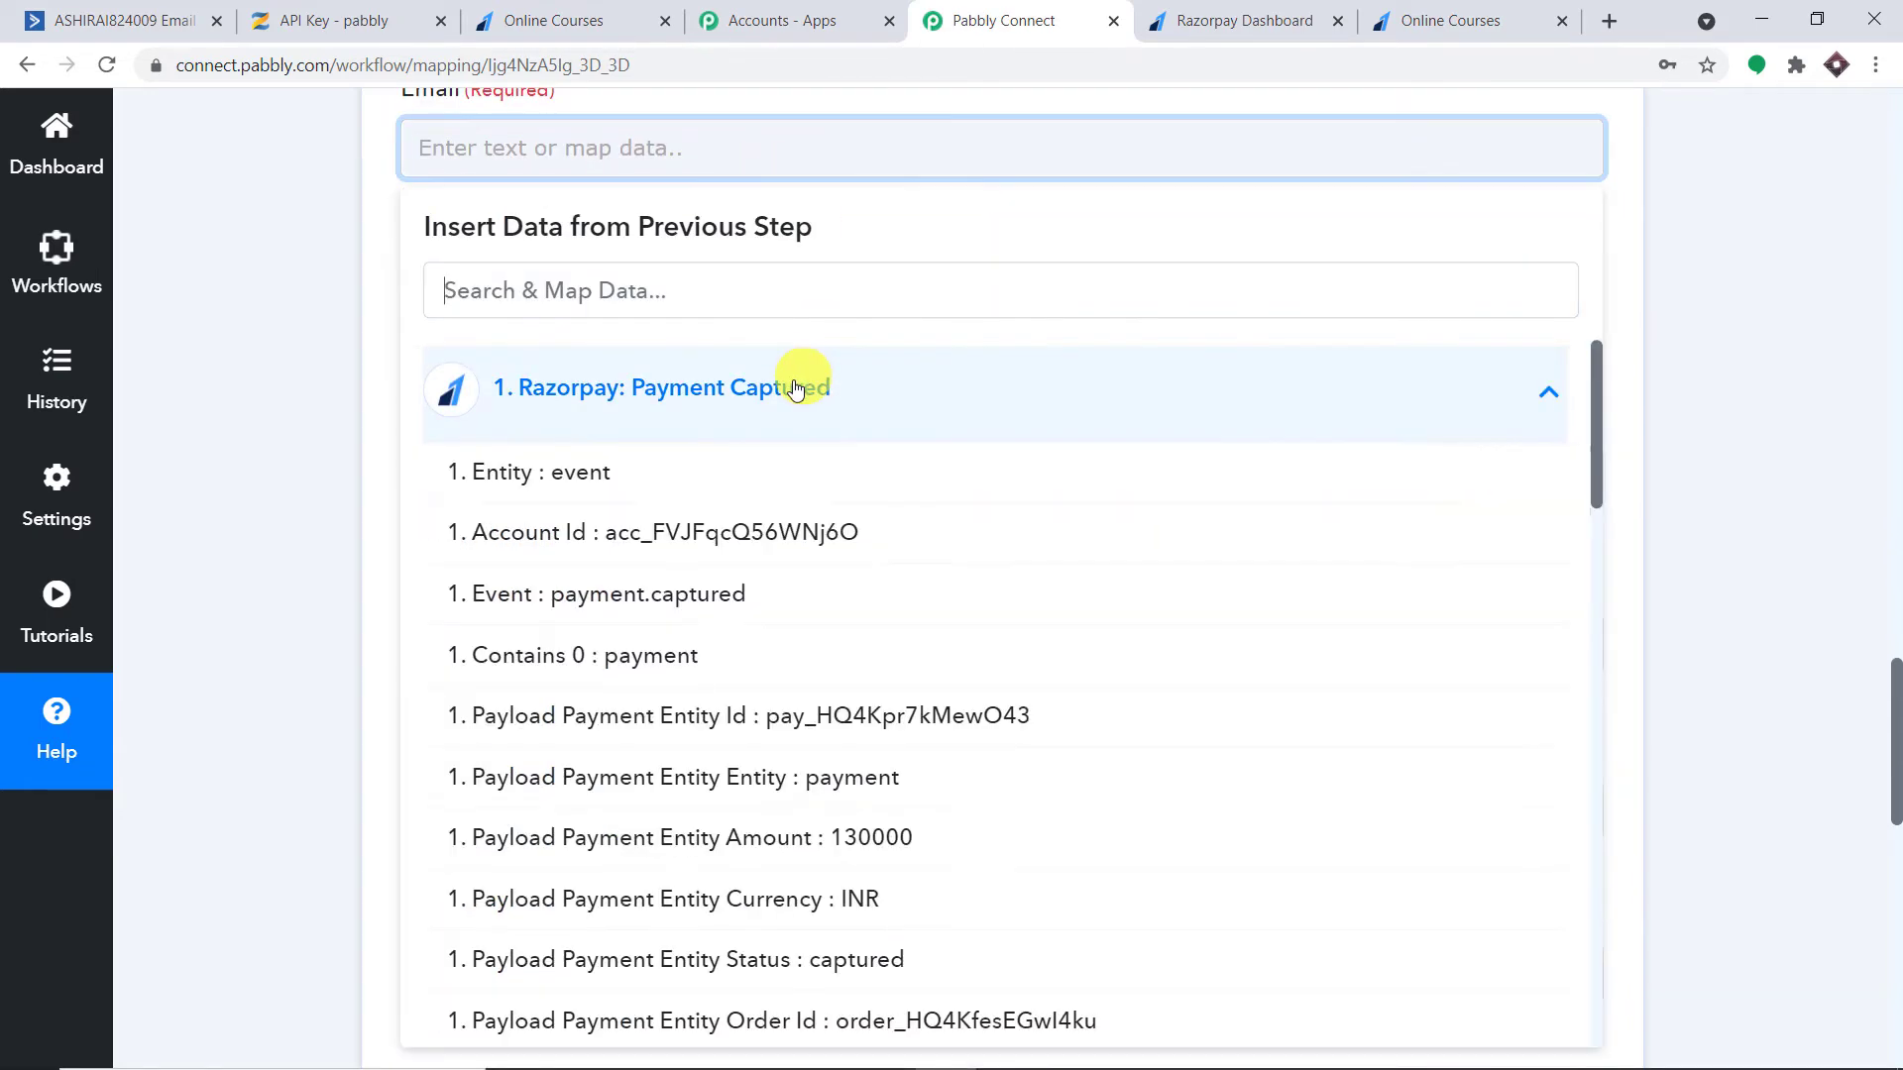
{"action": "scroll", "coordinate": [892, 629], "scroll_direction": "down", "scroll_amount": 12}
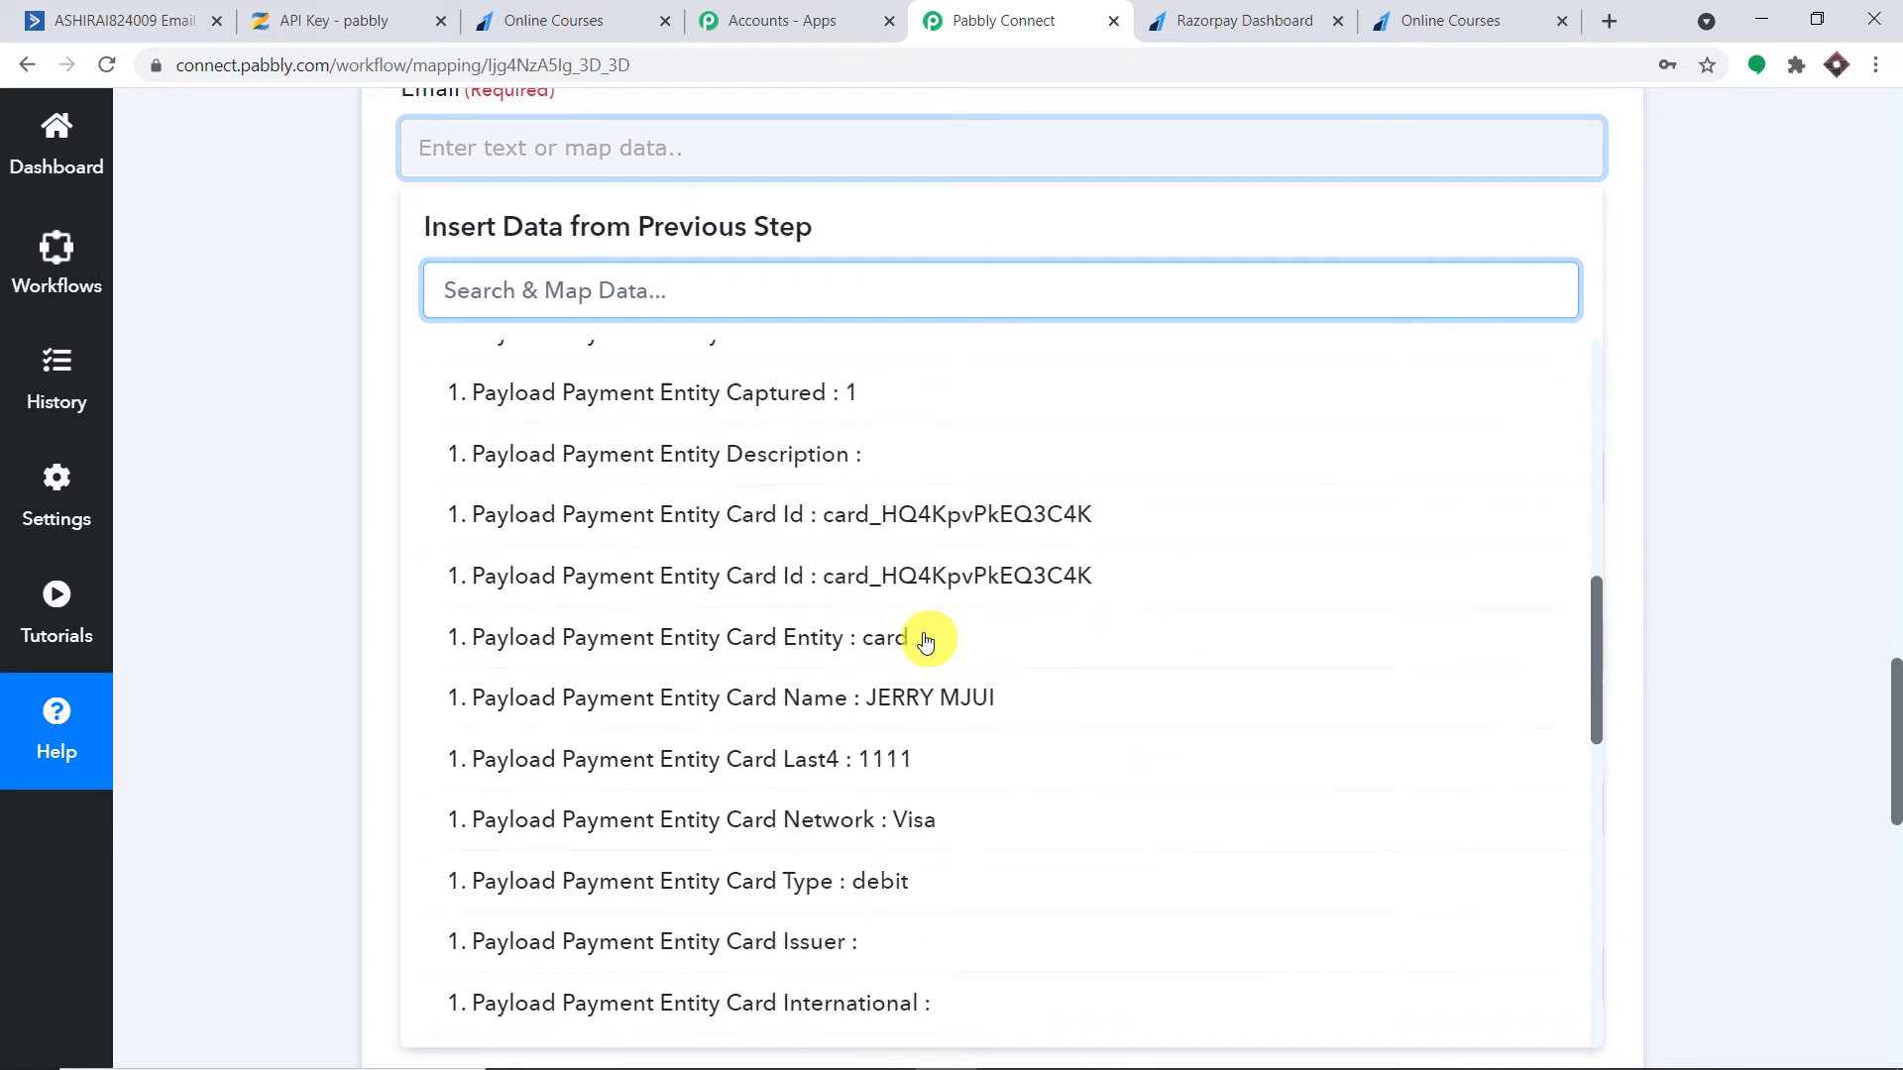
{"action": "scroll", "coordinate": [925, 639], "scroll_direction": "down", "scroll_amount": 4}
{"action": "left_click", "coordinate": [943, 502]}
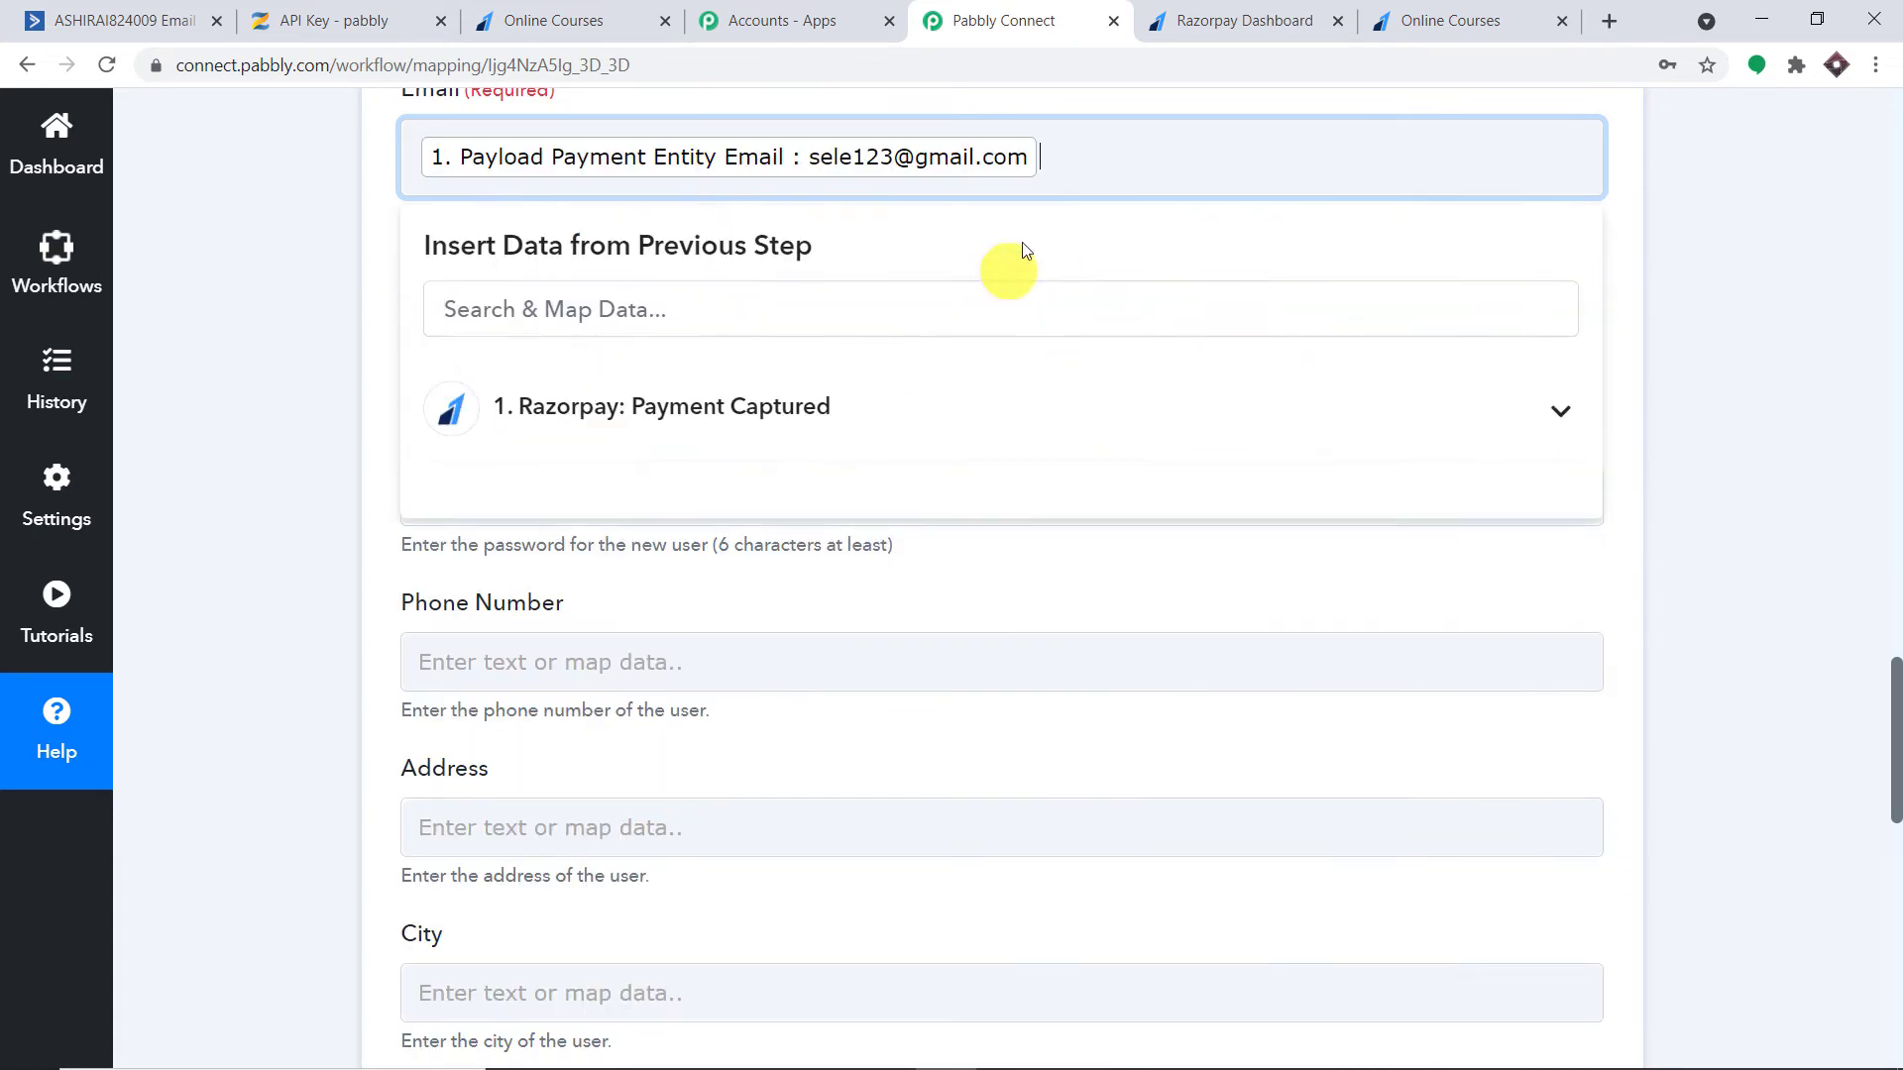
Set the role assigned to the new Zenler user to Student
{"action": "scroll", "coordinate": [1036, 243], "scroll_direction": "down", "scroll_amount": 1}
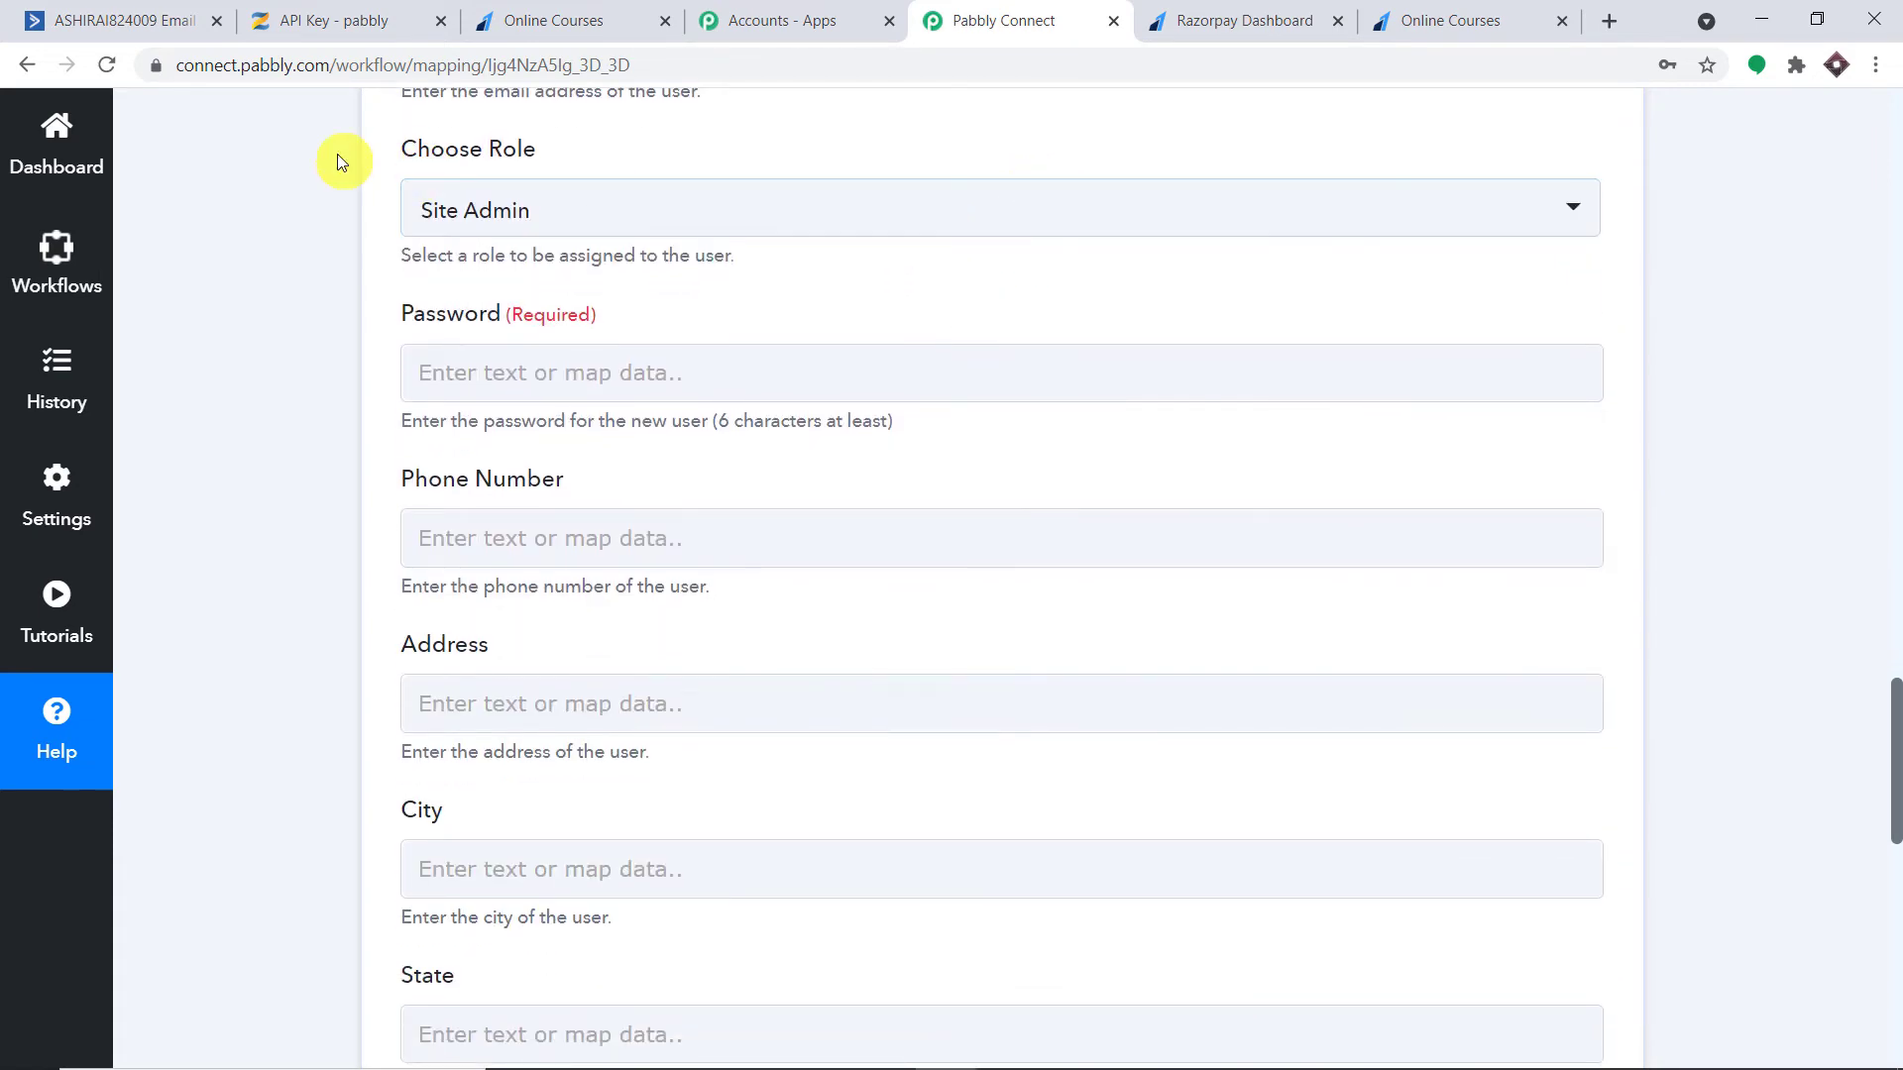
{"action": "left_click", "coordinate": [616, 216]}
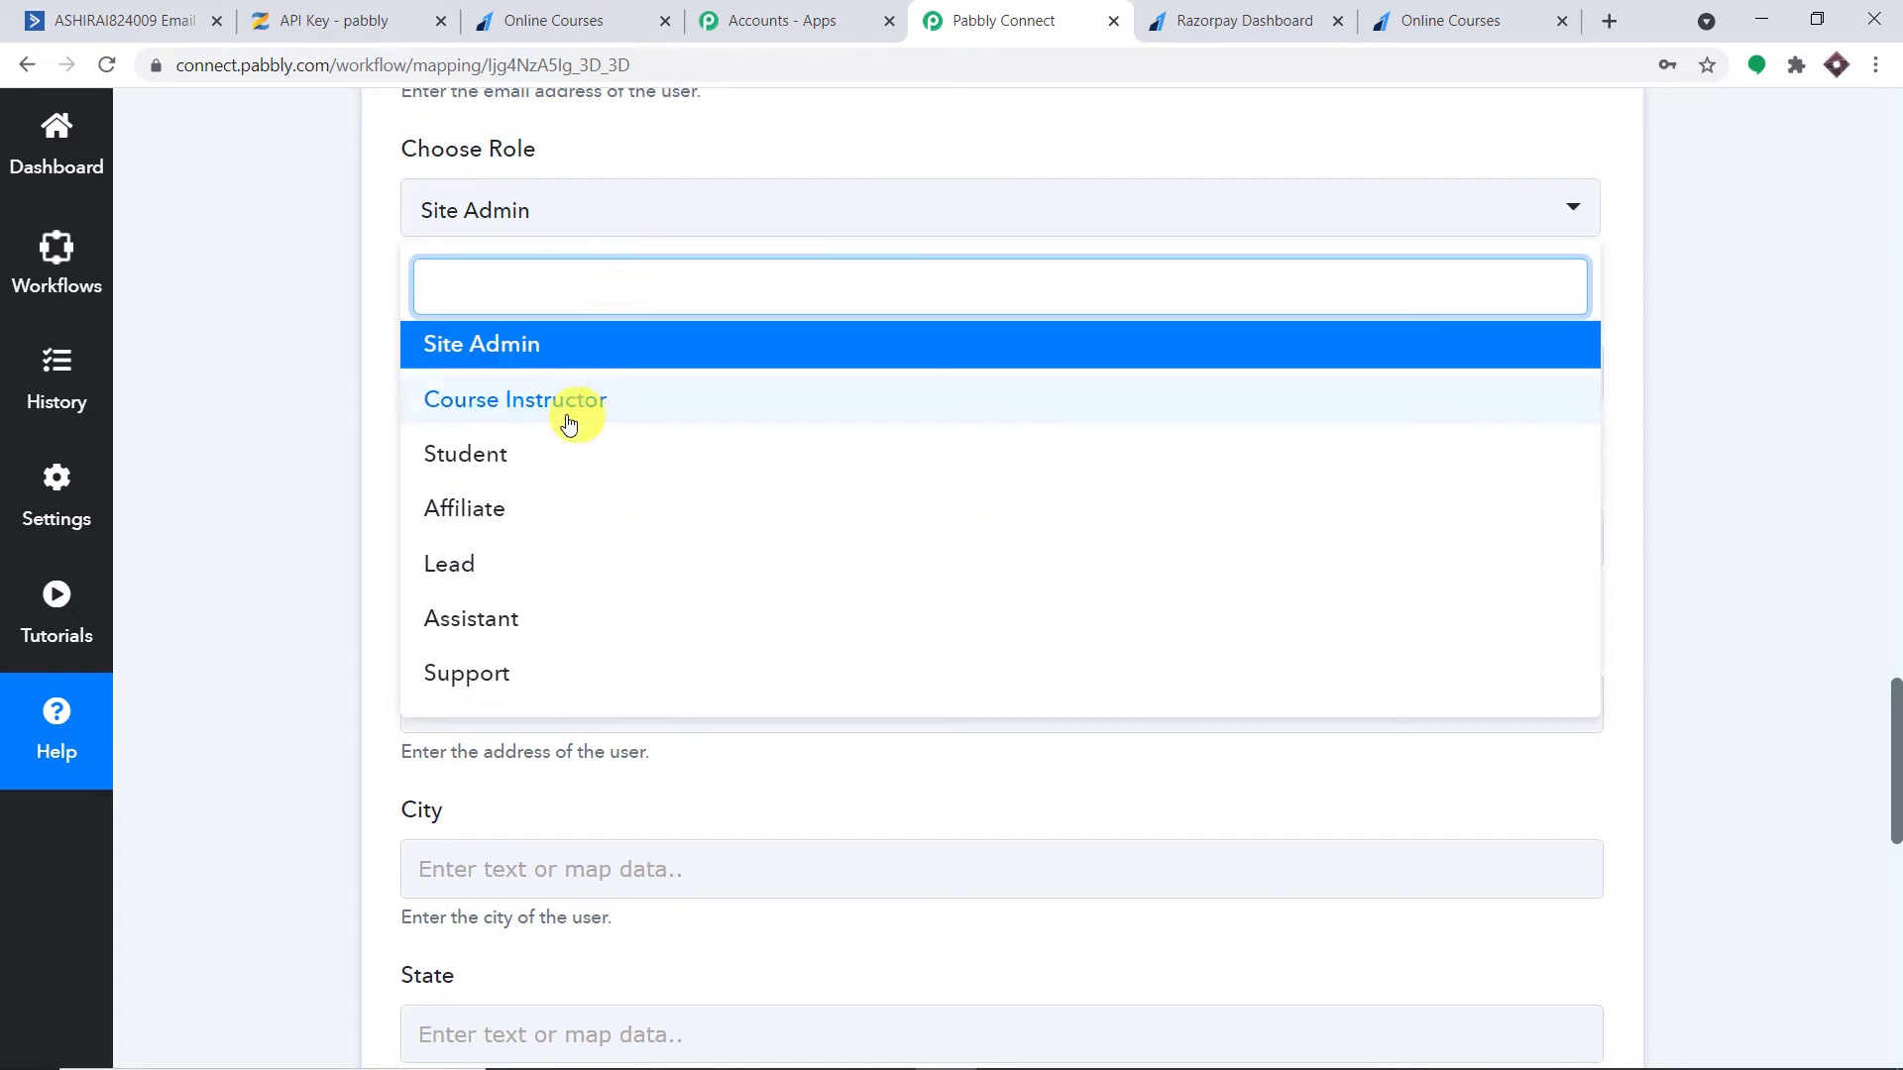
{"action": "left_click", "coordinate": [547, 458]}
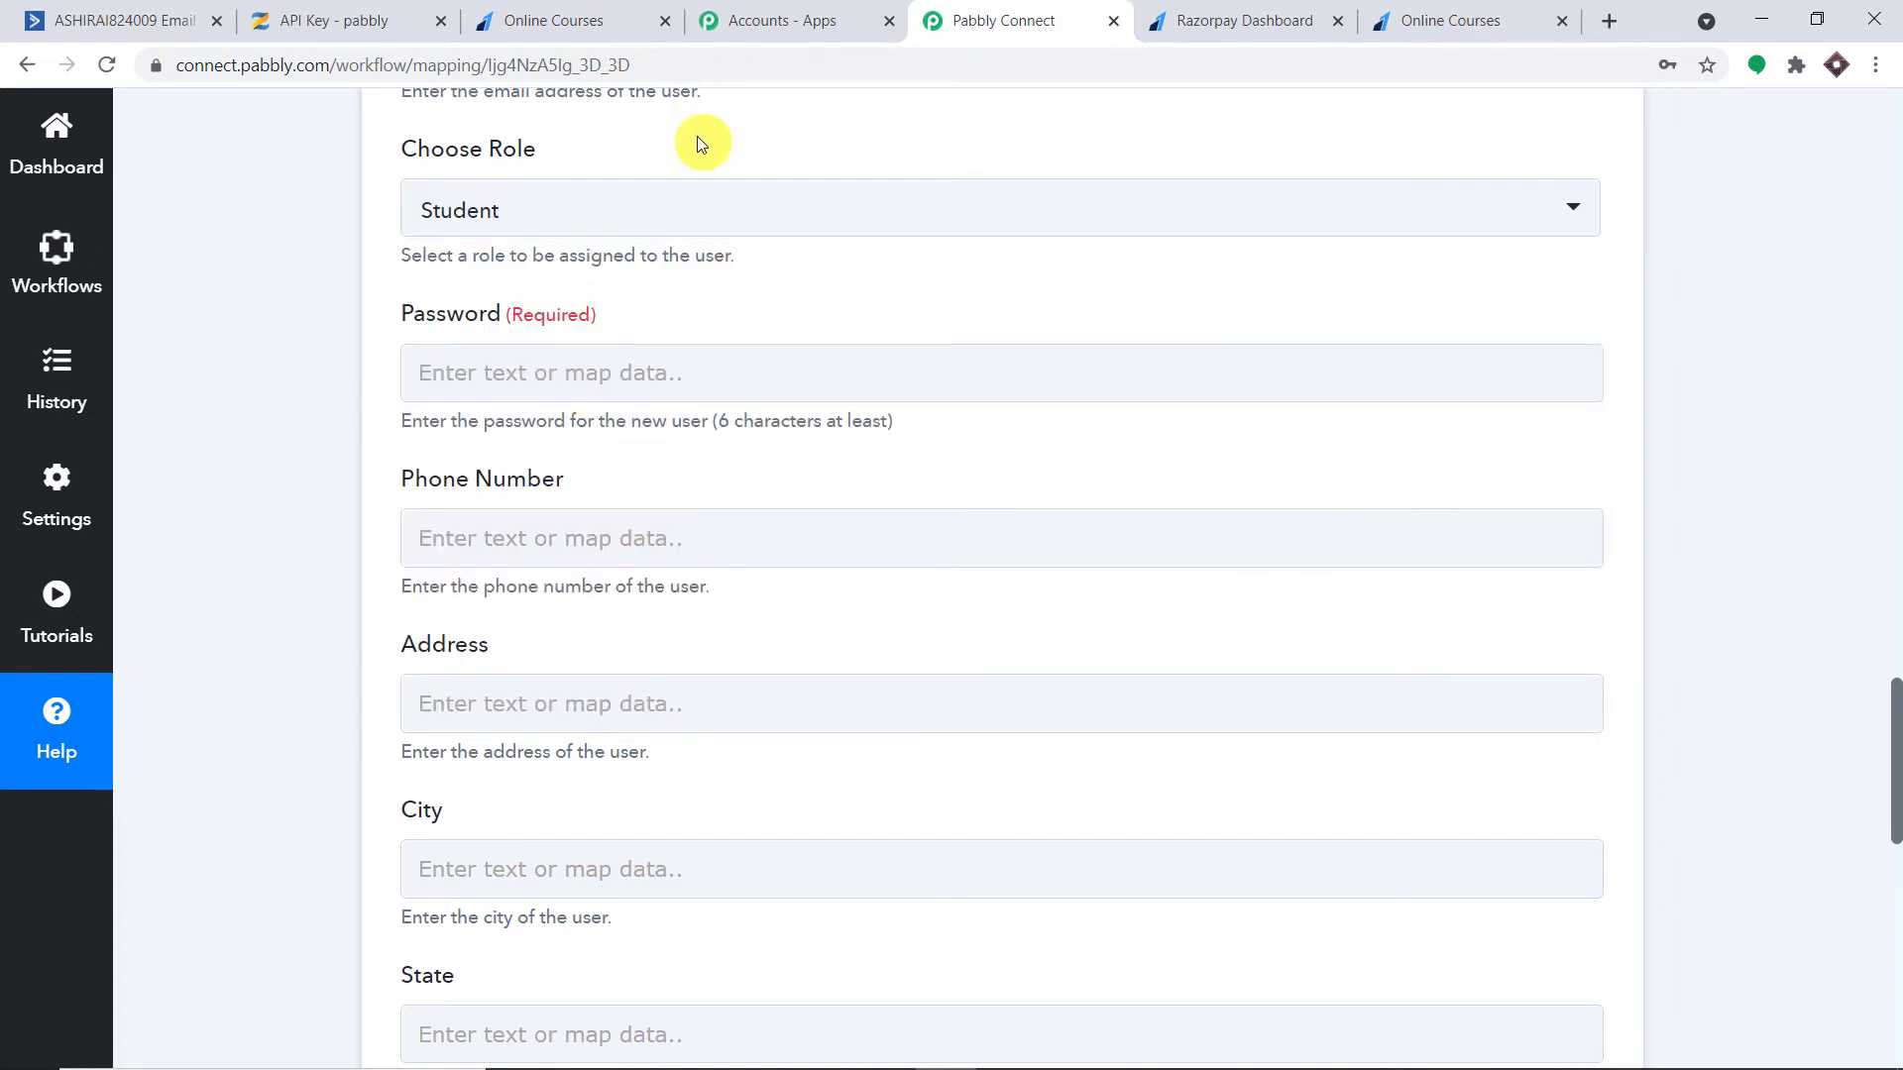
Fill the Zenler user's Password with the mapped Payload Payment Entity Notes First Name followed by a fixed password suffix
{"action": "left_click", "coordinate": [572, 371]}
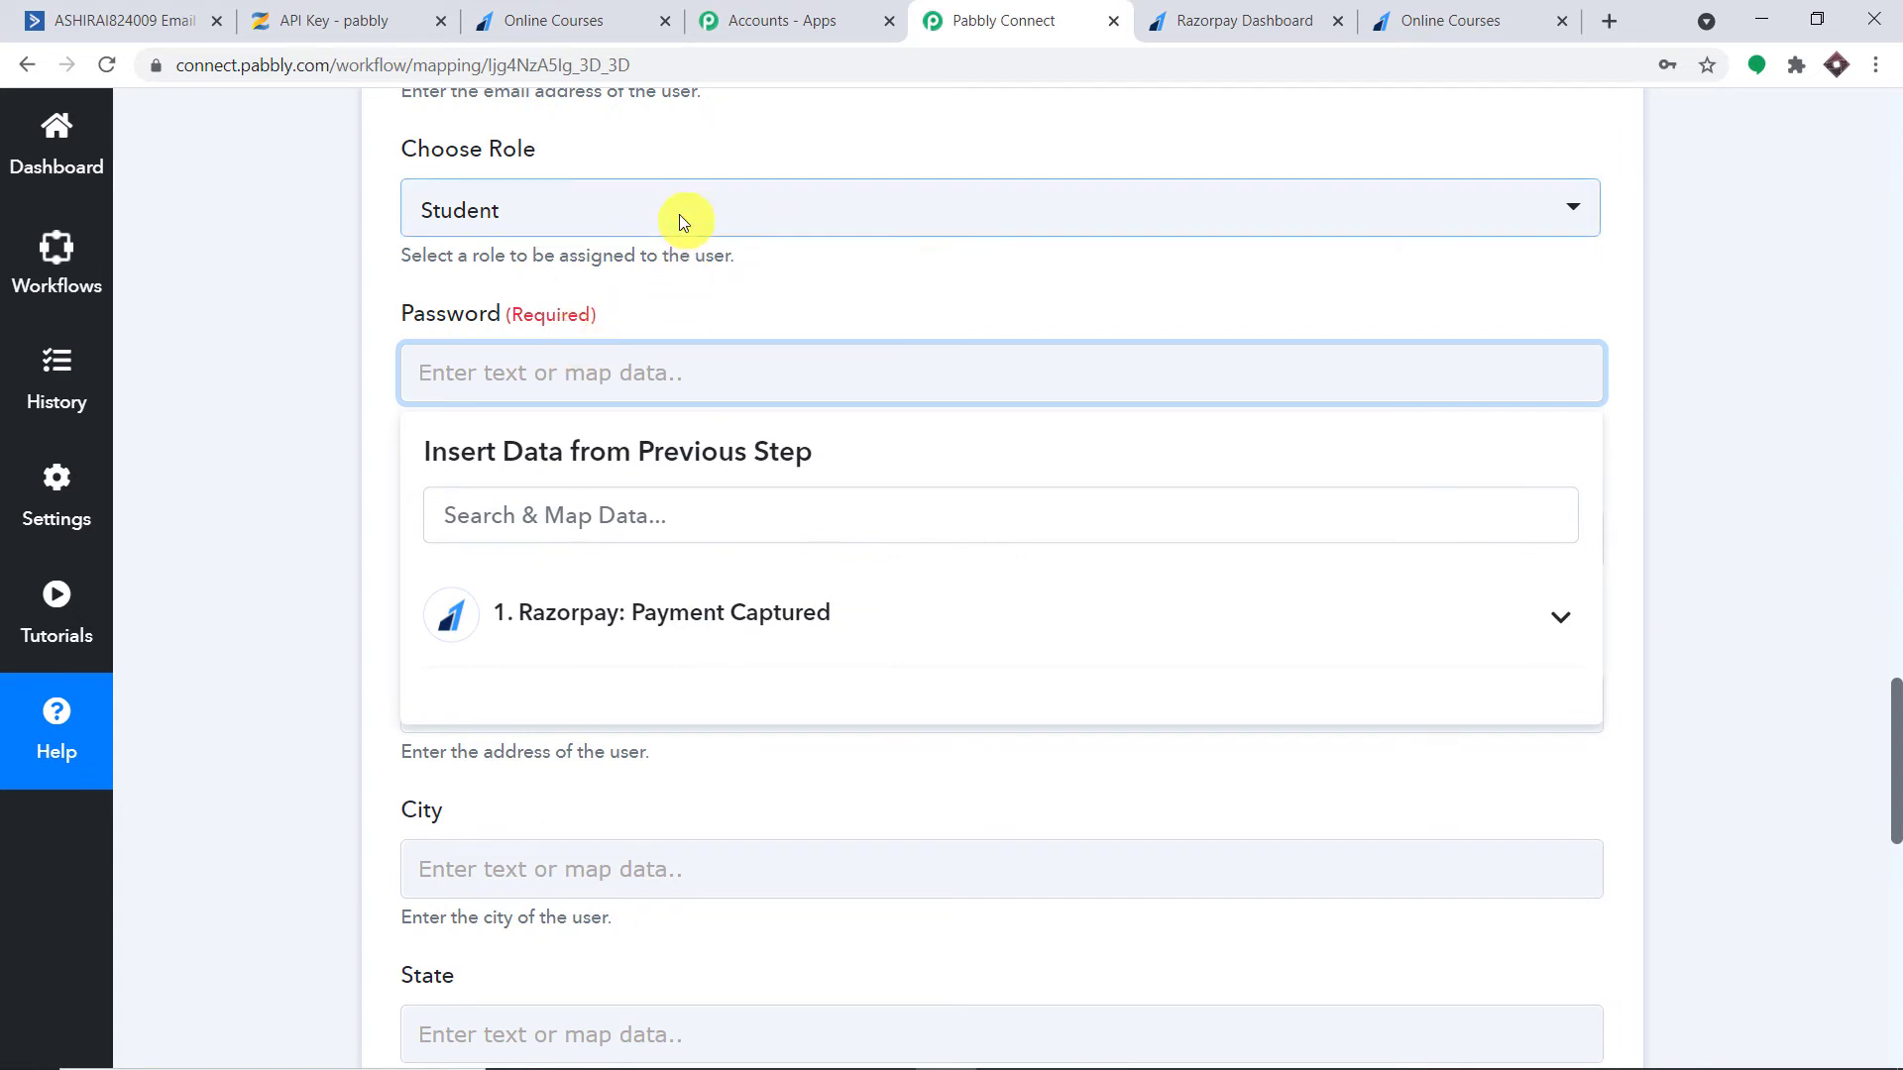
{"action": "left_click", "coordinate": [644, 613]}
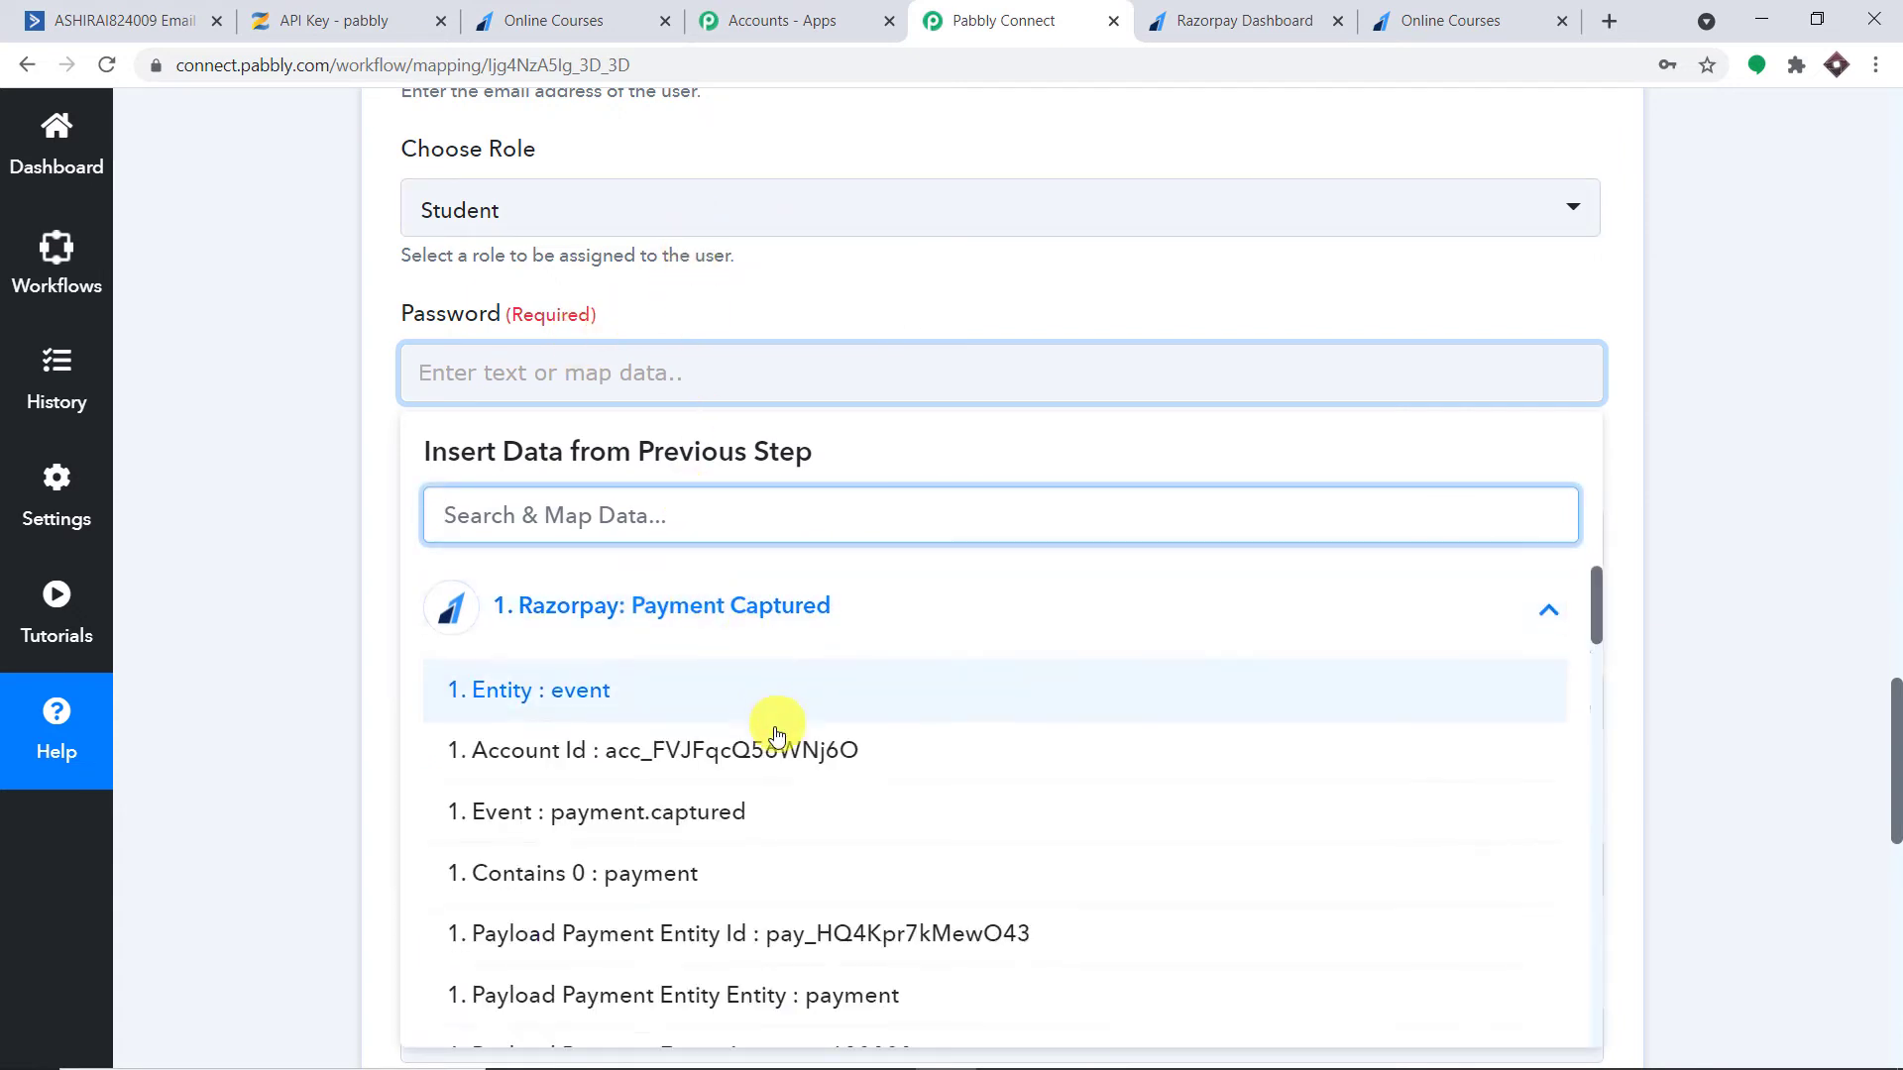
{"action": "scroll", "coordinate": [775, 726], "scroll_direction": "down", "scroll_amount": 6}
{"action": "scroll", "coordinate": [926, 756], "scroll_direction": "down", "scroll_amount": 10}
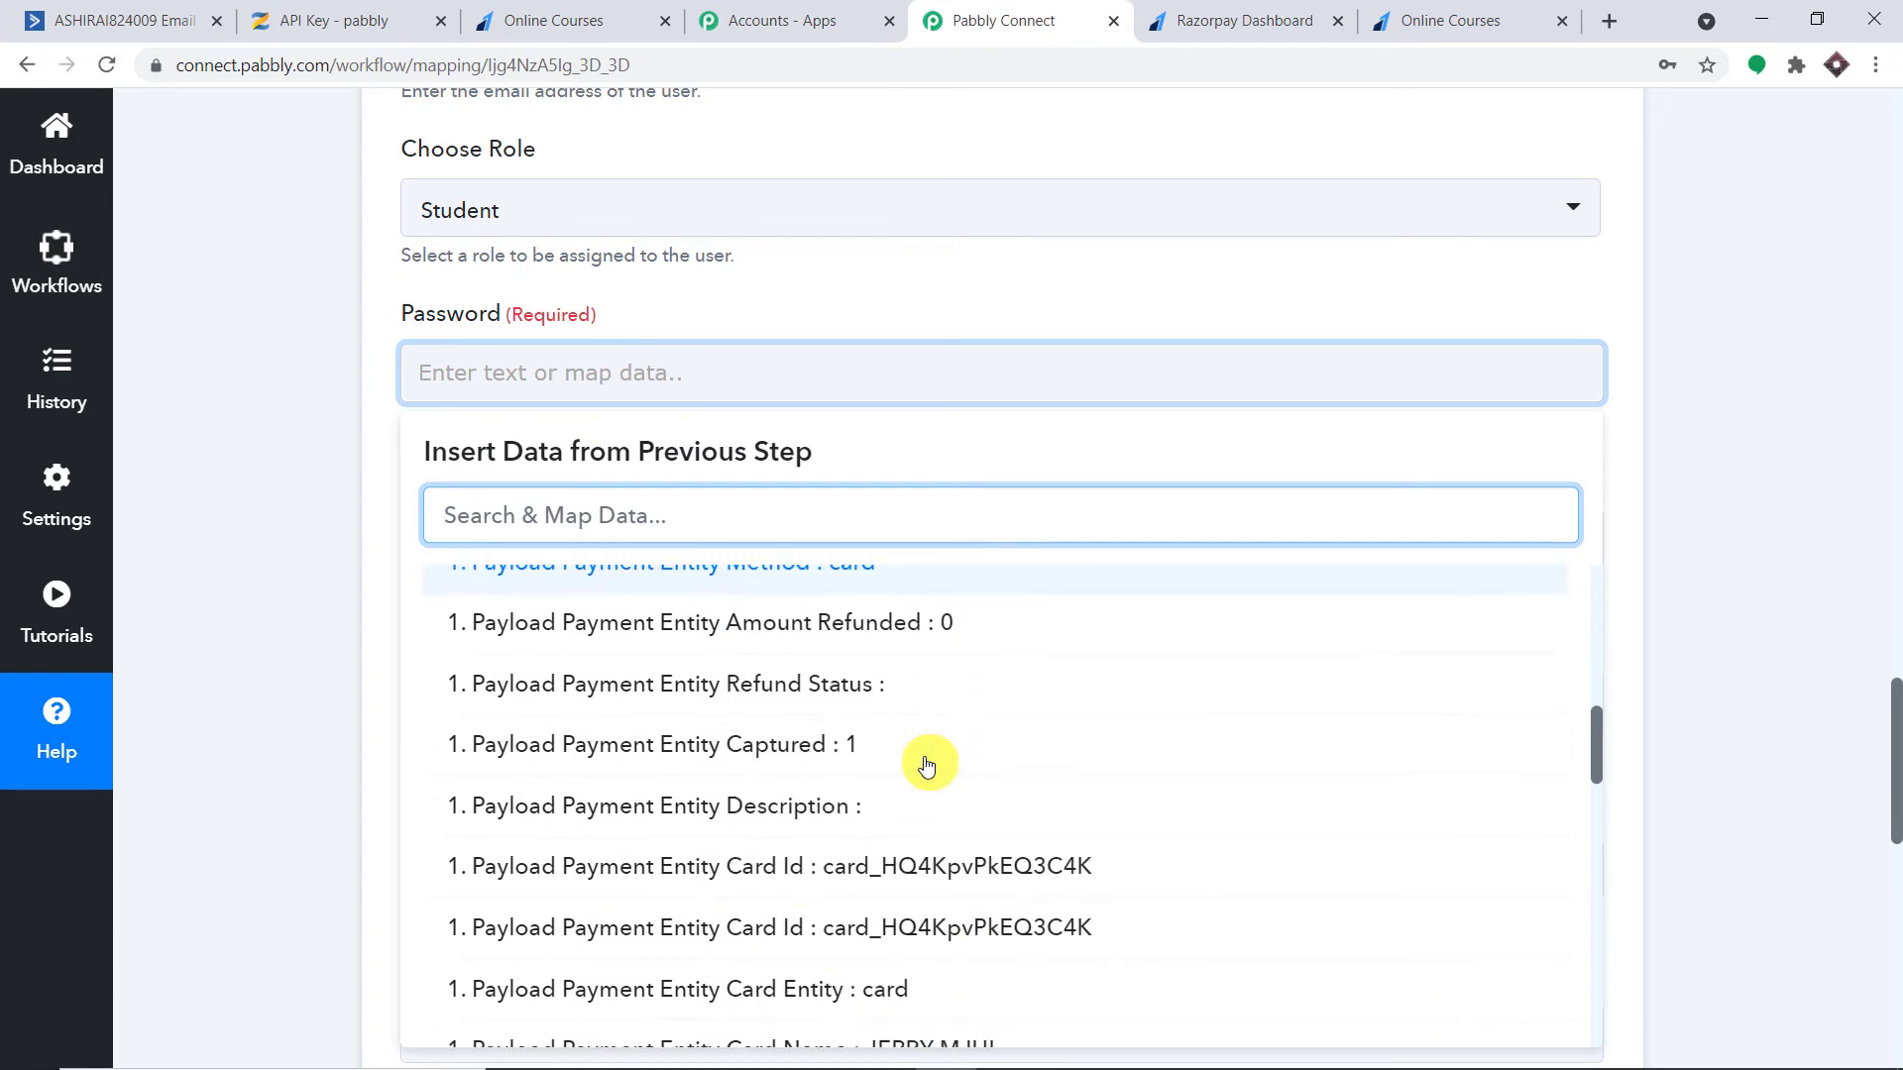
{"action": "scroll", "coordinate": [928, 744], "scroll_direction": "down", "scroll_amount": 5}
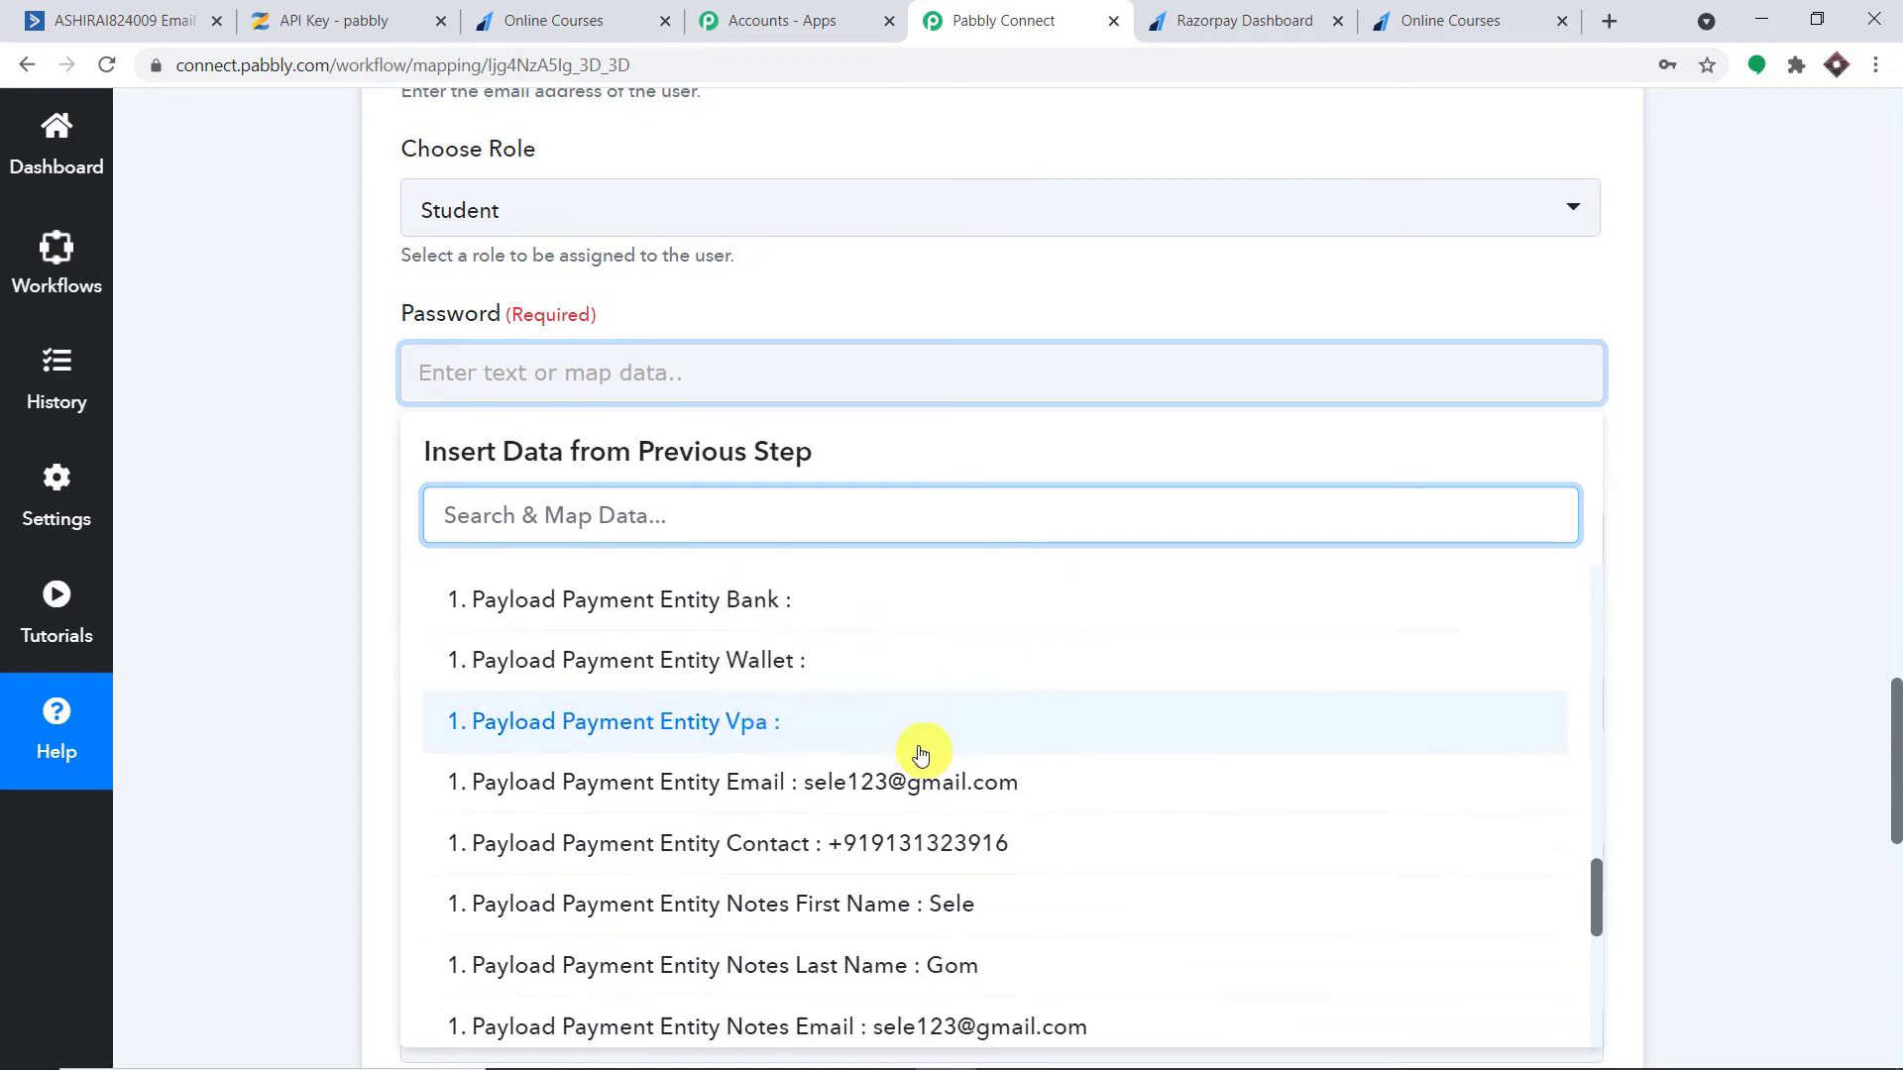
{"action": "left_click", "coordinate": [925, 756]}
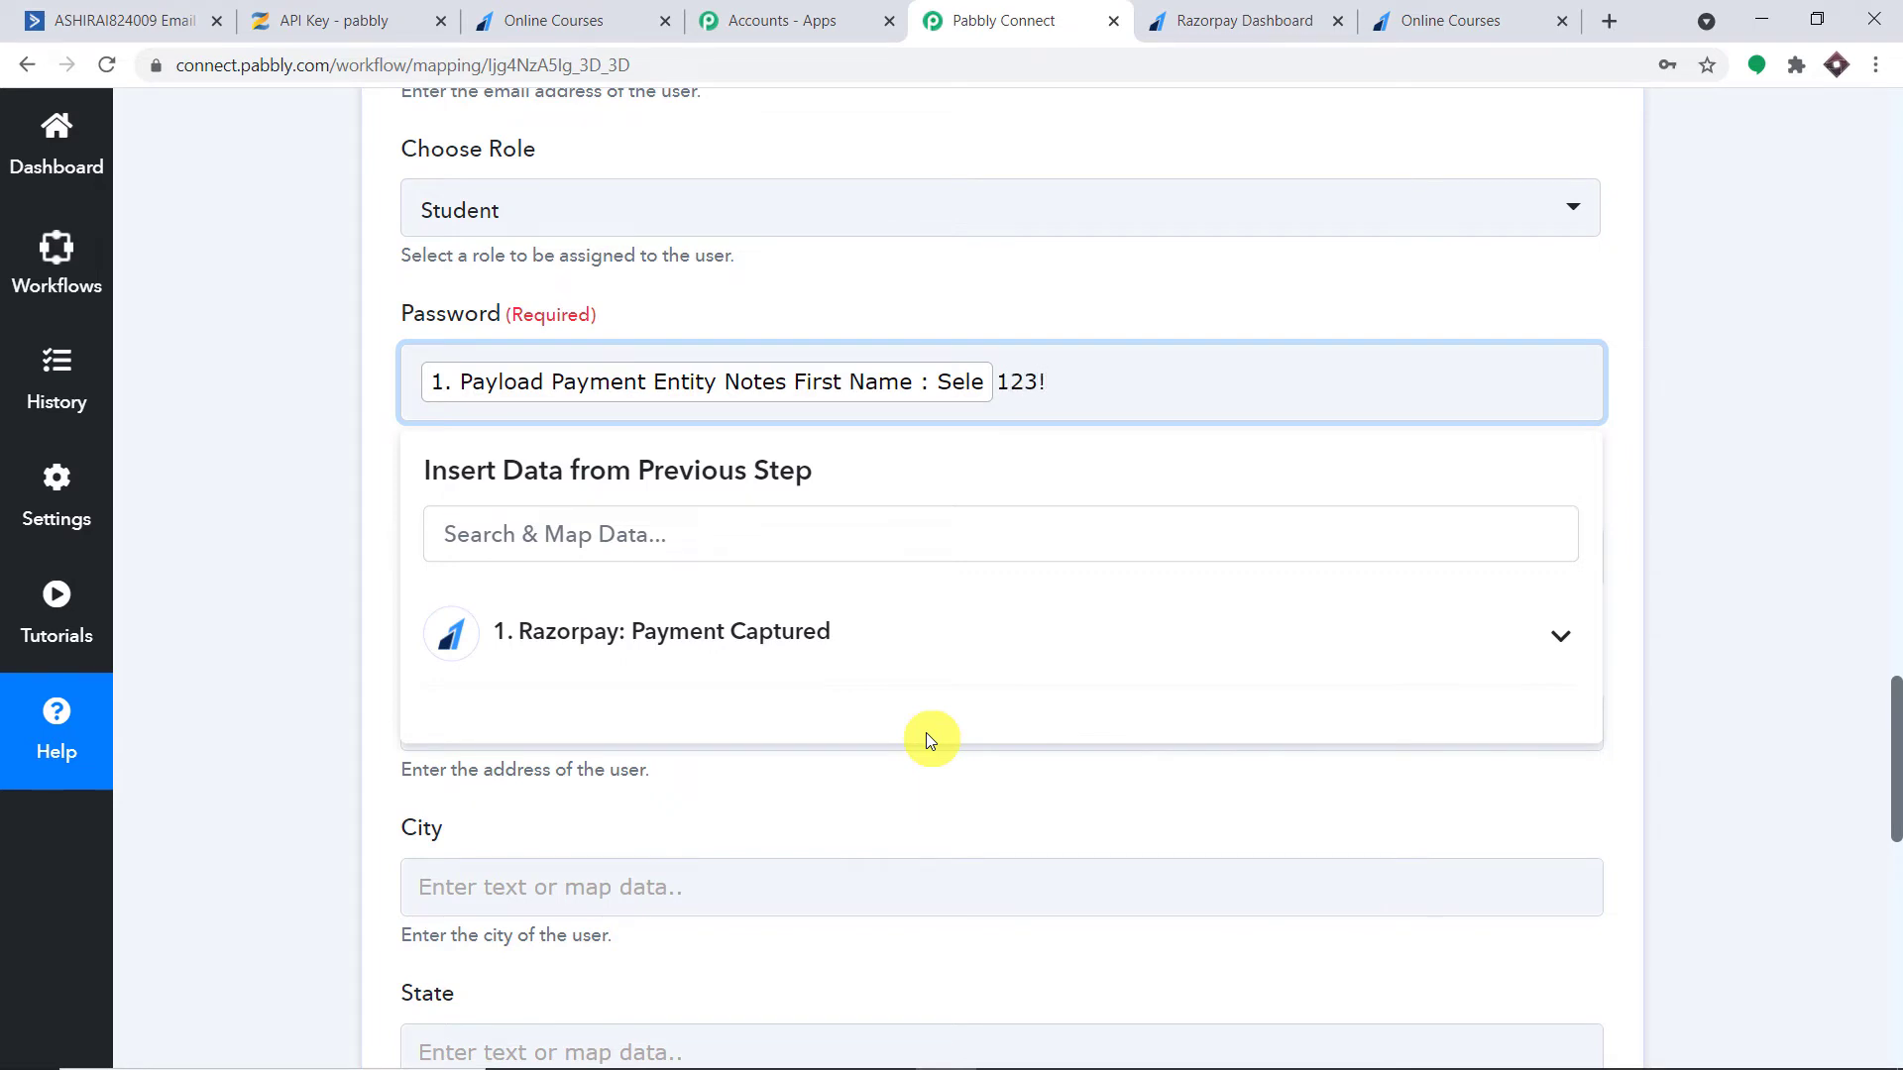
{"action": "left_click", "coordinate": [1150, 297]}
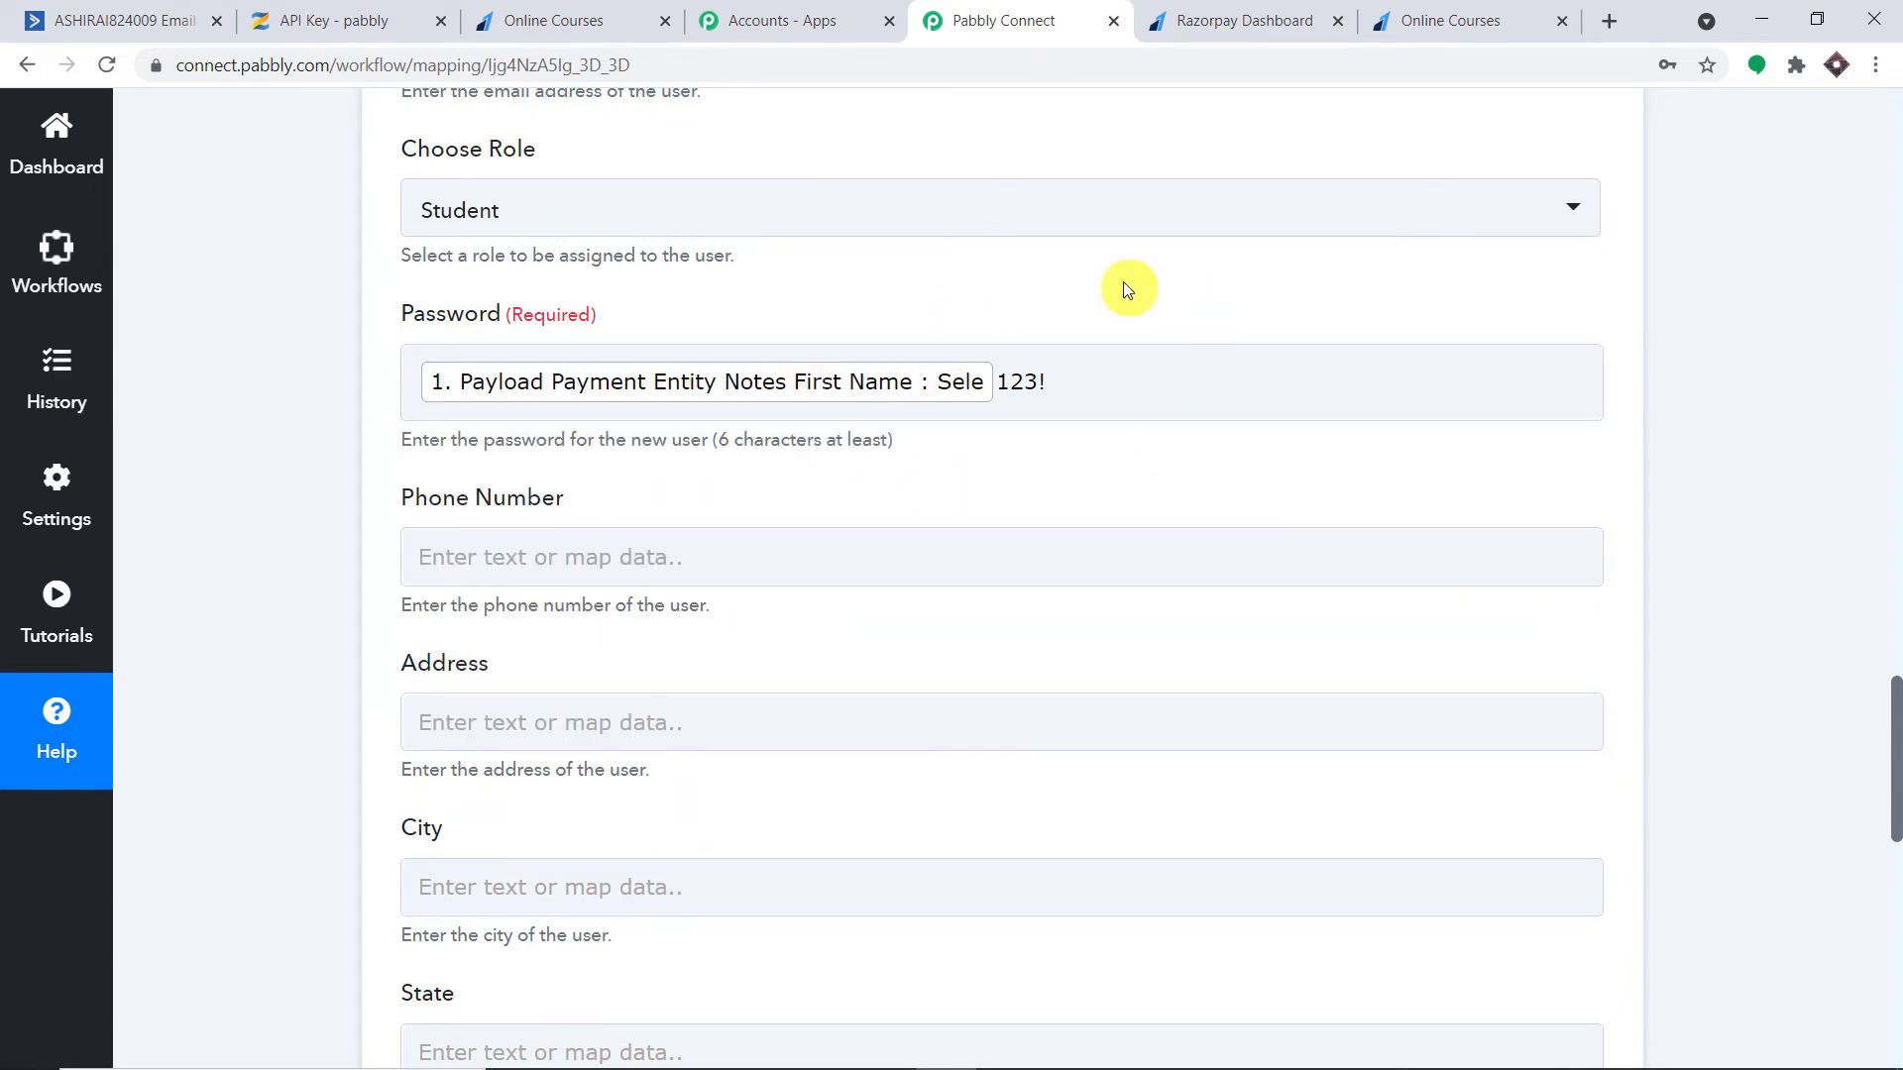
{"action": "left_click", "coordinate": [1057, 395]}
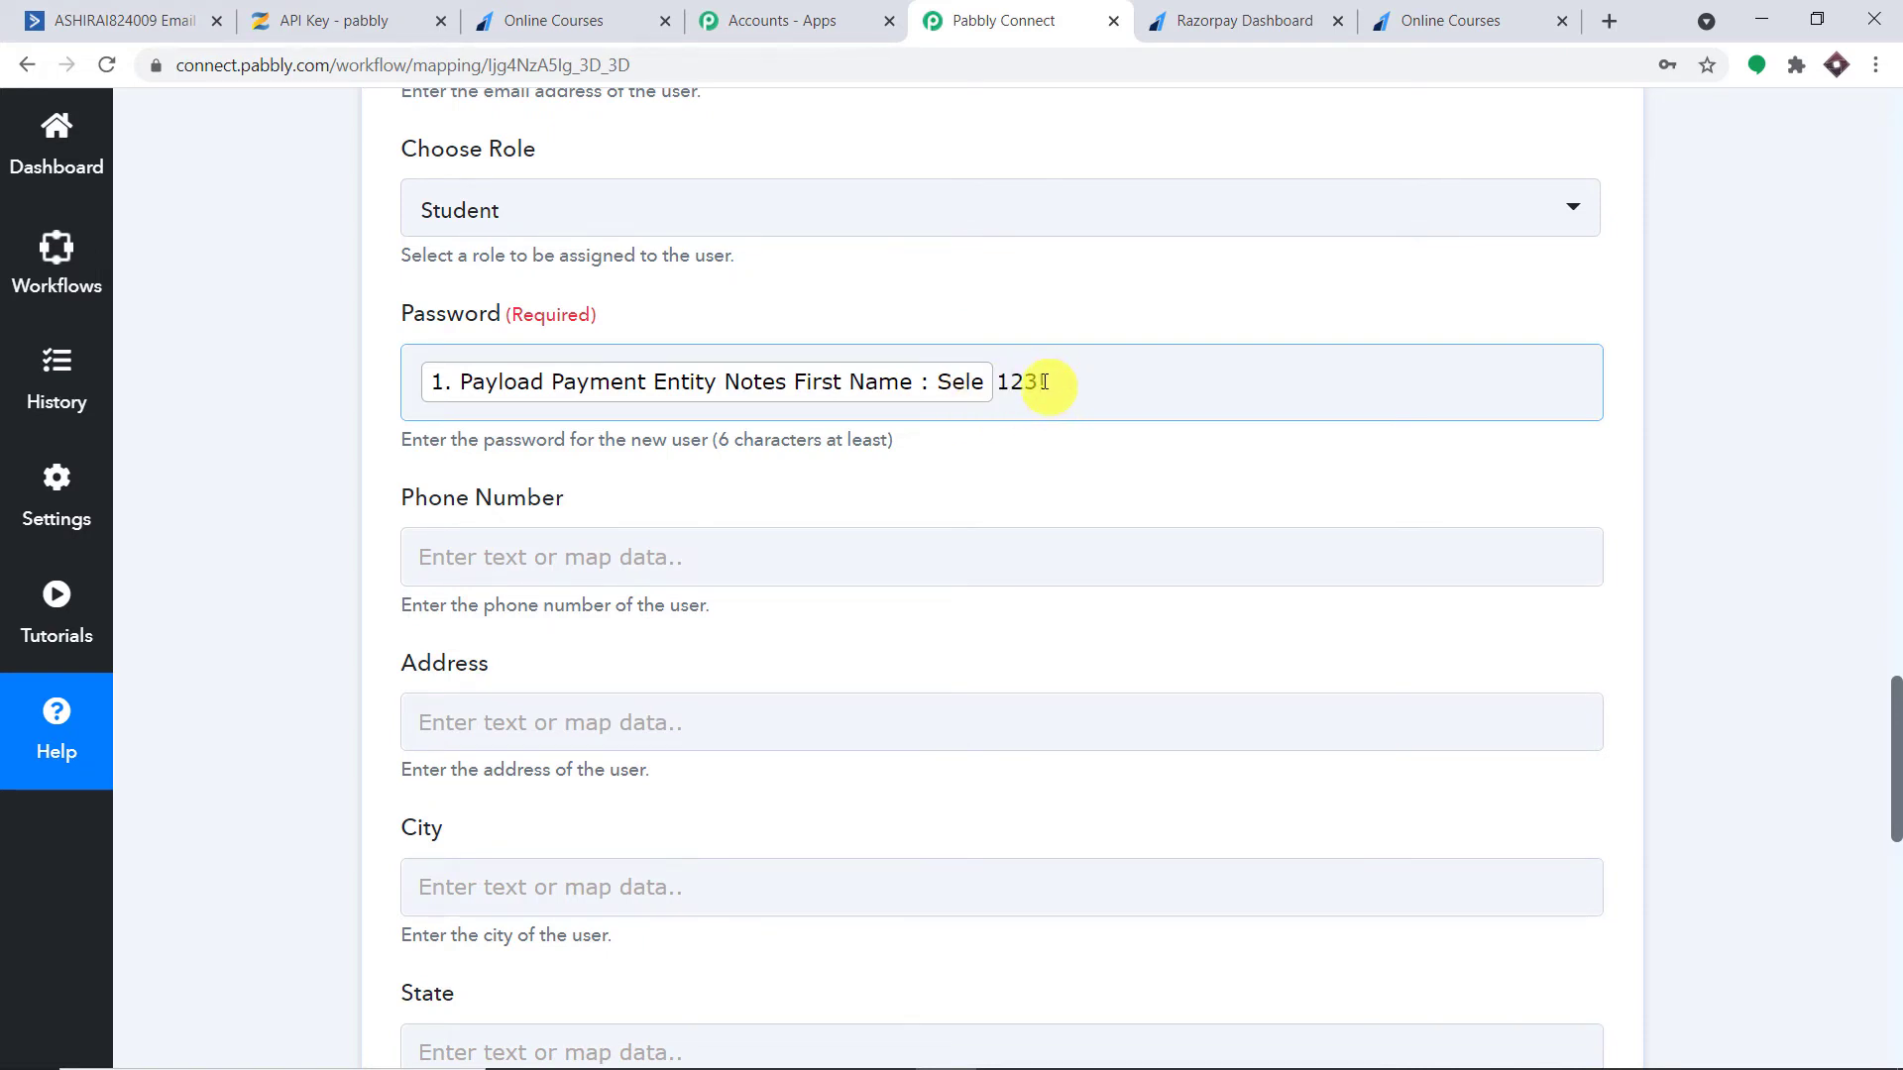
Map the Zenler user's Phone Number to Payload Payment Entity Contact from the Razorpay payment data
{"action": "scroll", "coordinate": [1045, 381], "scroll_direction": "down", "scroll_amount": 3}
{"action": "left_click", "coordinate": [635, 309]}
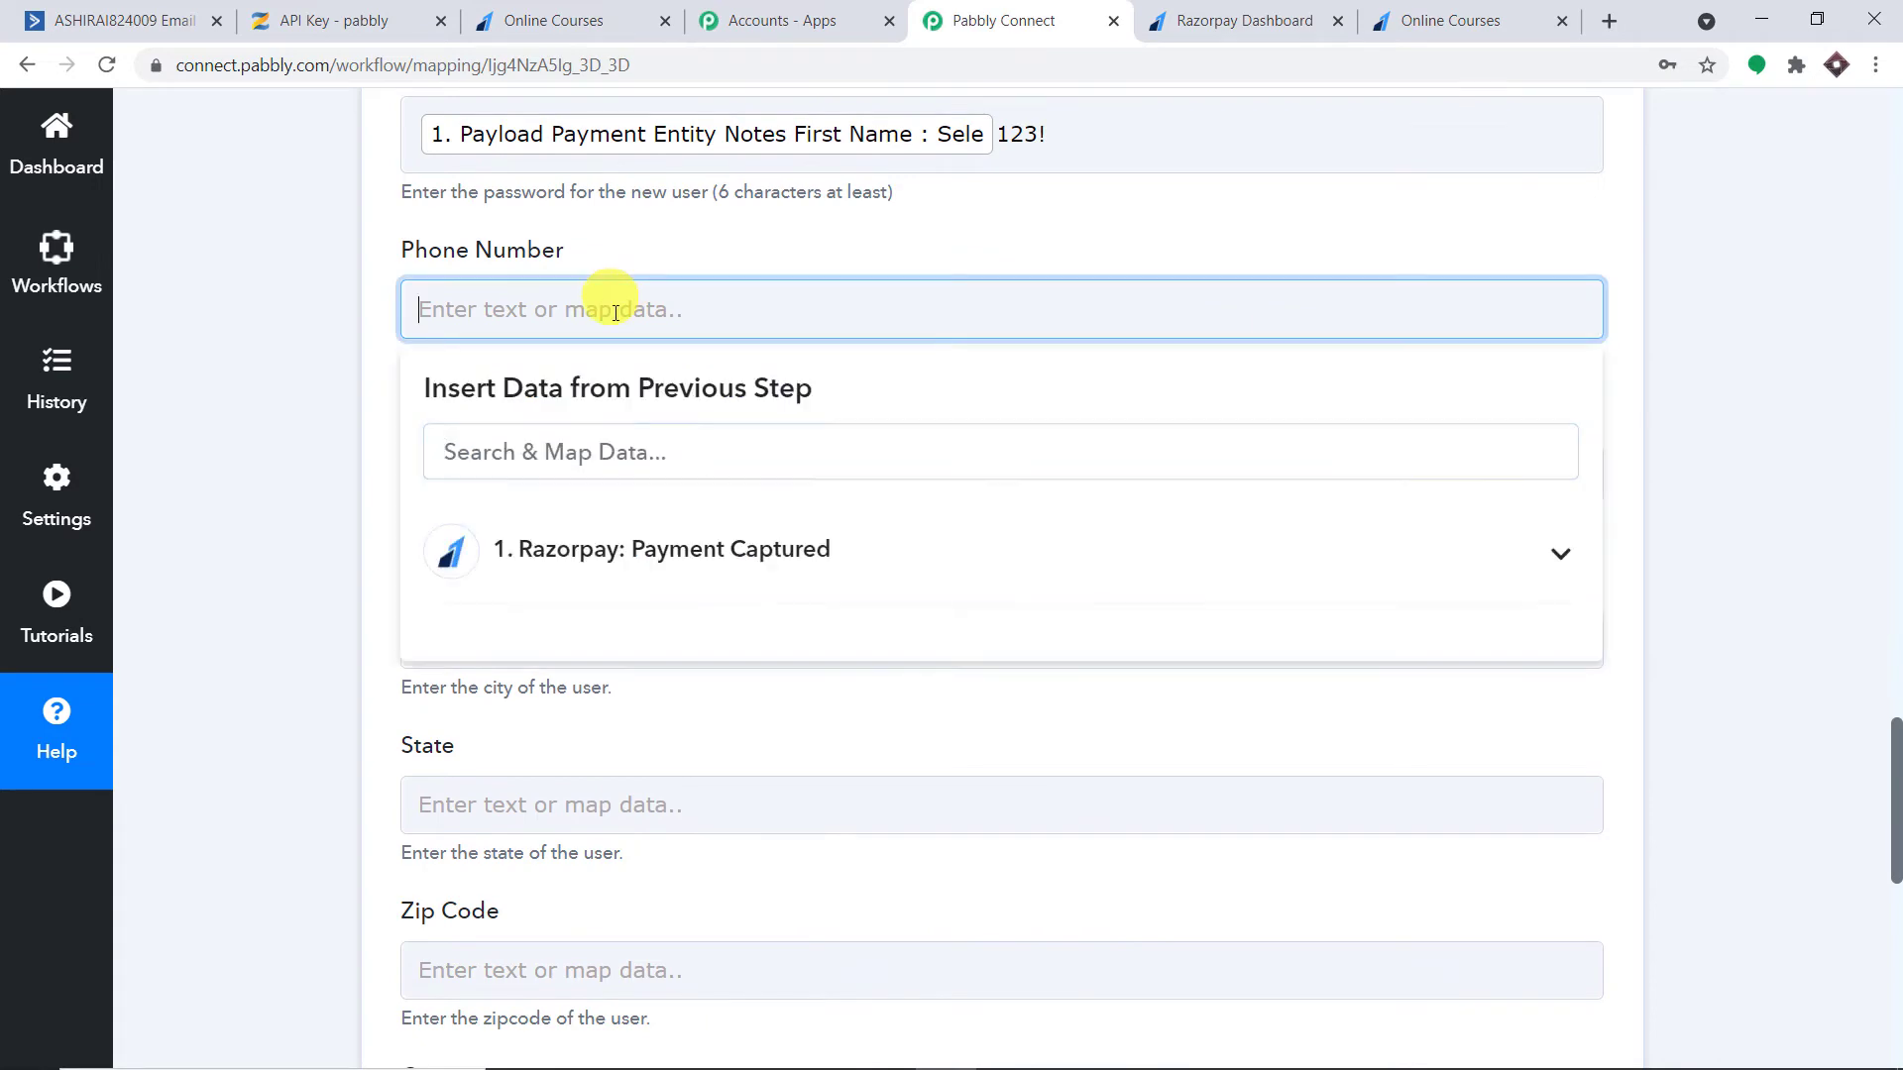
{"action": "left_click", "coordinate": [678, 527]}
{"action": "scroll", "coordinate": [973, 642], "scroll_direction": "down", "scroll_amount": 6}
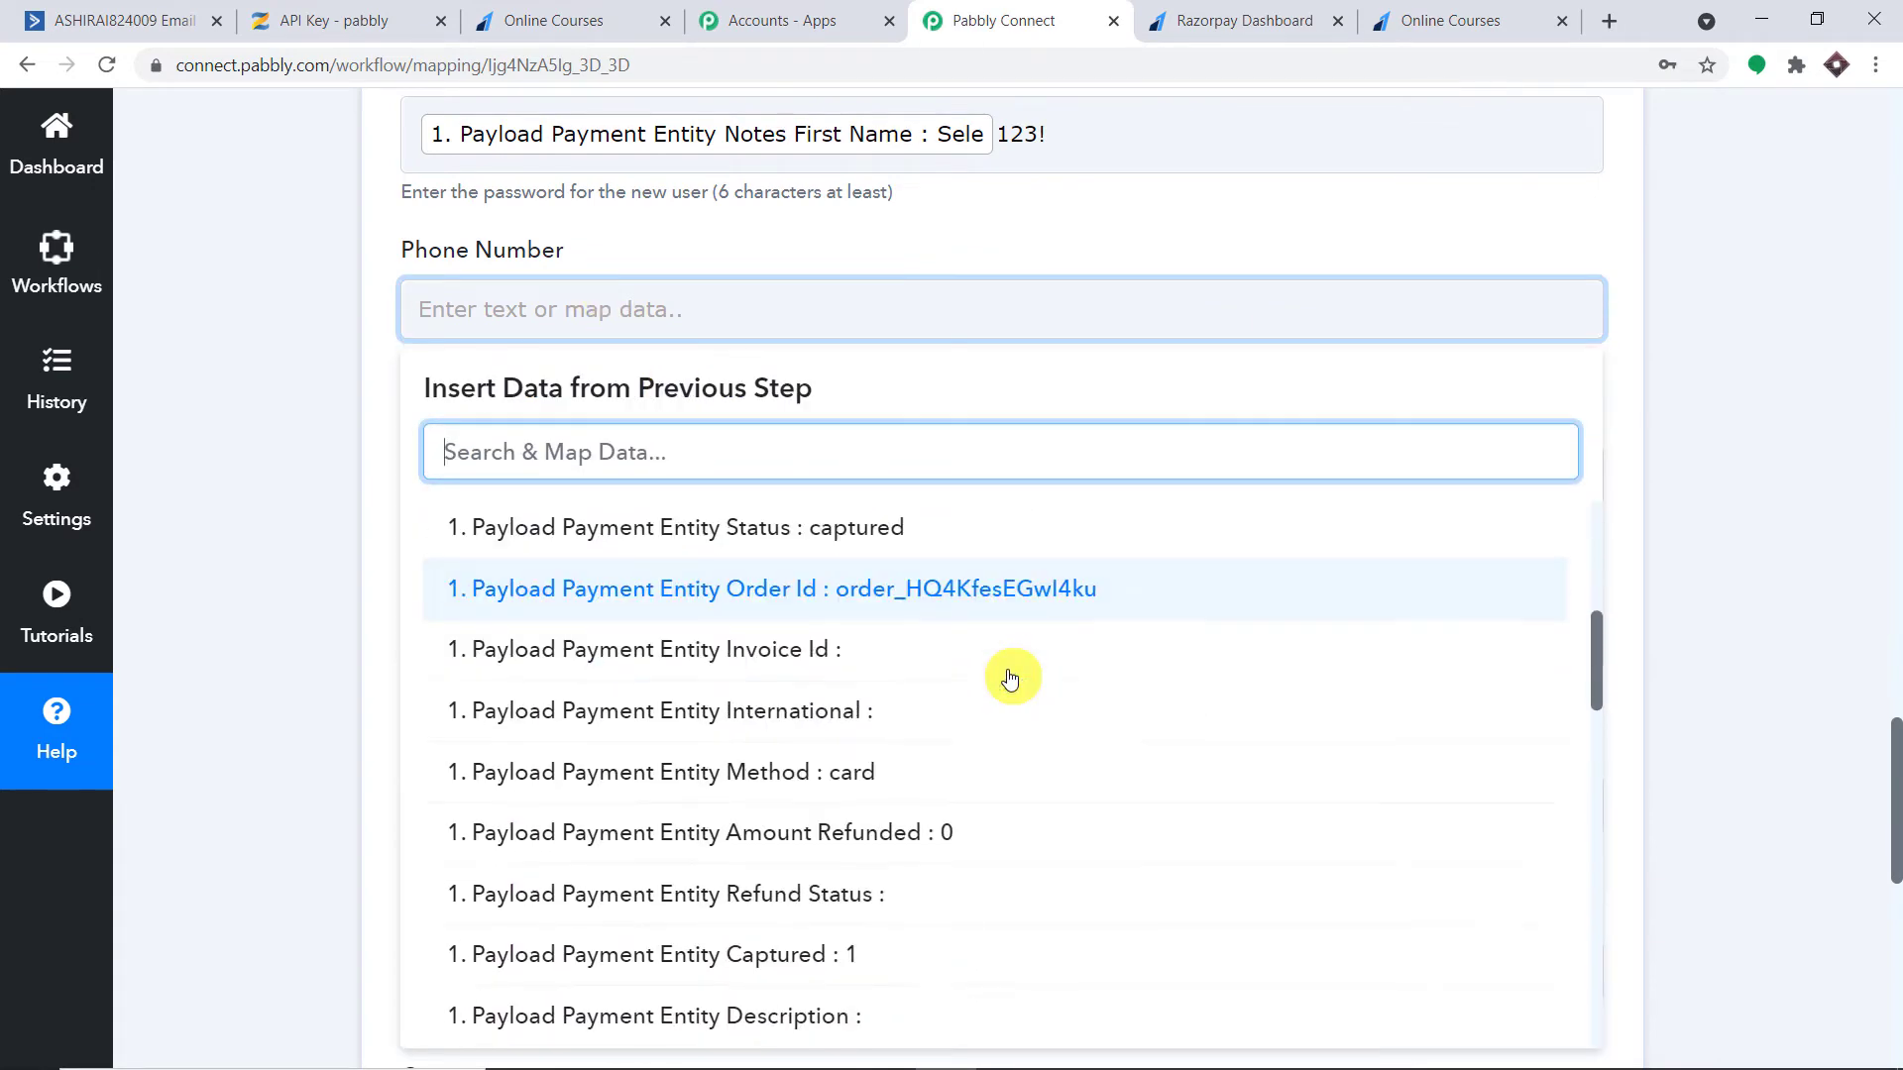
{"action": "scroll", "coordinate": [1010, 678], "scroll_direction": "down", "scroll_amount": 10}
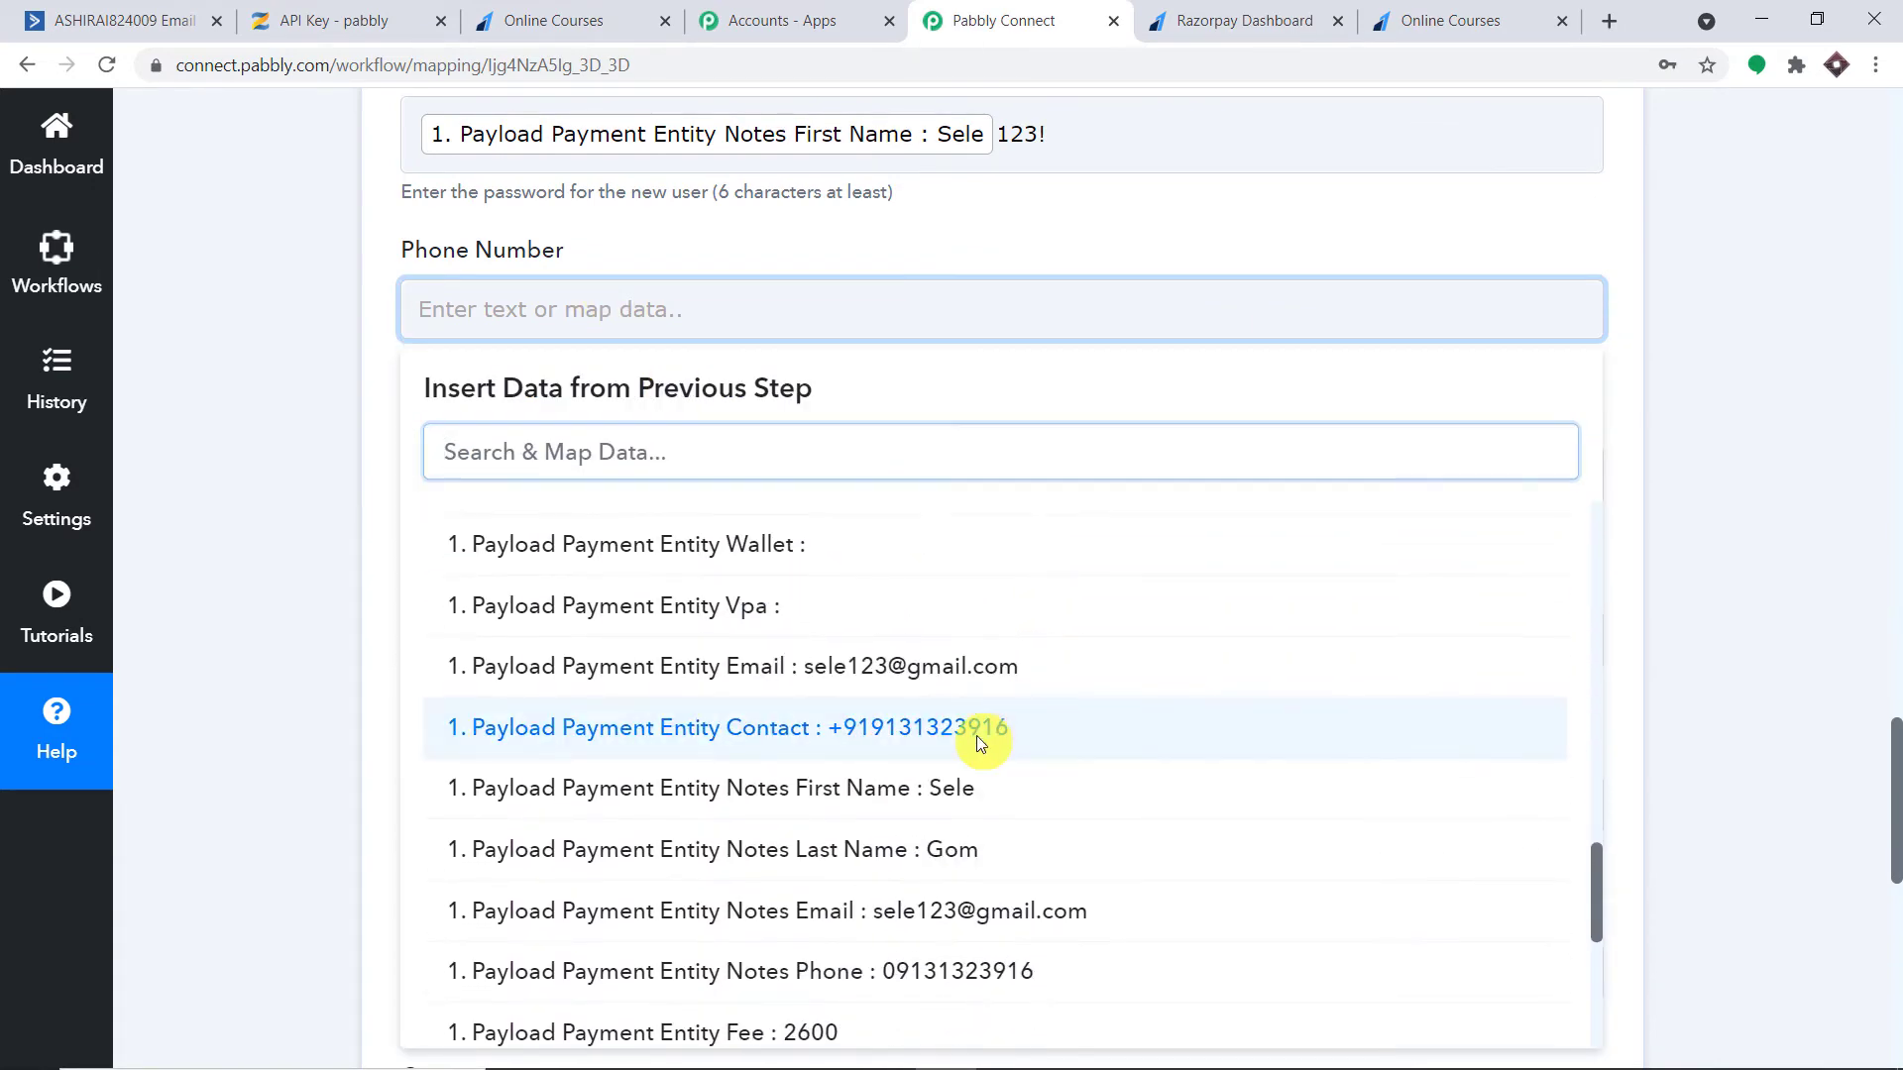
{"action": "left_click", "coordinate": [977, 735]}
{"action": "left_click", "coordinate": [1031, 250]}
Review the mapped Zenler user fields and the optional address, city, state, zip code and country fields
{"action": "scroll", "coordinate": [1009, 287], "scroll_direction": "down", "scroll_amount": 4}
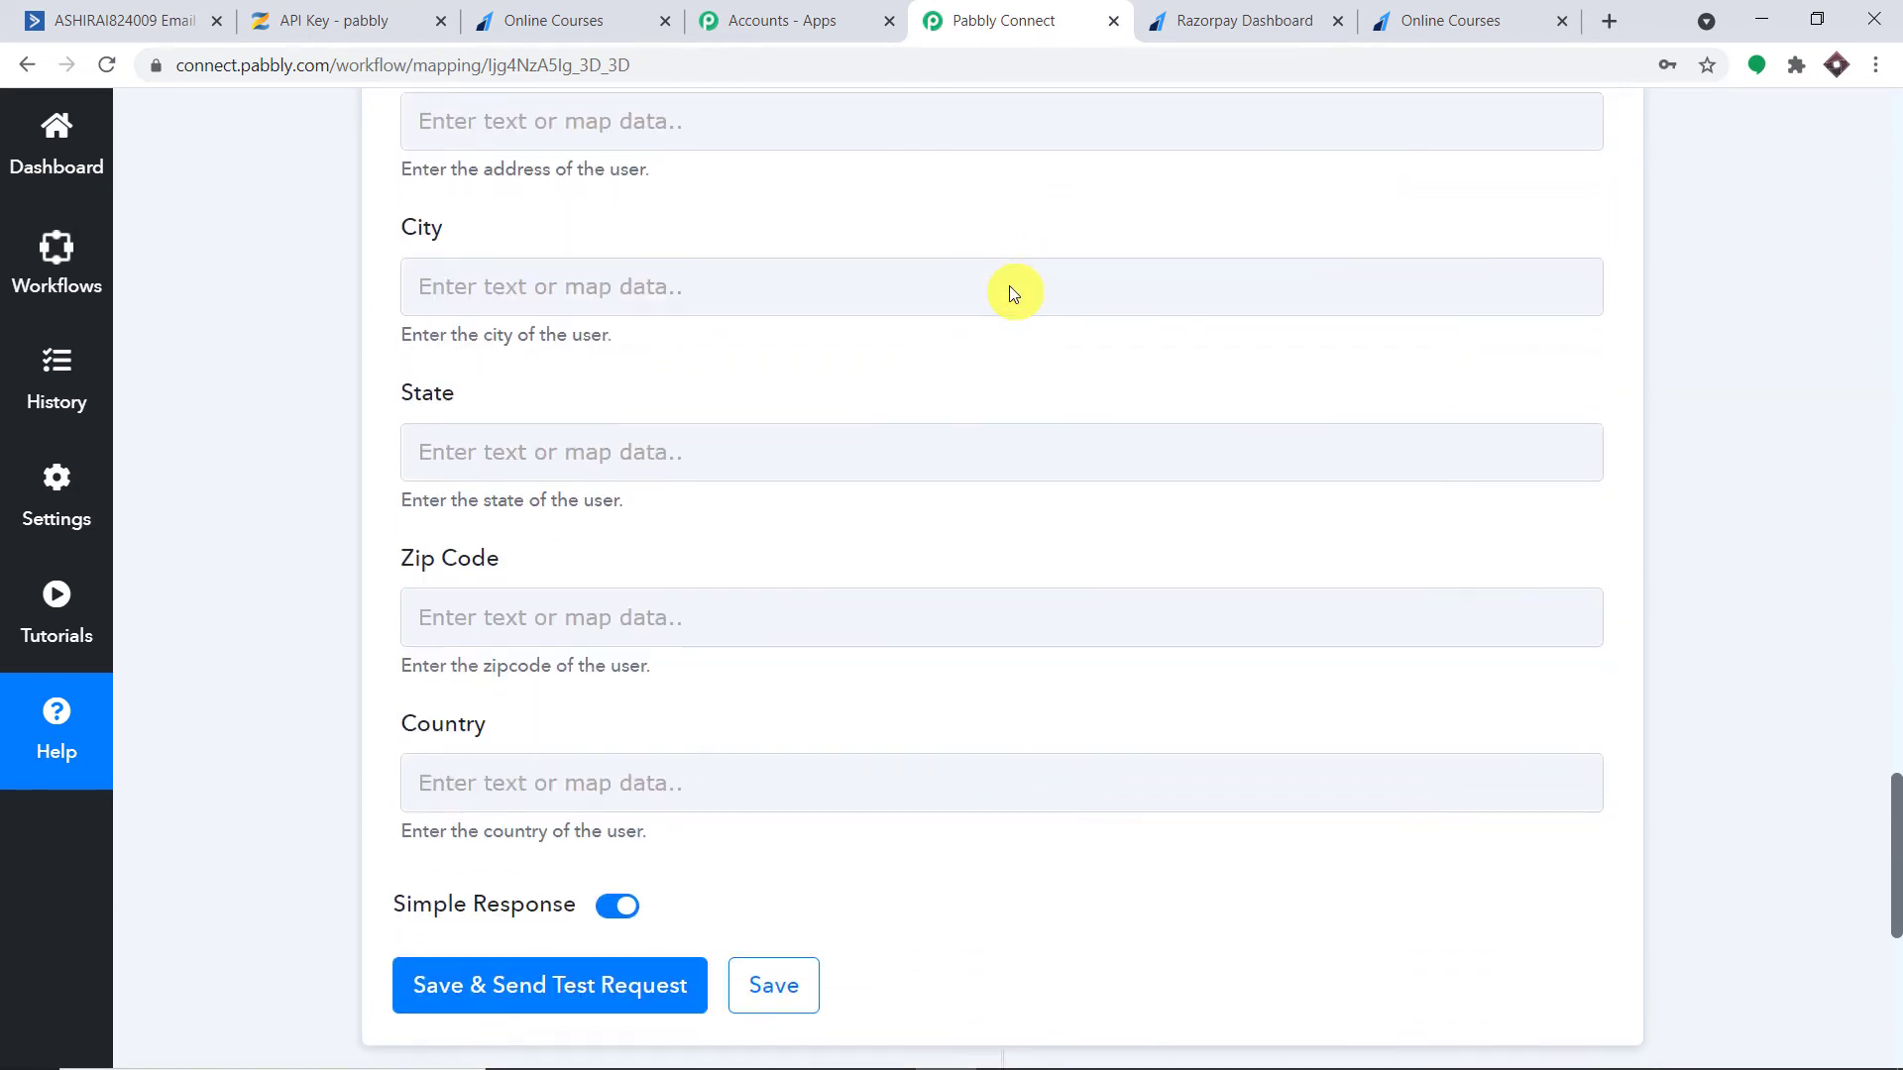
{"action": "scroll", "coordinate": [659, 214], "scroll_direction": "up", "scroll_amount": 1}
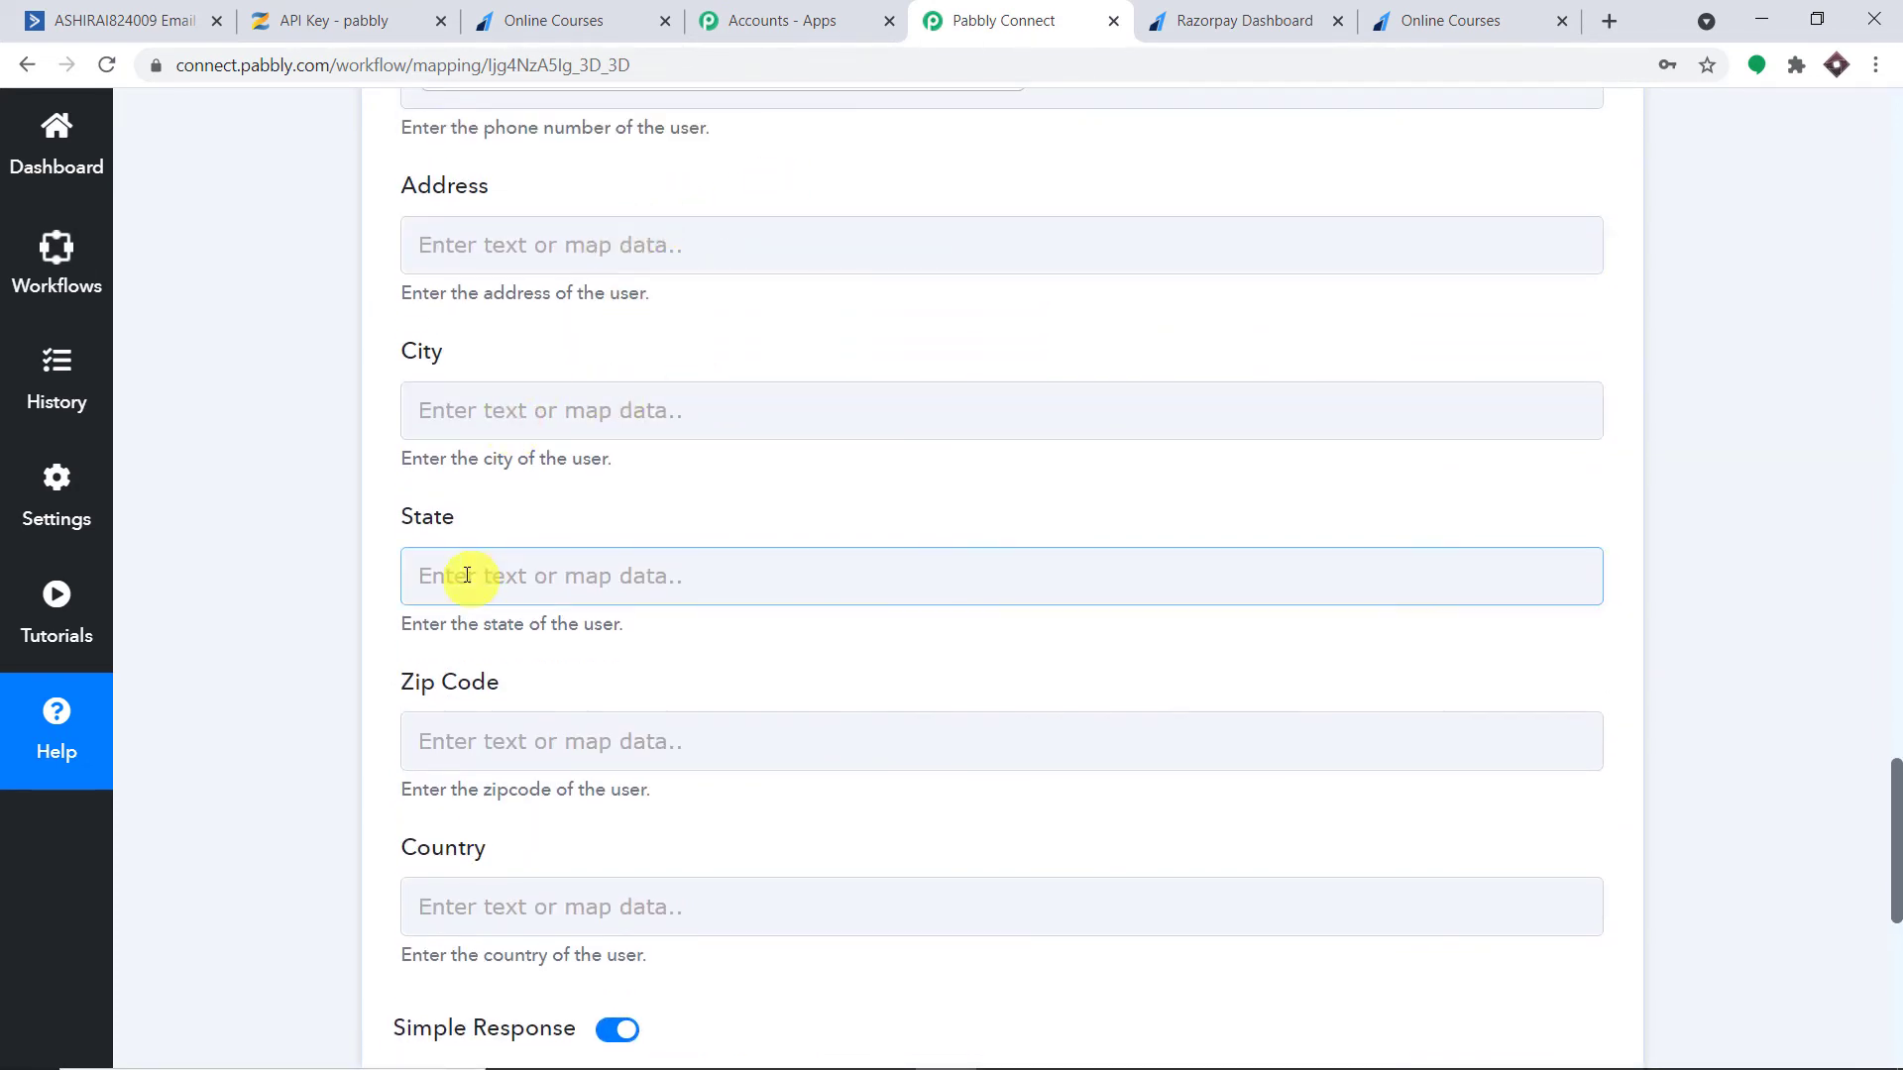
{"action": "scroll", "coordinate": [615, 790], "scroll_direction": "down", "scroll_amount": 1}
{"action": "scroll", "coordinate": [831, 558], "scroll_direction": "up", "scroll_amount": 2}
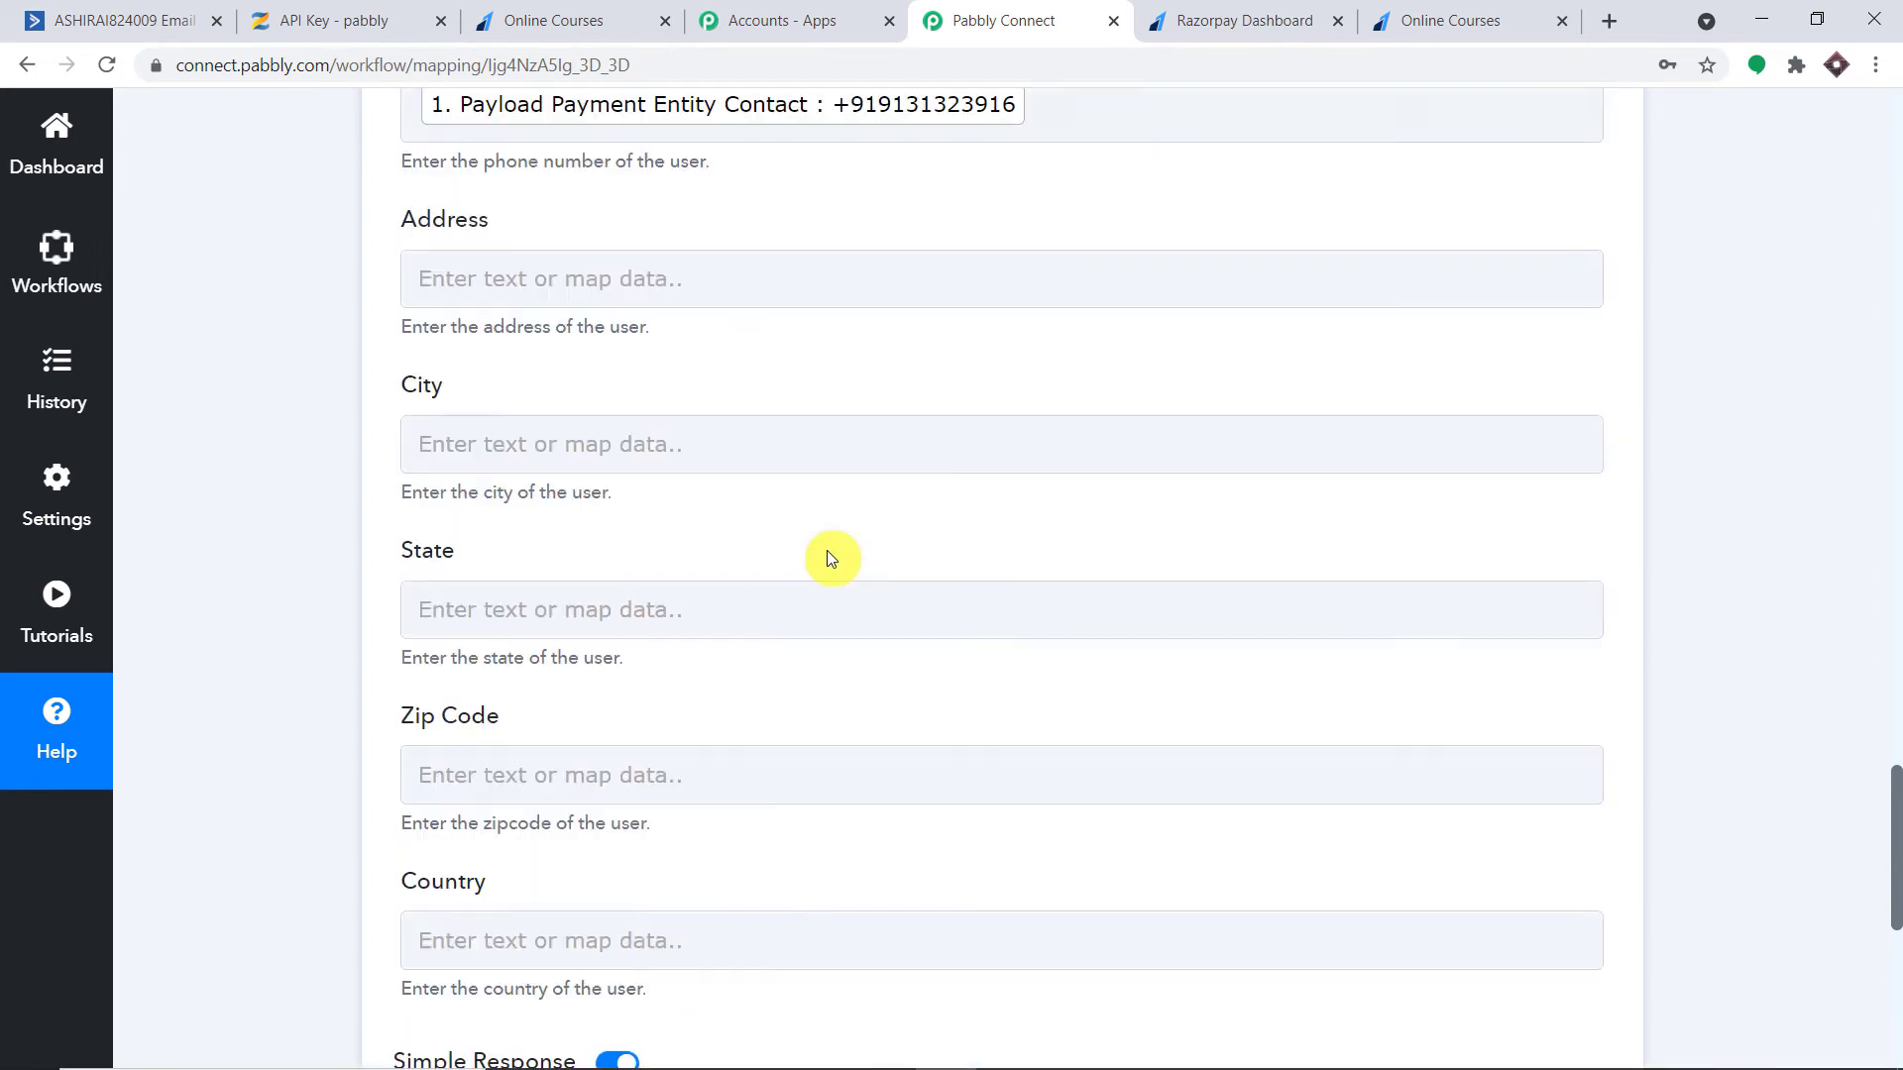
{"action": "scroll", "coordinate": [722, 522], "scroll_direction": "up", "scroll_amount": 3}
{"action": "scroll", "coordinate": [846, 475], "scroll_direction": "down", "scroll_amount": 1}
{"action": "scroll", "coordinate": [693, 258], "scroll_direction": "up", "scroll_amount": 3}
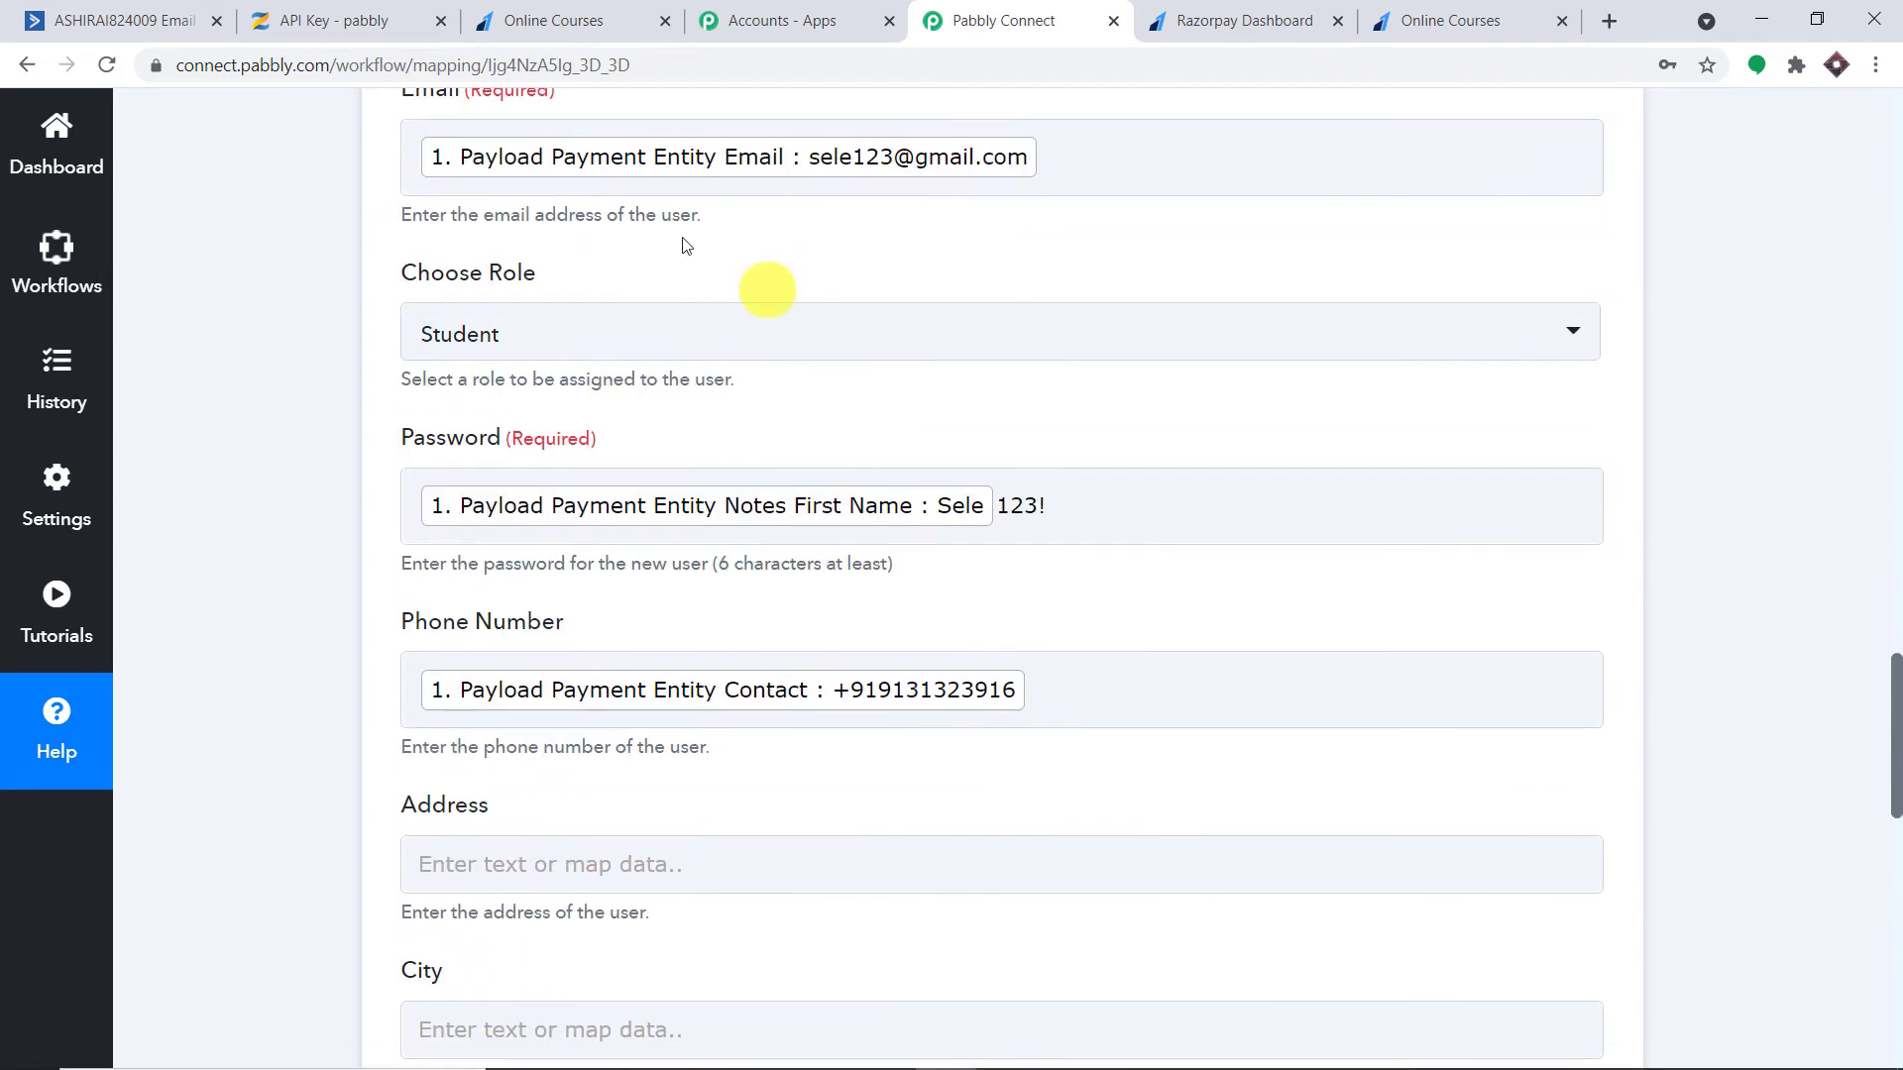
{"action": "scroll", "coordinate": [871, 525], "scroll_direction": "up", "scroll_amount": 3}
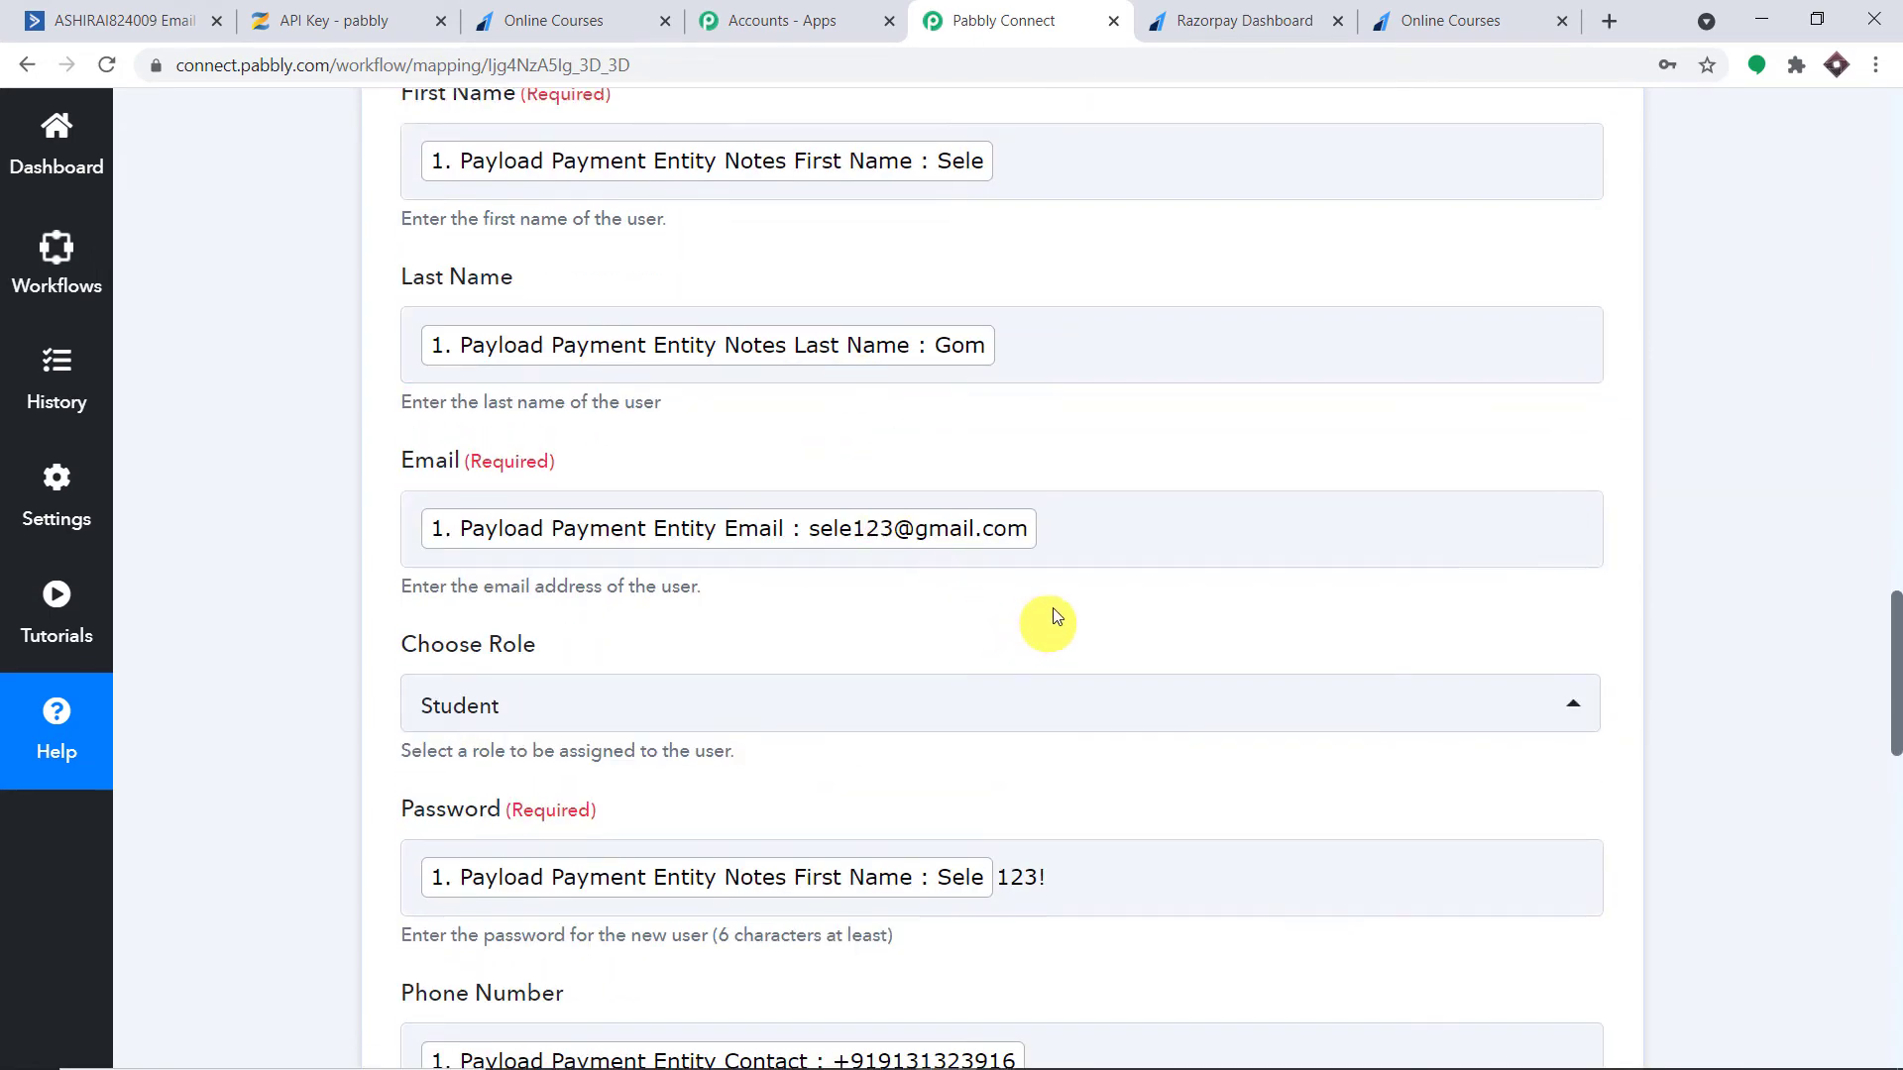
{"action": "scroll", "coordinate": [925, 369], "scroll_direction": "up", "scroll_amount": 2}
Save the Zenler Add New User action and send its test request
{"action": "scroll", "coordinate": [943, 383], "scroll_direction": "down", "scroll_amount": 7}
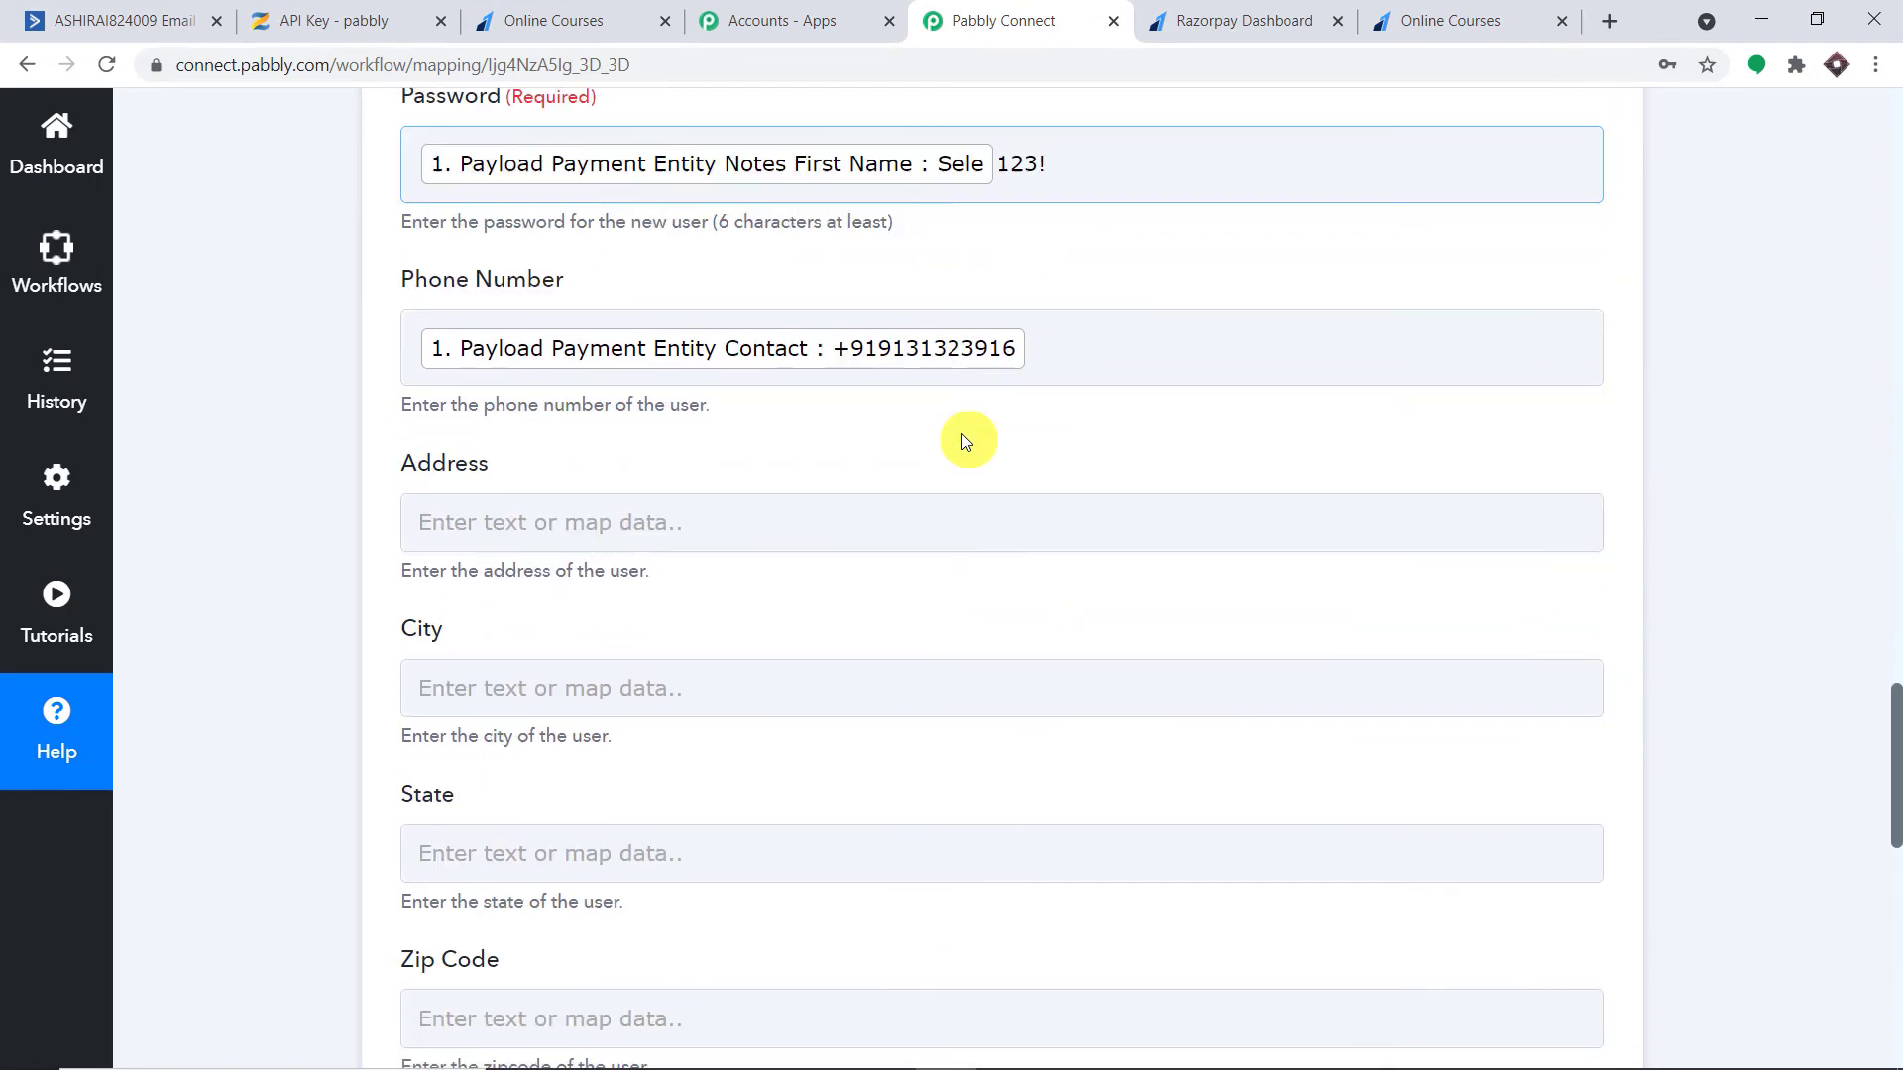
{"action": "scroll", "coordinate": [967, 441], "scroll_direction": "down", "scroll_amount": 7}
{"action": "left_click", "coordinate": [464, 491]}
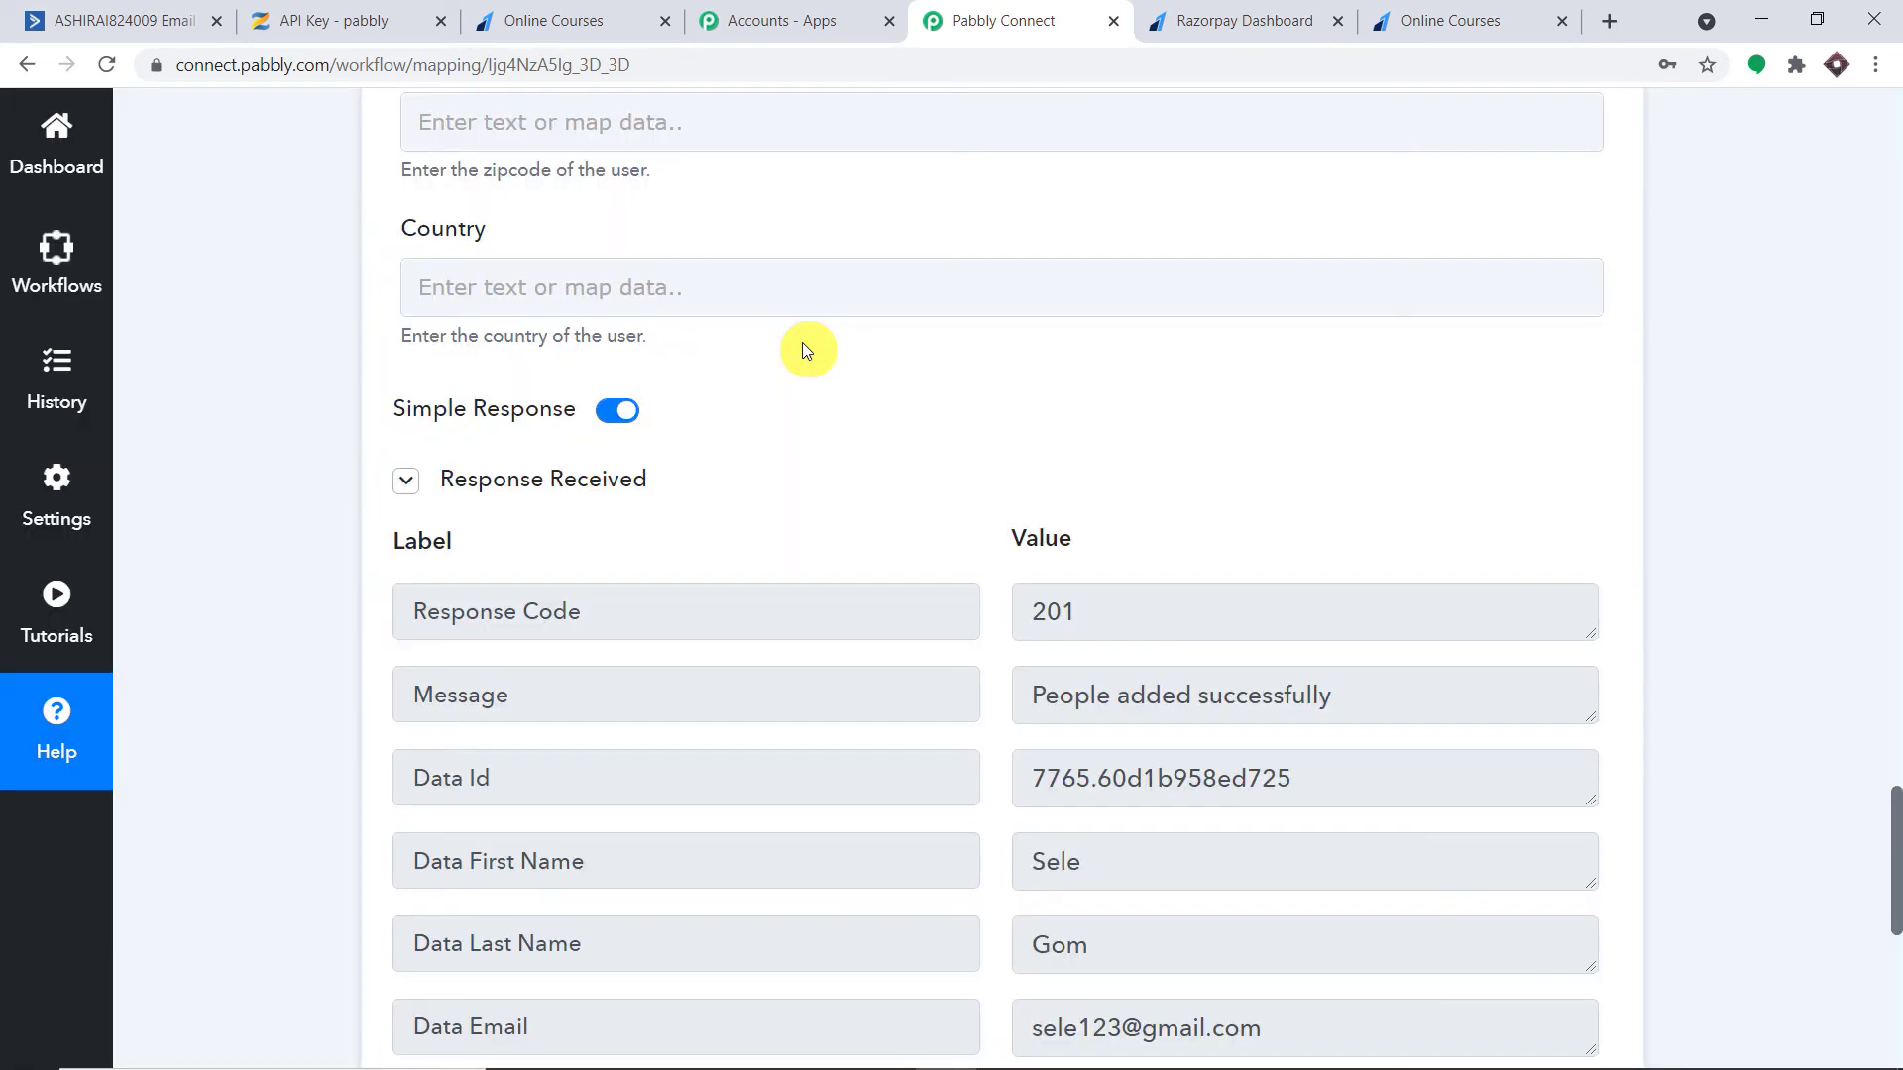
Switch to Zenler, check the Student list for the newly added user, and return to Pabbly Connect
{"action": "left_click", "coordinate": [346, 12]}
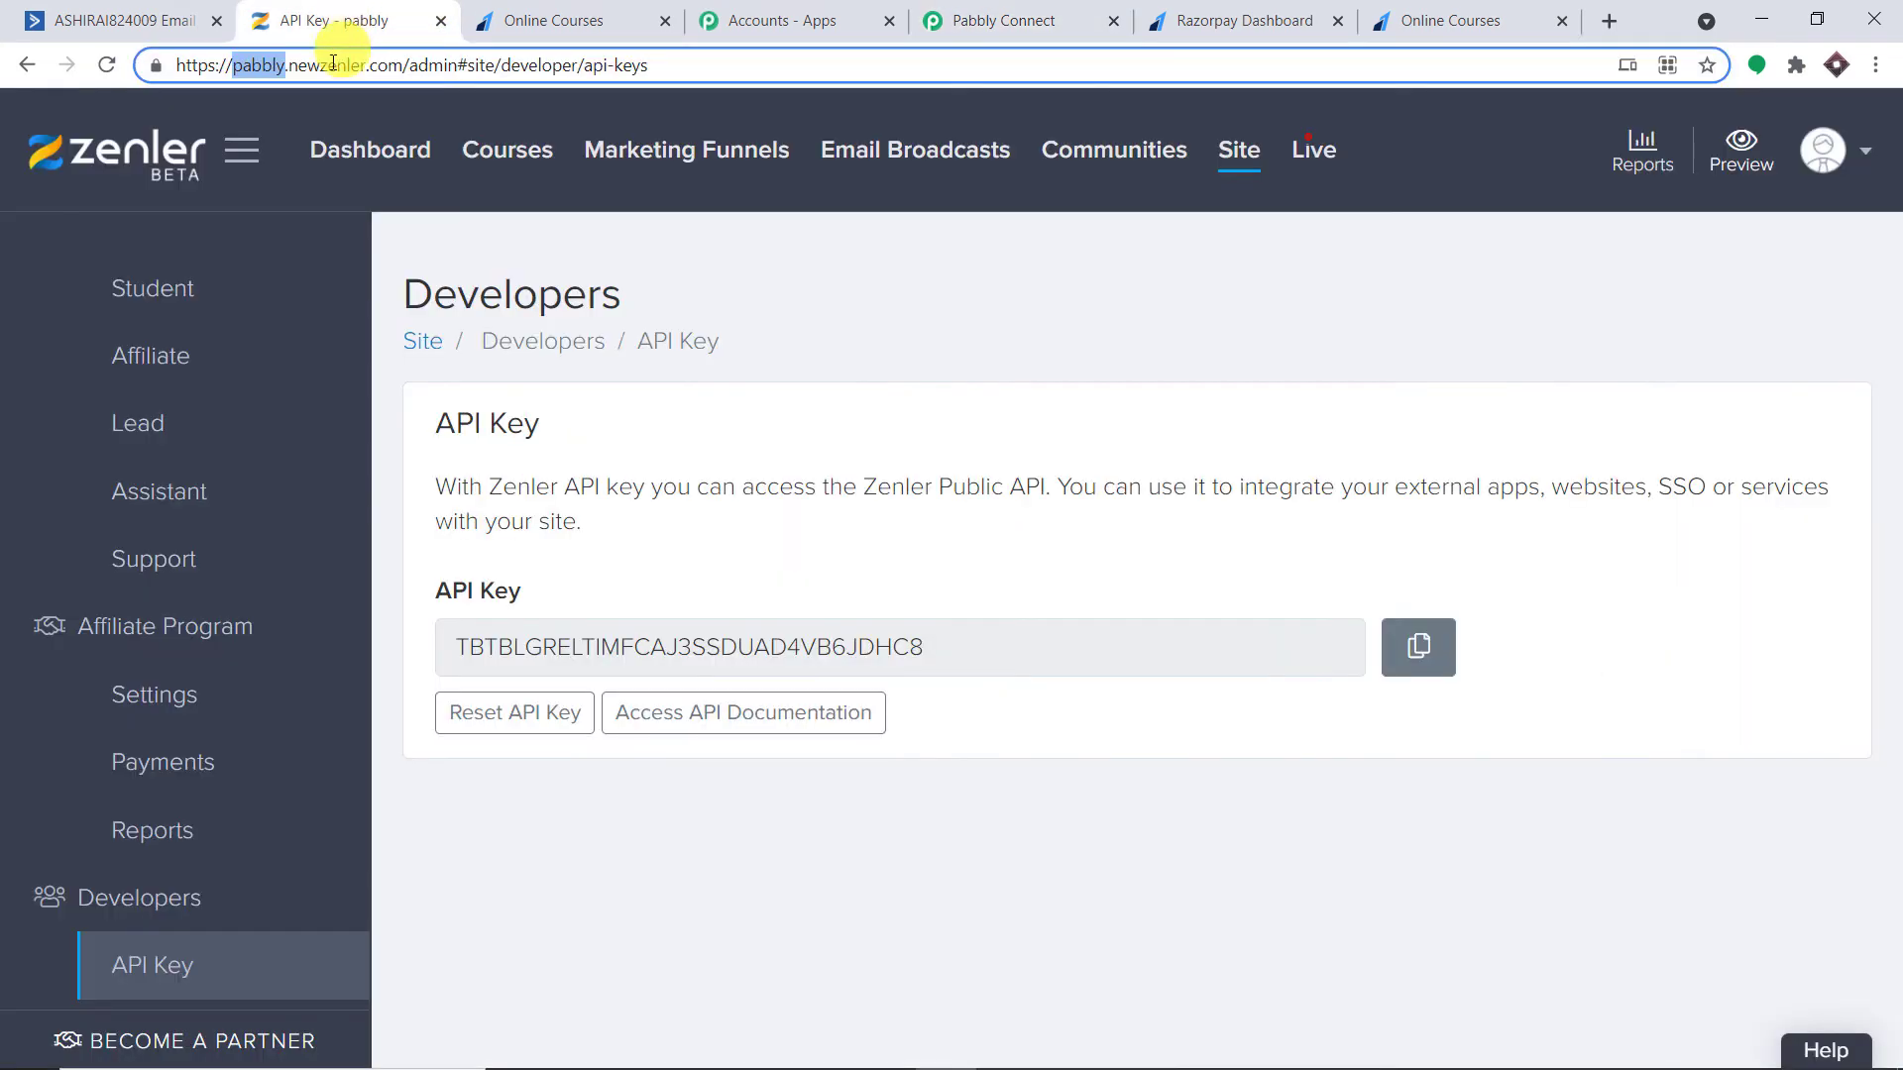
{"action": "left_click", "coordinate": [194, 289]}
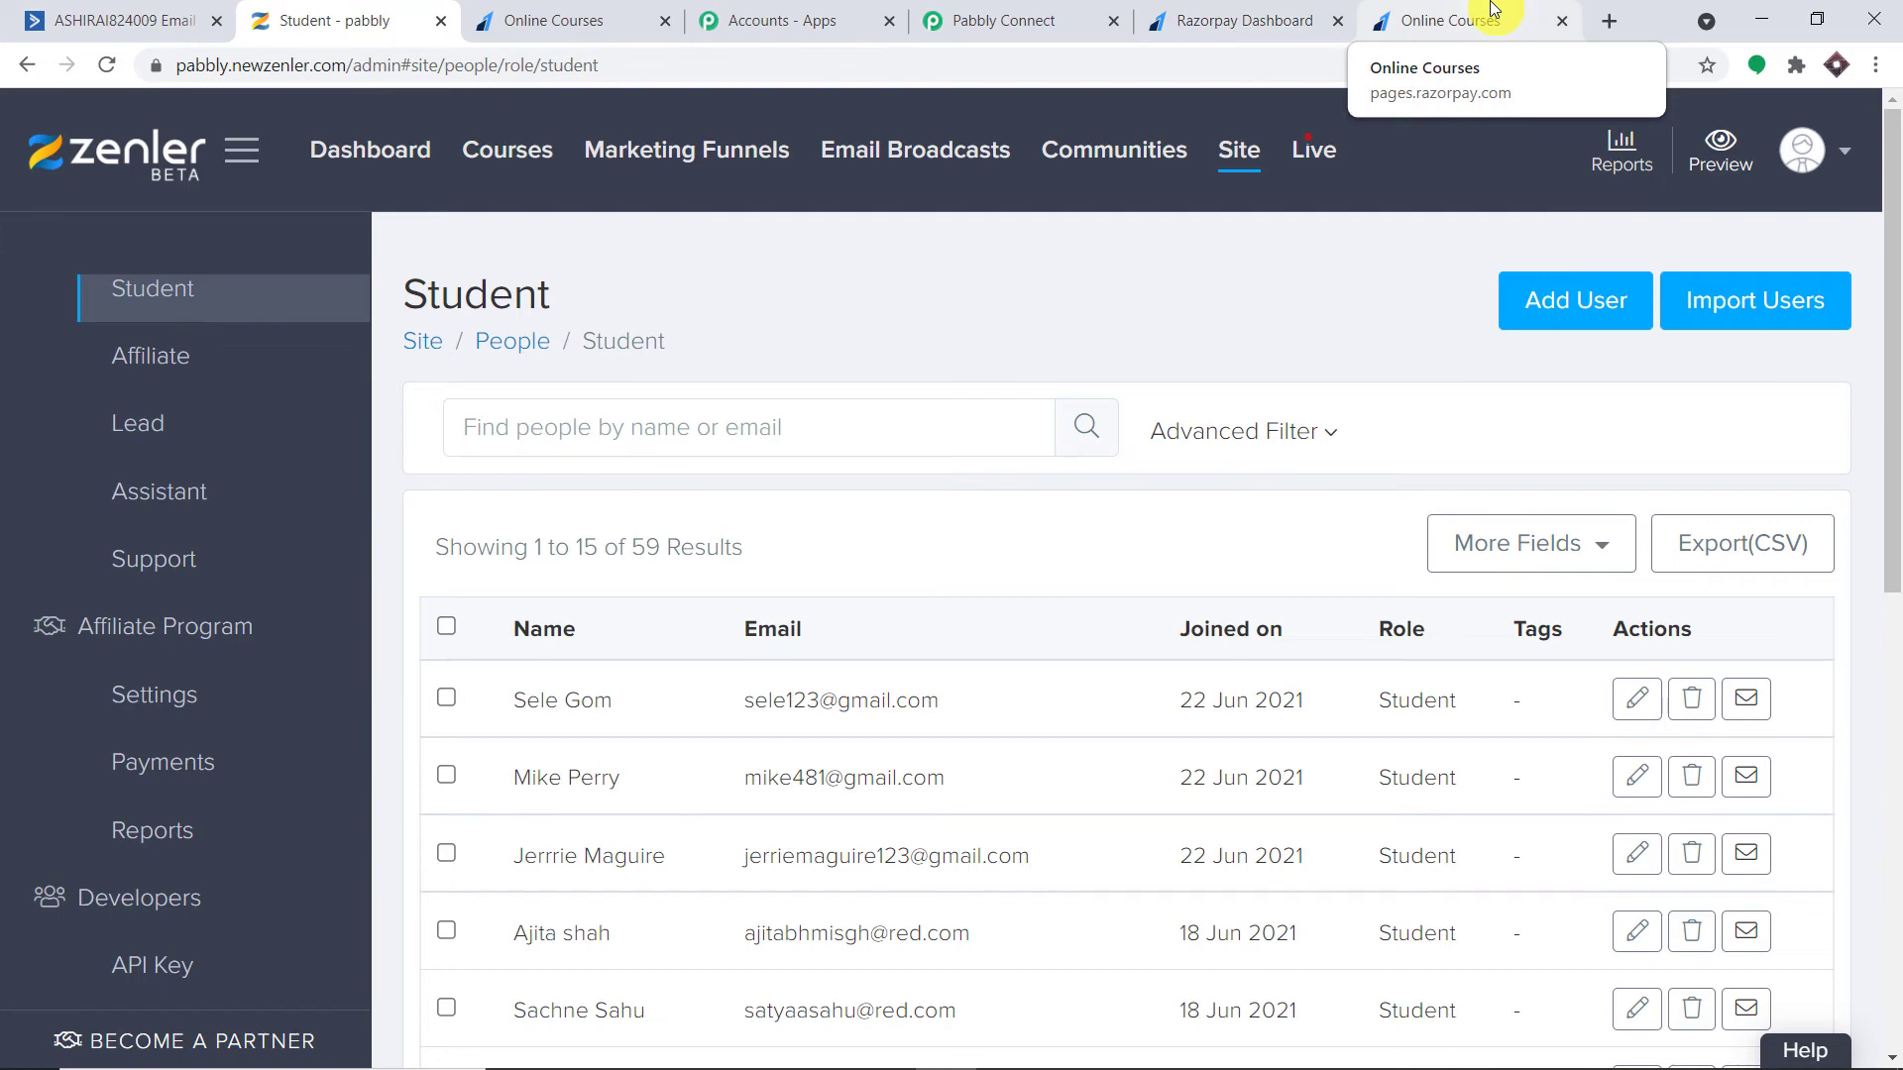
{"action": "left_click", "coordinate": [1001, 20]}
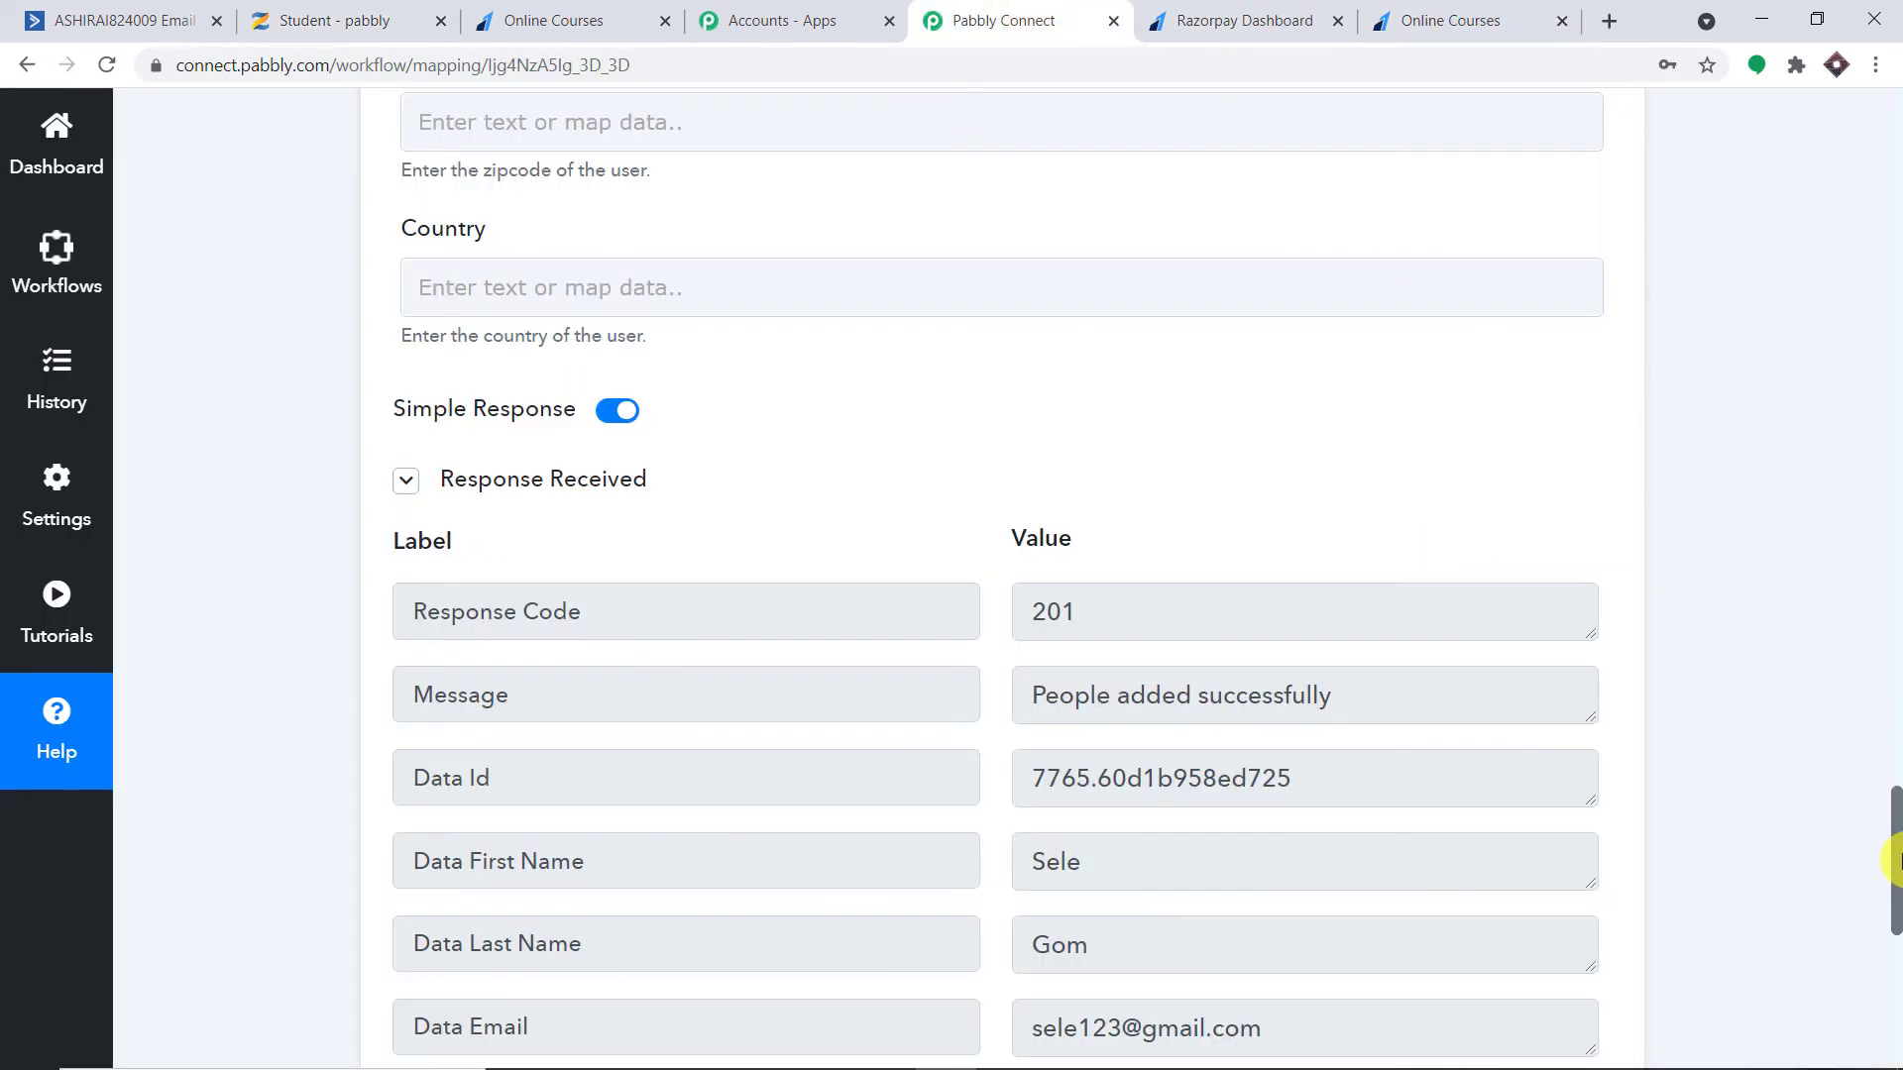
Add another action after the Zenler step and choose ActiveCampaign as its app
{"action": "left_click_drag", "start_coordinate": [1894, 850], "coordinate": [1898, 1001]}
{"action": "left_click", "coordinate": [1003, 368]}
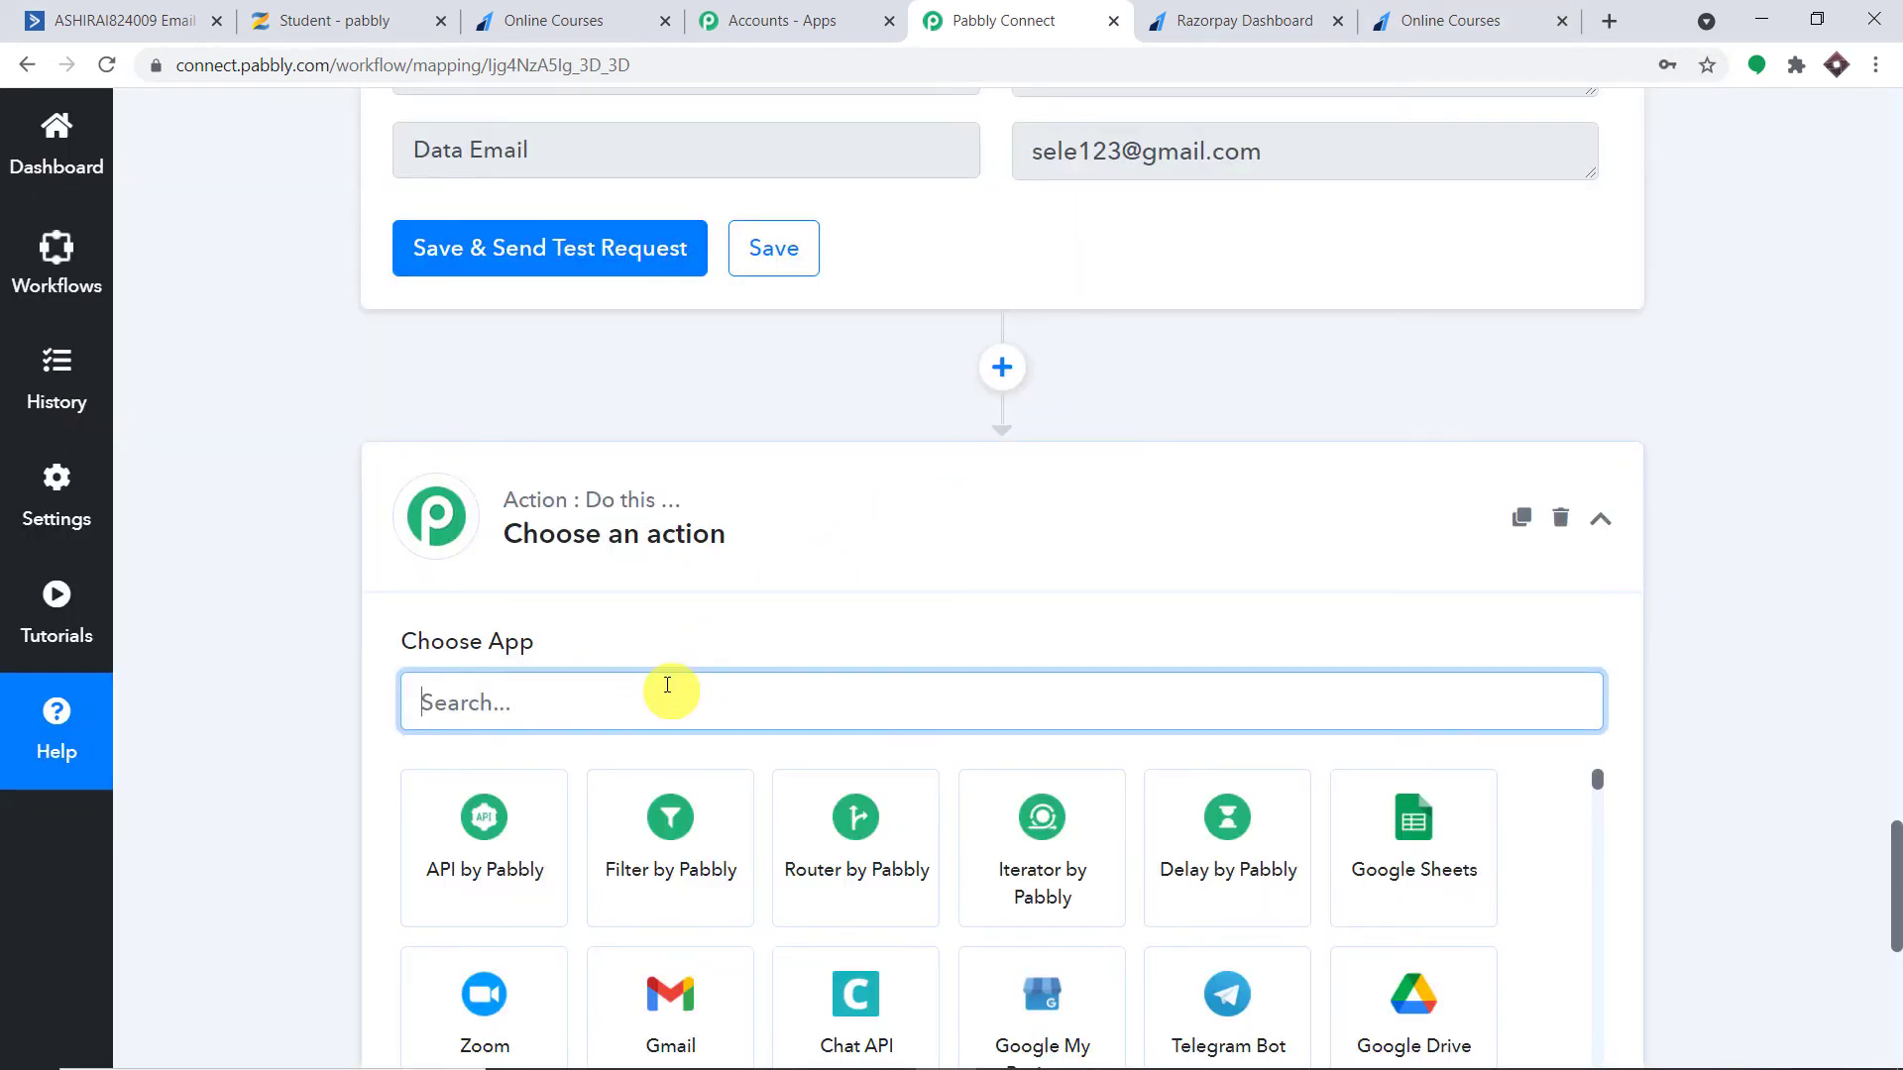
{"action": "type", "text": "act"}
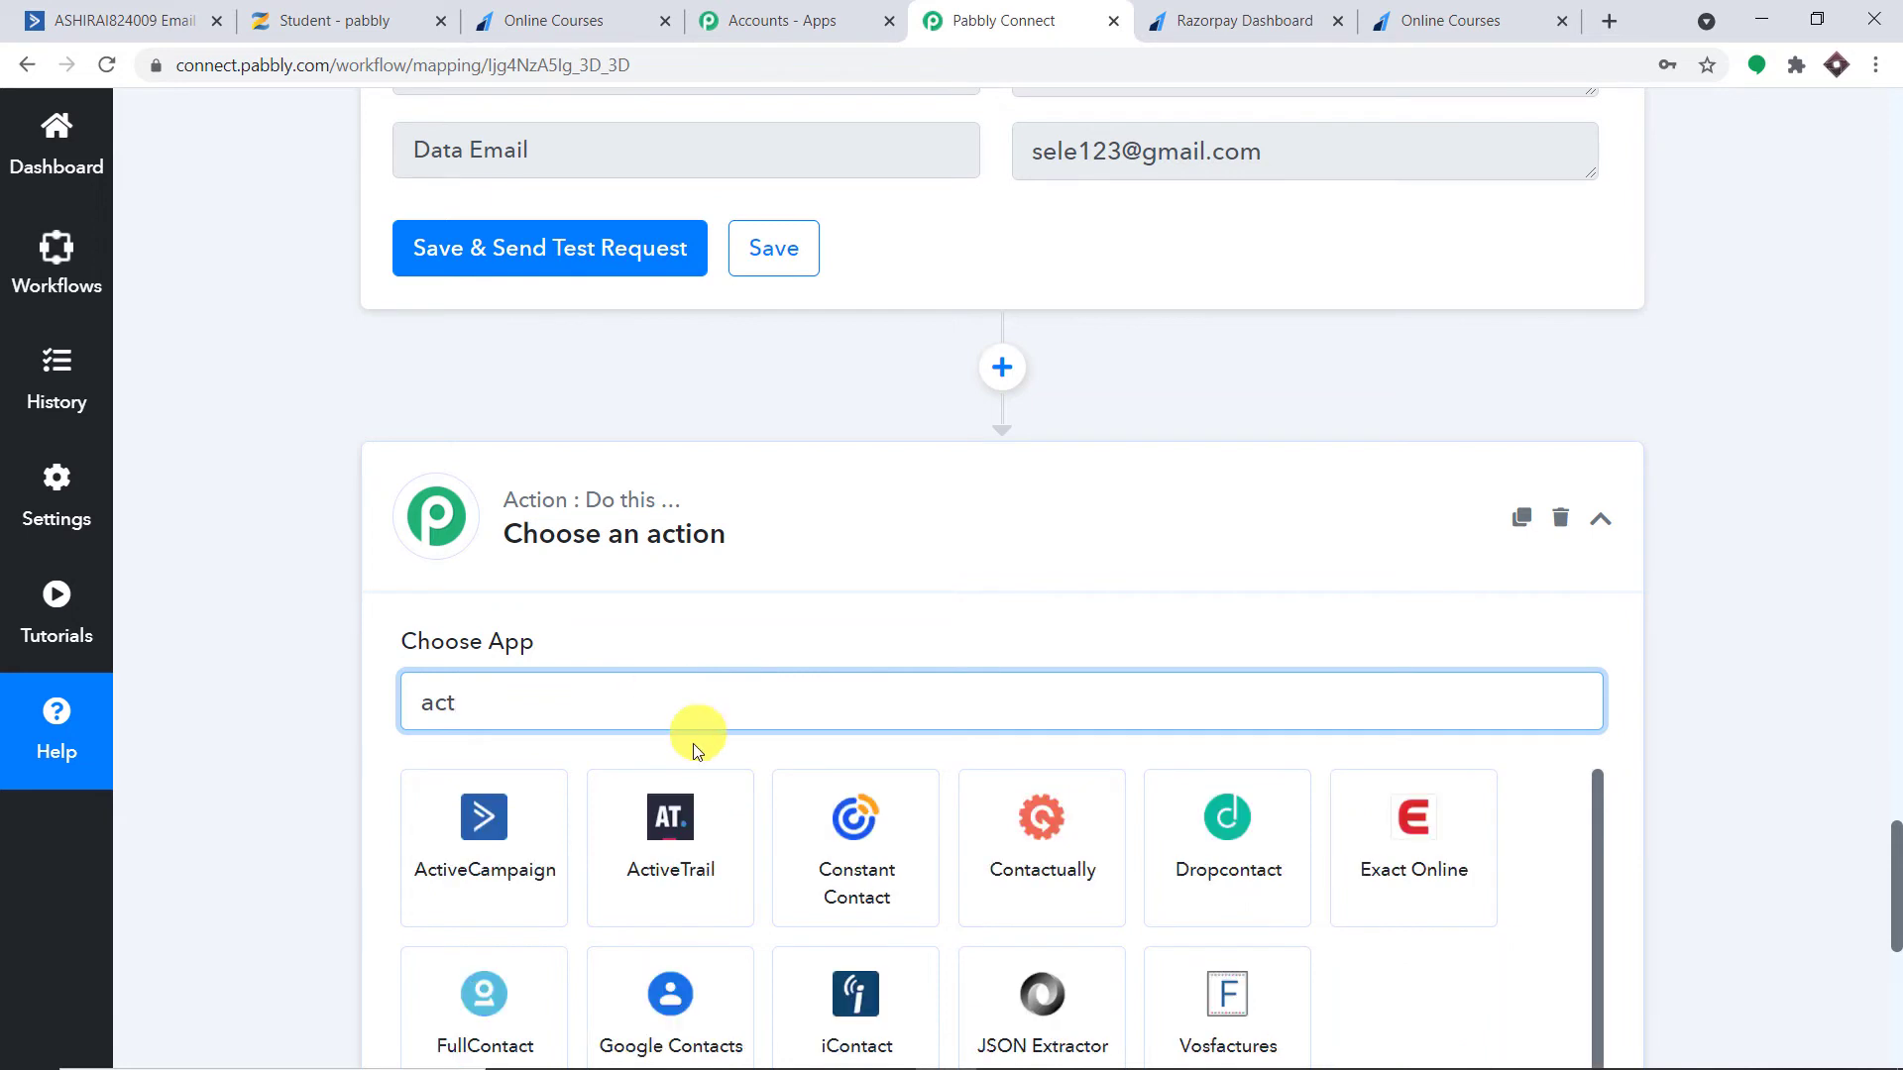
{"action": "left_click", "coordinate": [538, 830]}
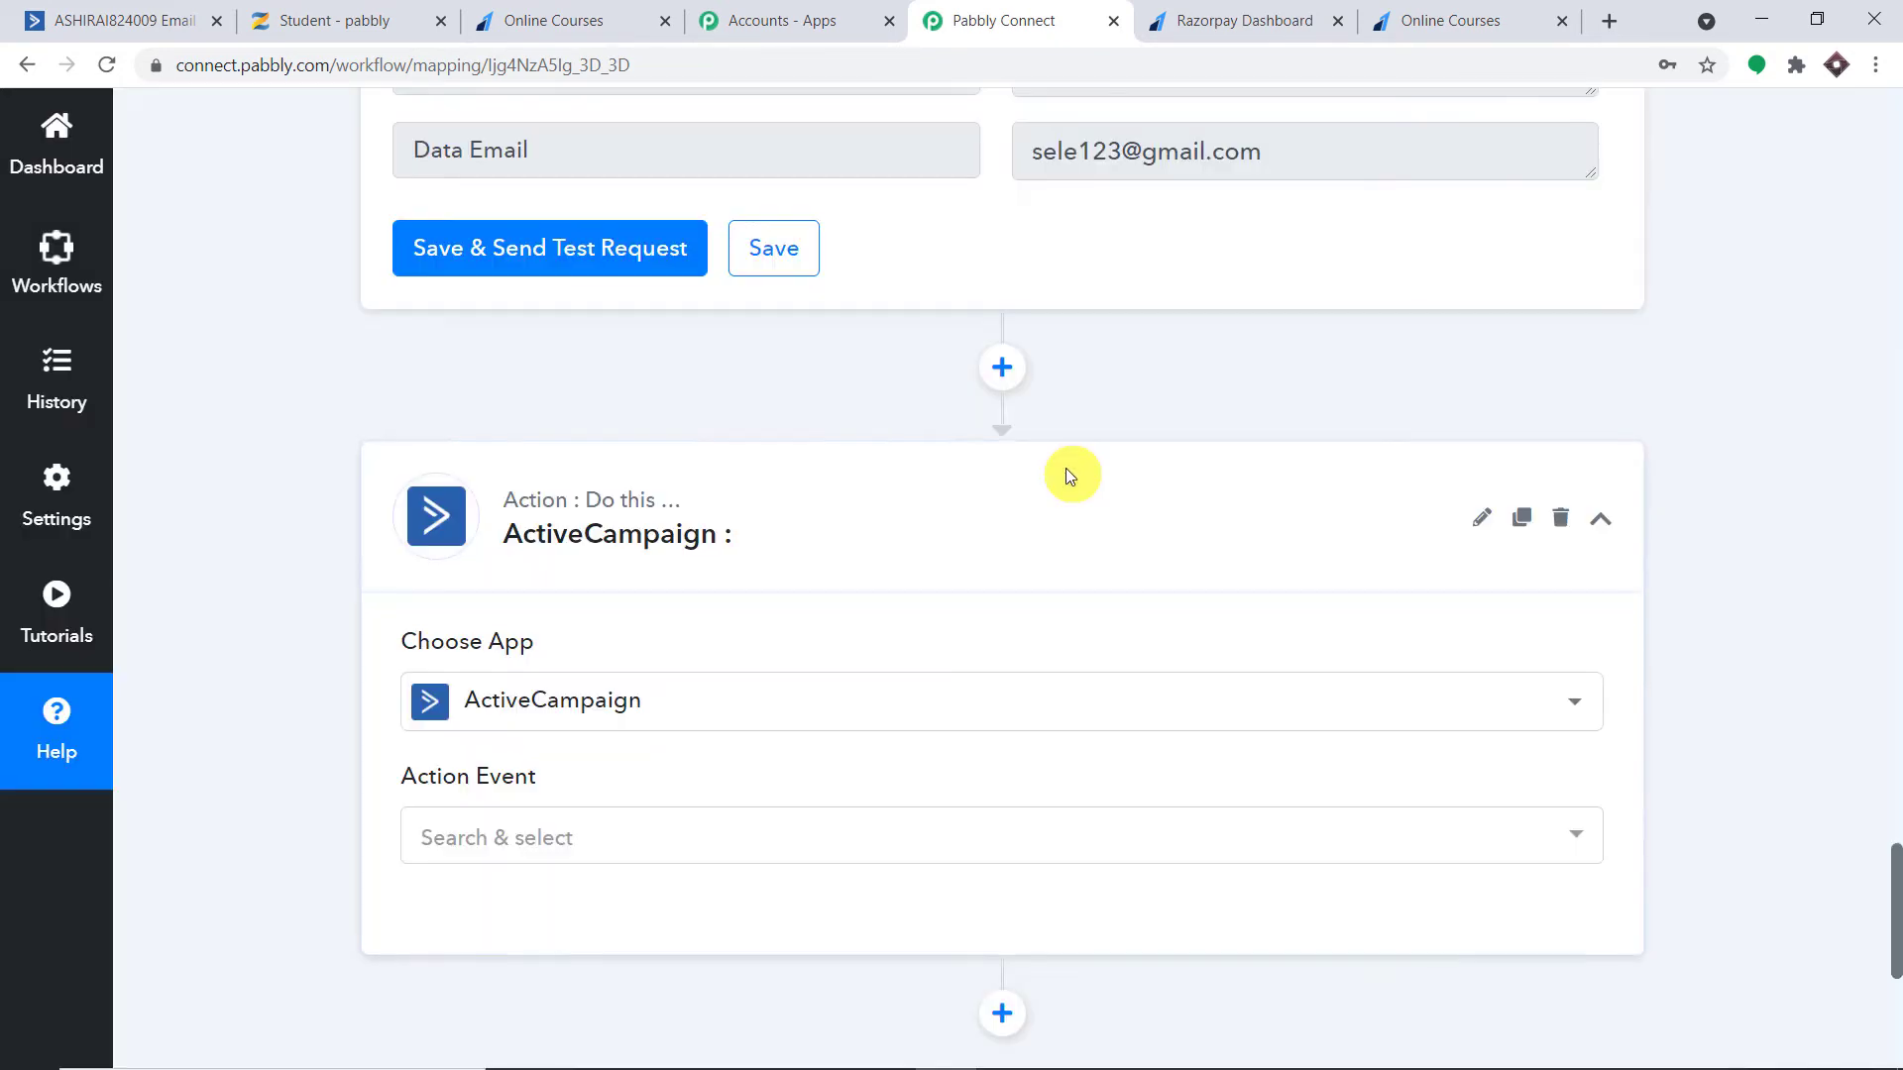
Set the ActiveCampaign action event to Create a Contact and open its account connection settings
{"action": "scroll", "coordinate": [1067, 476], "scroll_direction": "down", "scroll_amount": 3}
{"action": "left_click", "coordinate": [591, 590]}
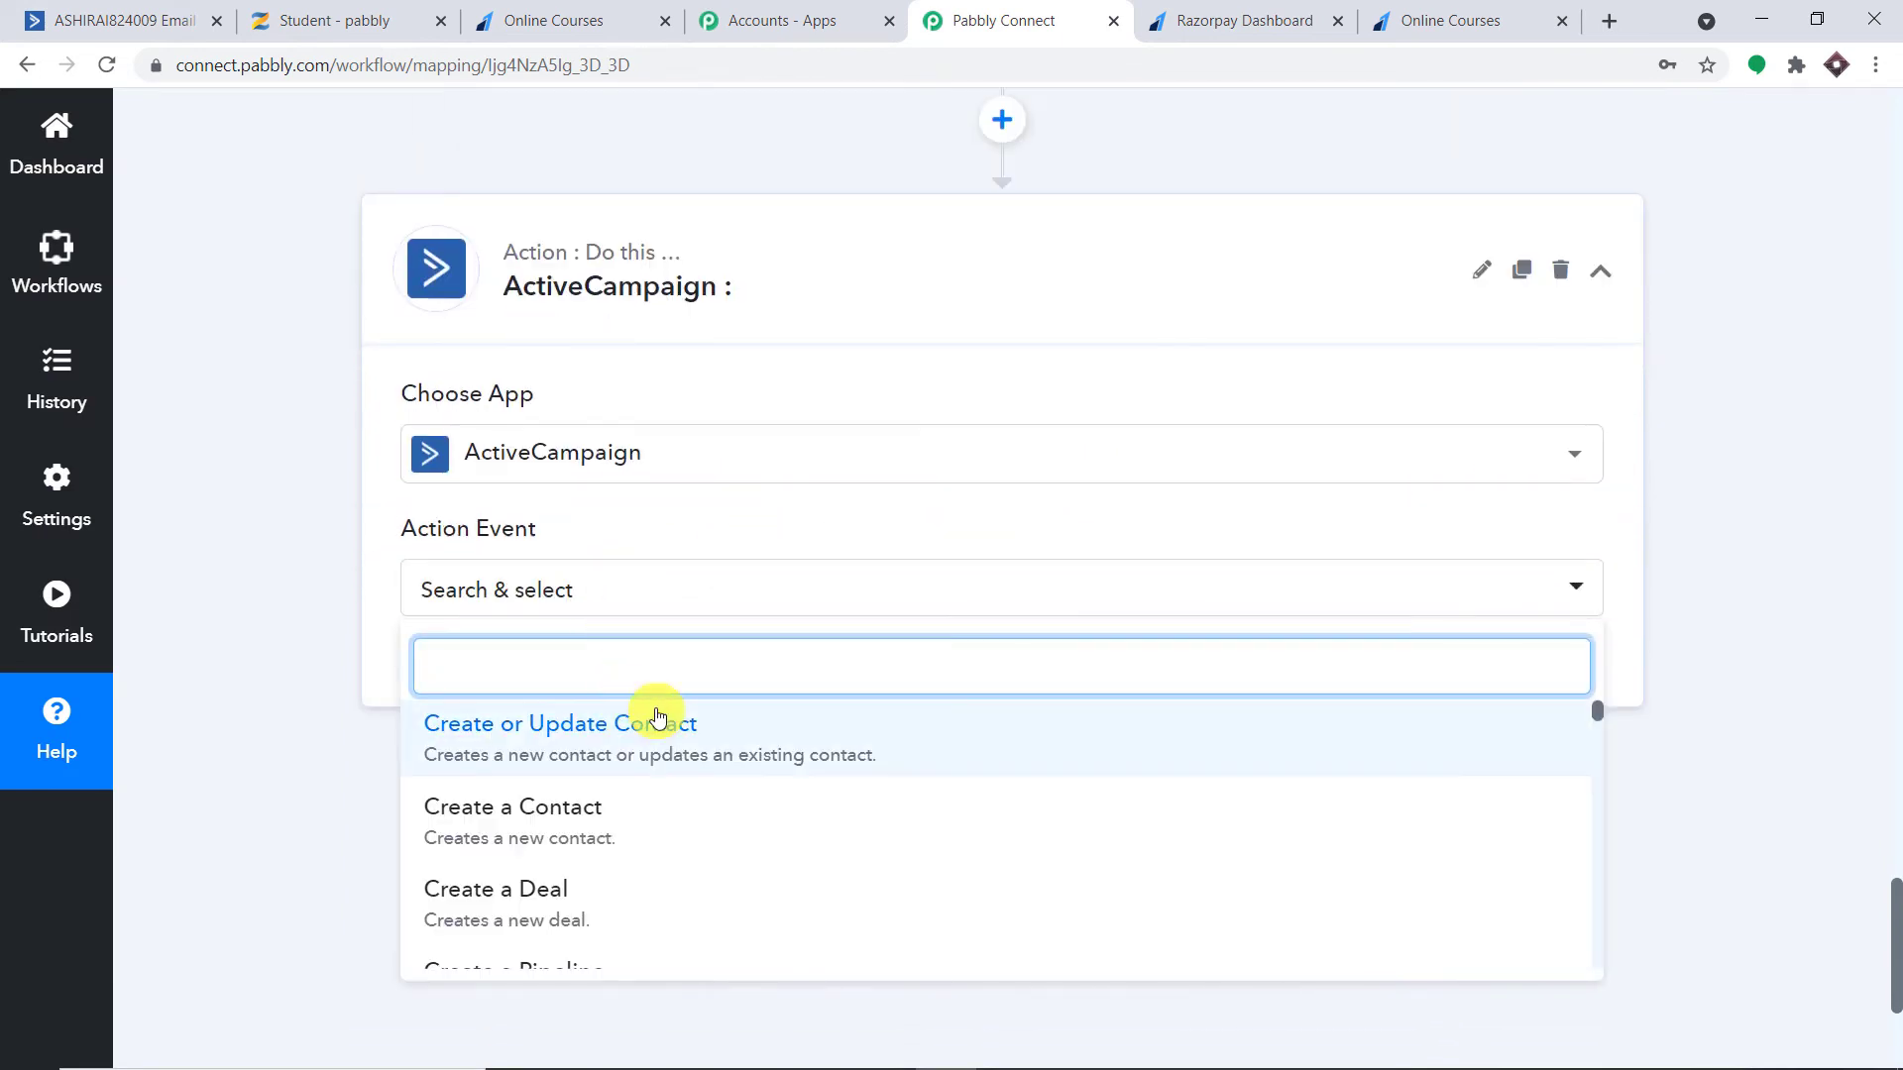
{"action": "left_click", "coordinate": [672, 813]}
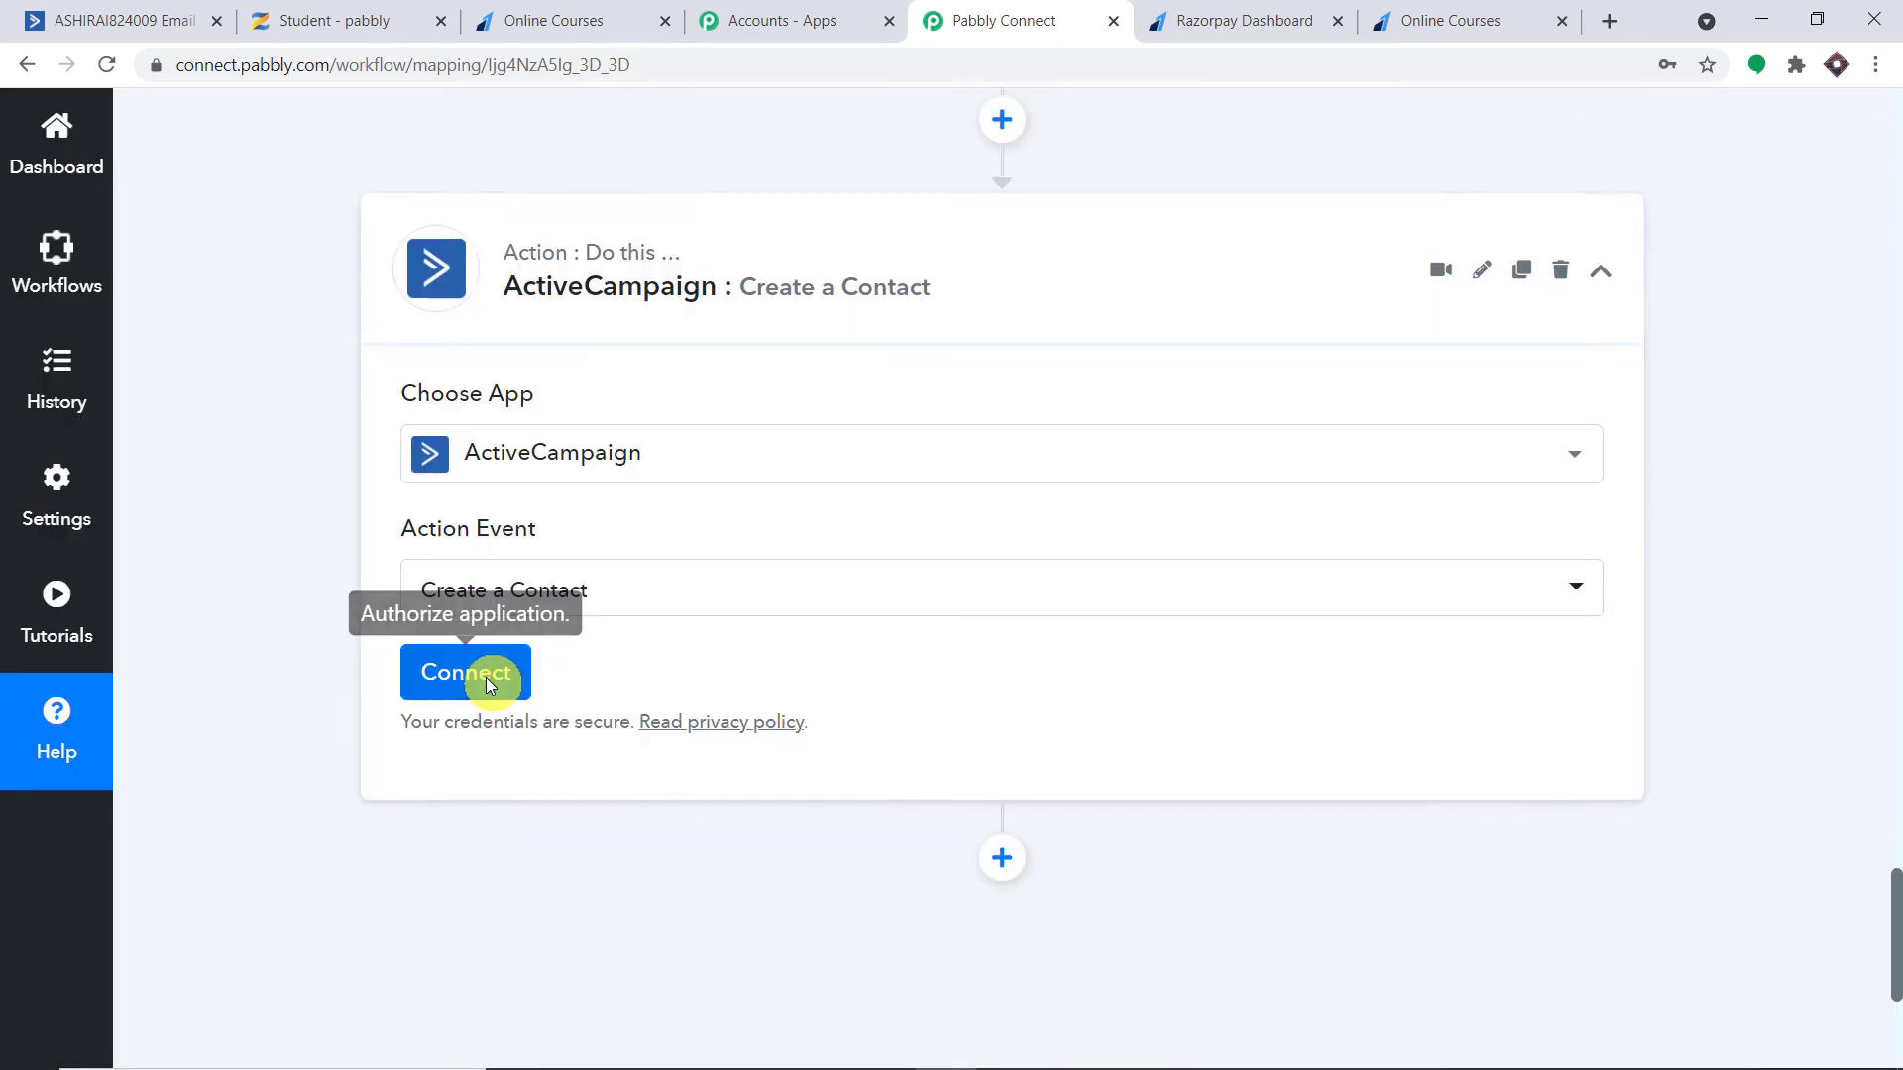
{"action": "left_click", "coordinate": [485, 676]}
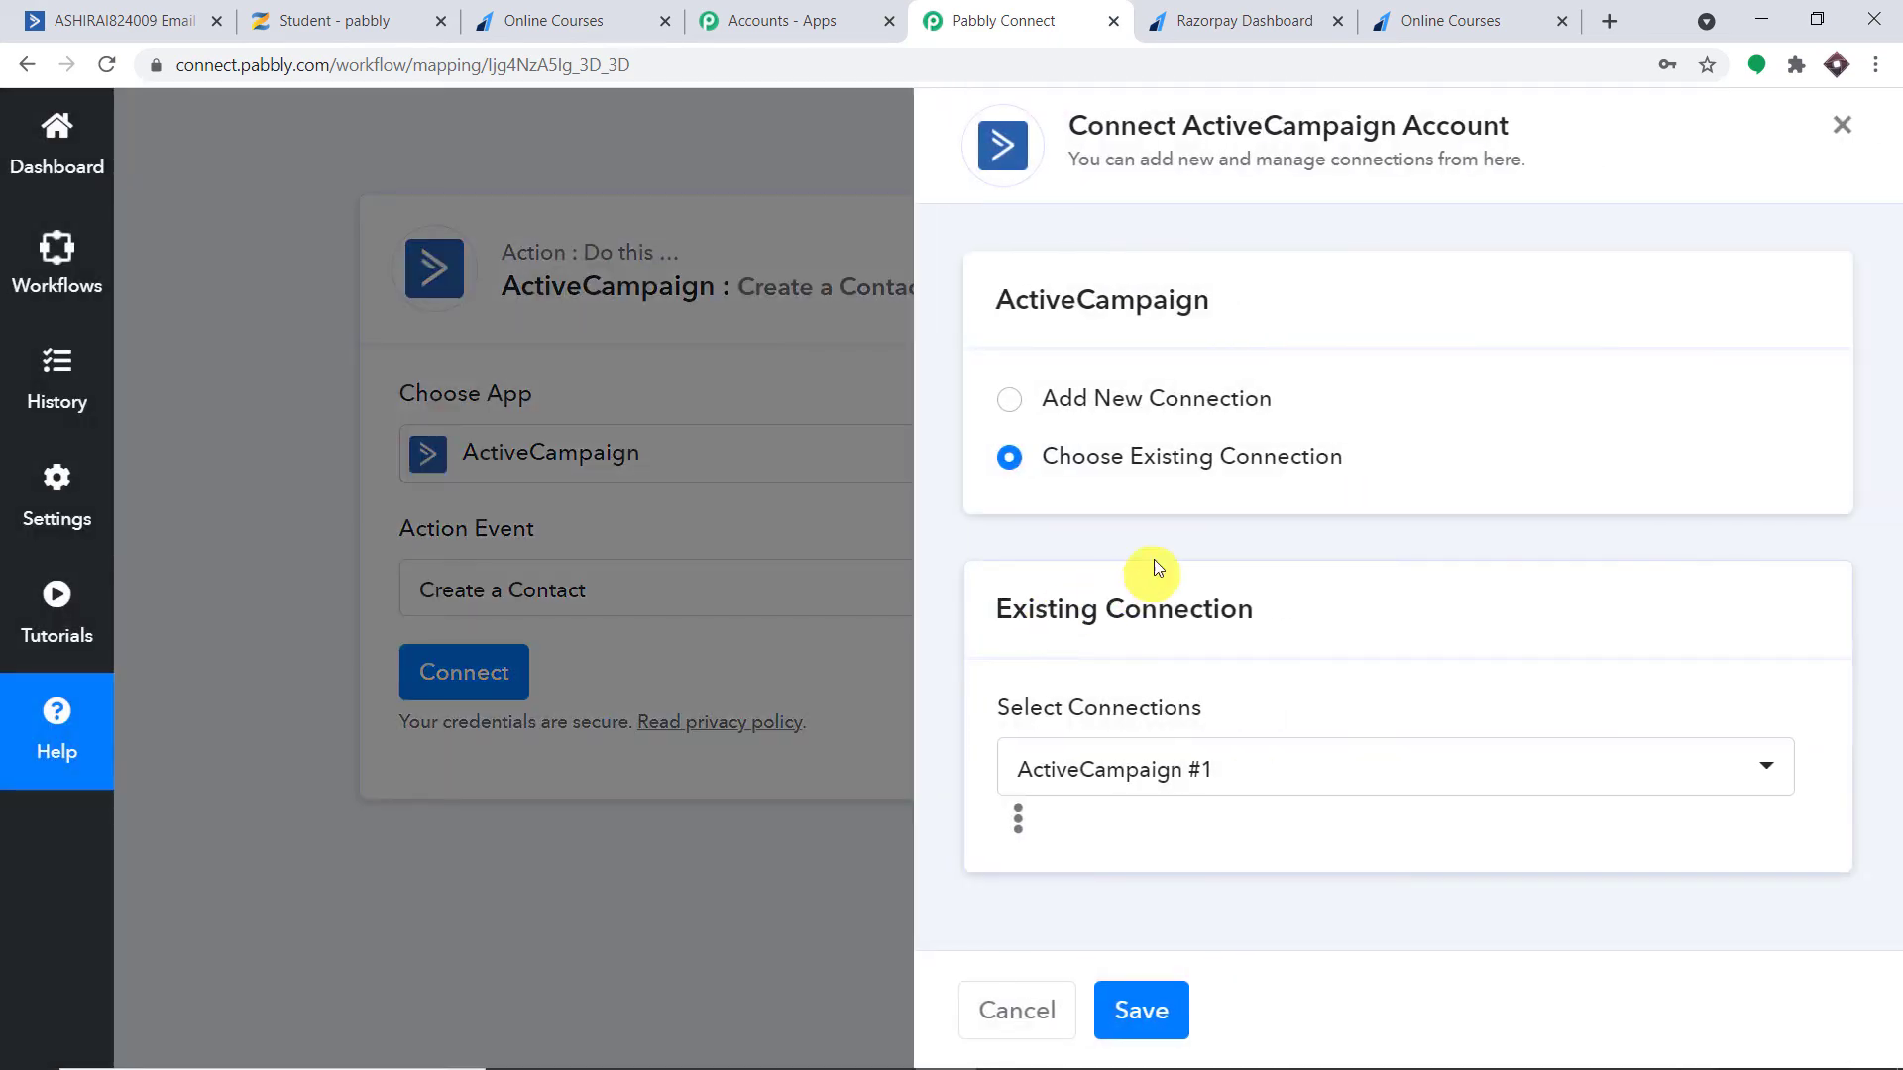
Choose to add a new ActiveCampaign connection and review the instructions for finding its API key and URL
{"action": "left_click", "coordinate": [1010, 404]}
{"action": "scroll", "coordinate": [1090, 442], "scroll_direction": "down", "scroll_amount": 4}
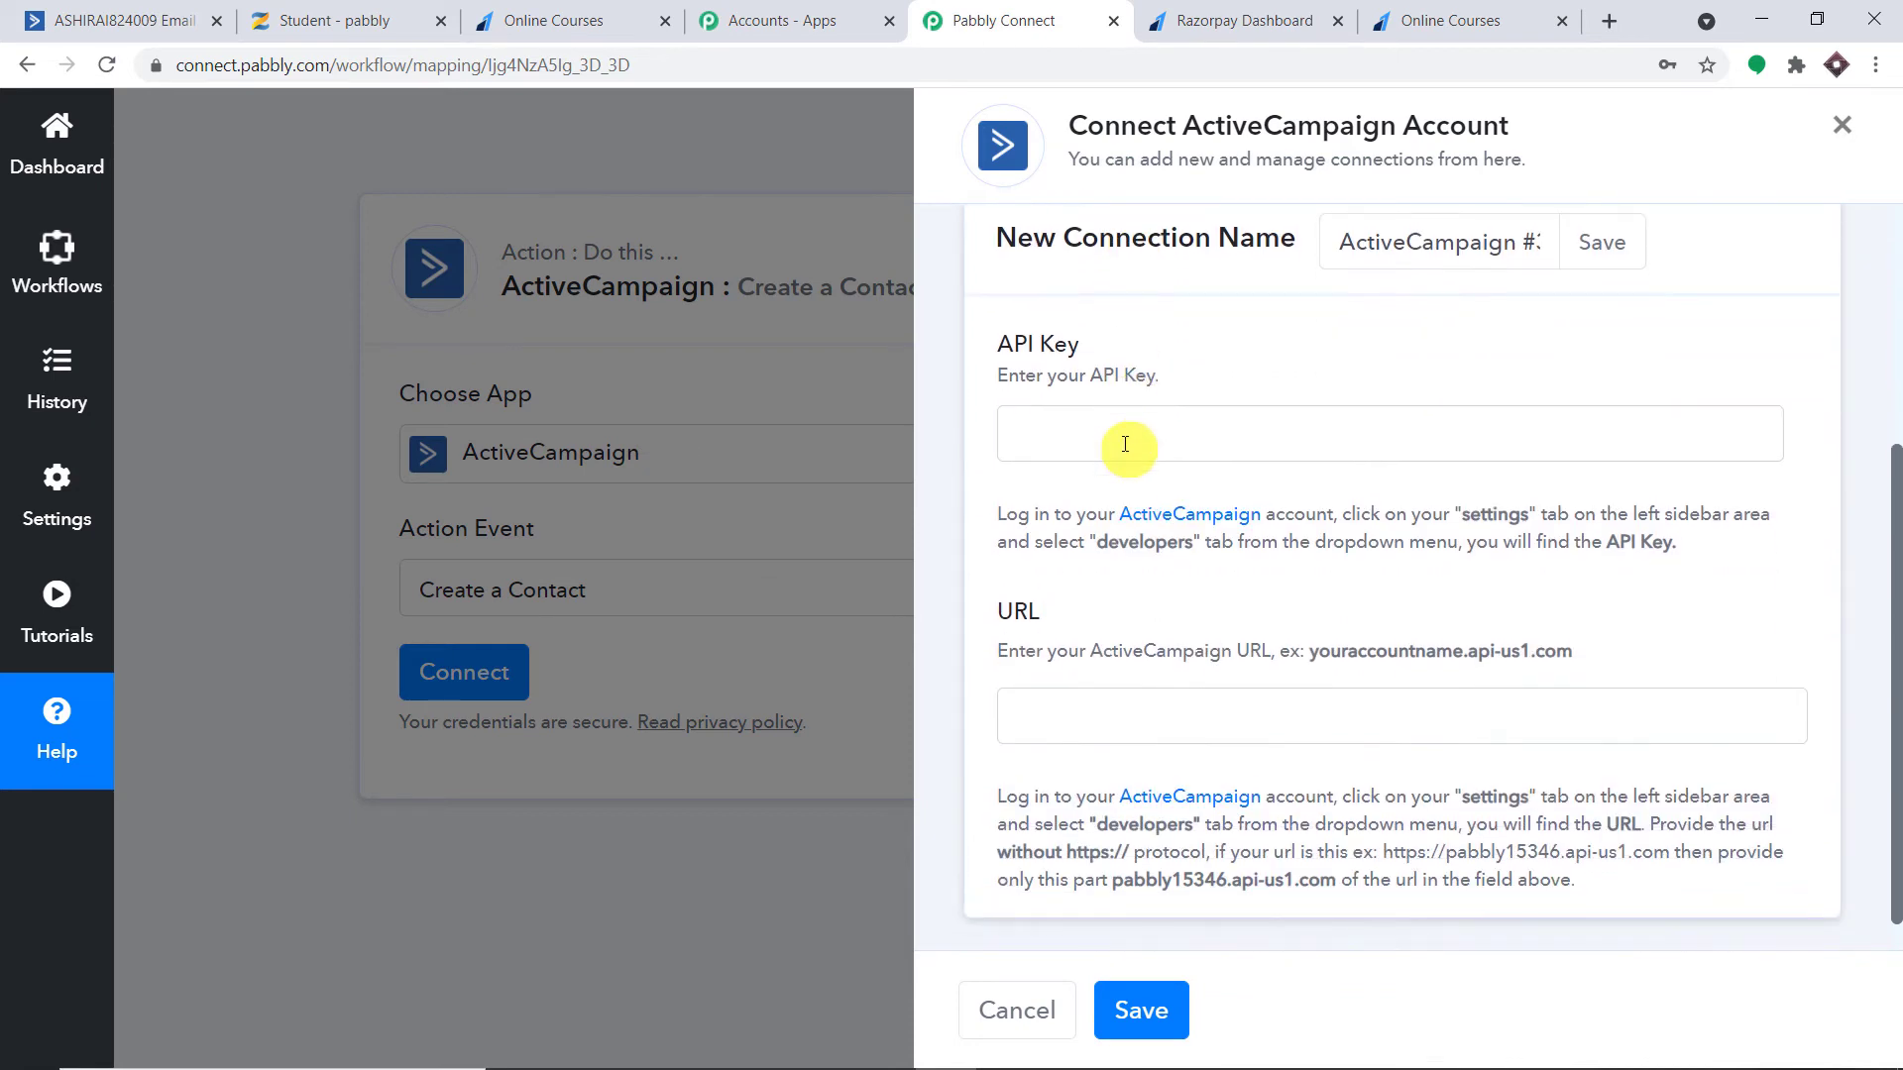
{"action": "left_click", "coordinate": [1056, 430]}
{"action": "left_click", "coordinate": [1058, 716]}
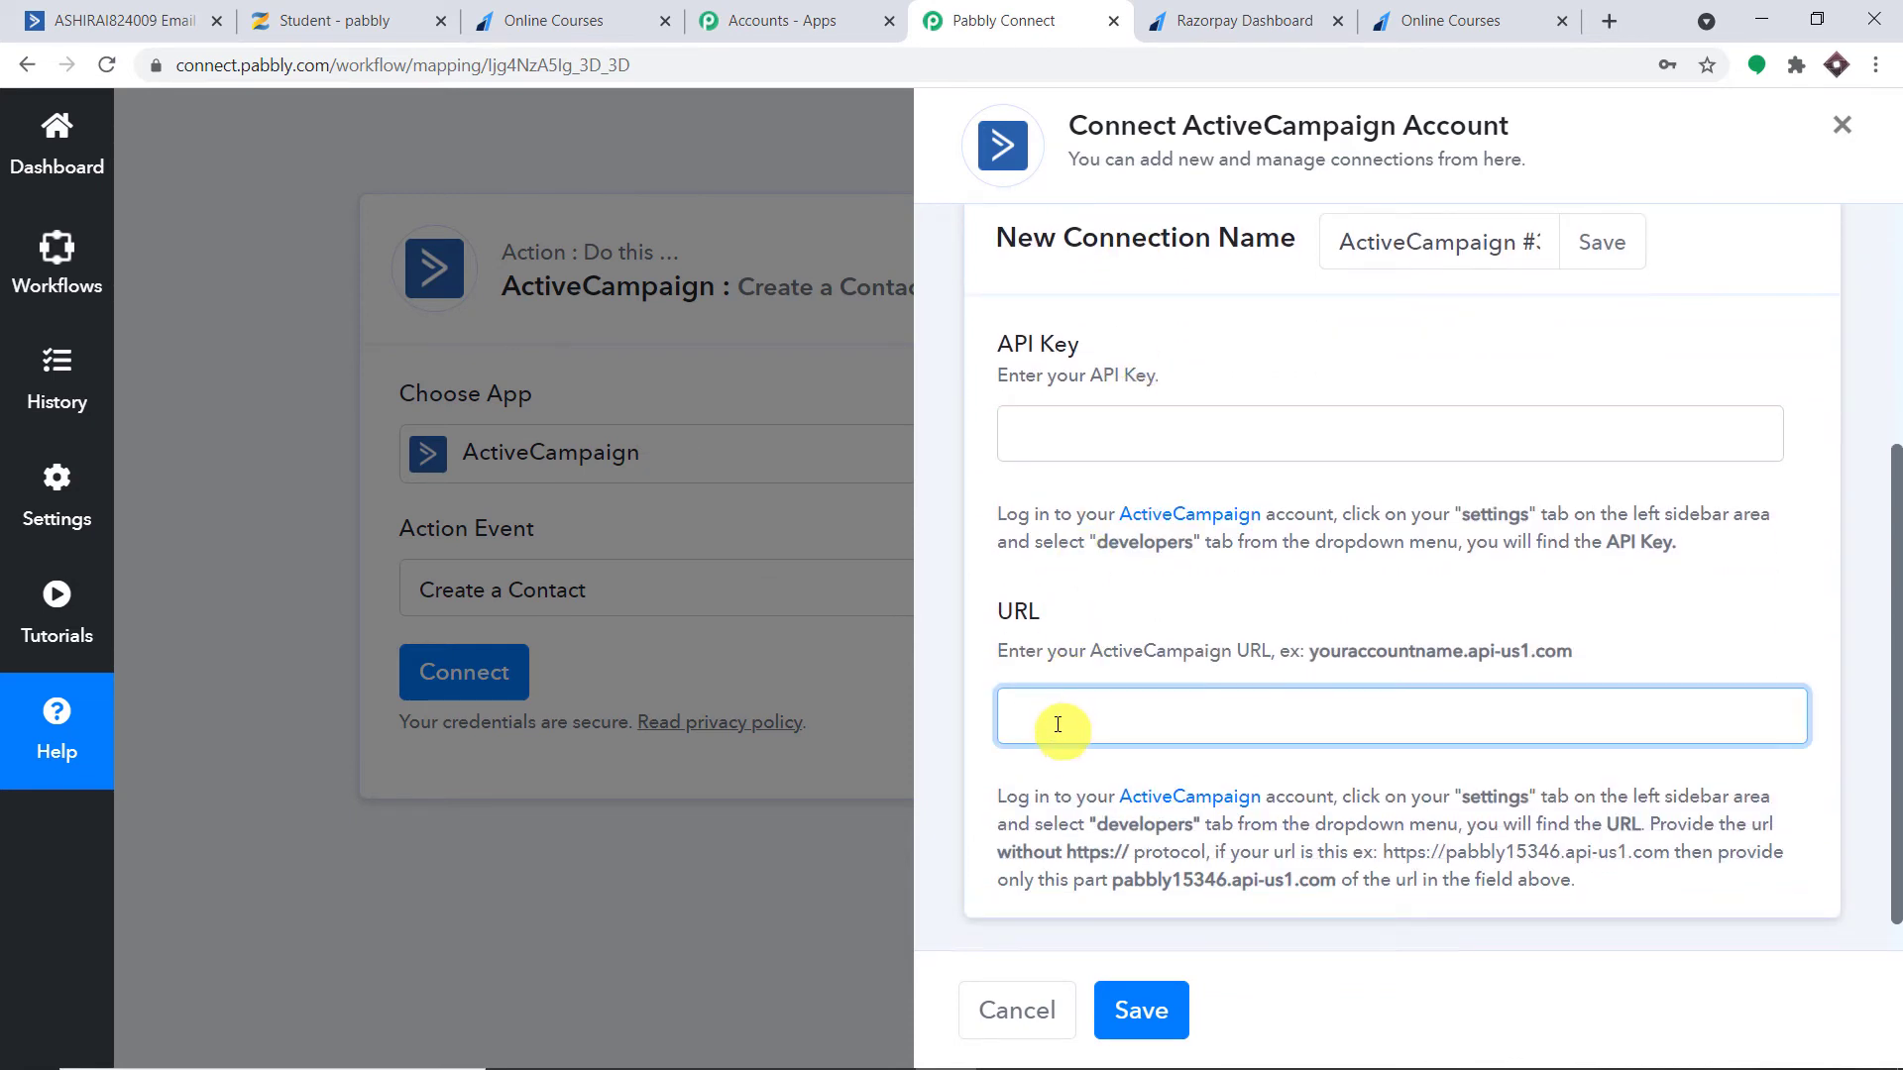
{"action": "left_click", "coordinate": [1100, 407]}
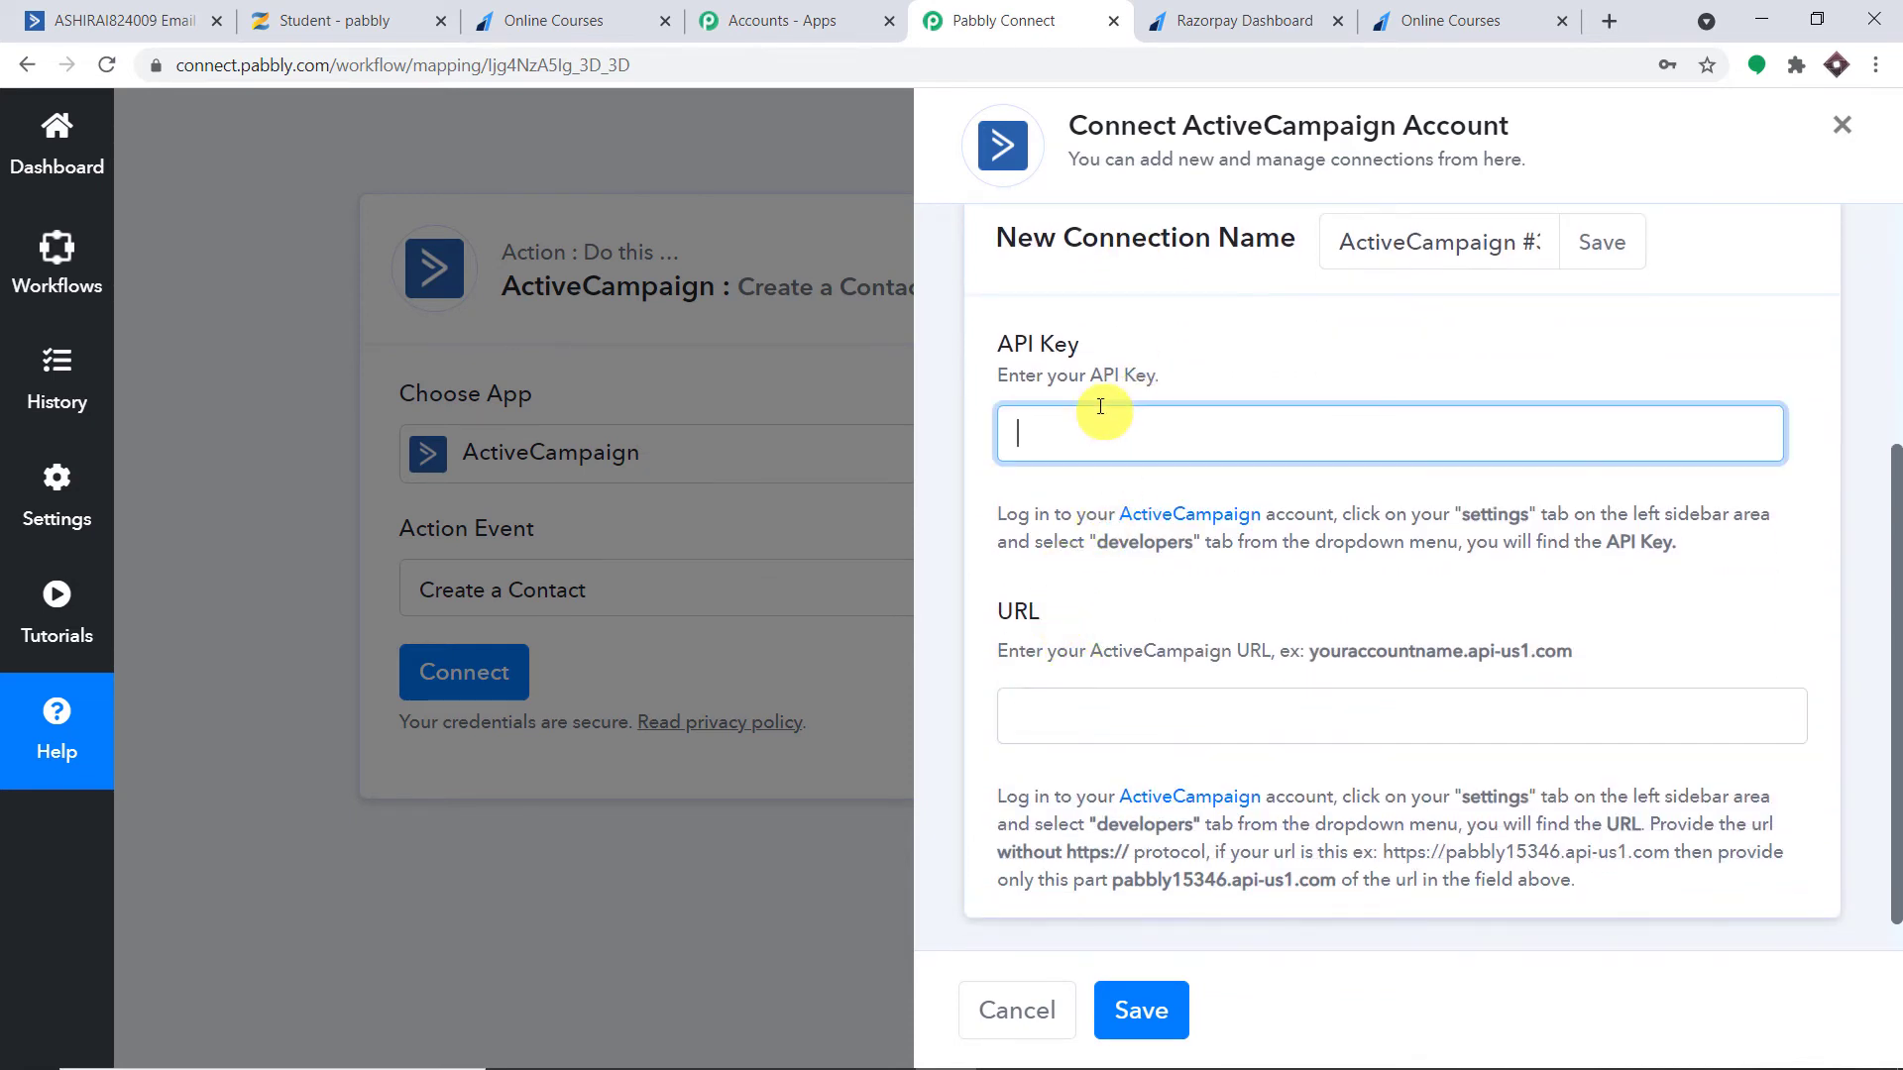
{"action": "left_click_drag", "start_coordinate": [1464, 515], "coordinate": [1579, 510]}
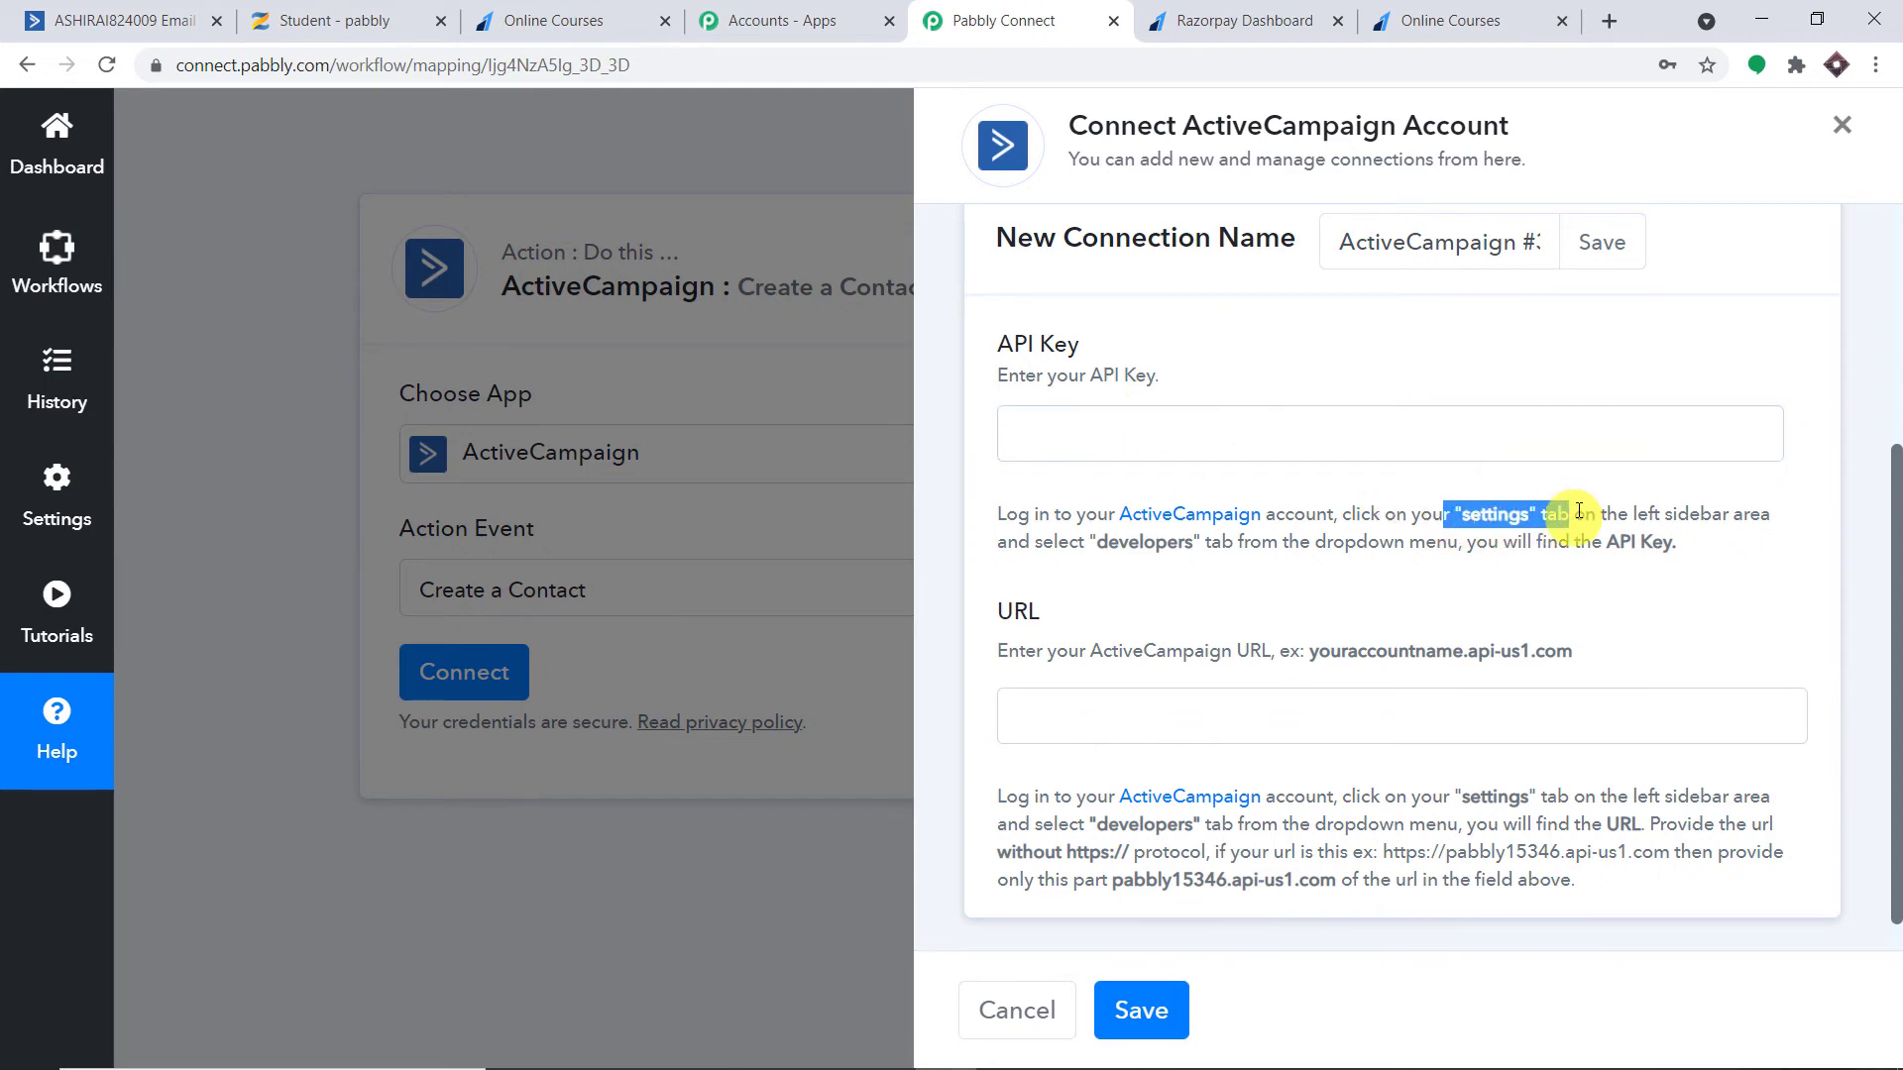
Switch to ActiveCampaign and open the Developer page in its settings, as directed by Pabbly Connect's connection instructions
{"action": "left_click", "coordinate": [127, 18]}
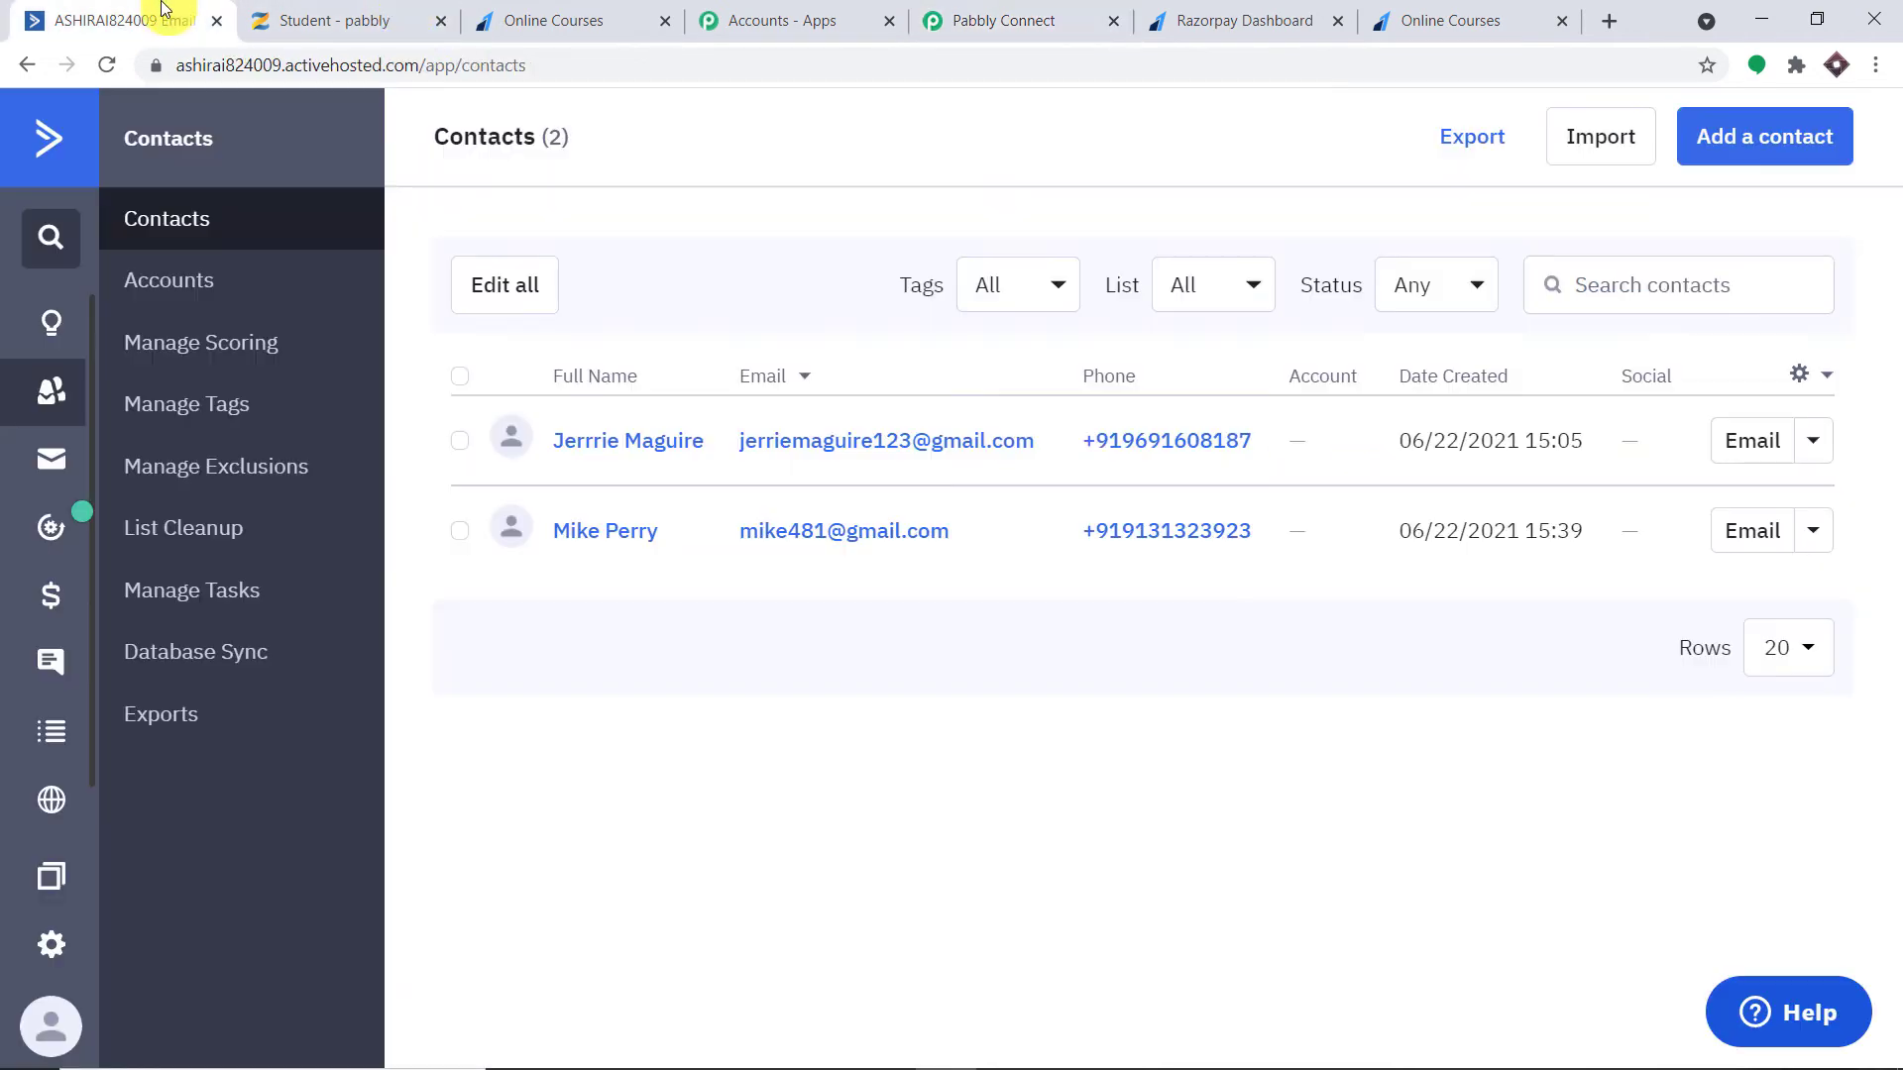
{"action": "left_click", "coordinate": [60, 949]}
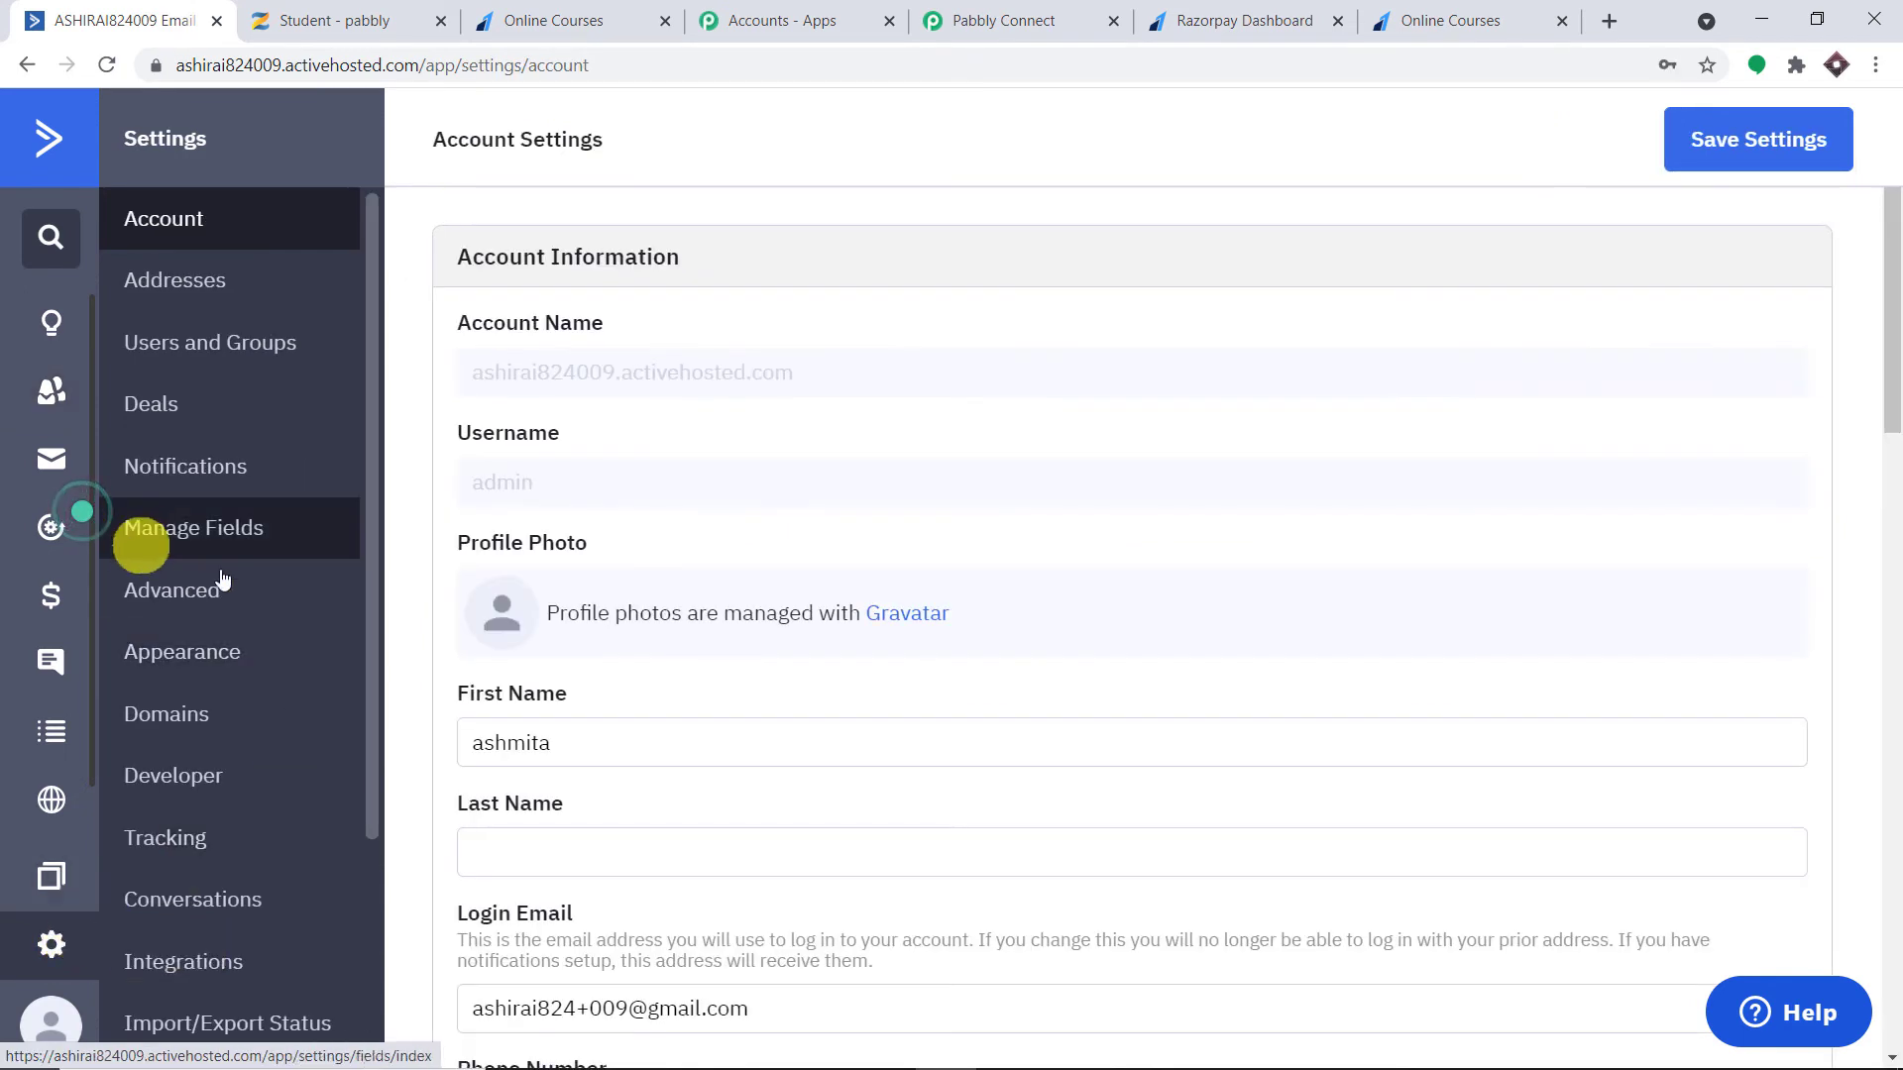
{"action": "scroll", "coordinate": [273, 835], "scroll_direction": "down", "scroll_amount": 3}
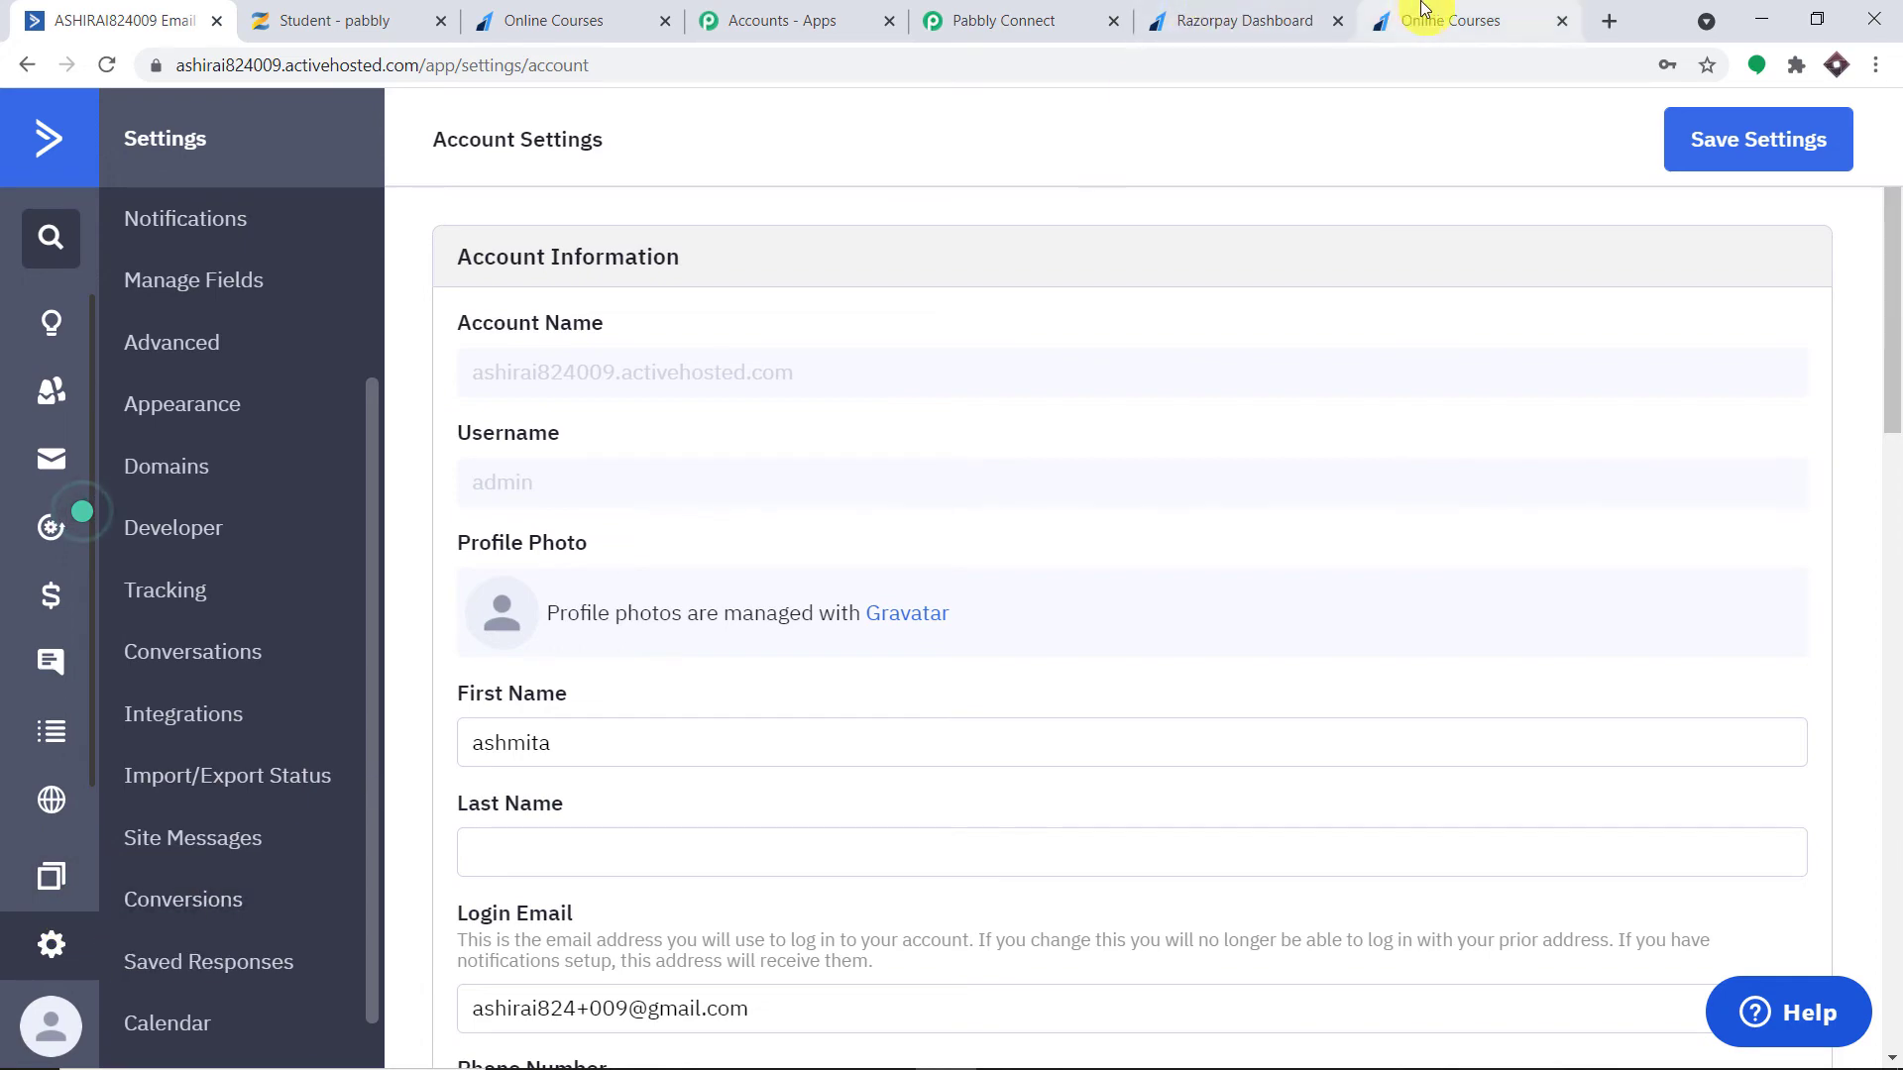
{"action": "left_click", "coordinate": [1057, 12]}
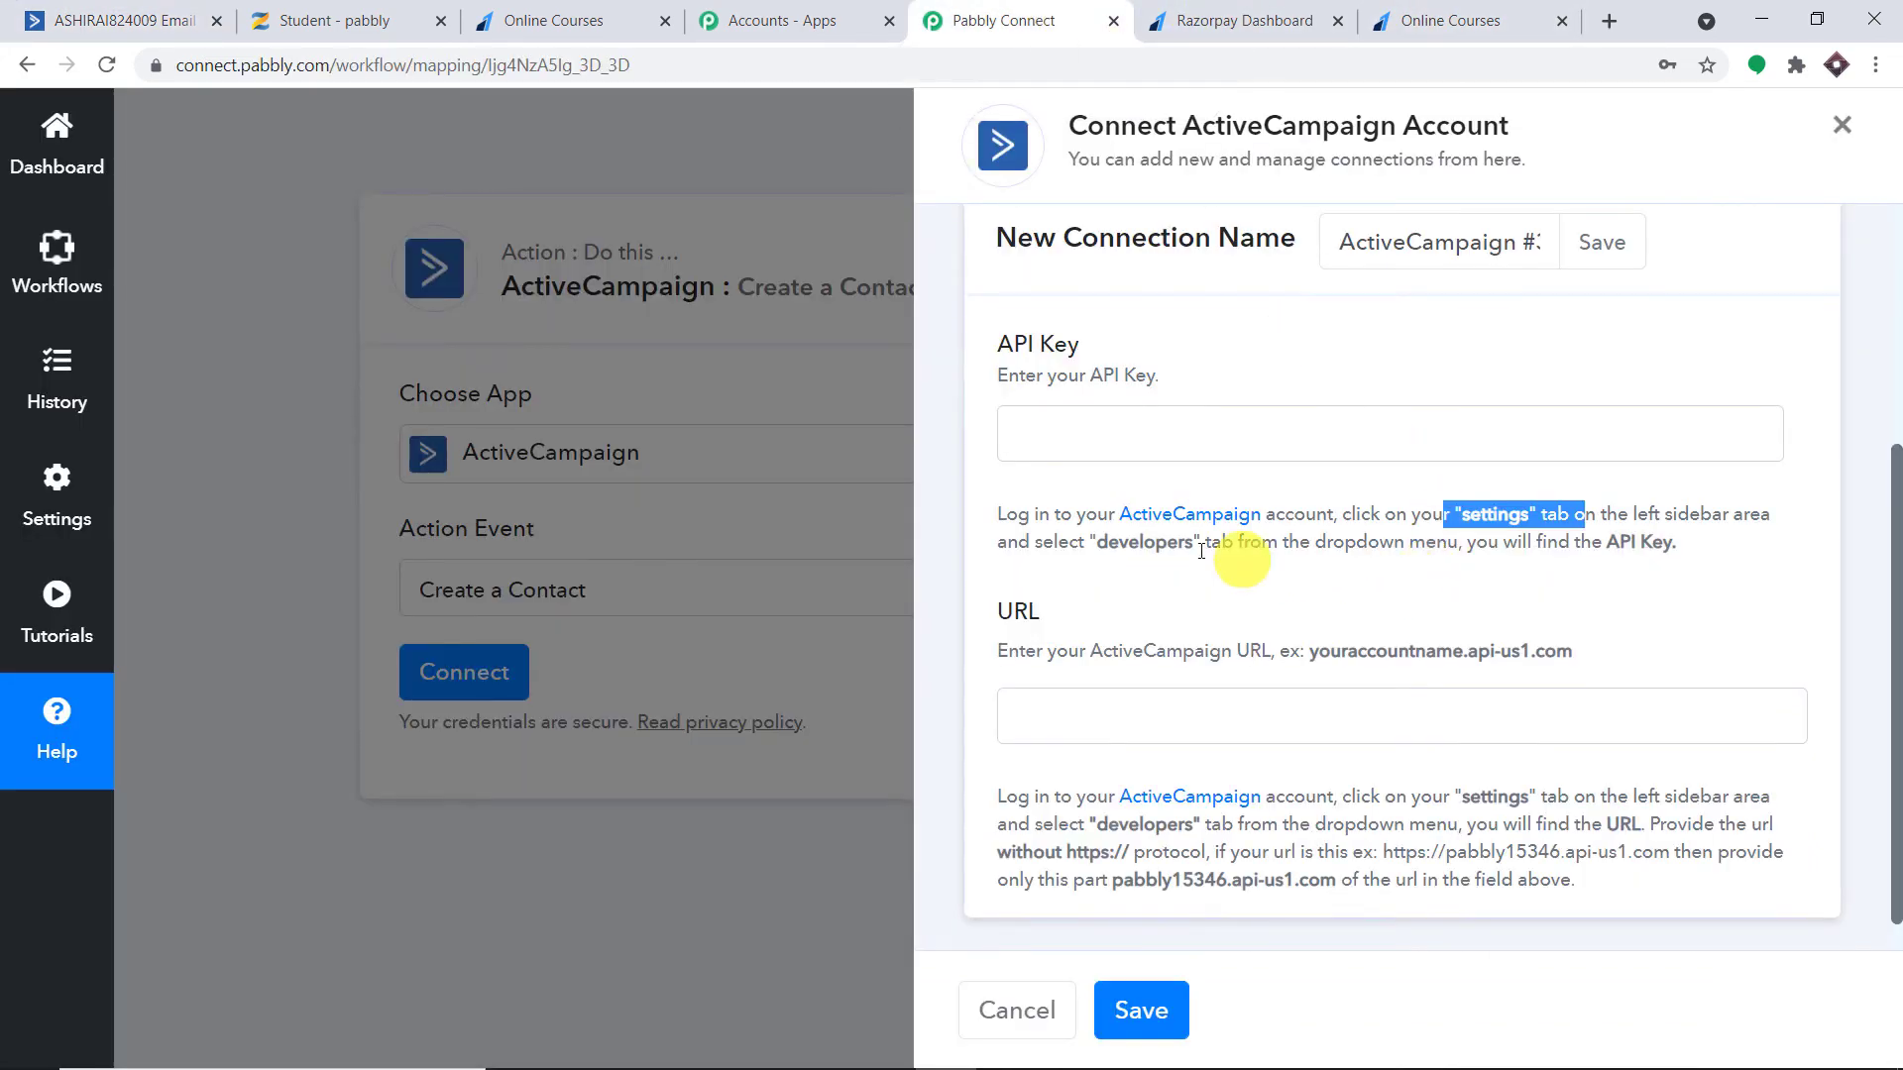
{"action": "left_click_drag", "start_coordinate": [1090, 543], "coordinate": [1329, 542]}
{"action": "left_click", "coordinate": [186, 12]}
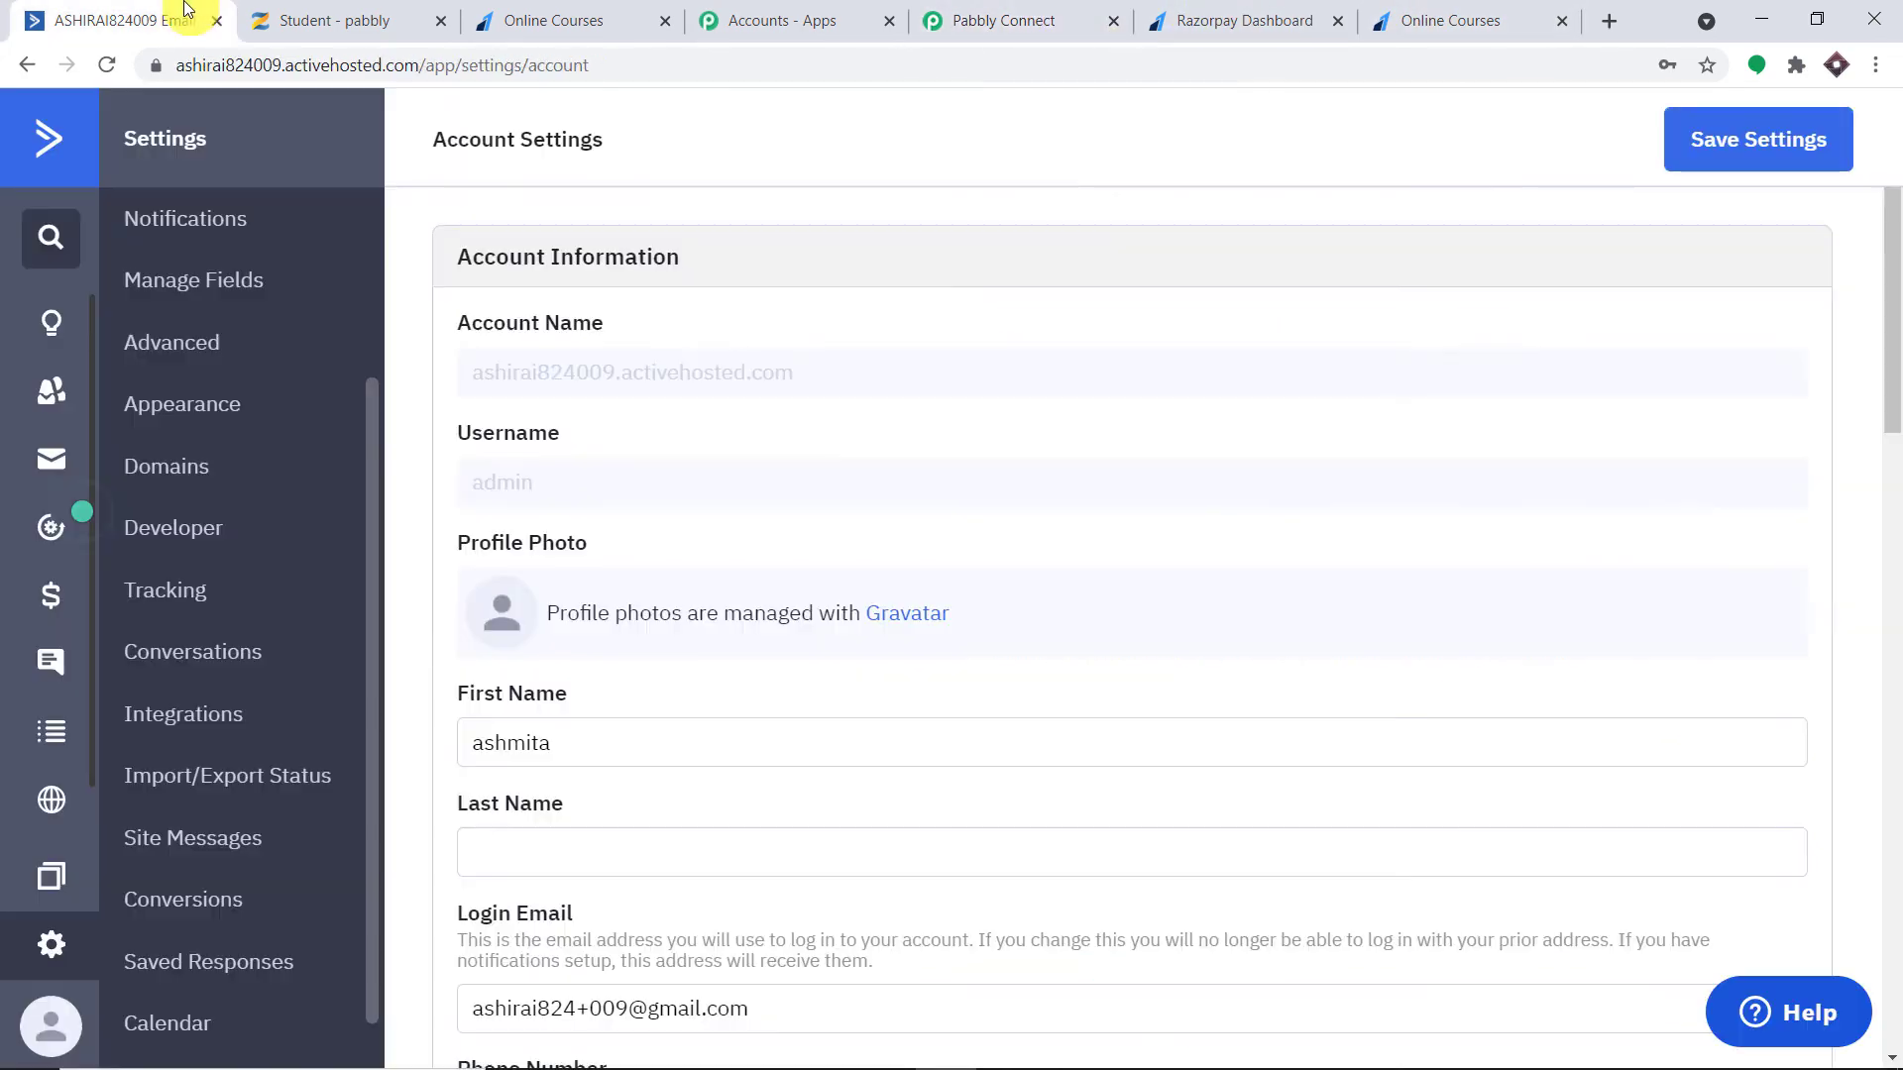
{"action": "left_click", "coordinate": [265, 547]}
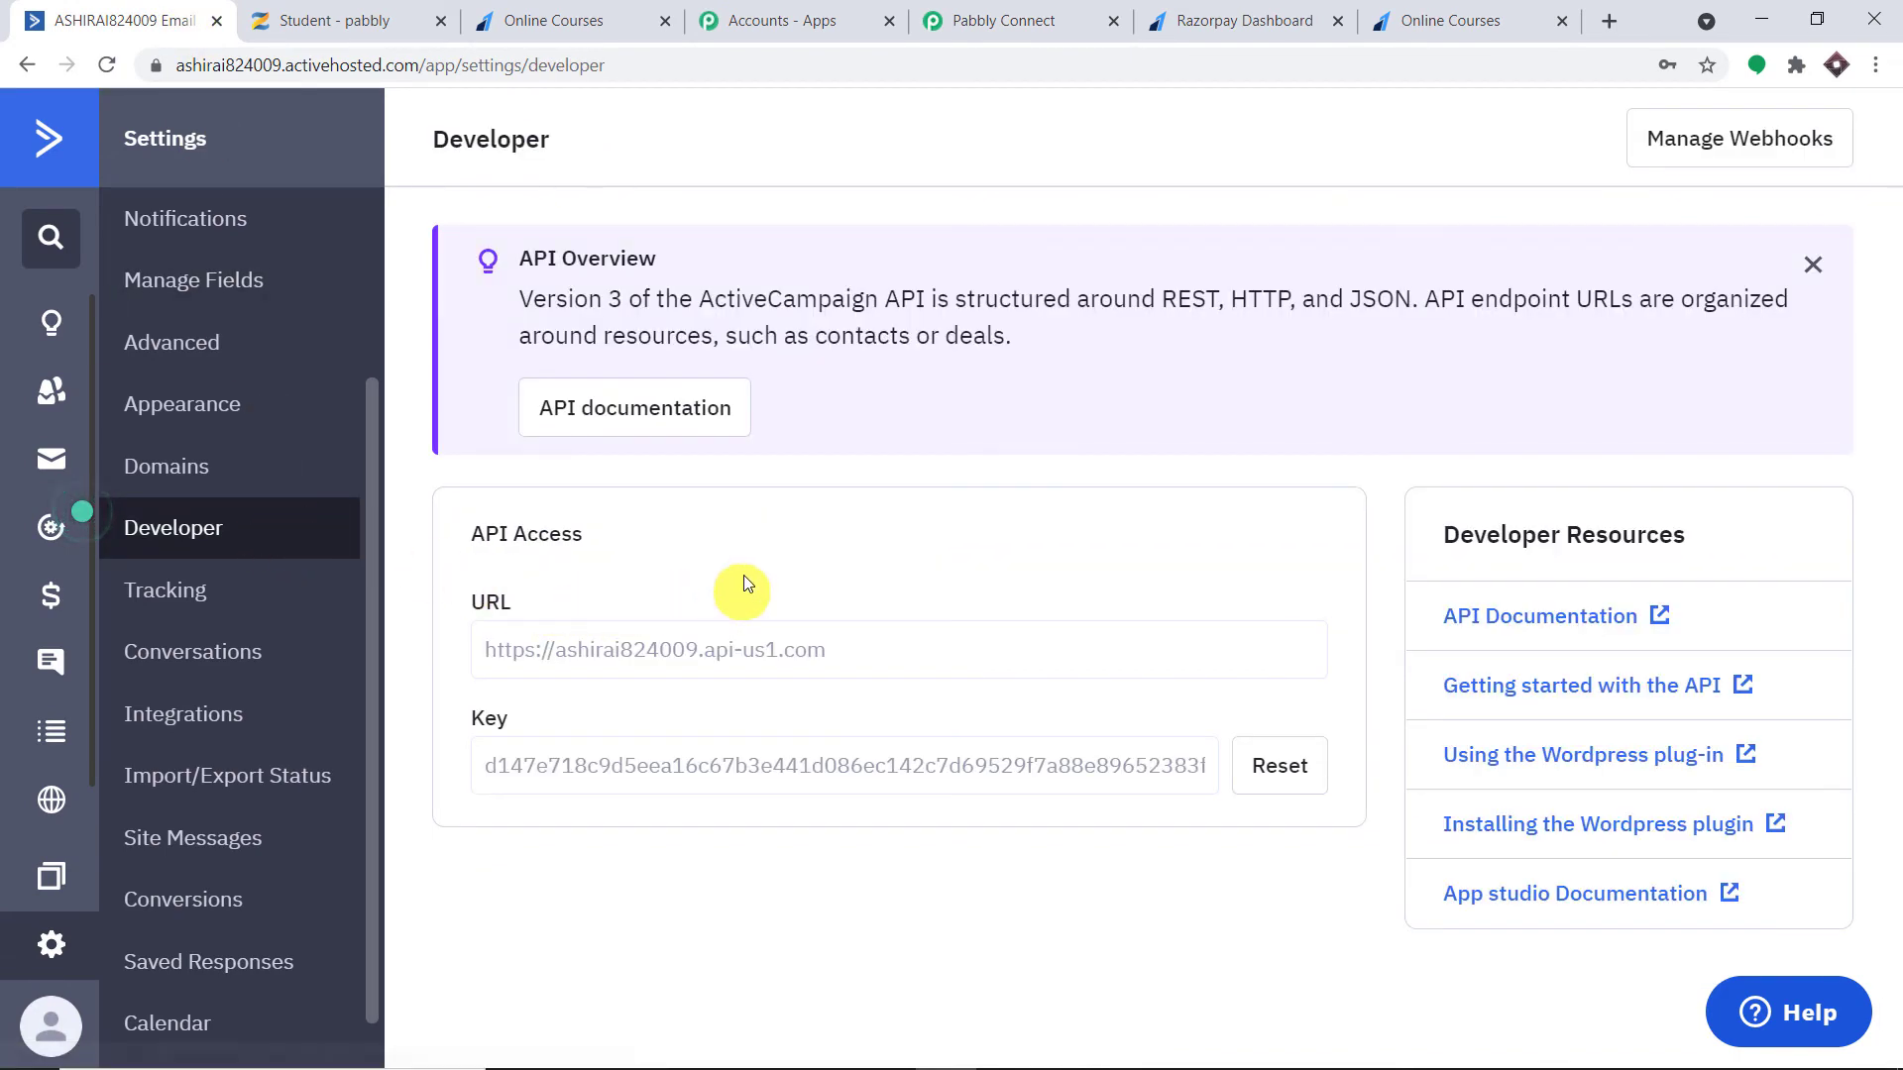
Copy the API key from ActiveCampaign's API Access section and paste it into the API Key field of the new connection in Pabbly Connect
{"action": "triple_click", "coordinate": [507, 532]}
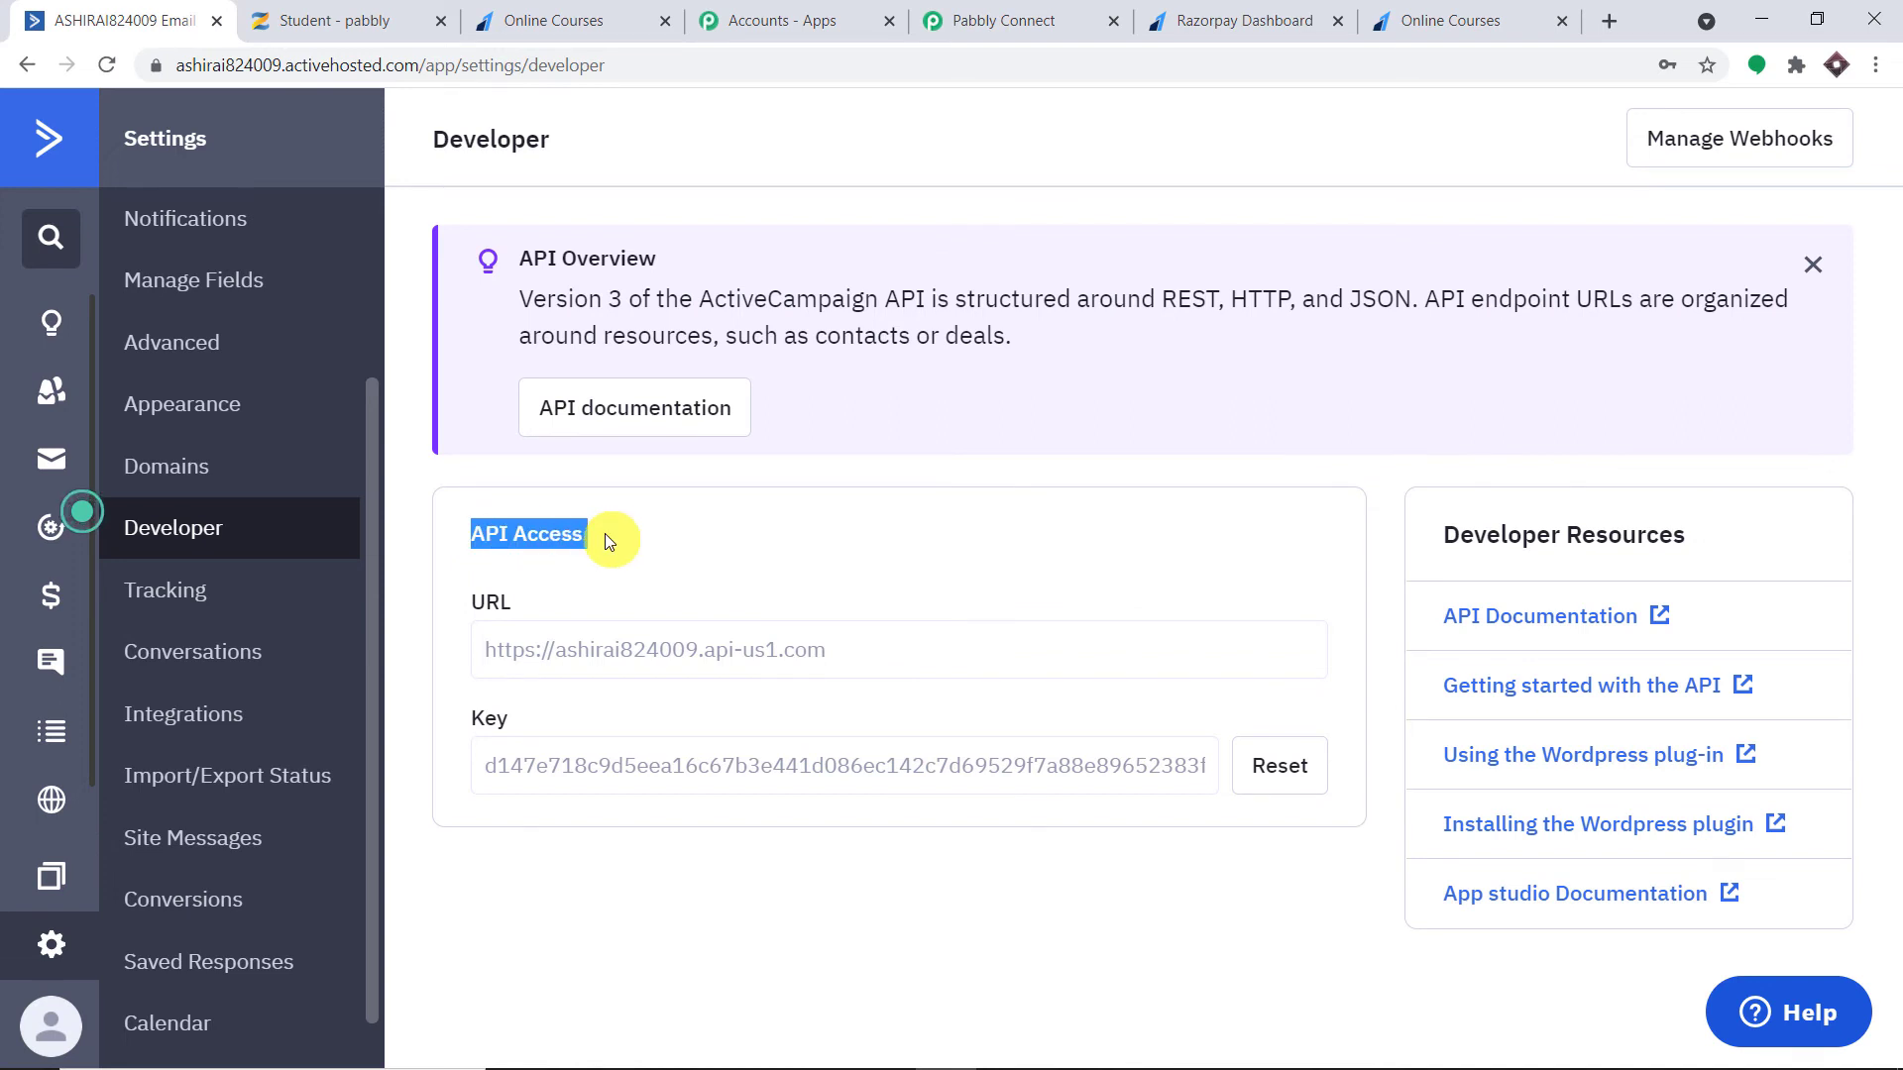
{"action": "left_click_drag", "start_coordinate": [829, 651], "coordinate": [560, 648]}
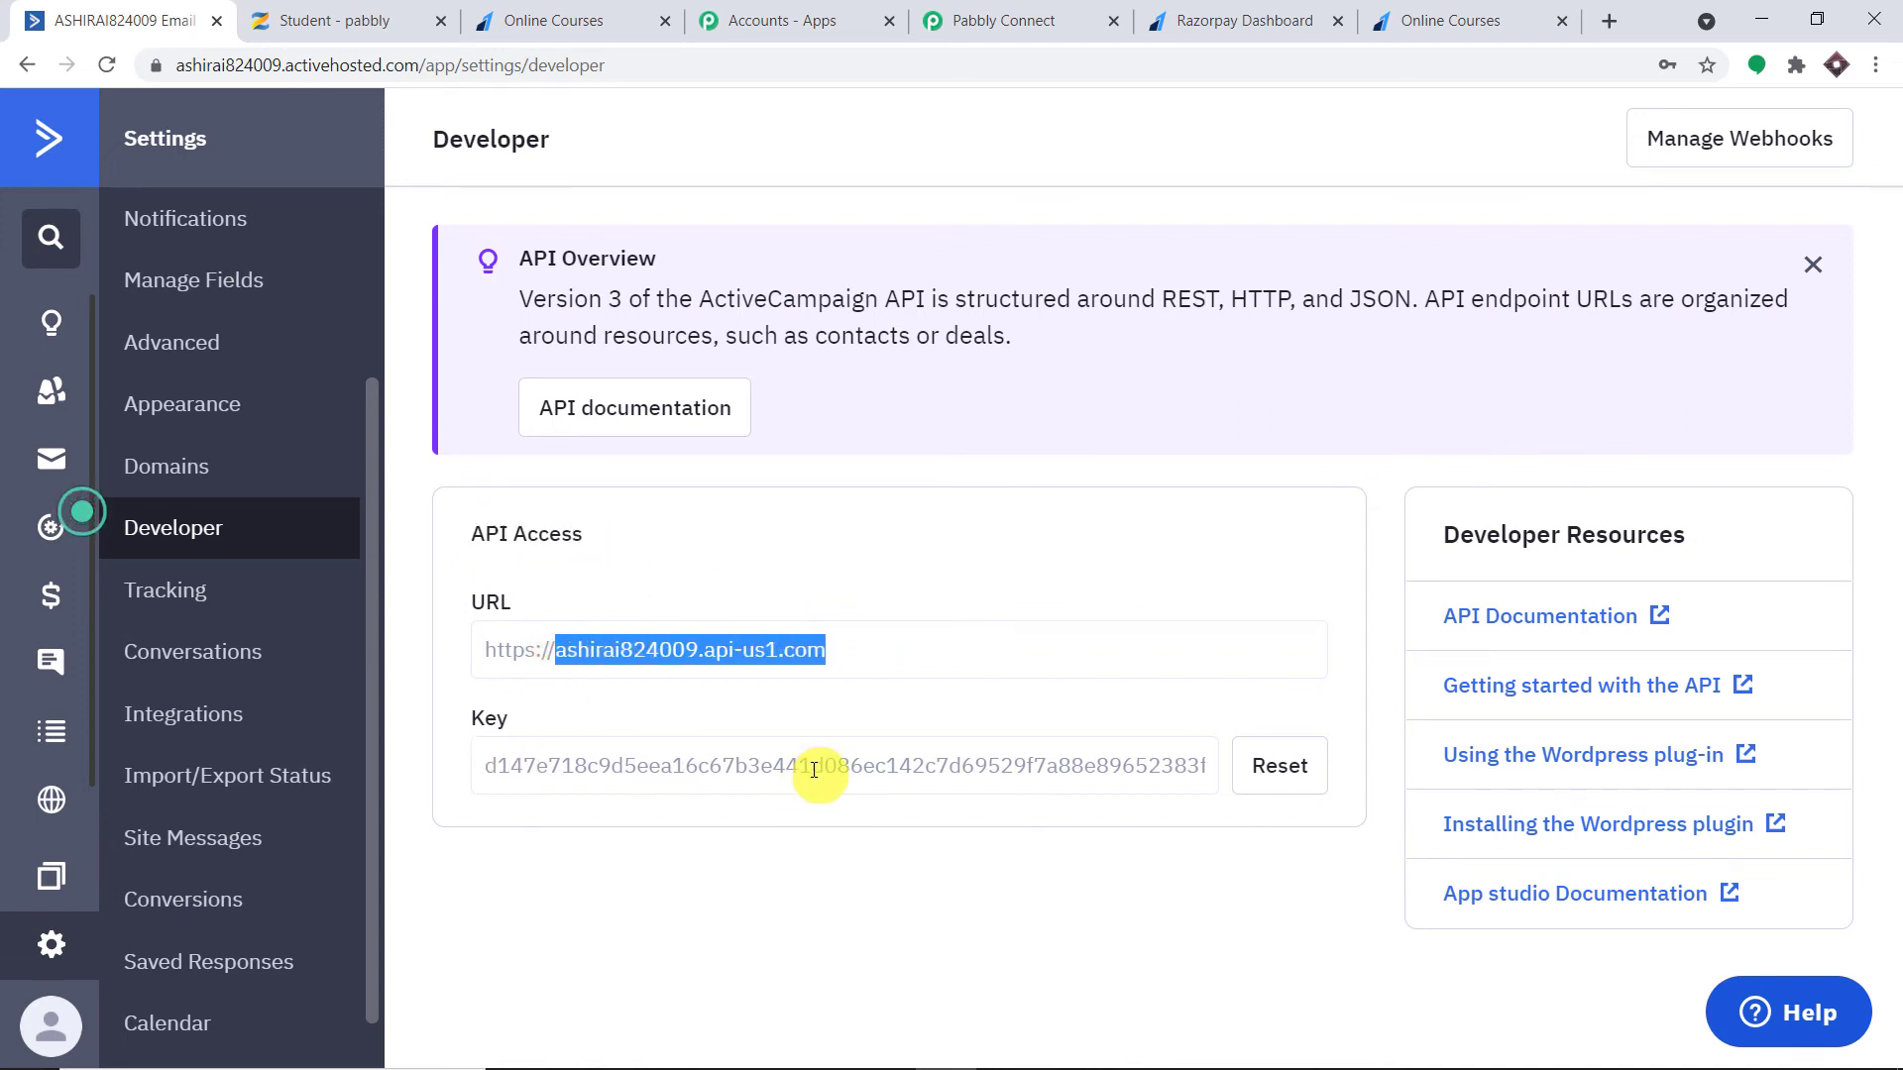
{"action": "left_click", "coordinate": [749, 918]}
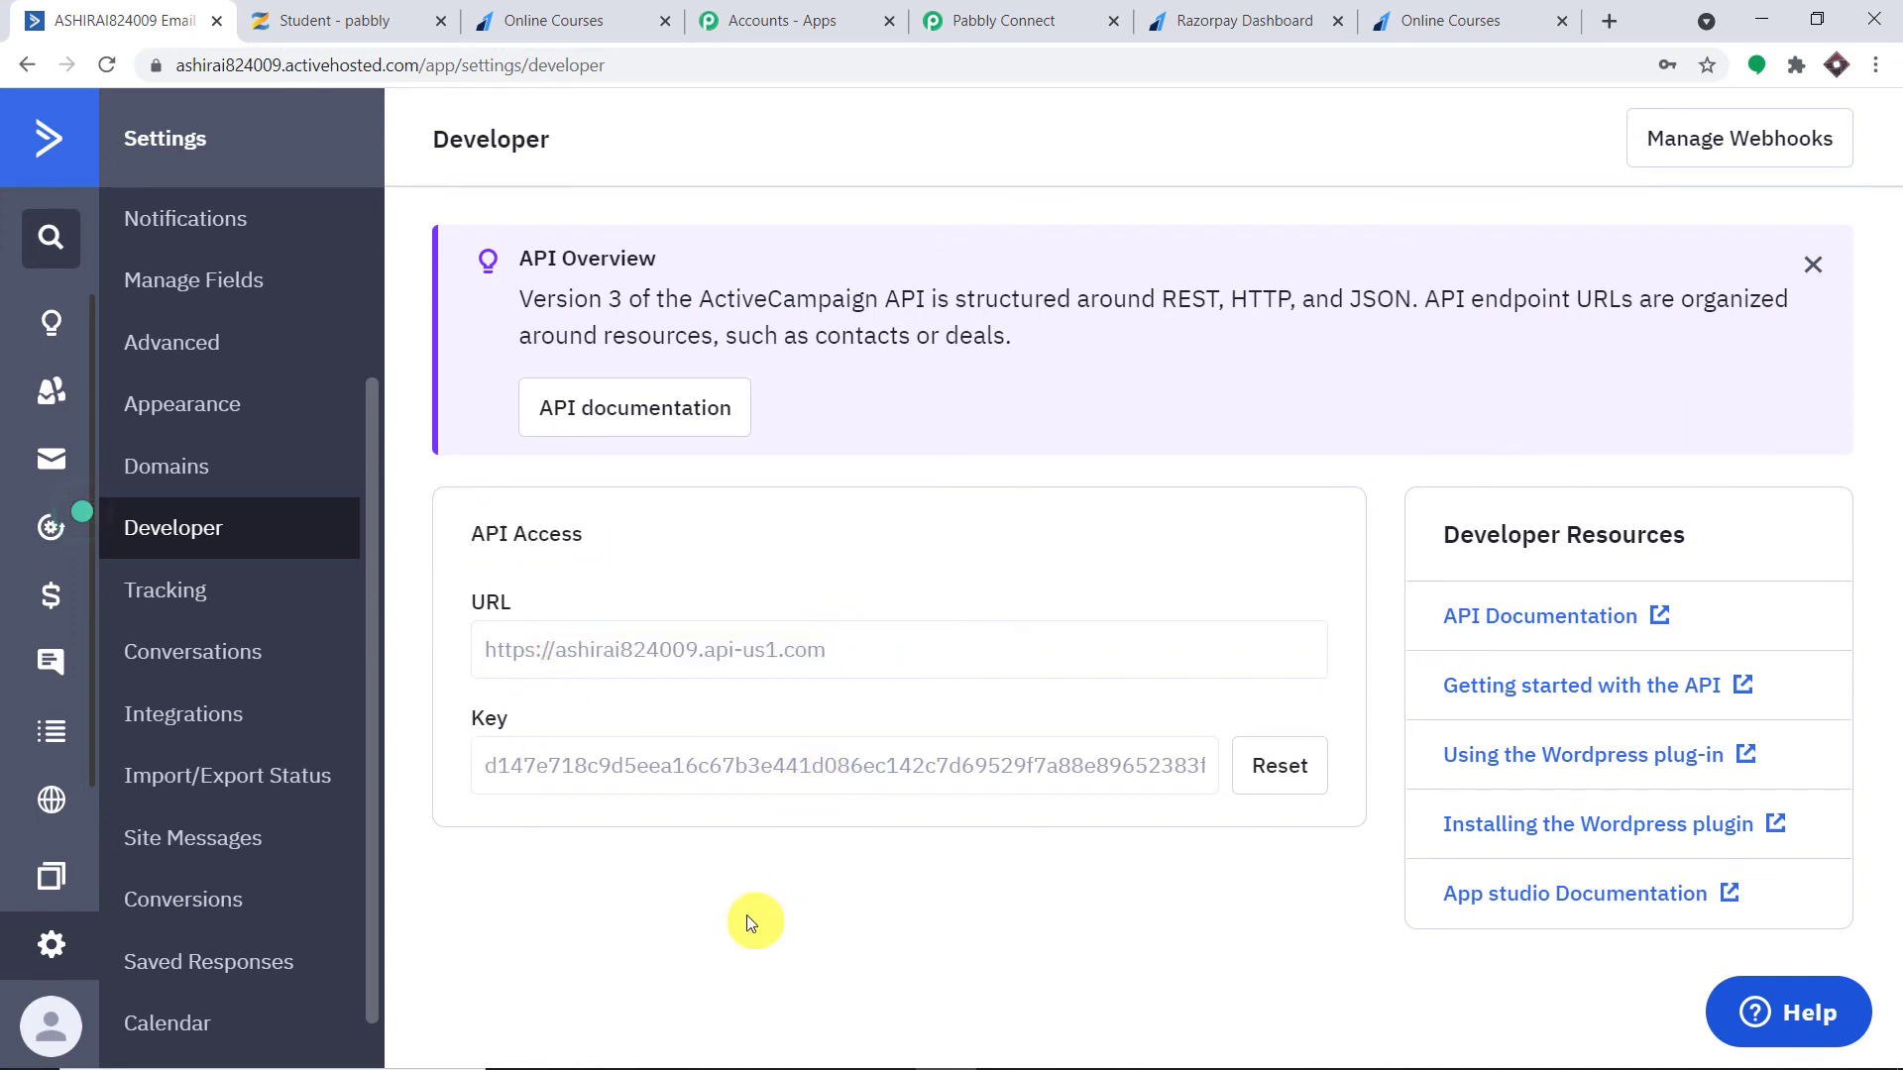
{"action": "double_click", "coordinate": [726, 768]}
{"action": "right_click", "coordinate": [725, 775]}
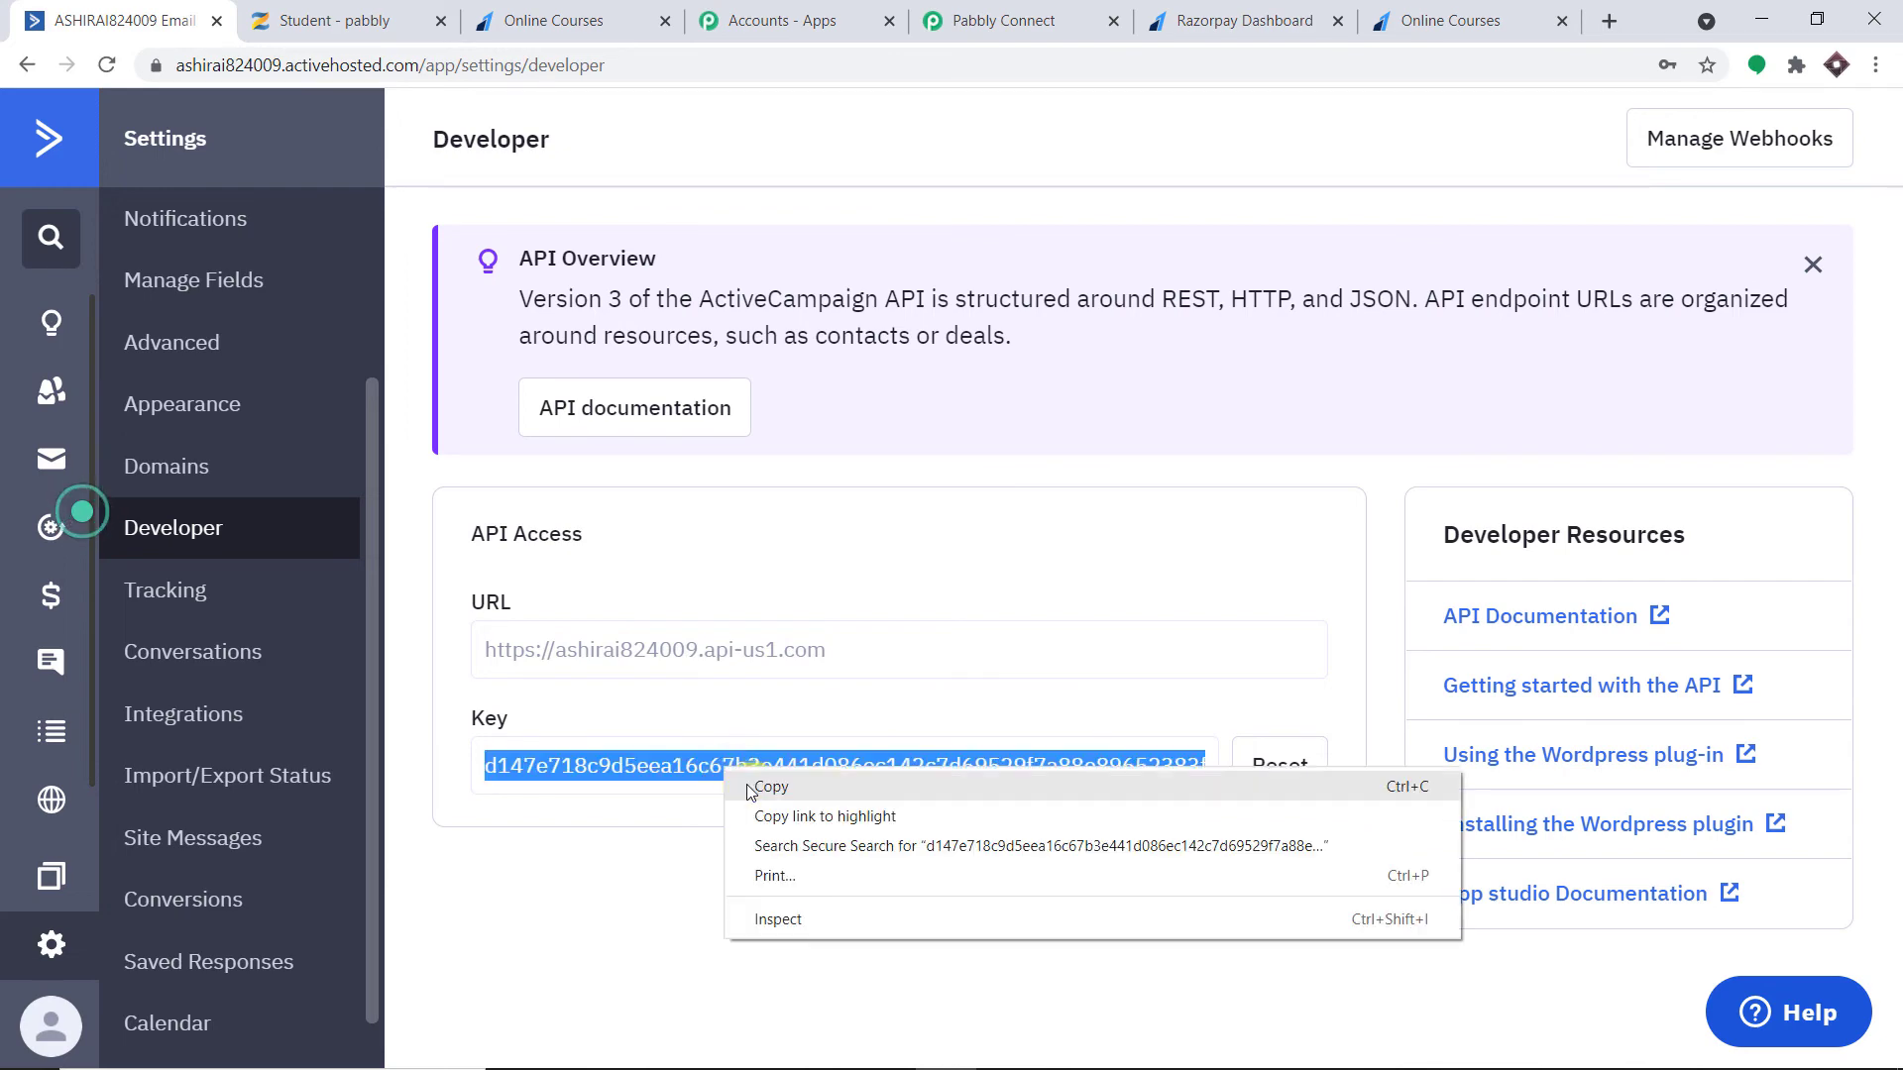
{"action": "left_click", "coordinate": [769, 786]}
{"action": "left_click", "coordinate": [1030, 20]}
{"action": "left_click", "coordinate": [1134, 423]}
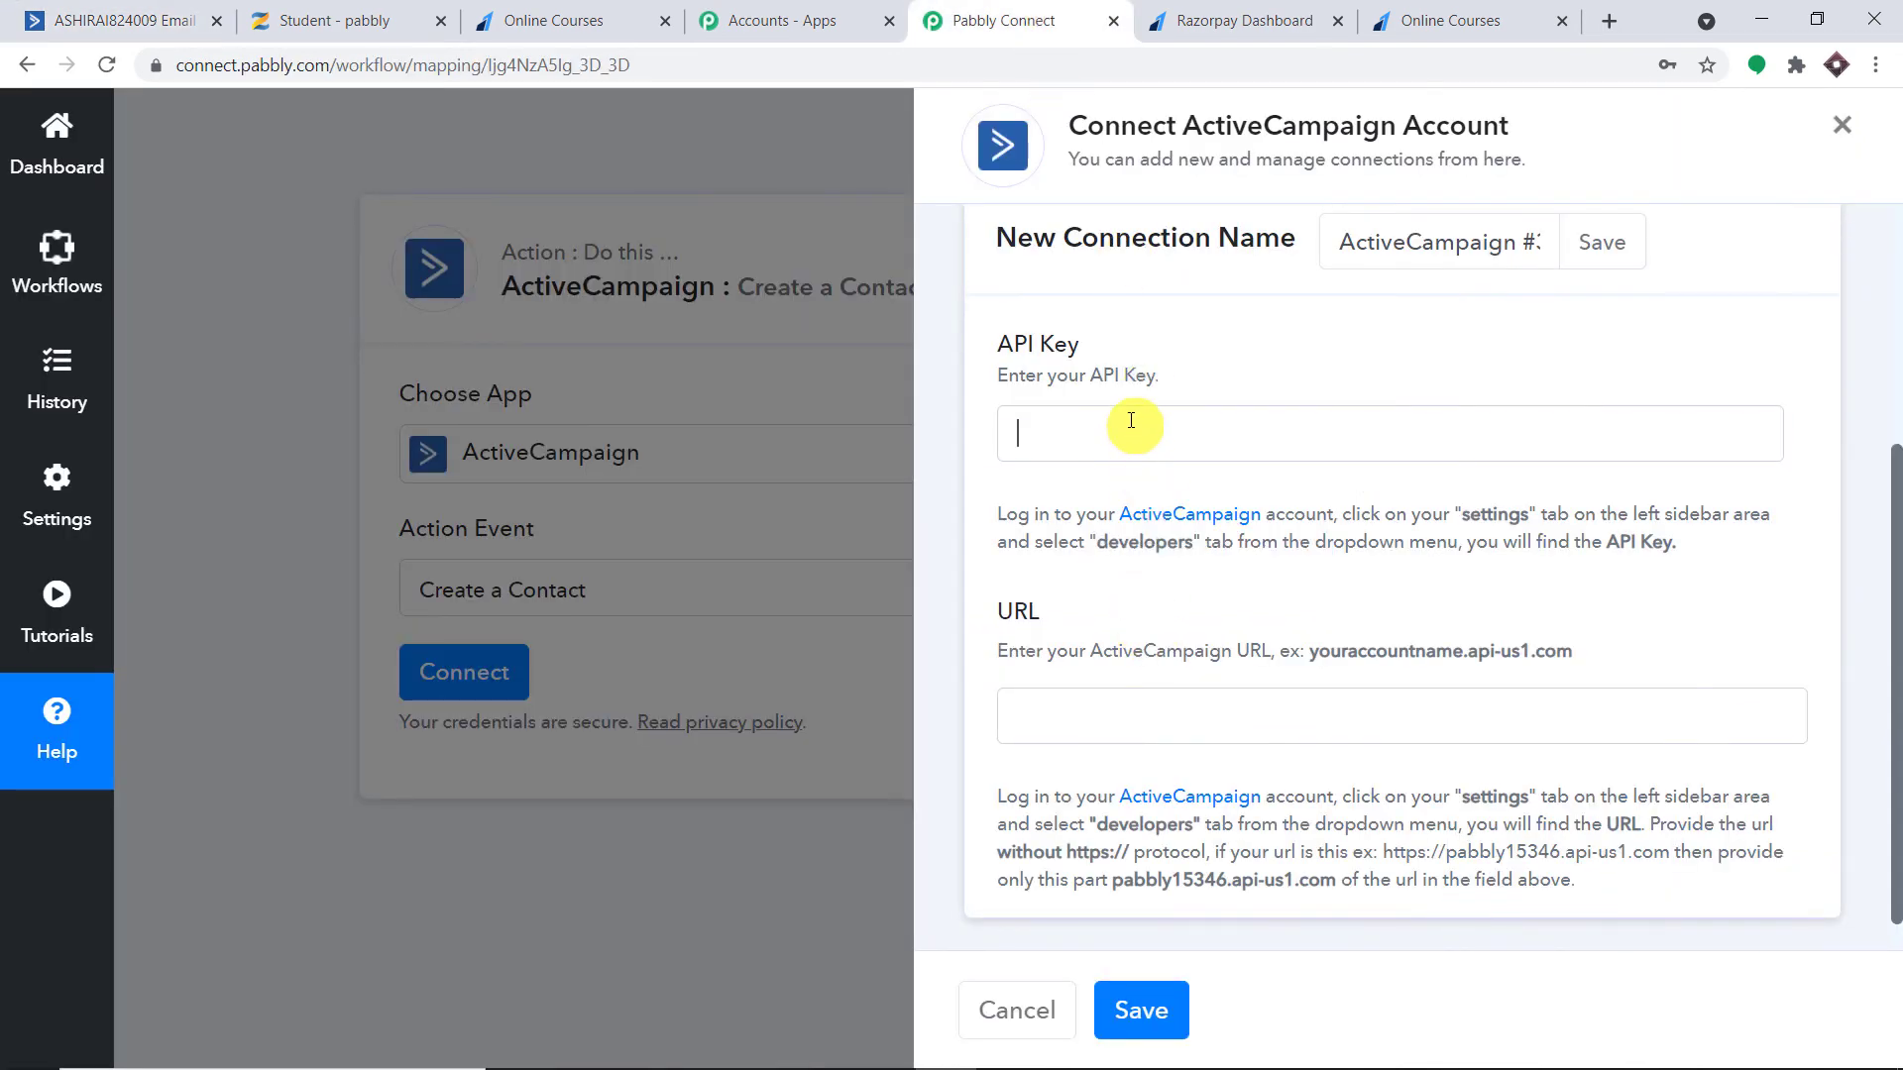
{"action": "right_click", "coordinate": [1133, 423]}
{"action": "left_click", "coordinate": [1195, 618]}
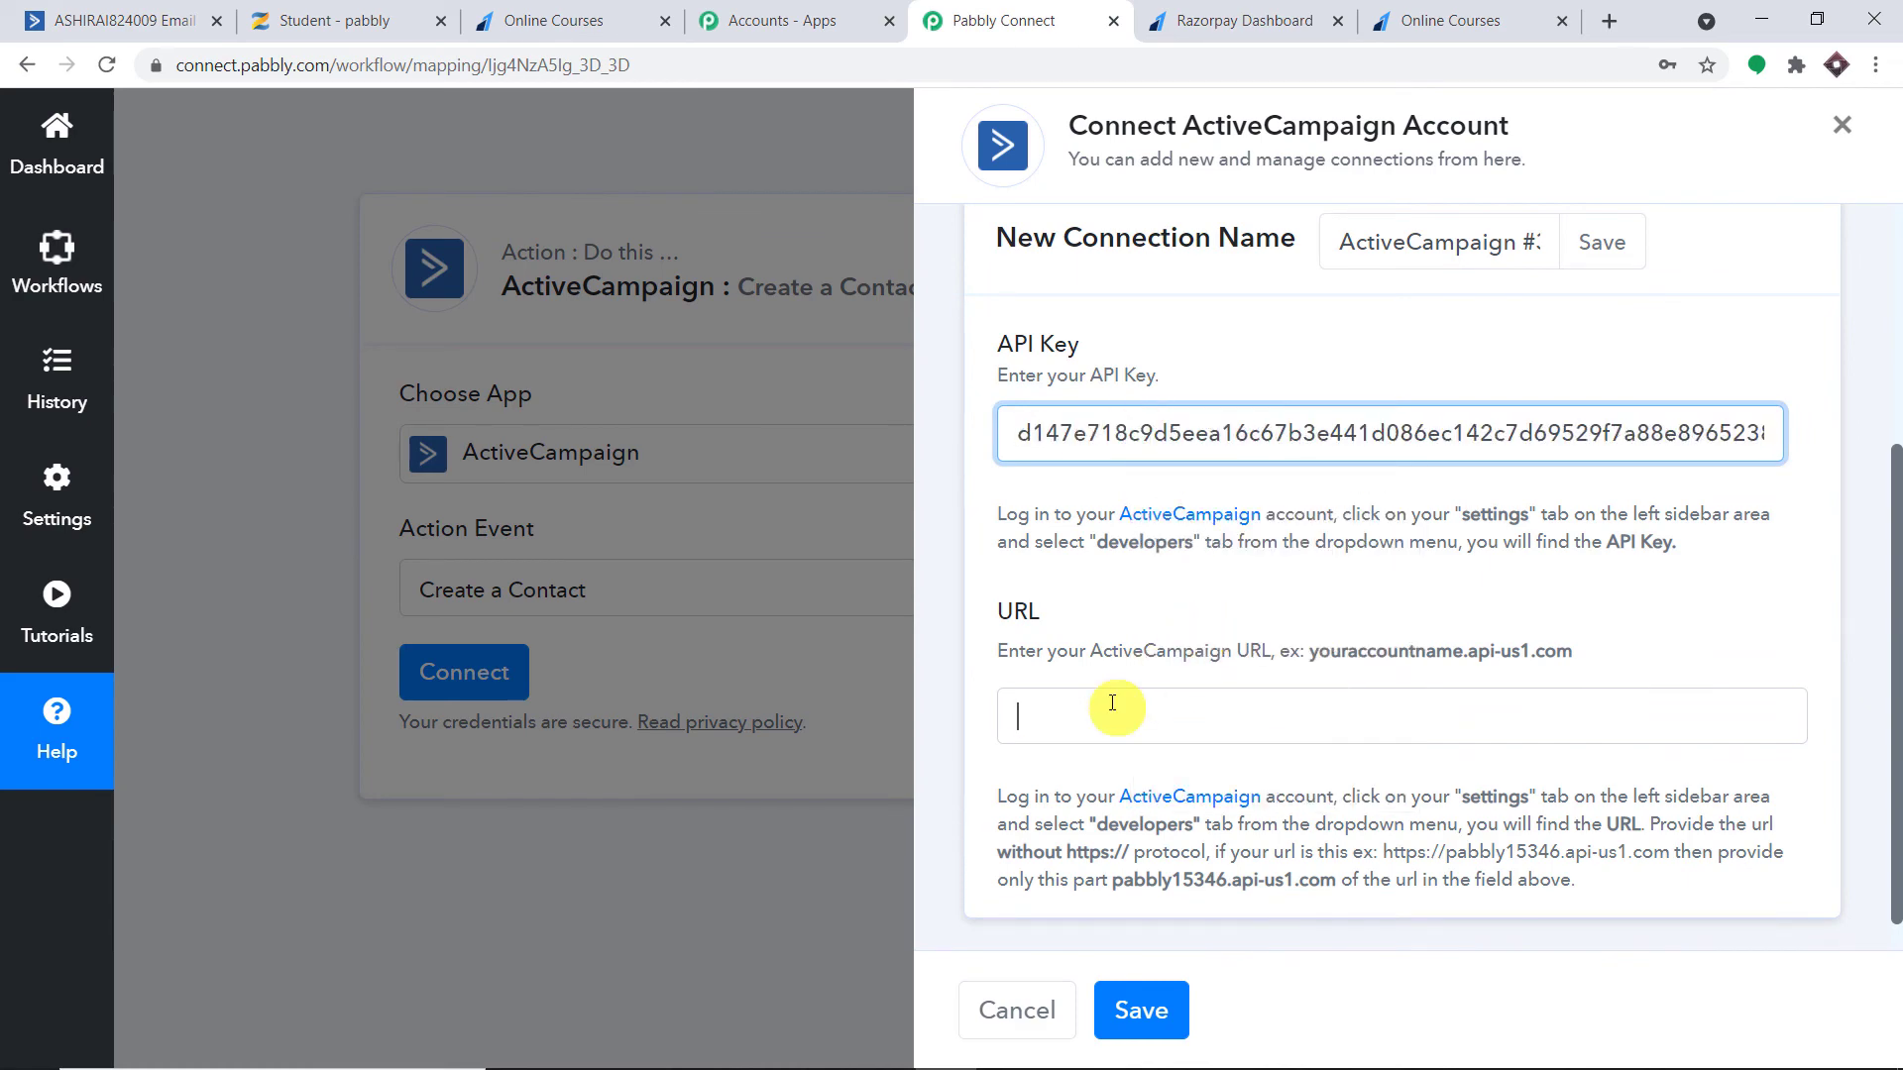
{"action": "left_click", "coordinate": [1112, 704]}
{"action": "left_click", "coordinate": [151, 8]}
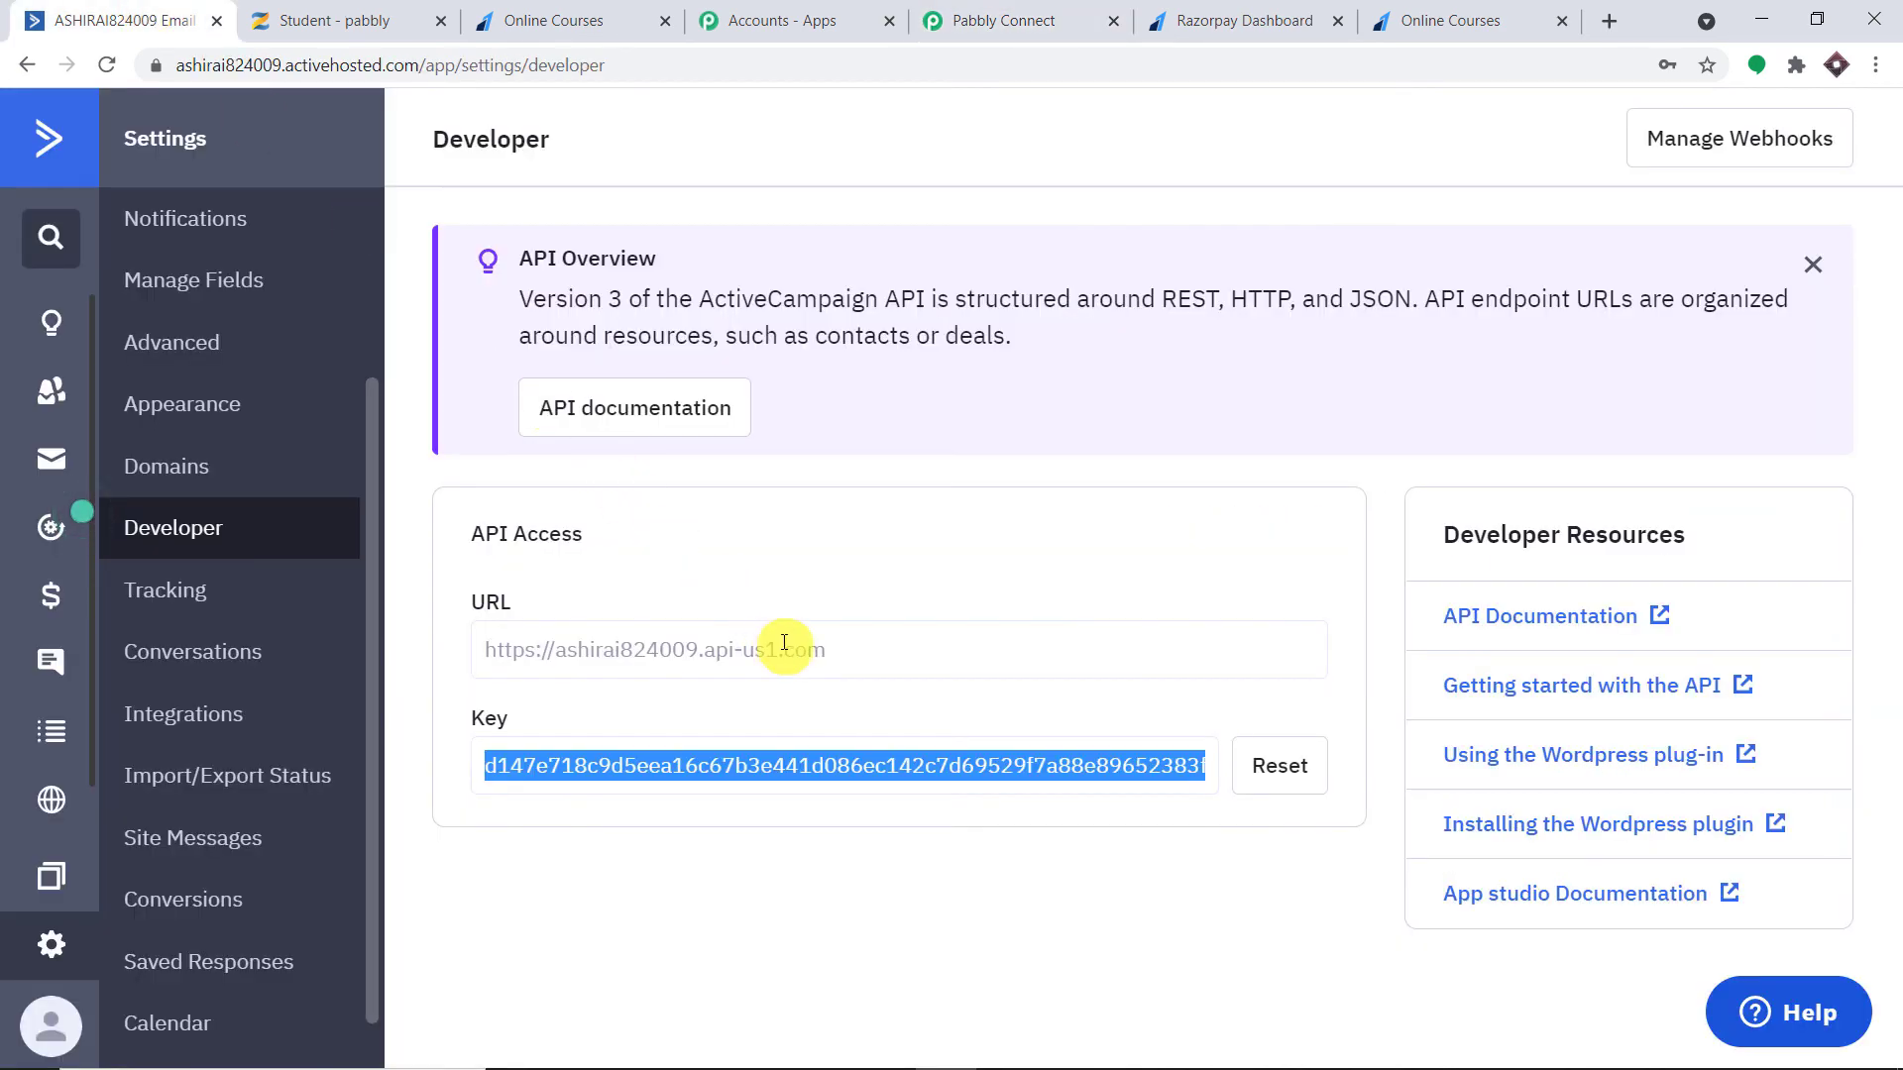
{"action": "left_click_drag", "start_coordinate": [832, 654], "coordinate": [591, 644]}
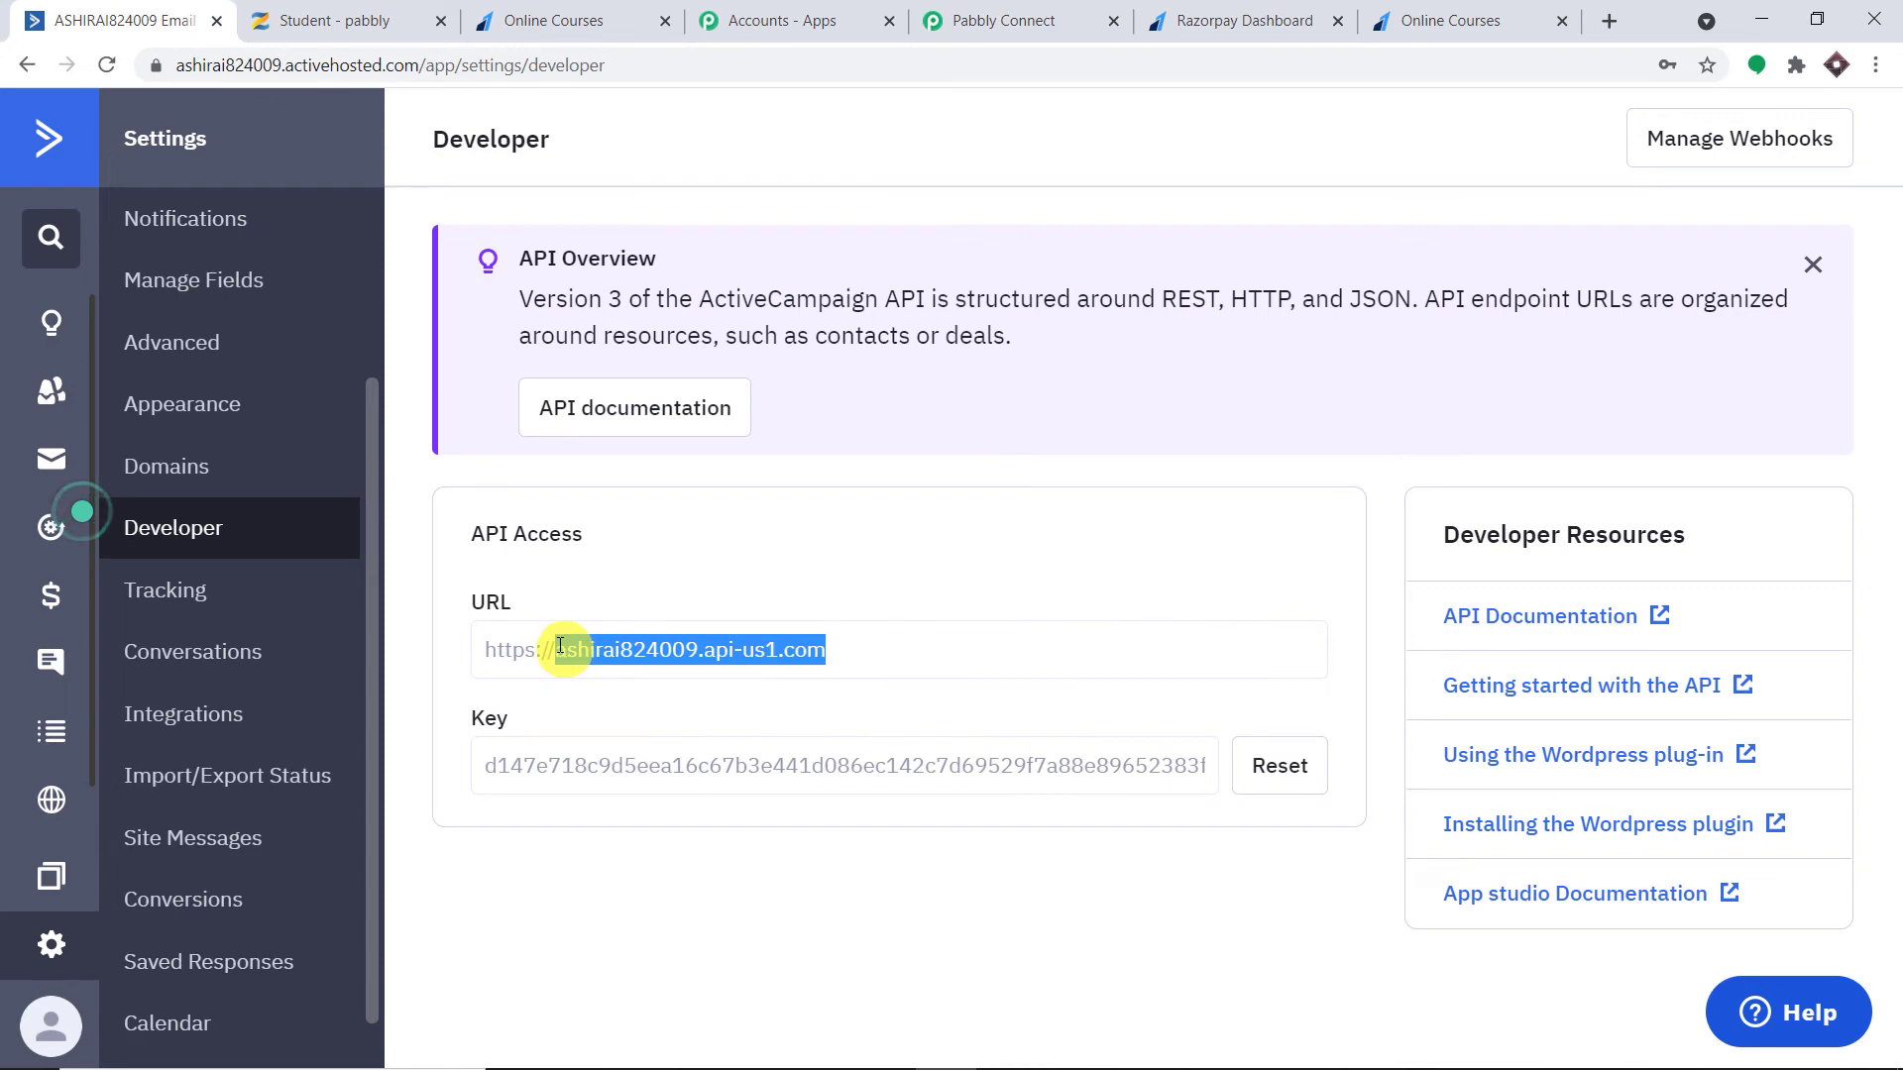
{"action": "right_click", "coordinate": [560, 647]}
{"action": "left_click", "coordinate": [585, 664]}
{"action": "left_click", "coordinate": [975, 37]}
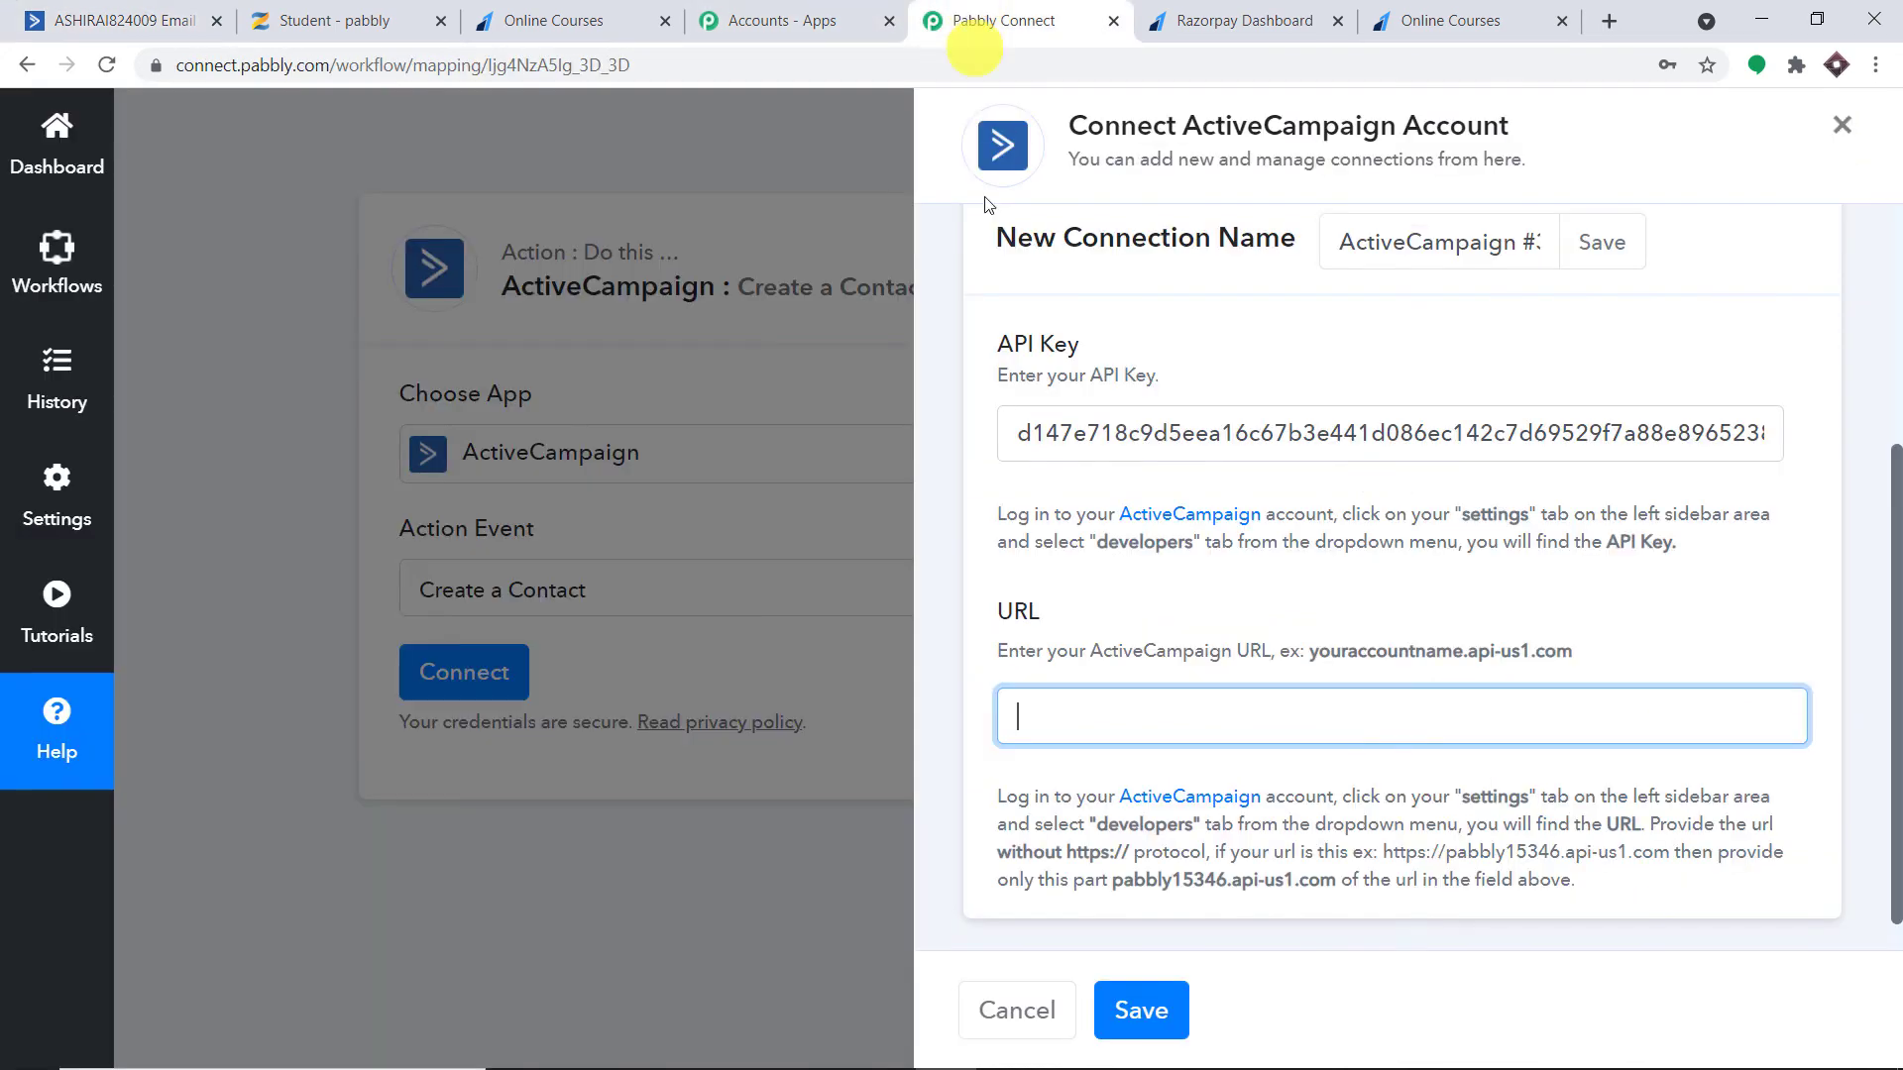
{"action": "right_click", "coordinate": [1045, 716]}
{"action": "left_click", "coordinate": [1138, 503]}
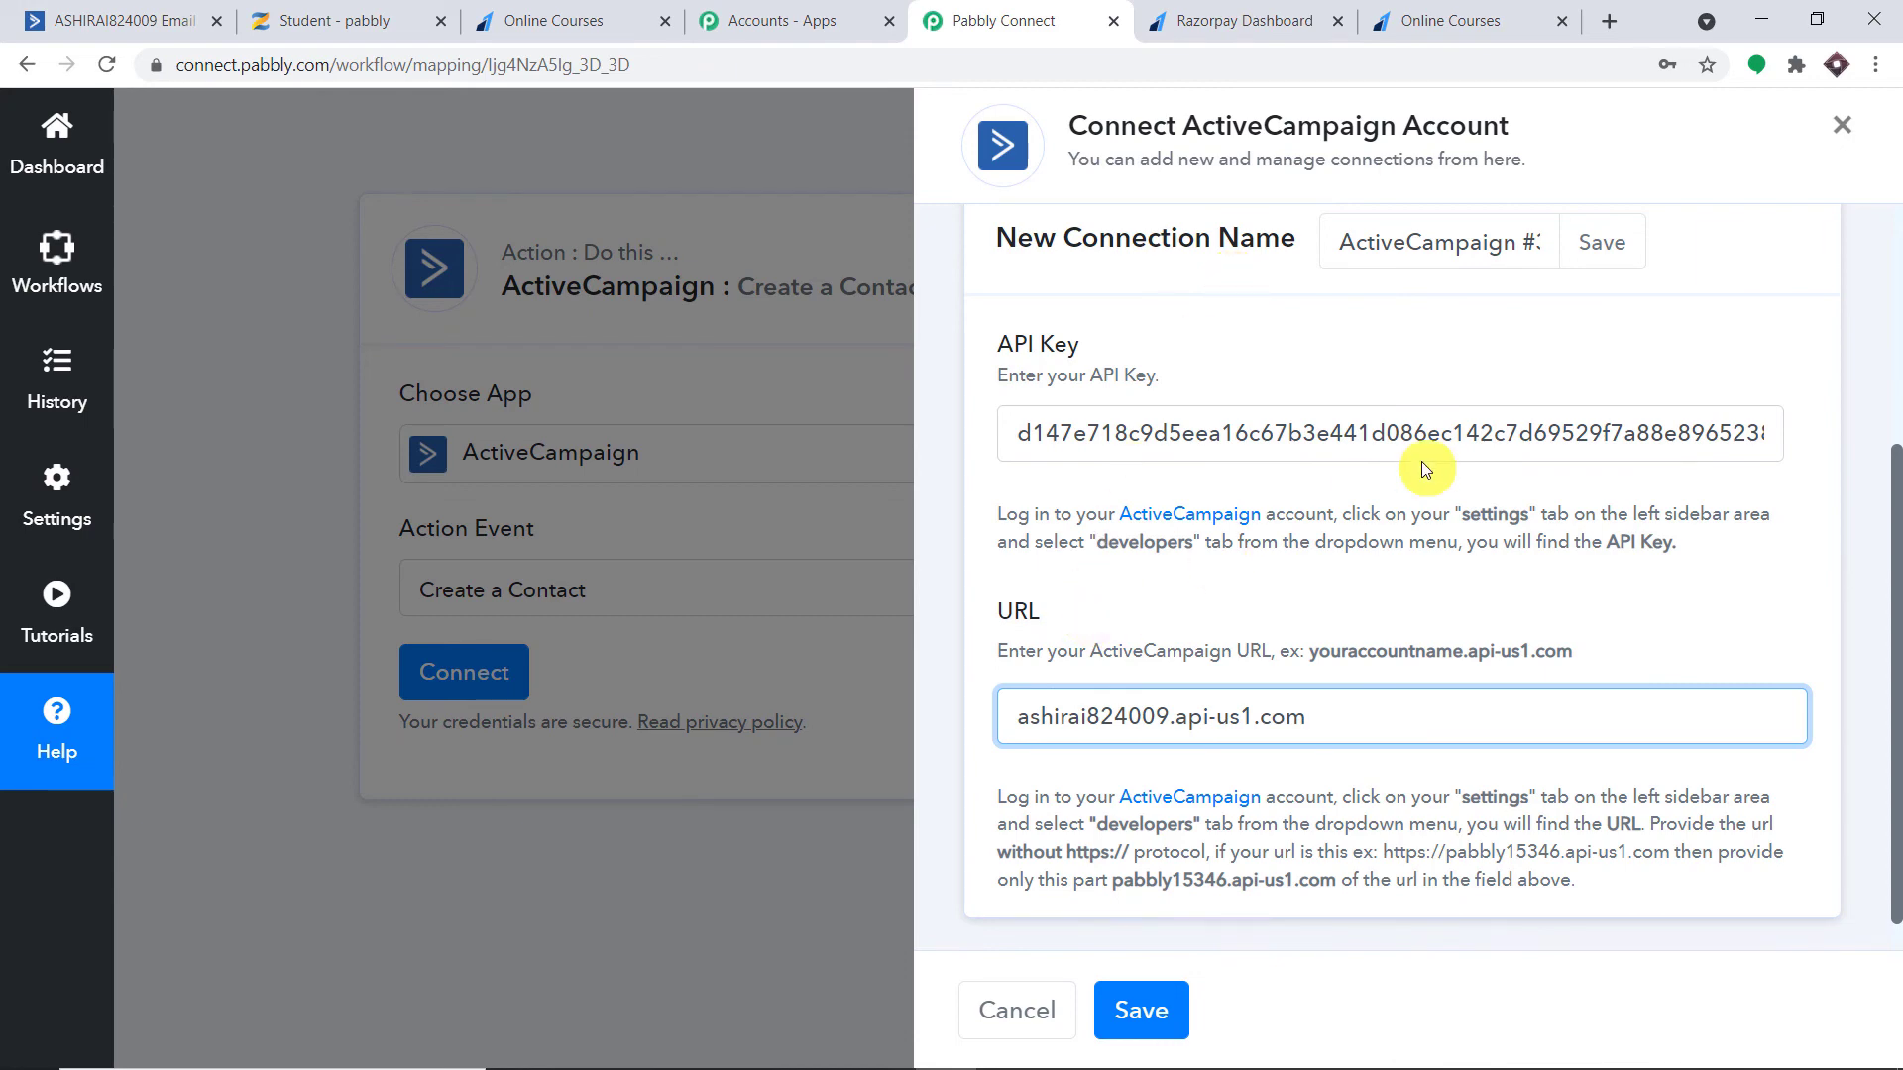
{"action": "left_click", "coordinate": [1142, 1012]}
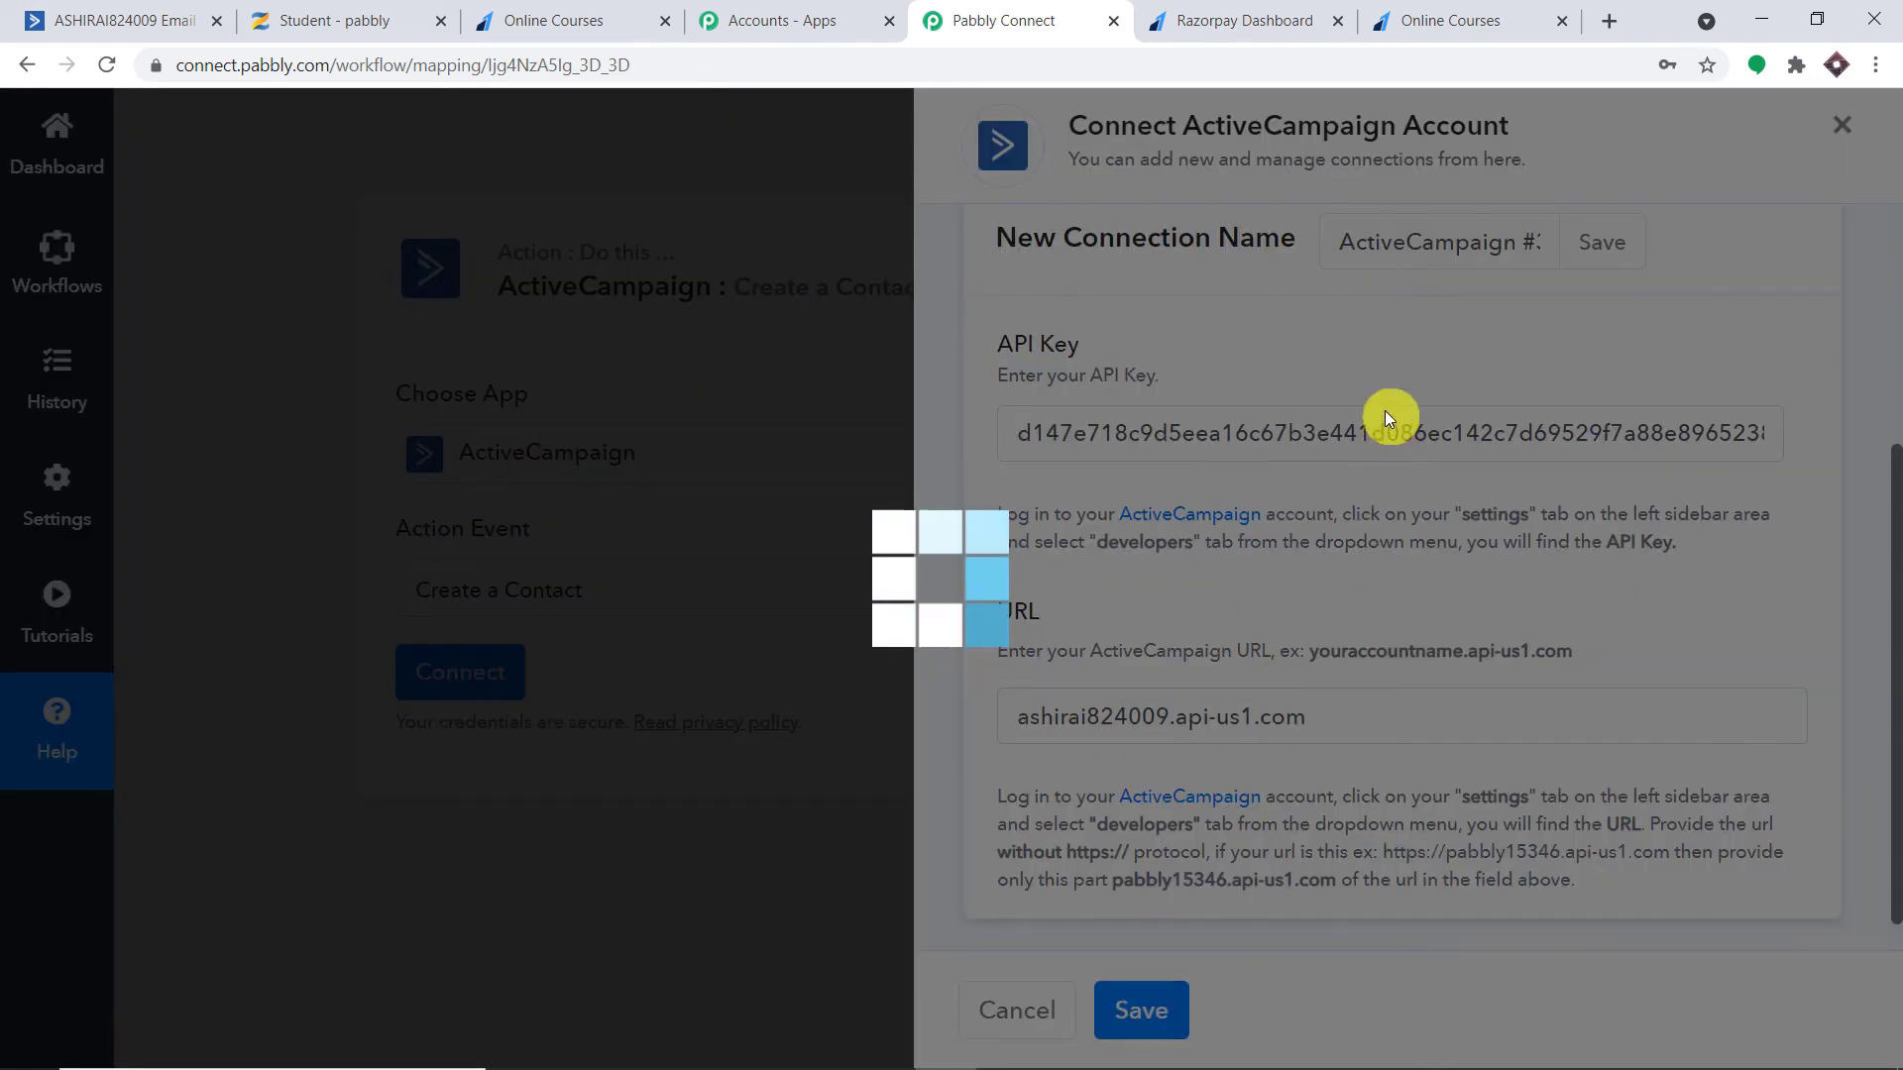
Map the contact's Email field to Payload Payment Entity Email from the Razorpay Payment Captured step
{"action": "scroll", "coordinate": [969, 391], "scroll_direction": "down", "scroll_amount": 5}
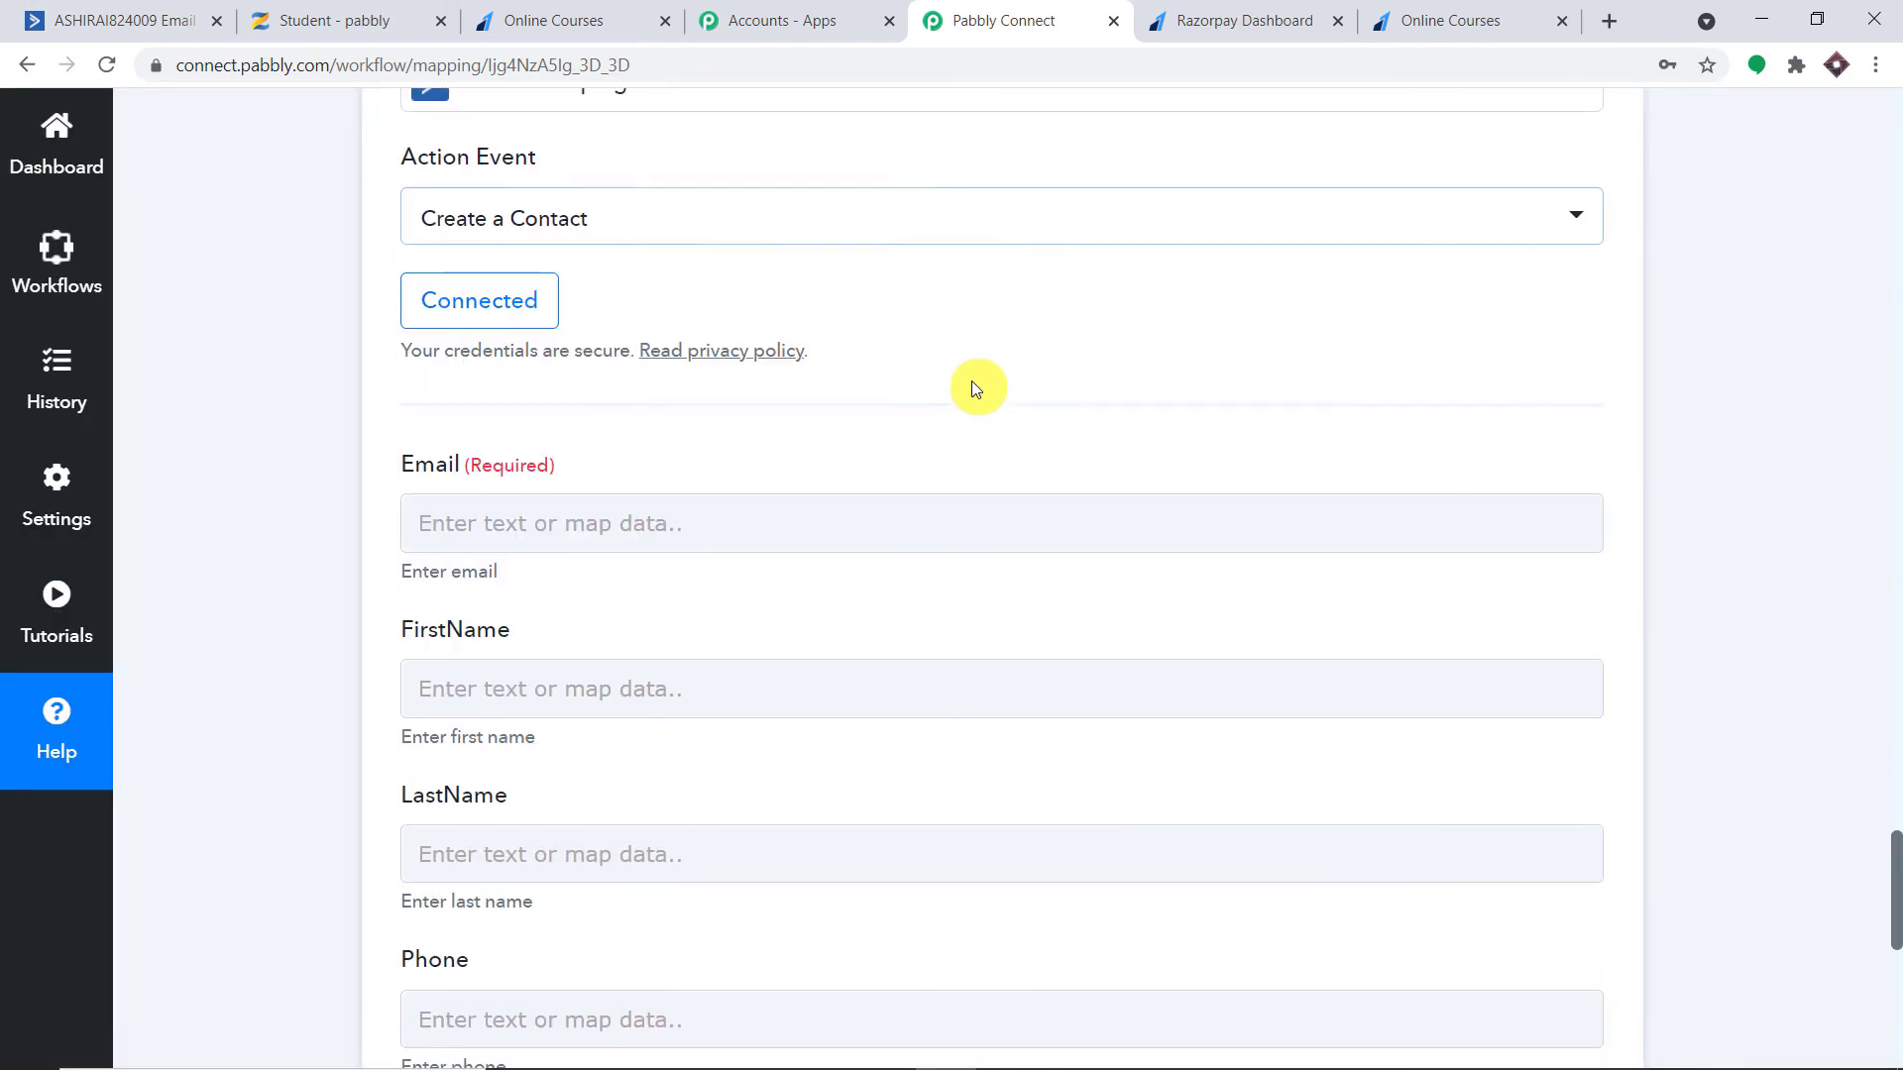
{"action": "scroll", "coordinate": [763, 367], "scroll_direction": "down", "scroll_amount": 3}
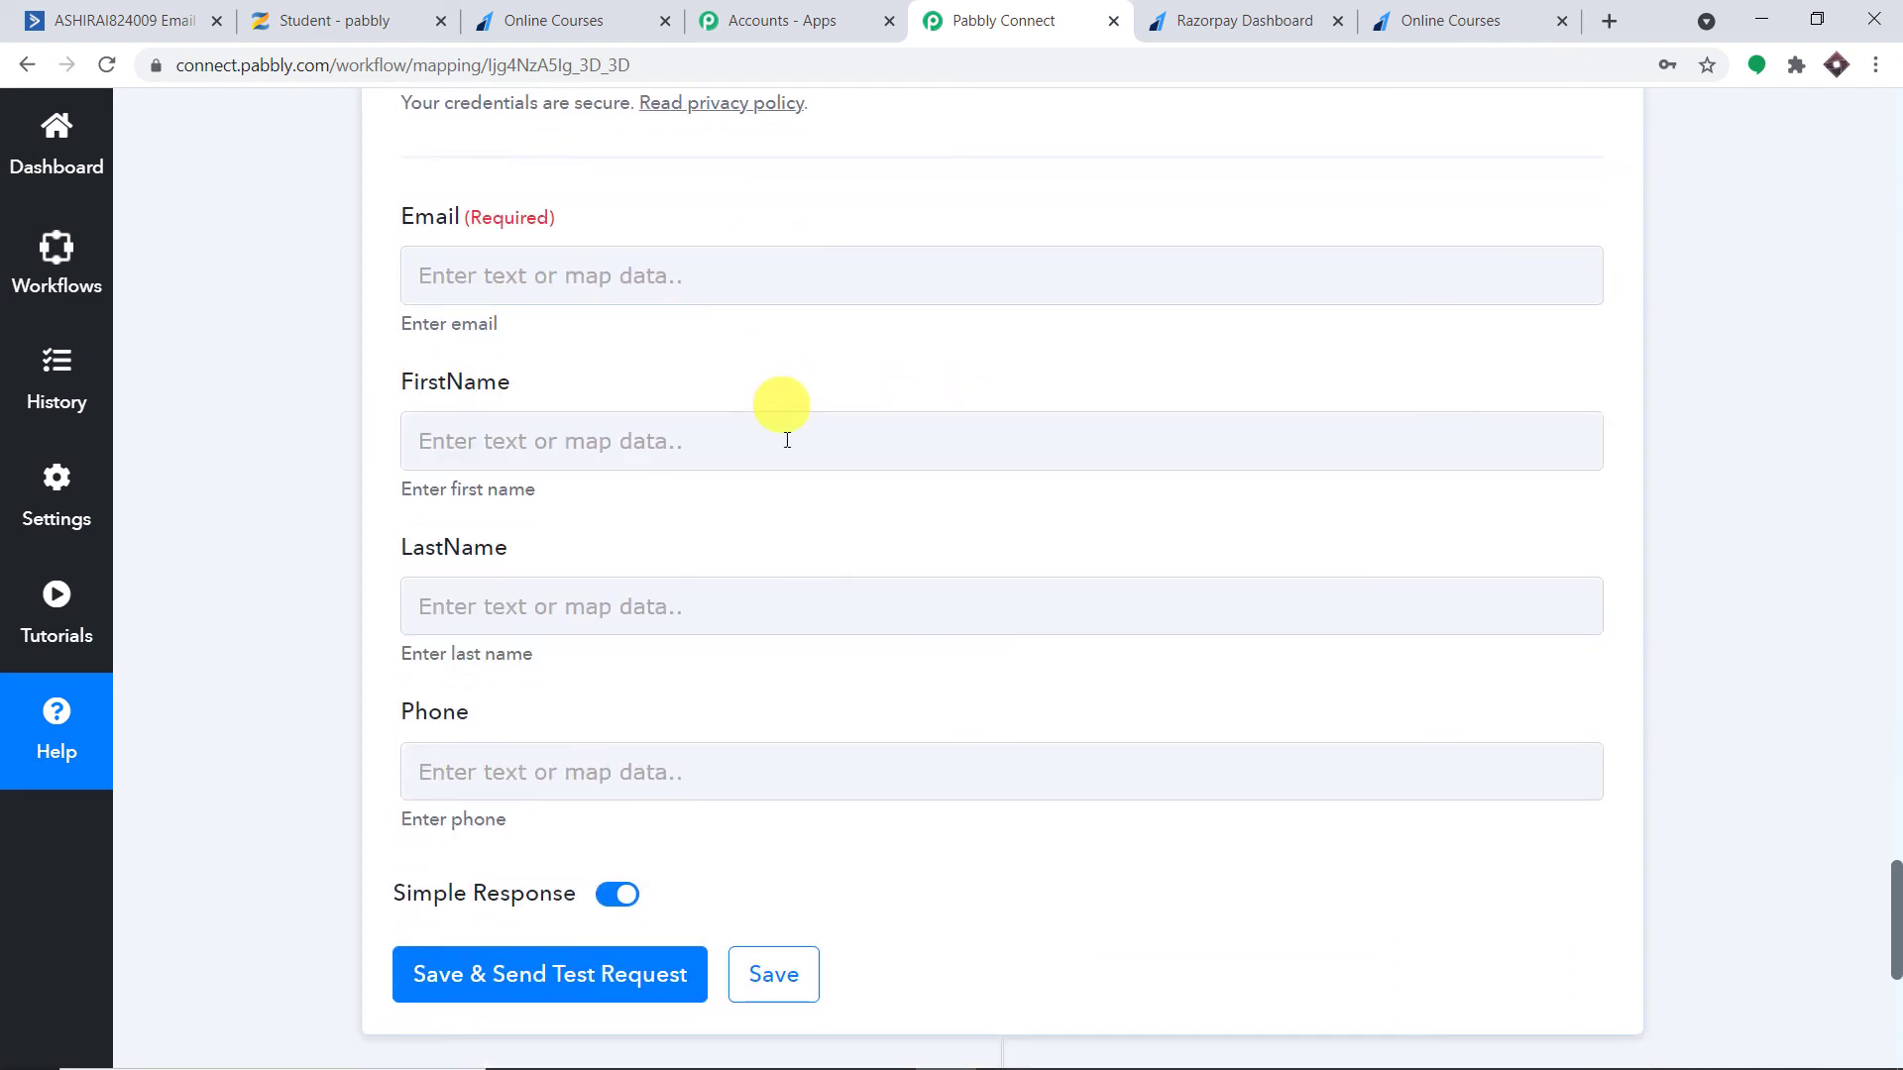
{"action": "scroll", "coordinate": [888, 337], "scroll_direction": "up", "scroll_amount": 1}
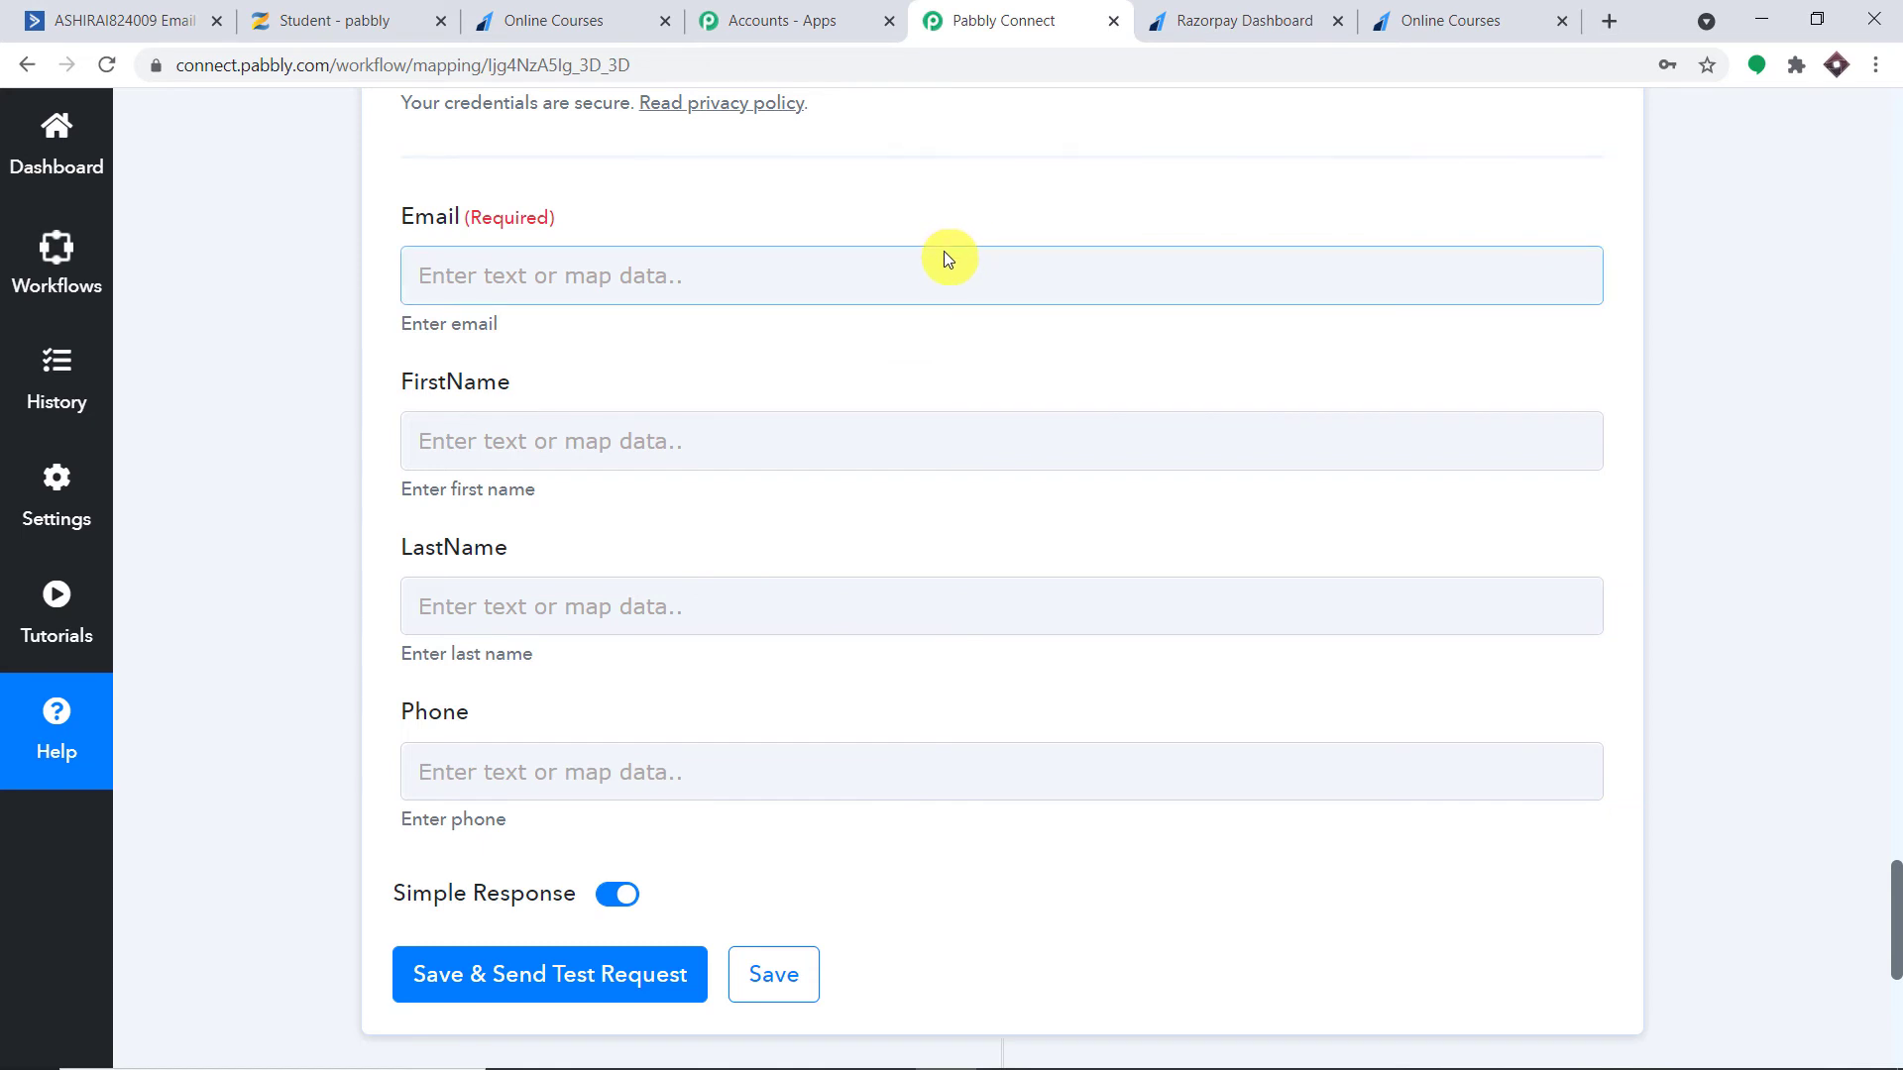
{"action": "left_click", "coordinate": [512, 273]}
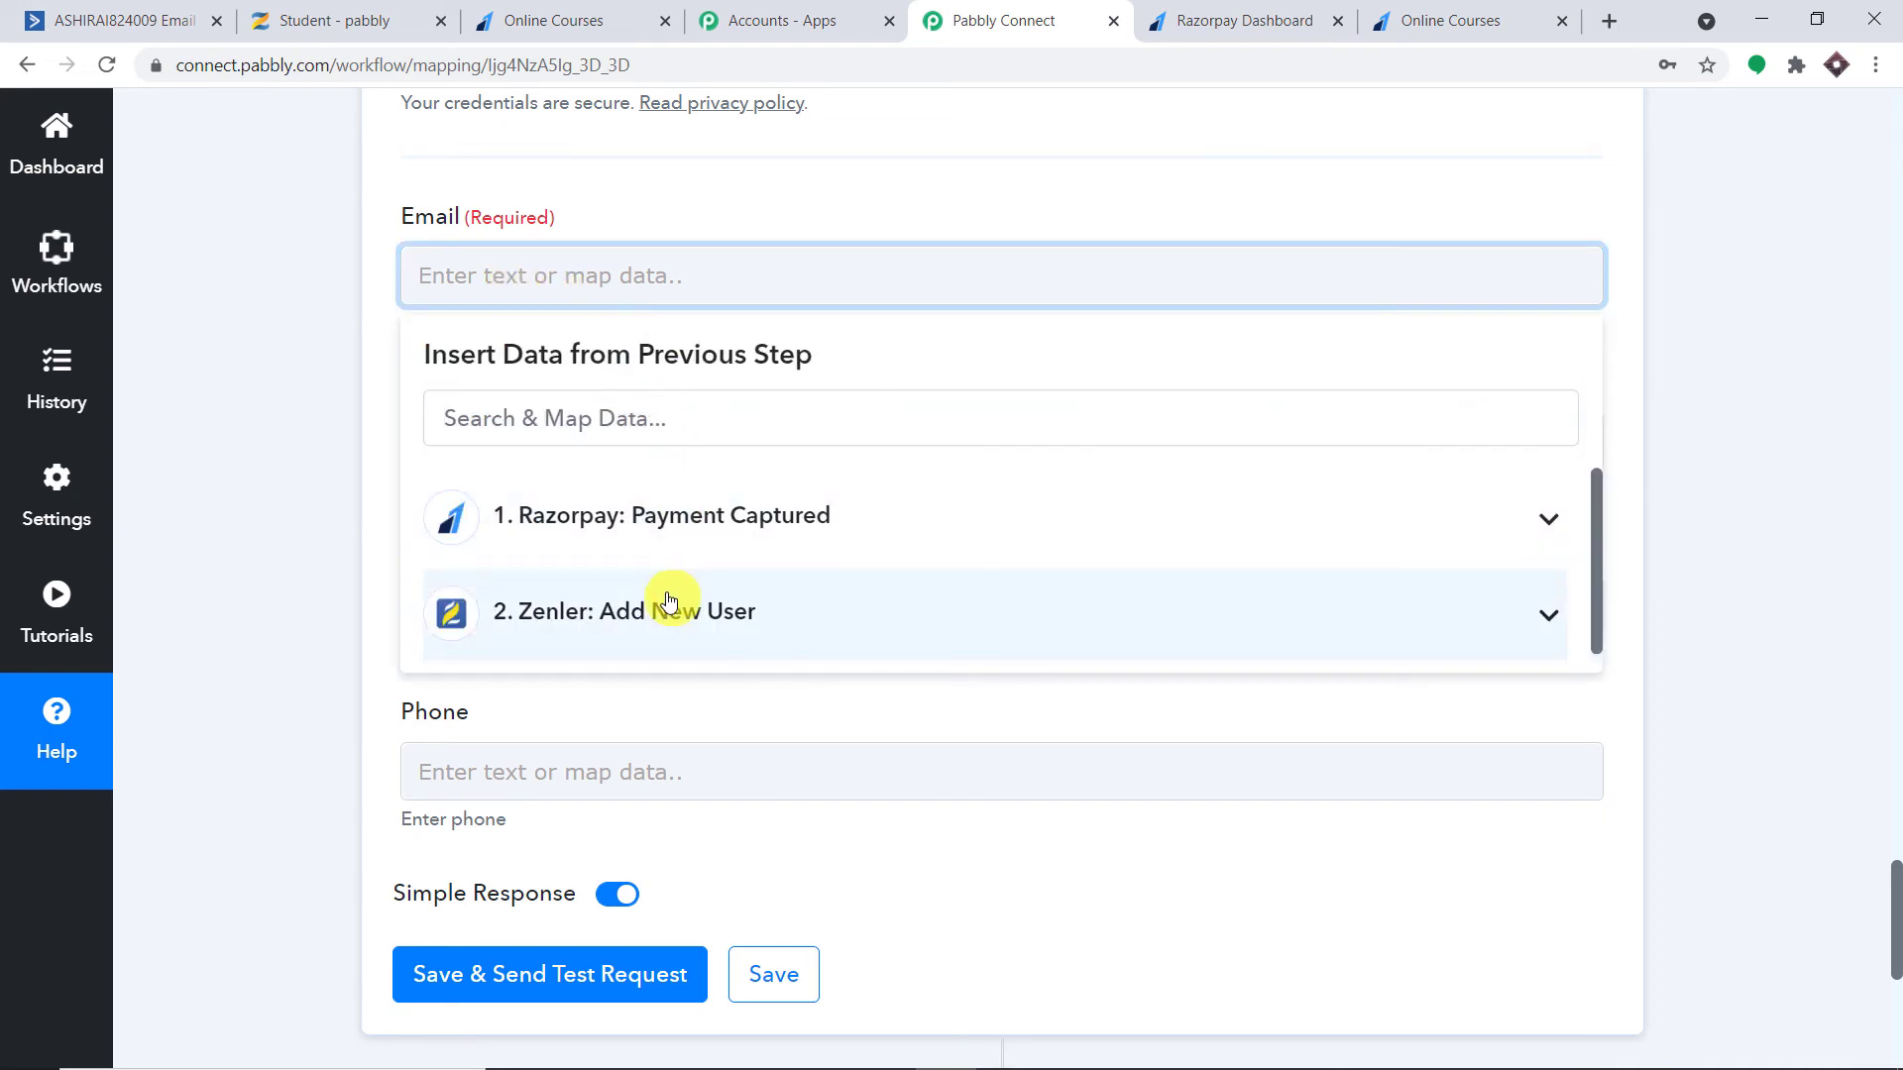
{"action": "left_click", "coordinate": [737, 518]}
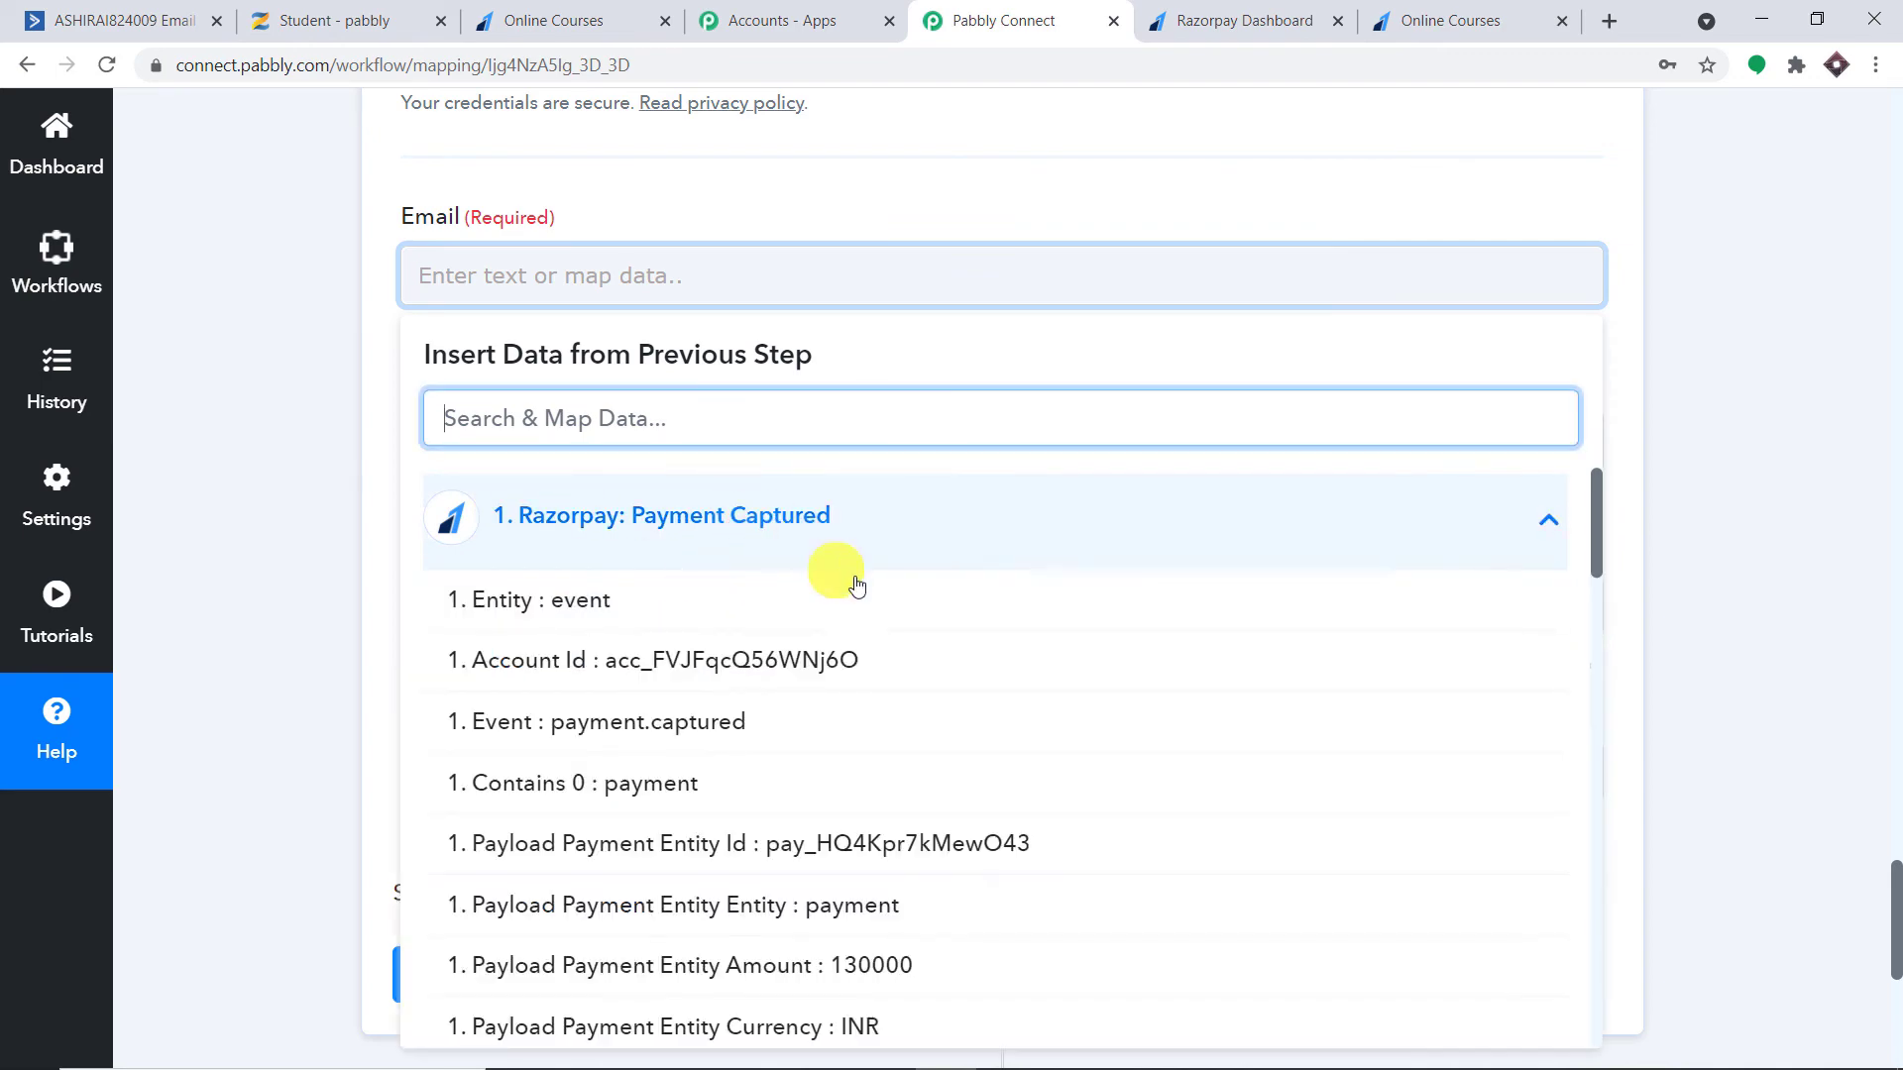
{"action": "scroll", "coordinate": [905, 628], "scroll_direction": "down", "scroll_amount": 15}
{"action": "scroll", "coordinate": [905, 640], "scroll_direction": "down", "scroll_amount": 4}
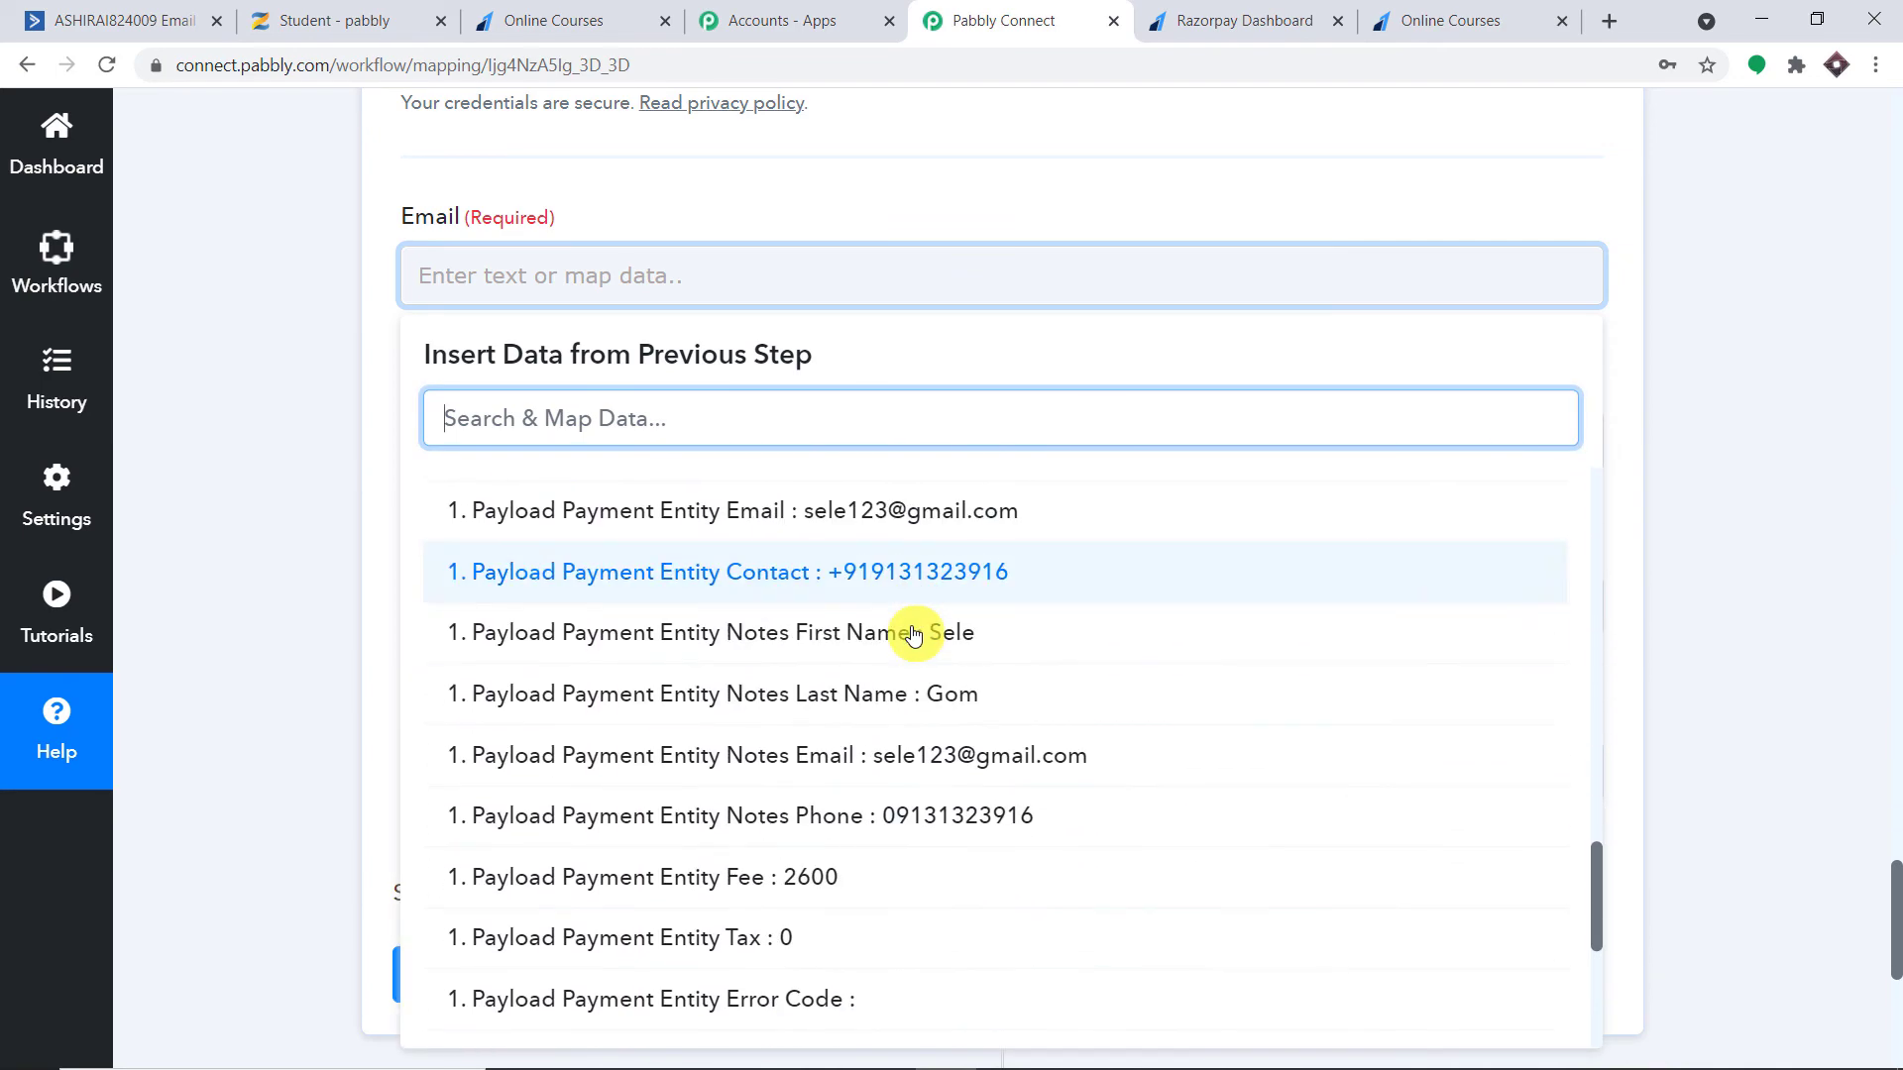
{"action": "left_click", "coordinate": [930, 505]}
{"action": "left_click", "coordinate": [892, 208]}
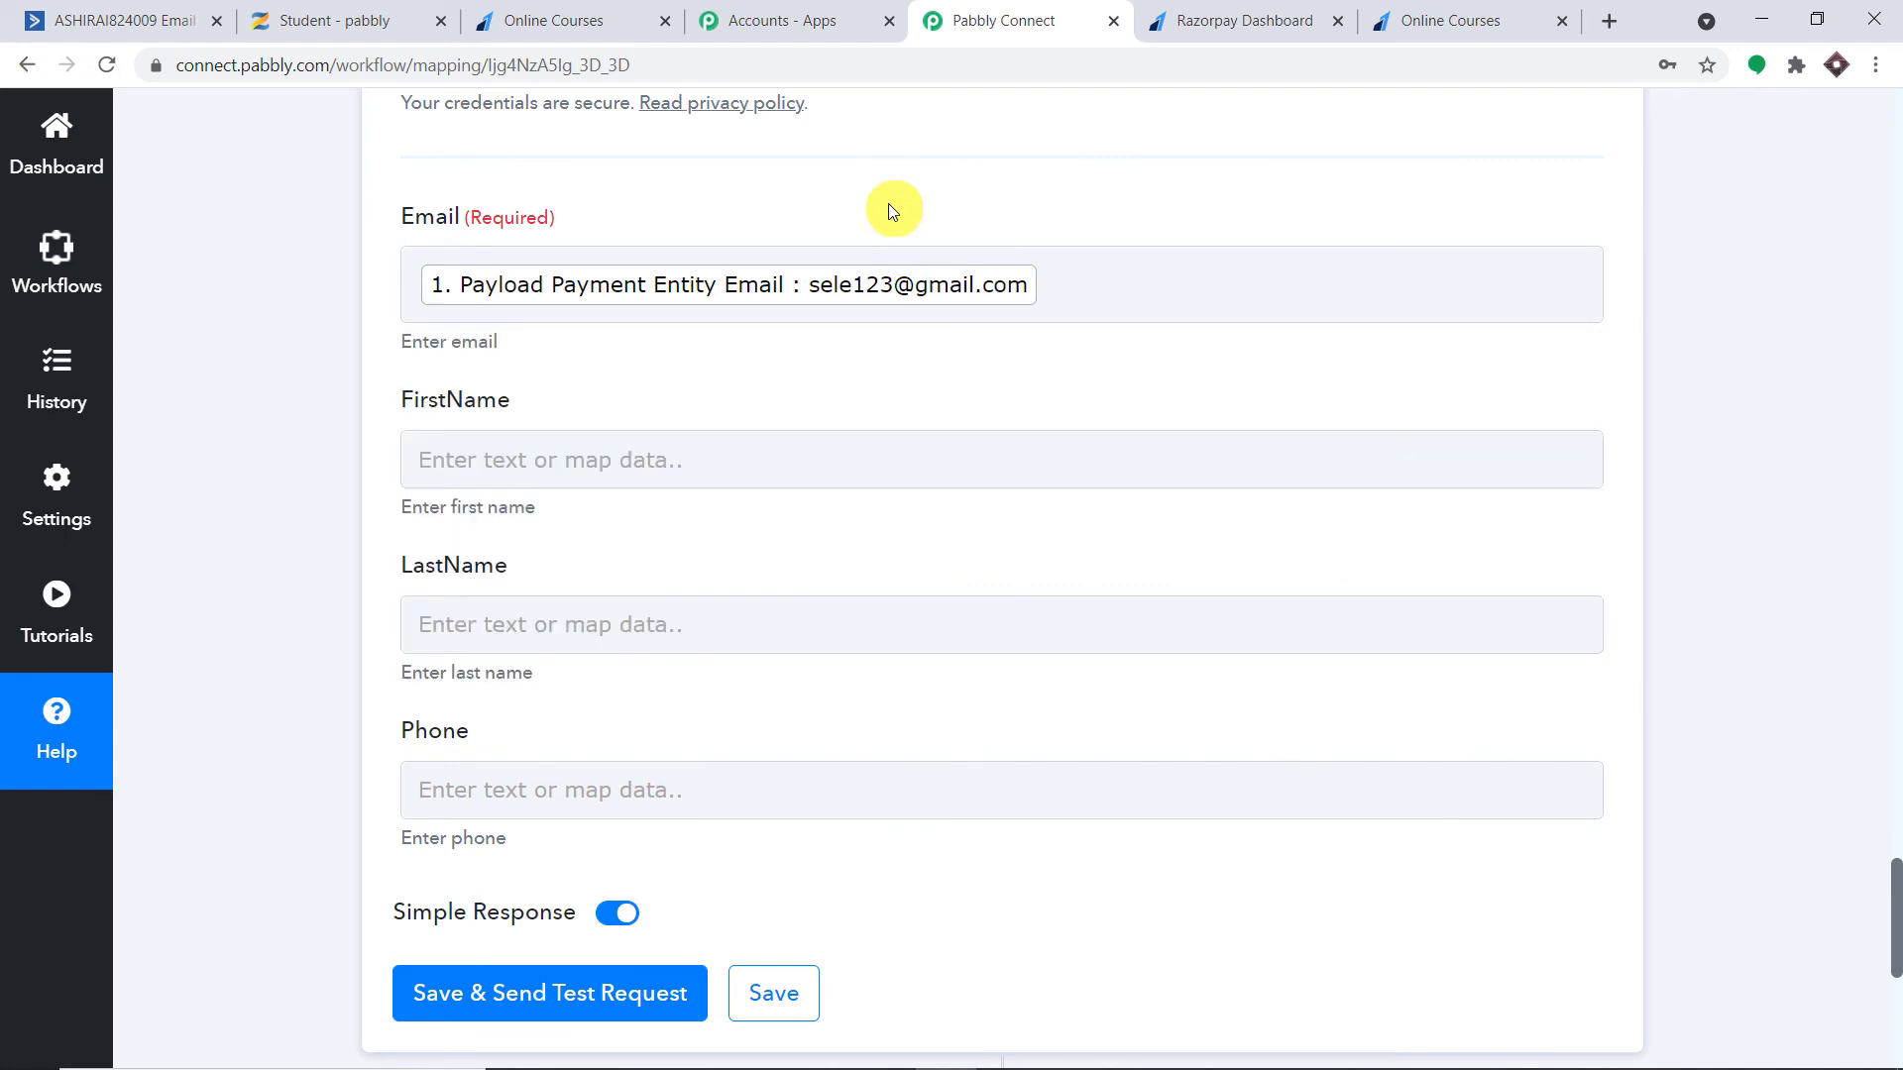
Map the contact's FirstName field to Payload Payment Entity Notes First Name from the Razorpay step
{"action": "scroll", "coordinate": [753, 278], "scroll_direction": "down", "scroll_amount": 1}
{"action": "left_click", "coordinate": [605, 346]}
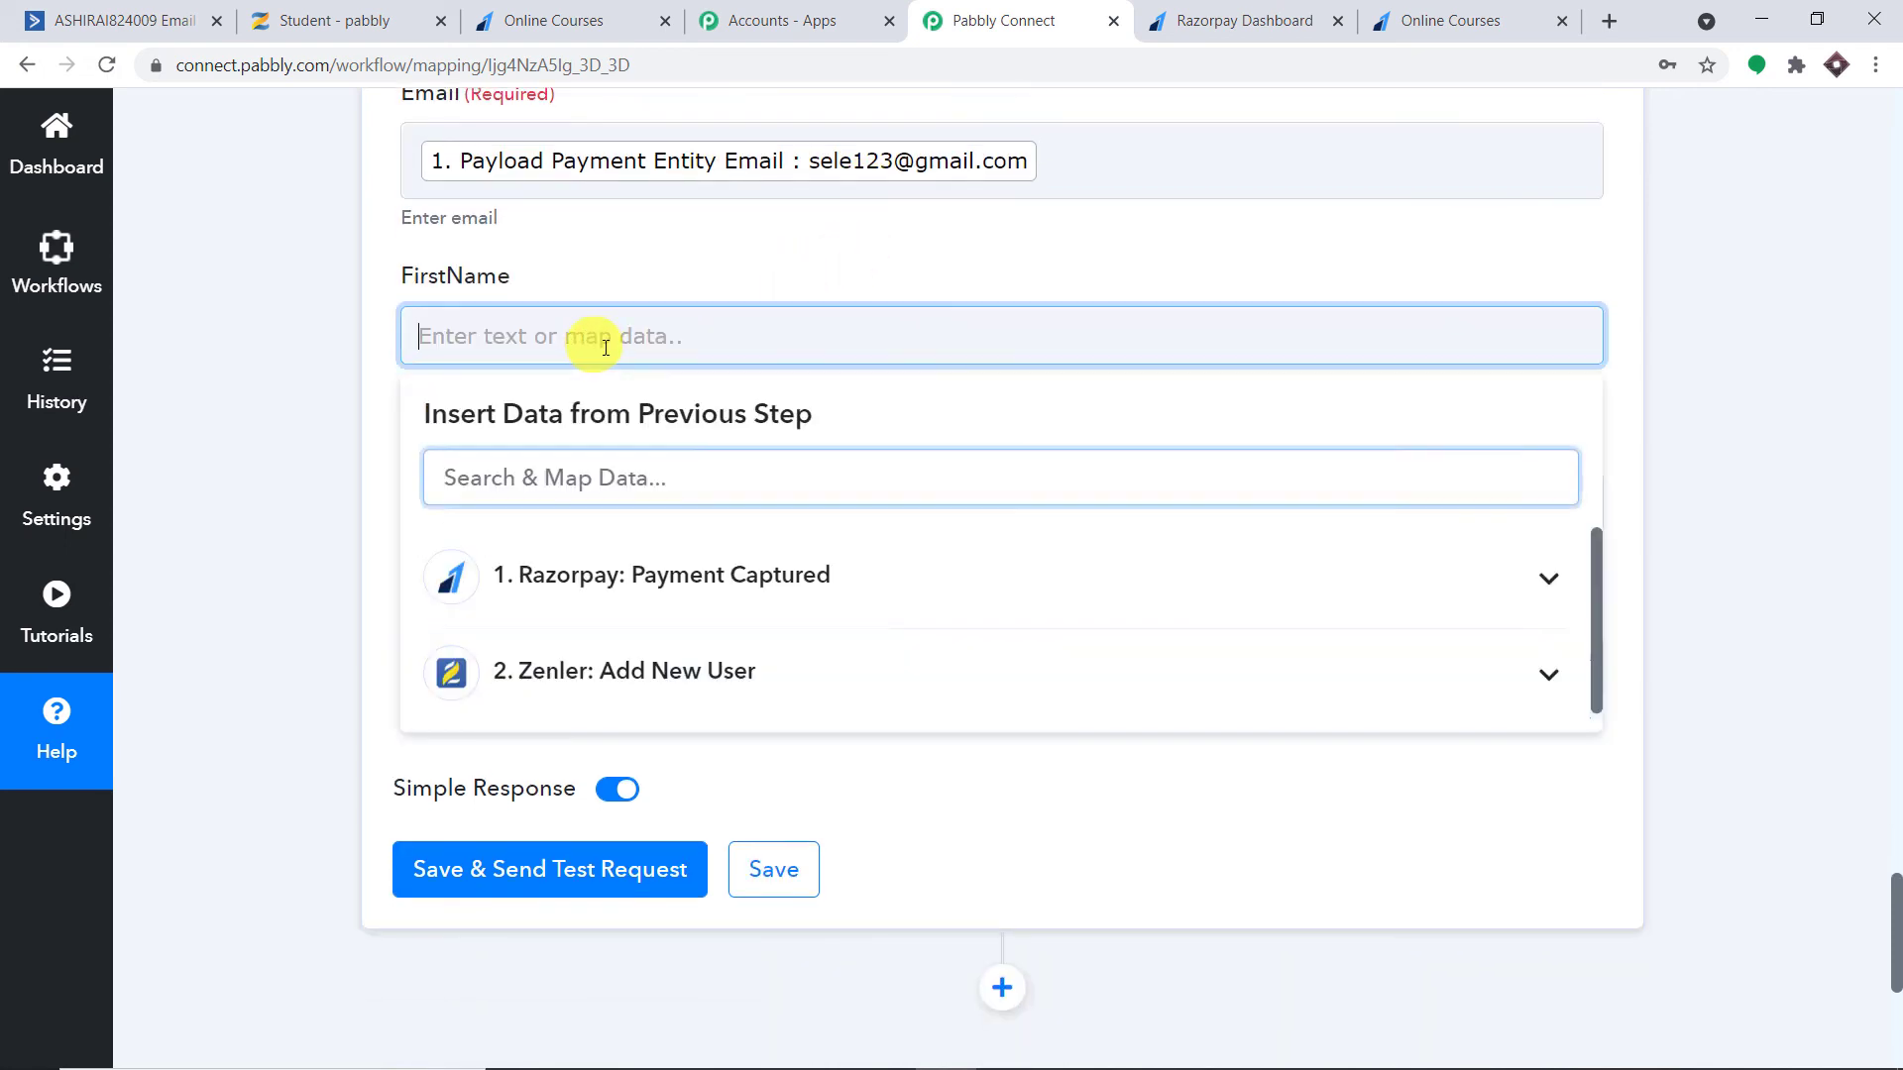
{"action": "left_click", "coordinate": [684, 573]}
{"action": "scroll", "coordinate": [852, 718], "scroll_direction": "down", "scroll_amount": 5}
{"action": "scroll", "coordinate": [904, 727], "scroll_direction": "down", "scroll_amount": 8}
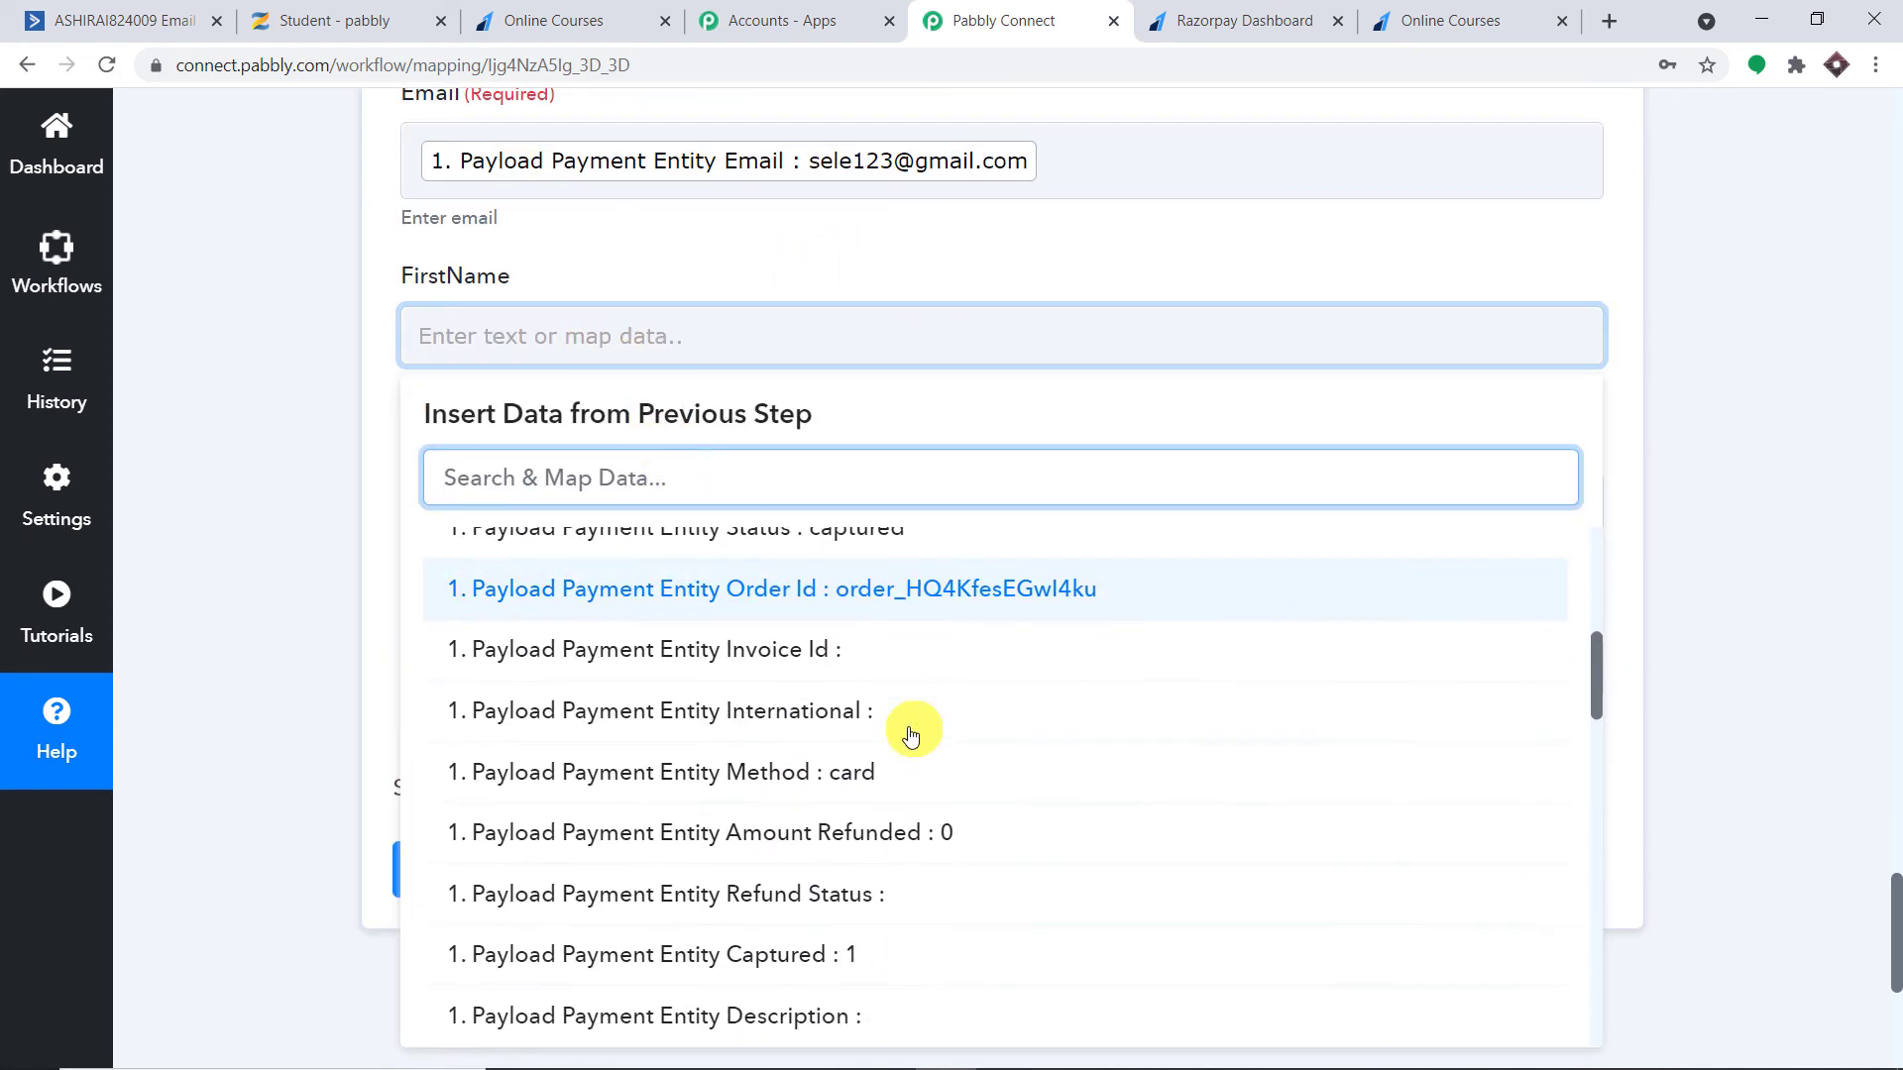
{"action": "scroll", "coordinate": [919, 741], "scroll_direction": "down", "scroll_amount": 6}
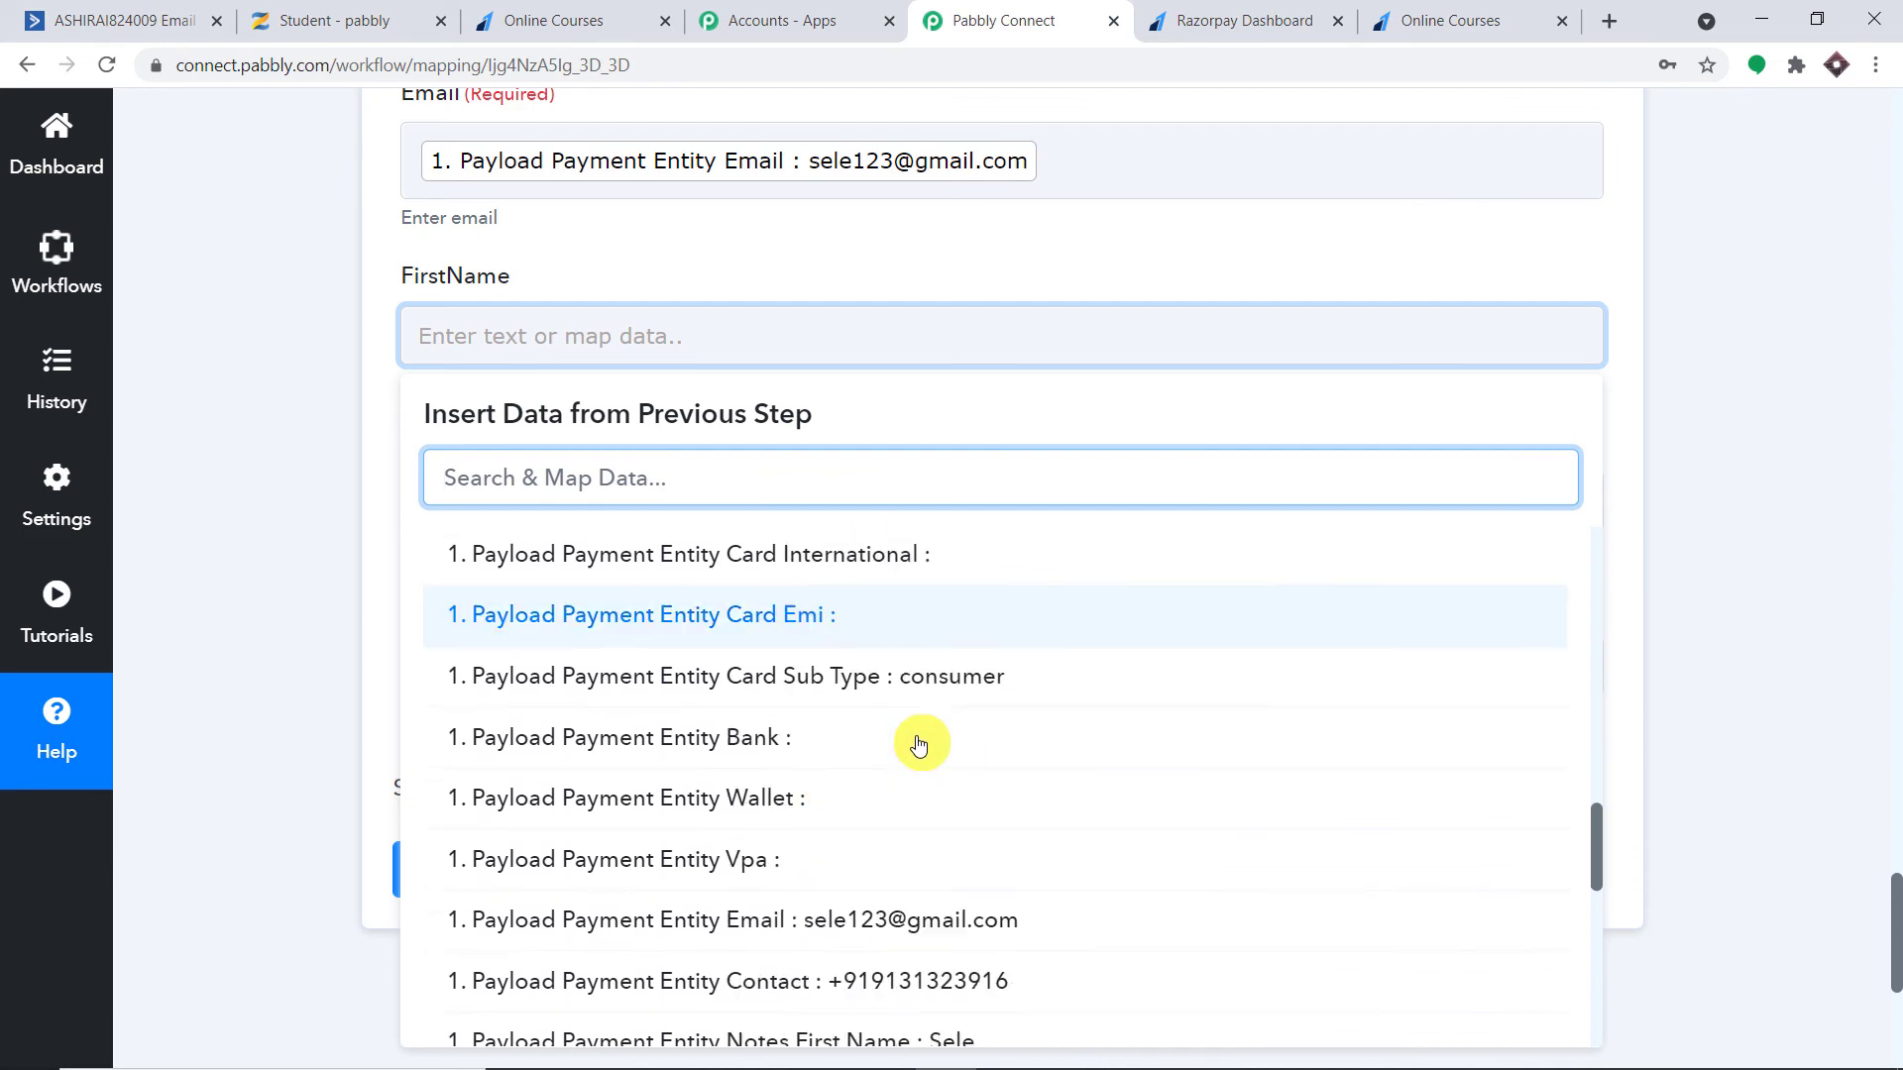
{"action": "left_click", "coordinate": [921, 710]}
{"action": "left_click", "coordinate": [862, 274]}
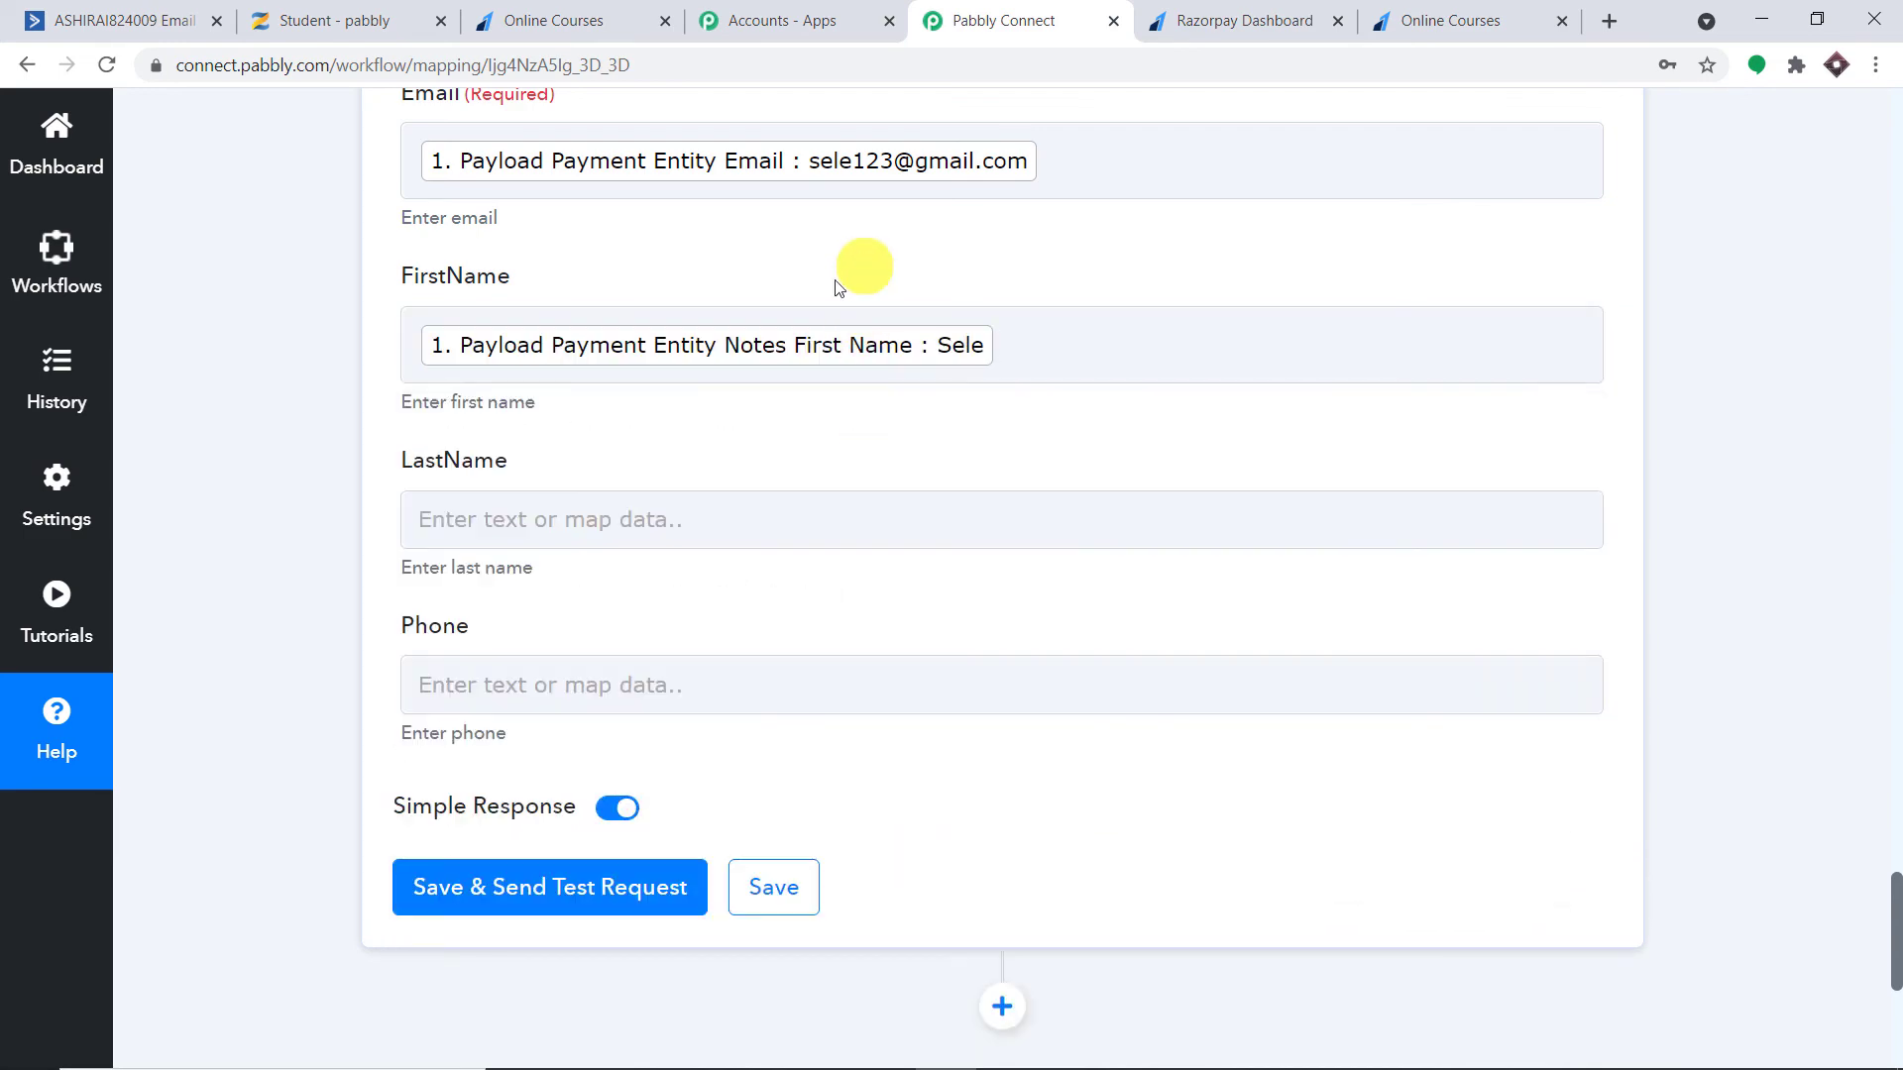
Map the contact's LastName field to Payload Payment Entity Notes Last Name from the Razorpay step
{"action": "left_click", "coordinate": [638, 513]}
{"action": "scroll", "coordinate": [907, 624], "scroll_direction": "down", "scroll_amount": 3}
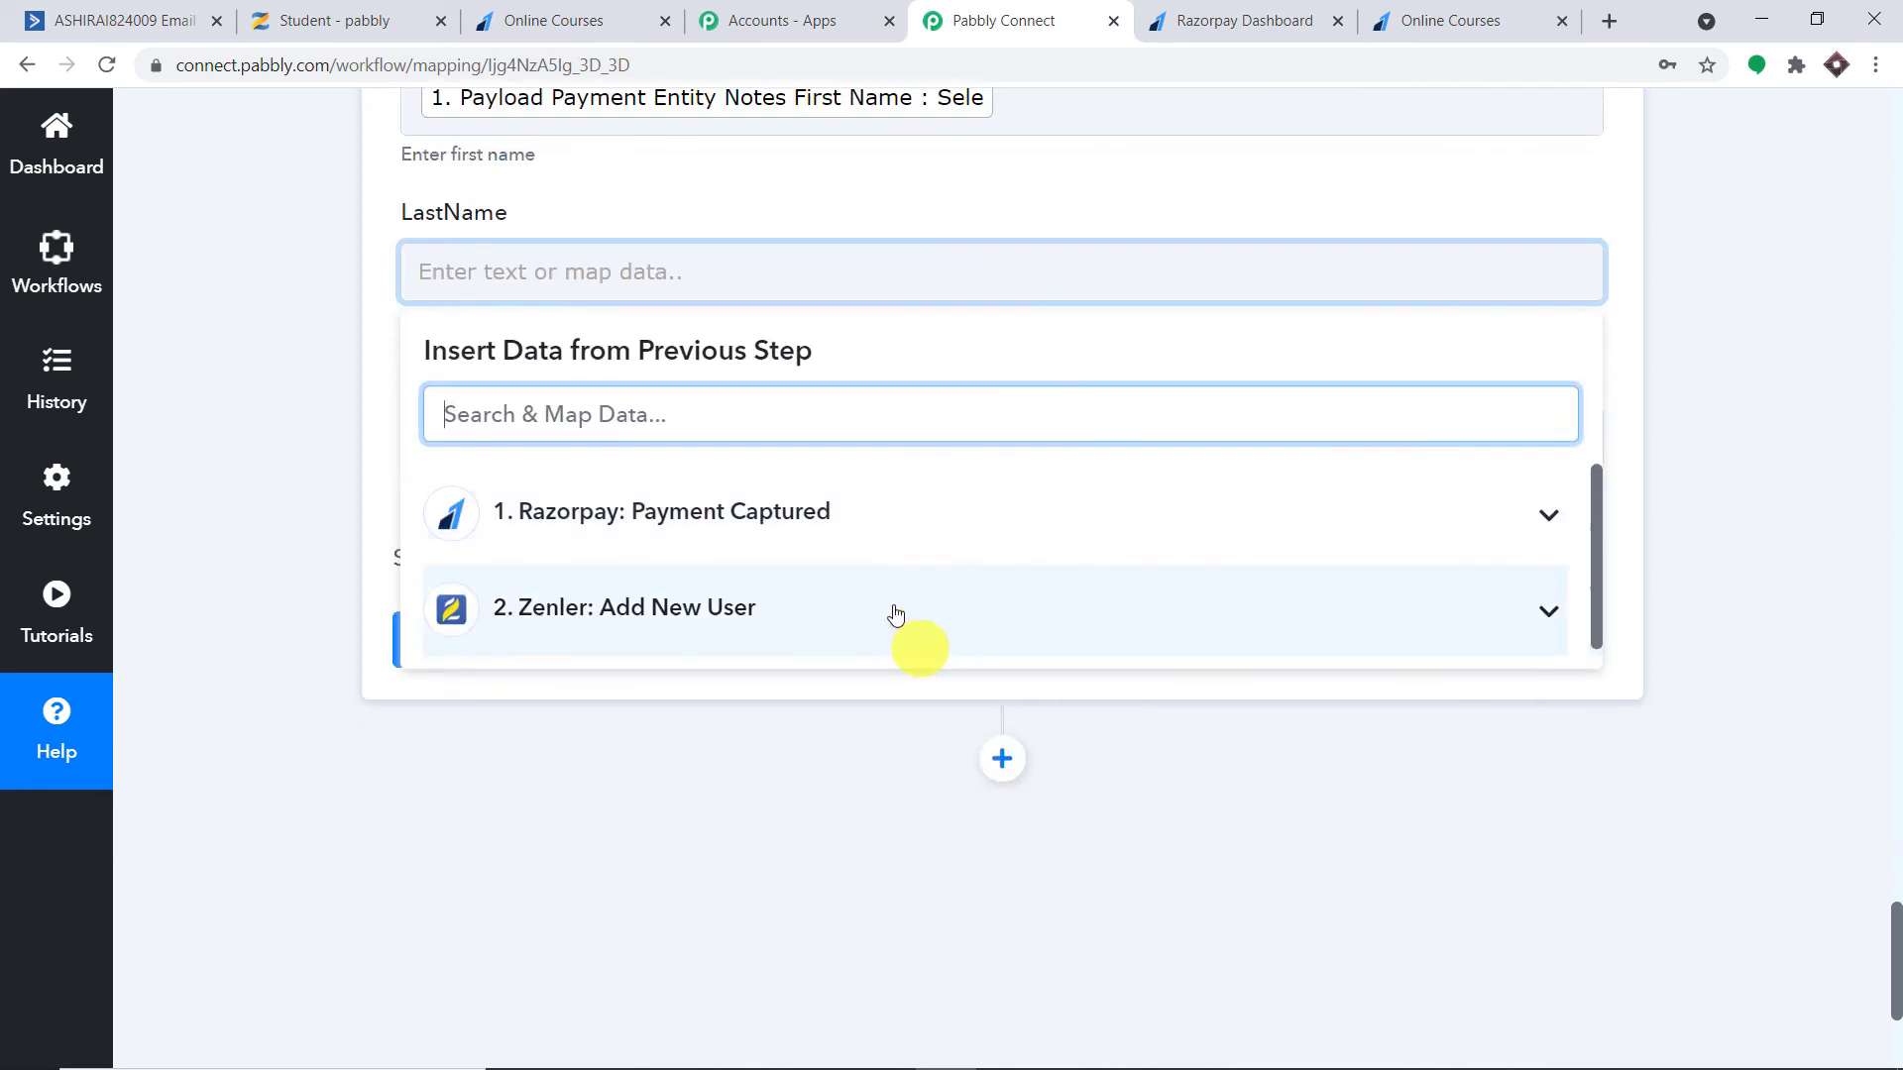
{"action": "left_click", "coordinate": [851, 525]}
{"action": "scroll", "coordinate": [1026, 788], "scroll_direction": "down", "scroll_amount": 8}
{"action": "scroll", "coordinate": [1038, 783], "scroll_direction": "down", "scroll_amount": 10}
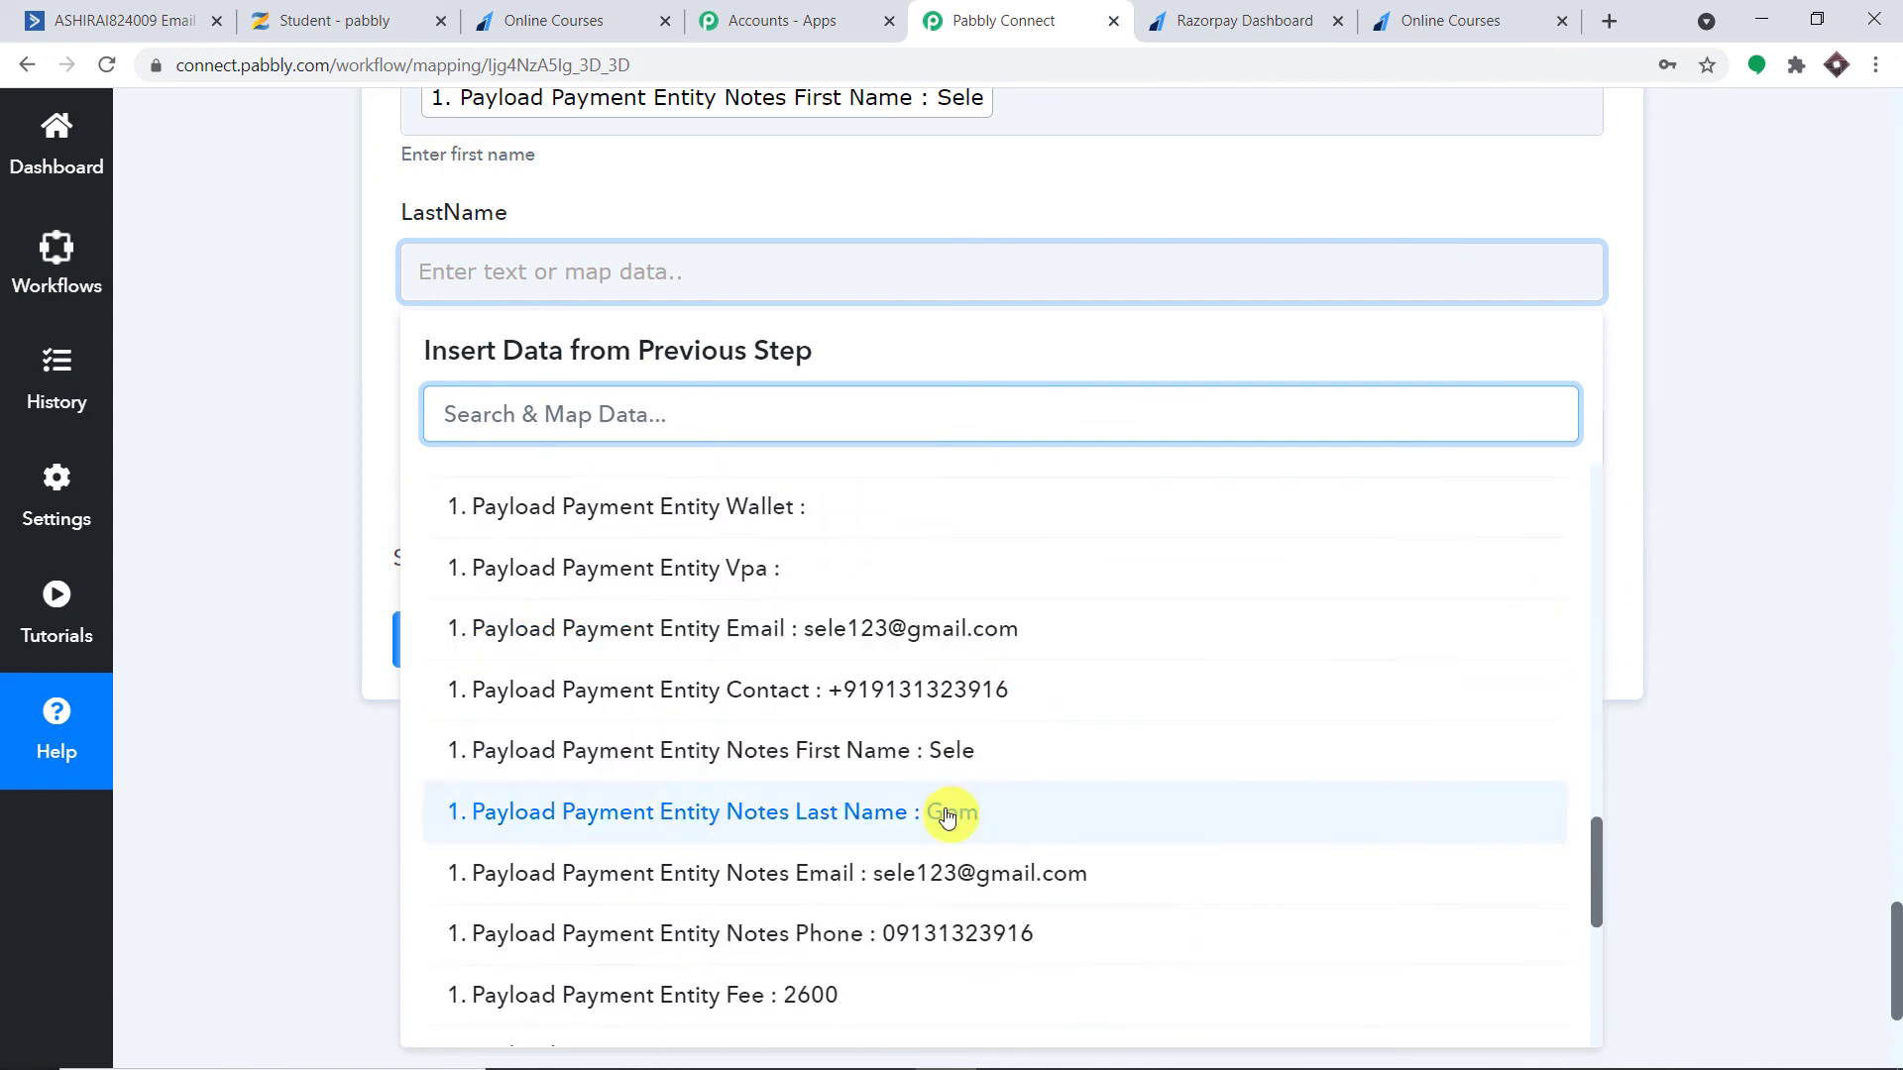
{"action": "left_click", "coordinate": [955, 817]}
{"action": "left_click", "coordinate": [989, 218]}
Map the contact's Phone field to Payload Payment Entity Contact from the Razorpay Payment Captured step
{"action": "left_click", "coordinate": [679, 458]}
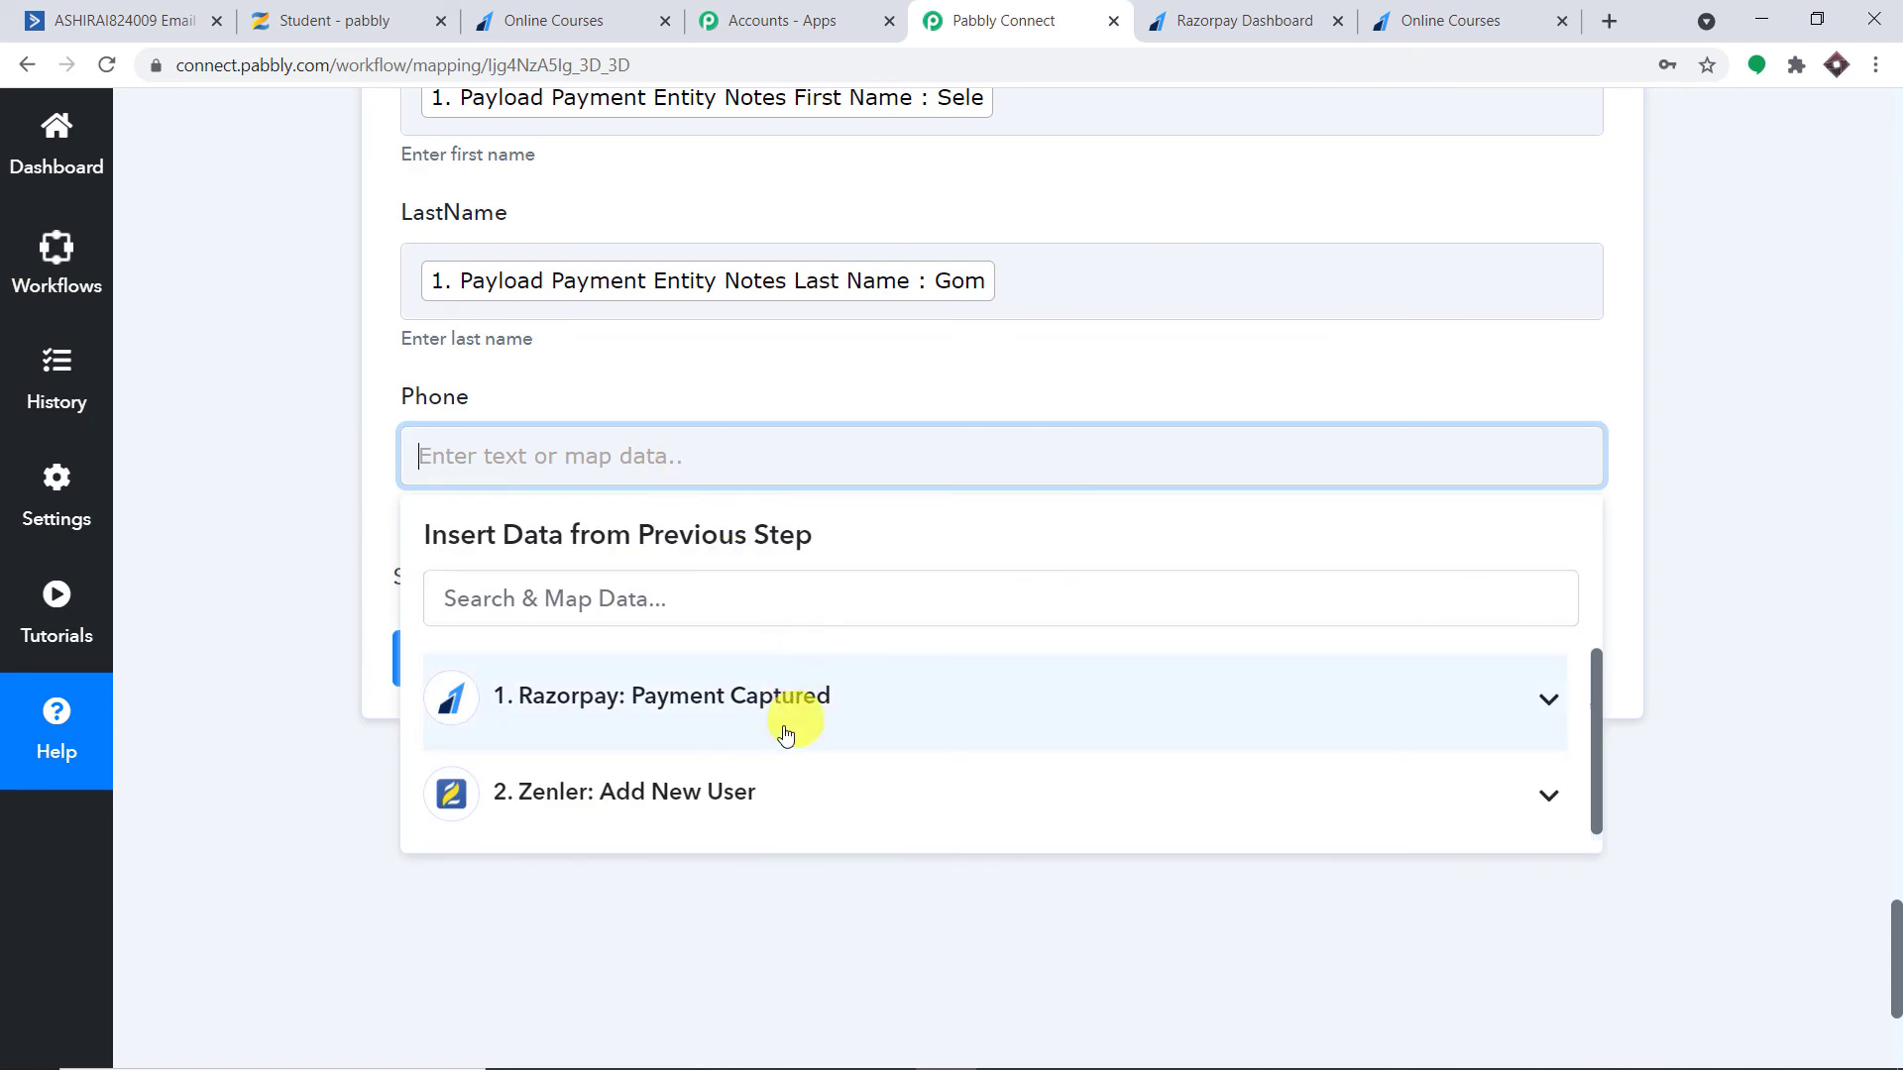
{"action": "left_click", "coordinate": [782, 731]}
{"action": "scroll", "coordinate": [926, 773], "scroll_direction": "down", "scroll_amount": 8}
{"action": "scroll", "coordinate": [1088, 783], "scroll_direction": "down", "scroll_amount": 10}
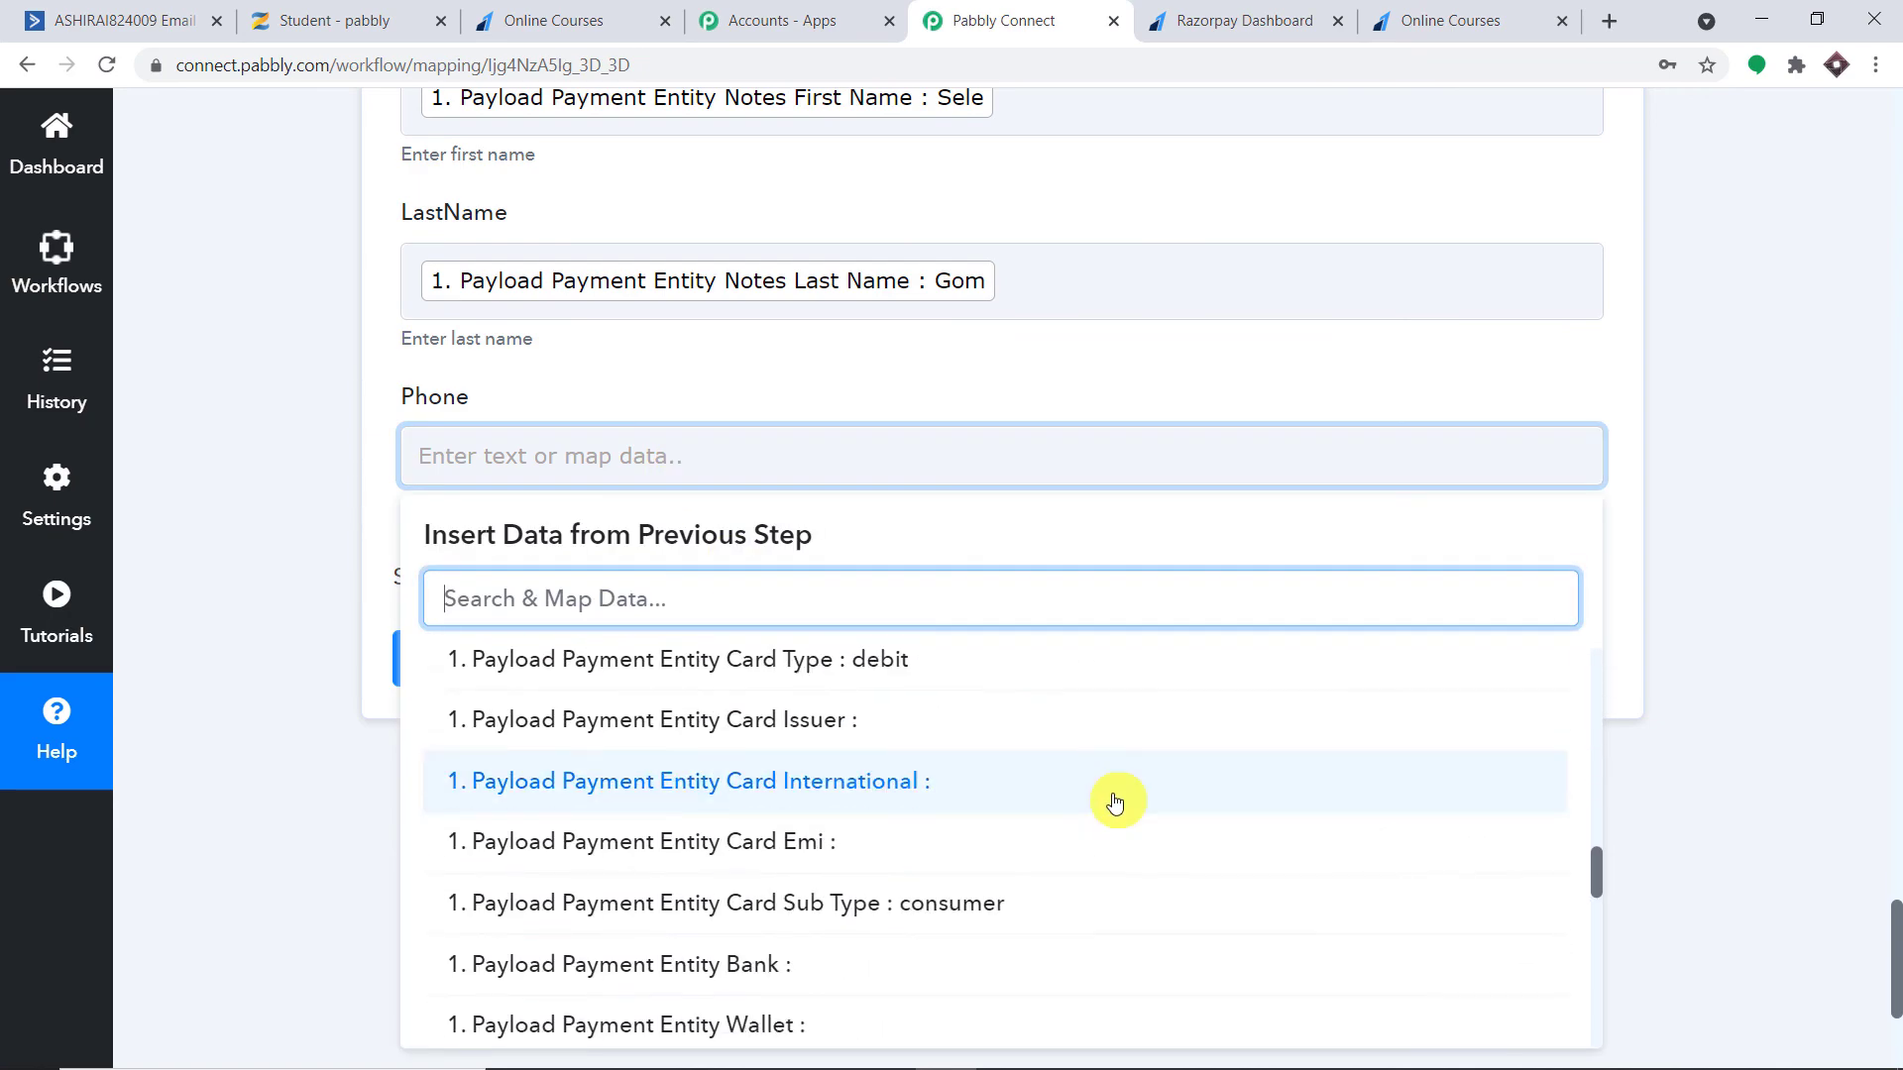
{"action": "scroll", "coordinate": [1090, 783], "scroll_direction": "up", "scroll_amount": 1}
{"action": "left_click", "coordinate": [1016, 766]}
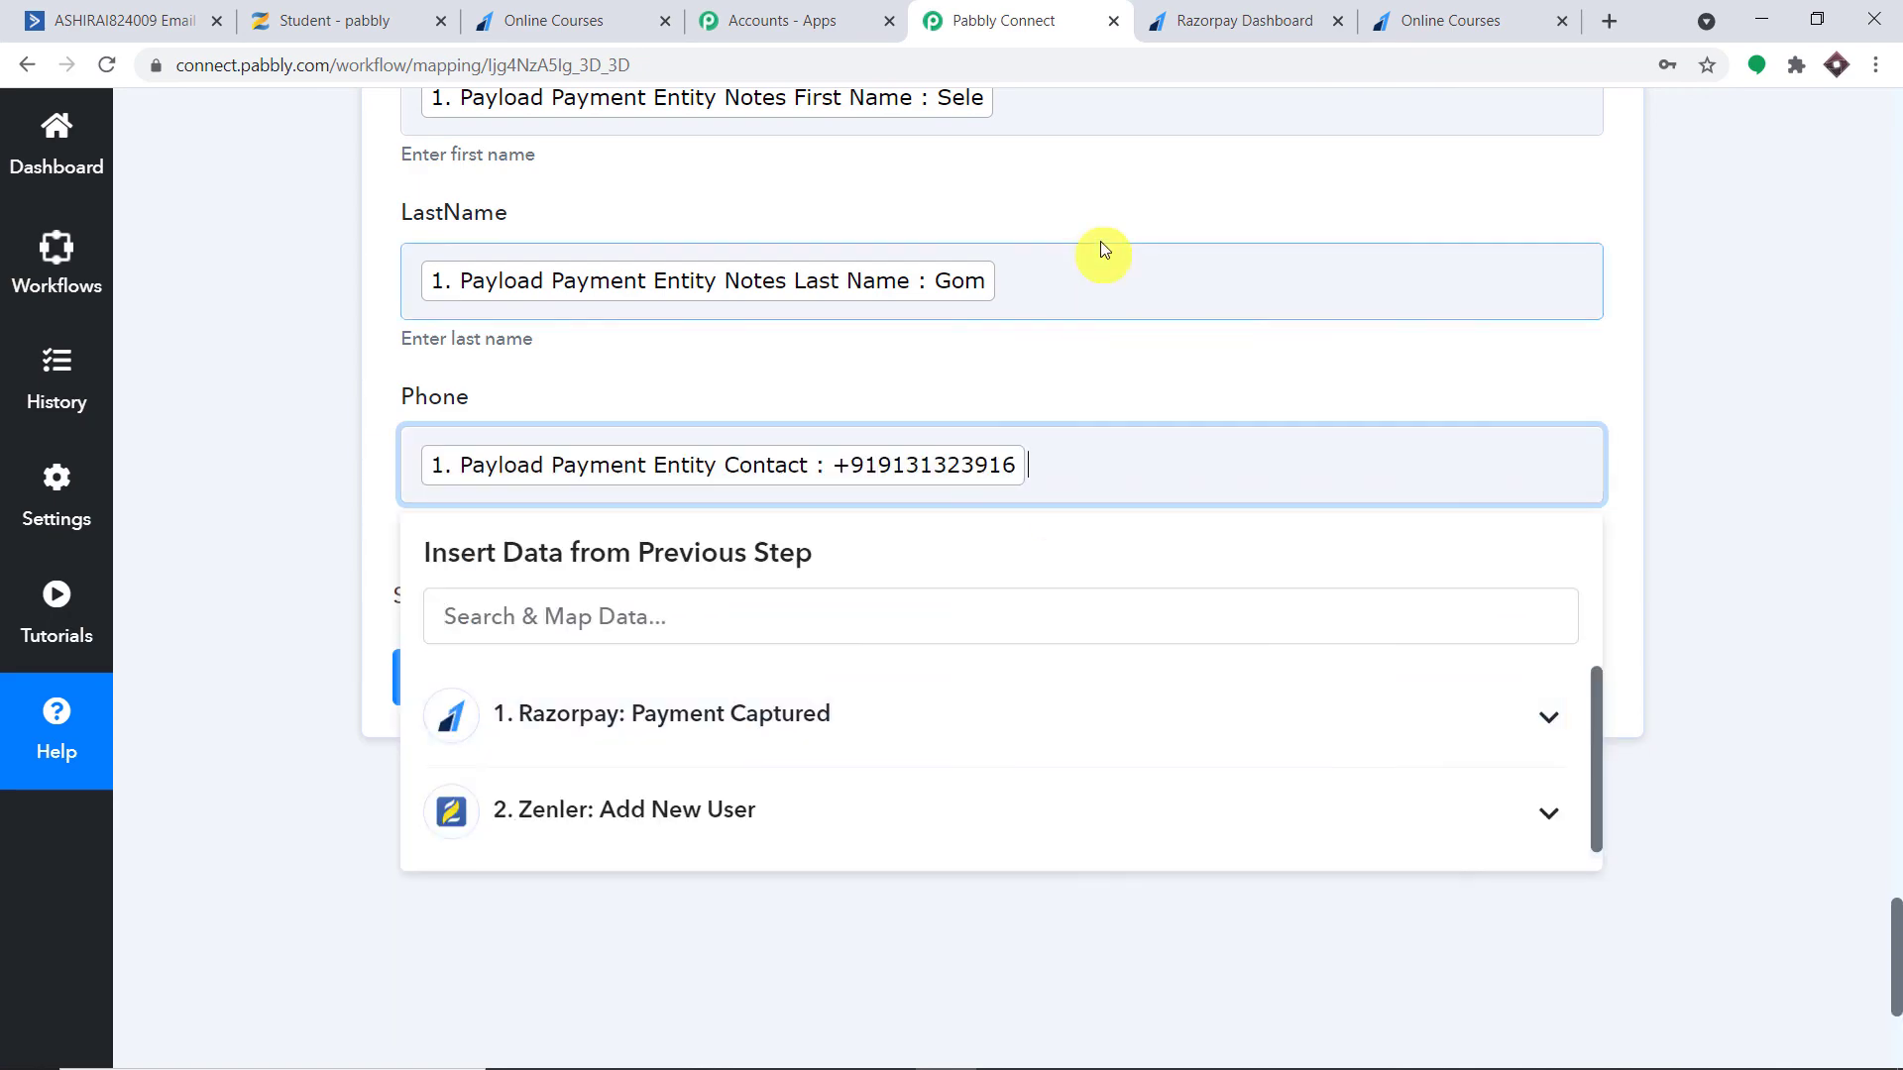
{"action": "left_click", "coordinate": [1100, 248]}
Save the ActiveCampaign Create a Contact action and send its test request with the mapped contact fields
{"action": "scroll", "coordinate": [1091, 254], "scroll_direction": "up", "scroll_amount": 3}
{"action": "scroll", "coordinate": [810, 612], "scroll_direction": "up", "scroll_amount": 1}
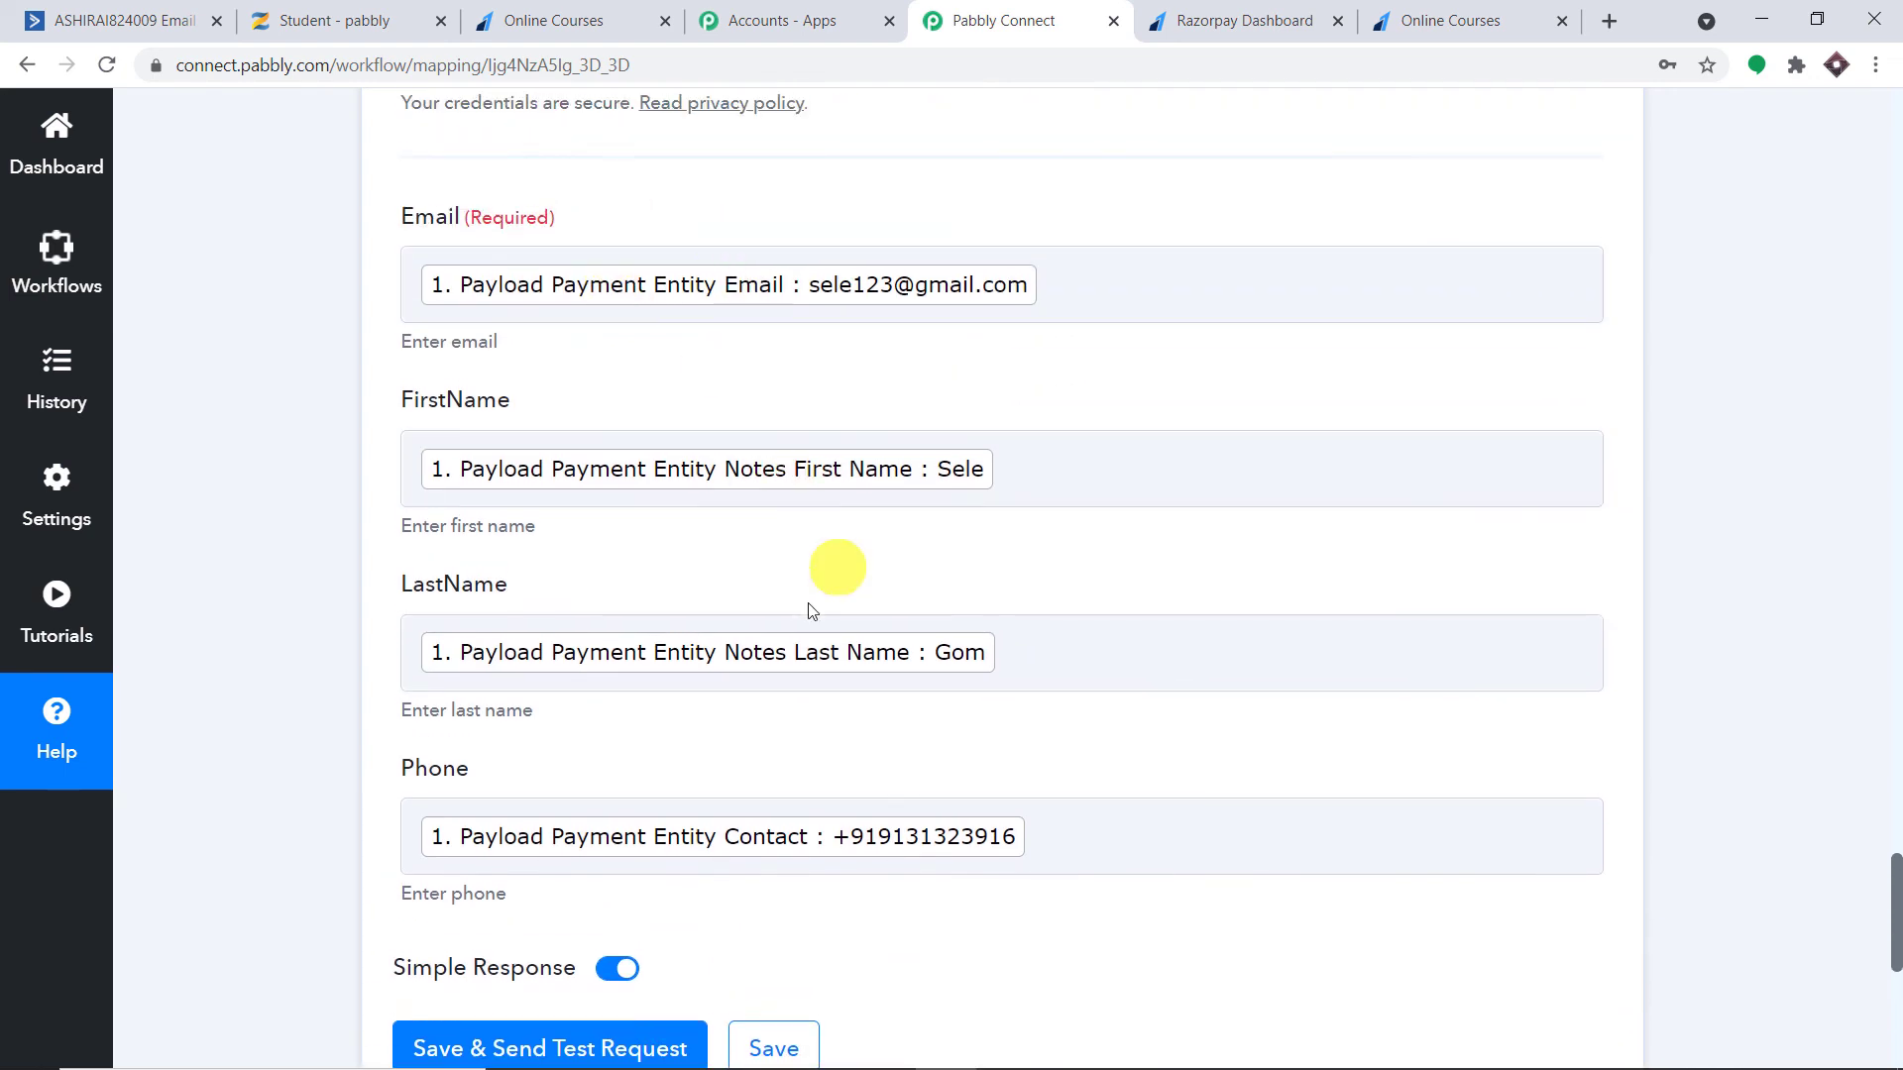
{"action": "scroll", "coordinate": [801, 776], "scroll_direction": "down", "scroll_amount": 2}
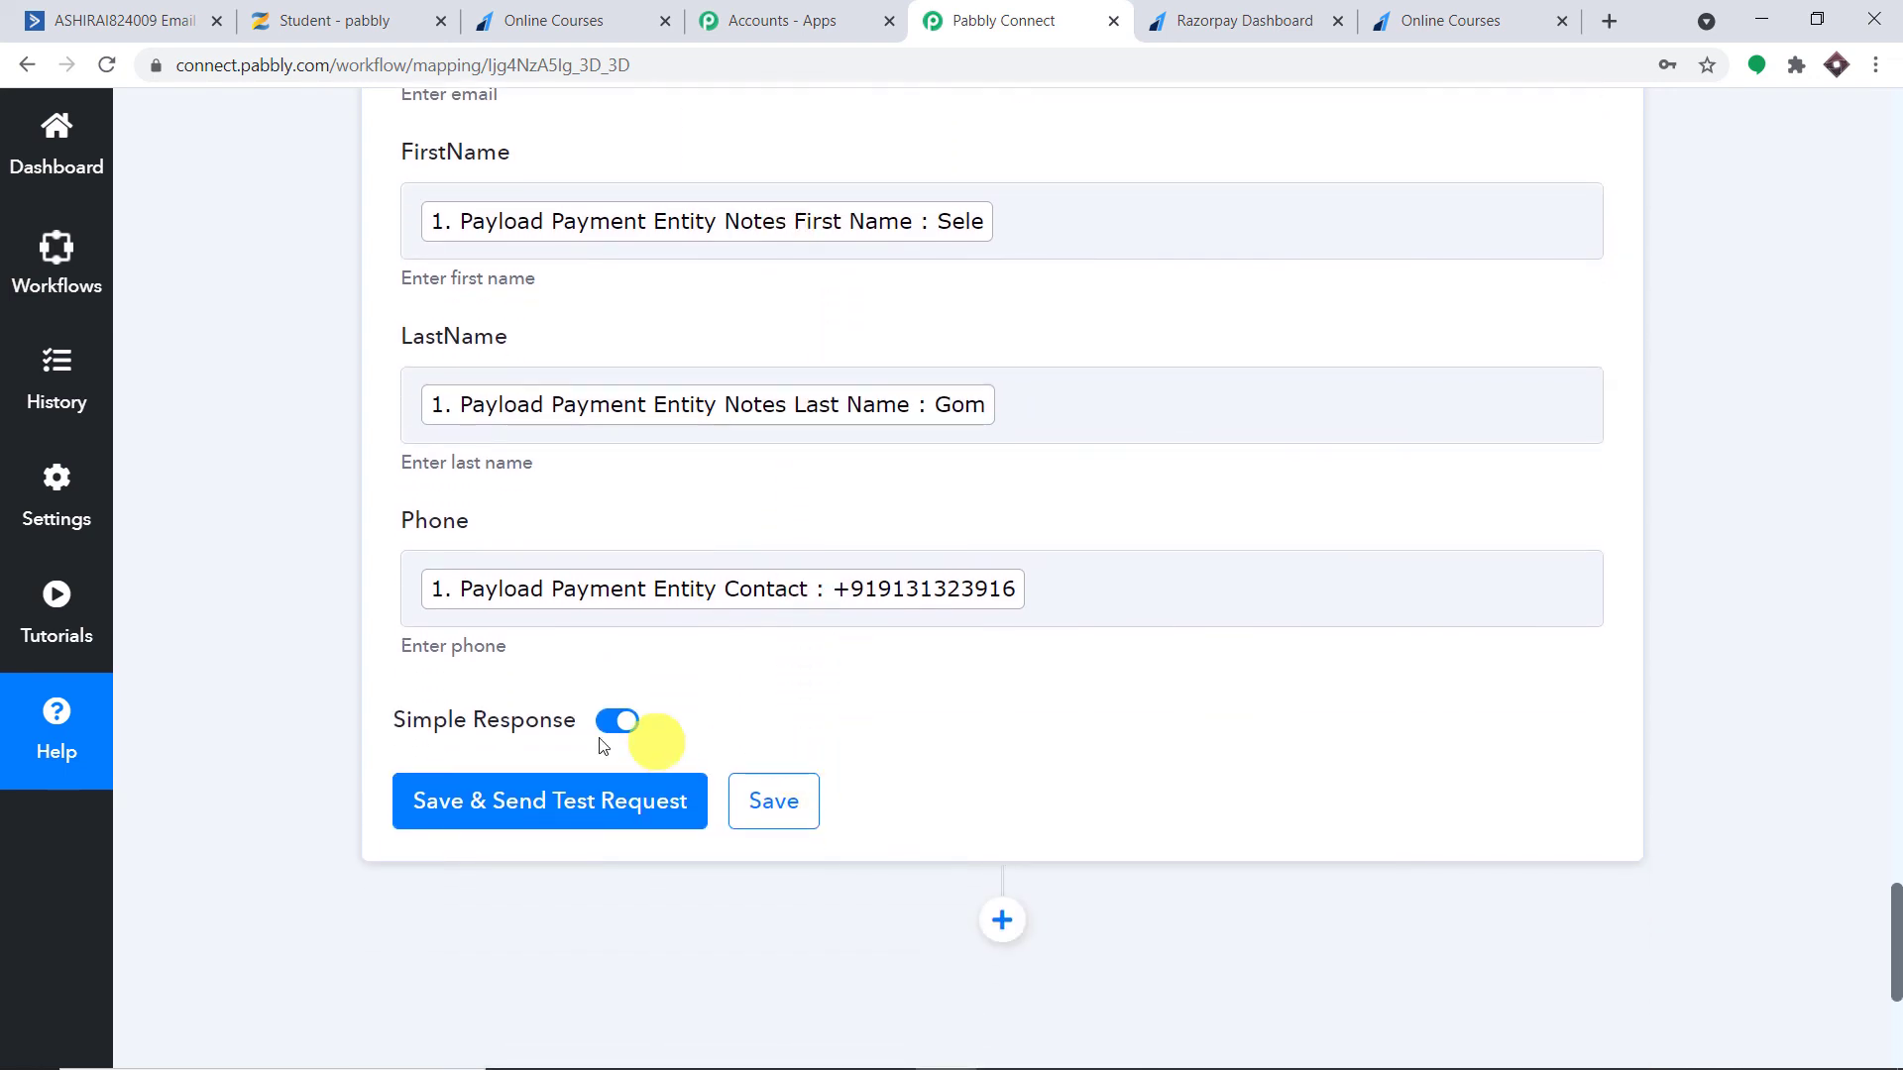
{"action": "left_click", "coordinate": [538, 805]}
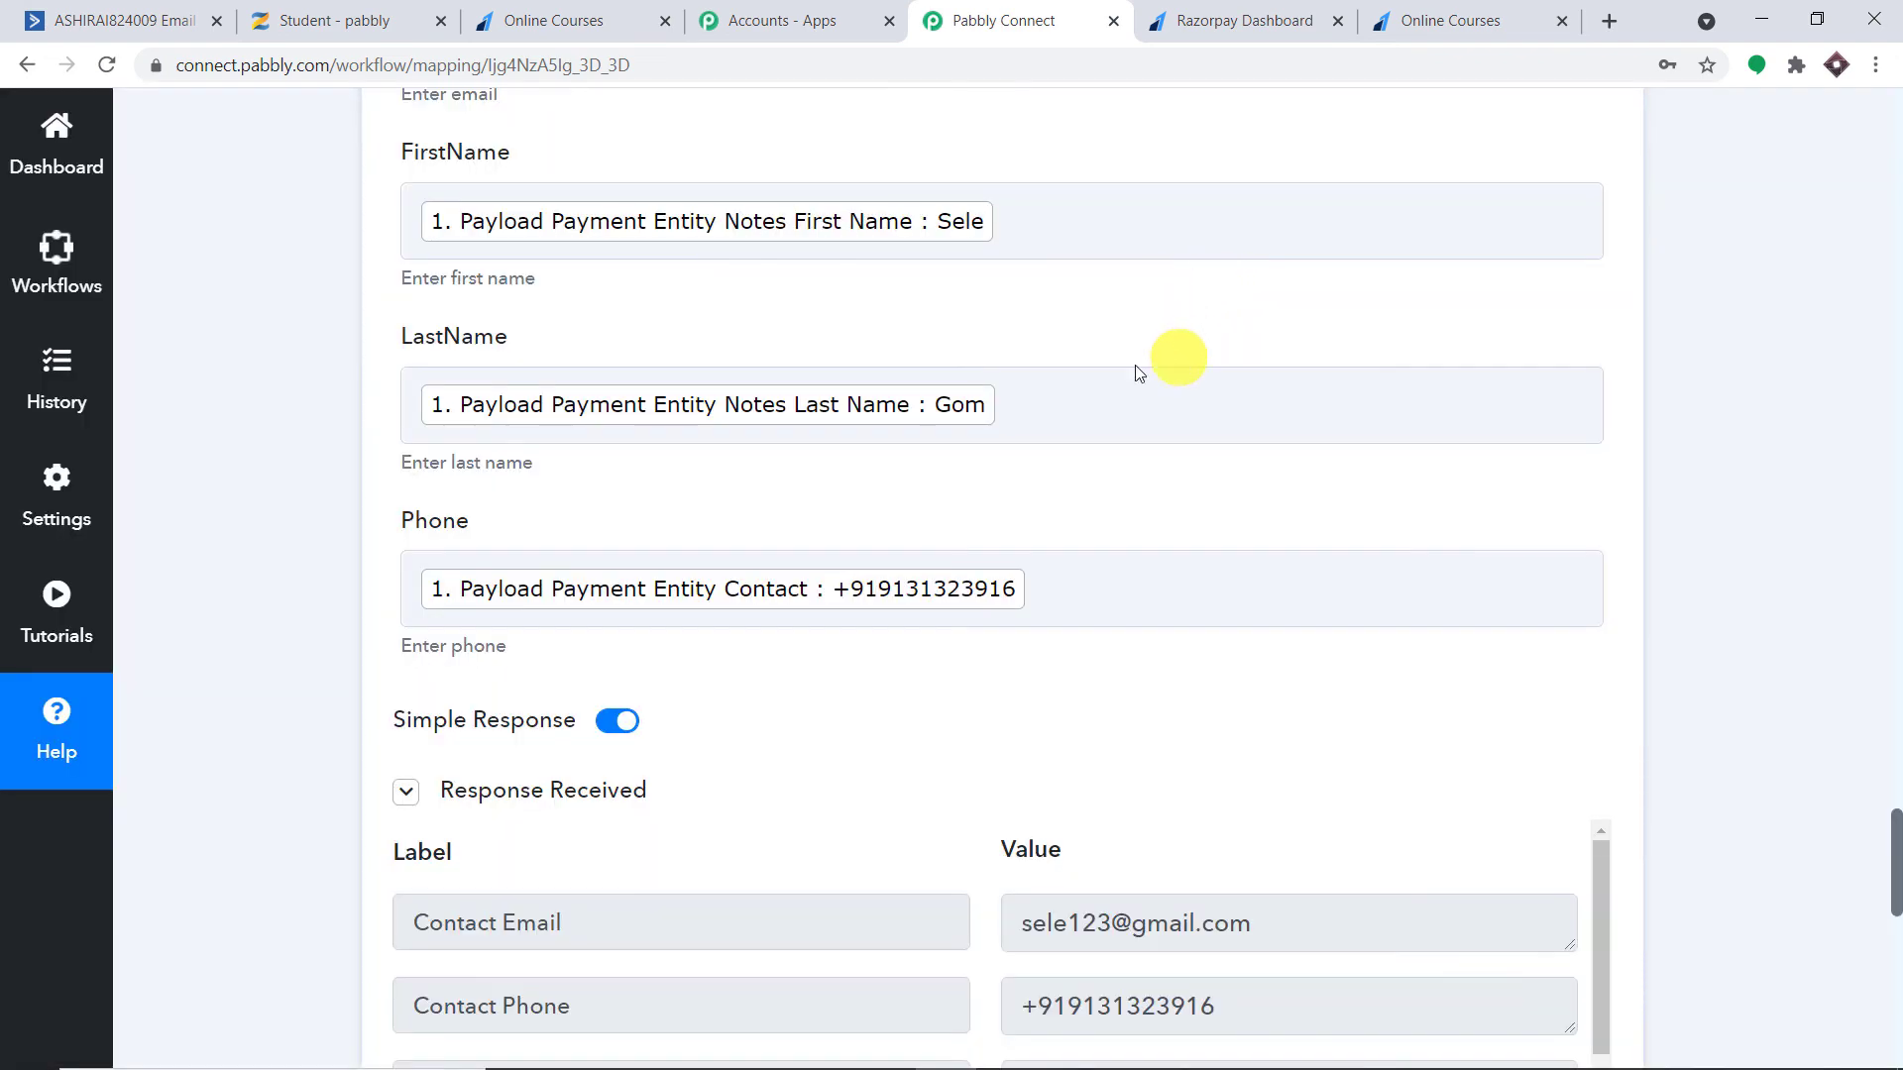
Switch to ActiveCampaign and open the Contacts list to check for the test contact
{"action": "left_click", "coordinate": [94, 8]}
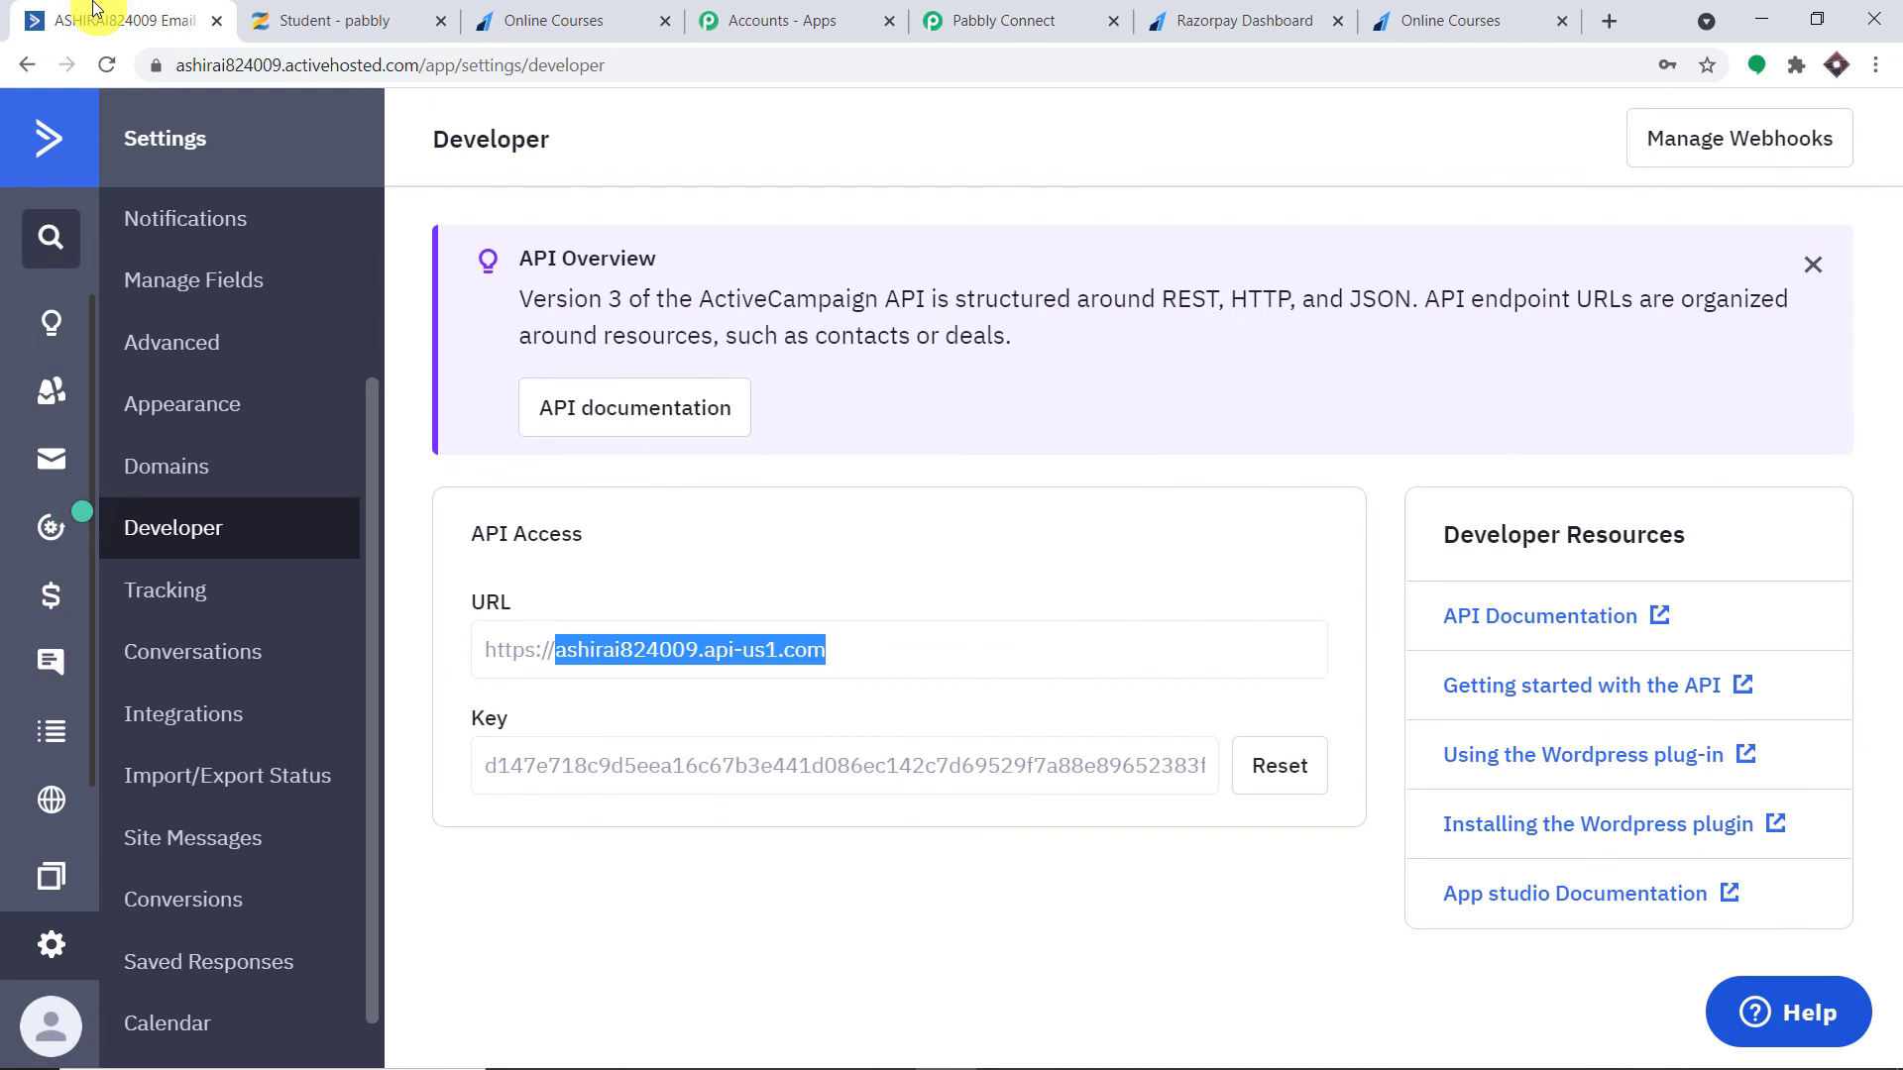
{"action": "left_click", "coordinate": [55, 388]}
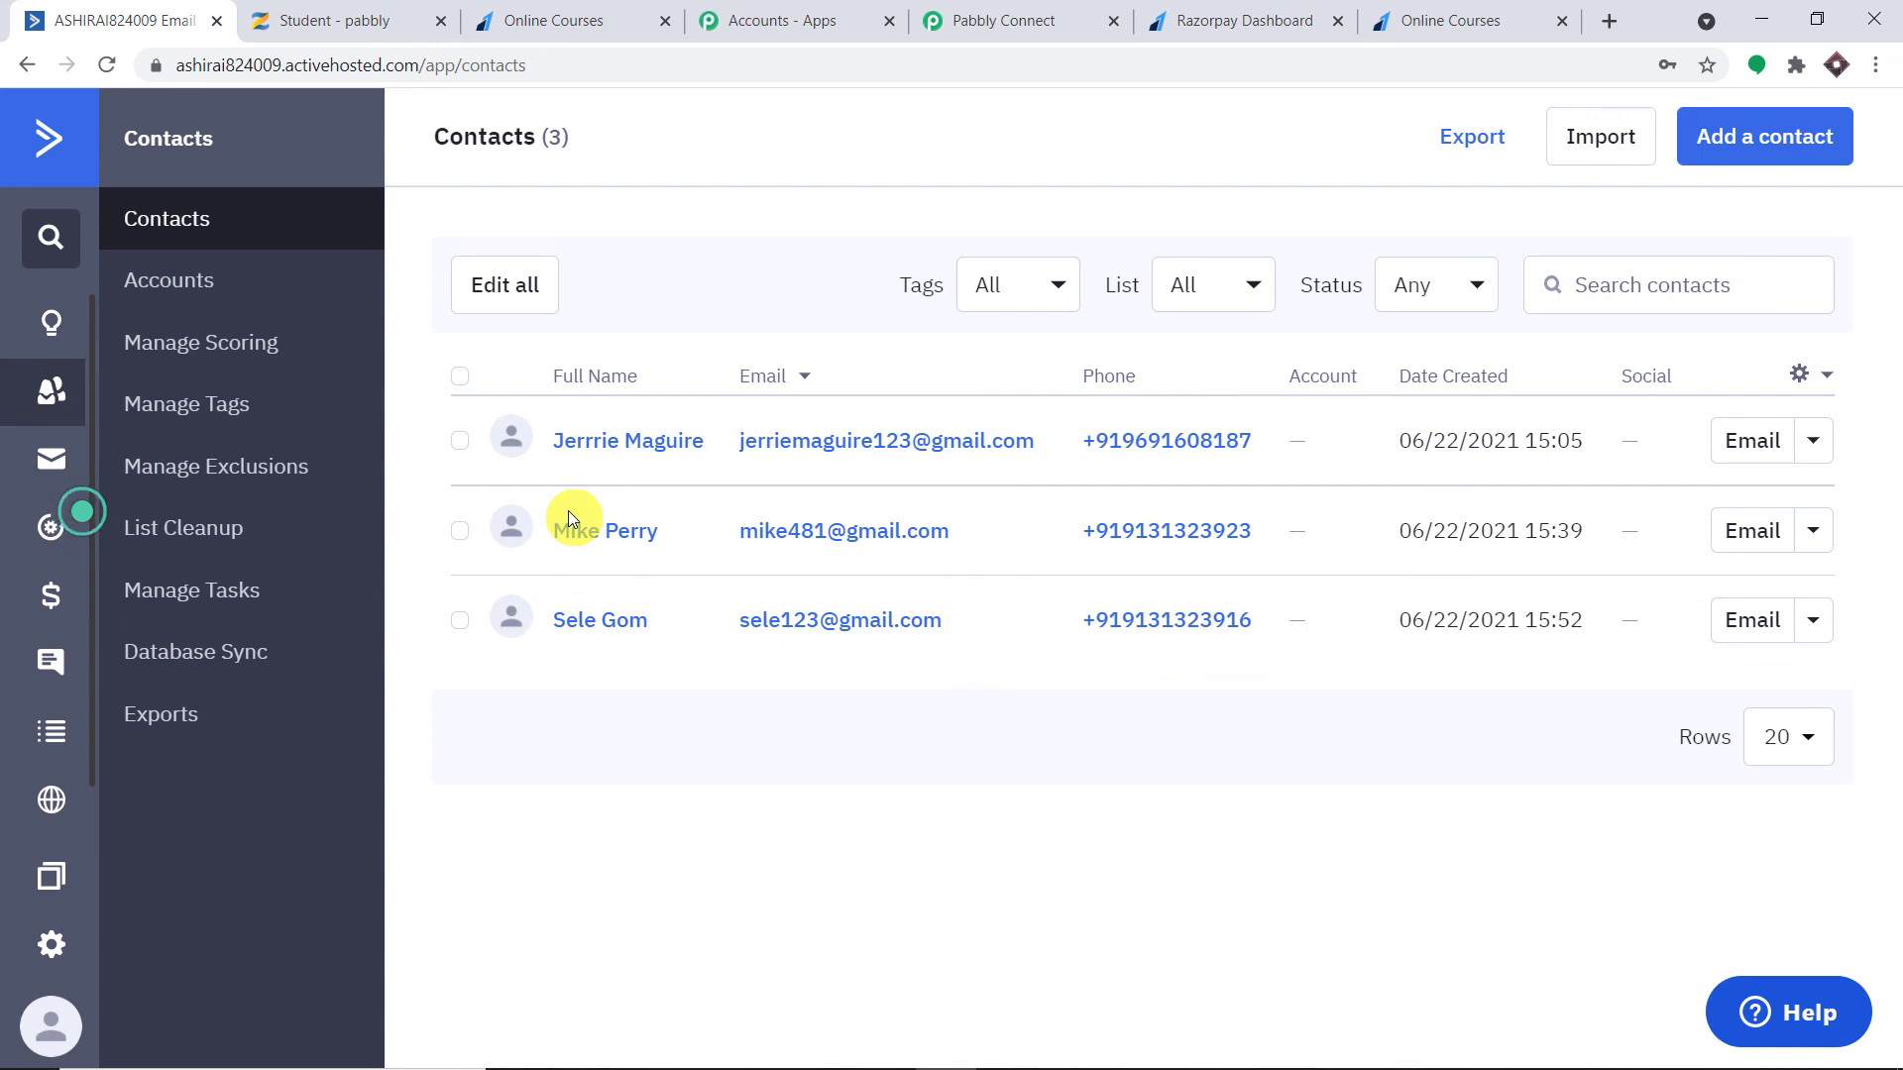
Return to Pabbly Connect and collapse the ActiveCampaign, Zenler and Razorpay steps to review the whole workflow
{"action": "left_click", "coordinate": [961, 8]}
{"action": "left_click", "coordinate": [1897, 417]}
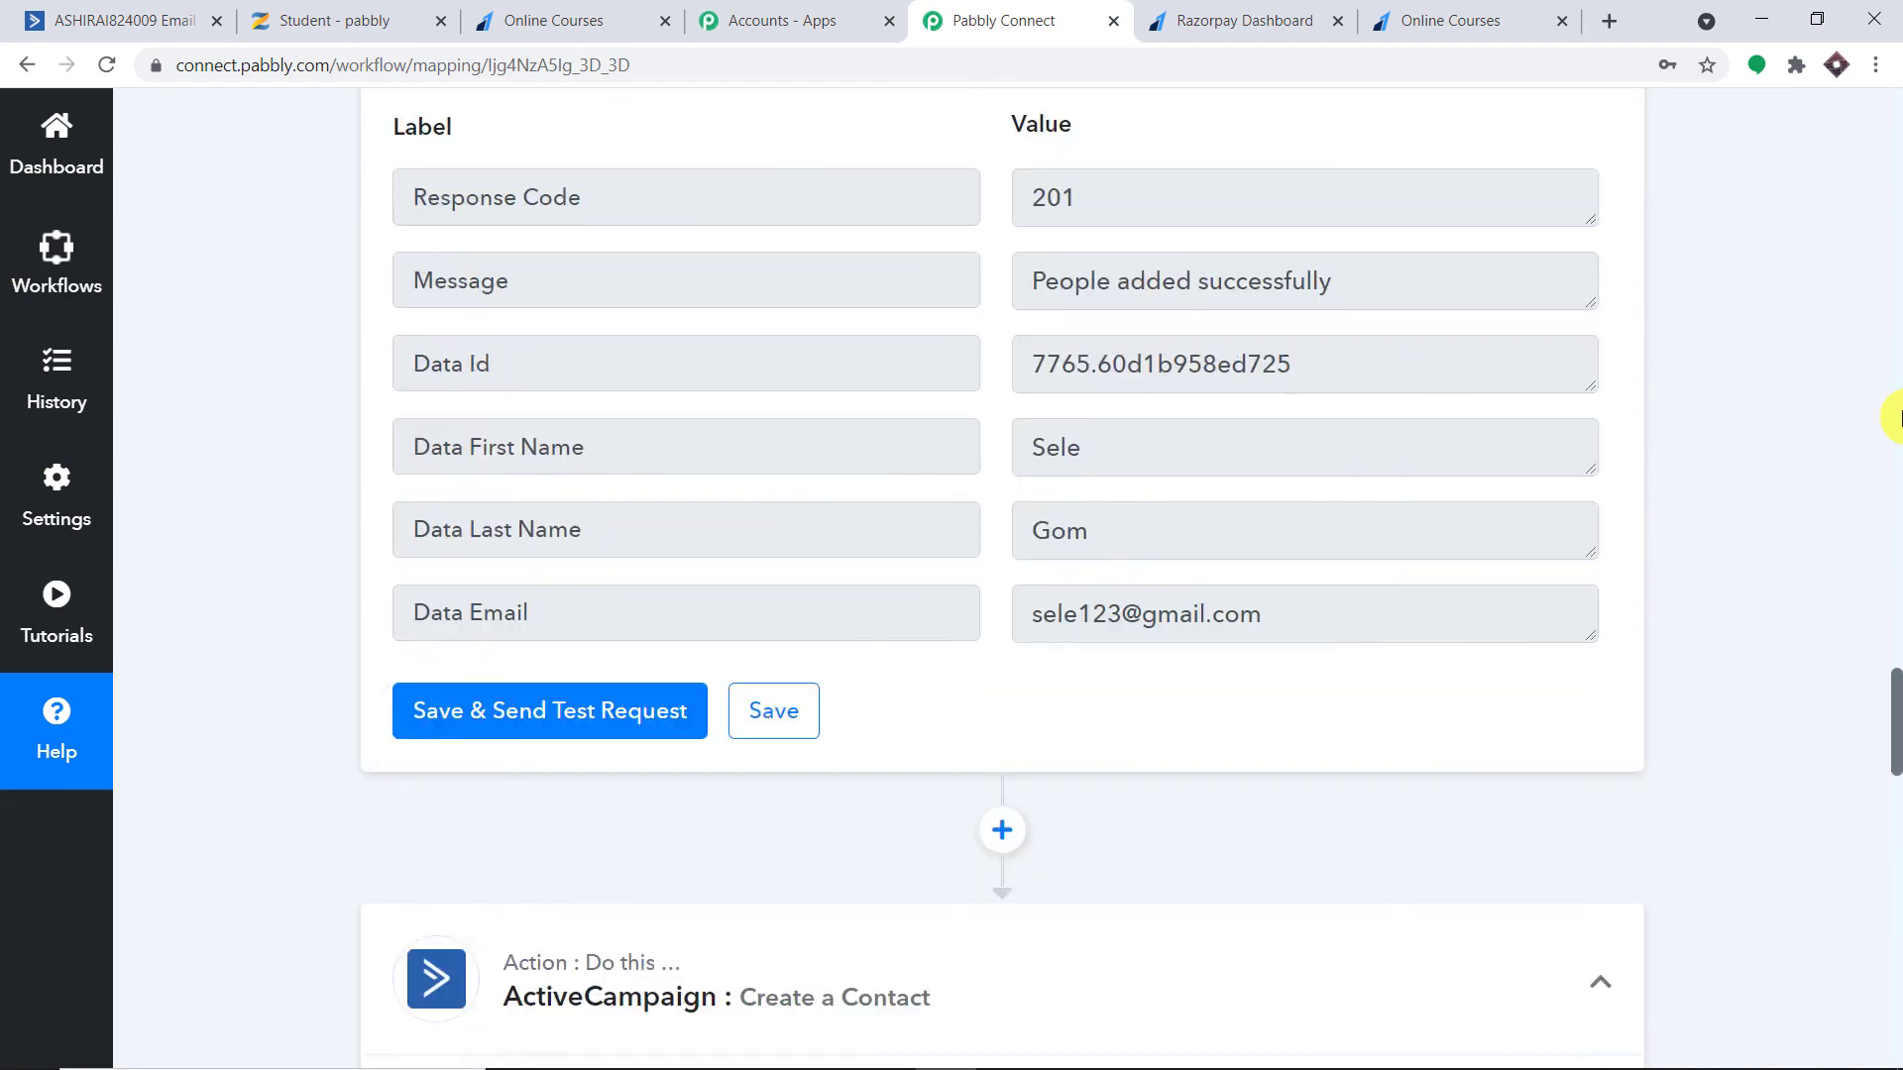
{"action": "left_click_drag", "start_coordinate": [1897, 575], "coordinate": [1805, 701]}
{"action": "left_click", "coordinate": [926, 582]}
{"action": "left_click", "coordinate": [1897, 433]}
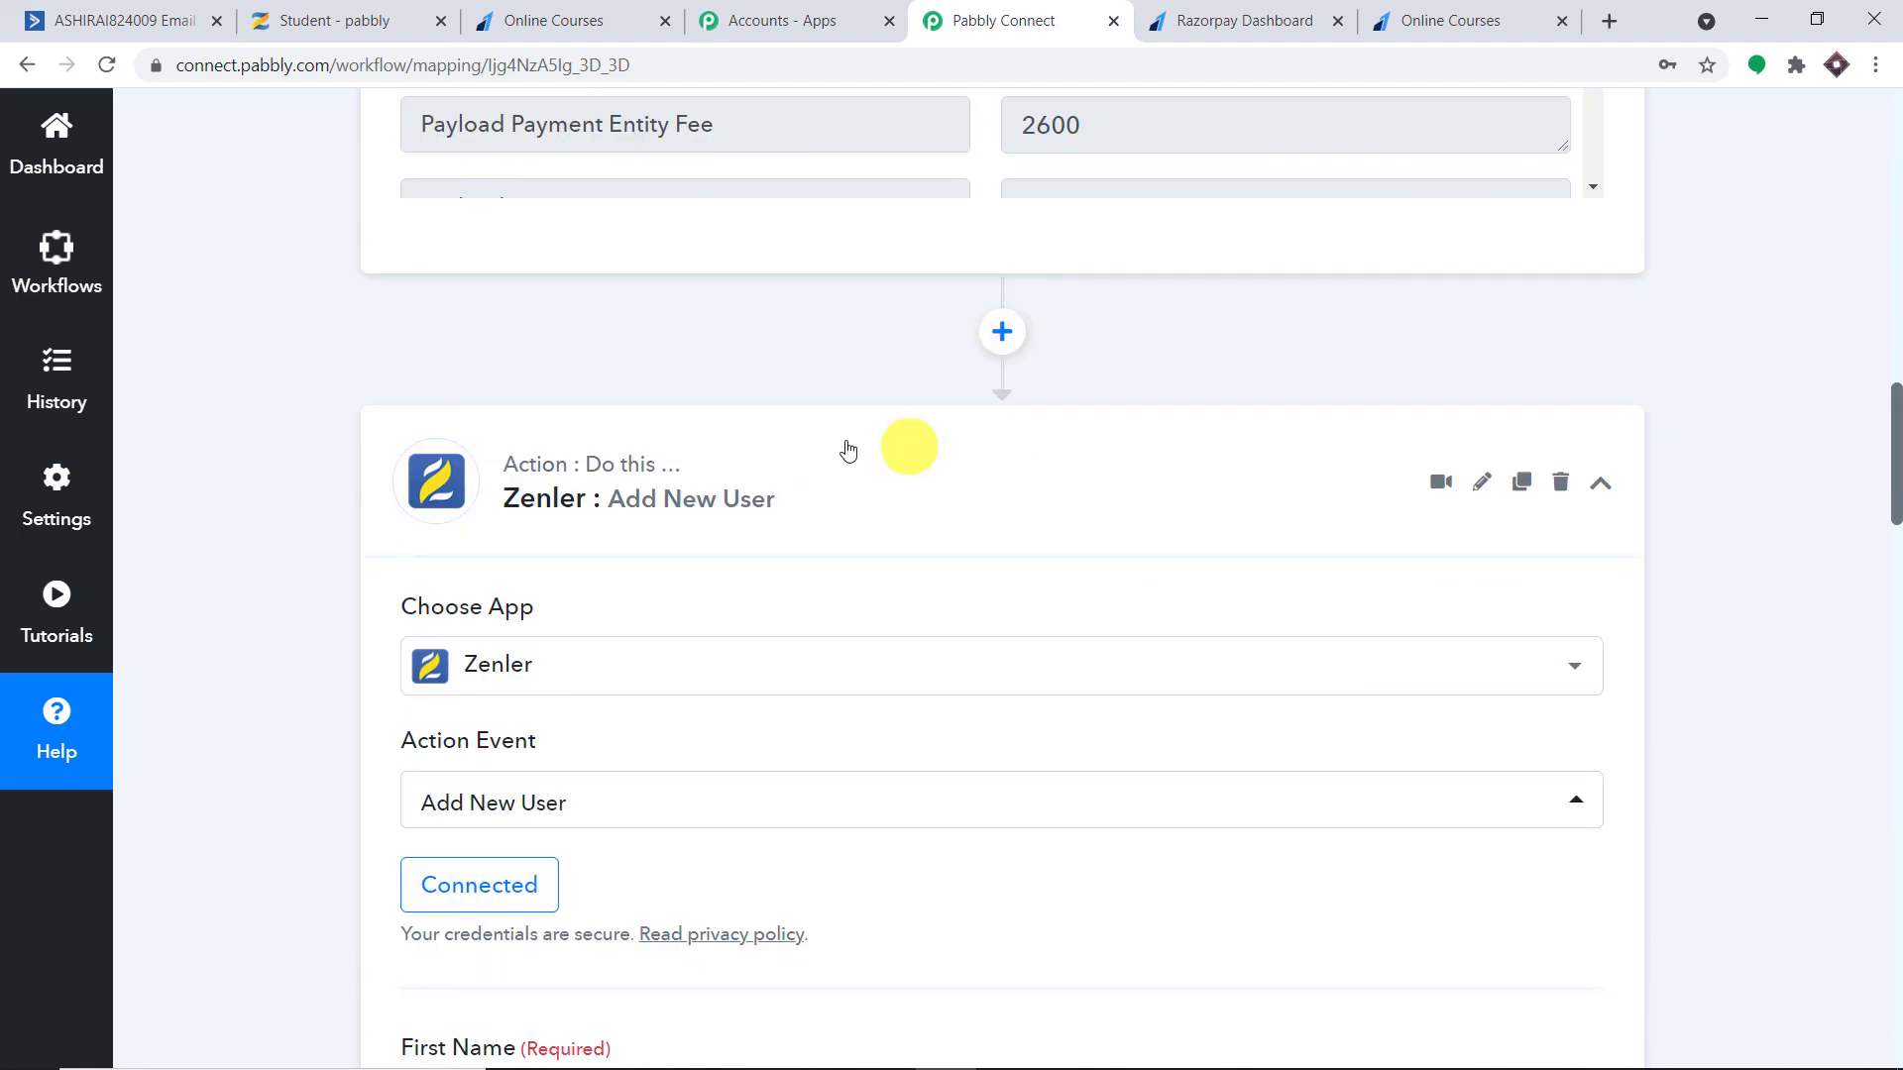
{"action": "left_click", "coordinate": [843, 451]}
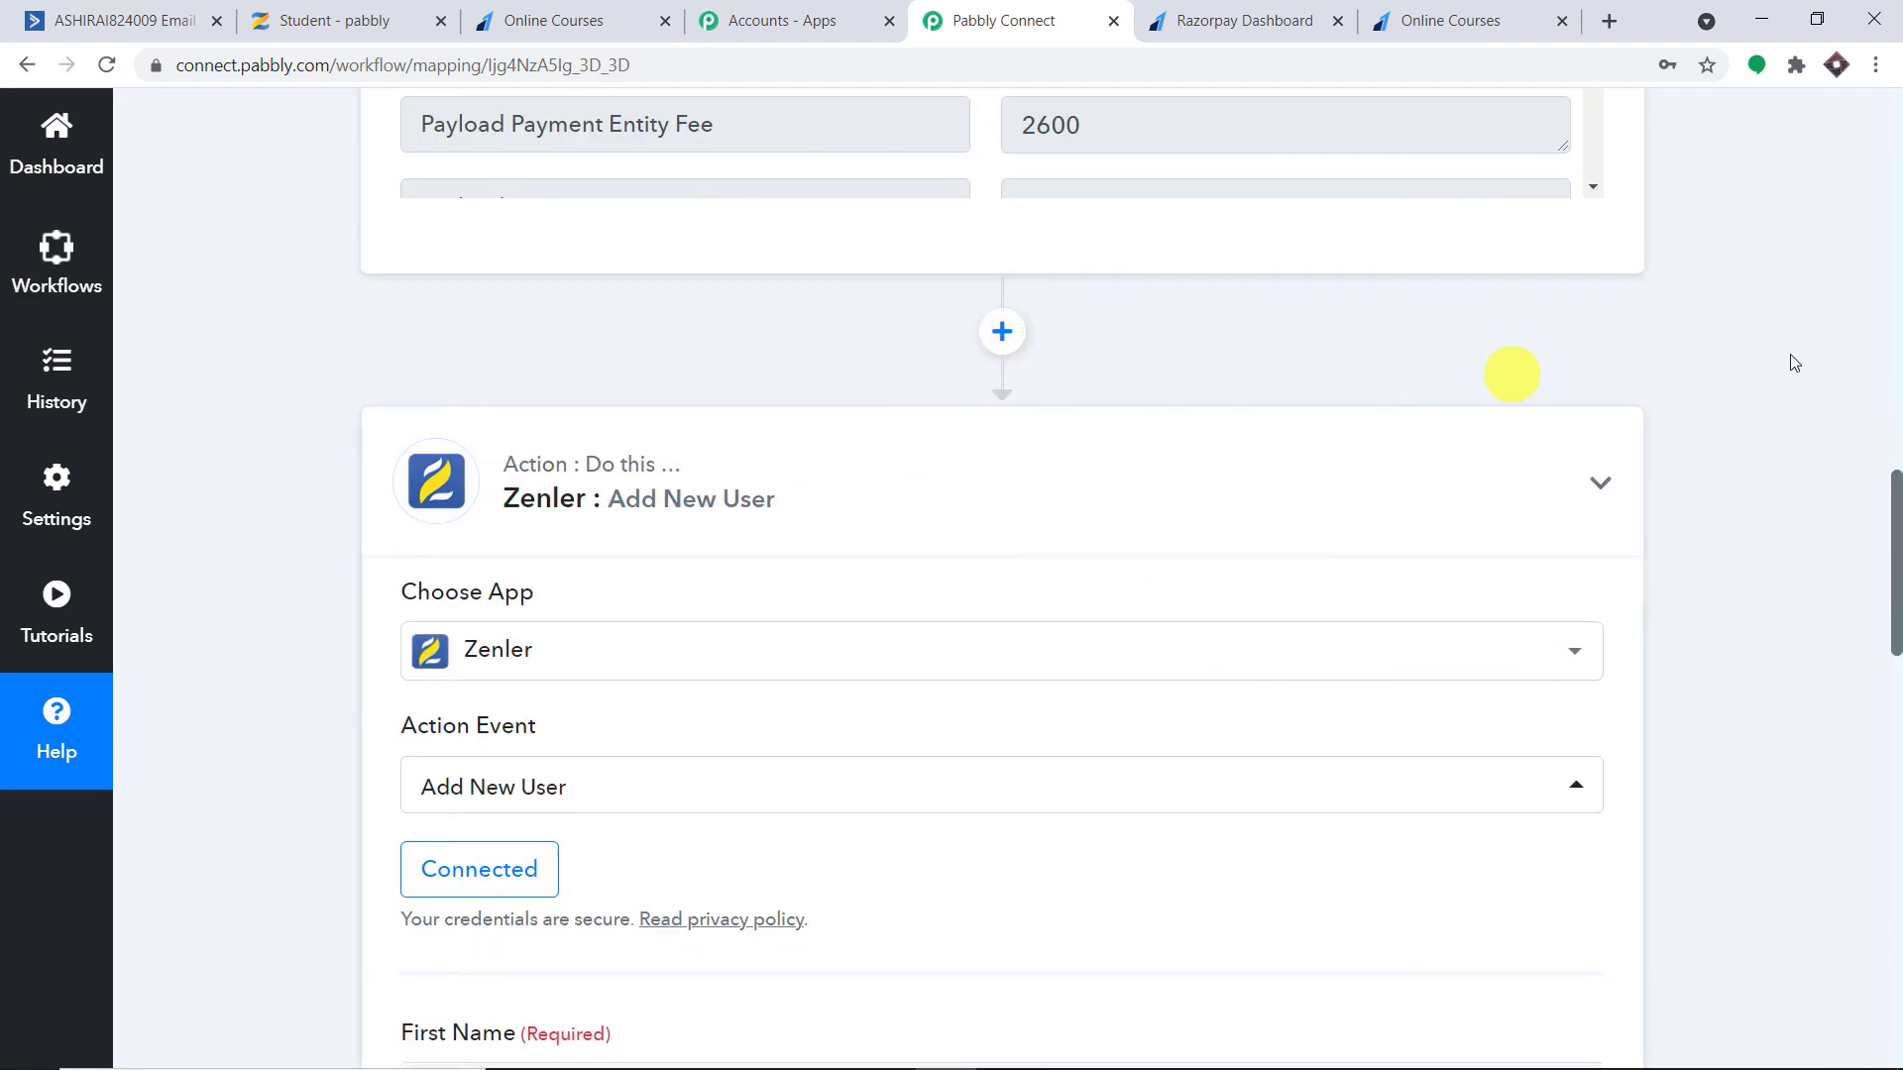
{"action": "left_click", "coordinate": [1897, 347]}
{"action": "left_click", "coordinate": [1897, 348]}
{"action": "left_click_drag", "start_coordinate": [1897, 348], "coordinate": [1897, 325]}
{"action": "left_click", "coordinate": [1183, 274]}
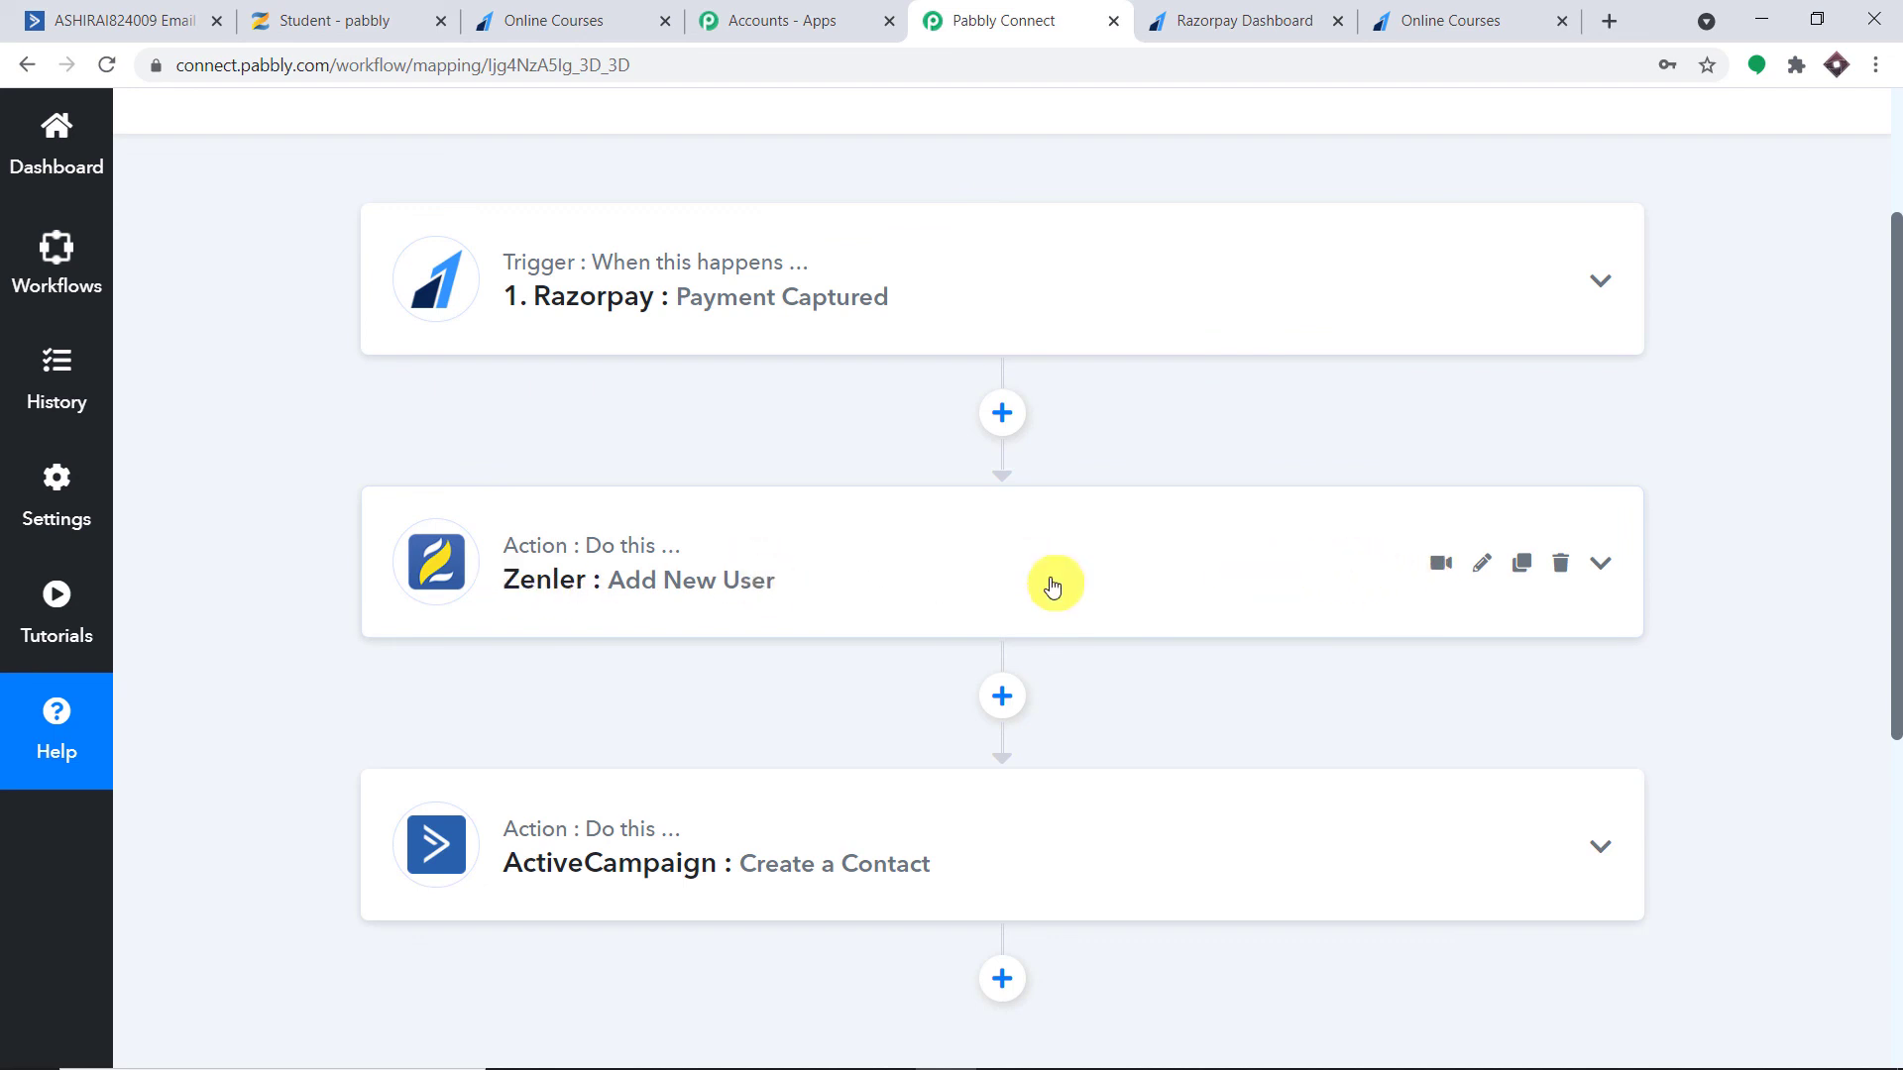
{"action": "scroll", "coordinate": [1258, 514], "scroll_direction": "down", "scroll_amount": 1}
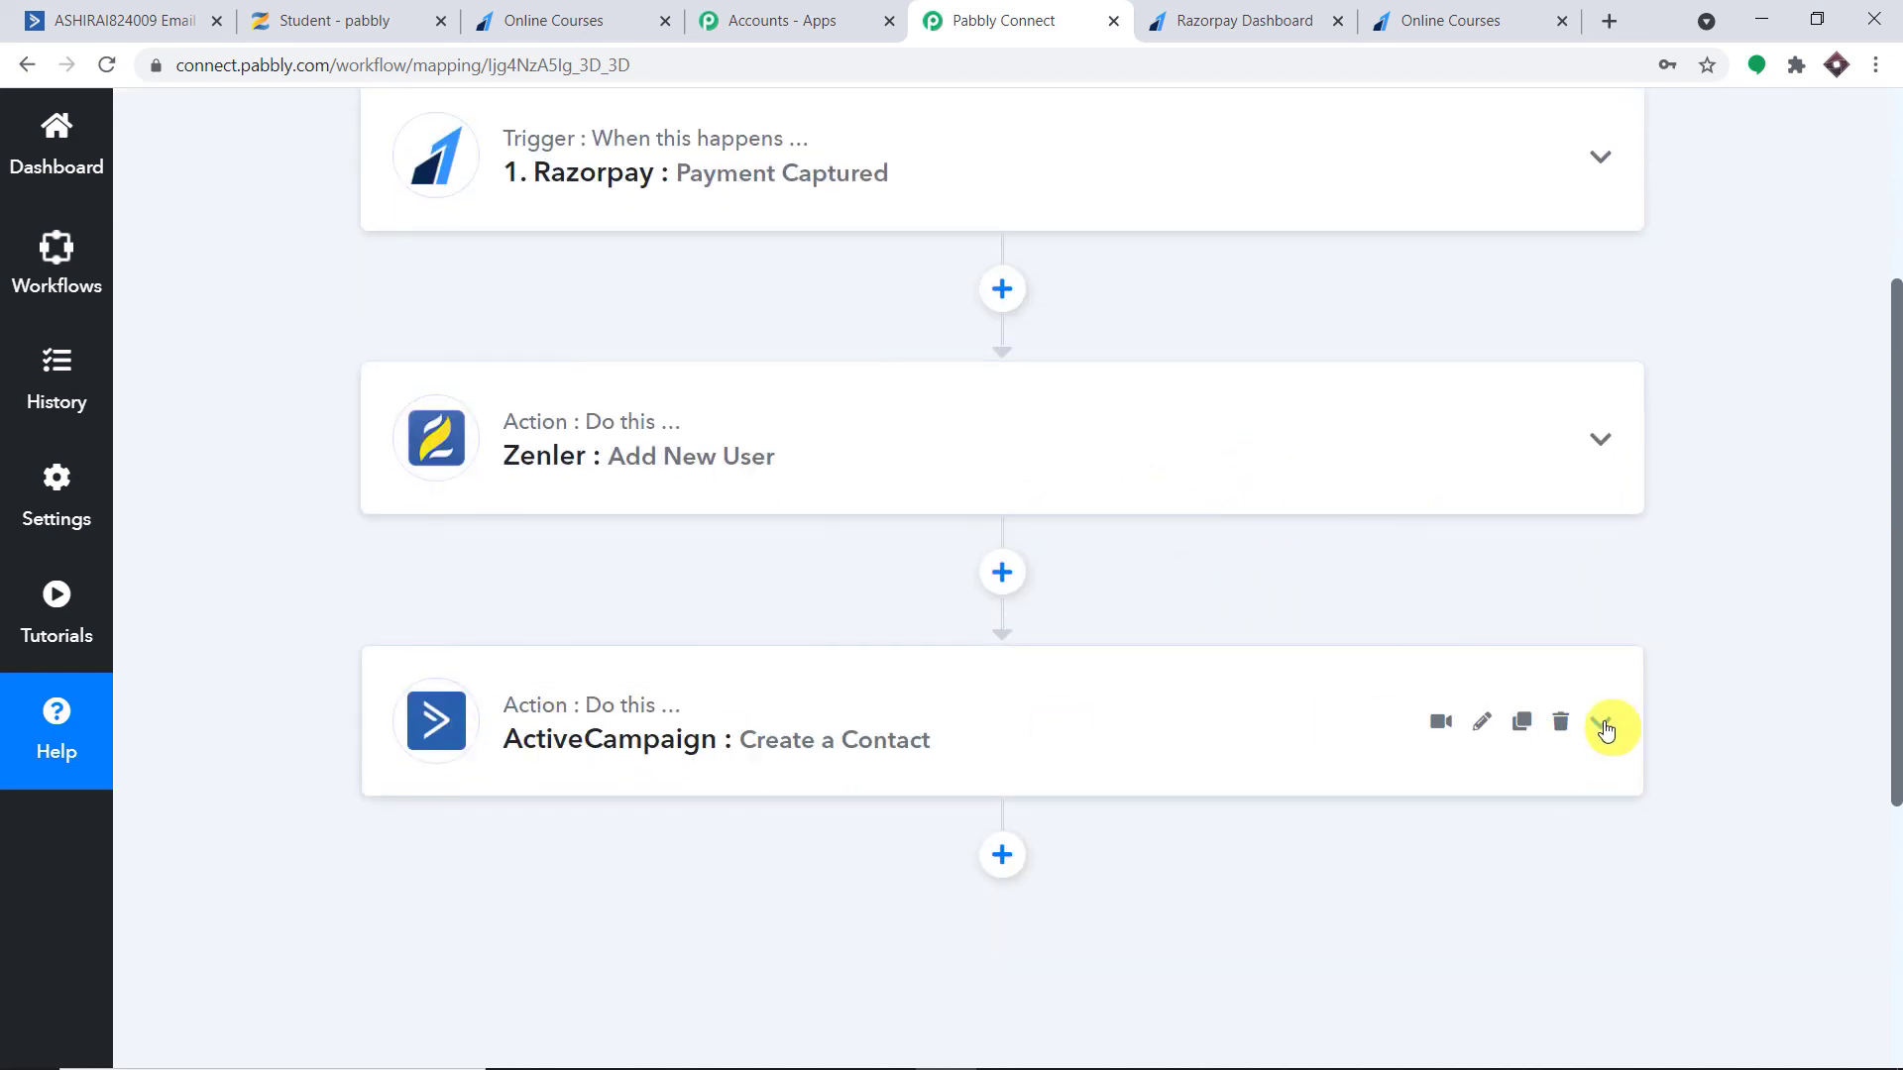